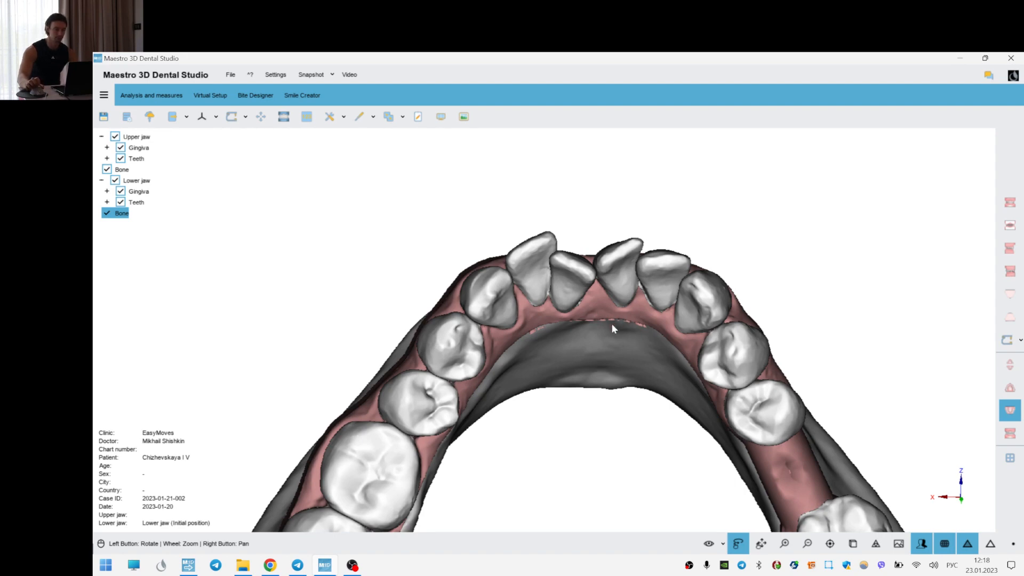
- Examine the lower arch from the front, the occlusion of both jaws, and the upper arch from the side
key("f")
scroll(573, 287, "up", 5)
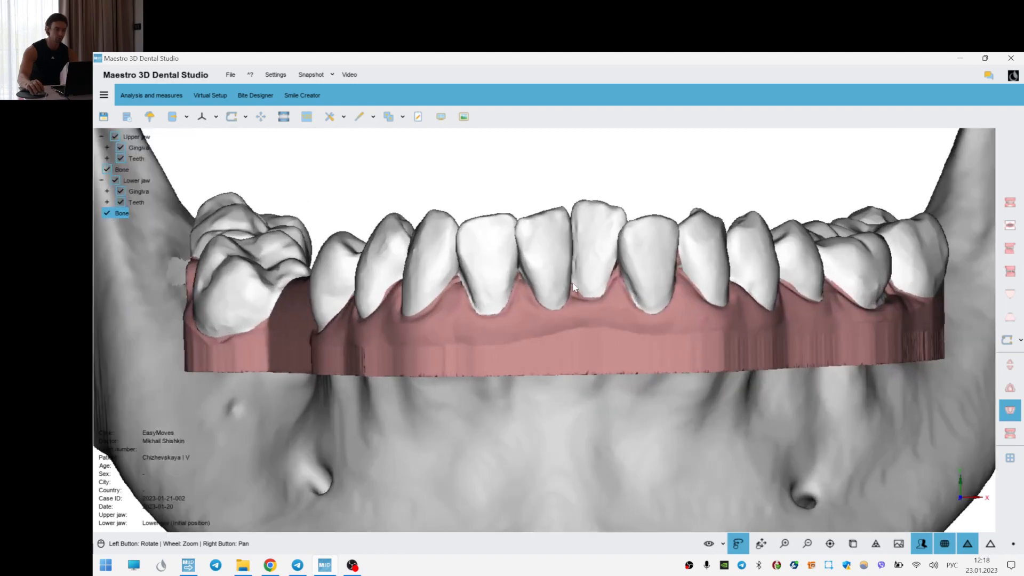
scroll(600, 302, "down", 2)
left_click_drag(564, 303, 770, 348)
left_click(1004, 438)
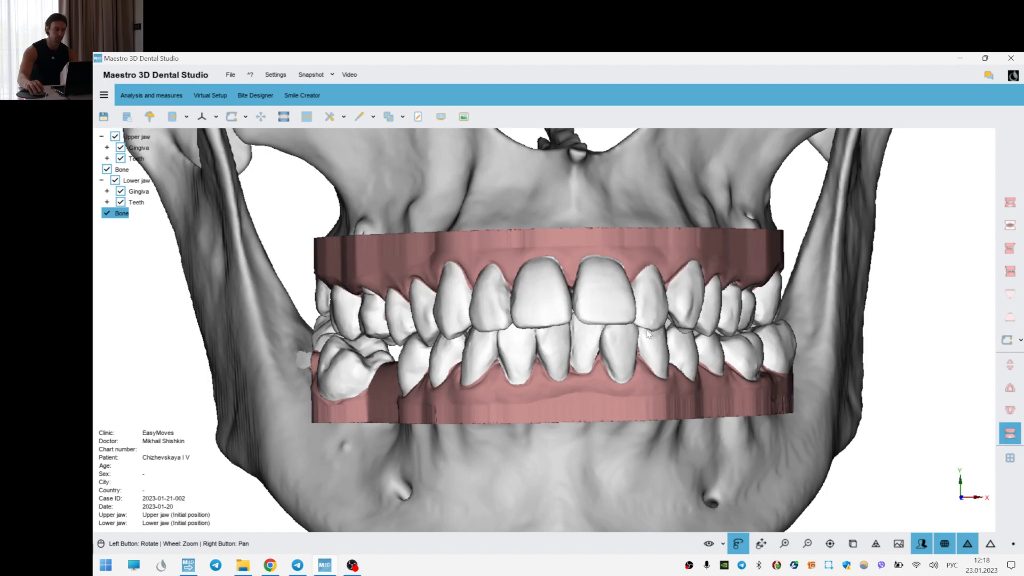
left_click_drag(536, 325, 629, 328)
left_click_drag(697, 317, 662, 323)
scroll(528, 334, "up", 3)
scroll(543, 337, "down", 3)
left_click_drag(567, 310, 618, 314)
left_click(1010, 388)
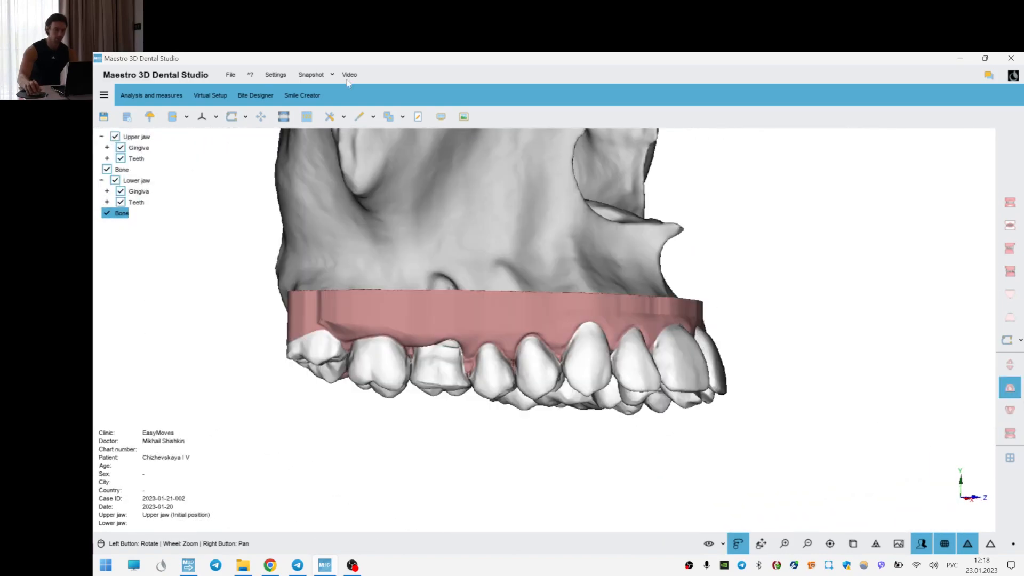
left_click(211, 95)
left_click(118, 117)
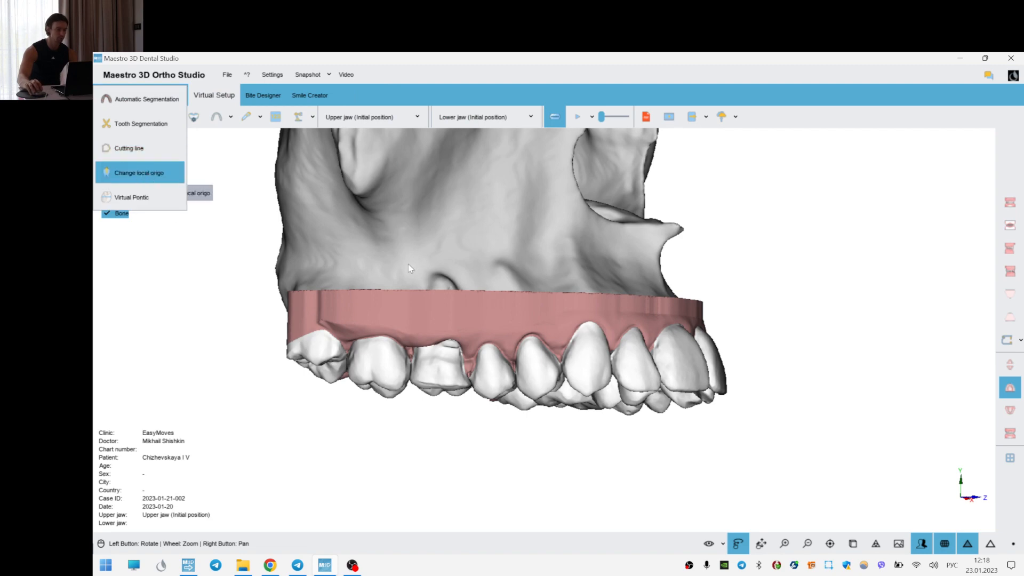
left_click(140, 173)
scroll(688, 393, "up", 5)
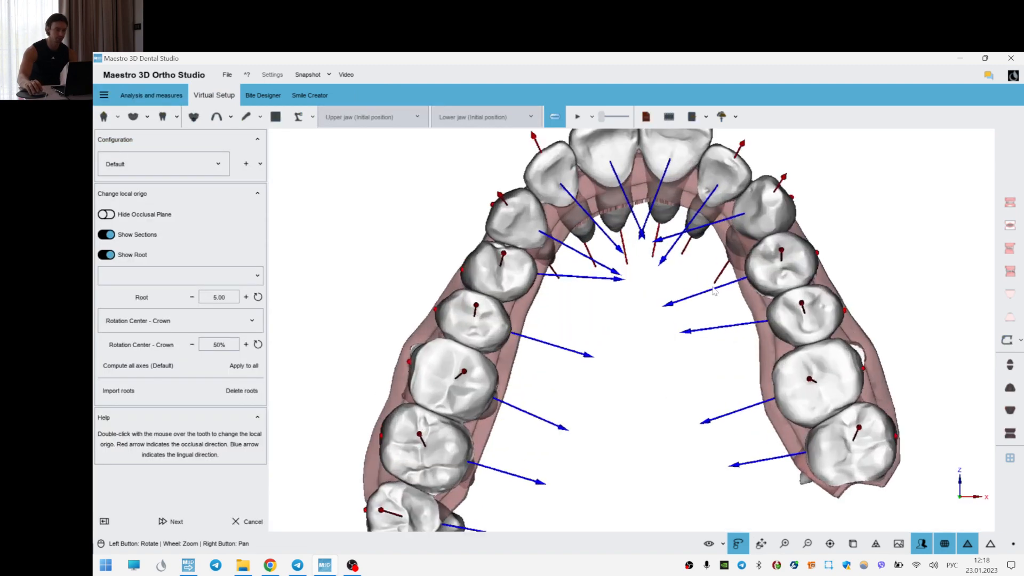
double_click(609, 365)
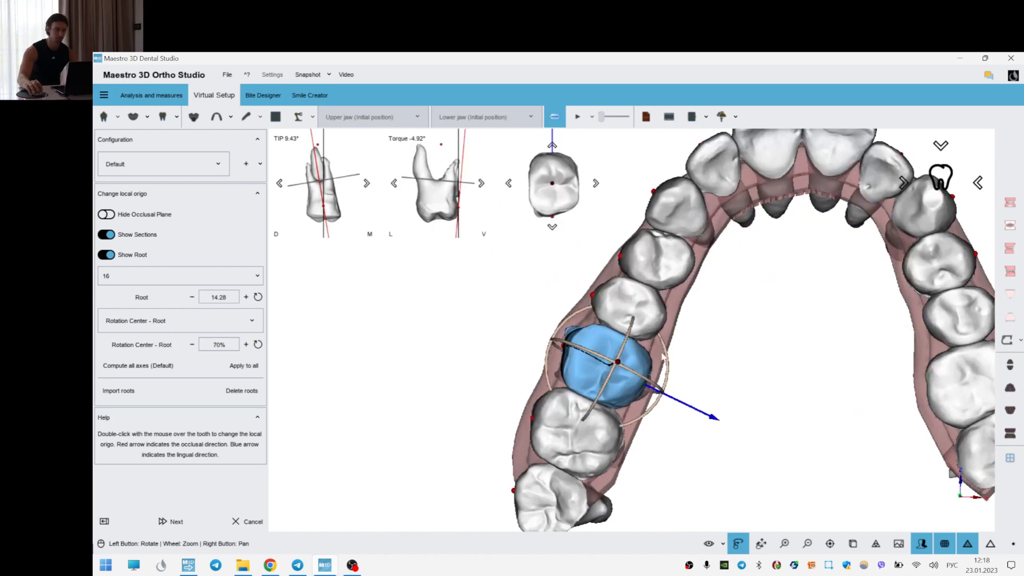
left_click(245, 523)
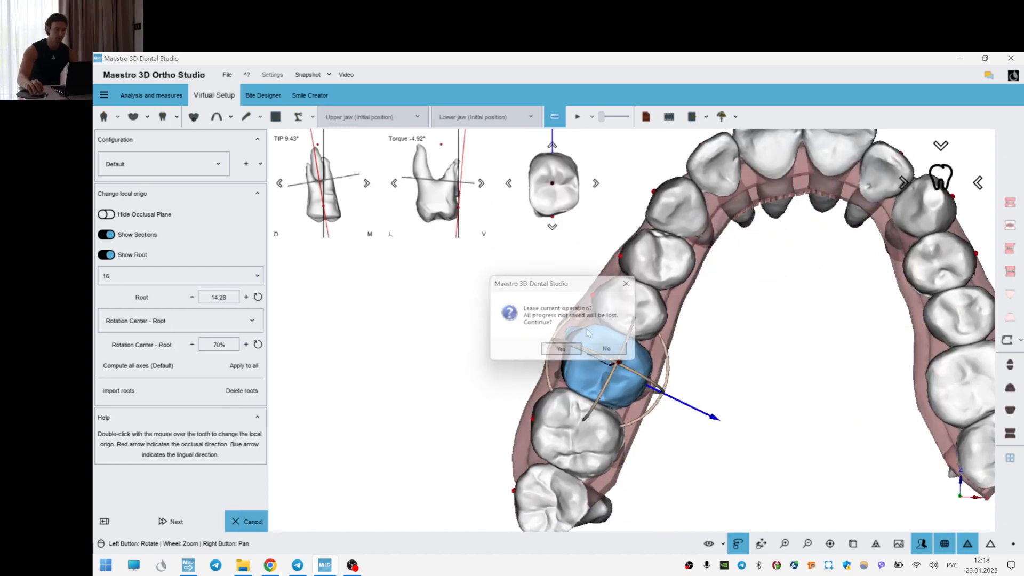
left_click(557, 348)
- Examine the occlusion of both jaws from the patient's right, including the lower molar beside the missing-tooth gap
left_click_drag(486, 379, 661, 363)
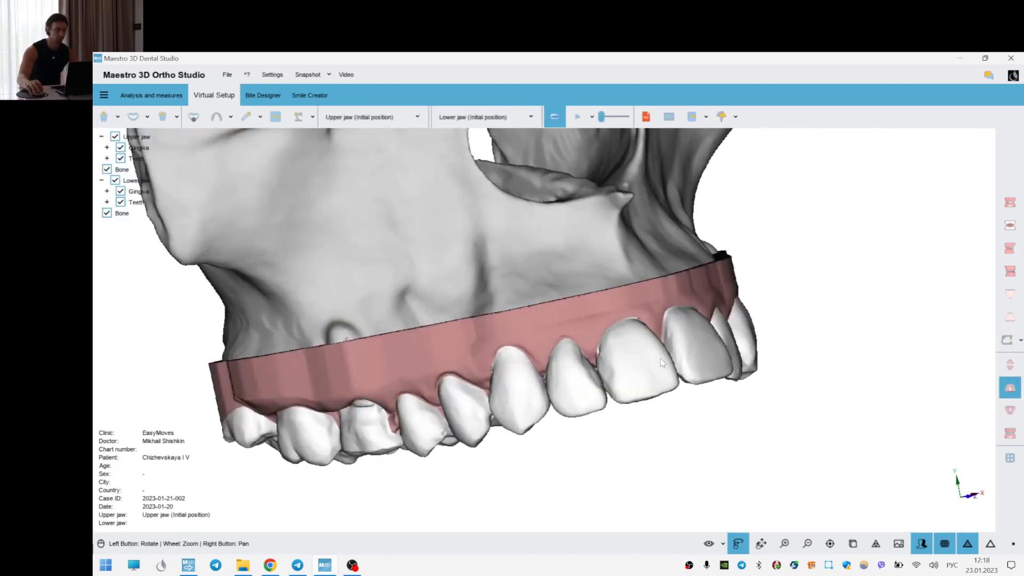
left_click(1009, 433)
scroll(525, 291, "up", 4)
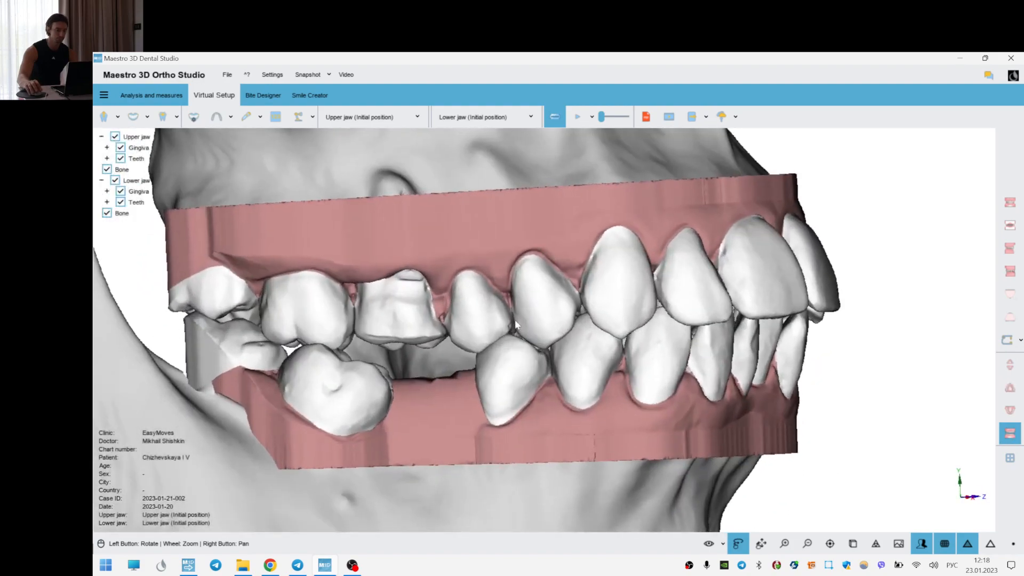
left_click_drag(723, 324, 884, 291)
left_click_drag(459, 284, 712, 305)
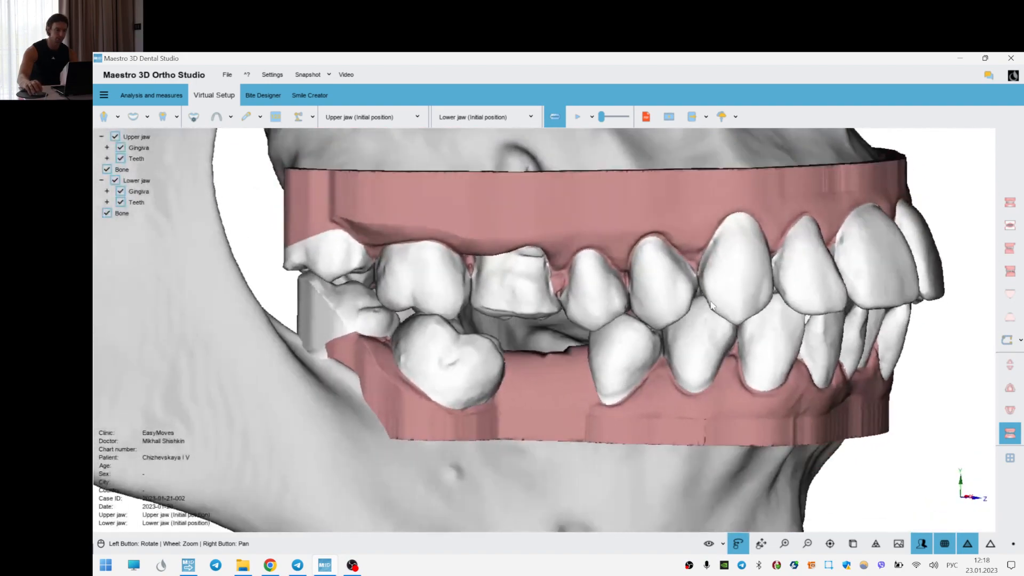
scroll(712, 304, "down", 2)
left_click_drag(666, 282, 597, 271)
left_click_drag(341, 274, 696, 305)
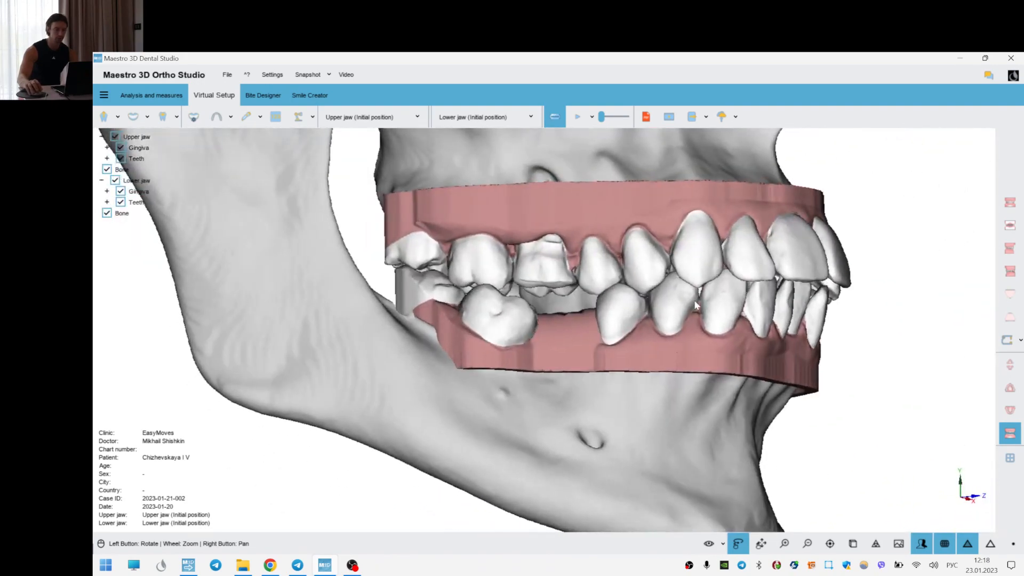
scroll(702, 305, "up", 5)
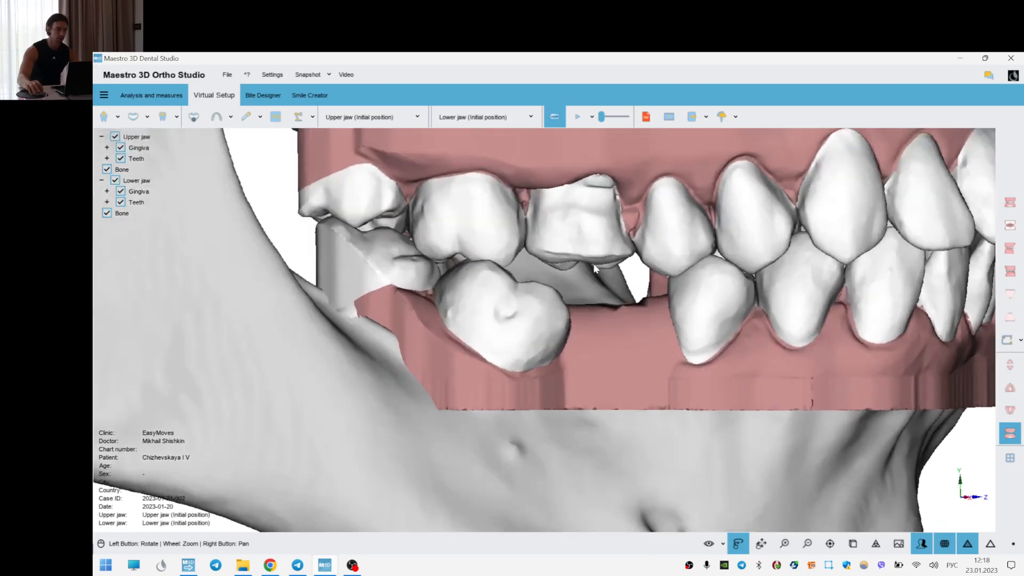
scroll(612, 295, "down", 5)
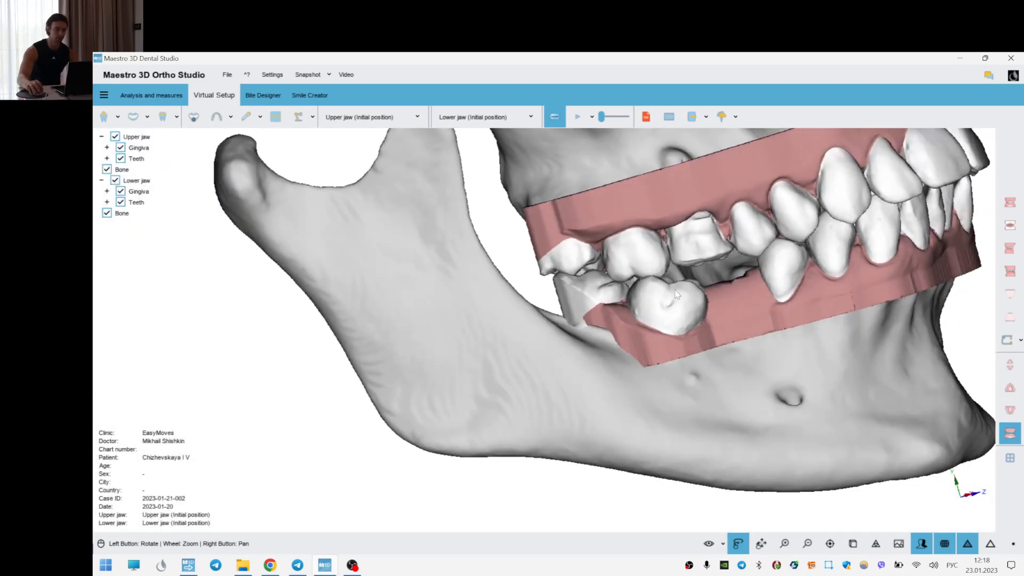
left_click_drag(801, 315, 752, 241)
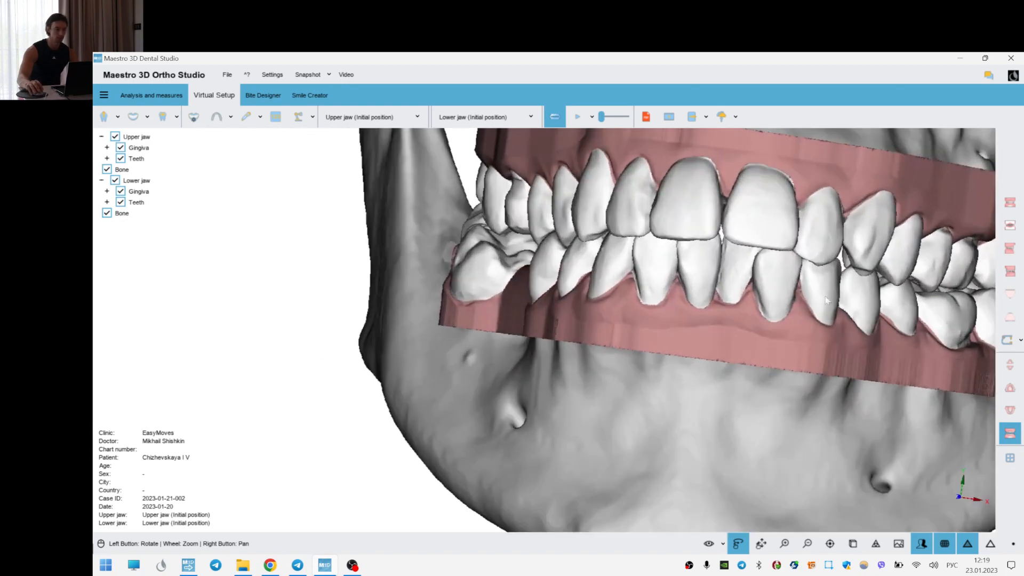
- Examine the bite of both jaws from the front and from the patient's left
scroll(797, 277, "up", 3)
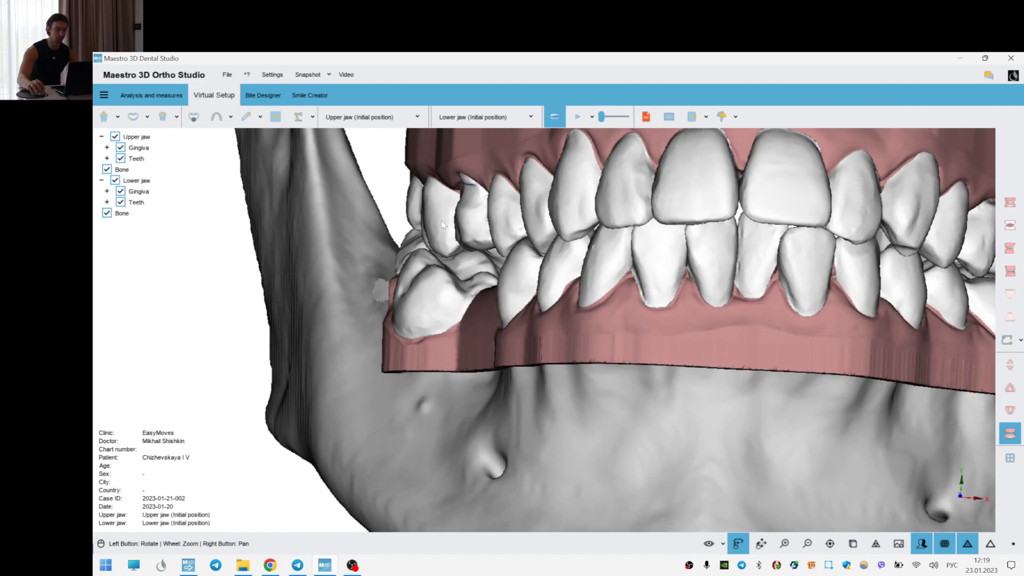
scroll(653, 246, "down", 3)
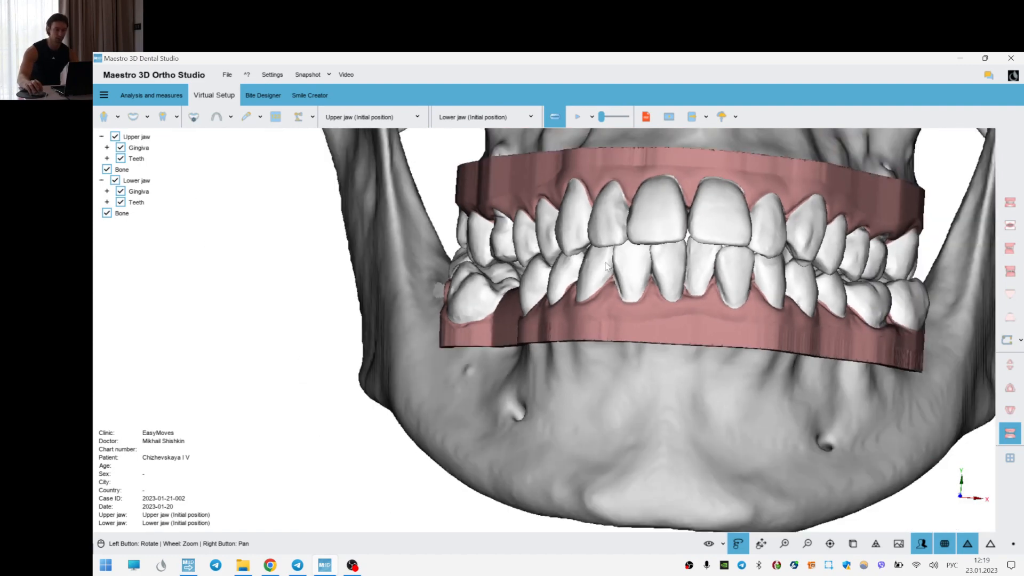
mouse_move(605, 265)
left_mouse_down()
mouse_move(810, 277)
mouse_move(622, 233)
mouse_move(623, 265)
left_mouse_up()
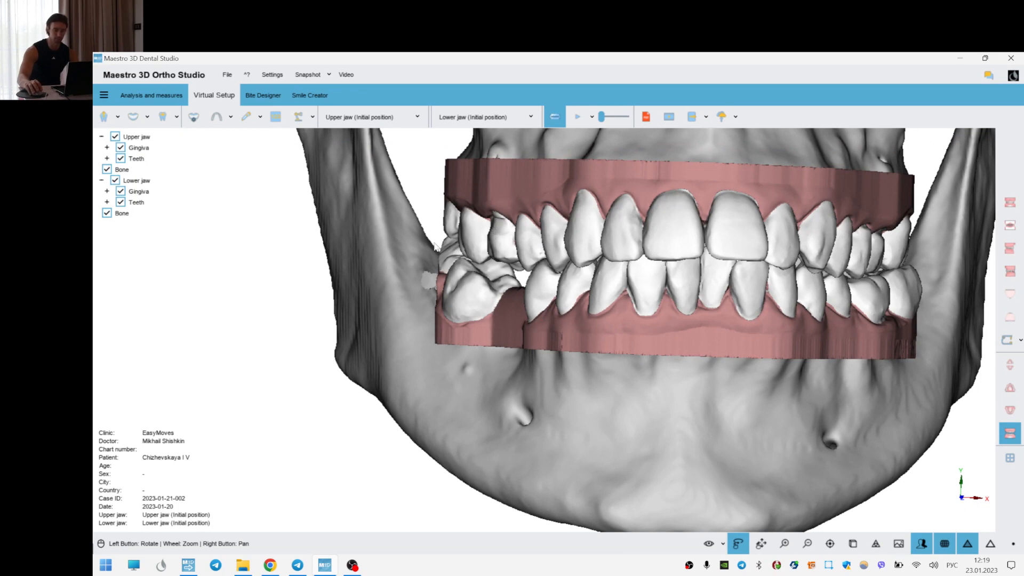
left_click_drag(781, 246, 641, 240)
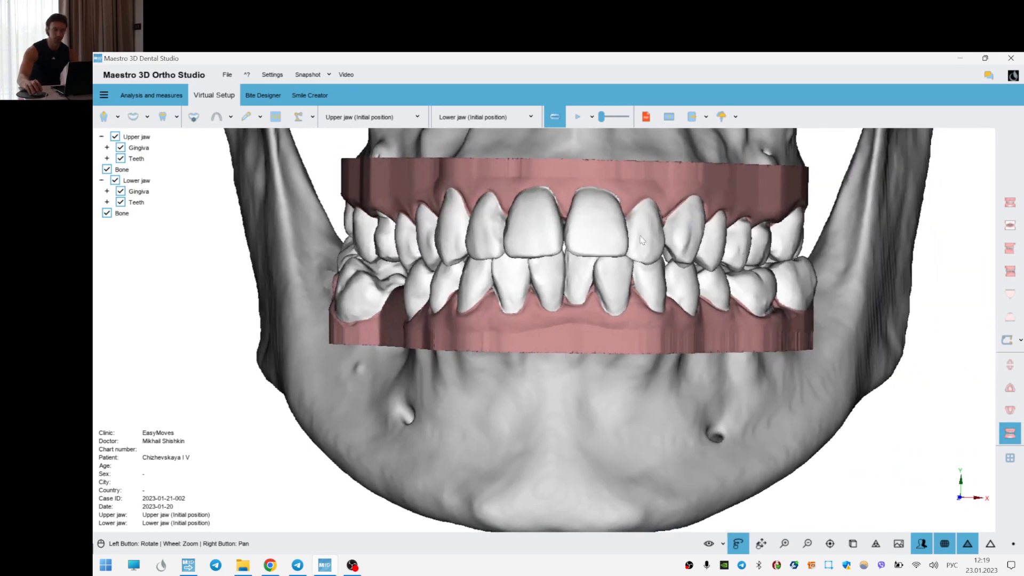
scroll(791, 252, "up", 5)
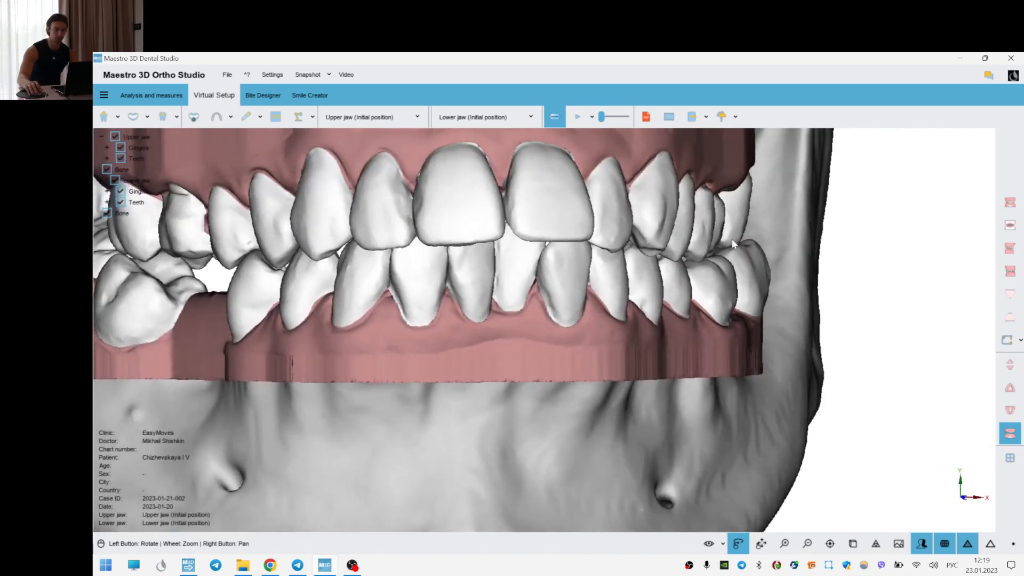
scroll(734, 240, "down", 4)
left_click_drag(734, 240, 506, 243)
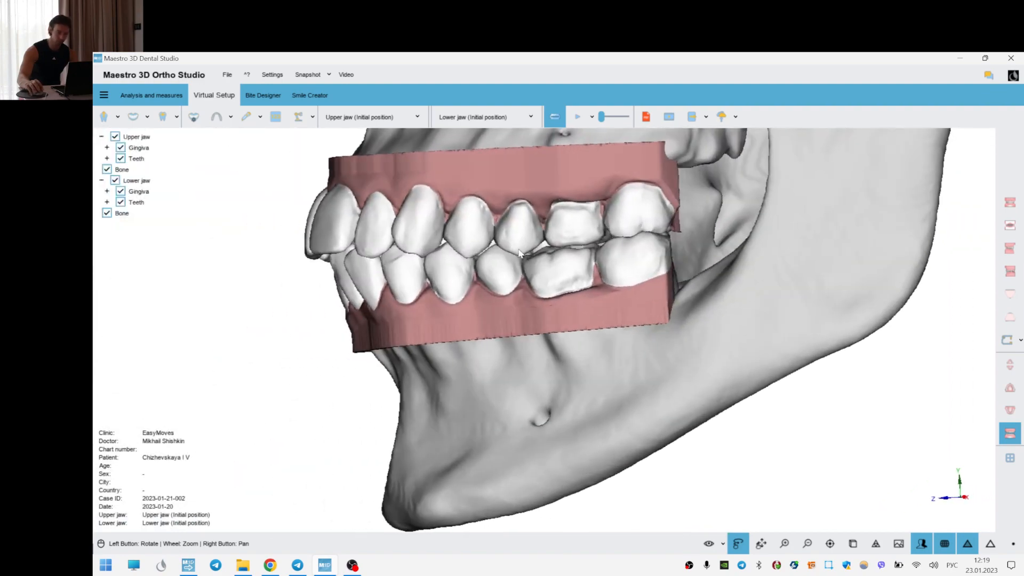
left_click_drag(400, 235, 479, 221)
scroll(480, 219, "up", 3)
left_click_drag(405, 216, 496, 235)
scroll(584, 228, "down", 3)
scroll(585, 228, "up", 3)
scroll(635, 230, "down", 5)
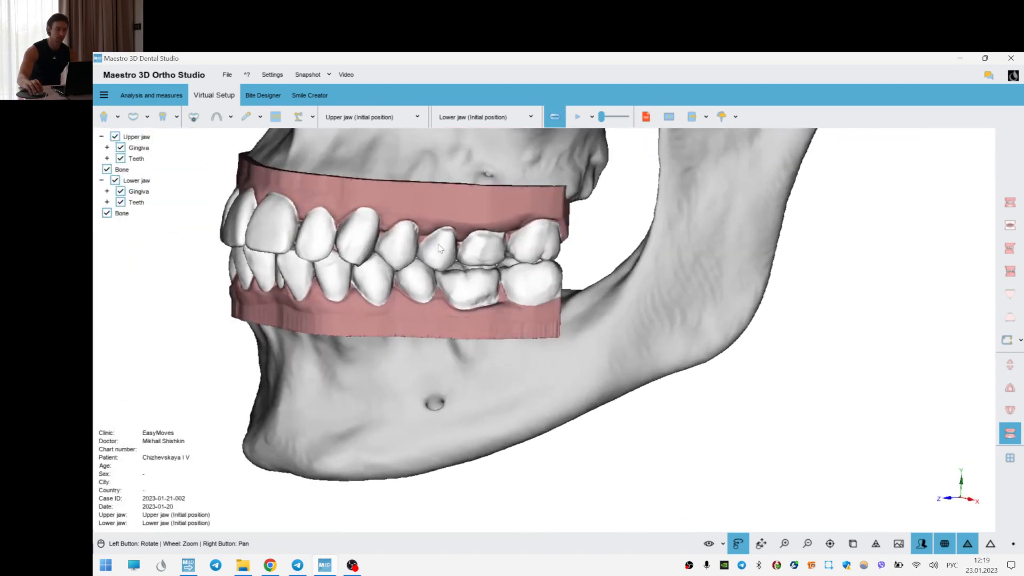
right_click_drag(426, 251, 610, 230)
left_click_drag(453, 234, 719, 258)
- Using Change local origo on the upper jaw, shift tooth 16's local axis to about 9.44° tip and 5.36° torque
left_click(1010, 409)
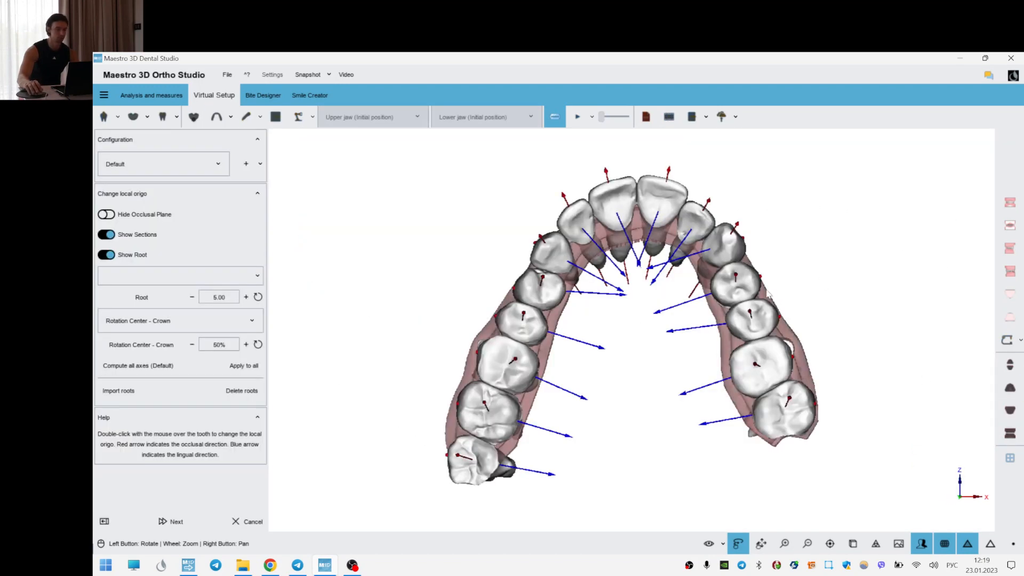
scroll(636, 279, "up", 2)
right_click_drag(635, 279, 705, 226)
double_click(556, 316)
scroll(659, 300, "up", 3)
right_click_drag(697, 281, 751, 320)
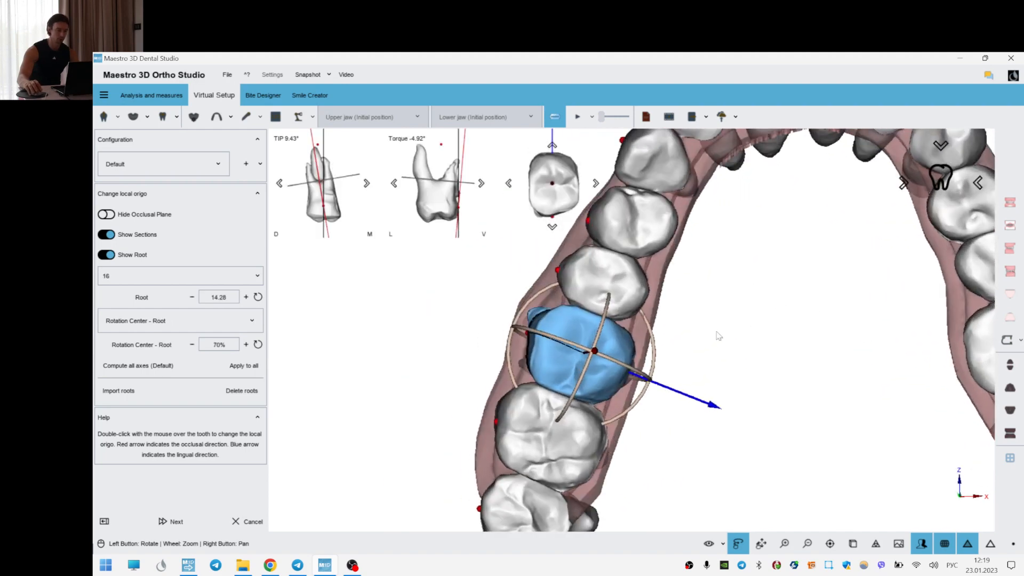
left_click_drag(572, 367, 585, 346)
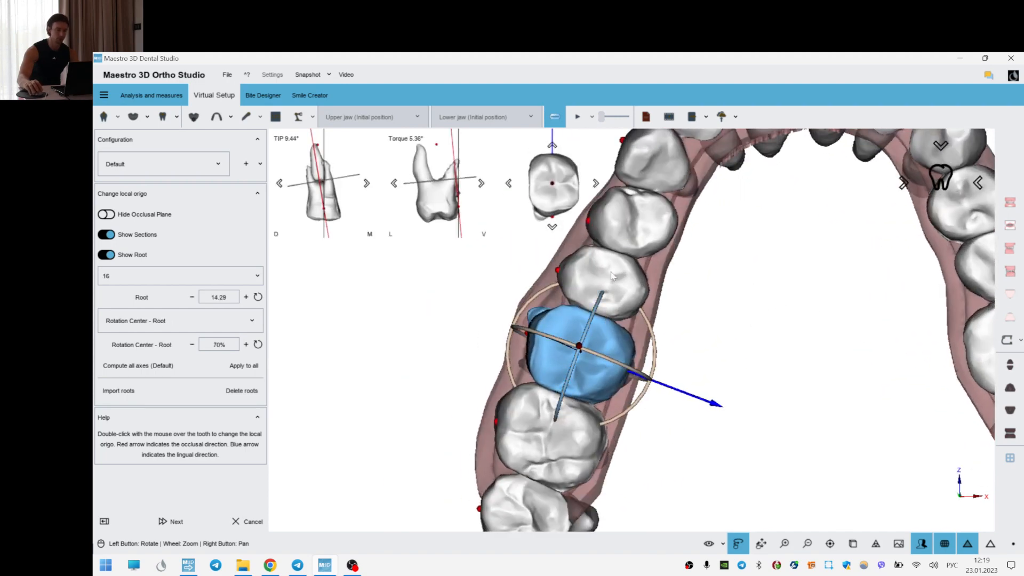
- Check tooth 15's local axis and adjust tooth 14's axis to about 14.23° tip and -2.75° torque
double_click(615, 280)
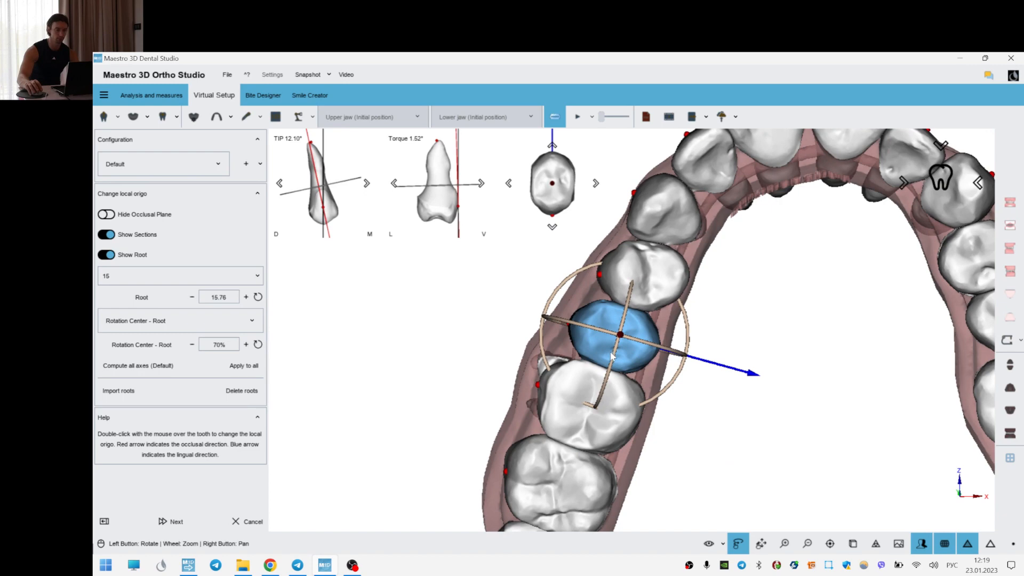
double_click(647, 275)
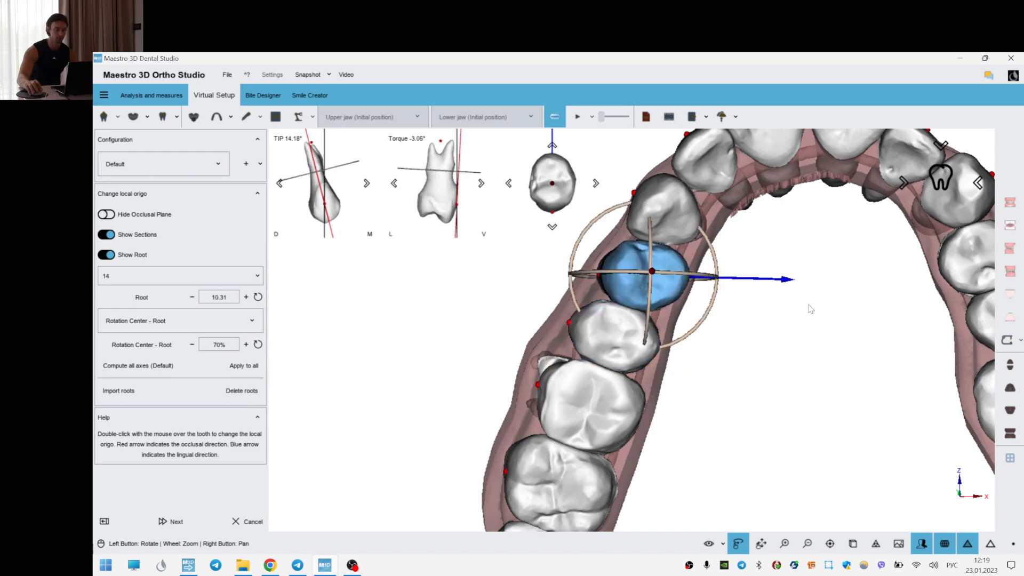
left_click_drag(701, 319, 704, 321)
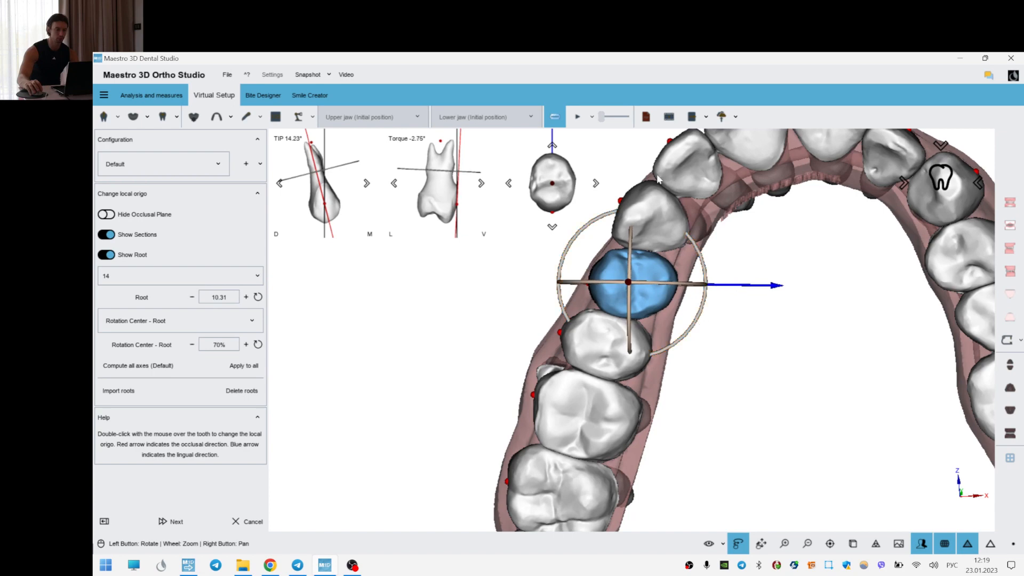
- Rotate the local axes of upper canine 13 so its lingual direction follows the crown
double_click(654, 219)
left_click_drag(759, 211, 809, 331)
scroll(807, 244, "up", 3)
left_click_drag(738, 311, 730, 336)
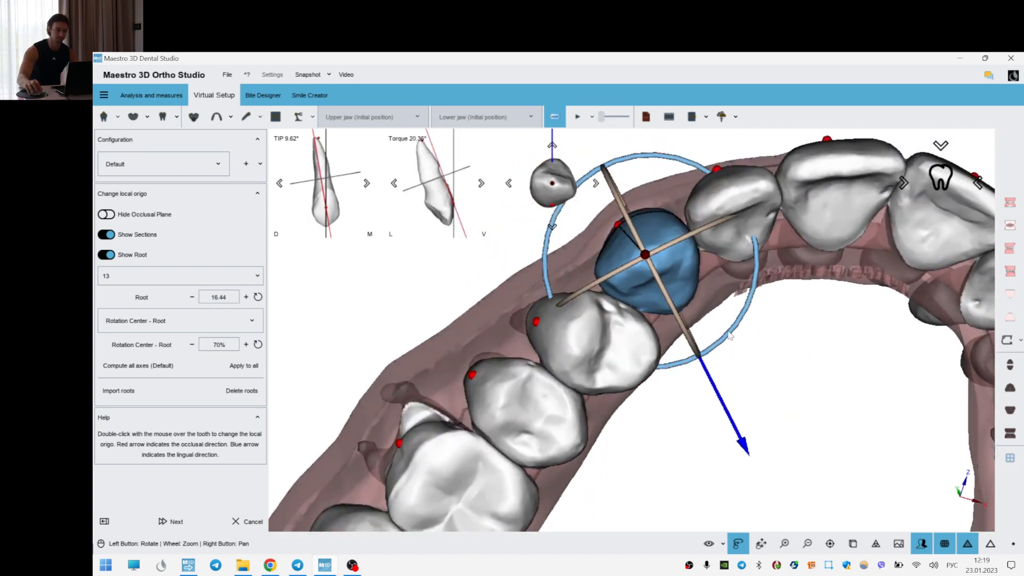
- Inspect the local axes, tip and torque of the upper incisors 12, 11, 21 and 22 in turn
double_click(733, 228)
left_click_drag(870, 334, 845, 394)
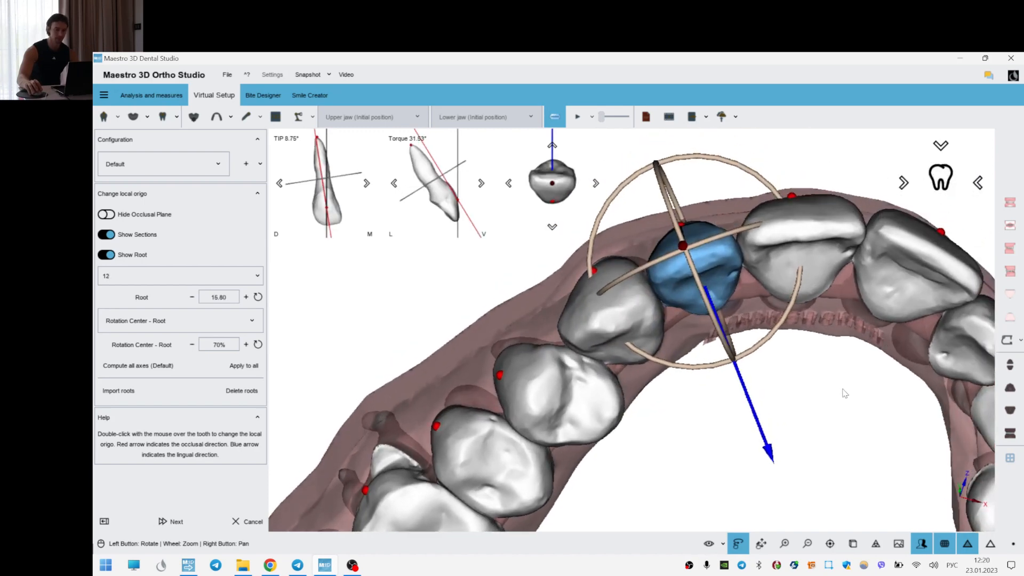
left_click_drag(808, 348, 811, 347)
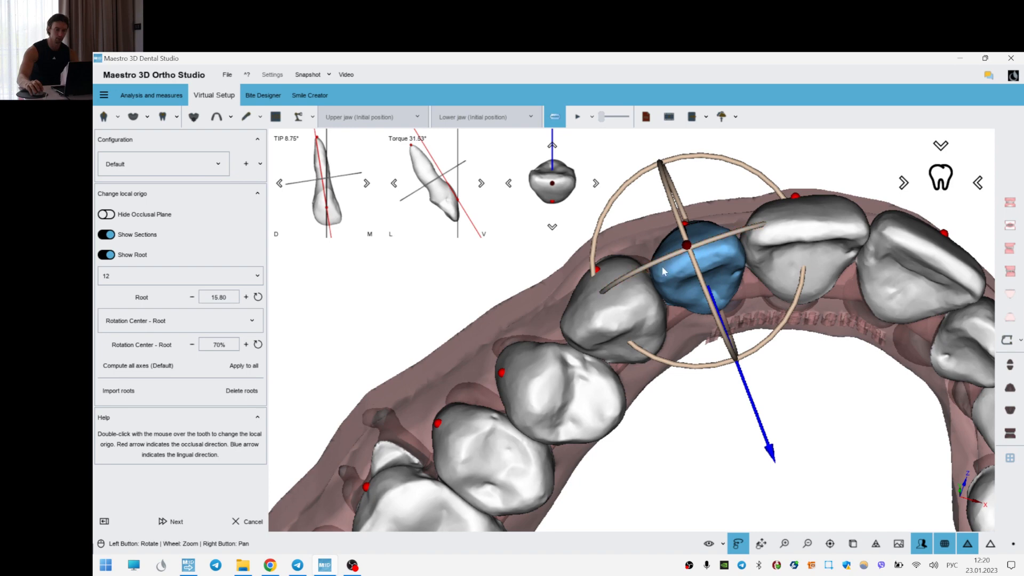
double_click(819, 228)
left_click_drag(871, 362, 825, 279)
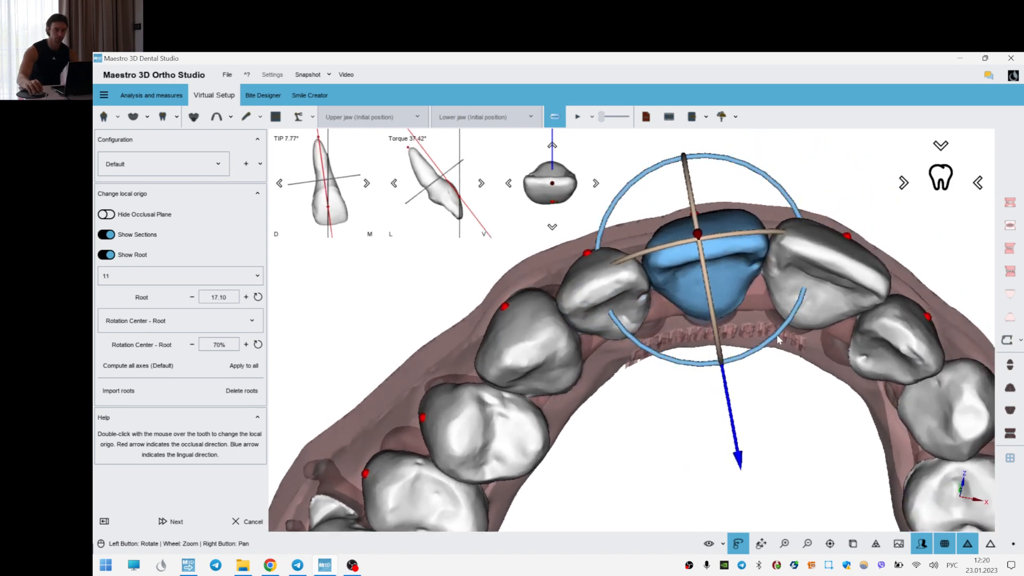
double_click(825, 280)
left_click_drag(953, 229, 684, 355)
double_click(705, 300)
left_click_drag(743, 447, 708, 413)
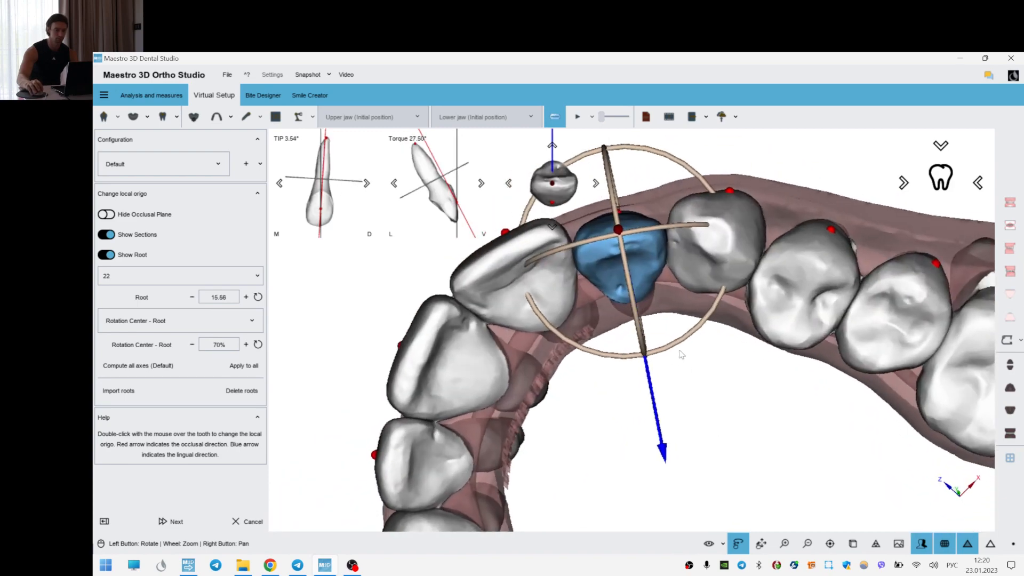
- Inspect the local axes, tip and torque of upper canine 23 and premolars 24 and 25
double_click(709, 263)
left_click_drag(709, 263, 687, 370)
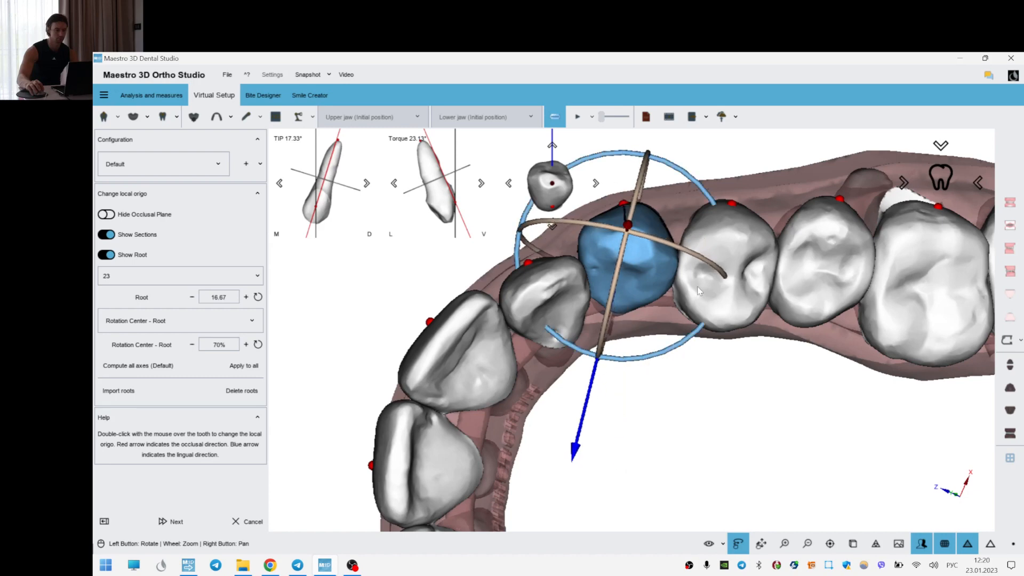
double_click(726, 261)
left_click_drag(804, 473, 766, 457)
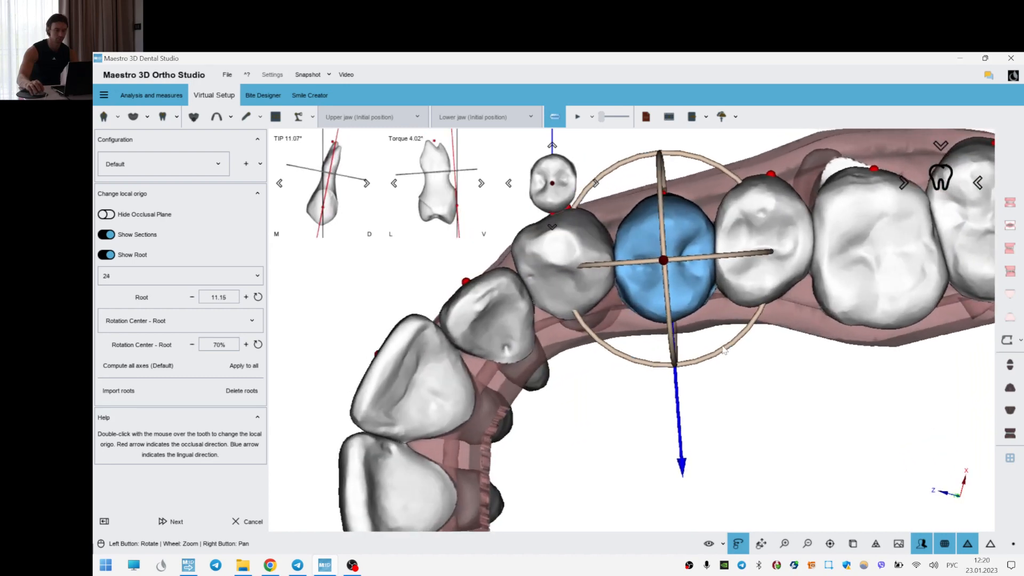
double_click(752, 277)
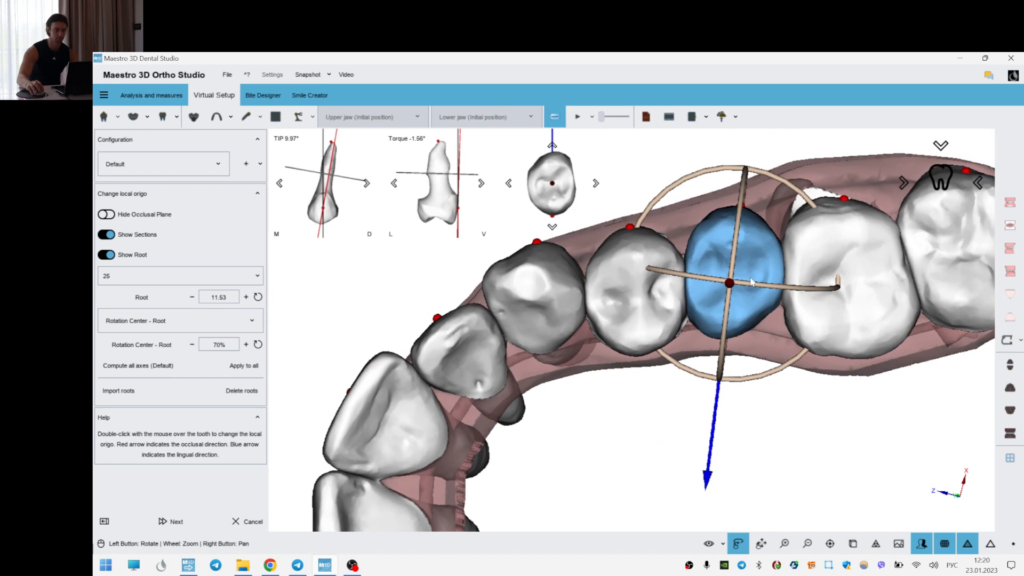
- Check upper molar 26's local axes and shift the local origin of upper molar 27 slightly along its crown
double_click(806, 349)
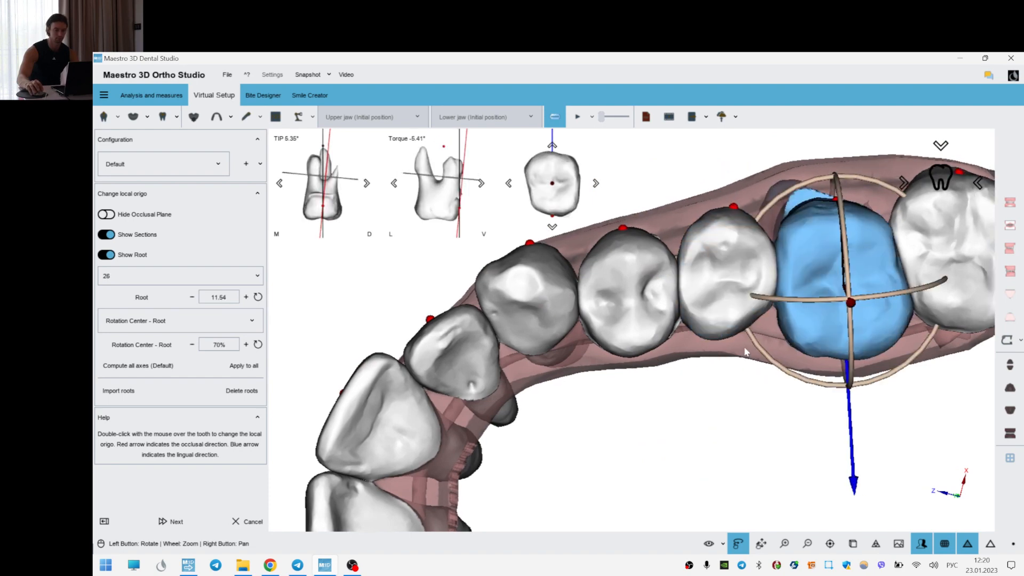
double_click(781, 215)
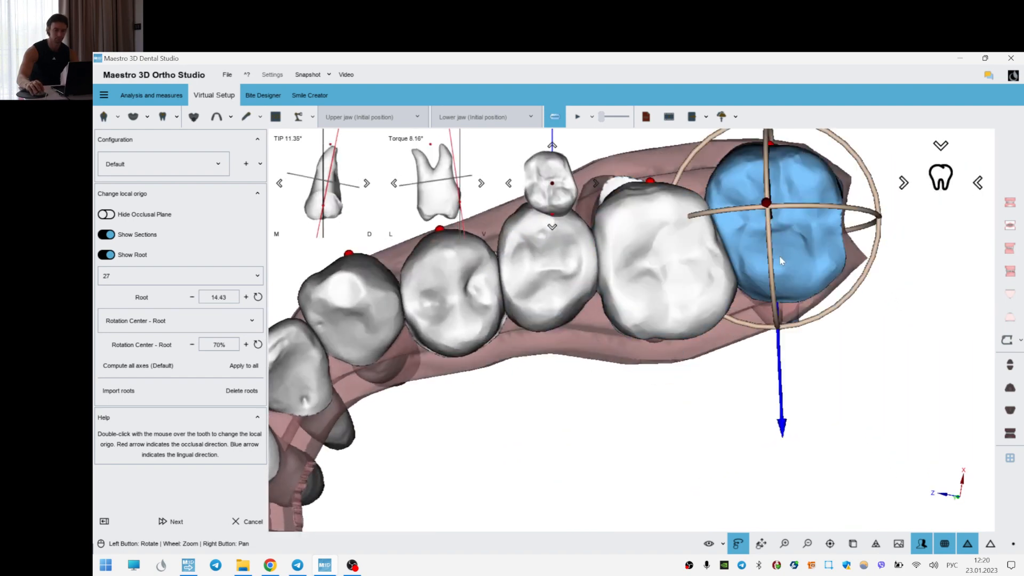
left_click_drag(797, 205, 812, 209)
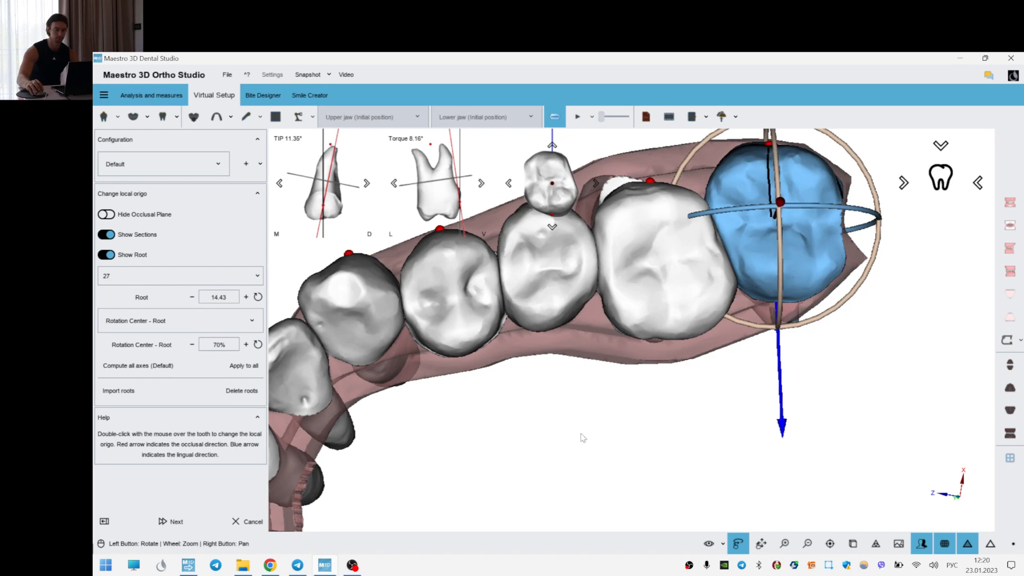
- Correct upper molar 26's local axis from the buccal side to about 0.67° tip and -1.30° torque
scroll(582, 438, "down", 6)
right_click_drag(619, 382, 638, 245)
left_click_drag(637, 245, 825, 334)
scroll(600, 283, "up", 4)
double_click(689, 314)
left_click_drag(443, 265, 744, 349)
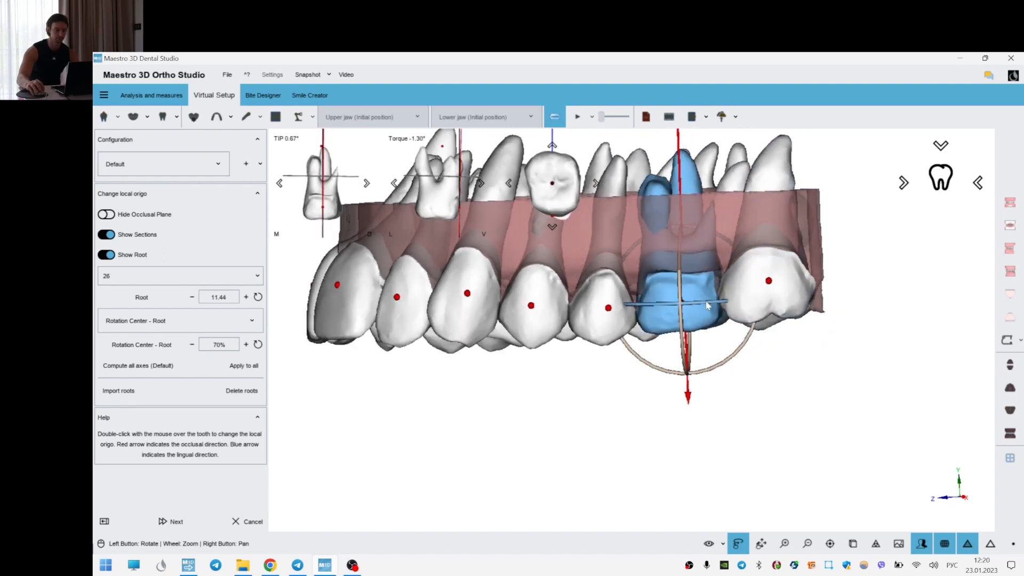
- Adjust upper premolar 25's axis to about 4.42° tip and -0.25° torque, and check premolar 24's axis
double_click(604, 312)
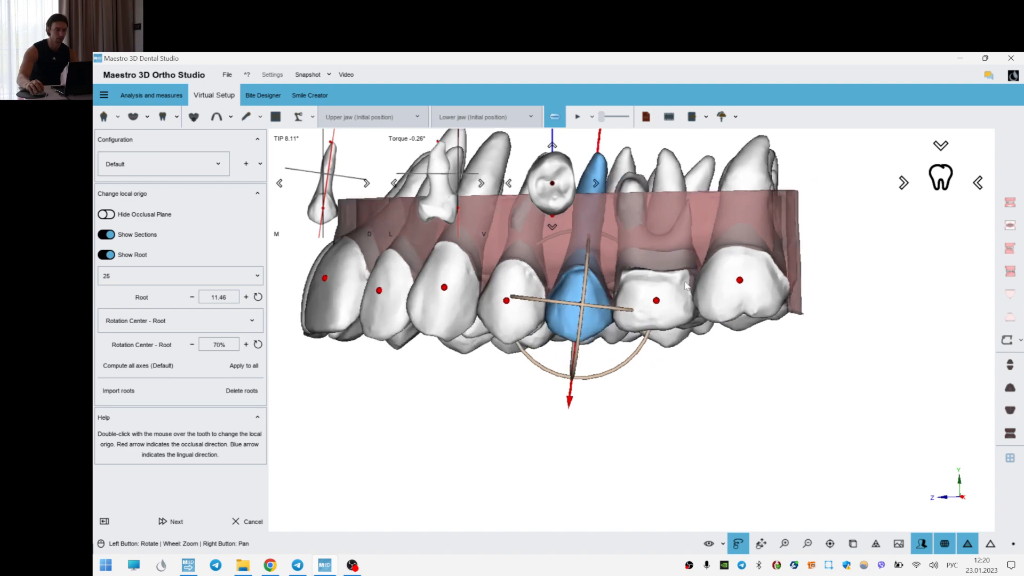
left_click_drag(619, 373, 540, 316)
double_click(694, 315)
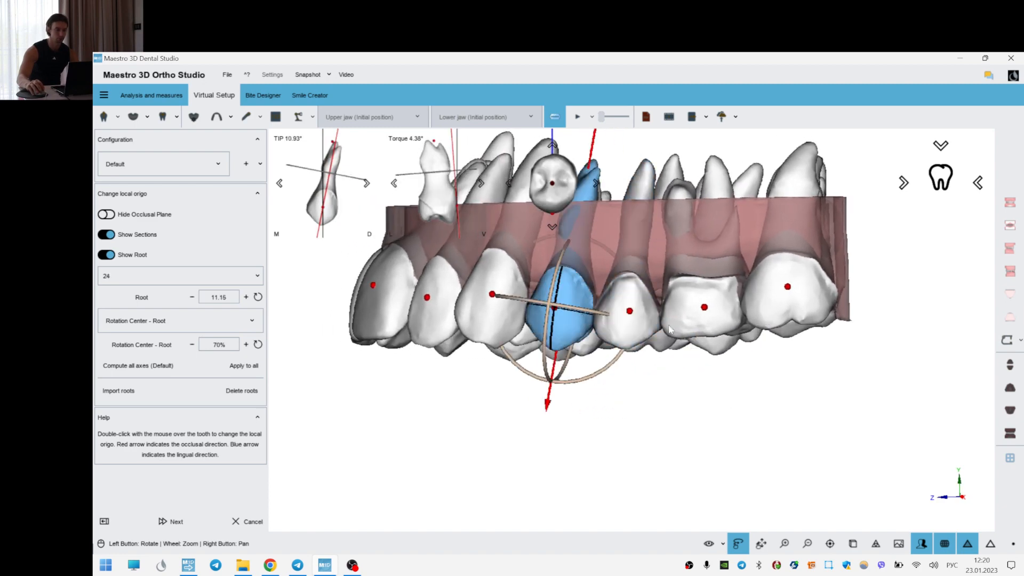
left_click_drag(642, 388, 645, 385)
double_click(675, 328)
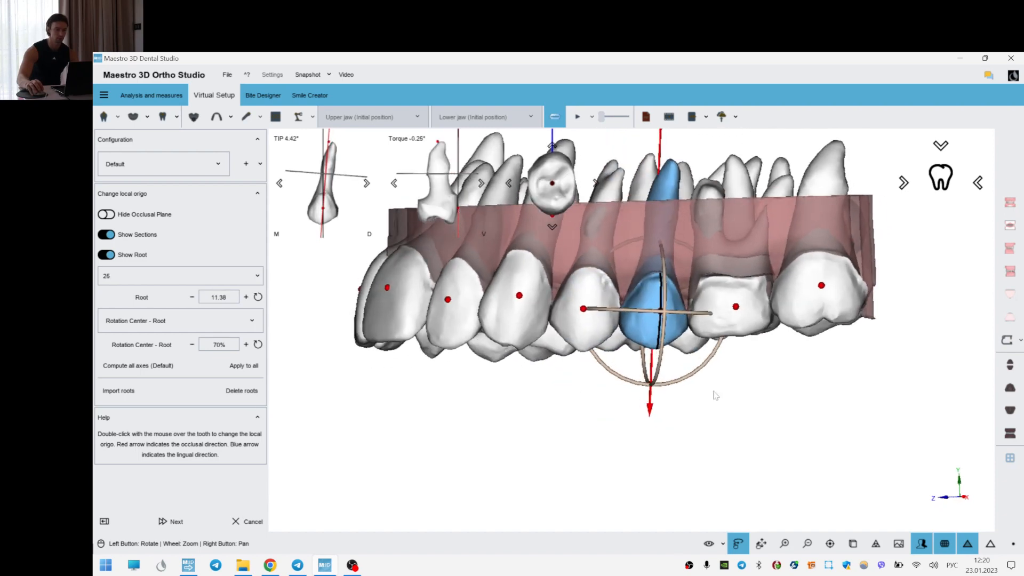
left_click_drag(710, 362, 710, 359)
- Examine upper canine 23's local axes, tip and torque from the buccal side
double_click(531, 318)
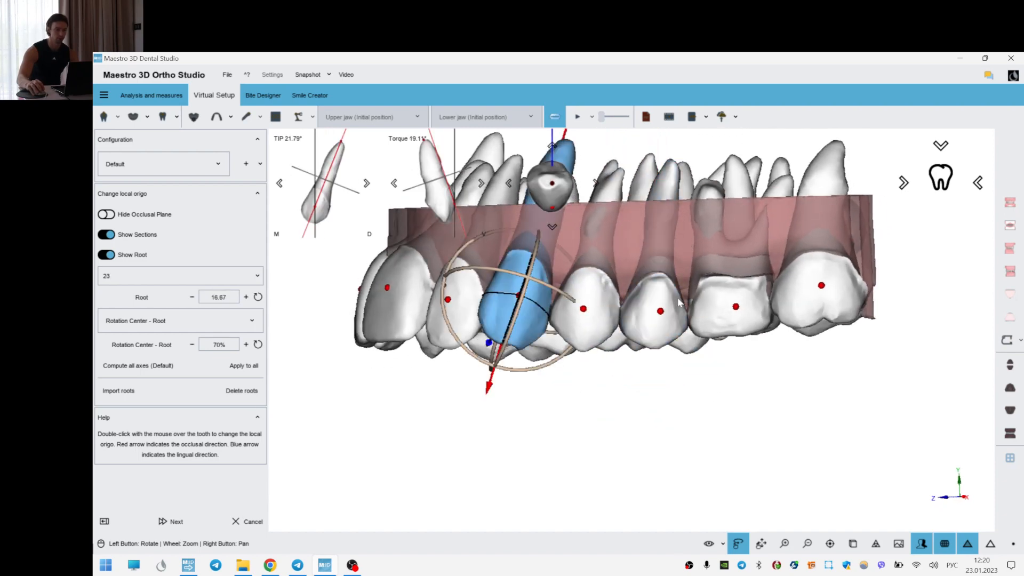
right_click_drag(701, 294, 750, 315)
left_click_drag(750, 319, 654, 323)
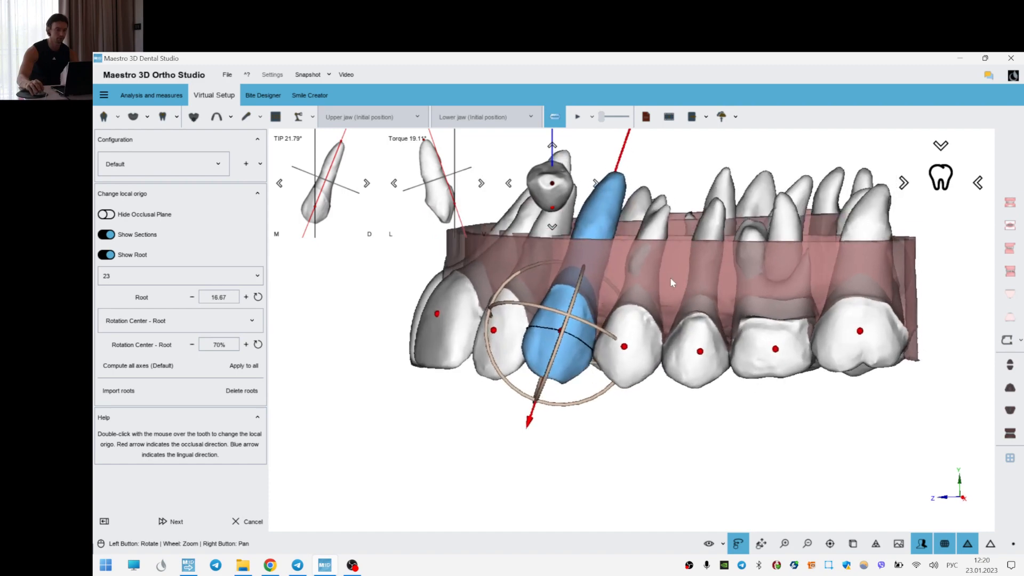
mouse_move(672, 276)
left_mouse_down()
mouse_move(683, 283)
mouse_move(670, 277)
left_mouse_up()
scroll(667, 276, "up", 2)
left_click_drag(587, 415, 592, 407)
- Check the upper incisors' local axes from the front and nudge the axis rotation of incisor 11
left_click_drag(642, 208, 635, 235)
left_click_drag(564, 349, 534, 298)
left_click(480, 374)
left_click_drag(480, 373, 643, 348)
left_click(564, 341)
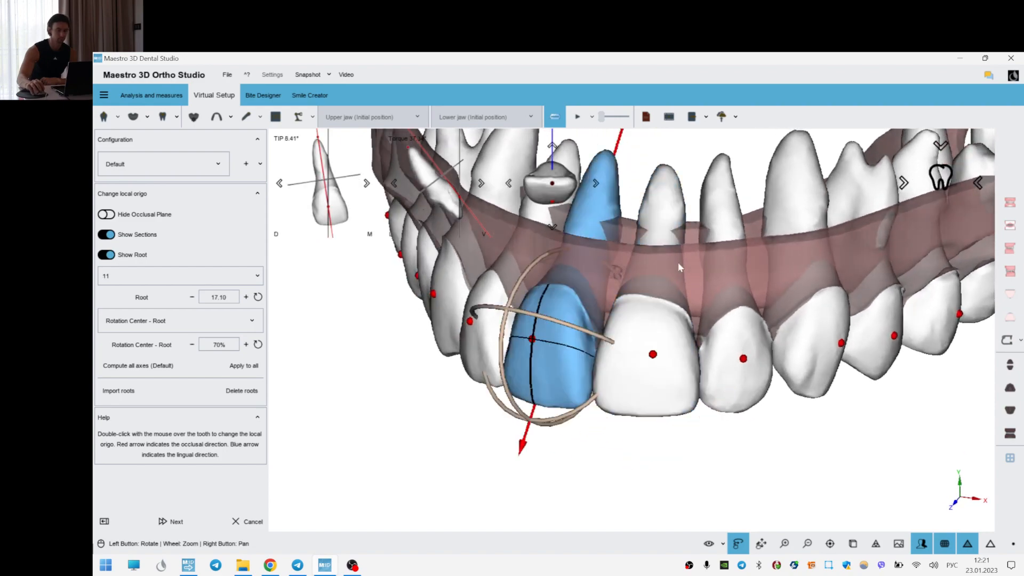
left_click(677, 266)
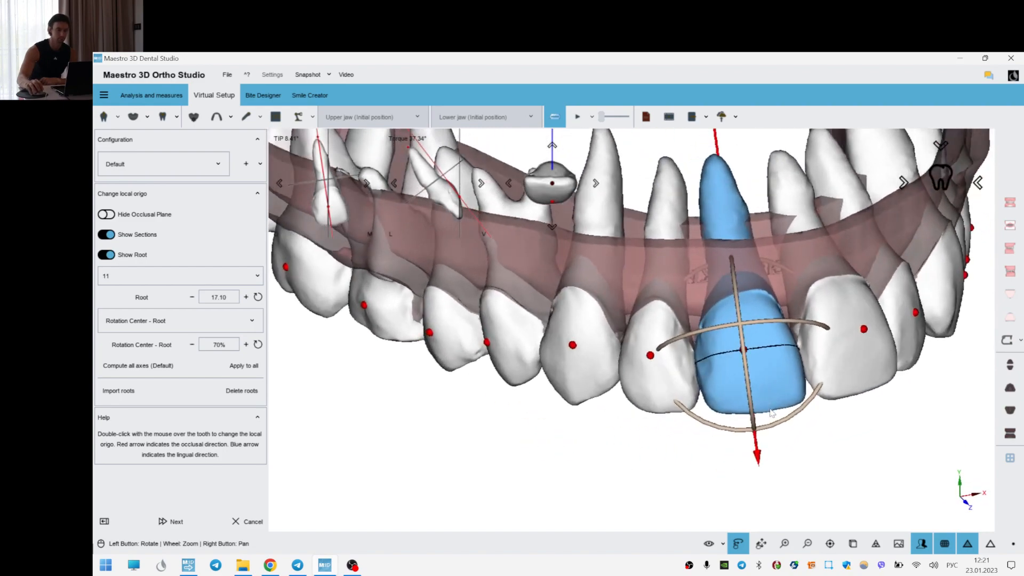
left_click(510, 184)
- Check upper lateral incisor 12 and adjust canine 13's local axis to about 3.34° tip and 21.91° torque
double_click(656, 367)
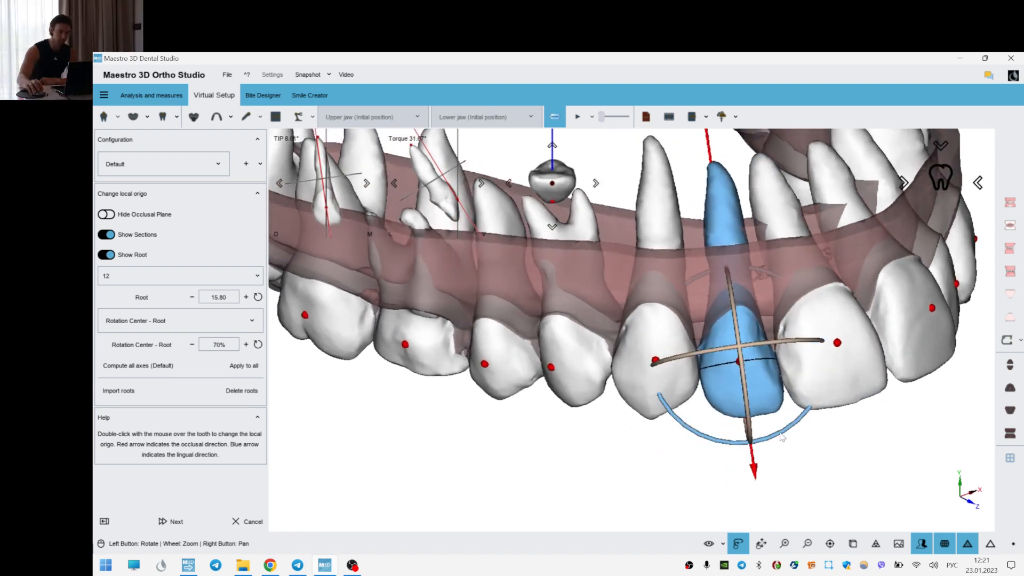
left_click(657, 362)
double_click(665, 343)
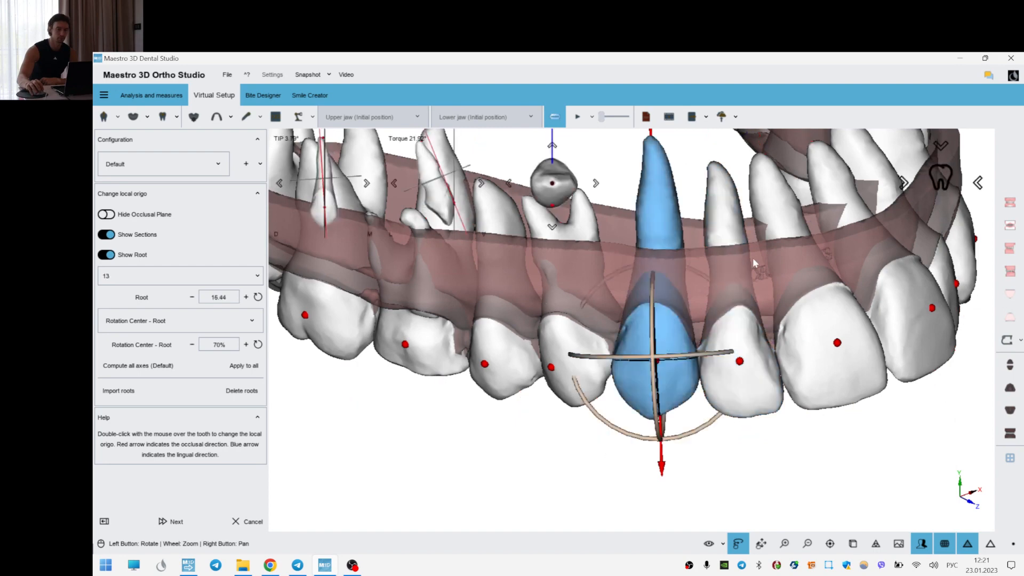
left_click_drag(715, 379, 715, 380)
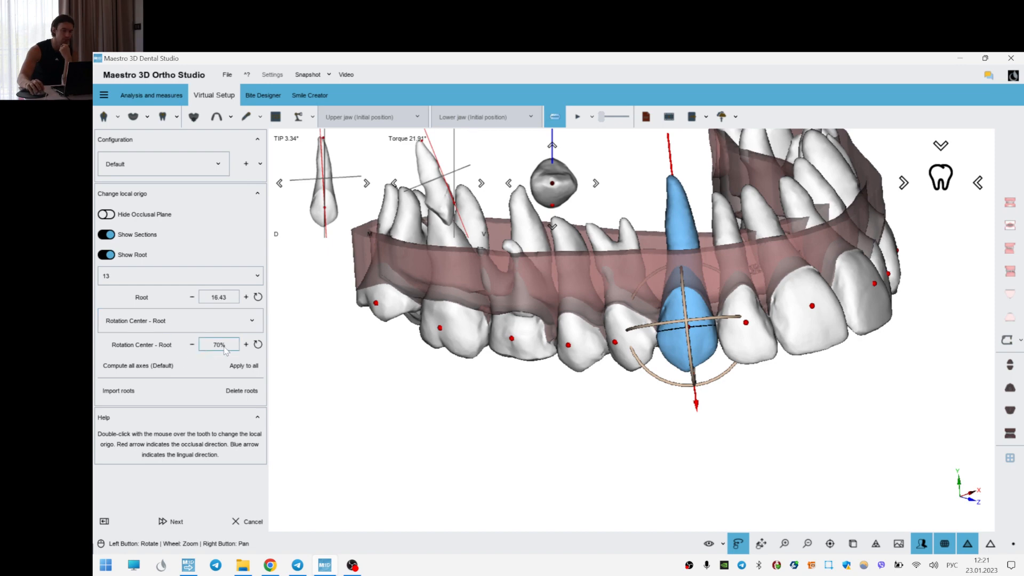
- Correct upper premolar 14's local axis to about 3.79° tip and -2.67° torque
double_click(633, 334)
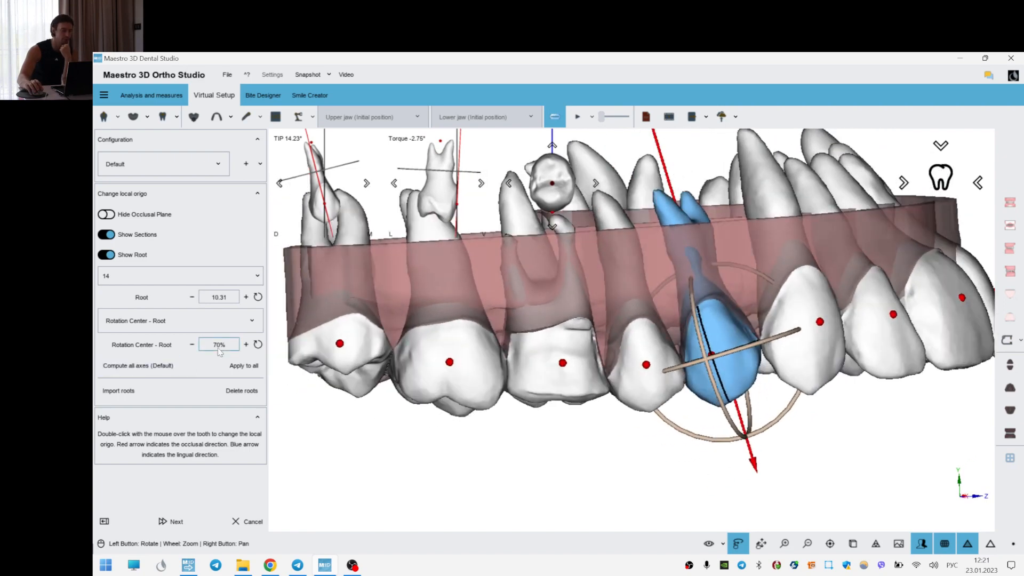
left_click_drag(687, 253, 832, 340)
left_click_drag(705, 434, 689, 443)
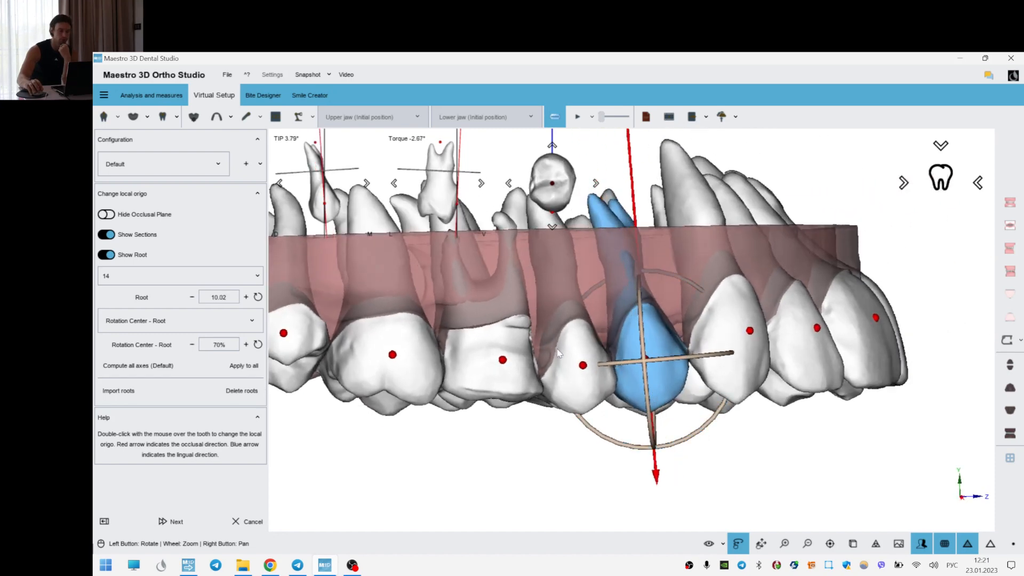
- Check and adjust the local axes of upper teeth 15 and 17, and check molar 18's axes
double_click(608, 373)
left_click_drag(614, 449, 519, 330)
left_click_drag(530, 386, 439, 350)
double_click(437, 350)
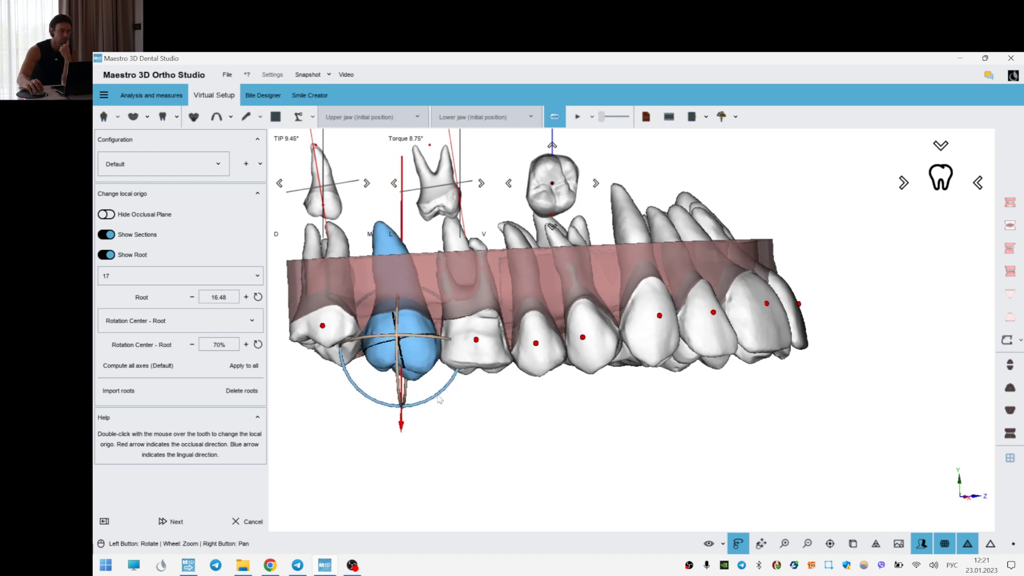
left_click_drag(439, 399, 370, 368)
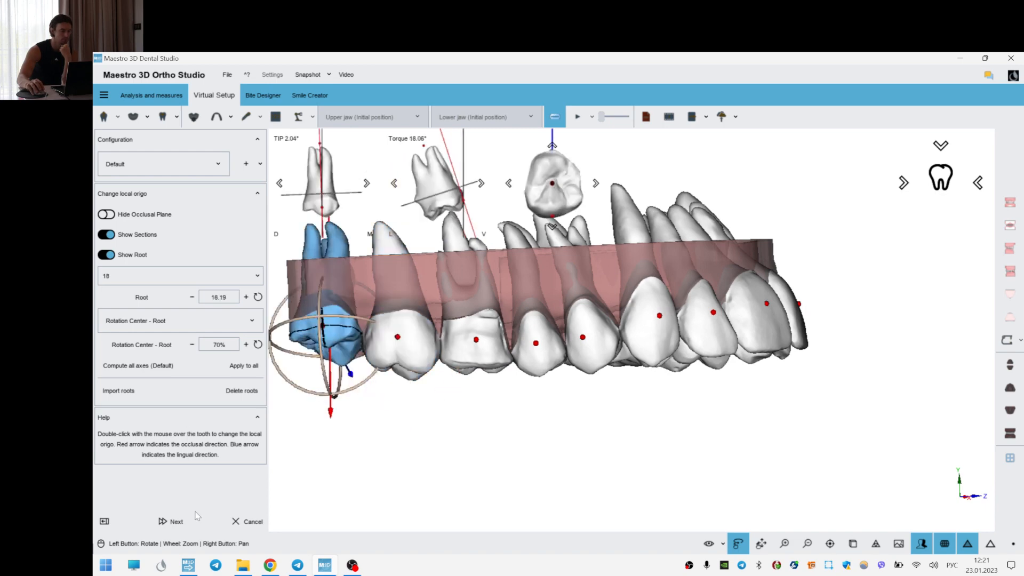
- Accept and save the upper teeth's local axes, and open local-axis editing for the lower jaw alone
left_click(170, 520)
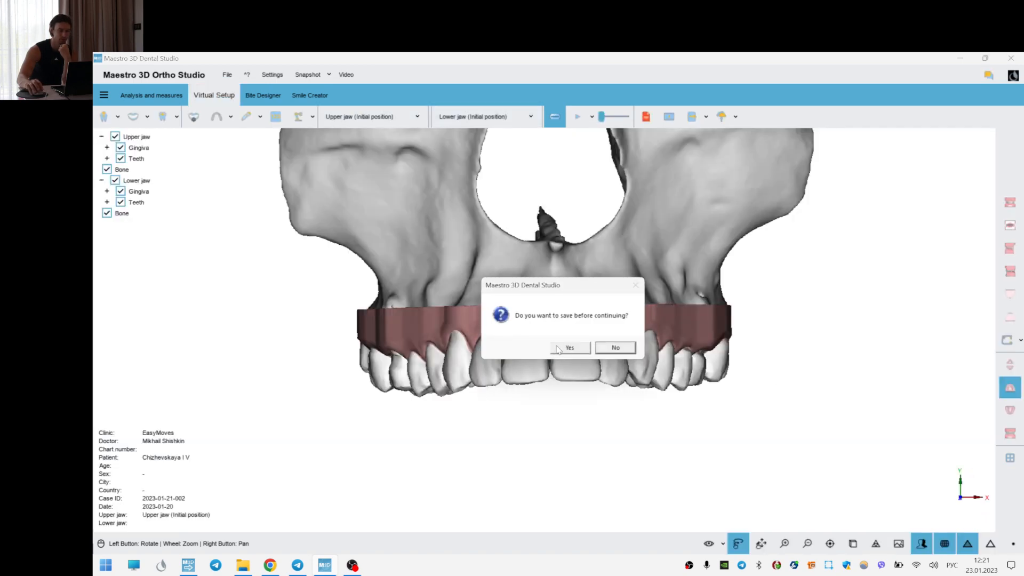
left_click(558, 348)
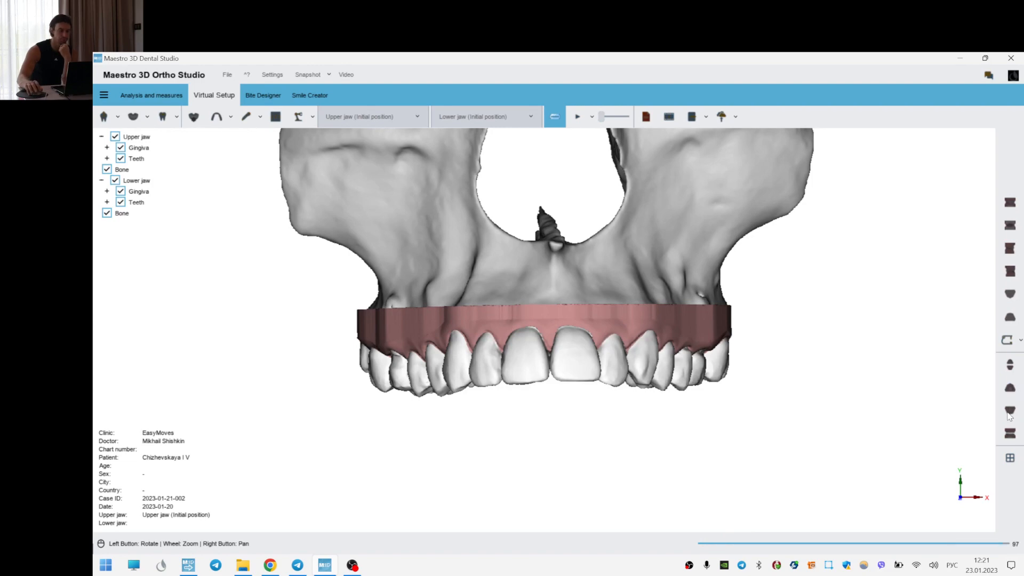
left_click(1002, 438)
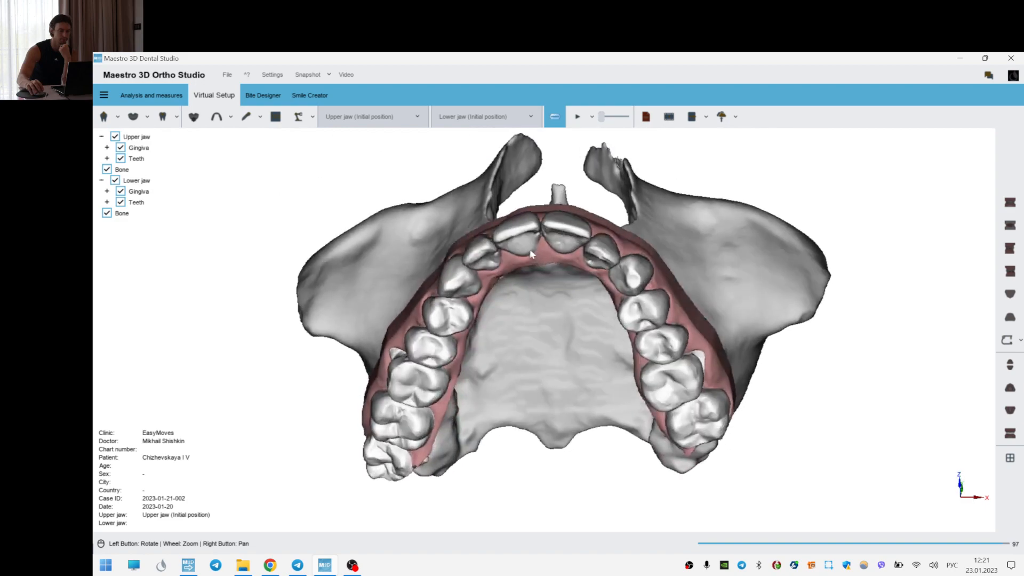
left_click(1009, 410)
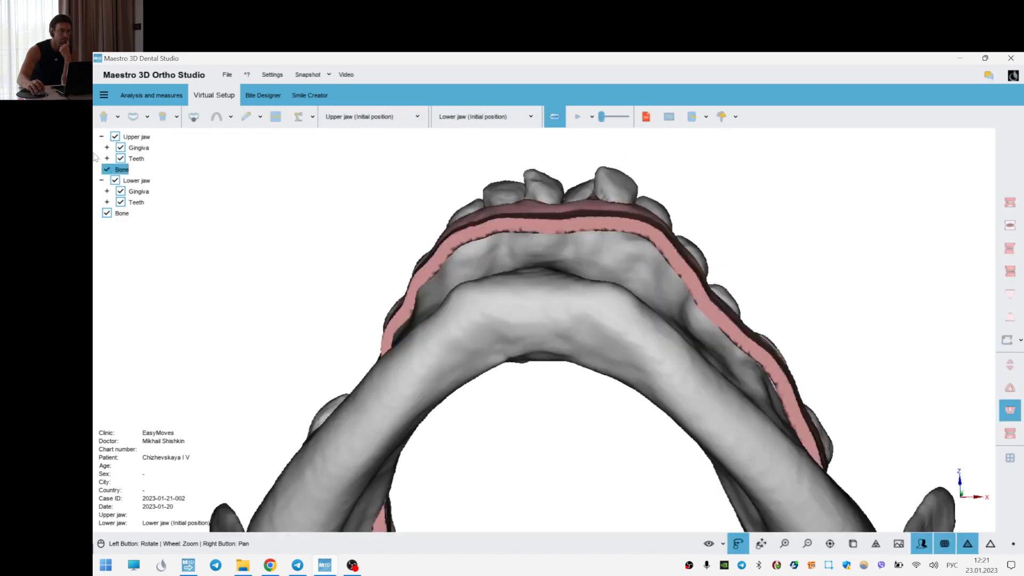
left_click(105, 117)
- Check lower molar 36's local axes and adjust lower premolar 35's axis to about 14° tip and -1° torque
left_click_drag(617, 315, 482, 368)
double_click(452, 400)
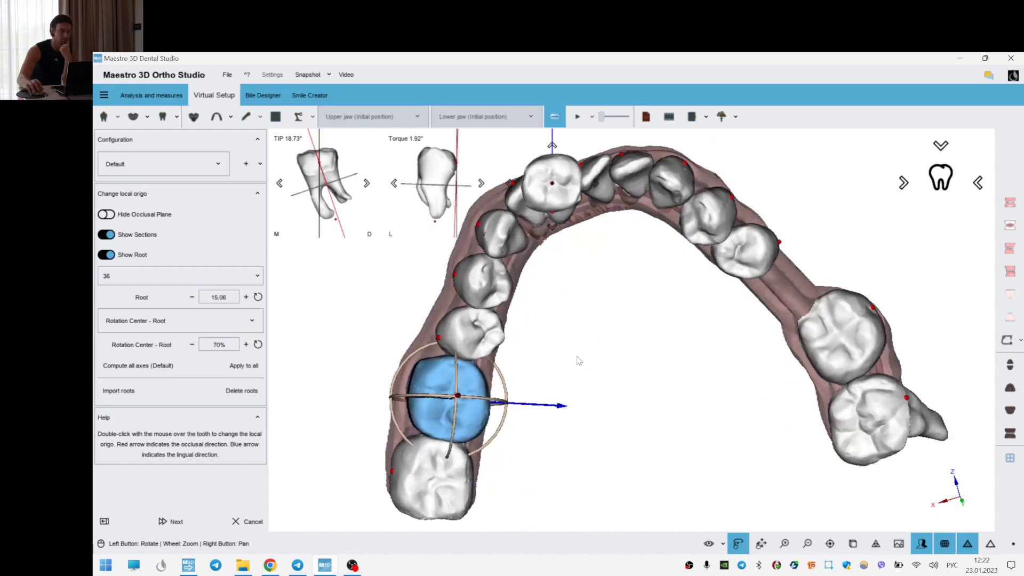
double_click(485, 321)
left_click_drag(563, 398, 565, 386)
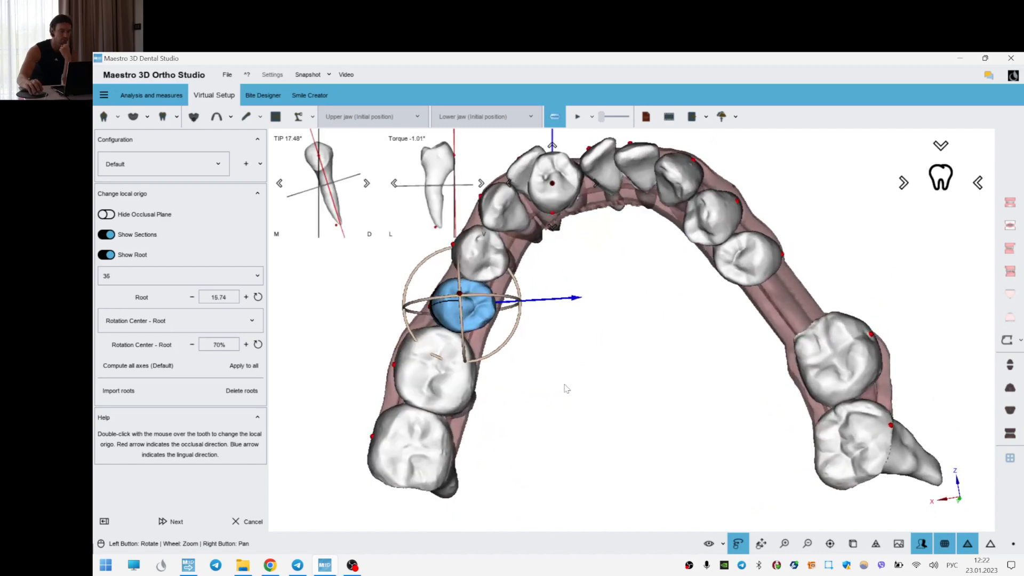
scroll(565, 386, "up", 5)
right_click_drag(566, 386, 571, 429)
right_click_drag(399, 389, 456, 378)
- Inspect the local axes of lower premolar 34, canine 33 and lateral incisor 32 in turn
left_click_drag(407, 350, 441, 255)
double_click(441, 255)
scroll(608, 330, "down", 3)
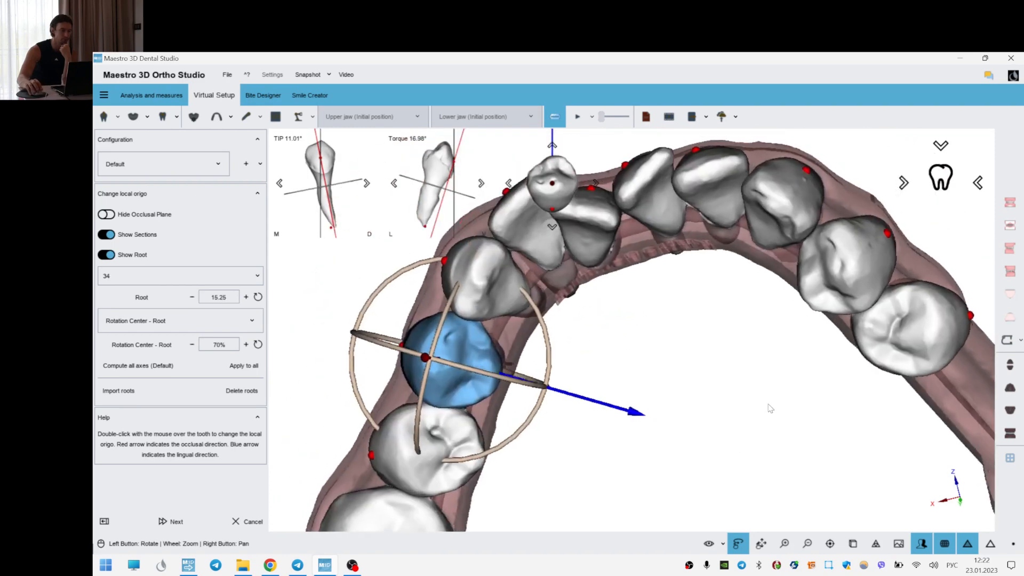
double_click(516, 273)
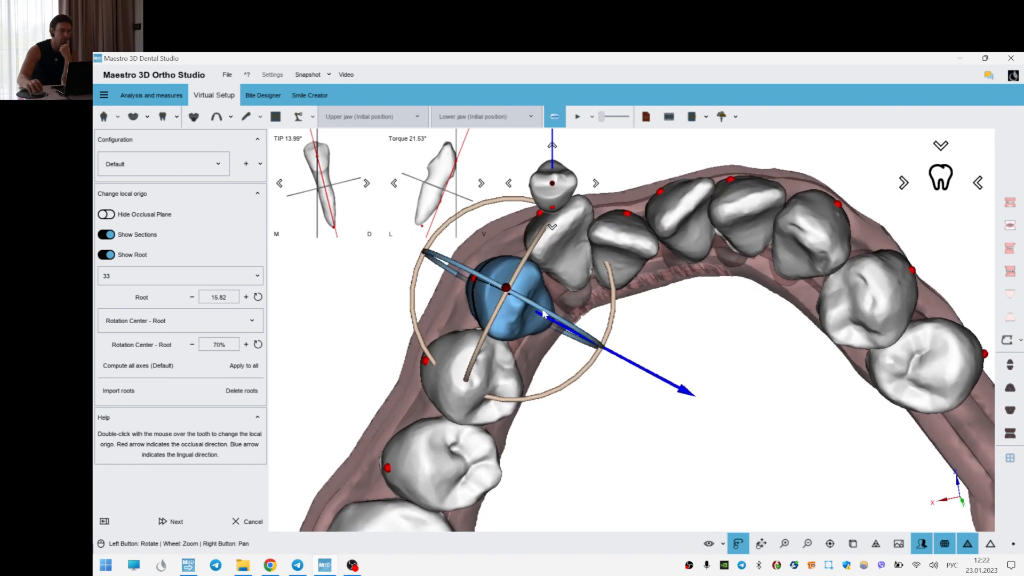
double_click(557, 248)
- Review lower premolar 35's lingual direction against its crown from the occlusal side
left_click_drag(714, 356, 551, 259)
double_click(552, 260)
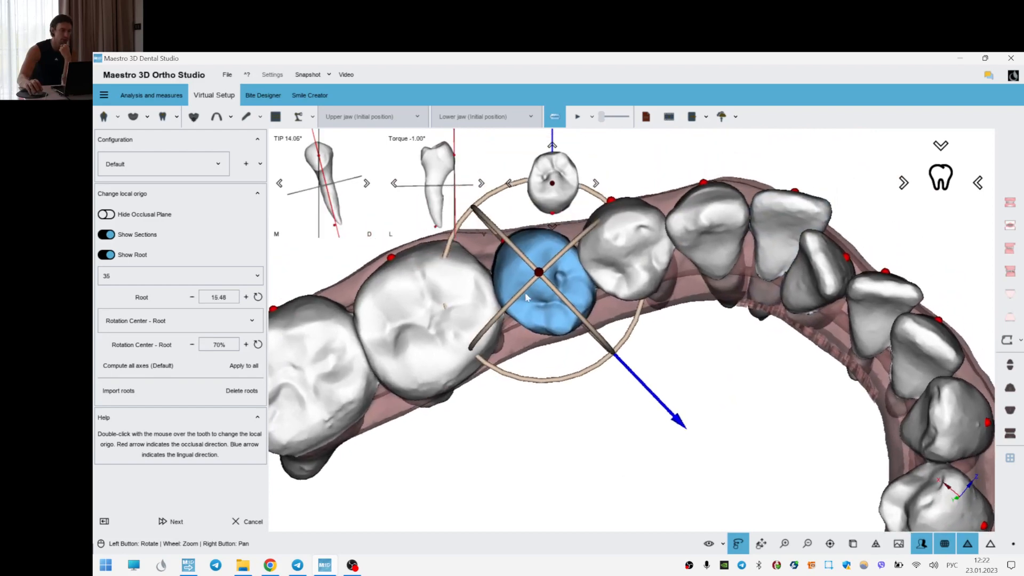
left_click_drag(693, 456, 828, 459)
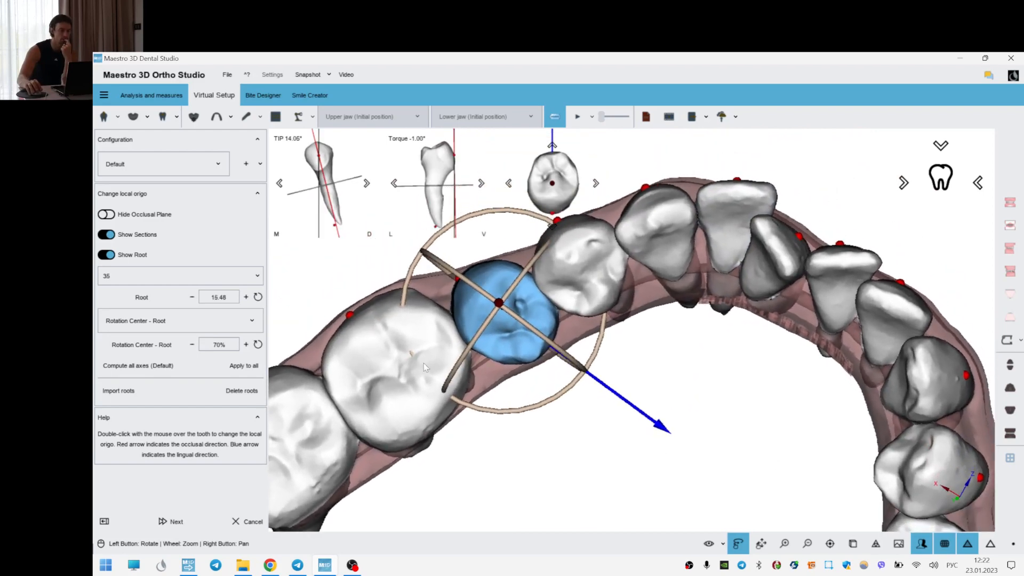
left_click_drag(335, 310, 649, 360)
- Rotate the local axes of lower lateral incisor 32 to follow its crown, and check central incisor 31
double_click(575, 254)
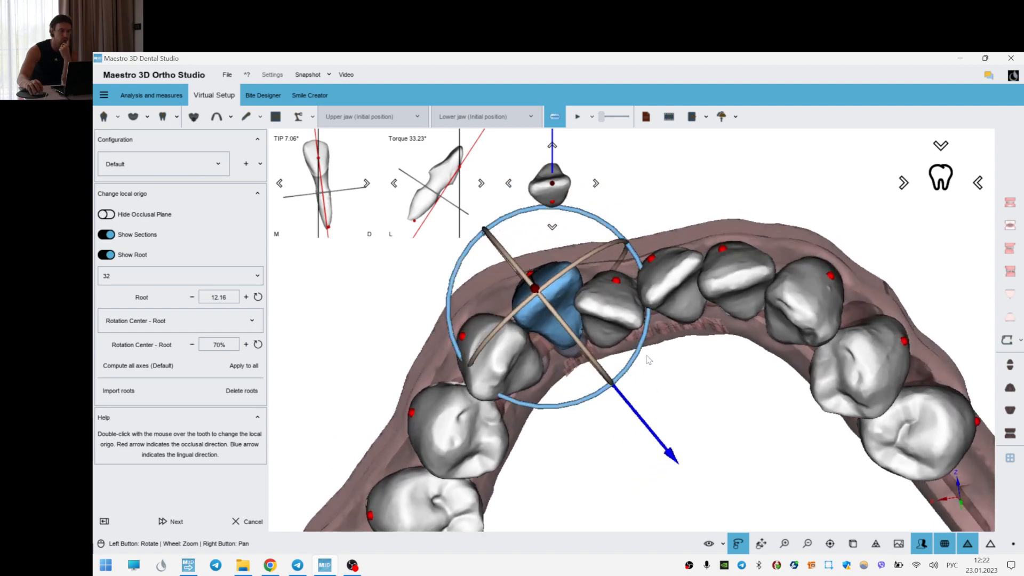
left_click(508, 184)
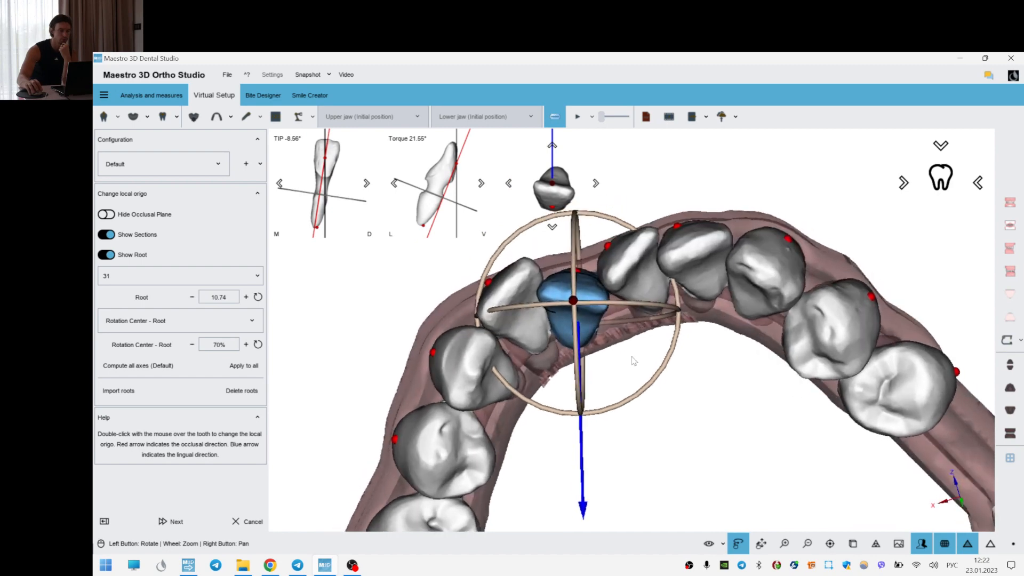
left_click_drag(642, 379, 600, 437)
- Adjust lower central incisor 41's local axes to about -12.96° tip and 26.77° torque
left_click(642, 278)
left_click_drag(719, 349, 737, 352)
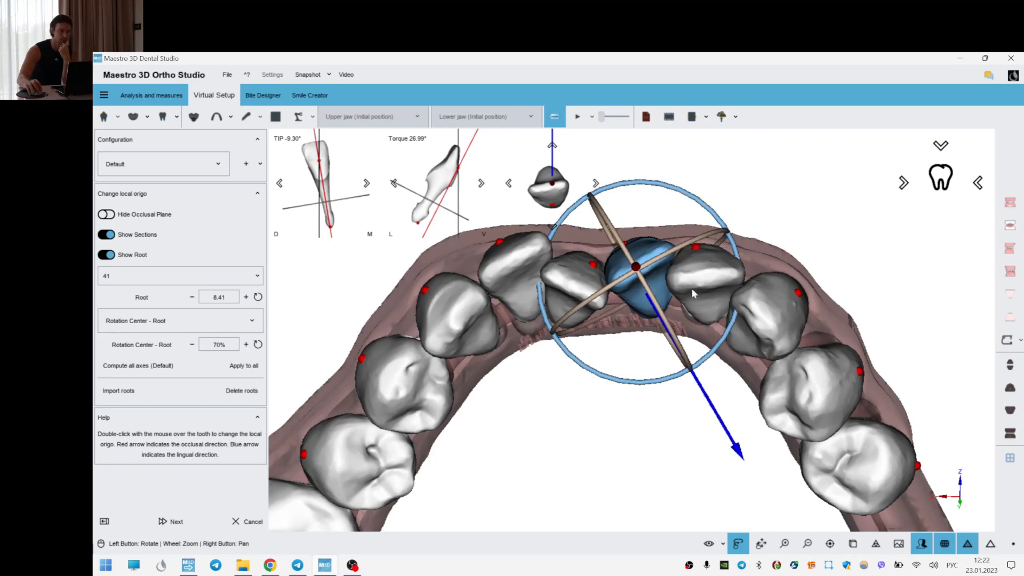
left_click(509, 184)
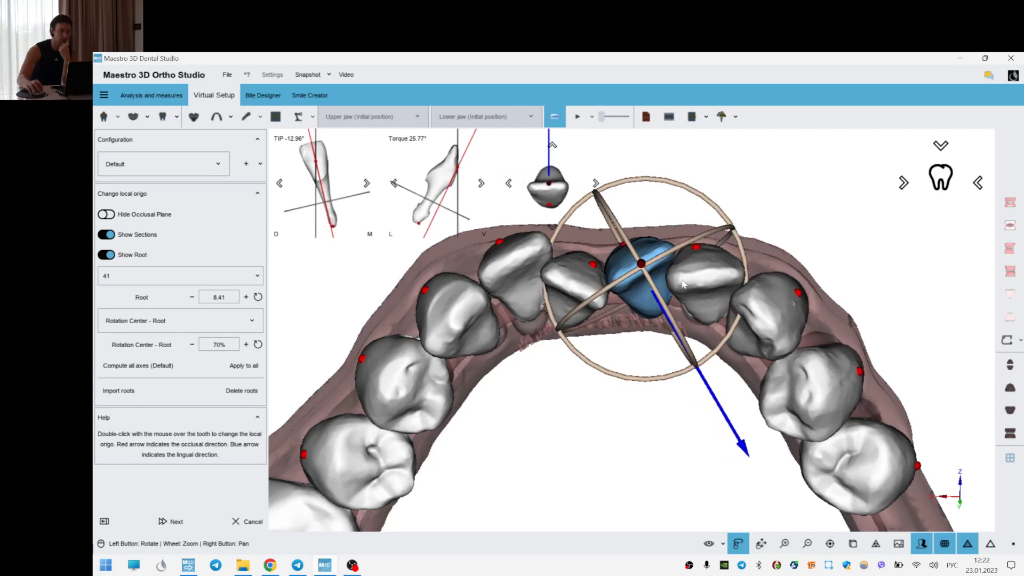
- Check lower lateral incisor 42's local axes and fine-tune them to match its crown
double_click(729, 282)
right_click_drag(619, 386, 583, 391)
scroll(582, 391, "up", 2)
left_click_drag(736, 354, 732, 357)
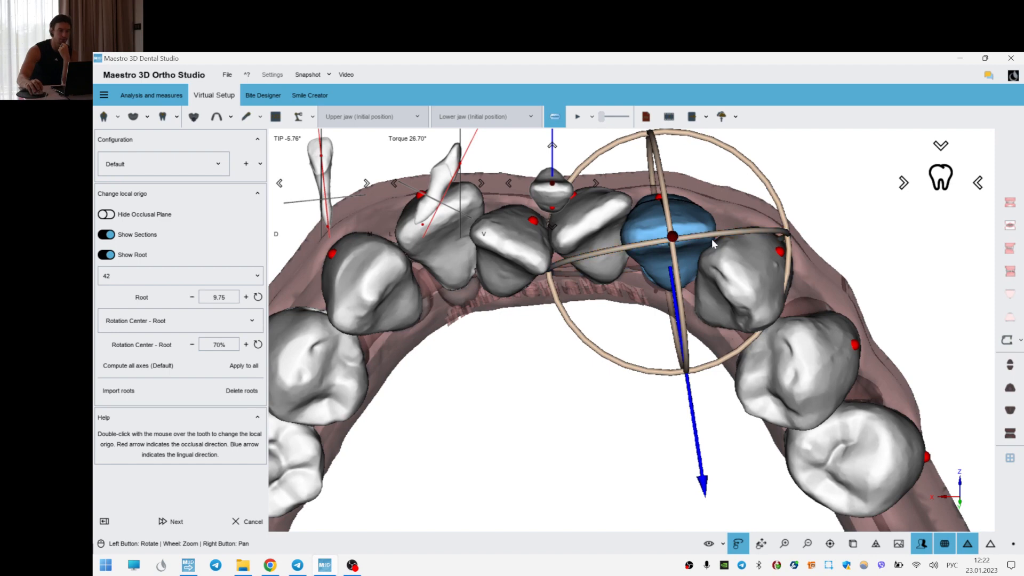
left_click_drag(732, 307, 713, 292)
- Inspect the local axes and lingual direction of lower canine 43 and premolar 44
left_click_drag(851, 400, 888, 256)
left_click(587, 231)
left_click_drag(794, 394, 905, 380)
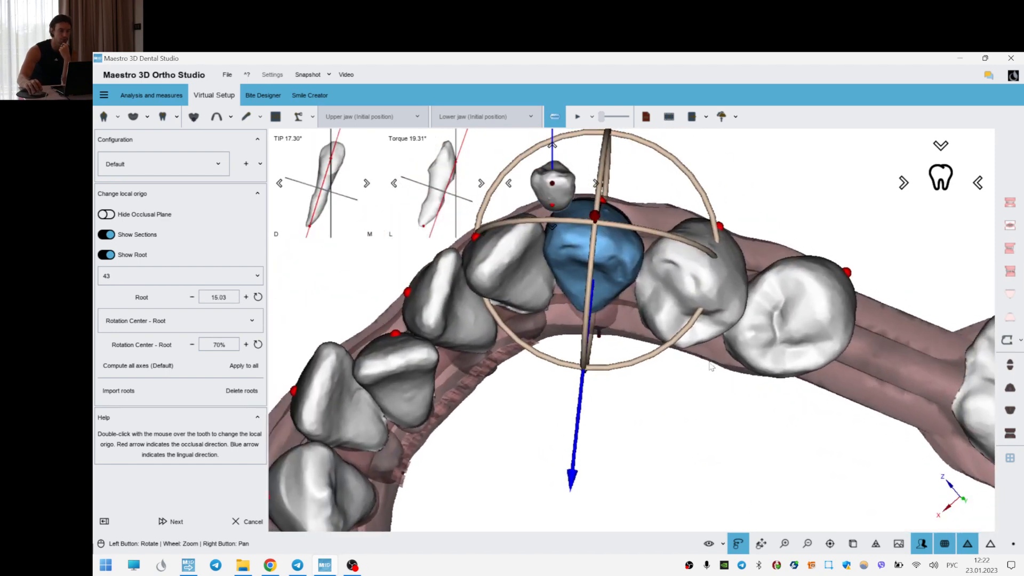
double_click(684, 312)
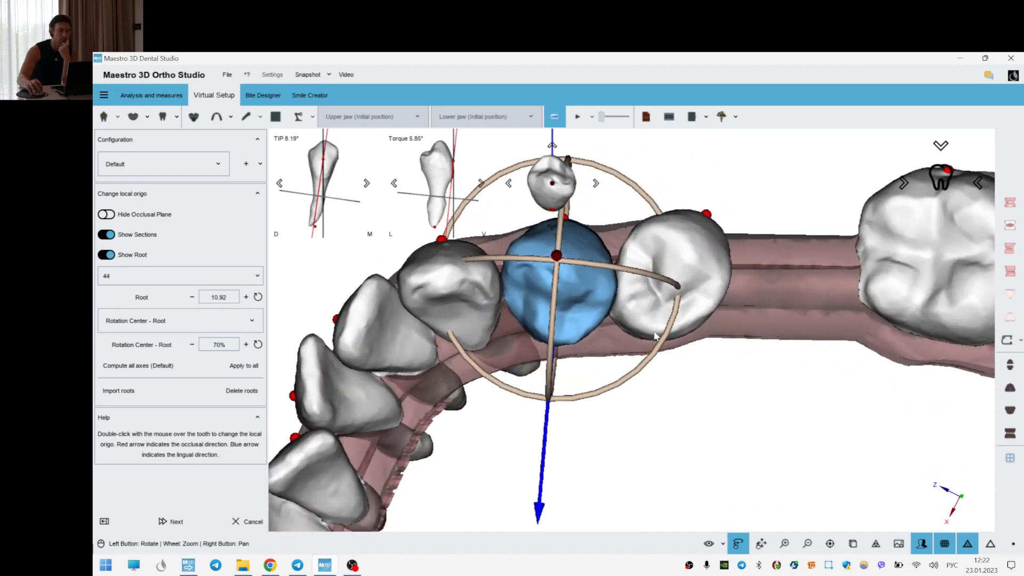
- Check the local axes and lingual direction of lower premolar 45 and molar 47 from the occlusal and buccal sides
double_click(670, 311)
right_click_drag(737, 433, 673, 417)
scroll(688, 445, "down", 4)
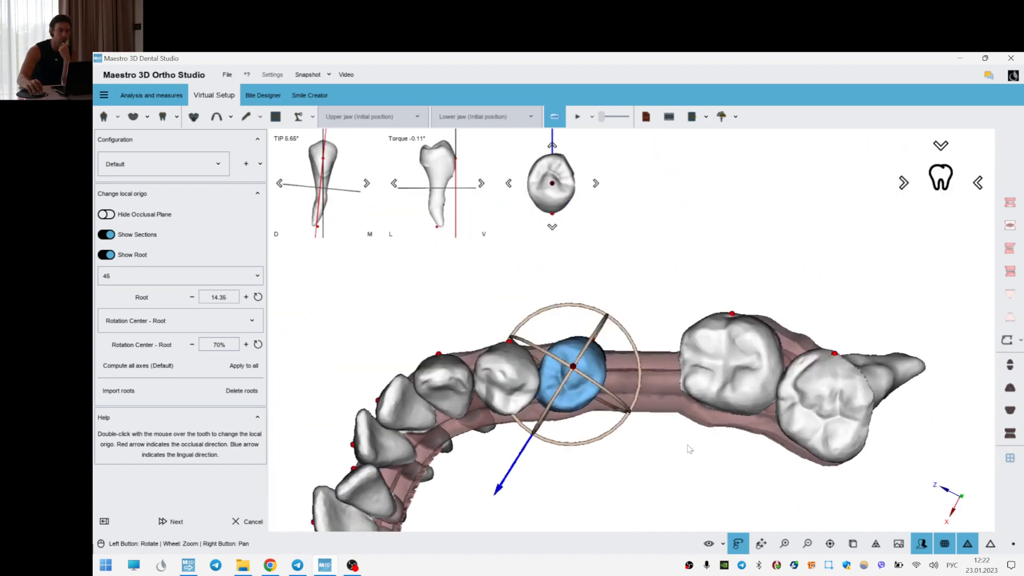
double_click(701, 382)
right_click_drag(771, 509, 749, 469)
left_click_drag(749, 468, 578, 354)
left_click_drag(559, 311, 562, 311)
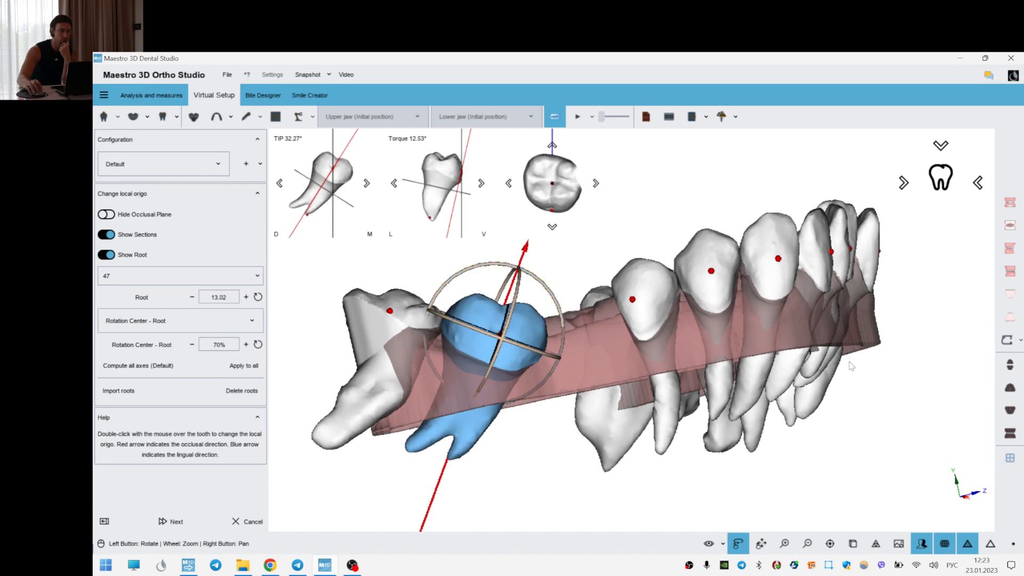
- Check lower molar 36's local axes and rotate molar 37's occlusal axis to follow its crown
scroll(842, 368, "down", 1)
left_click_drag(844, 372, 764, 312)
double_click(714, 373)
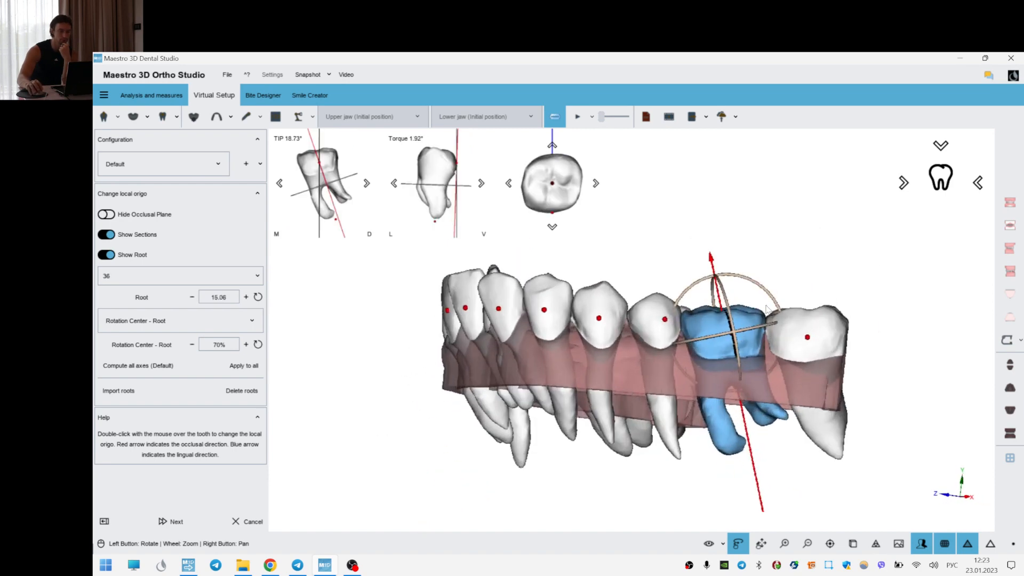
double_click(845, 319)
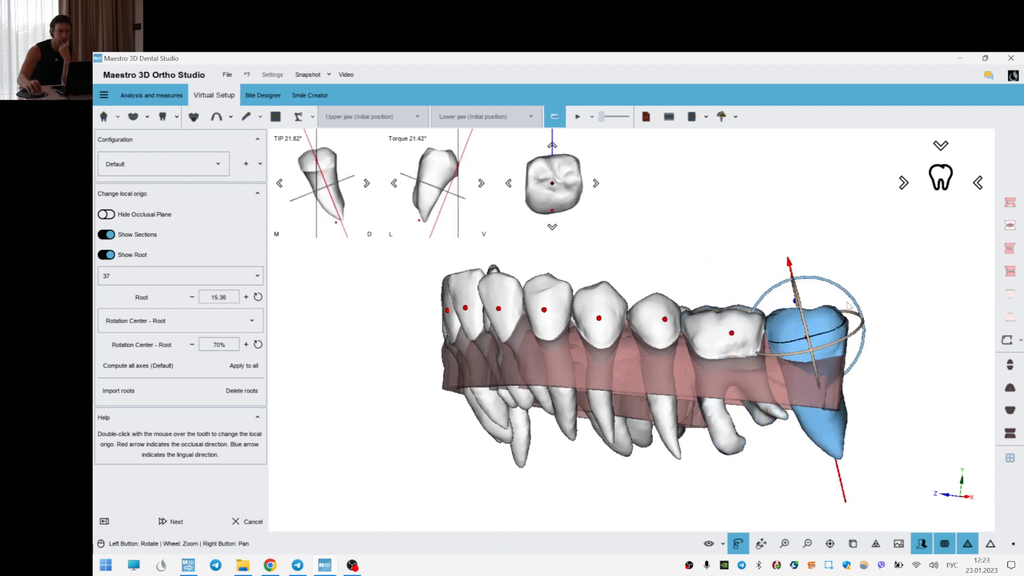
left_click_drag(855, 296, 843, 368)
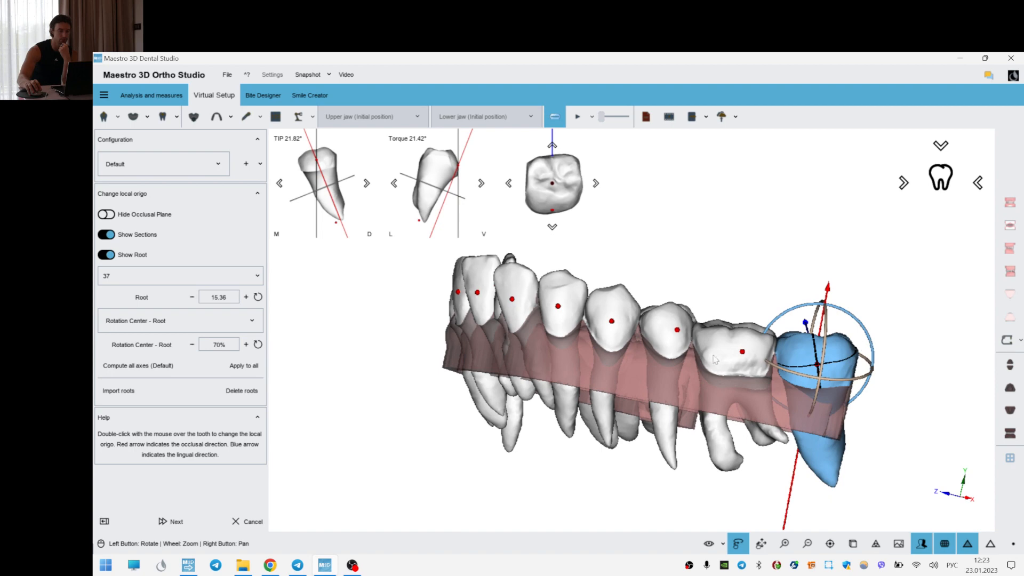
- Fine-tune the axes of lower premolars 35 and 34, bringing 34 to about 5.44° tip and 15.42° torque
double_click(654, 338)
left_click_drag(690, 283, 597, 299)
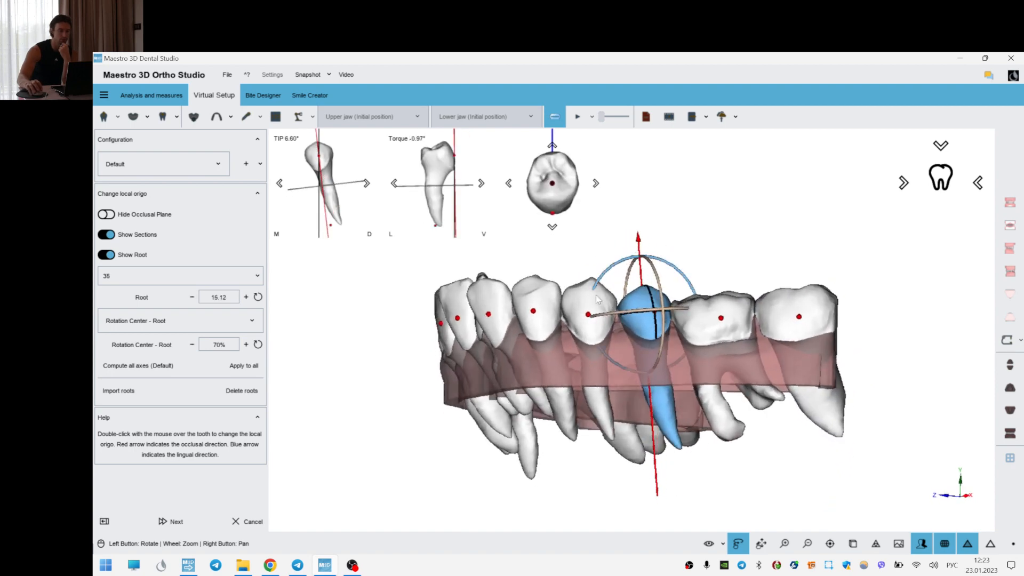
double_click(598, 302)
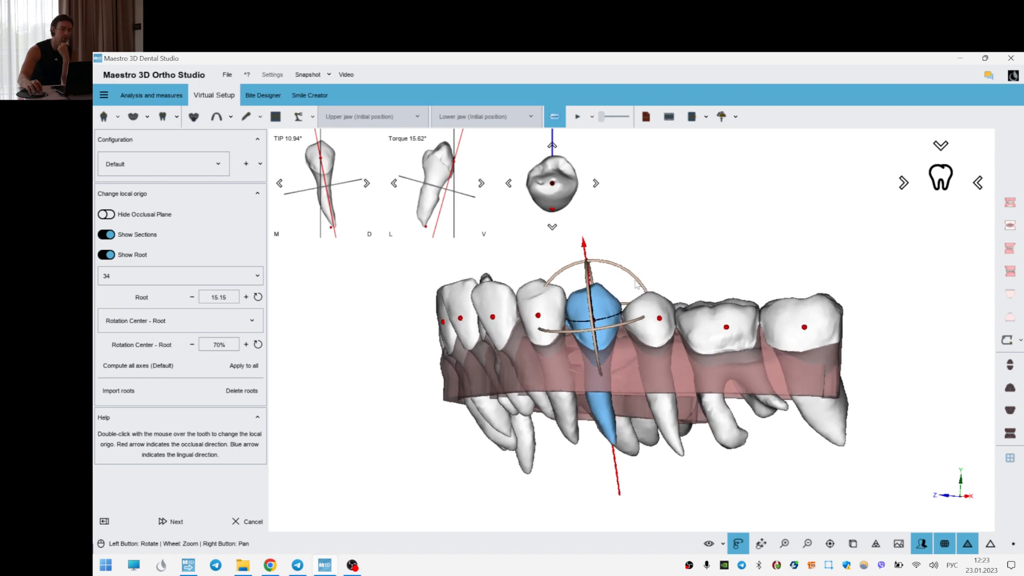
left_click_drag(634, 288, 593, 298)
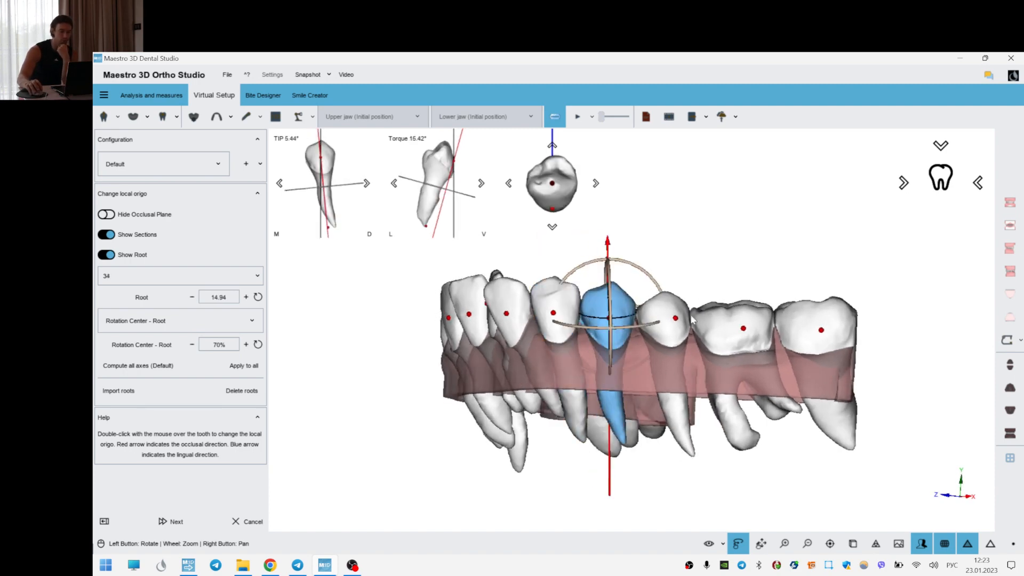
- Inspect lower canine 33's local axes and recheck premolar 34's axis direction against its crown
double_click(553, 318)
double_click(563, 304)
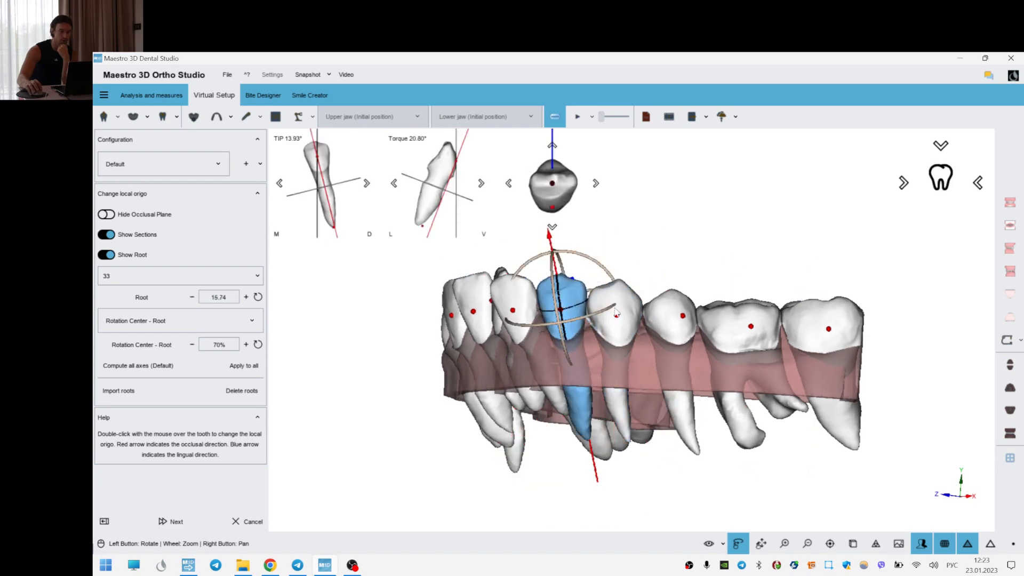
double_click(616, 313)
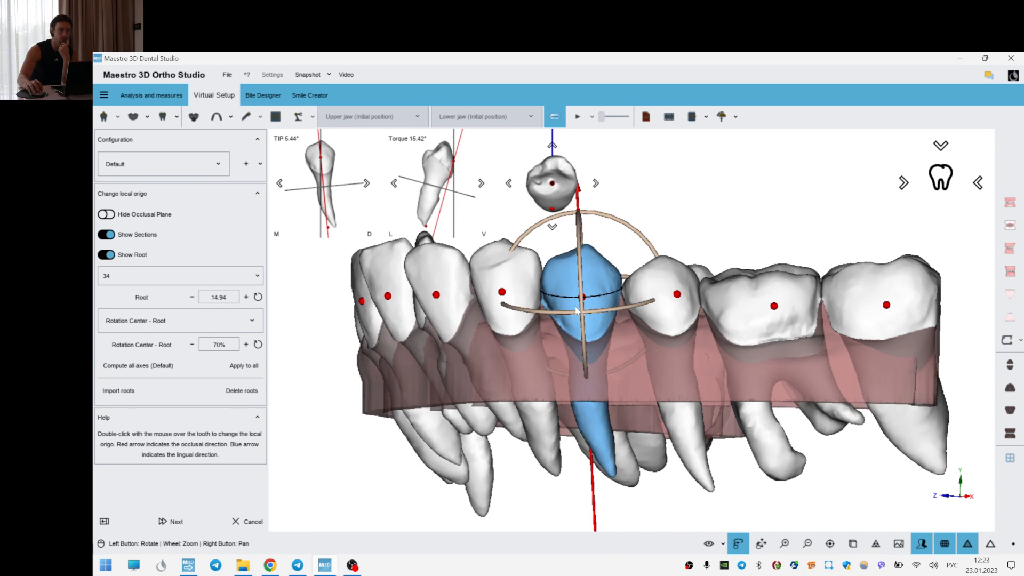
mouse_move(599, 267)
left_mouse_down()
mouse_move(601, 298)
mouse_move(607, 266)
left_mouse_up()
left_click_drag(597, 307, 604, 305)
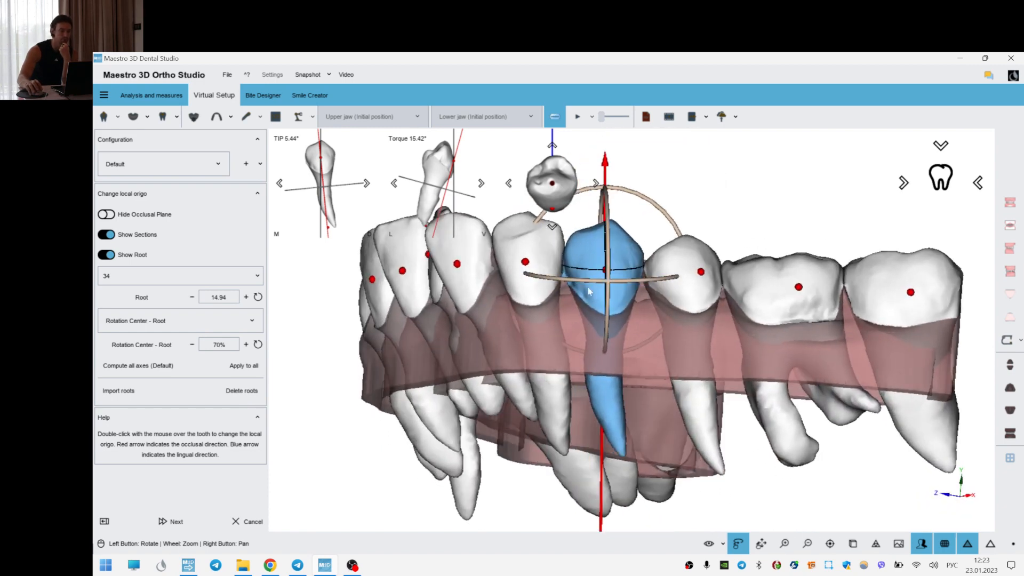
double_click(528, 266)
left_click_drag(708, 306, 734, 300)
left_click_drag(704, 202, 826, 307)
double_click(565, 296)
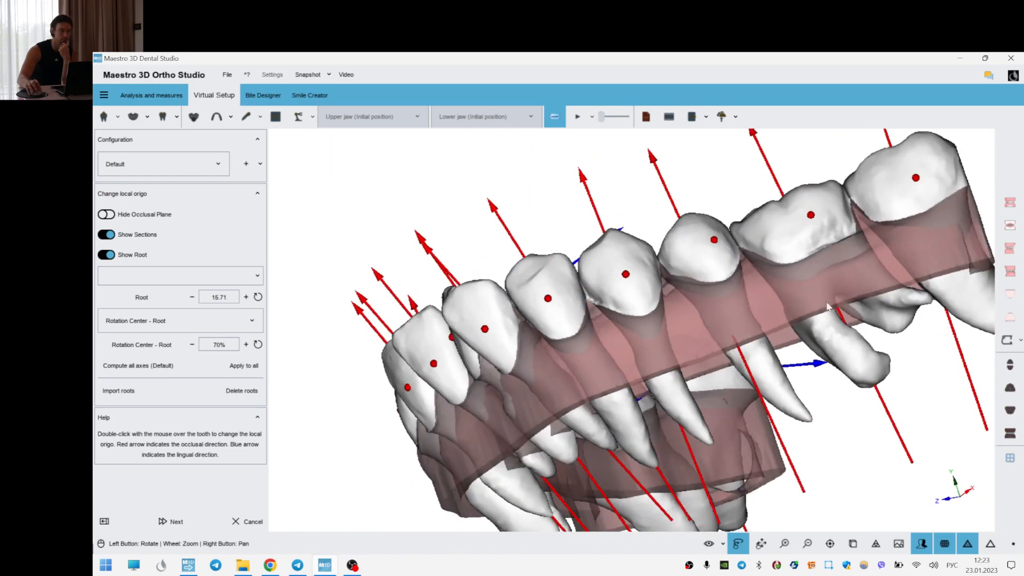
- Review the local axes of lower incisors 32, 31 and 41 from the front
double_click(490, 341)
left_click_drag(490, 340, 792, 396)
double_click(598, 255)
left_click_drag(598, 256, 938, 325)
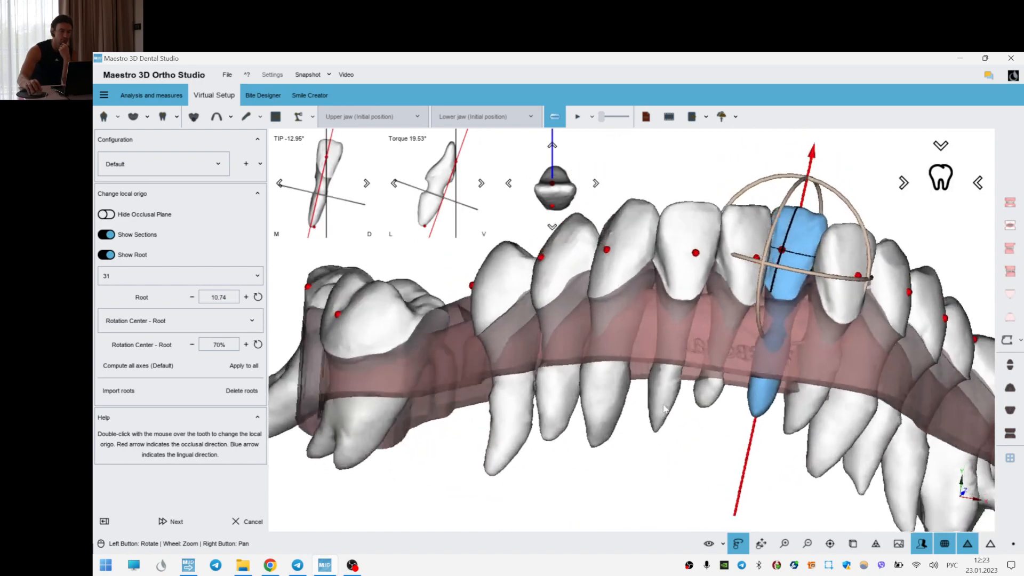
right_click_drag(672, 368, 538, 370)
left_click_drag(533, 371, 564, 375)
double_click(635, 273)
left_click_drag(715, 390, 580, 339)
right_click_drag(579, 340, 770, 440)
left_click_drag(770, 441, 750, 432)
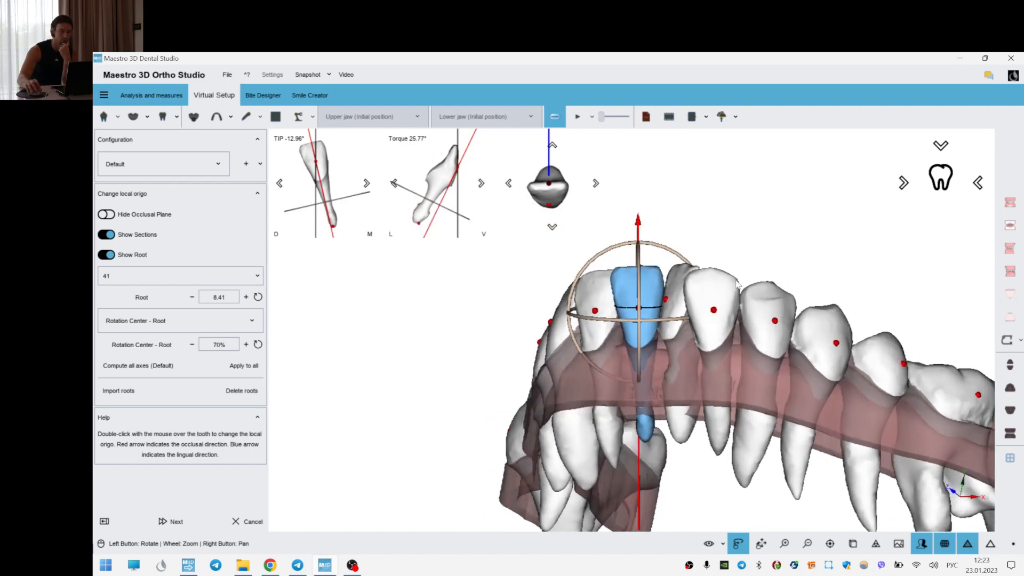
- Review the local axes from lower lateral incisor 42 back to premolar 44
double_click(677, 258)
left_click_drag(677, 262, 753, 327)
double_click(720, 253)
scroll(721, 261, "down", 4)
double_click(735, 294)
right_click_drag(683, 351, 552, 292)
left_click_drag(749, 316, 759, 341)
scroll(760, 341, "up", 4)
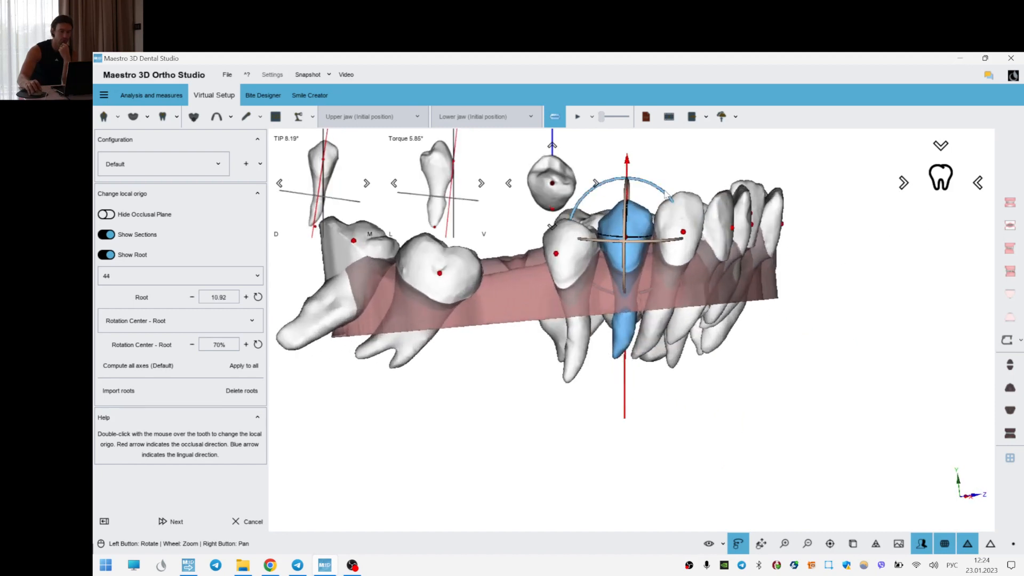
- Inspect lower premolar 45's axes and compare the lingual directions of the whole lower arch
double_click(589, 270)
left_click_drag(621, 230, 740, 333)
right_click(584, 372)
left_click_drag(598, 451, 677, 373)
double_click(728, 341)
left_click_drag(728, 340, 648, 341)
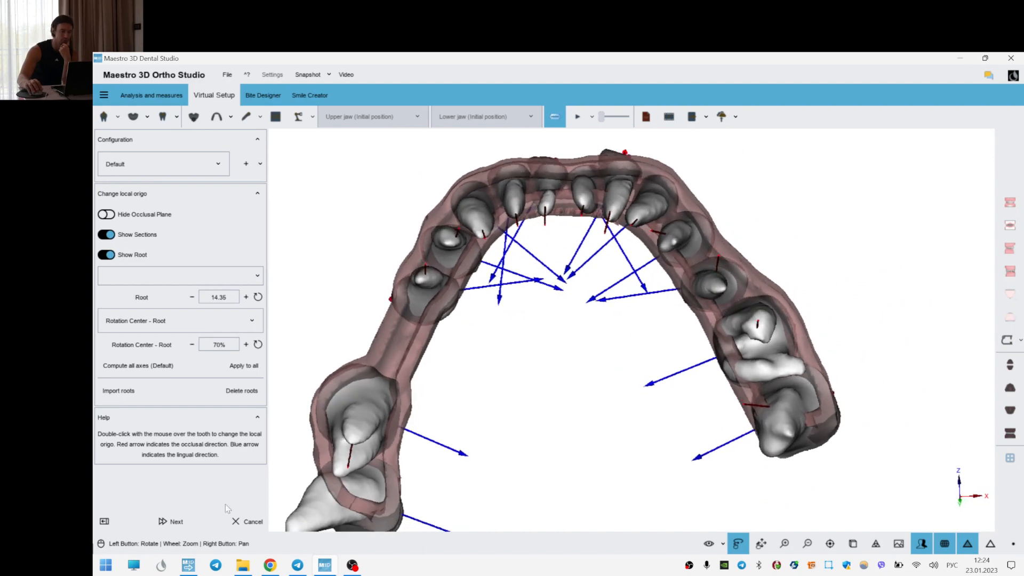
- Finish the local axes correction and save the case before continuing
left_click(170, 521)
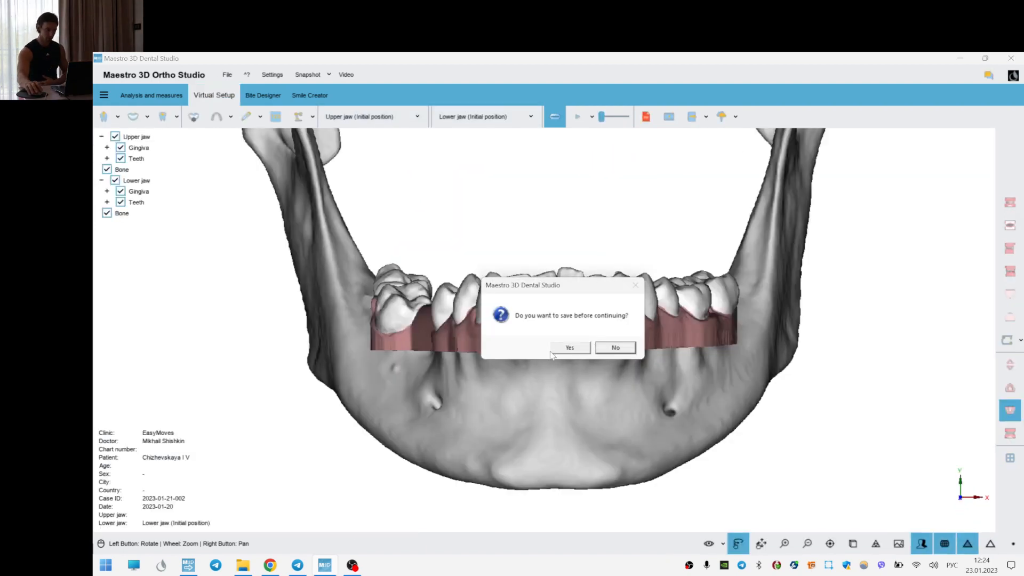
left_click(560, 349)
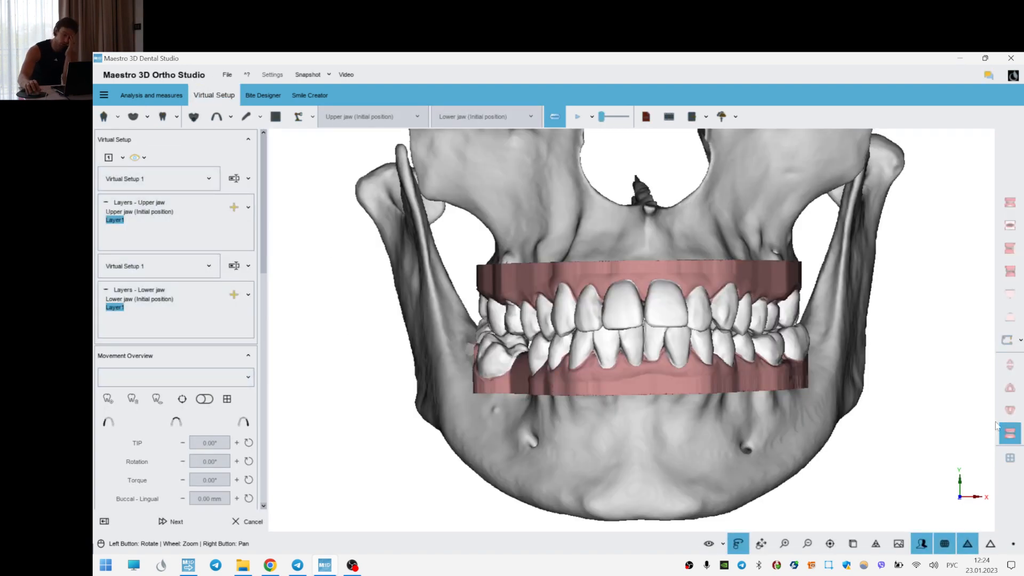
- Show only the lower jaw in the virtual setup, hide its gingiva and set the bone to full opacity
left_click(1010, 410)
scroll(650, 288, "up", 2)
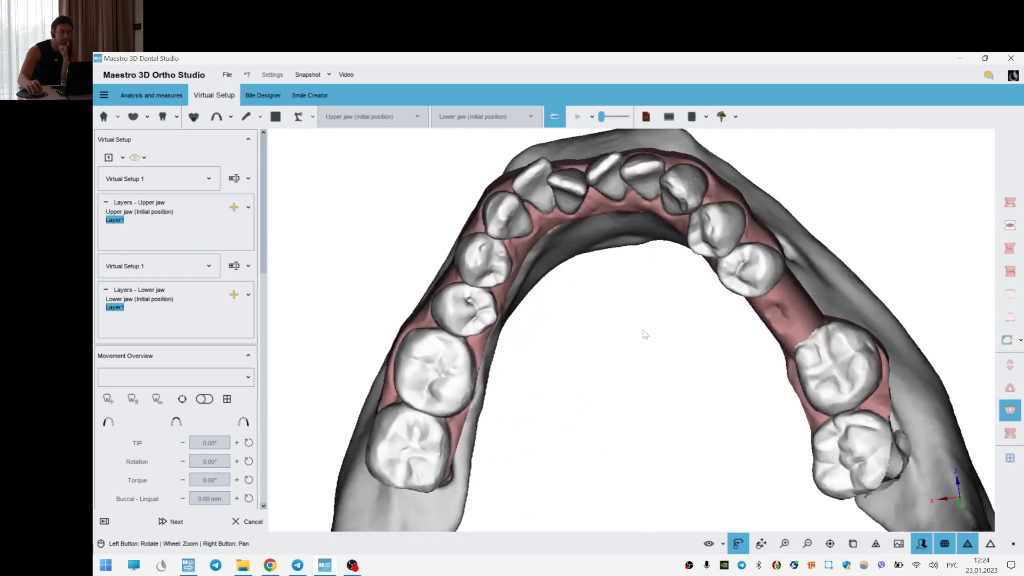
left_click(726, 545)
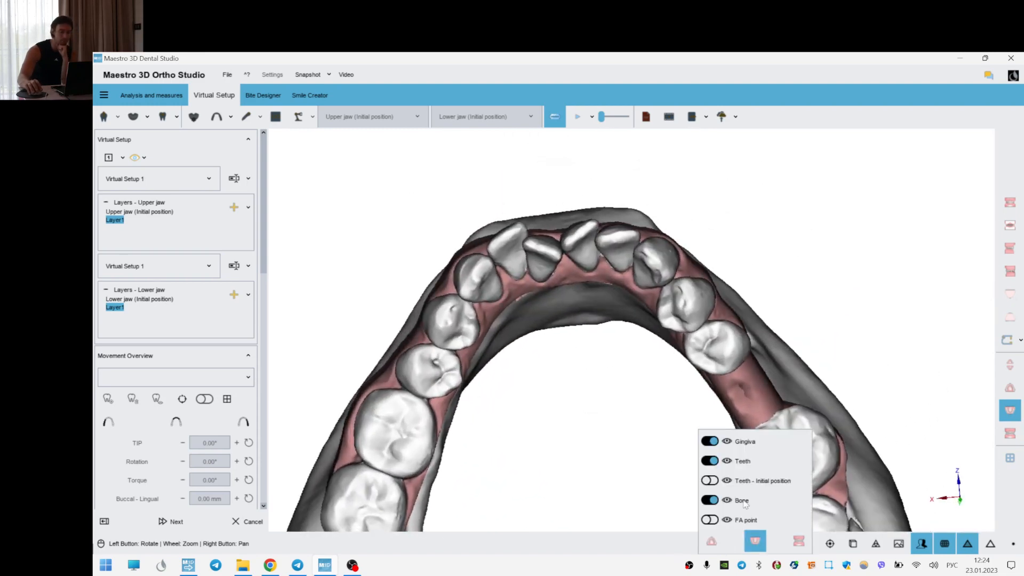
mouse_move(791, 507)
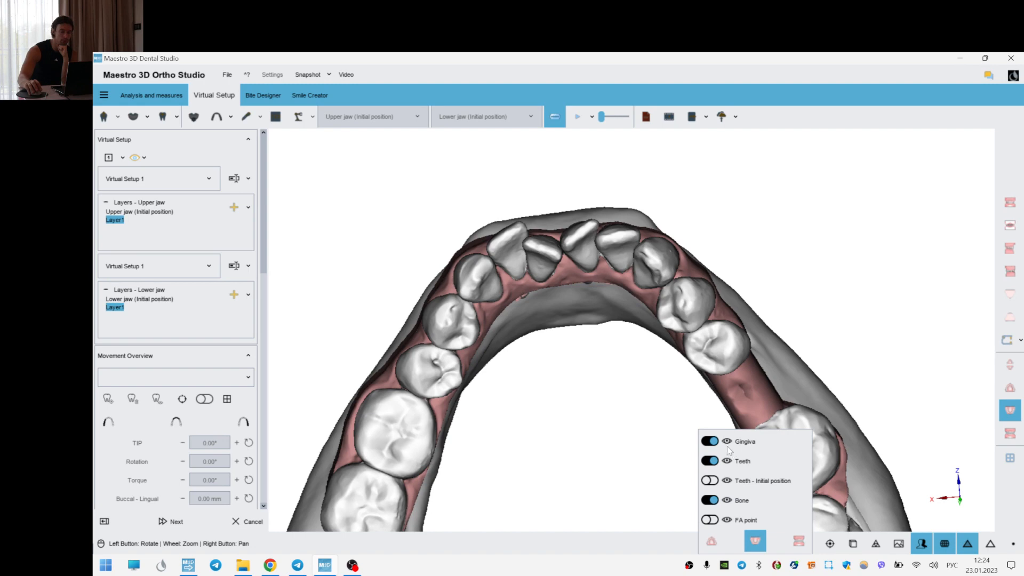
left_click(709, 442)
left_click_drag(578, 366, 597, 512)
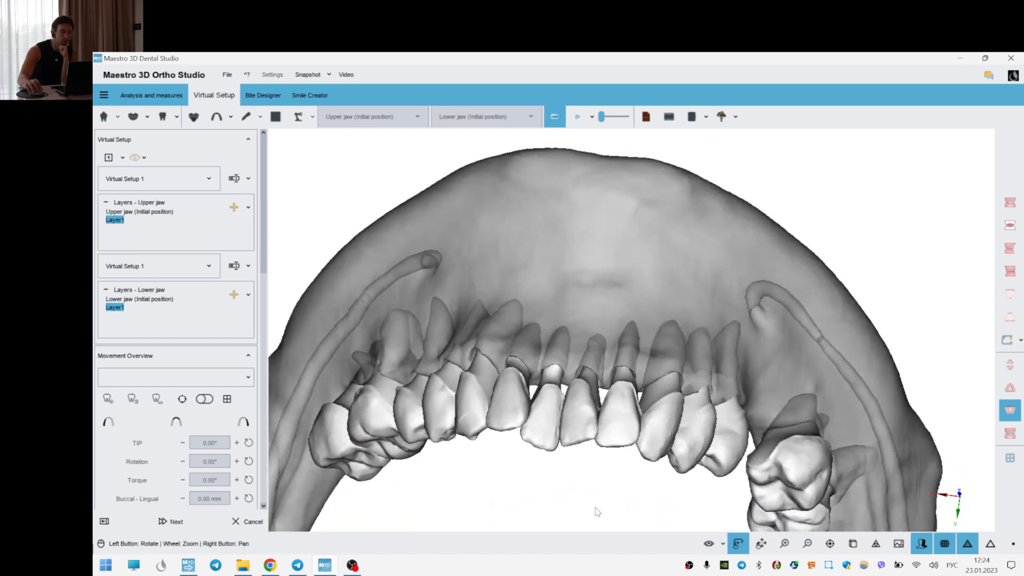
left_click(727, 546)
left_click_drag(788, 499, 853, 502)
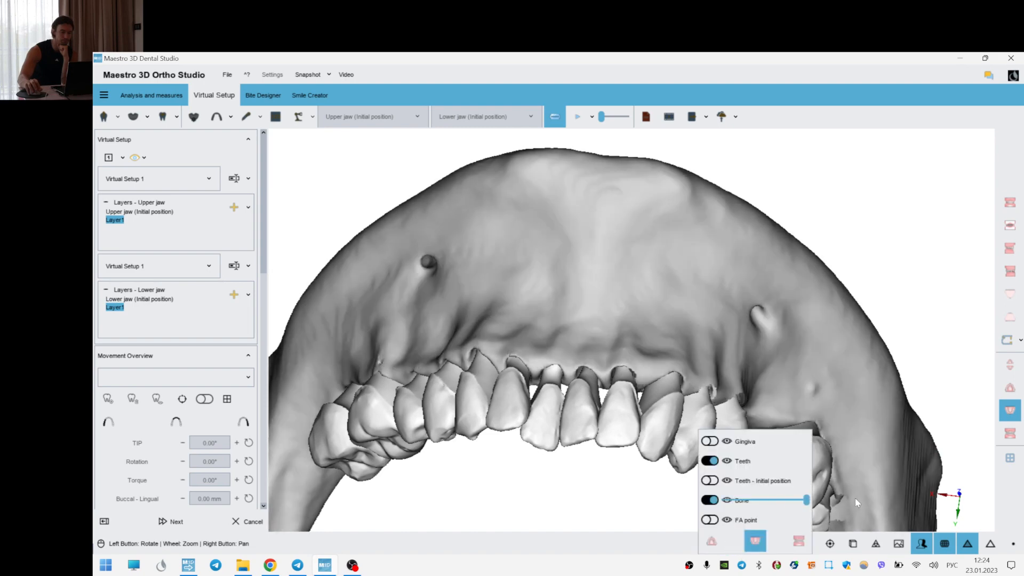
- View the lower arch from the occlusal side and turn on the 3D manipulator for moving individual teeth
left_click(898, 543)
left_click_drag(673, 414, 750, 421)
left_click(901, 544)
left_click_drag(617, 320, 556, 295)
scroll(560, 298, "up", 3)
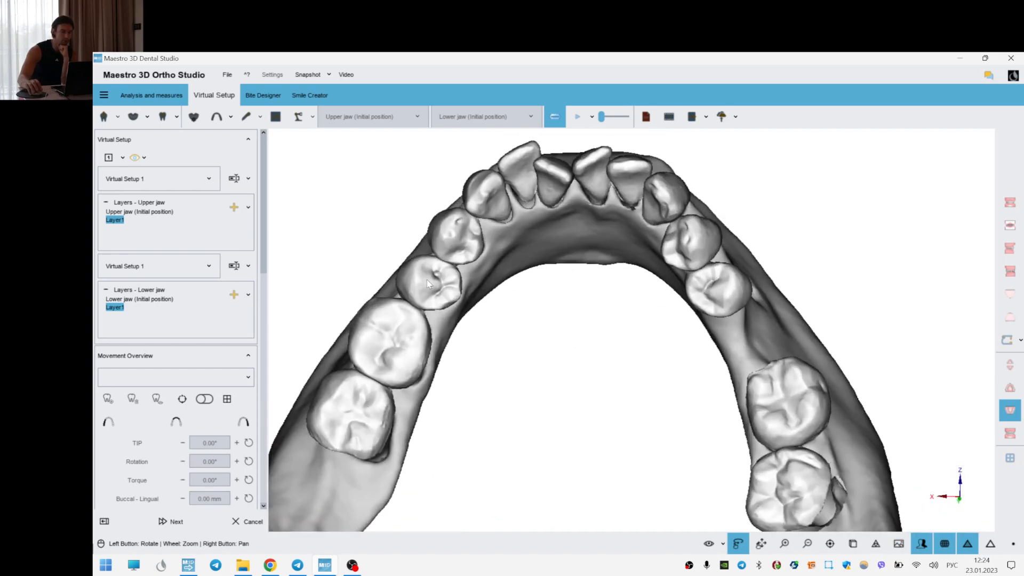
left_click(419, 317)
left_click(432, 288)
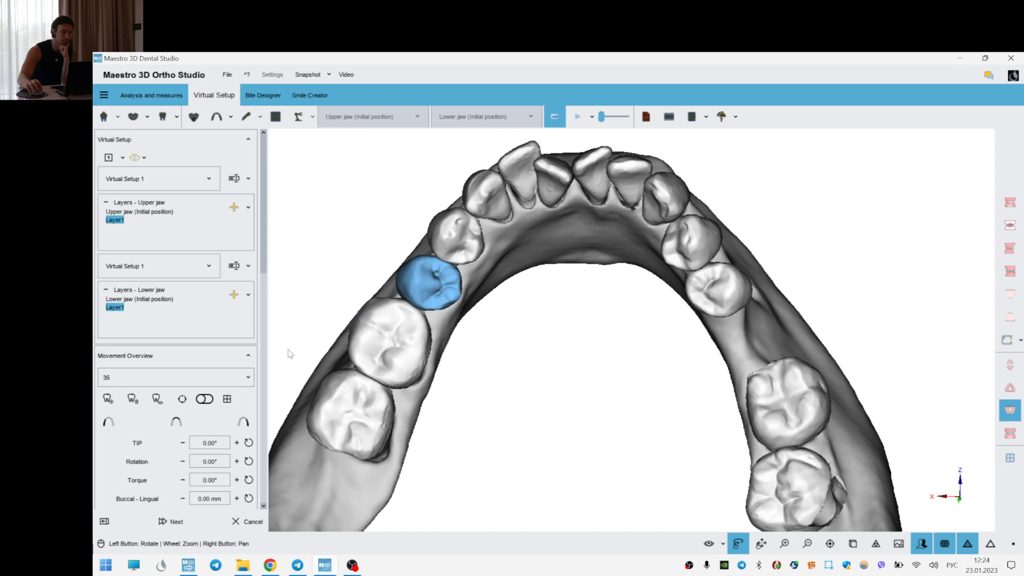
left_click(182, 399)
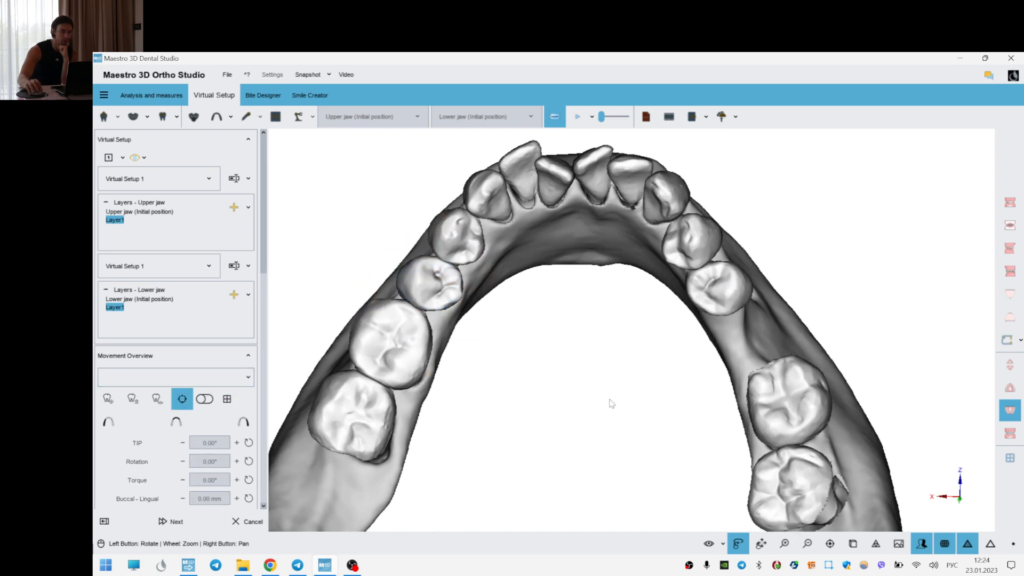
- Adjust lower premolar 34 to about 8.66° torque, -2.83° tip and -0.43° rotation
left_click_drag(593, 439, 594, 443)
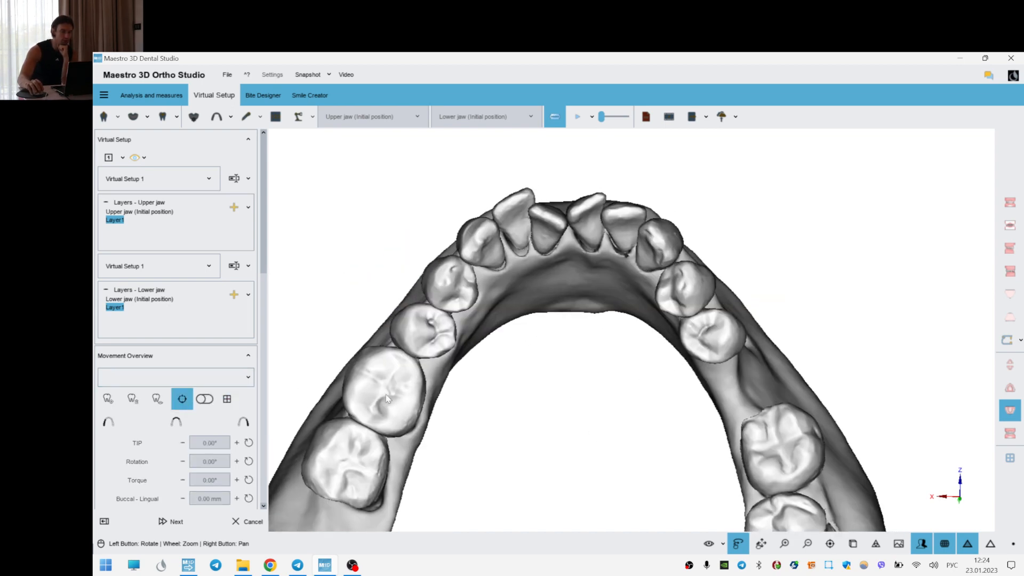
left_click(424, 408)
left_click_drag(429, 421, 464, 346)
left_click_drag(565, 426, 464, 298)
left_click(459, 291)
left_click_drag(617, 347, 558, 348)
left_click_drag(468, 321, 457, 315)
left_click(522, 376)
left_click(417, 295)
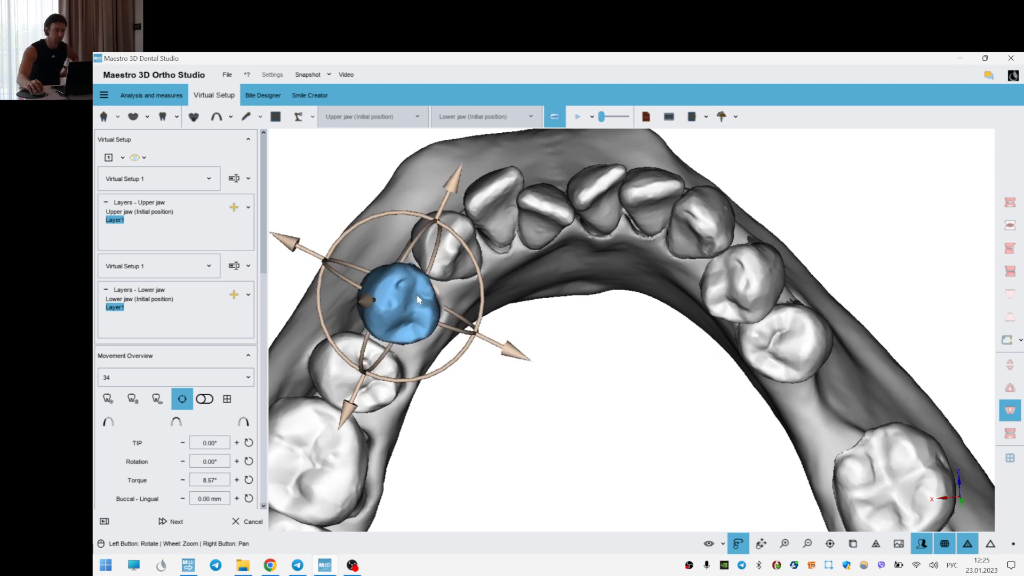
left_click_drag(599, 357, 656, 368)
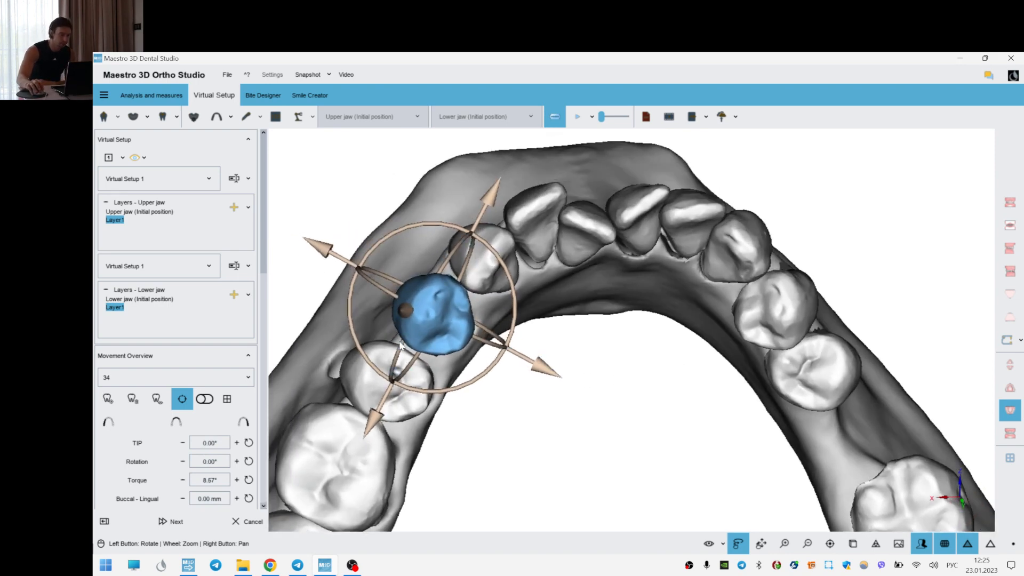
left_click_drag(401, 353, 462, 352)
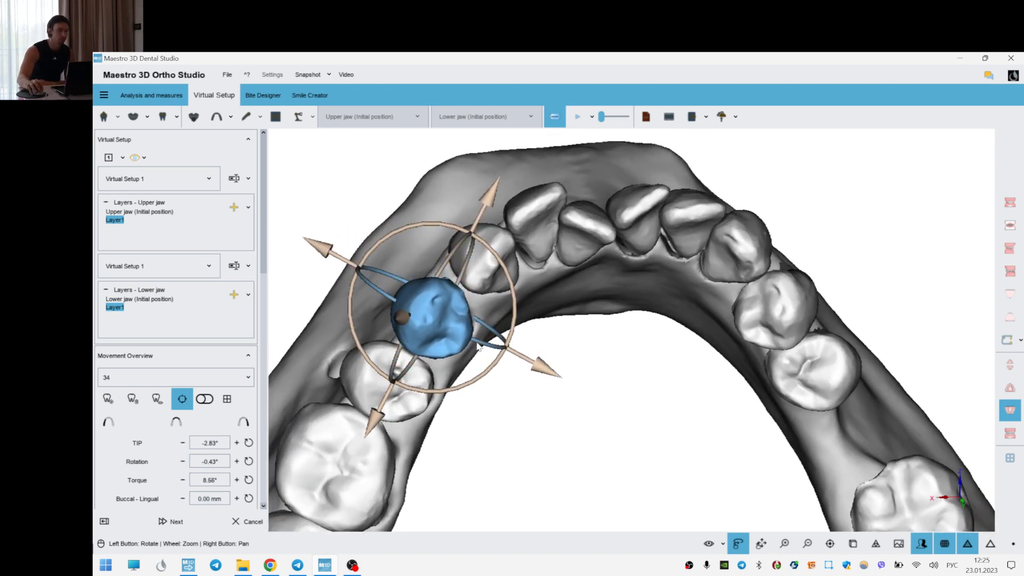
- Adjust lower canine 33 to about -1.24° tip, -0.20° rotation and 9.21° torque
left_click(483, 255)
left_click_drag(670, 359, 647, 365)
left_click_drag(538, 334, 521, 279)
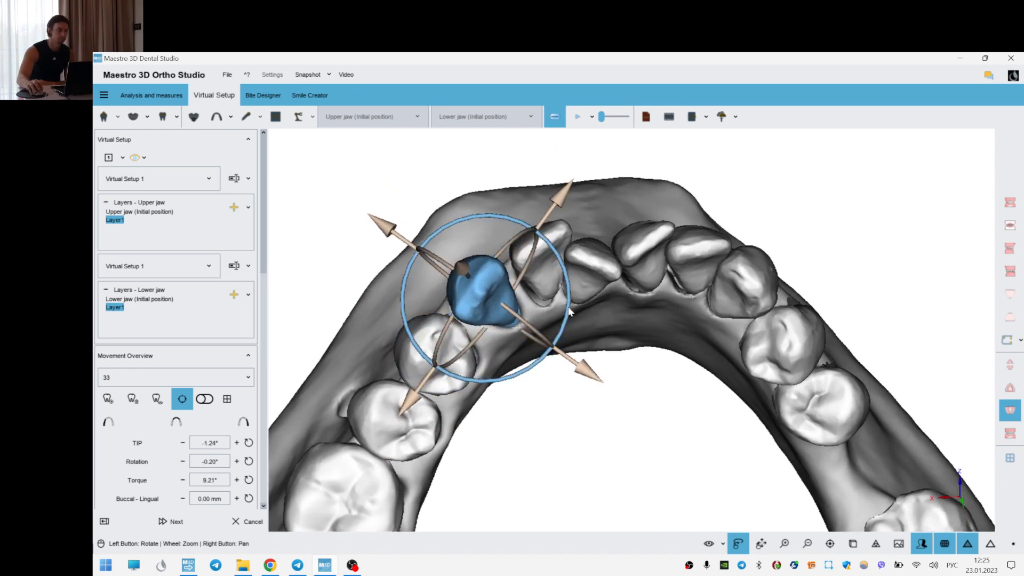
right_click(611, 393)
left_click_drag(611, 394, 640, 303)
- Work through the lower incisors from 32 and 31 onwards, adjusting their orientation within the arch
left_click(521, 275)
left_click(609, 296)
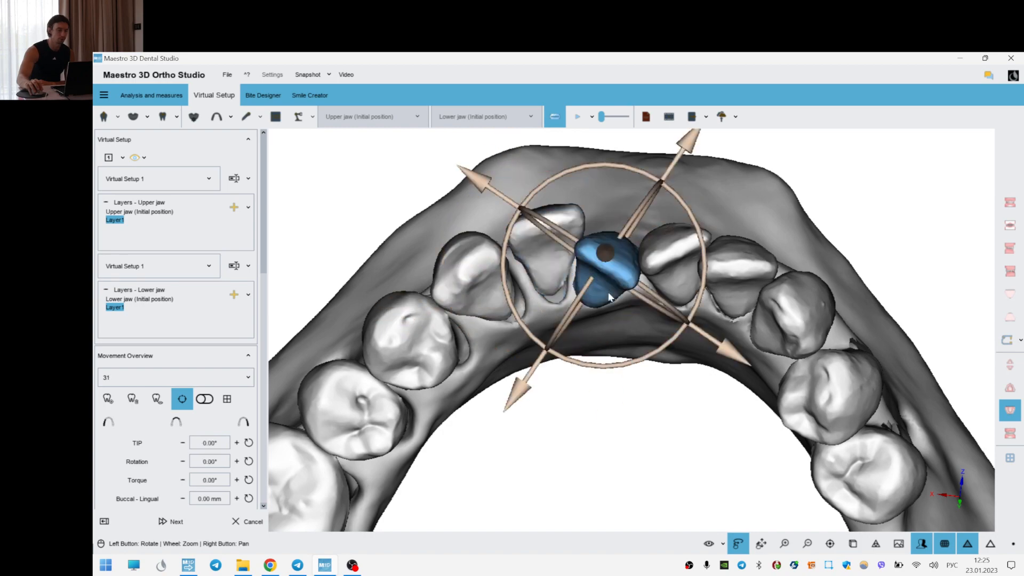
left_click(635, 451)
left_click_drag(589, 400, 687, 248)
left_click(686, 249)
left_click(842, 239)
right_click_drag(843, 239, 740, 171)
left_click_drag(740, 171, 735, 224)
- Adjust the inclination of lower premolar 44 and the neighbouring canine 43 over the bone
left_click(714, 291)
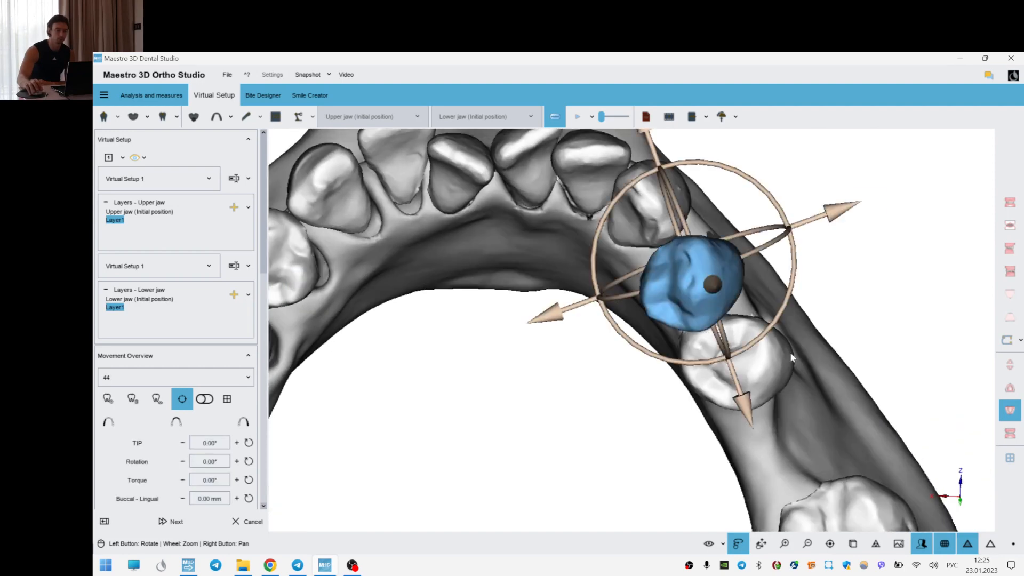
left_click(789, 352)
left_click_drag(846, 385, 795, 320)
left_click(709, 261)
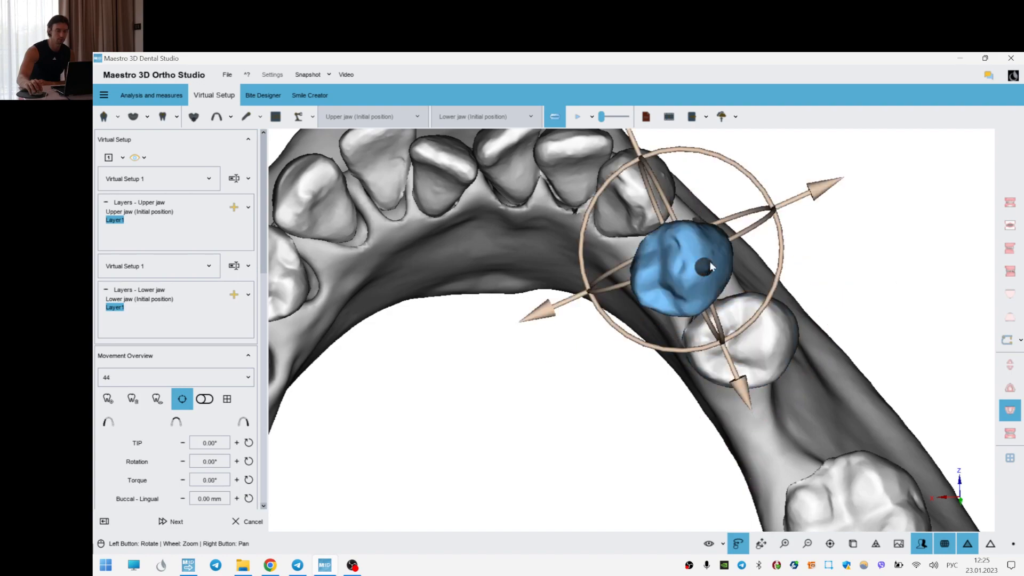
left_click_drag(738, 239, 765, 227)
right_click(887, 235)
left_click_drag(801, 297, 669, 291)
left_click(648, 283)
right_click(752, 293)
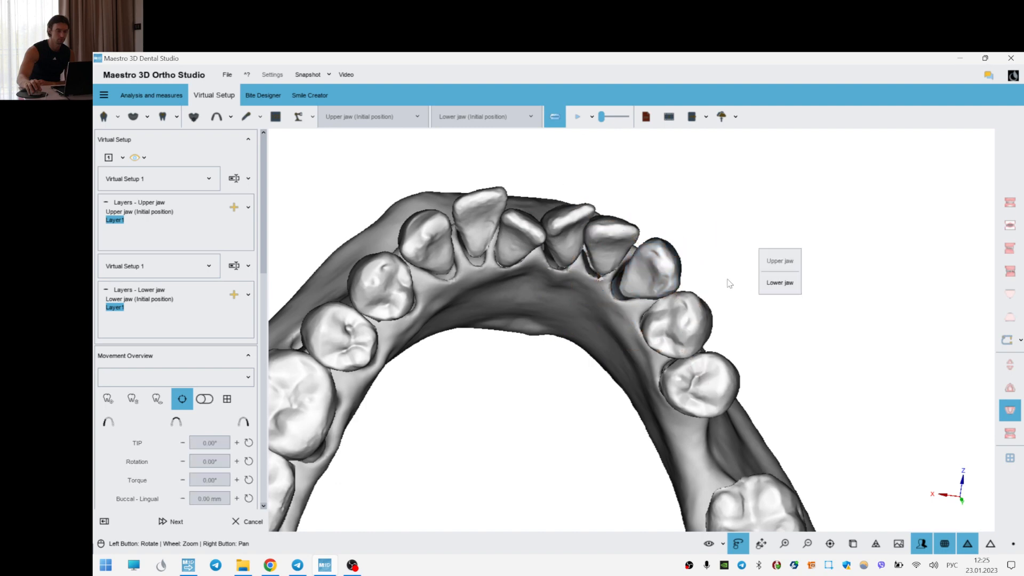
- Try lower lateral incisor 42 at about -13.19° rotation and 4.06° torque, and central incisor 41 at about -20.25° rotation and 6.78° torque
right_click_drag(675, 256, 721, 305)
left_click(637, 278)
left_click_drag(721, 305, 640, 313)
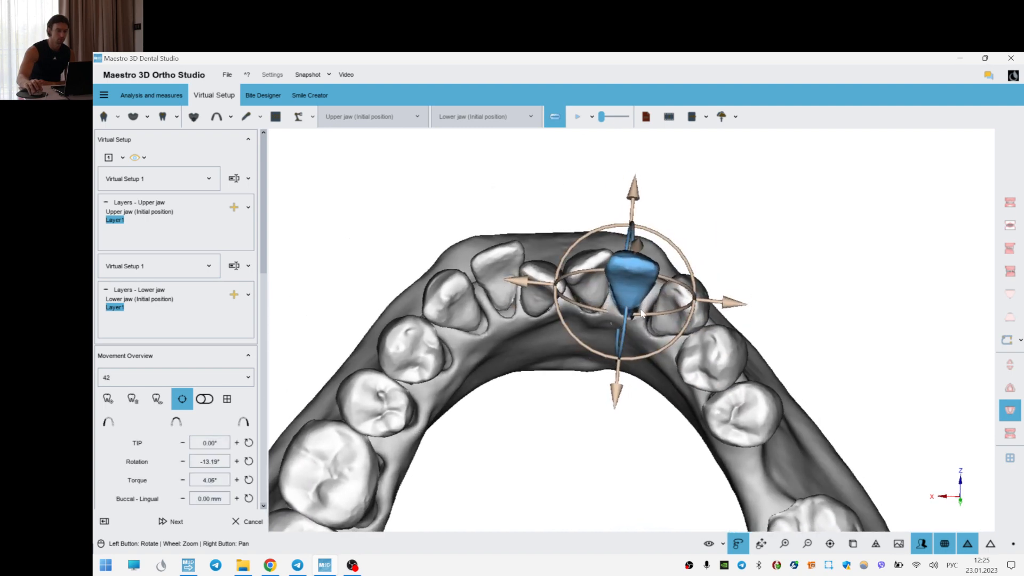
left_click(835, 282)
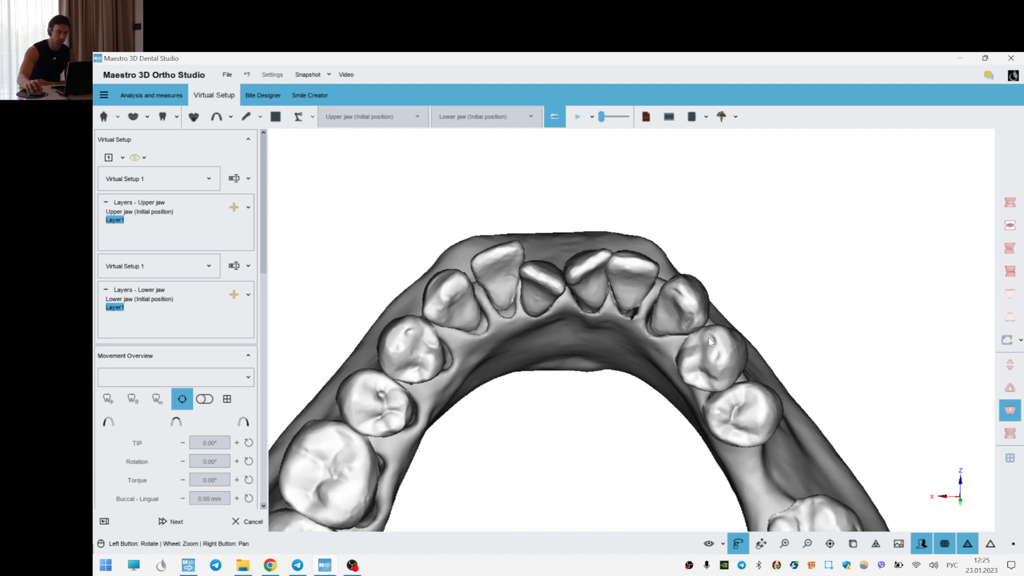
left_click(589, 272)
left_click_drag(655, 292, 640, 329)
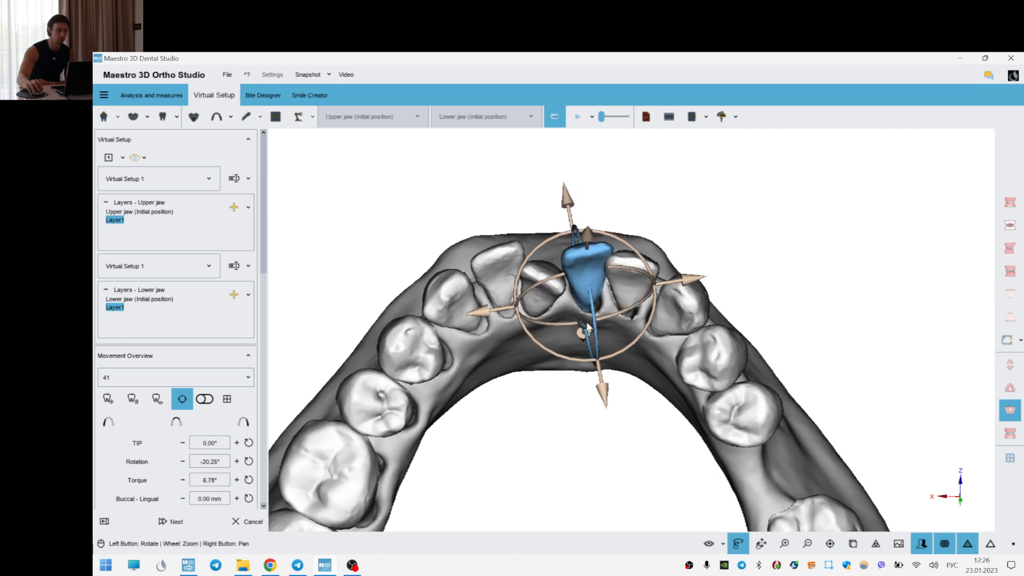
- Try lower central incisor 31 at about -28.30° rotation and 5.28° torque, and bring neighbouring incisor 41 to about 9.29° torque
left_click(497, 258)
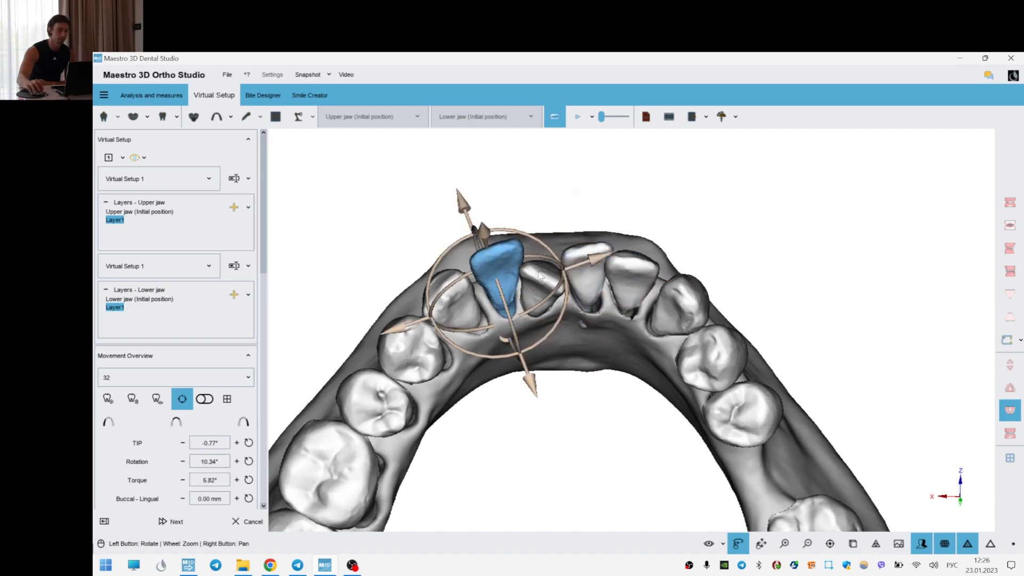
left_click(543, 296)
left_click_drag(592, 340, 545, 329)
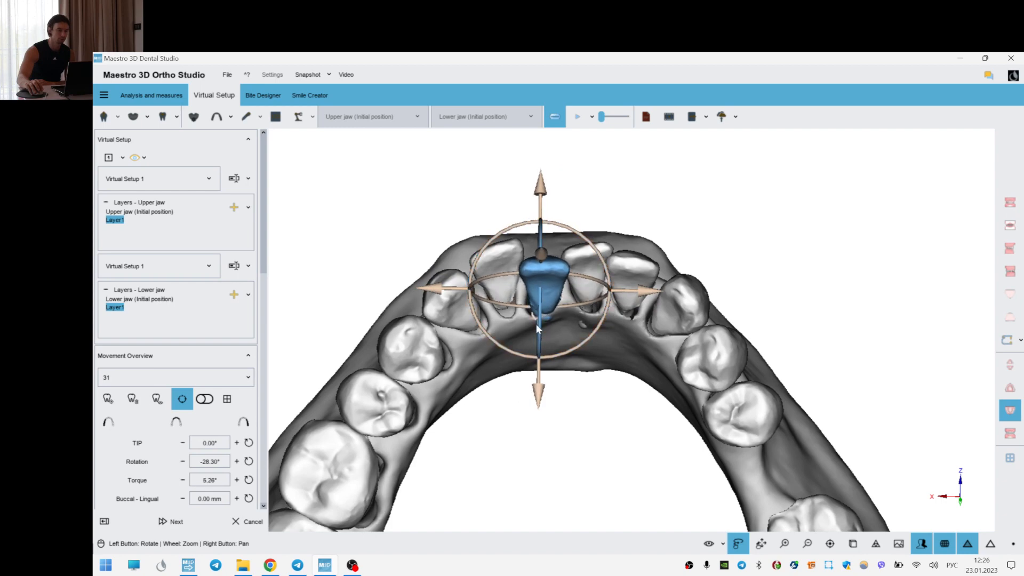
left_click(490, 260)
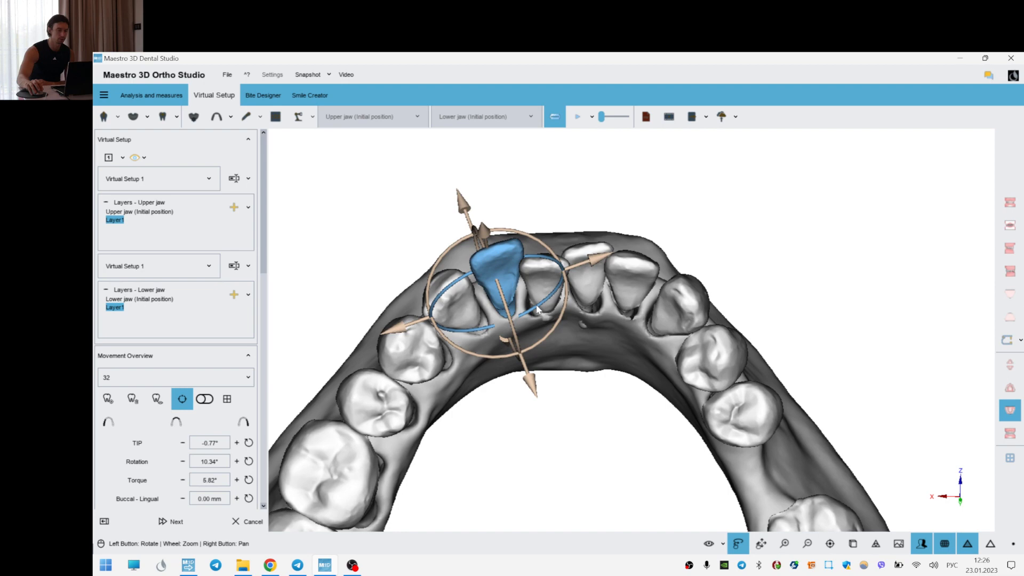
left_click(548, 272)
left_click(602, 260)
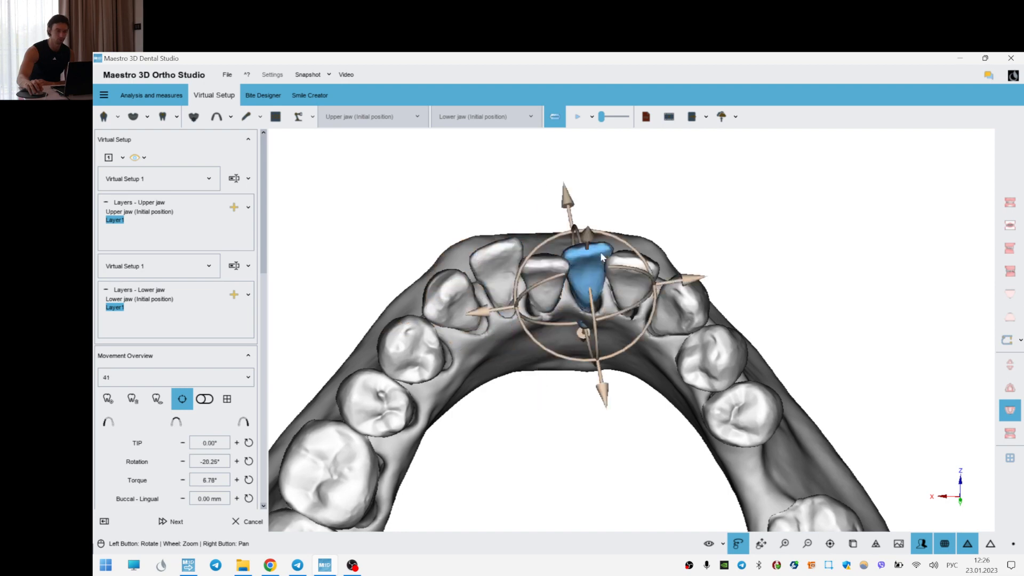
left_click_drag(596, 319, 599, 328)
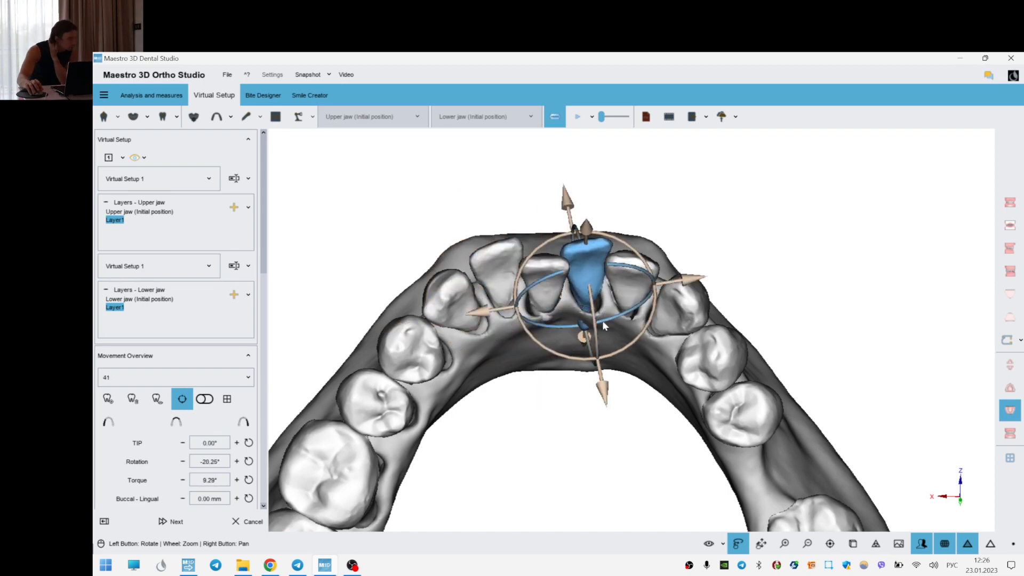
left_click(647, 365)
- Remove the rearmost lower molar behind tooth 47 from the setup
scroll(543, 363, "up", 3)
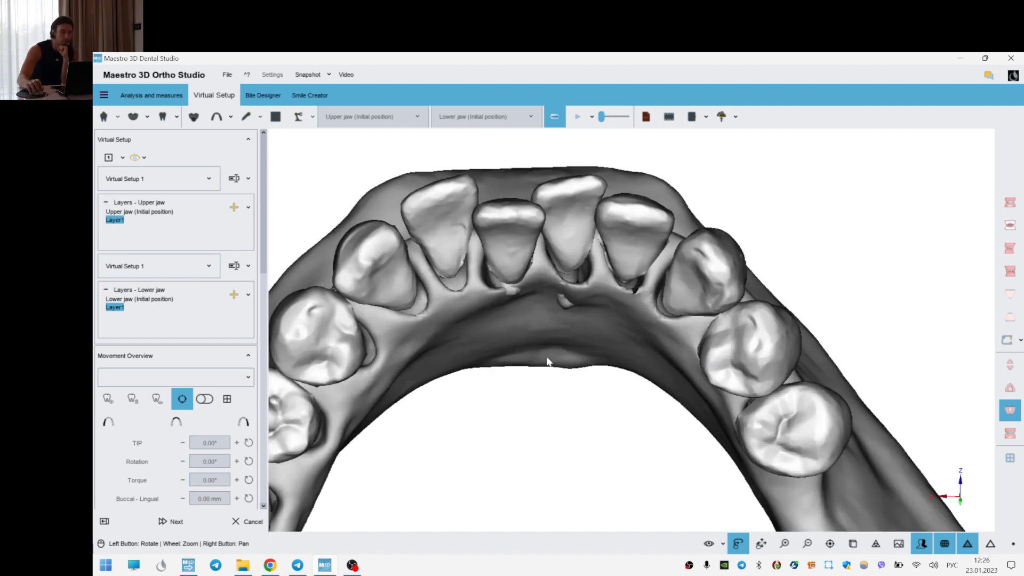
left_click_drag(553, 407, 507, 334)
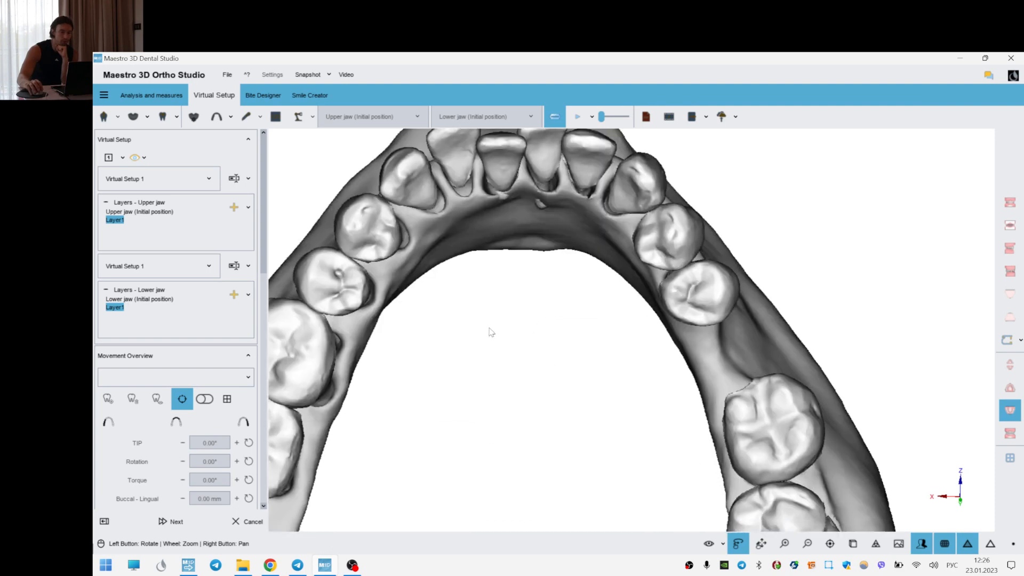
left_click(789, 424)
right_click_drag(530, 365, 501, 208)
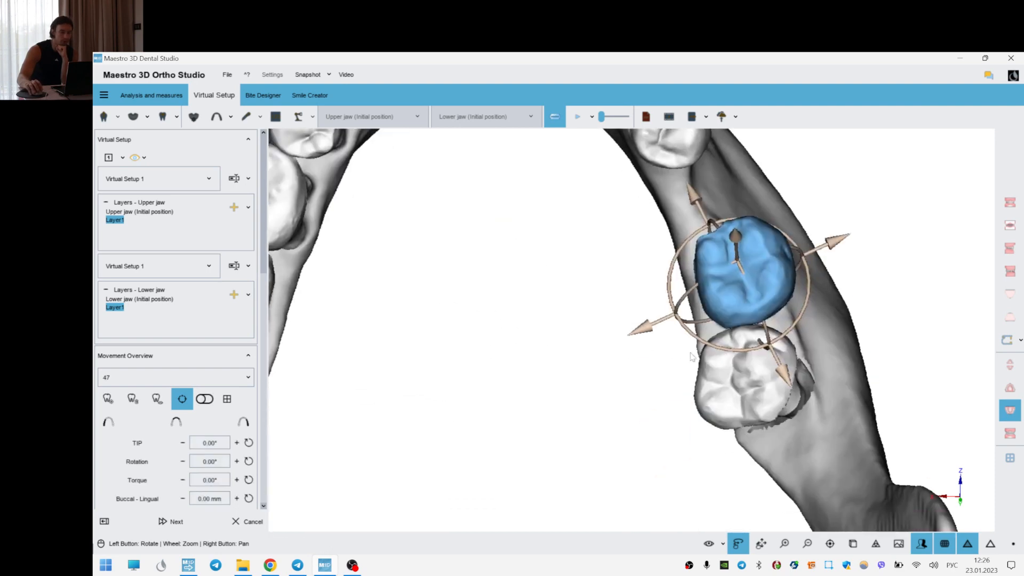
left_click(757, 373)
right_click(758, 373)
left_click(802, 219)
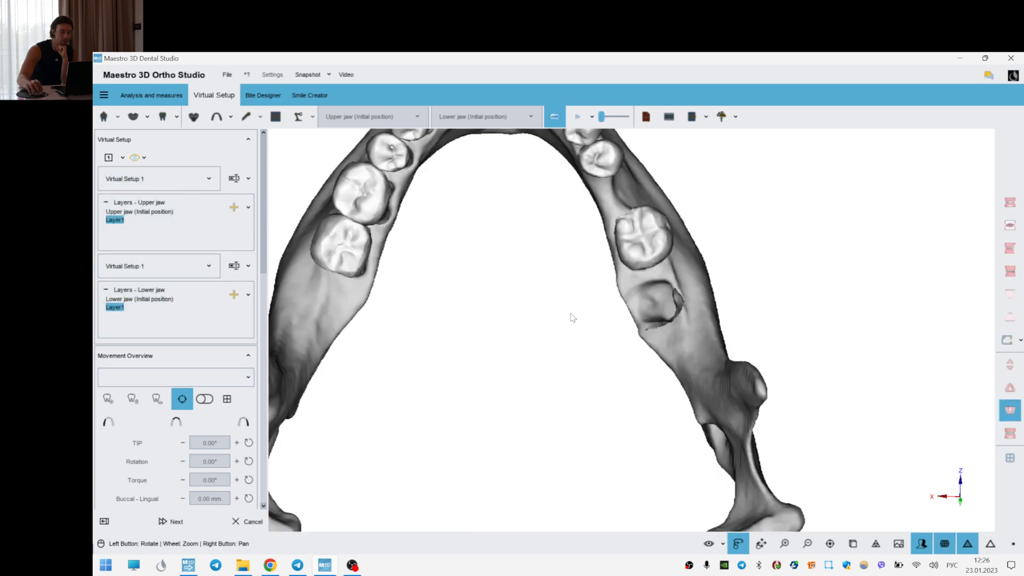
- Tip lower molar 47 to about -8.40° in relation to the bone and the upper arch
scroll(523, 326, "down", 3)
left_click_drag(523, 325, 709, 288)
left_click_drag(513, 262, 526, 262)
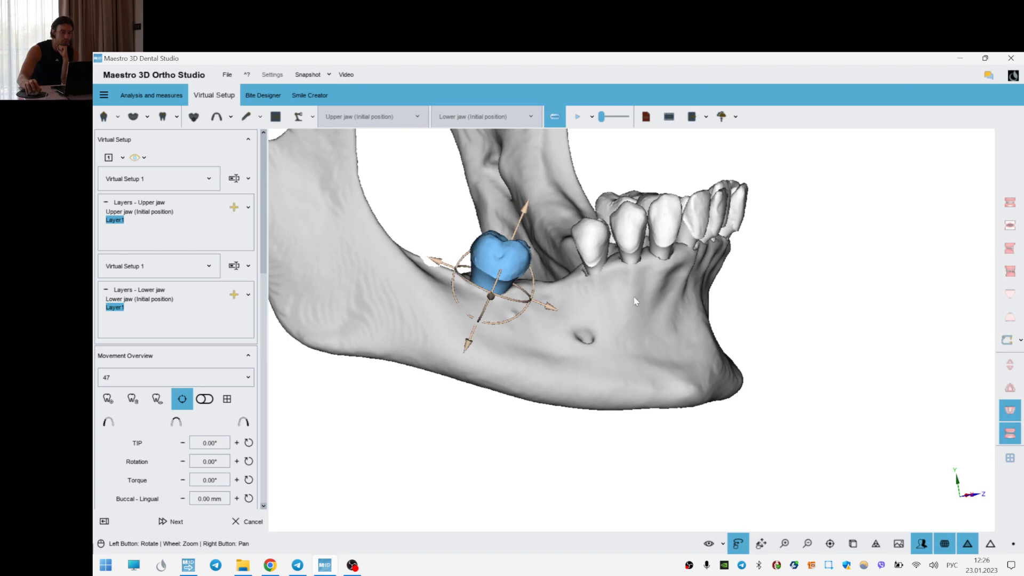
scroll(630, 311, "up", 4)
left_click_drag(629, 312, 616, 315)
left_click_drag(482, 361, 480, 350)
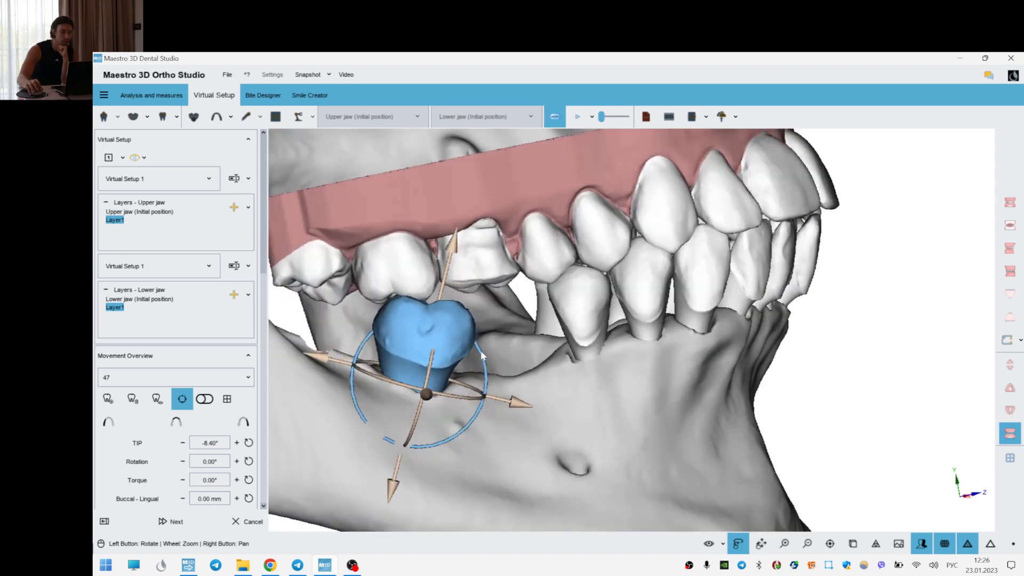
left_click(589, 427)
left_click_drag(576, 360, 491, 332)
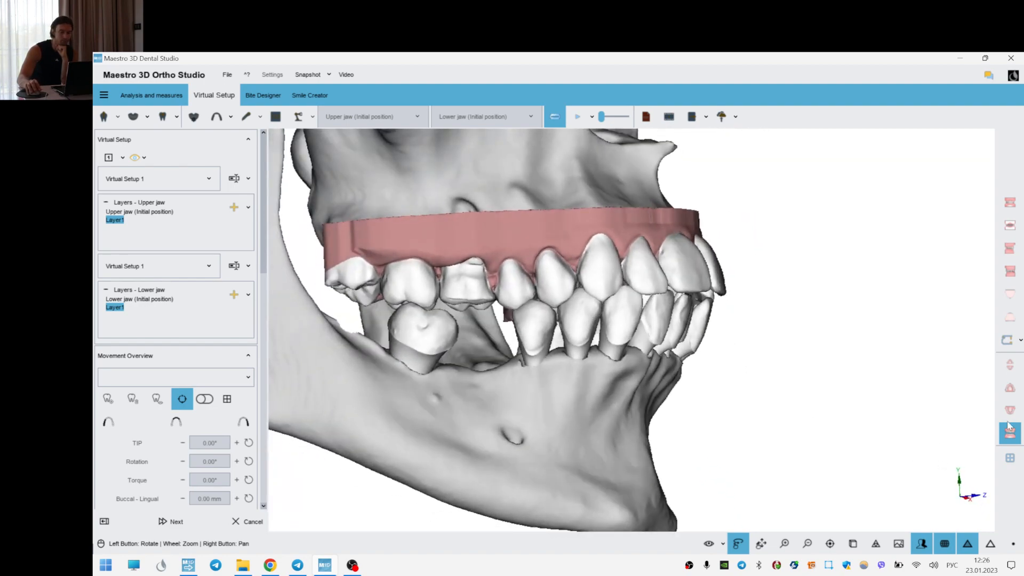
- Try lower lateral incisor 42 at about -0.38° tip, -3.35° rotation and 2.19° torque
left_click_drag(643, 354, 621, 334)
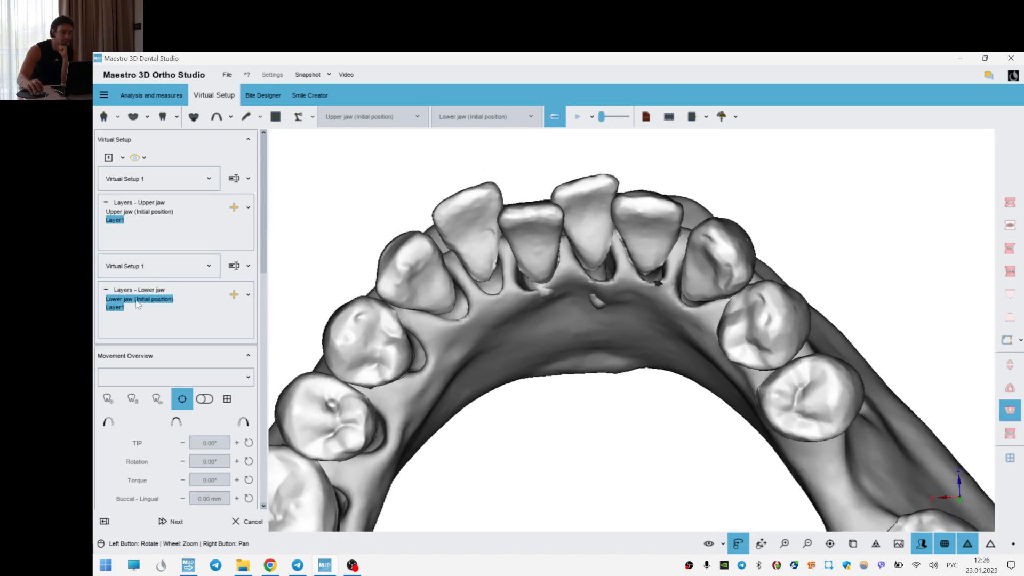
left_click(647, 265)
left_click_drag(645, 287, 646, 293)
left_click_drag(721, 302, 702, 267)
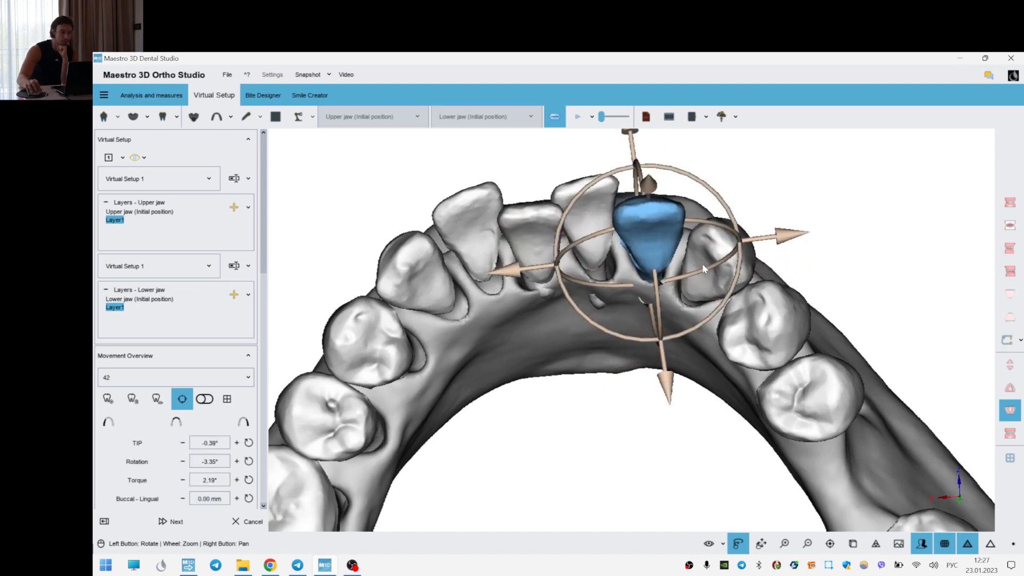
- Reset the four lower incisors 32, 31, 41 and 42 together to their initial positions
left_click(589, 202)
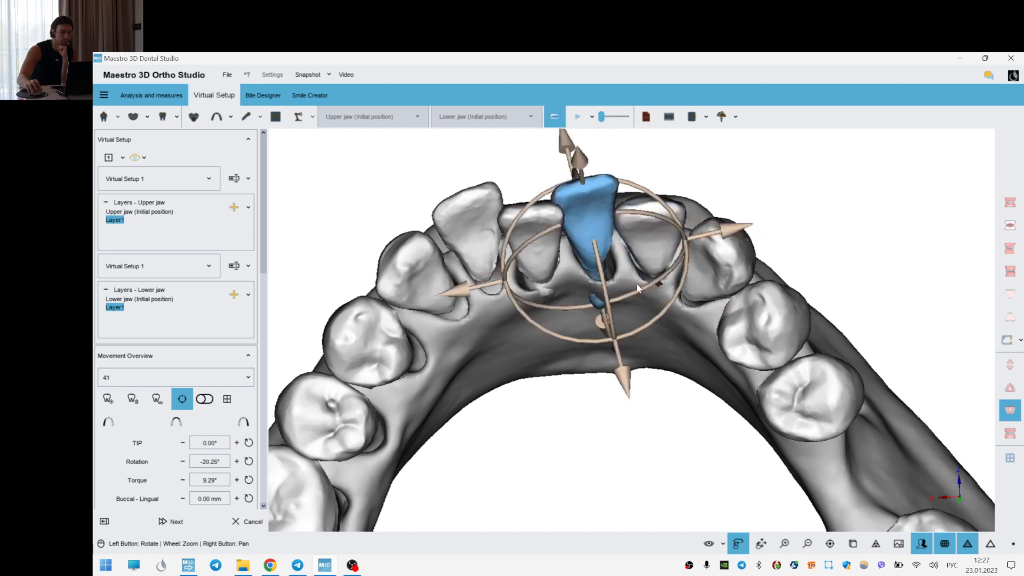
left_click(474, 226, "ctrl")
left_click(677, 241, "ctrl")
left_click(545, 245, "ctrl")
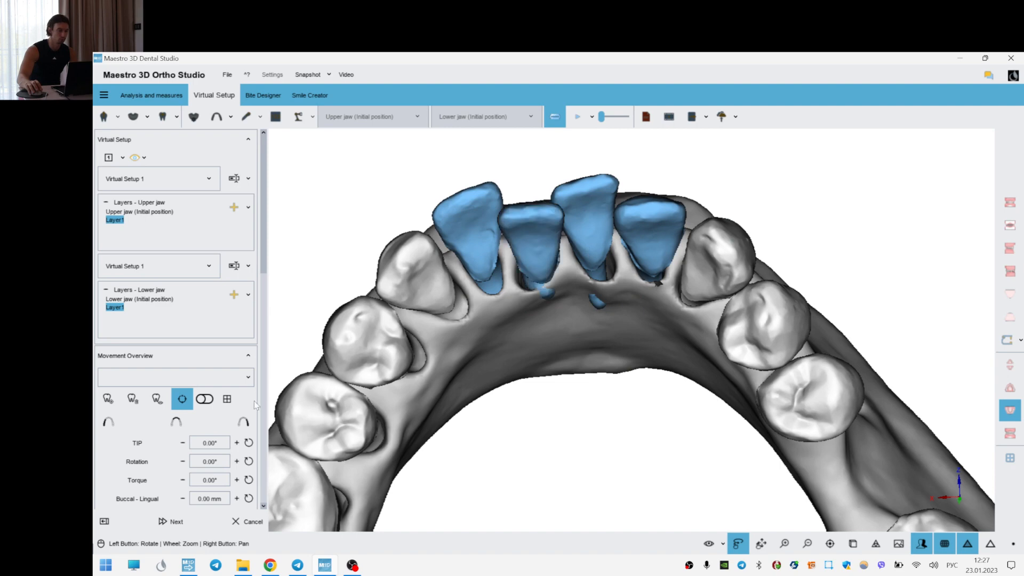
left_click(108, 400)
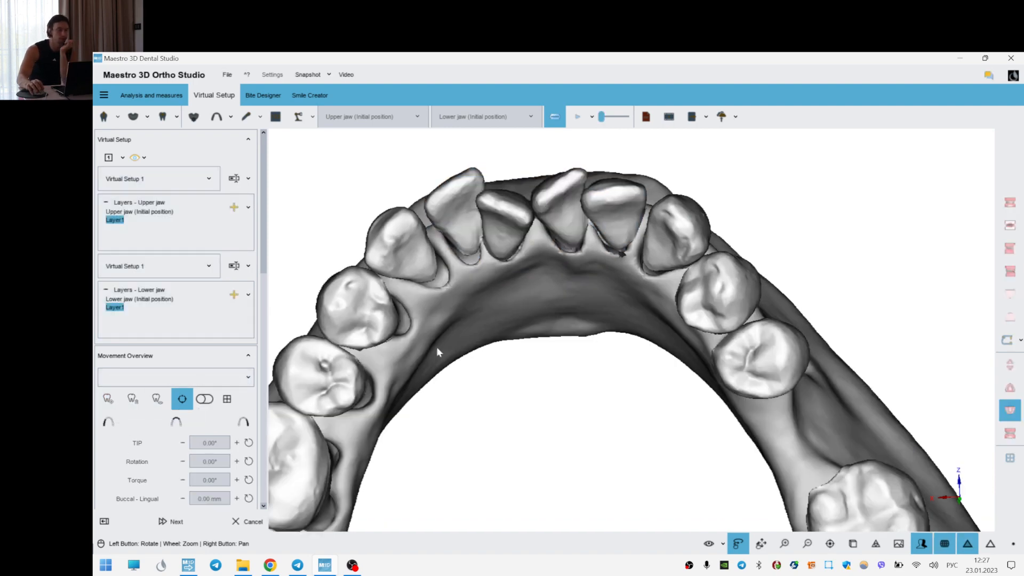
- Adjust the inclination of lower lateral incisor 32 and set lateral incisor 42 to about -3.16° tip
left_click(622, 222)
left_click_drag(583, 412, 583, 417)
left_click(541, 419)
left_click_drag(578, 371, 454, 267)
left_click(454, 268)
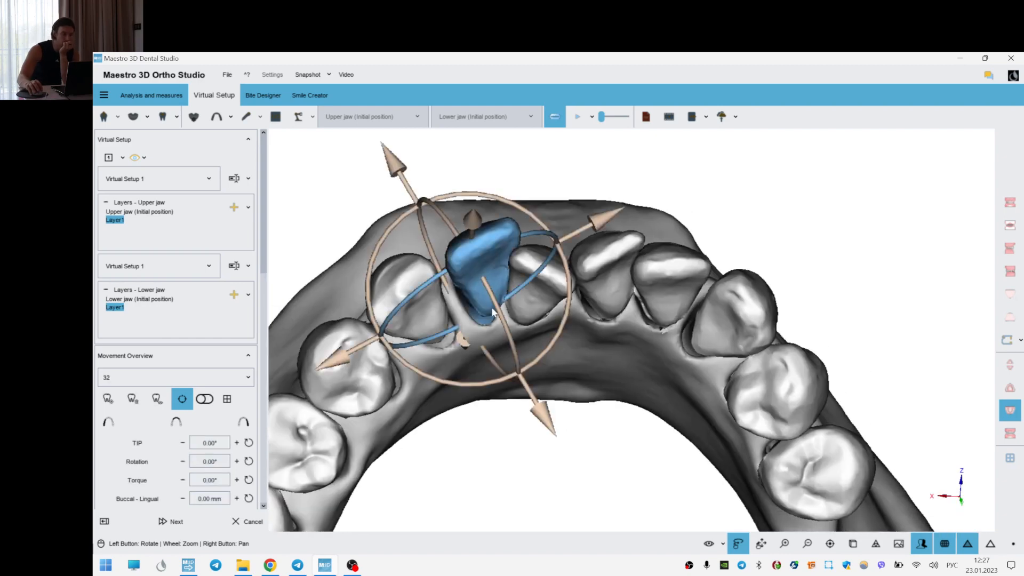
left_click_drag(503, 318, 560, 329)
left_click(569, 311)
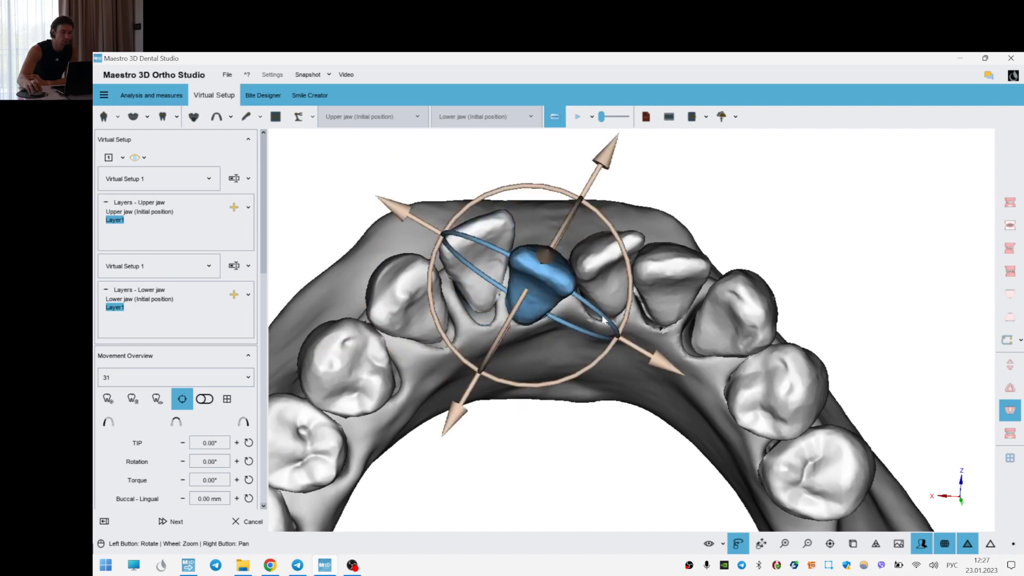
left_click(677, 277)
left_click_drag(725, 292, 718, 276)
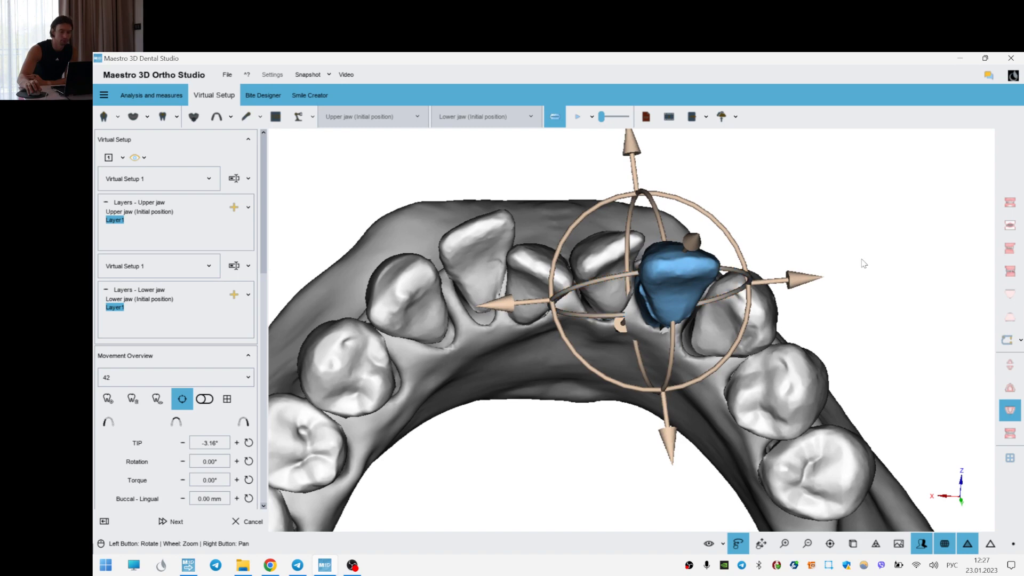
left_click(870, 258)
- Display the gingiva together with the teeth and bone of the lower jaw
left_click_drag(859, 322, 853, 346)
left_click_drag(558, 359, 558, 347)
left_click(395, 294)
left_click(484, 419)
left_click_drag(482, 416, 542, 302)
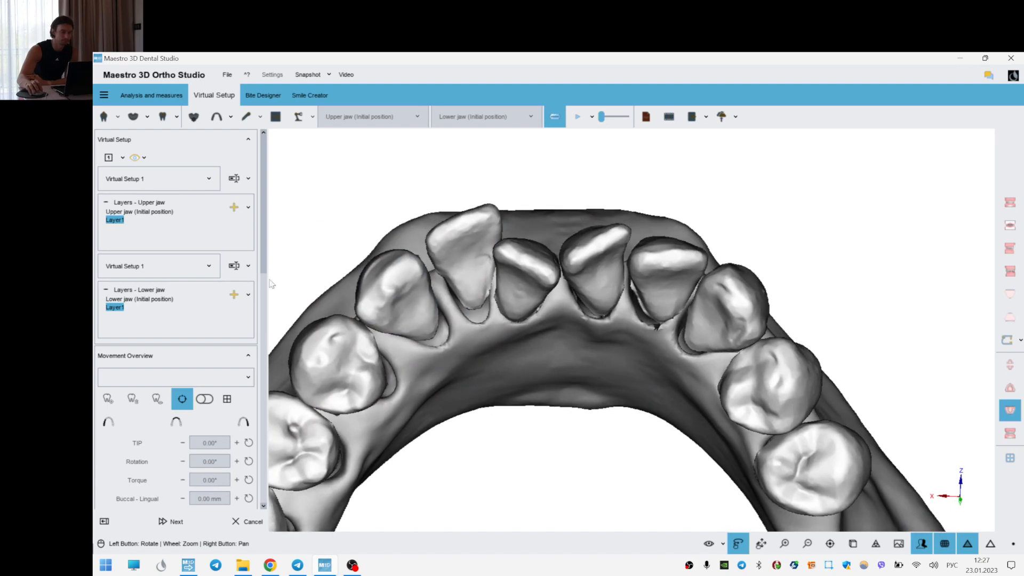
left_click(723, 544)
left_click(710, 442)
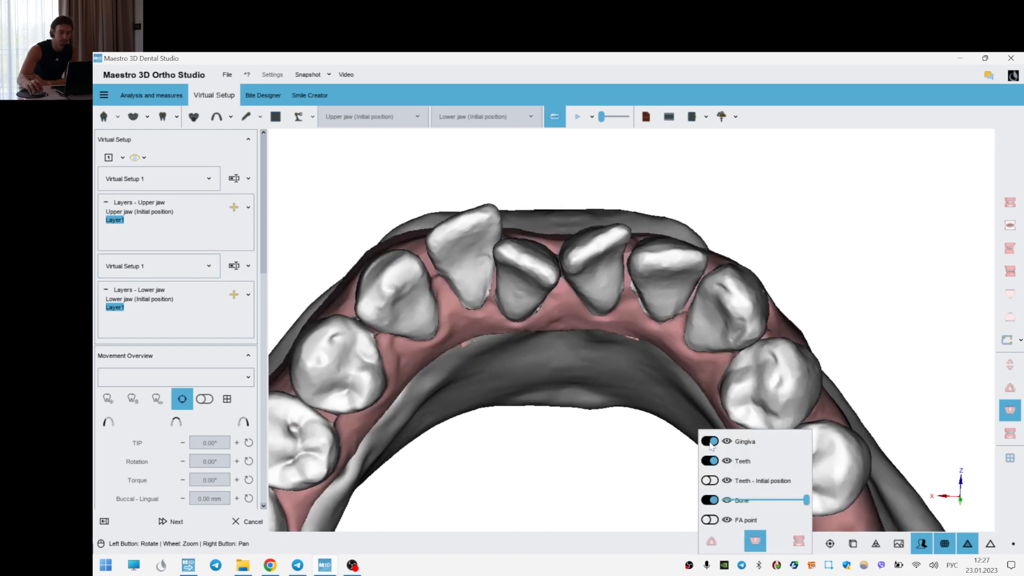
- Compare the lower teeth in Layer1 with the lower jaw's initial position across the arch
left_click(152, 300)
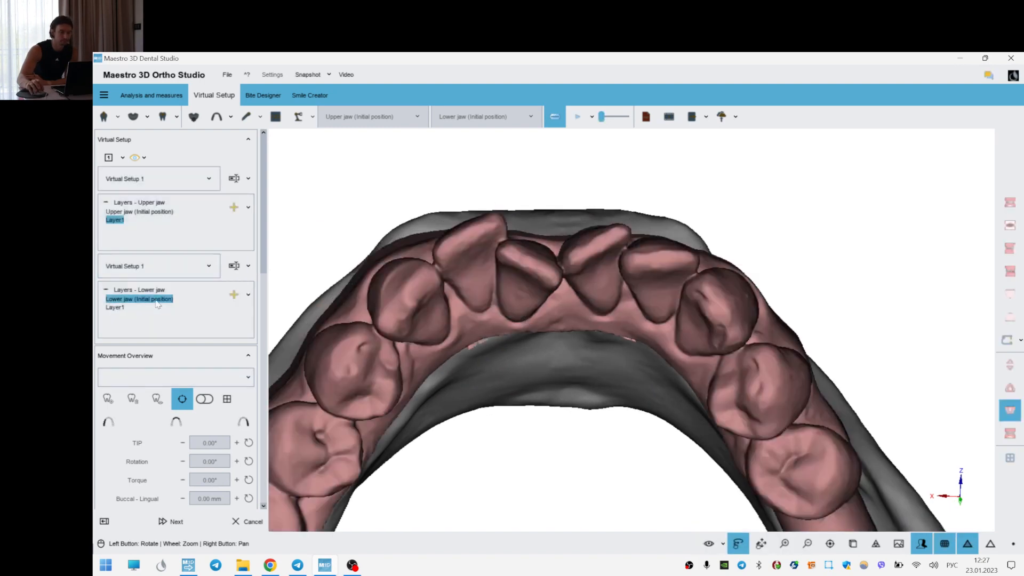
left_click_drag(682, 354, 643, 300)
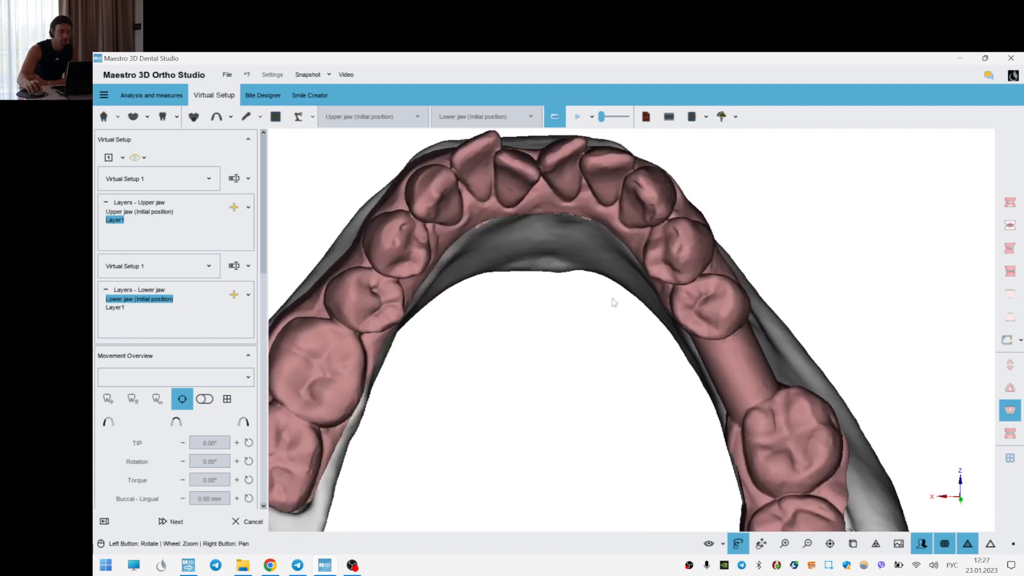
left_click(114, 308)
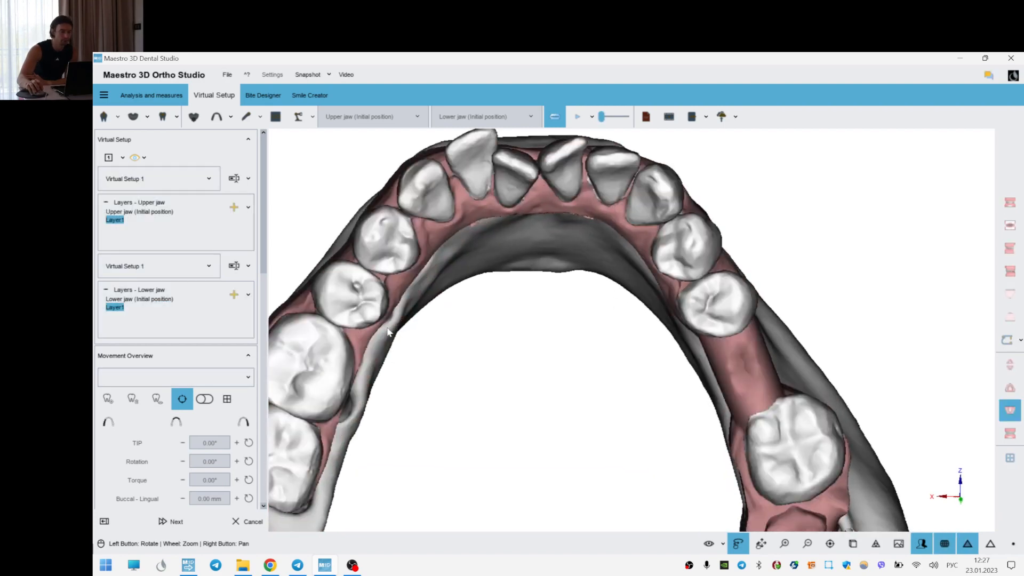
right_click_drag(424, 344, 441, 384)
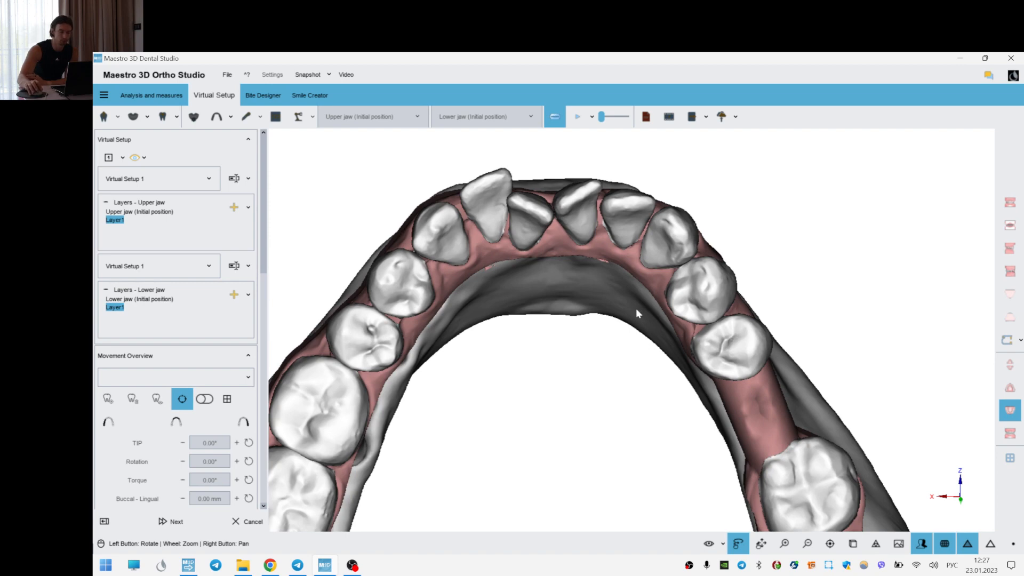
scroll(642, 323, "up", 2)
left_click(217, 298)
left_click(115, 307)
- Adjust the inclination of lower premolar 35 beside premolar 34
left_click(350, 371)
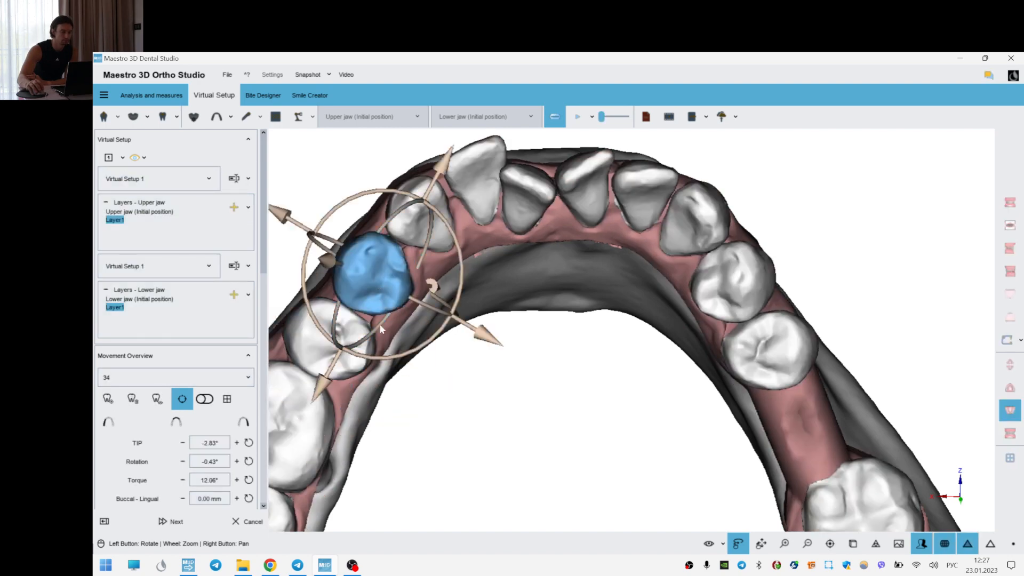
left_click_drag(396, 376, 399, 307)
left_click(398, 307)
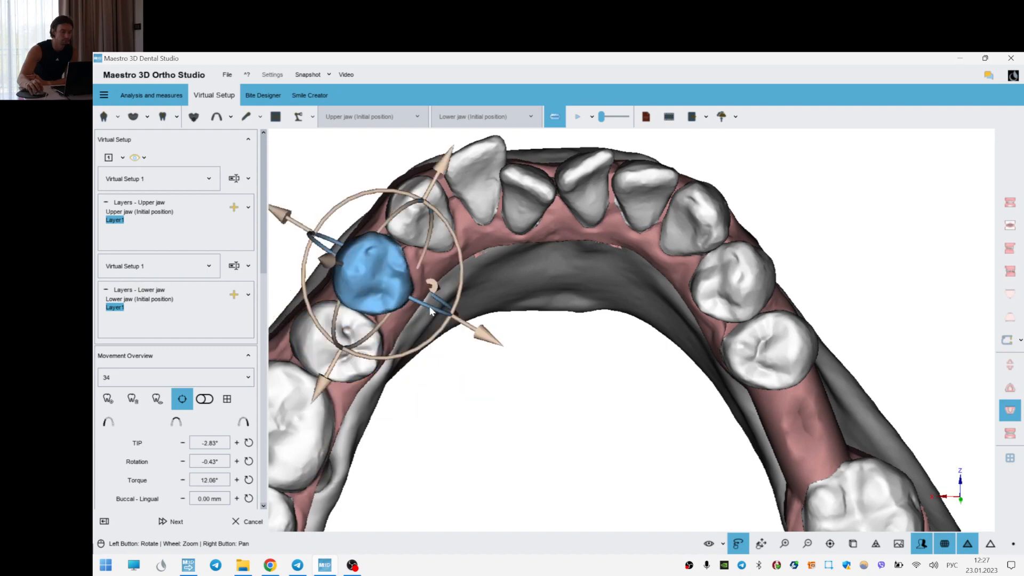
- Check the movement values of the lower premolars, incisors and canine 33 one tooth at a time
left_click(741, 288)
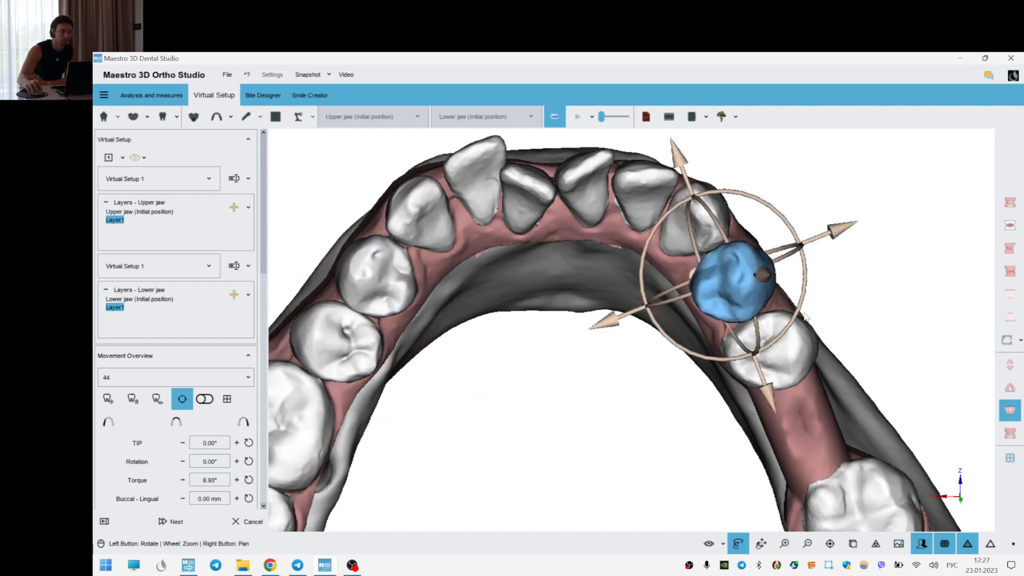
left_click(790, 342)
left_click(649, 200)
left_click(584, 201)
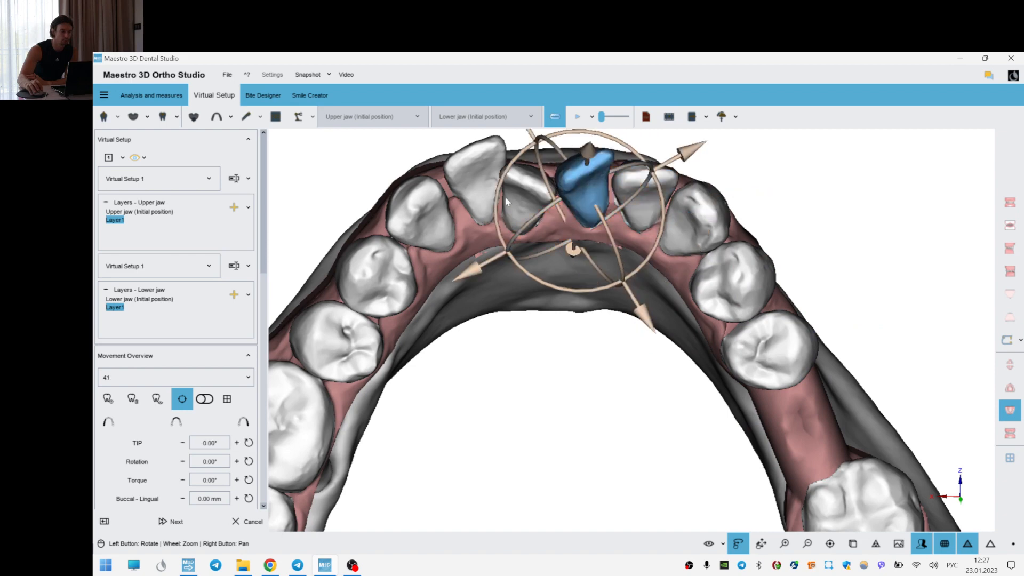
left_click(513, 218)
left_click(449, 226)
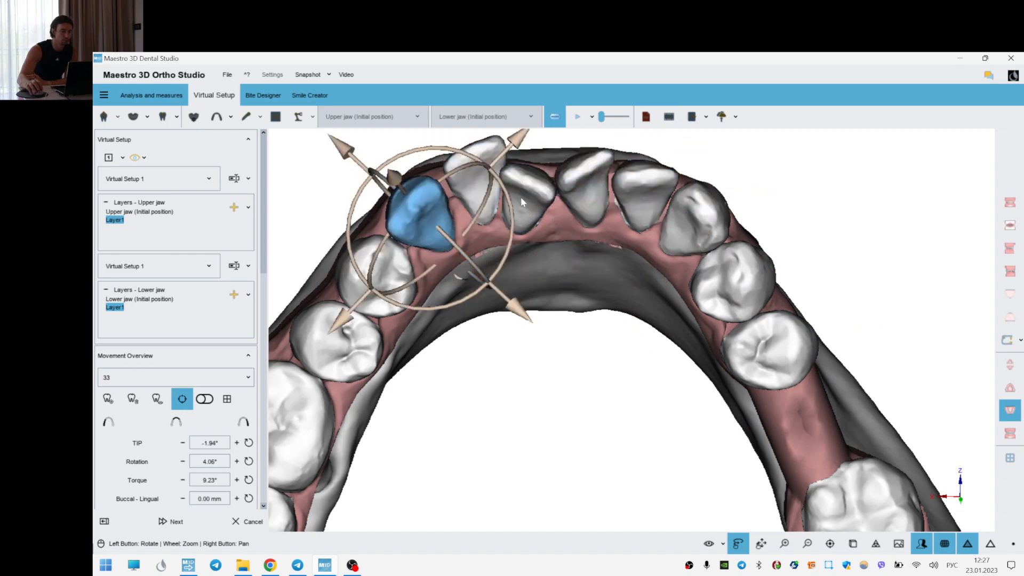
left_click(464, 179)
- Adjust lower central incisor 41 to about -1.36° tip and -5.41° rotation
left_click_drag(584, 338, 534, 328)
left_click(571, 218)
left_click_drag(606, 243, 643, 276)
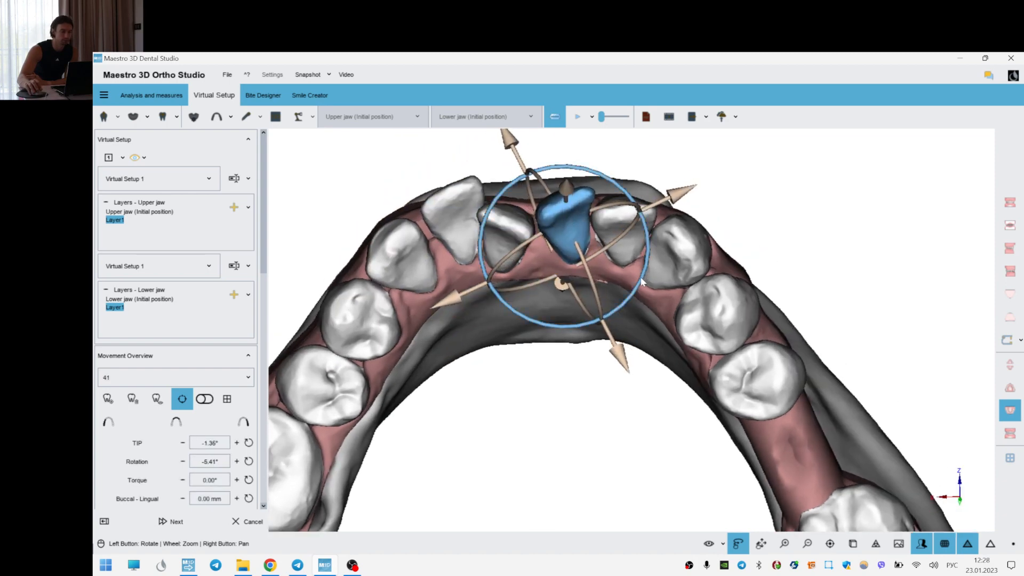
- Fine-tune the position of lower central incisor 31 beside tooth 41
left_click(515, 232)
left_click_drag(499, 301, 491, 293)
left_click(615, 403)
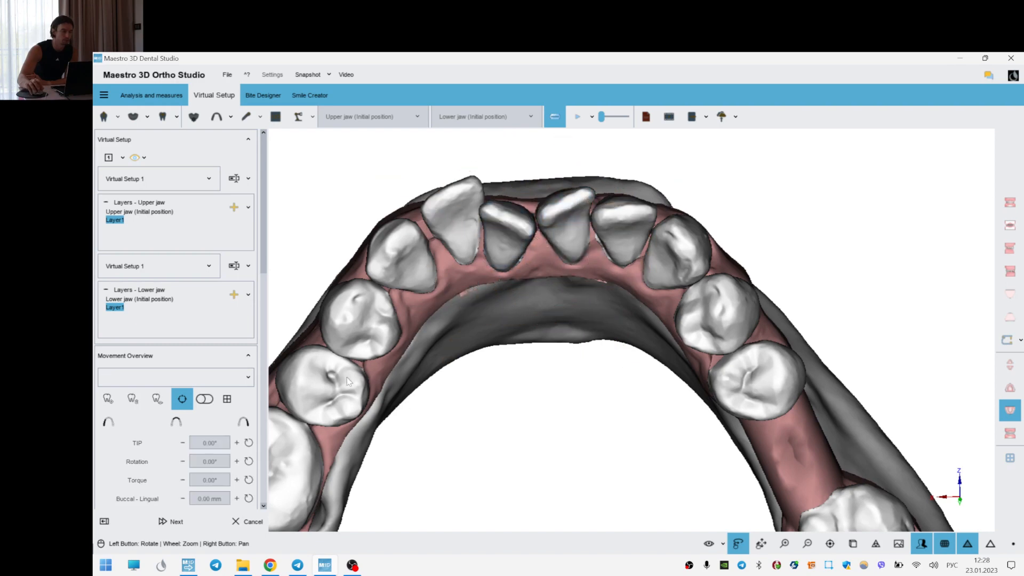
- Add a second layer for the lower jaw and adjust lower canines 33 and 43
left_click(393, 254)
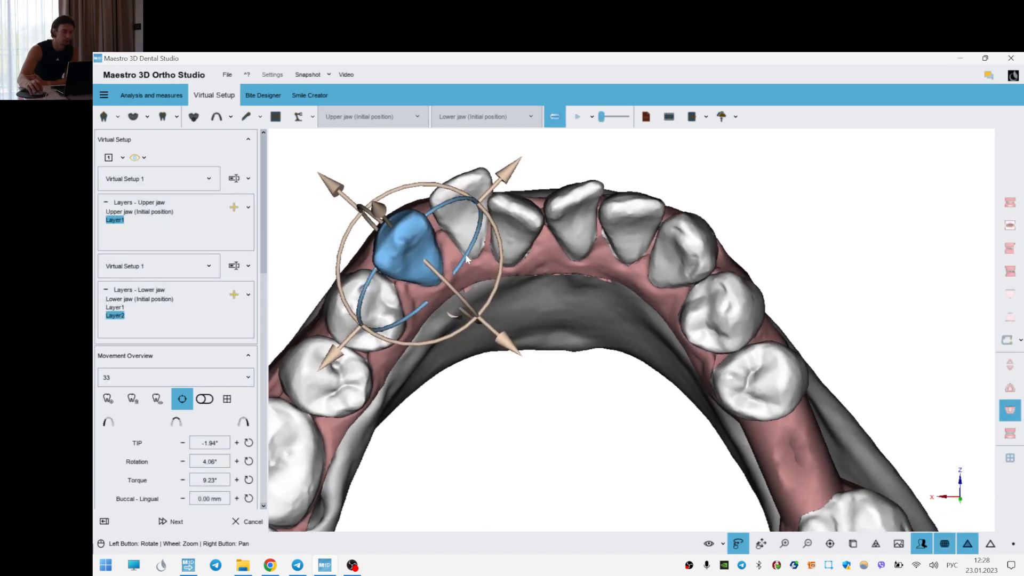
left_click(693, 260)
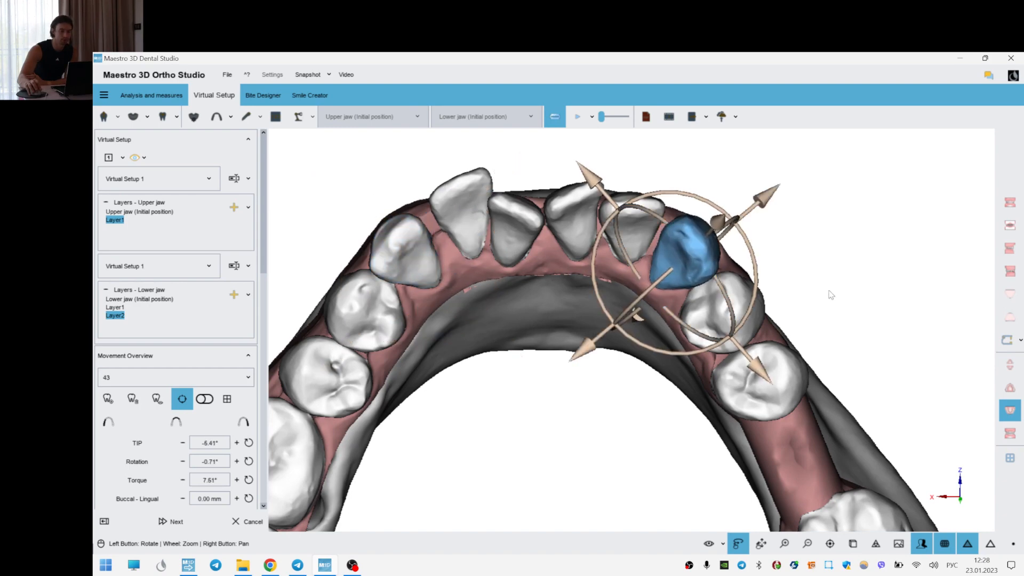
left_click(772, 272)
- Adjust lower lateral incisor 42 to about -7.09° tip, -5.97° rotation and 1.46° torque
left_click_drag(727, 287, 684, 281)
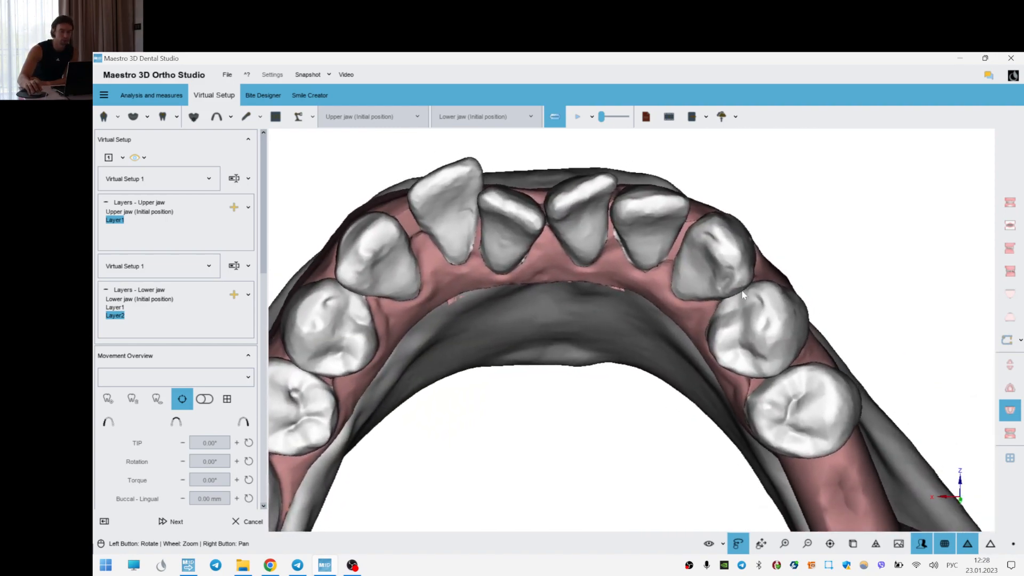
left_click(657, 232)
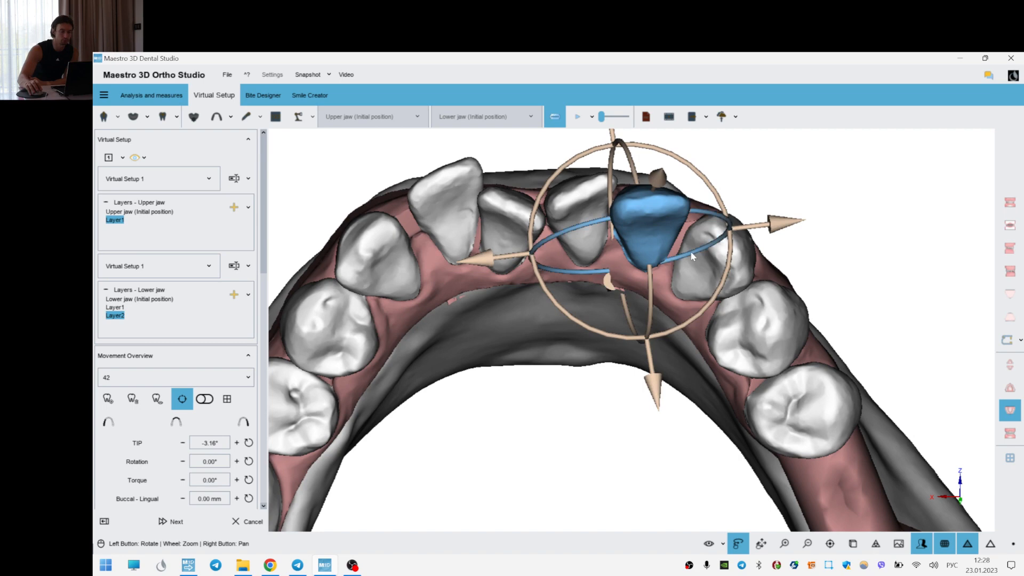
left_click_drag(696, 251, 661, 293)
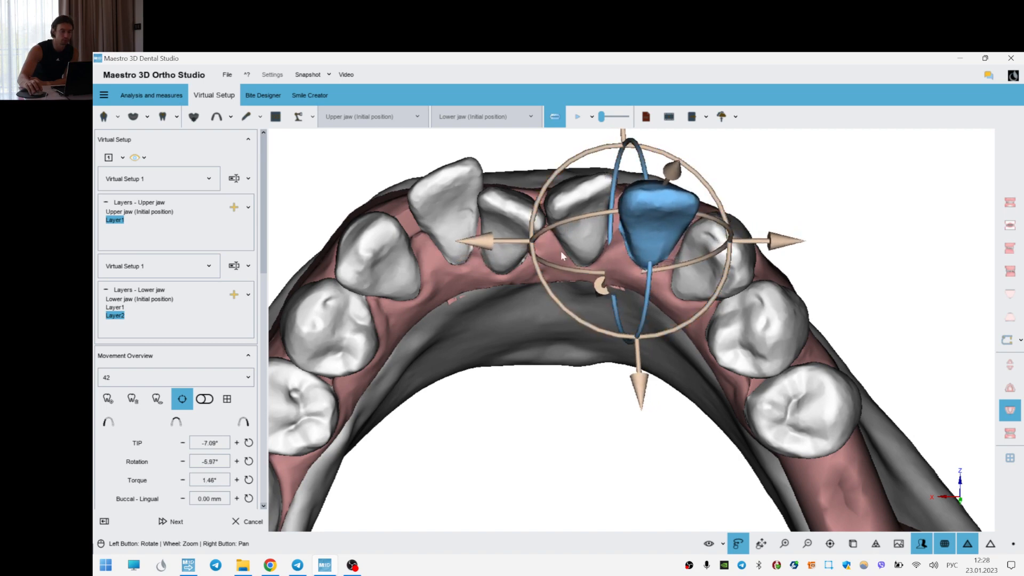
- Adjust lower lateral incisor 32 to about -6.49° tip, 8.54° rotation and 8.22° torque
left_click(426, 201)
left_click_drag(513, 251, 471, 288)
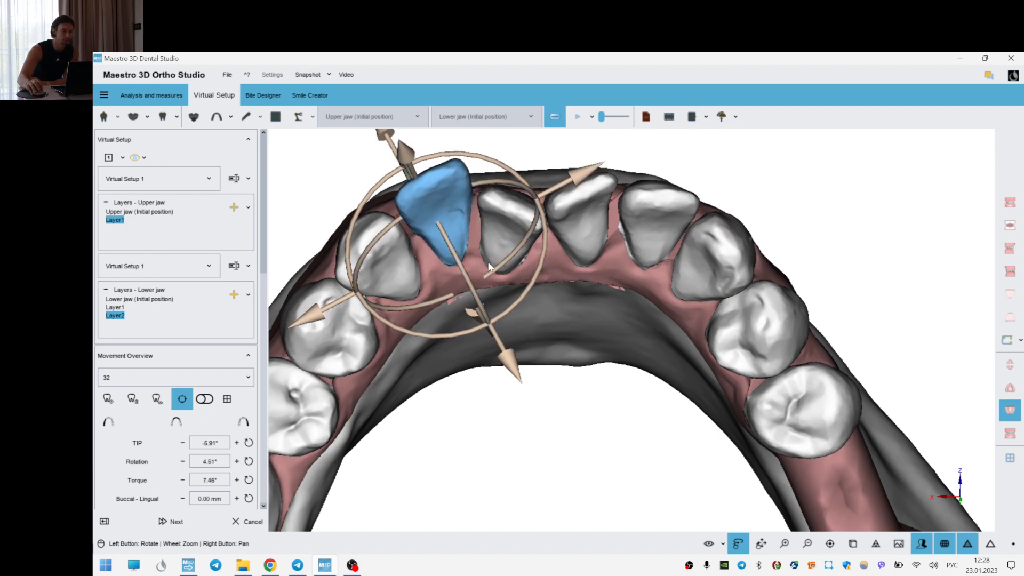
left_click_drag(479, 299, 523, 292)
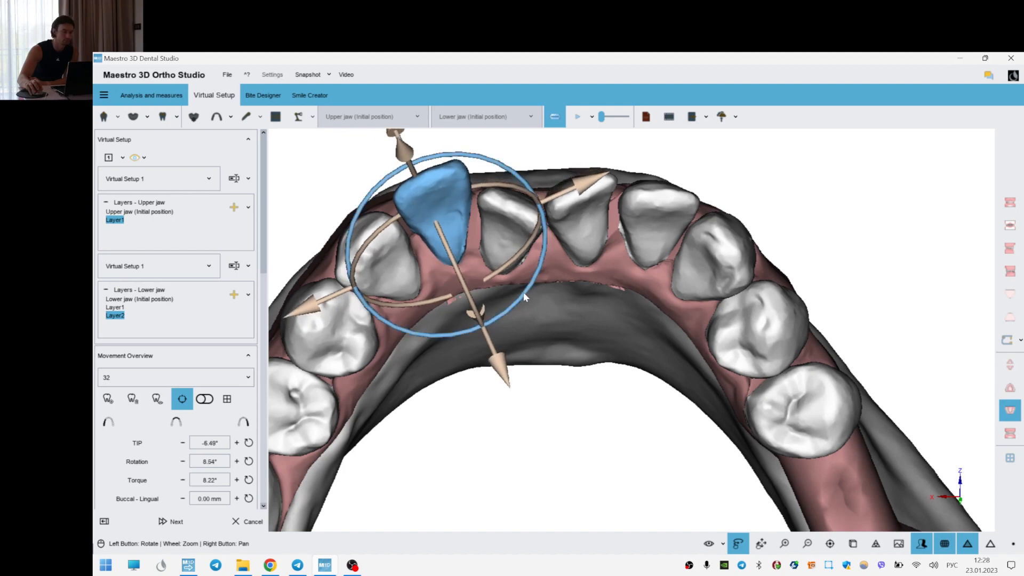
left_click(554, 322)
- Tip lower central incisor 31 to about -3.00° and incisor 41 to about -2.53°
left_click_drag(541, 348, 545, 261)
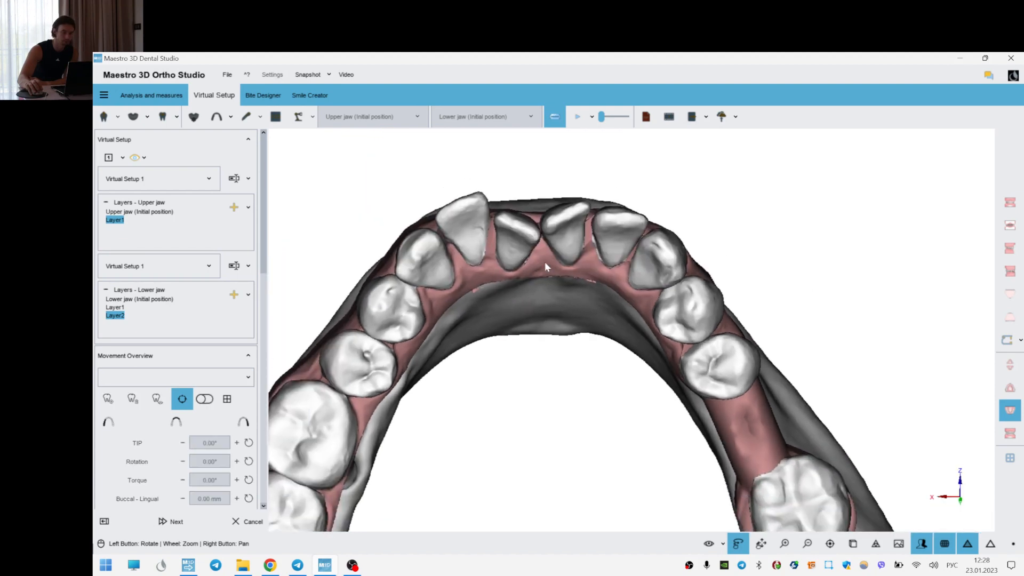
left_click(514, 238)
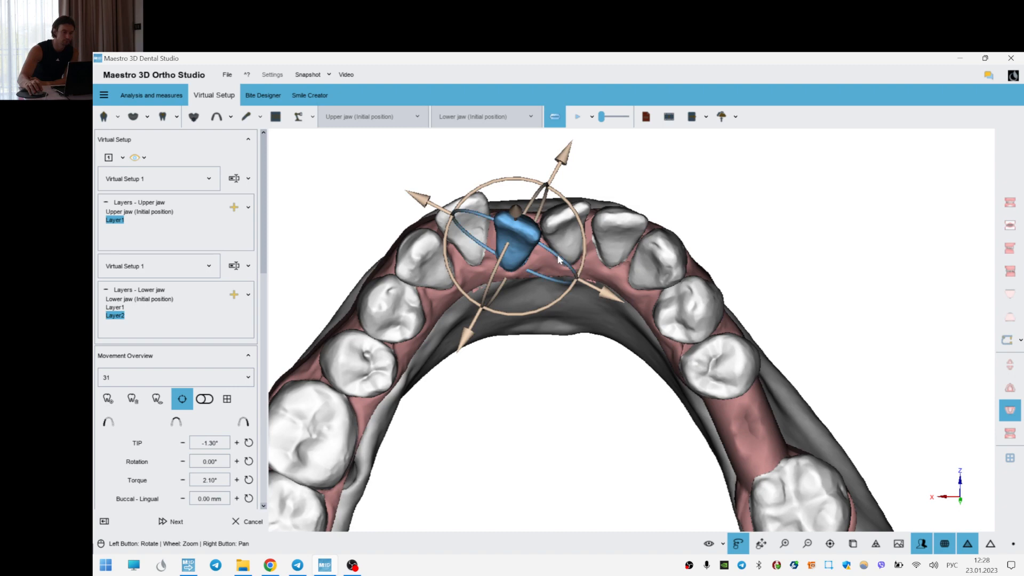
left_click(555, 253)
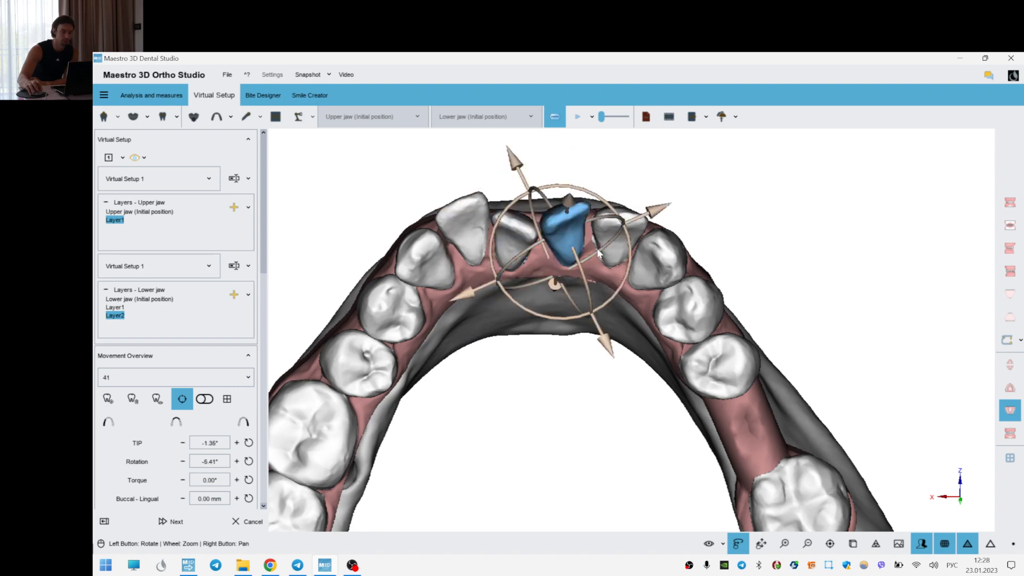
left_click(548, 276)
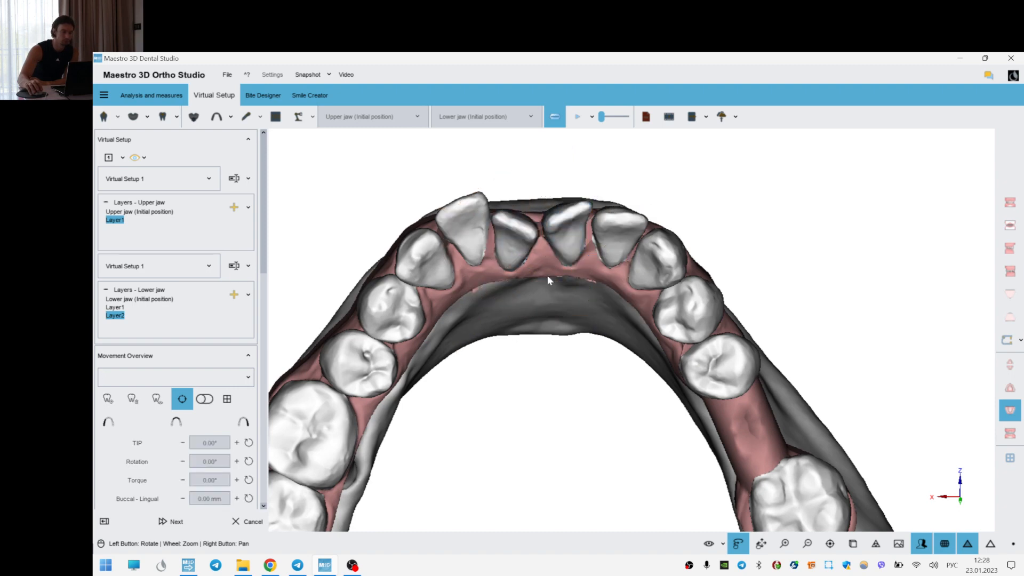
left_click(508, 245)
left_click(583, 346)
left_click_drag(504, 259, 509, 261)
left_click(508, 261)
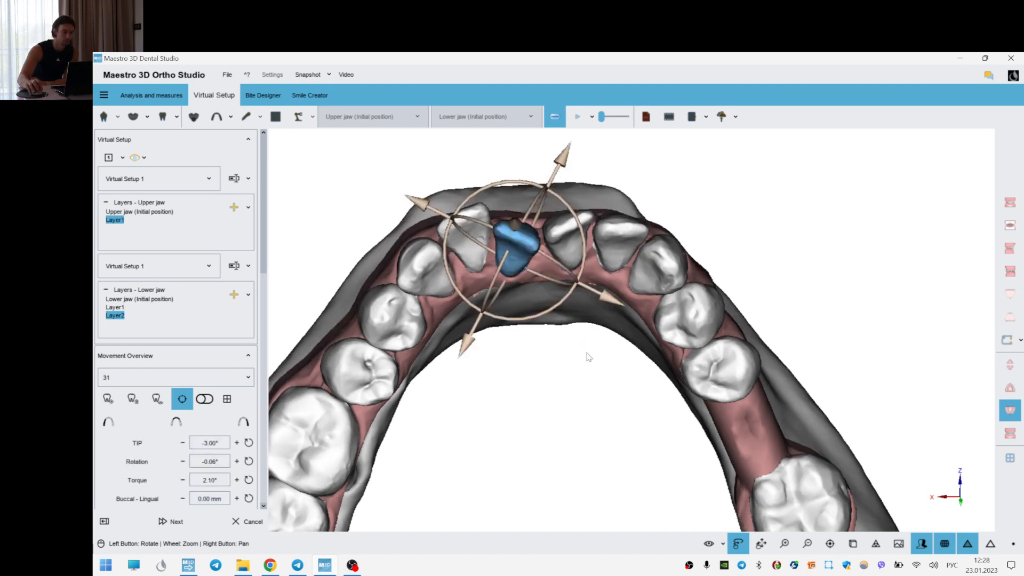
- Rotate lower central incisor 31 to about -2.92° and fine-tune its tip to about -2.89°
left_click_drag(705, 368, 703, 375)
left_click_drag(544, 397, 543, 384)
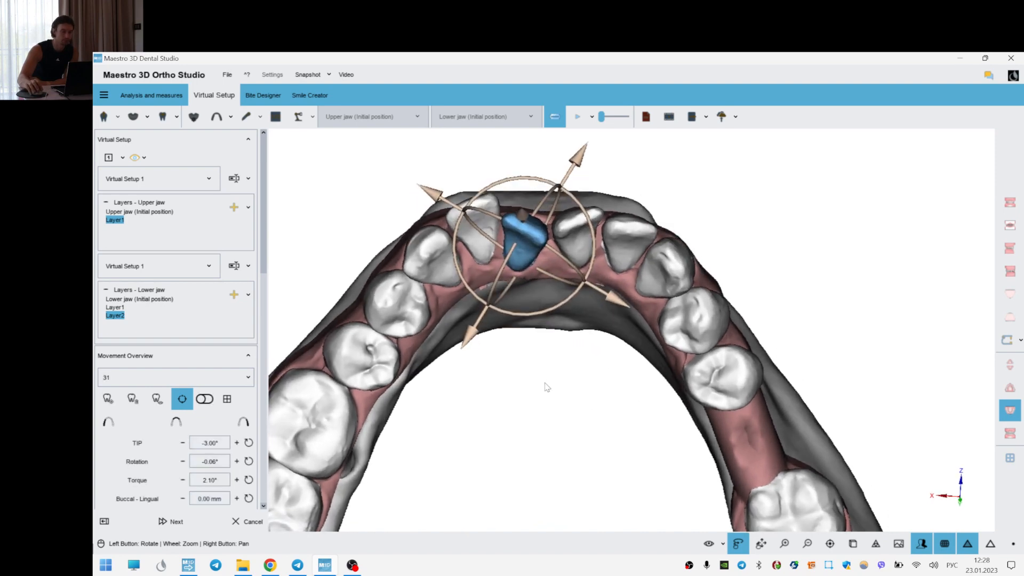
scroll(538, 363, "up", 2)
right_click_drag(538, 362, 535, 407)
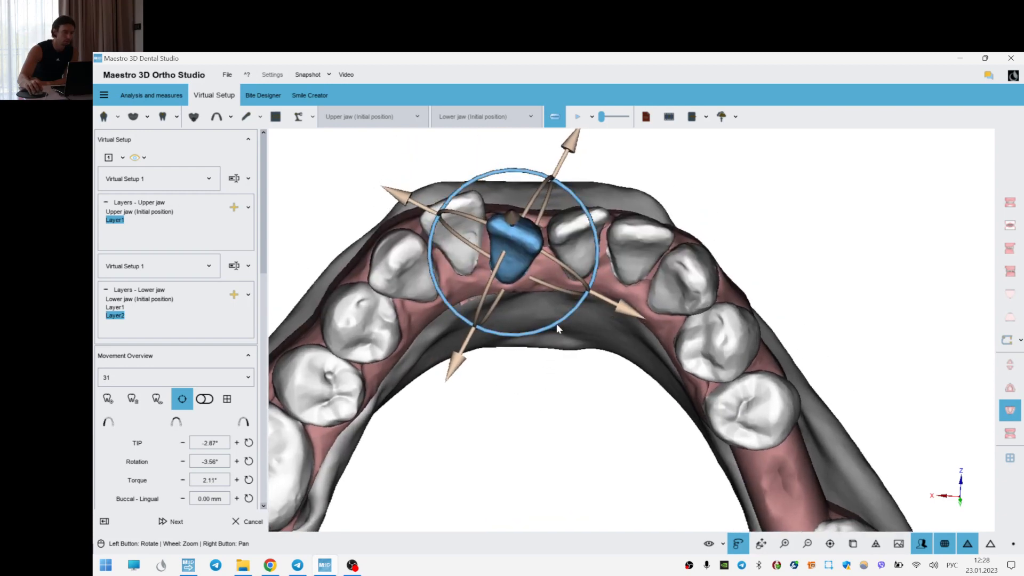
left_click(574, 241)
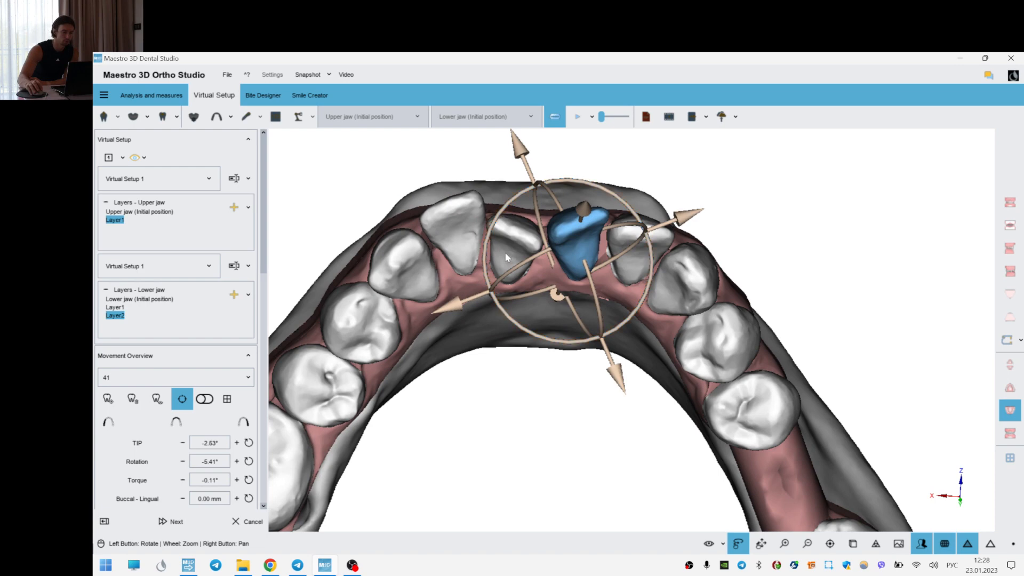
left_click(520, 255)
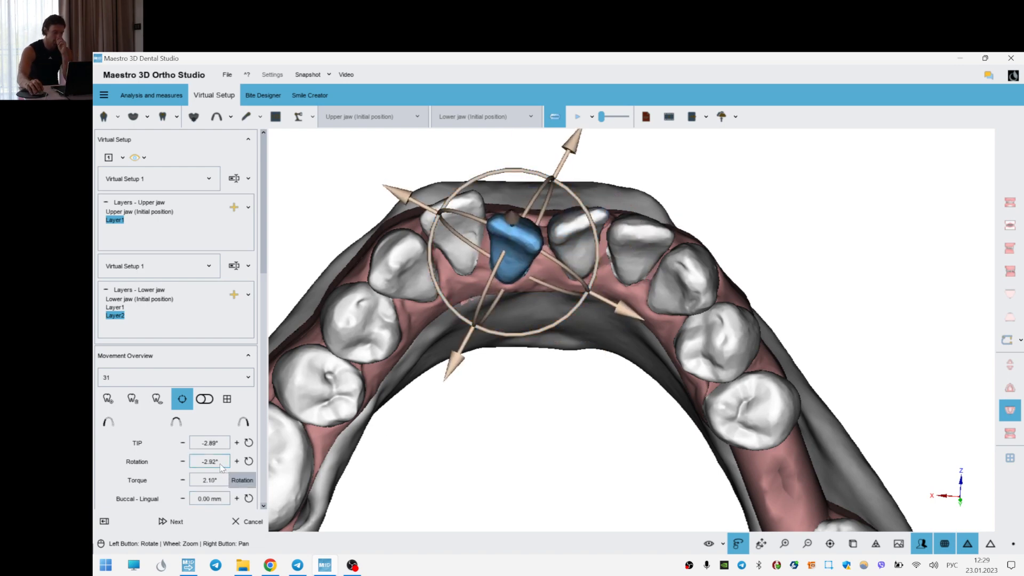
- Show only the lower jaw from the front and hide its gingiva
left_click(1010, 433)
left_click_drag(690, 314, 1022, 424)
left_click(1010, 410)
left_click_drag(743, 335, 741, 374)
left_click(724, 546)
left_click(715, 442)
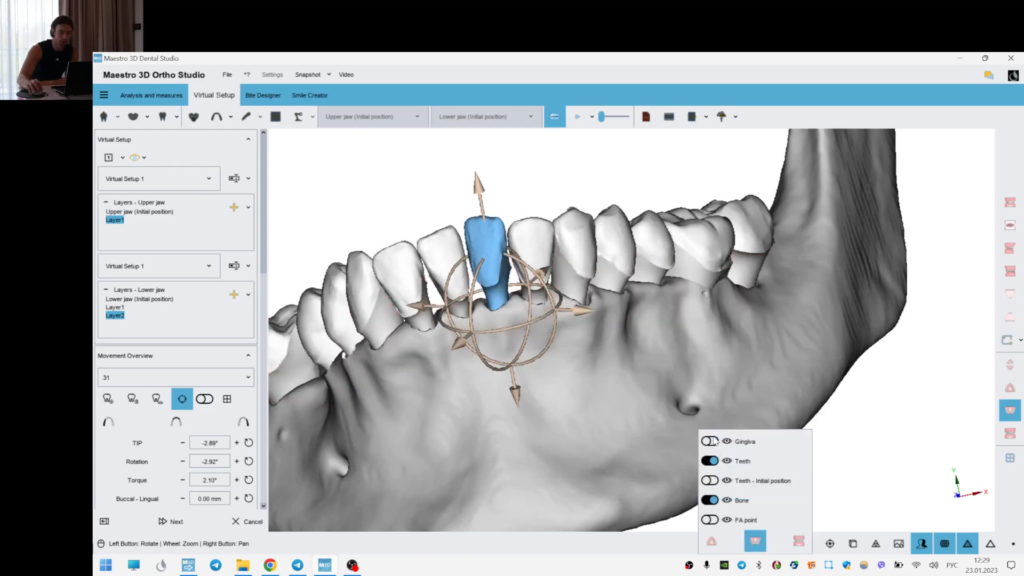
left_click_drag(640, 384, 703, 406)
- Hide the bone and examine the root inclination and parallelism of all lower teeth from the front
left_click(726, 547)
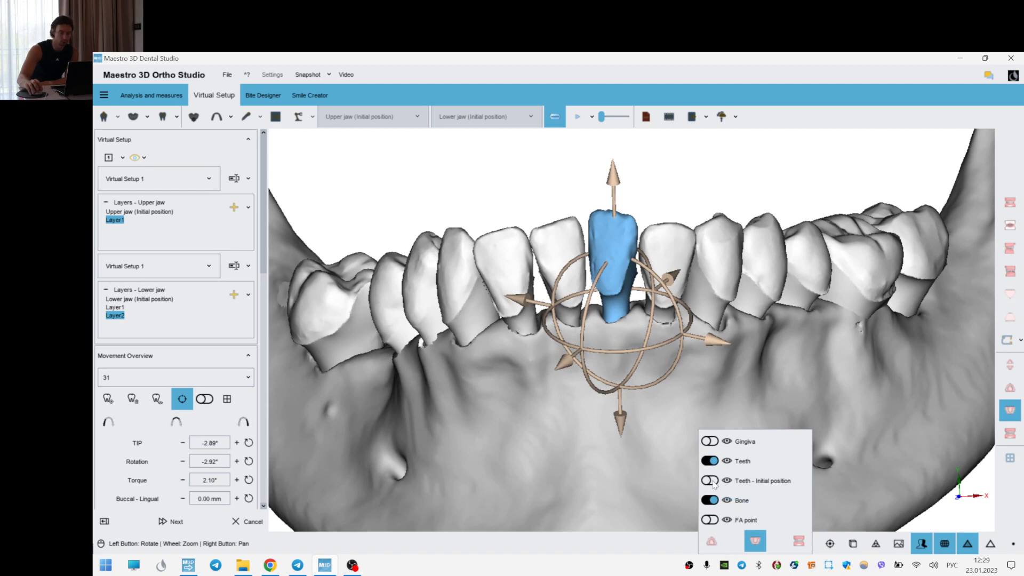
left_click(710, 500)
left_click_drag(750, 317, 773, 302)
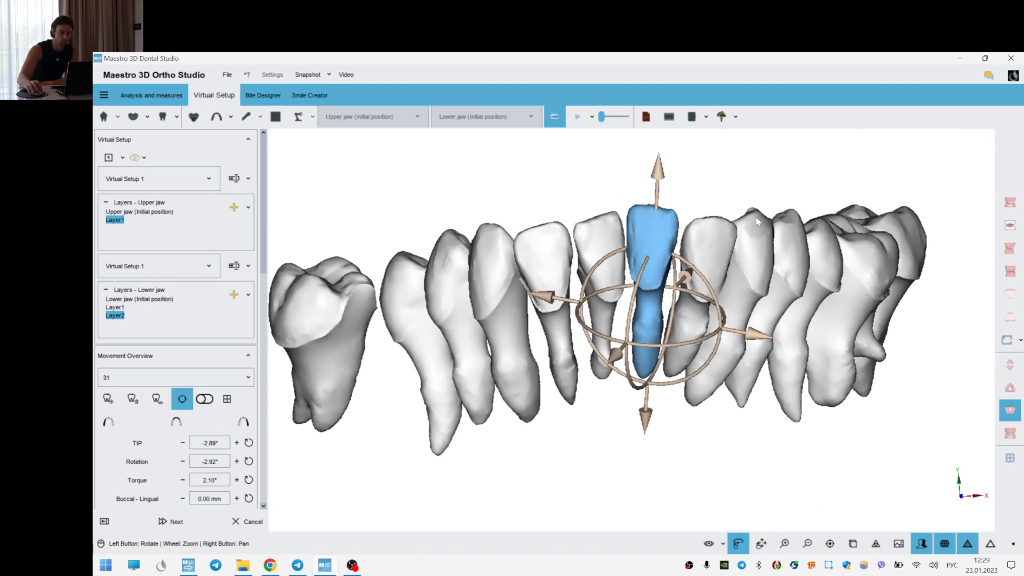
right_click(740, 152)
left_click_drag(642, 294, 662, 263)
scroll(677, 305, "down", 3)
mouse_move(676, 306)
left_mouse_down()
mouse_move(620, 309)
mouse_move(659, 317)
left_mouse_up()
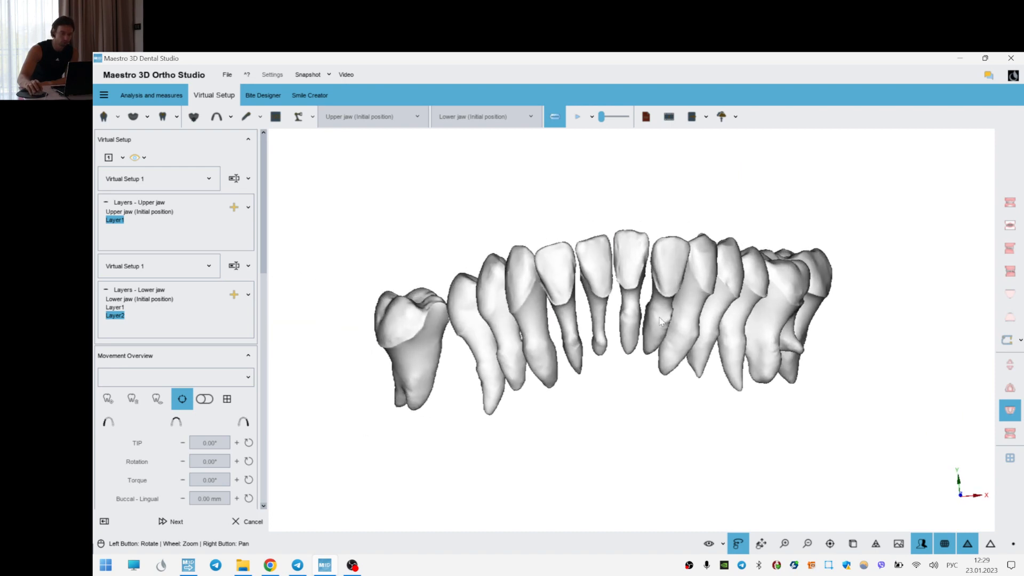
scroll(612, 315, "up", 3)
left_click_drag(576, 374, 615, 340)
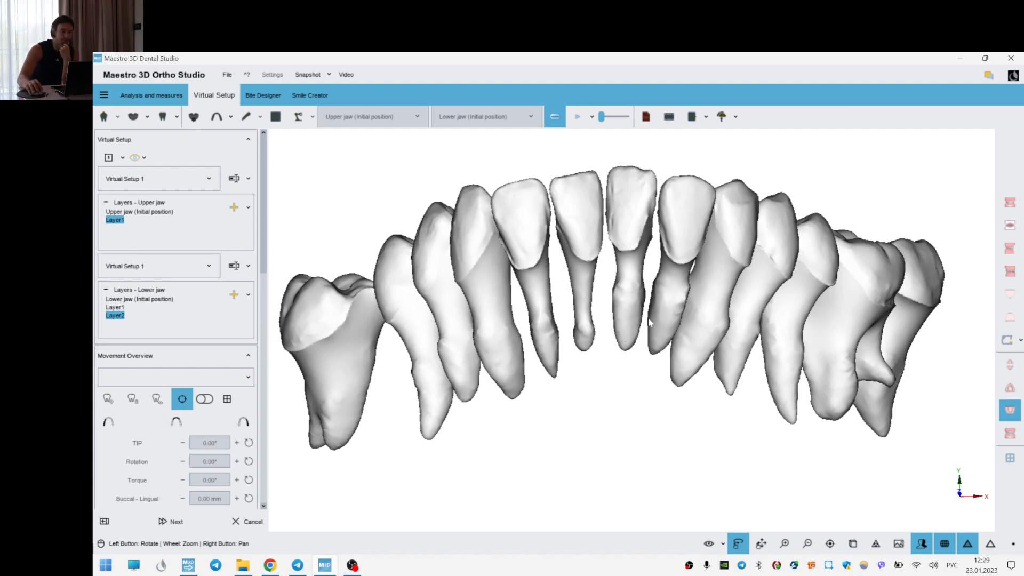
mouse_move(708, 334)
left_mouse_down()
mouse_move(568, 331)
mouse_move(714, 328)
left_mouse_up()
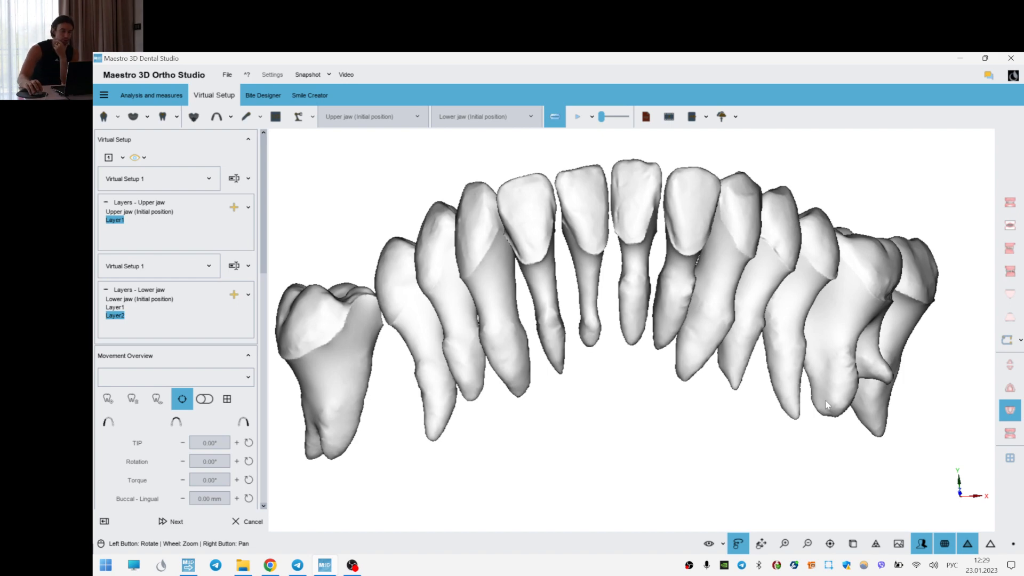
left_click_drag(823, 401, 806, 398)
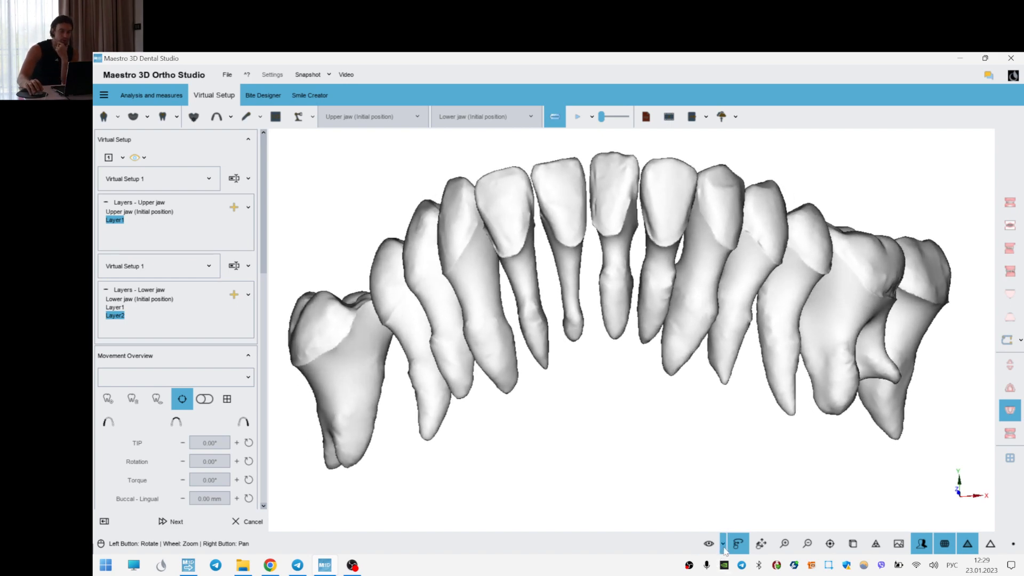
- Show the lower bone around the teeth and view the arch from the occlusal side
left_click(723, 544)
left_click(704, 498)
scroll(766, 418, "down", 5)
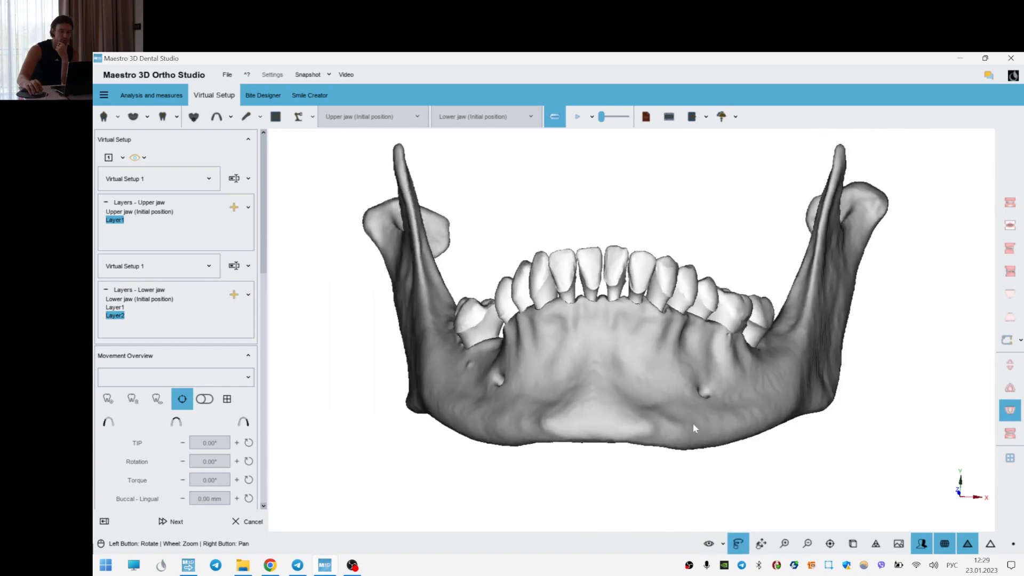
left_click_drag(765, 418, 593, 331)
left_click_drag(743, 439, 571, 345)
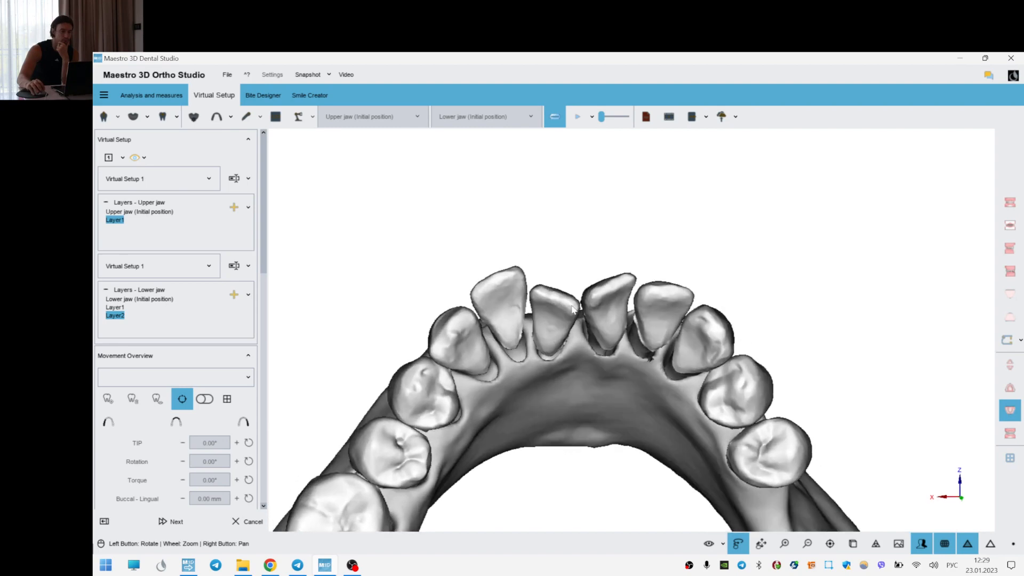
- Examine how lower incisors 31, 41 and 42 sit within the bone
left_click(572, 345)
left_click_drag(615, 408, 534, 369)
mouse_move(612, 349)
left_mouse_down()
mouse_move(621, 340)
mouse_move(612, 342)
left_mouse_up()
left_click(615, 305)
left_click_drag(615, 306, 631, 344)
left_click(645, 330)
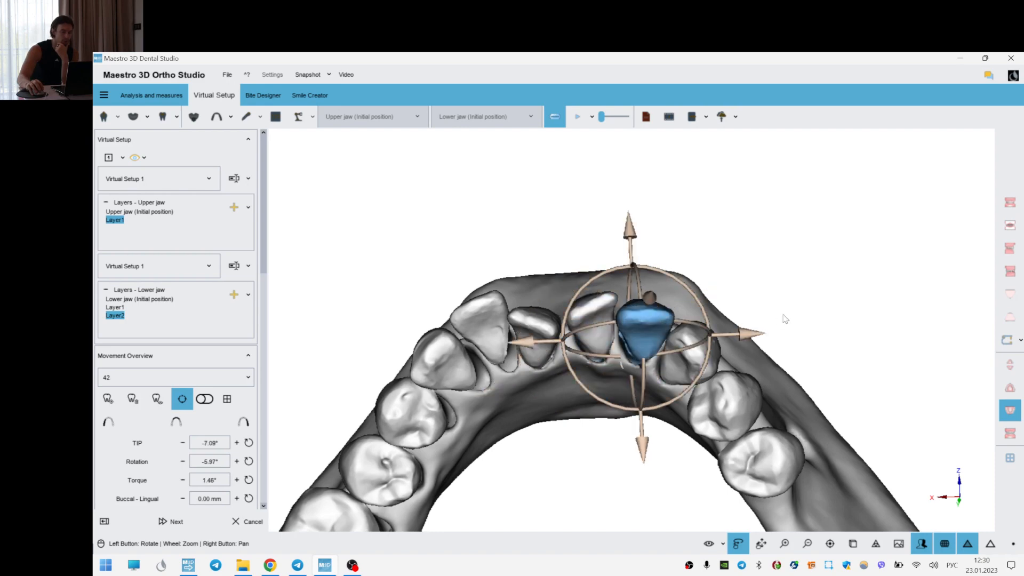
- Adjust lower lateral incisor 32 to about -8.03° tip, 8.09° rotation and 8.44° torque
left_click_drag(706, 368, 663, 362)
left_click(483, 322)
left_click_drag(497, 371, 535, 343)
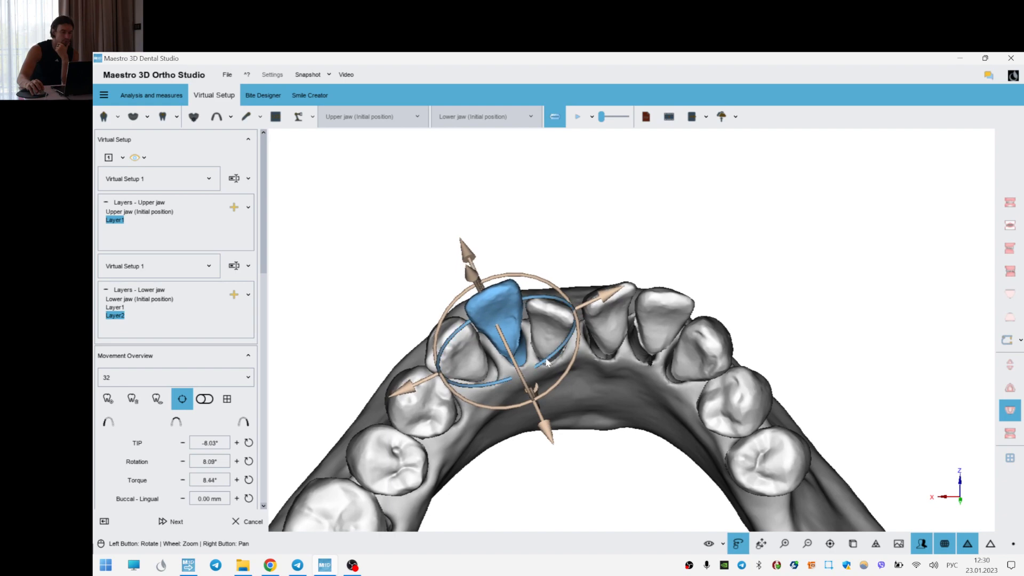
left_click(623, 445)
- Make Layer1 the active lower-jaw layer and adjust premolar 44 to about -1.25° tip
right_click_drag(622, 442, 600, 390)
scroll(597, 428, "up", 2)
left_click_drag(586, 452, 573, 395)
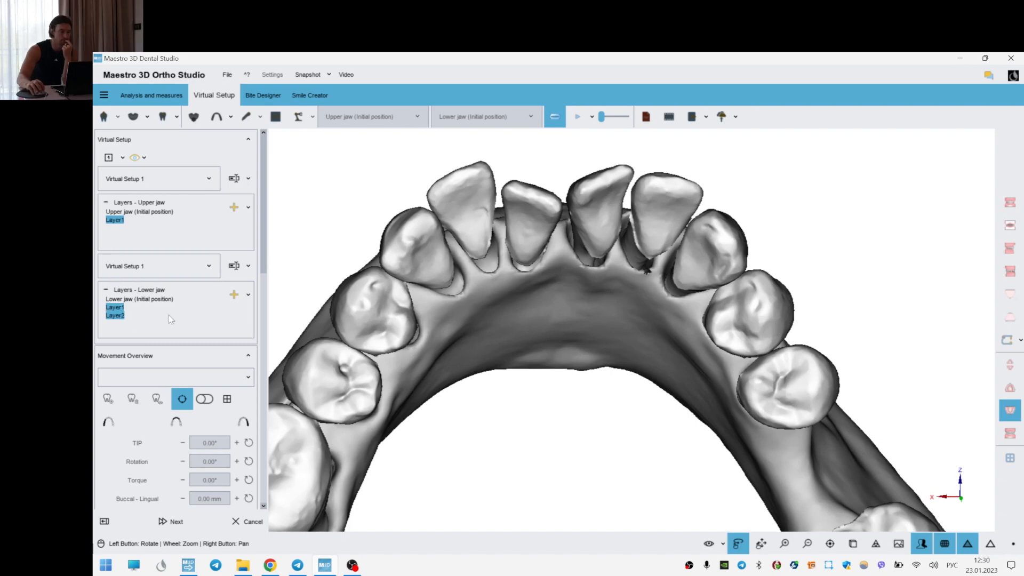
left_click(115, 308)
left_click(715, 328)
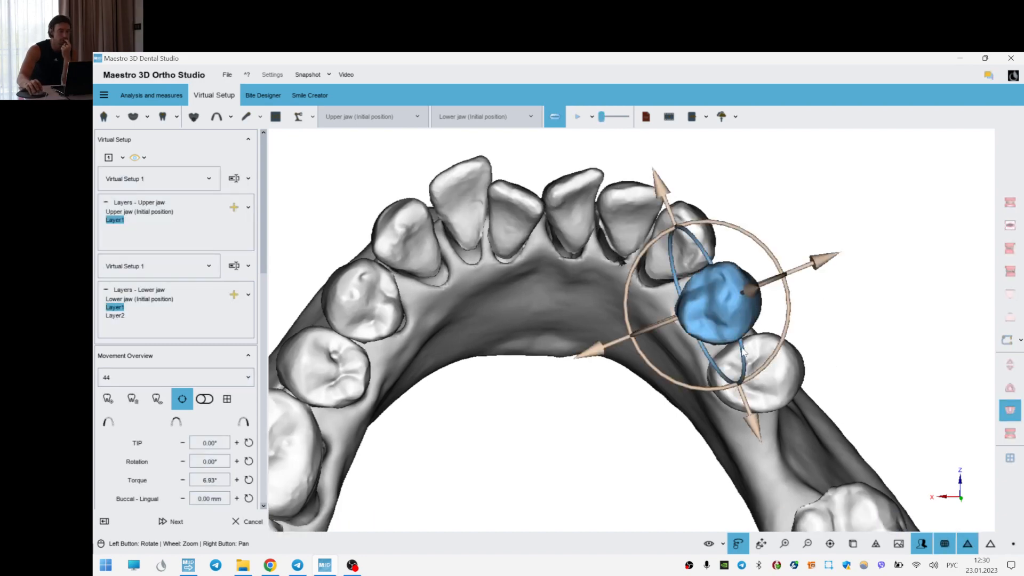
left_click_drag(743, 351, 745, 354)
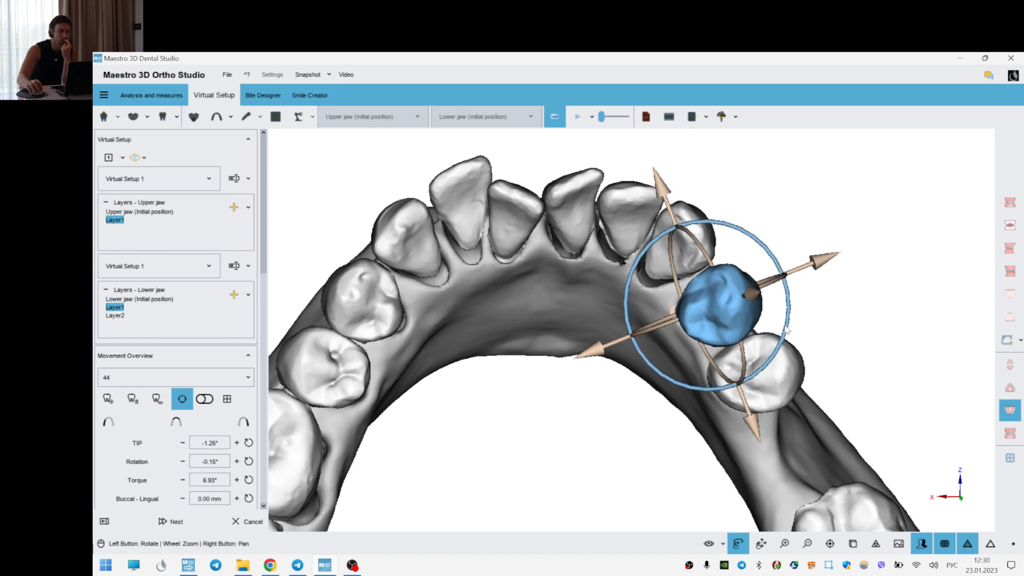
left_click_drag(788, 322, 788, 315)
- Adjust lower premolar 35 to about -3.36° tip, 13.09° rotation and 14.72° torque
left_click(366, 326)
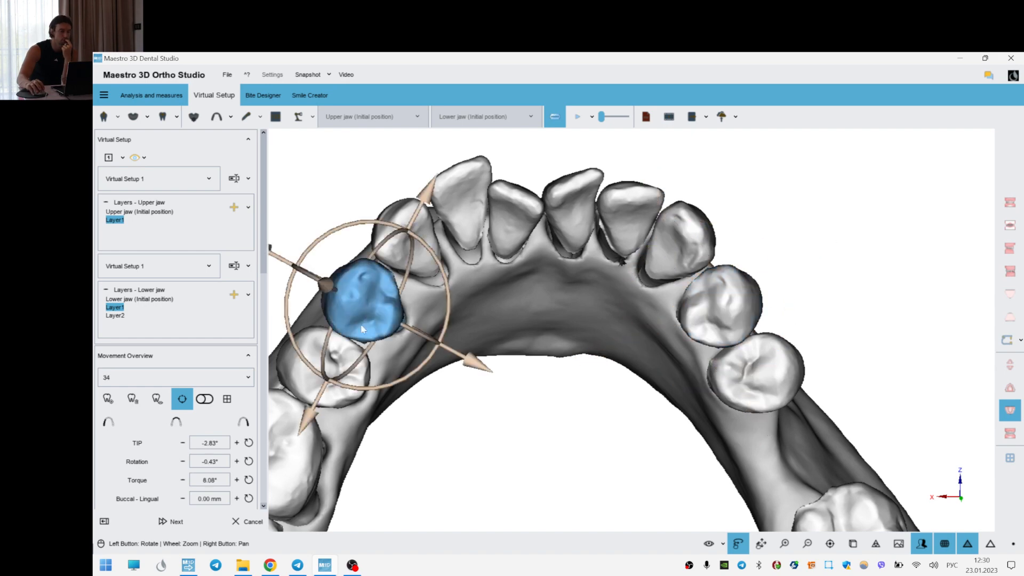
left_click(342, 362)
left_click_drag(374, 395, 418, 396)
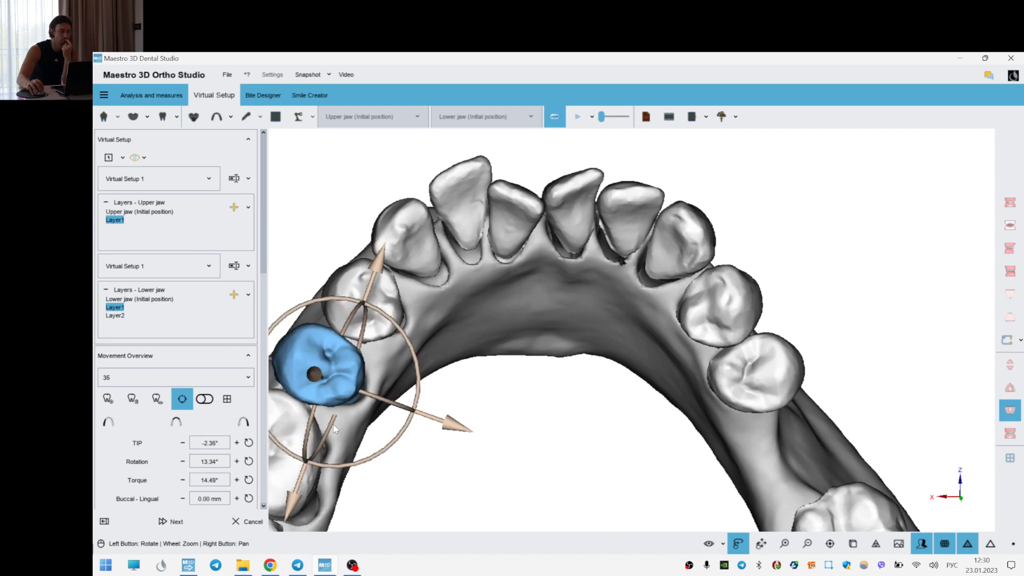
left_click_drag(329, 435, 346, 395)
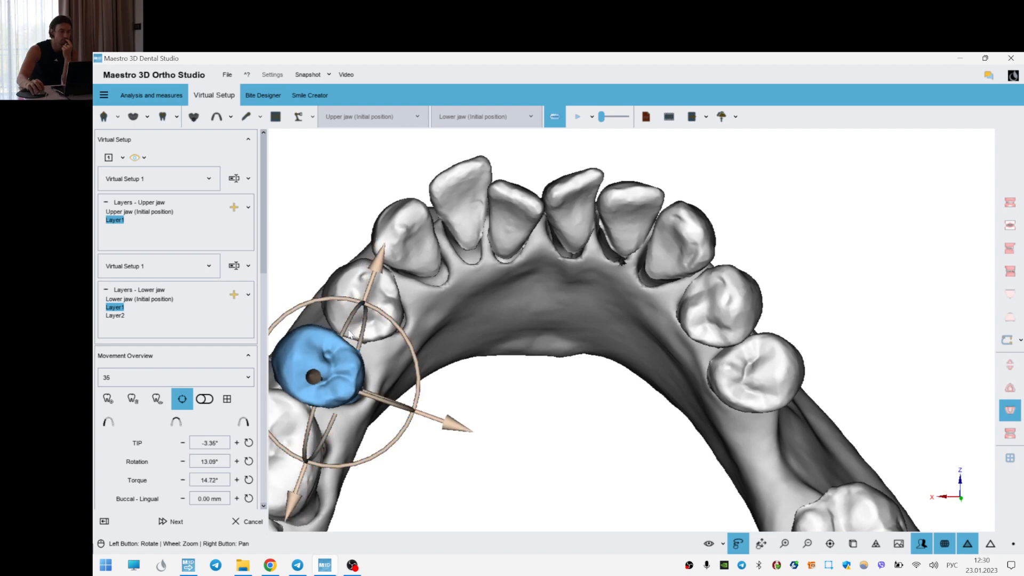
- Adjust the tip of lower premolar 34 beside canine 33
left_click(351, 335)
left_click_drag(329, 344, 328, 347)
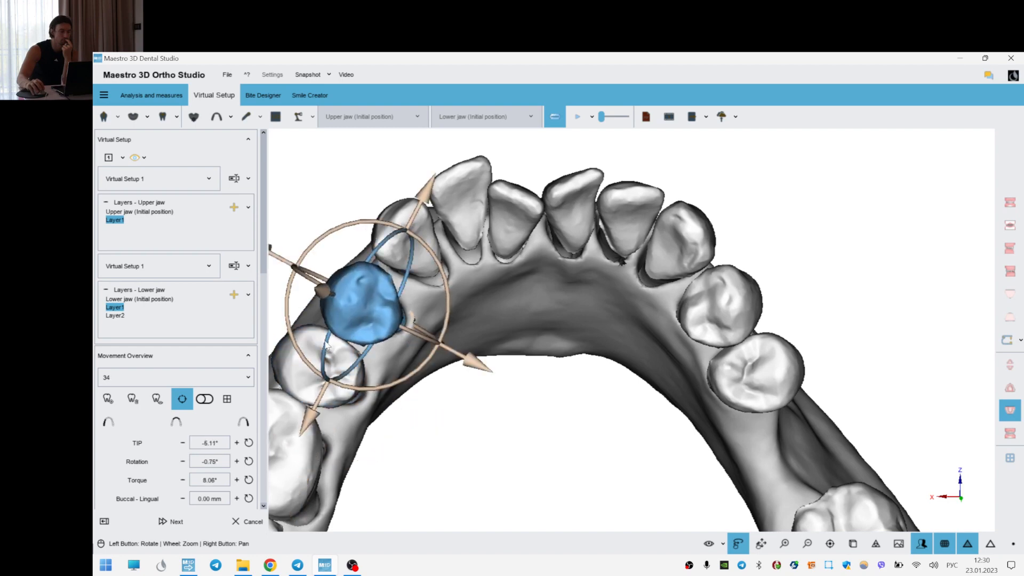
- Make Layer2 the active lower-jaw layer and reset the four lower premolars to their Layer1 positions
left_click(123, 318)
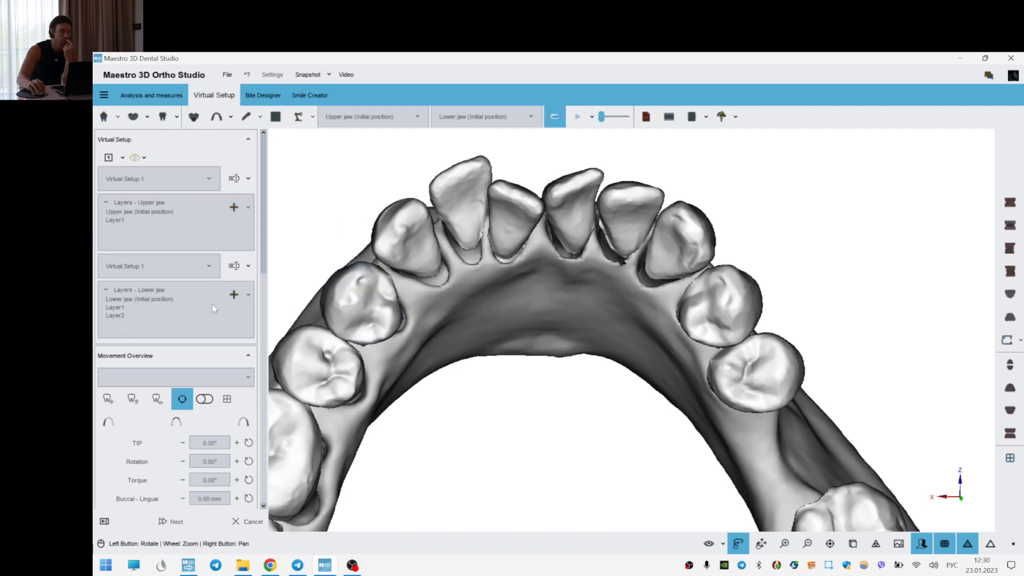
left_click(714, 329)
left_click(744, 375)
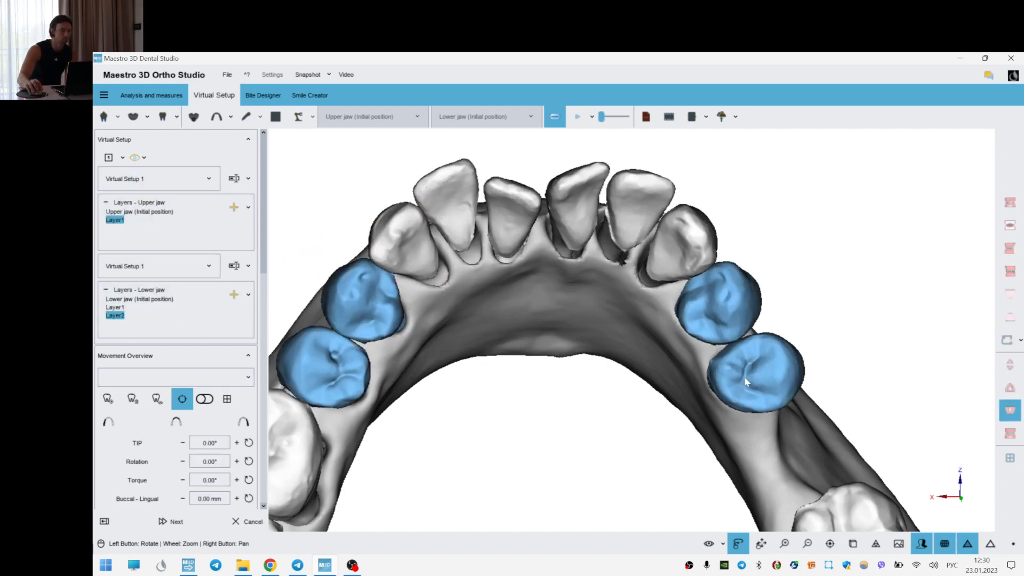
left_click(110, 400)
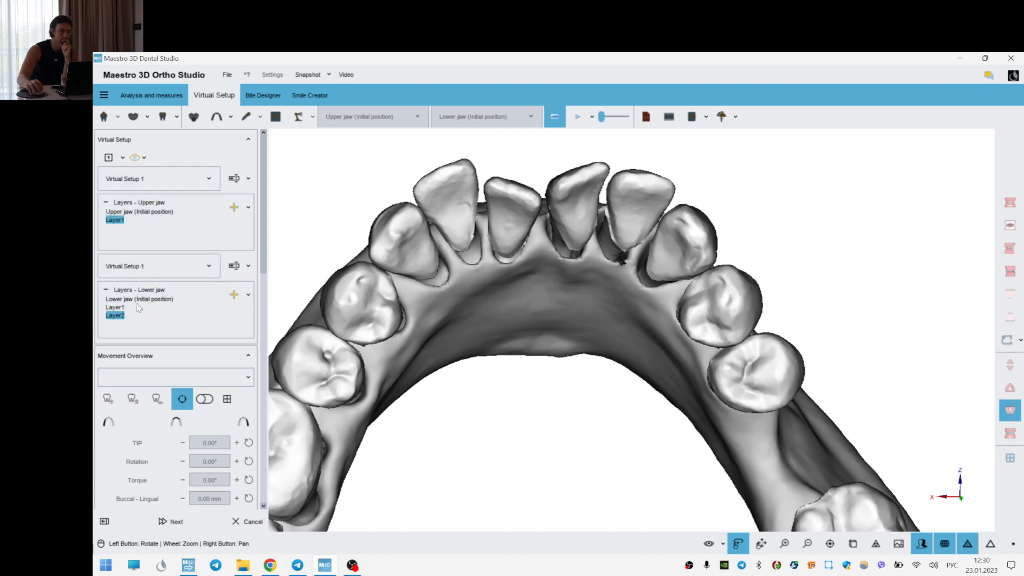
- Adjust lower canine 43 to about -7.64° tip, -1.01° rotation and 7.47° torque, and reposition lower canine 33
left_click(702, 253)
left_click_drag(784, 263, 784, 304)
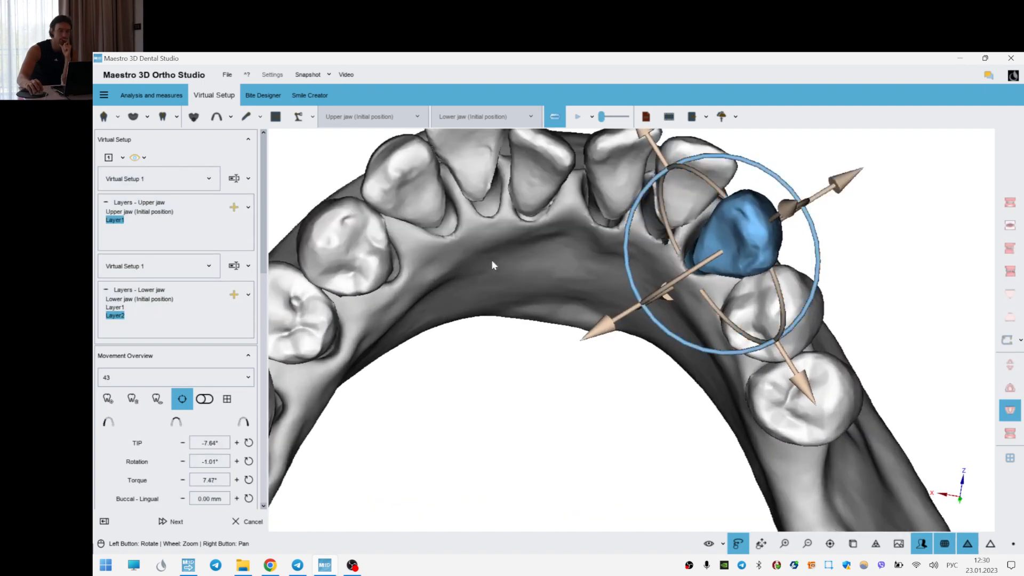
left_click(423, 206)
left_click_drag(603, 337, 623, 319)
right_click_drag(623, 319, 627, 366)
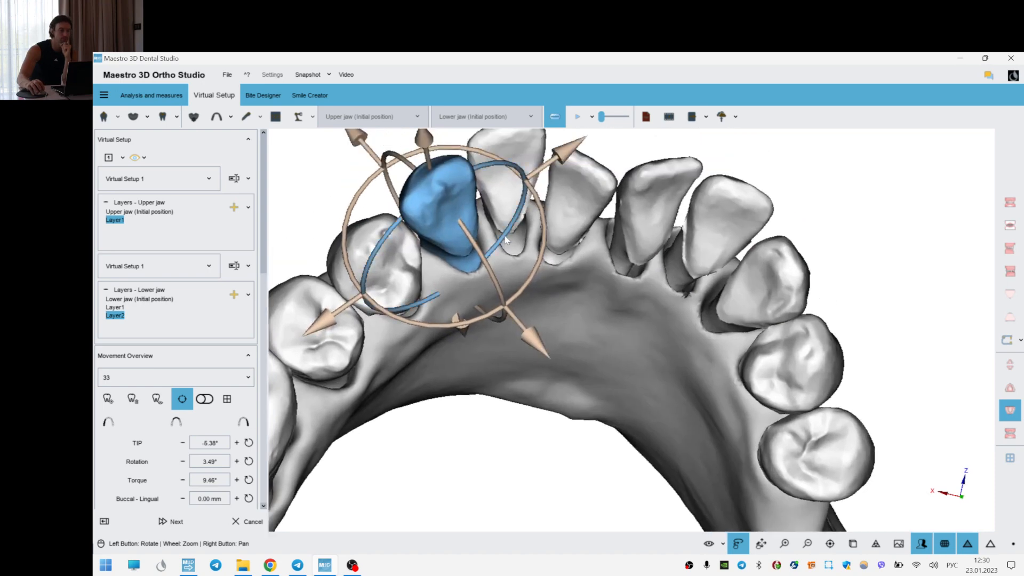
left_click_drag(500, 243, 501, 237)
left_click(542, 376)
mouse_move(543, 376)
left_mouse_down()
mouse_move(565, 338)
mouse_move(551, 377)
mouse_move(543, 367)
left_mouse_up()
- Display both jaws, examine the bite from the side and front, and return to showing only the lower jaw
left_click(1016, 432)
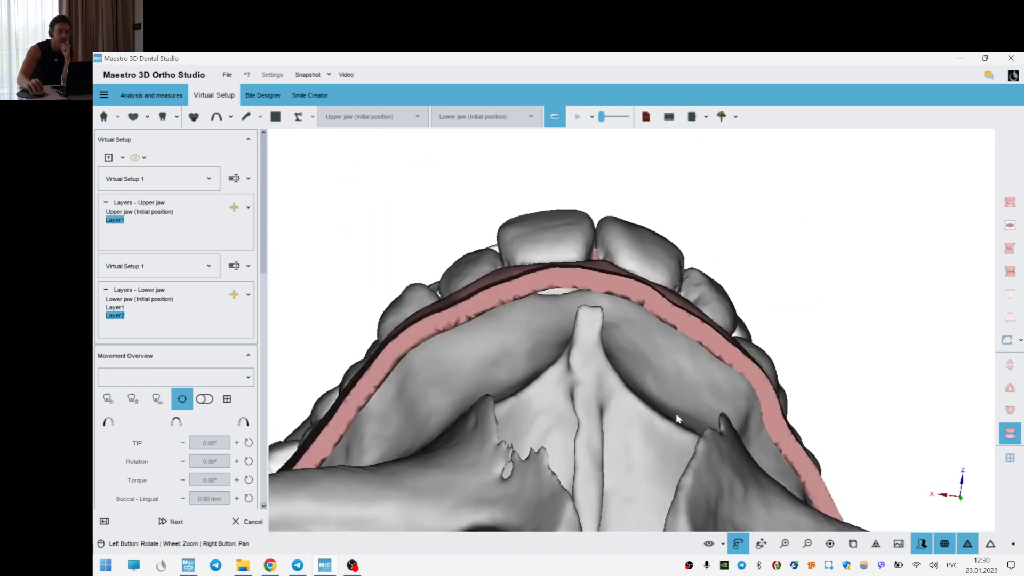
key("f")
left_click_drag(616, 386, 794, 374)
scroll(794, 374, "up", 3)
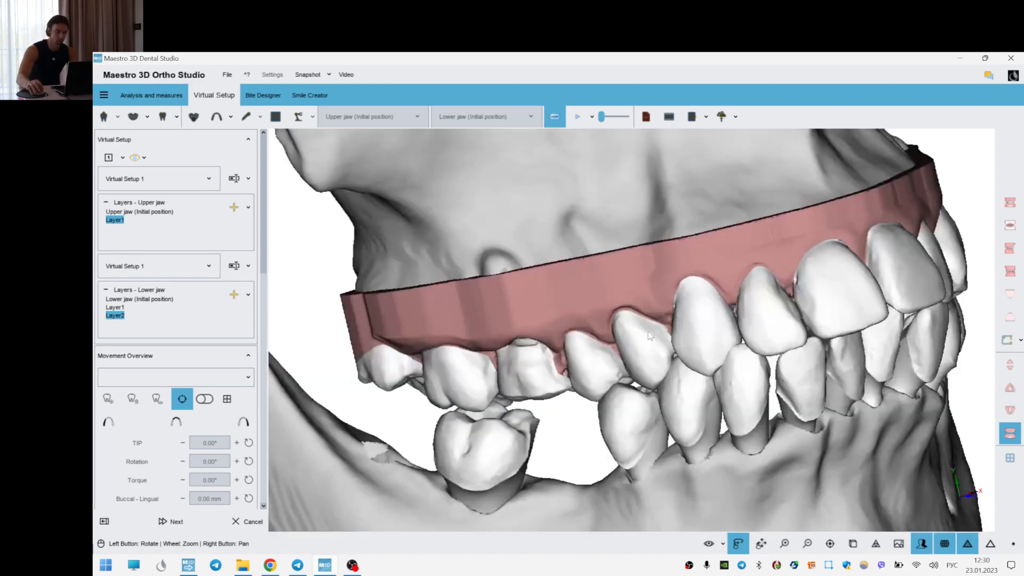
left_click_drag(698, 363, 637, 287)
left_click_drag(832, 299, 658, 362)
left_click(1009, 410)
left_click_drag(817, 368, 575, 351)
left_click_drag(628, 451, 852, 381)
- Add a new lower-jaw layer and adjust central incisor 31 to about -2.84° tip, -17.04° rotation and 7.42° torque
left_click(233, 299)
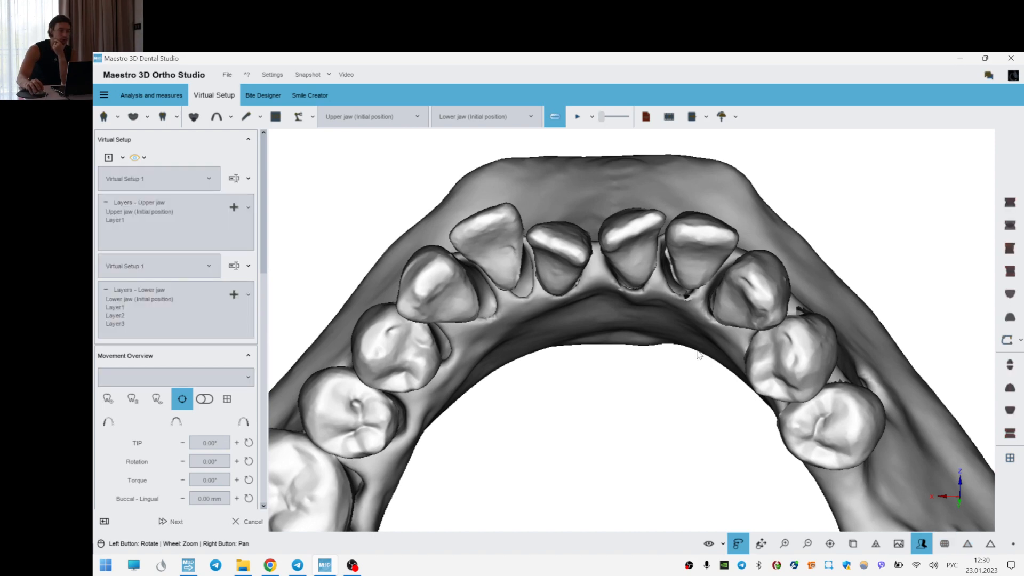
scroll(488, 250, "up", 5)
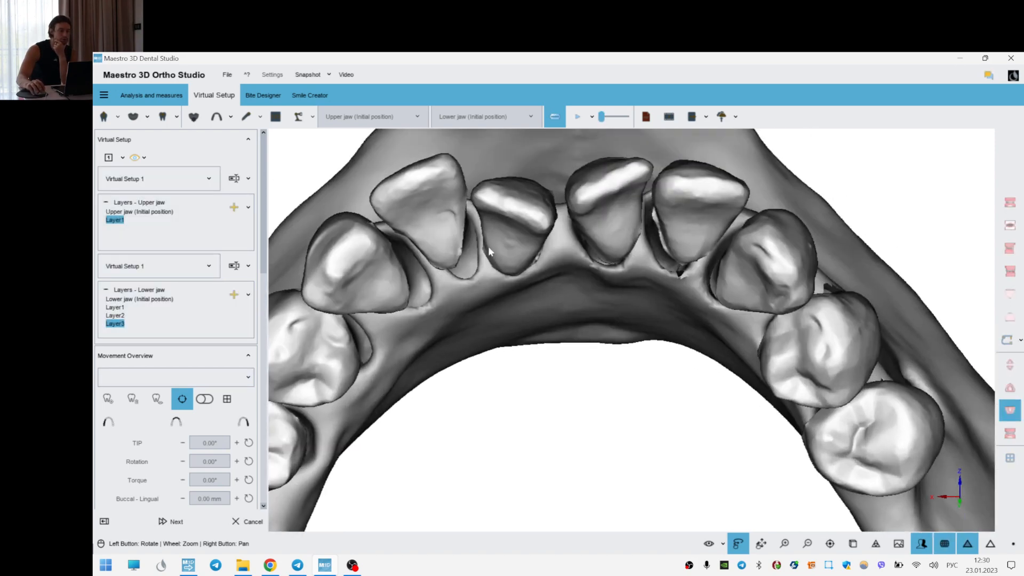
left_click(513, 240)
left_click_drag(610, 300, 628, 303)
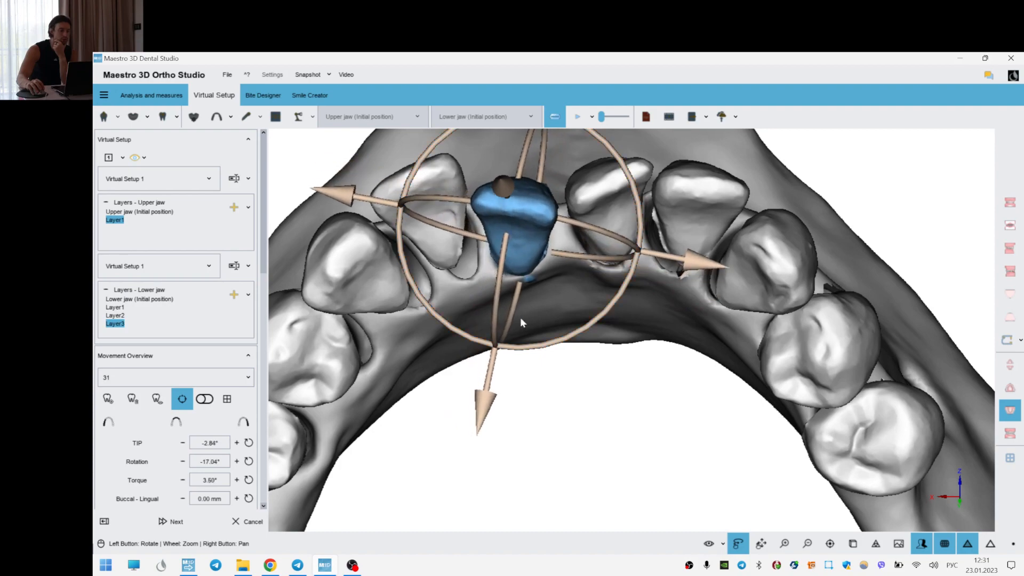
left_click_drag(509, 322, 511, 305)
left_click_drag(555, 430, 558, 379)
left_click_drag(513, 238, 584, 268)
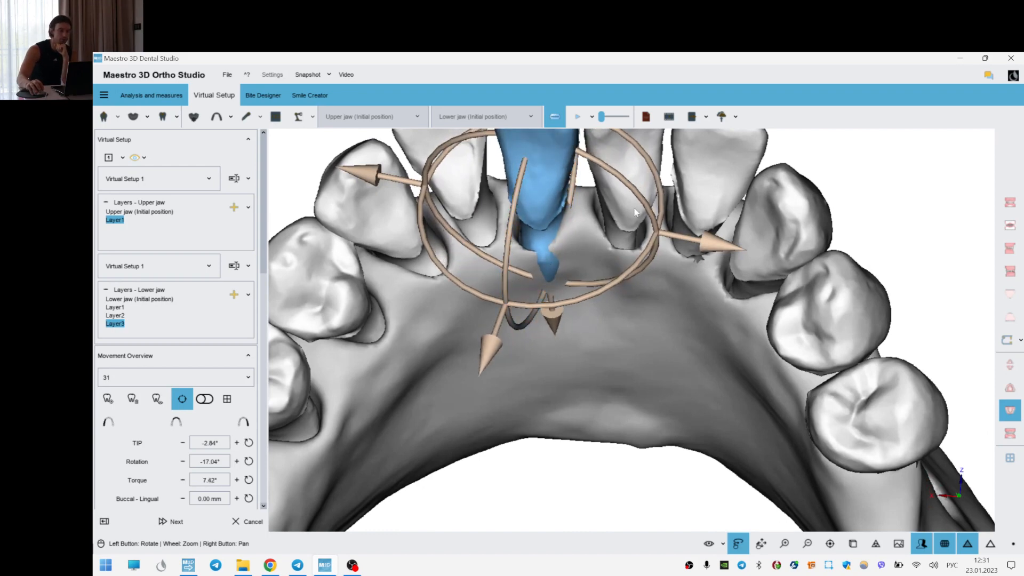
right_click(640, 256)
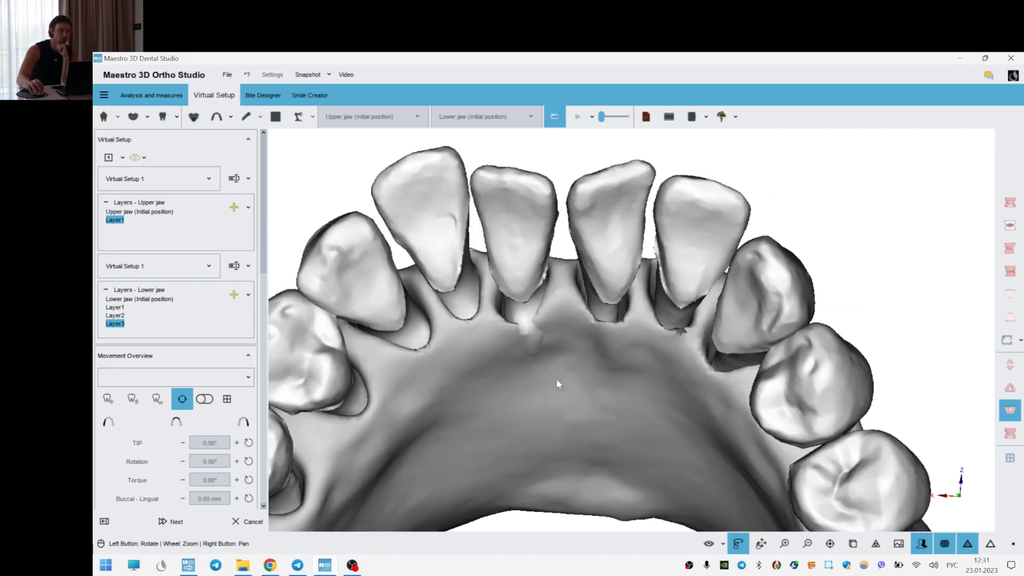
- Adjust lower central incisor 41 to about -4.80° tip, -15.64° rotation and 1.90° torque
left_click_drag(559, 384, 599, 251)
left_click(599, 251)
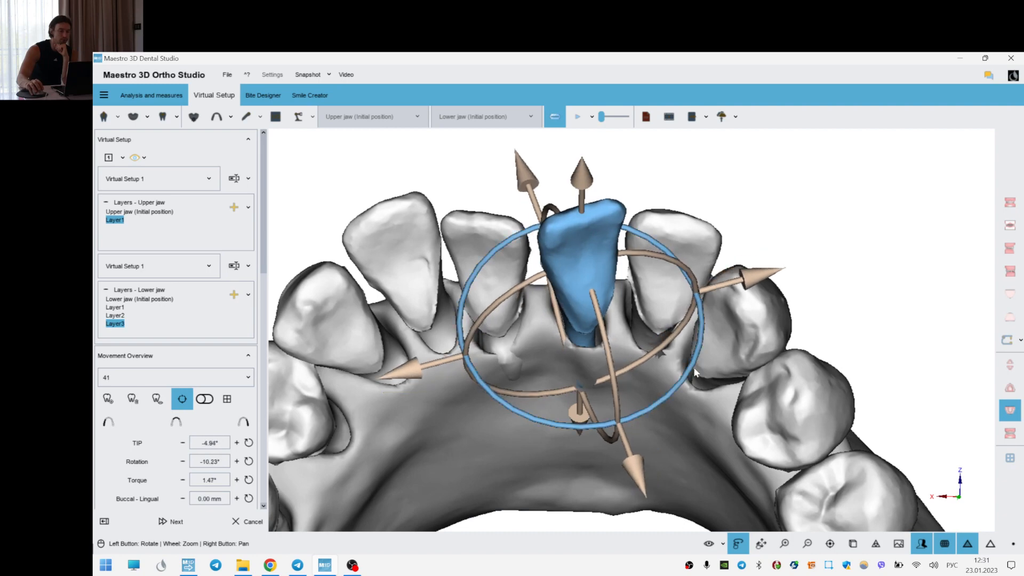
left_click_drag(693, 367, 645, 430)
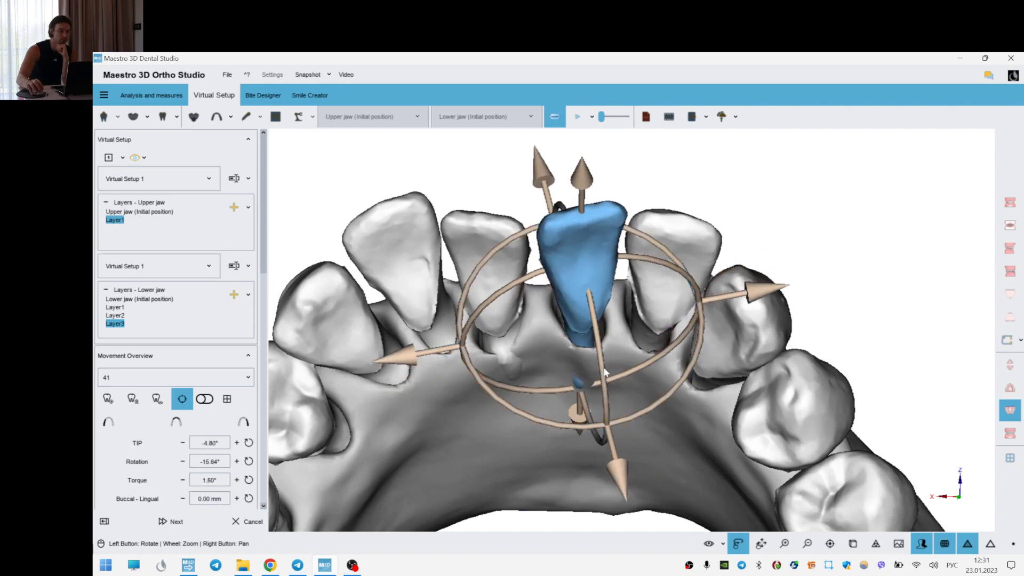
right_click(645, 430)
left_click_drag(578, 421, 562, 315)
left_click(611, 257)
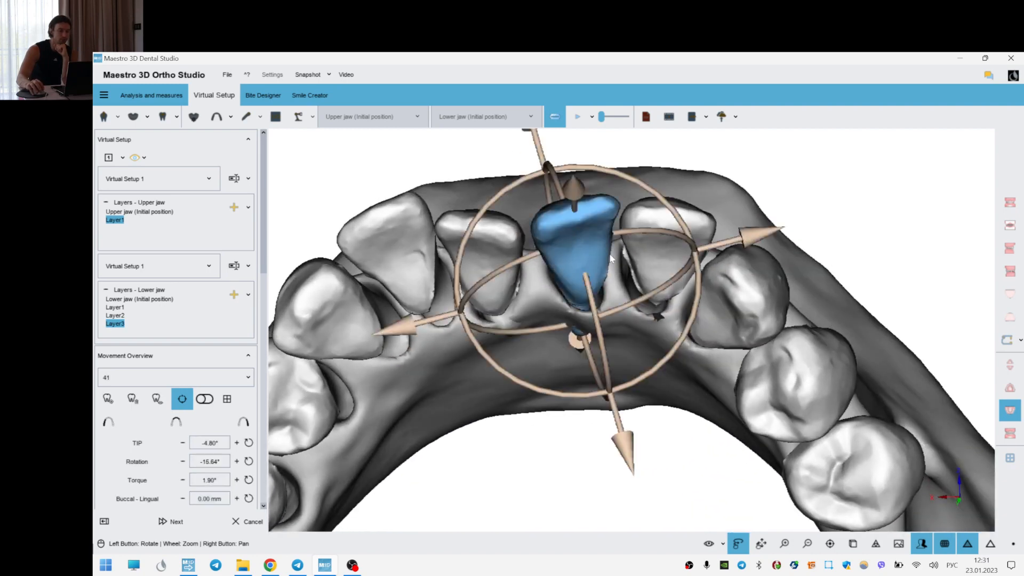
- Adjust lower lateral incisor 42 to about -8.68° tip, -11.66° rotation and 5.65° torque, and reposition lateral incisor 32
left_click(666, 245)
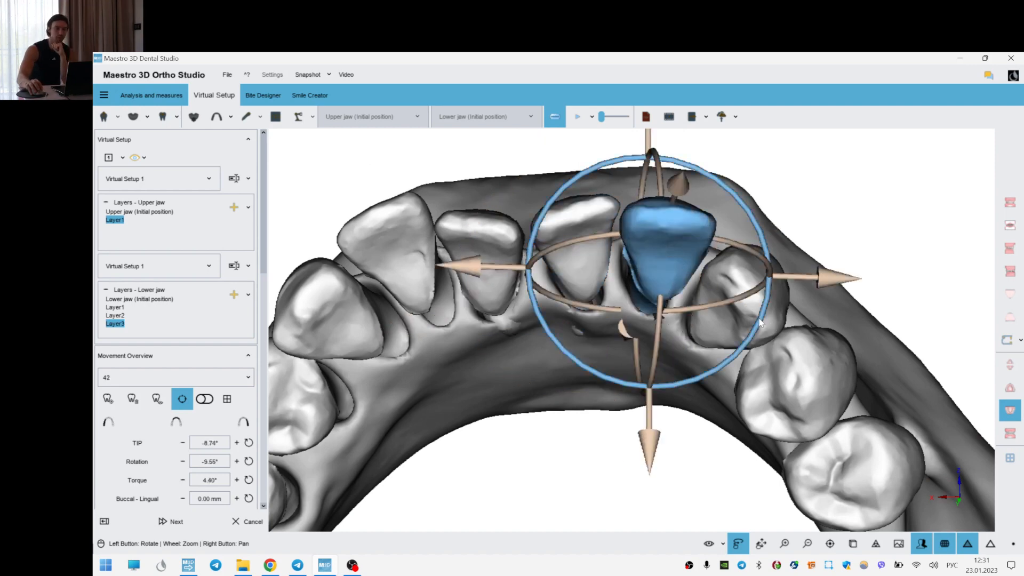
left_click_drag(755, 320, 753, 322)
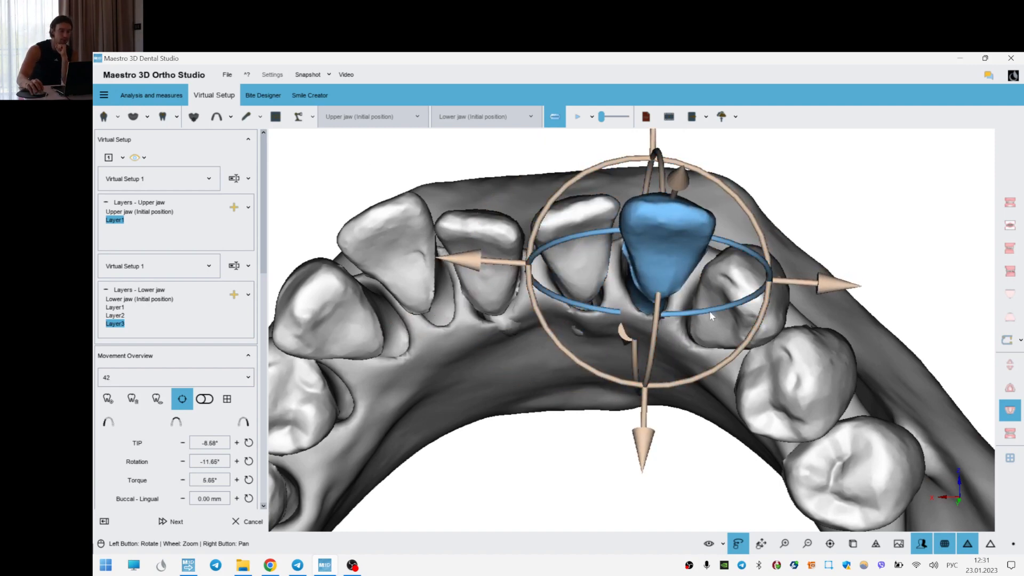
left_click(403, 261)
left_click_drag(584, 421, 596, 391)
left_click_drag(508, 318, 617, 310)
left_click(650, 389)
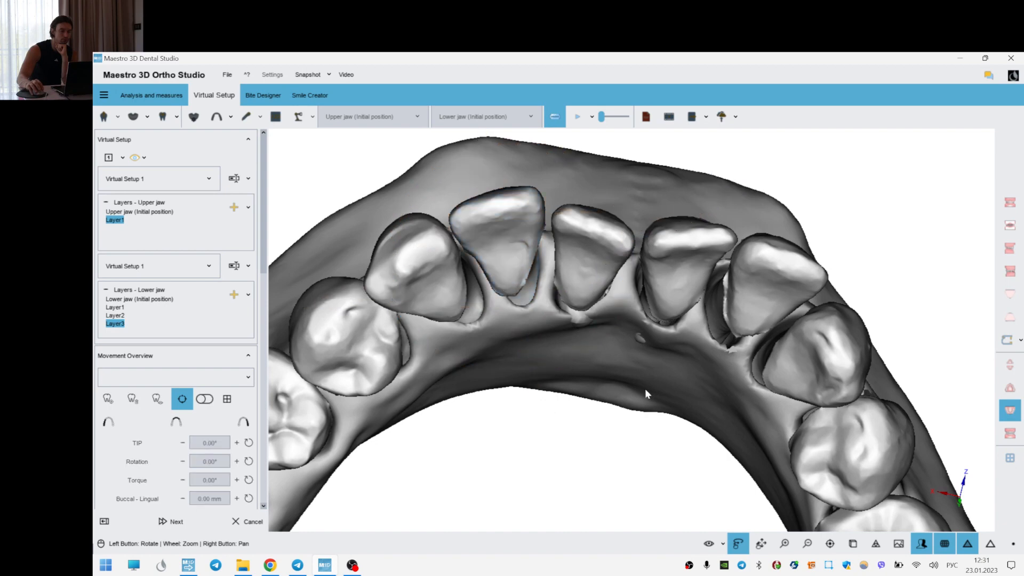
- Add another lower-jaw layer after Layer3 and adjust lateral incisor 32 to about -11.88° tip, 10.45° rotation and -2.76° torque
left_click_drag(650, 389, 581, 389)
left_click(116, 324)
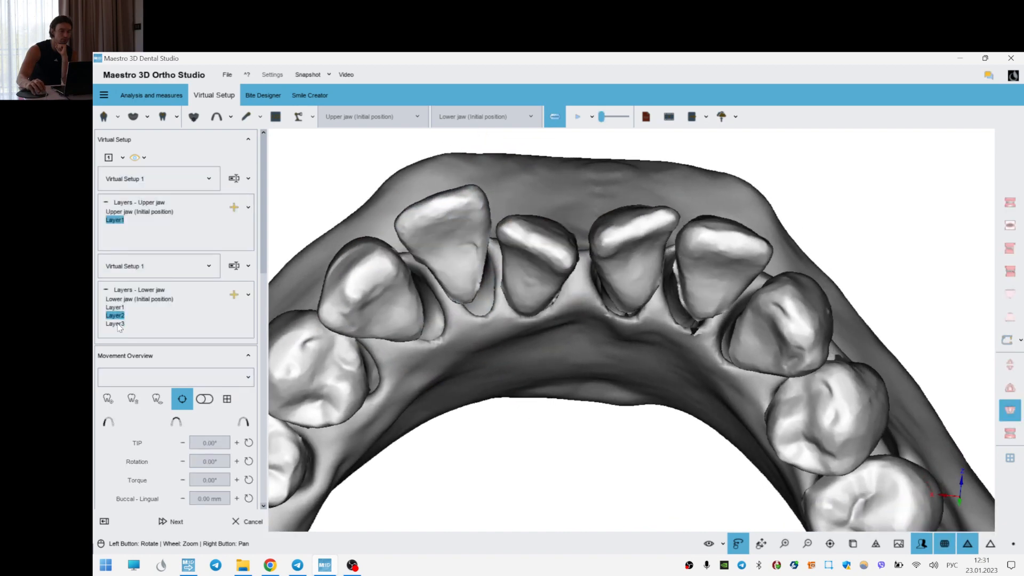
left_click_drag(453, 391, 469, 364)
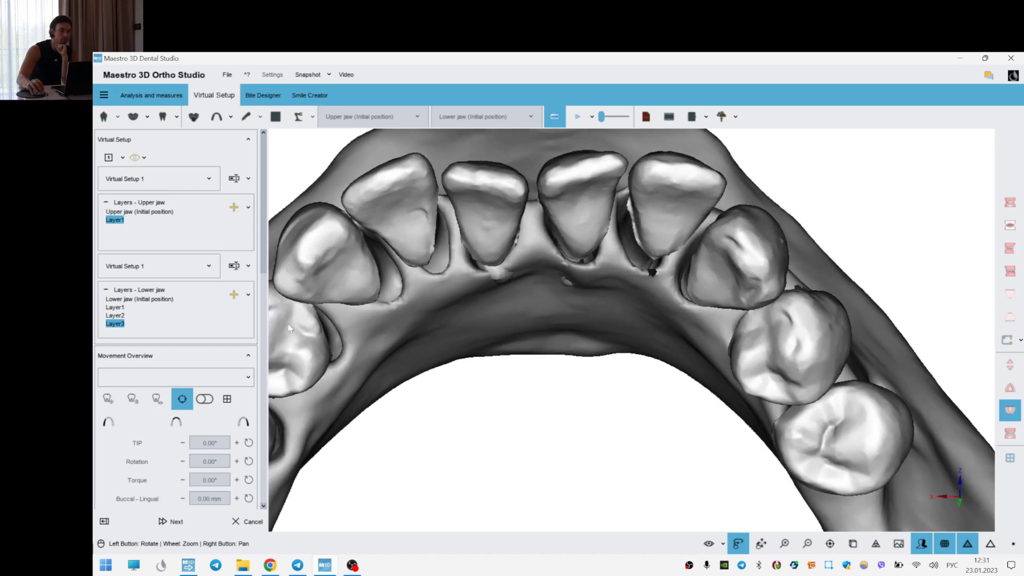
left_click(233, 296)
left_click(423, 234)
left_click_drag(423, 235, 551, 282)
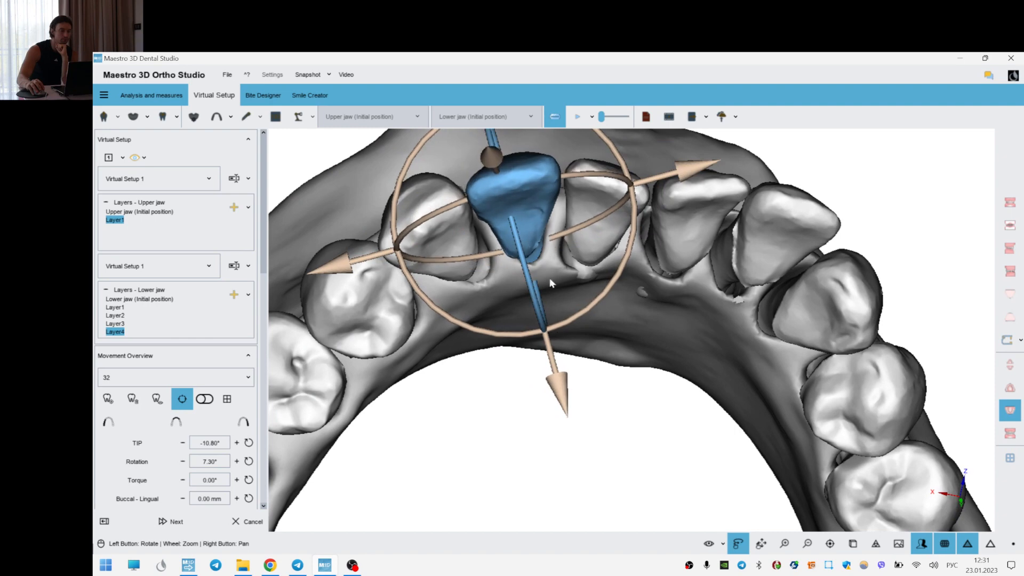
left_click_drag(590, 223, 598, 231)
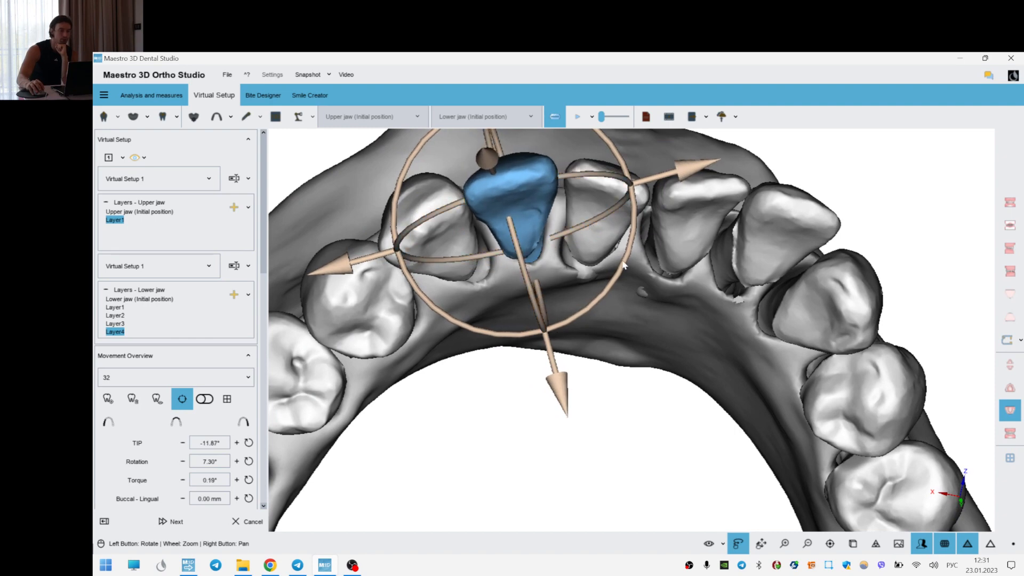
left_click_drag(623, 274, 515, 281)
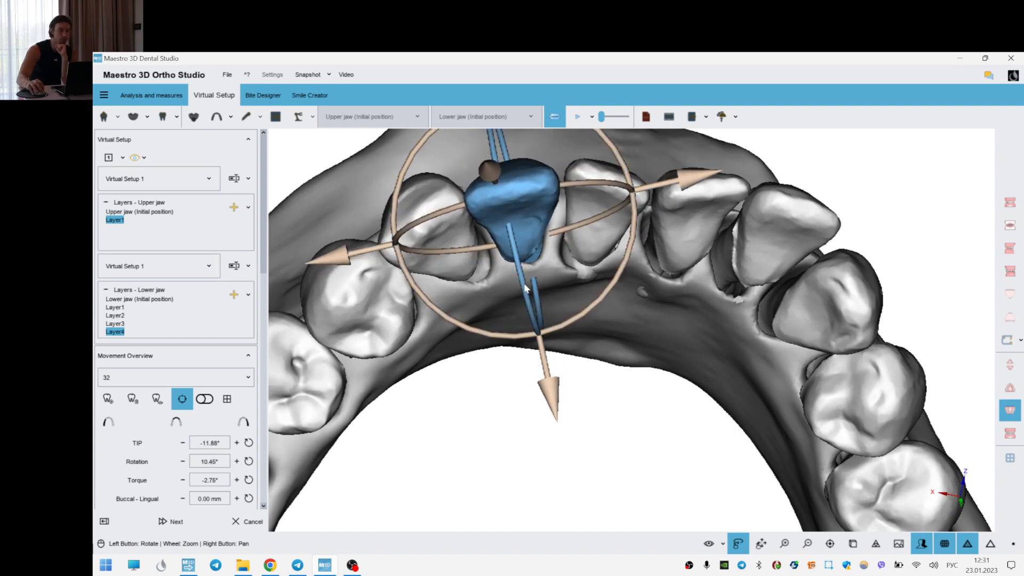
- Adjust incisor 31 to about -3.36° tip, -24.76° rotation and 7.33° torque, and incisor 32 to about -3.94° torque and -0.53 mm buccal-lingual
left_click(597, 214)
left_click_drag(656, 326, 667, 283)
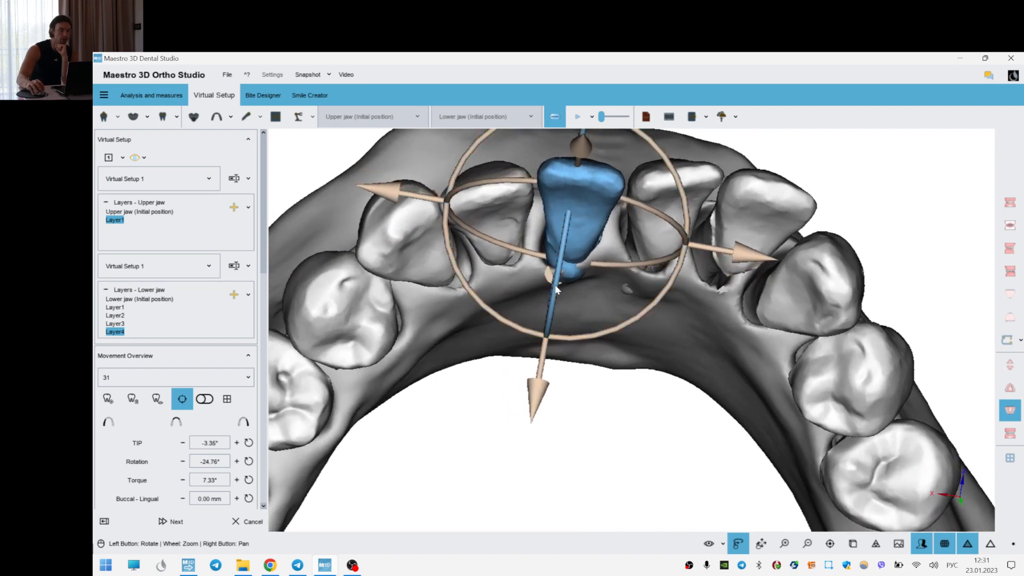
left_click(492, 205)
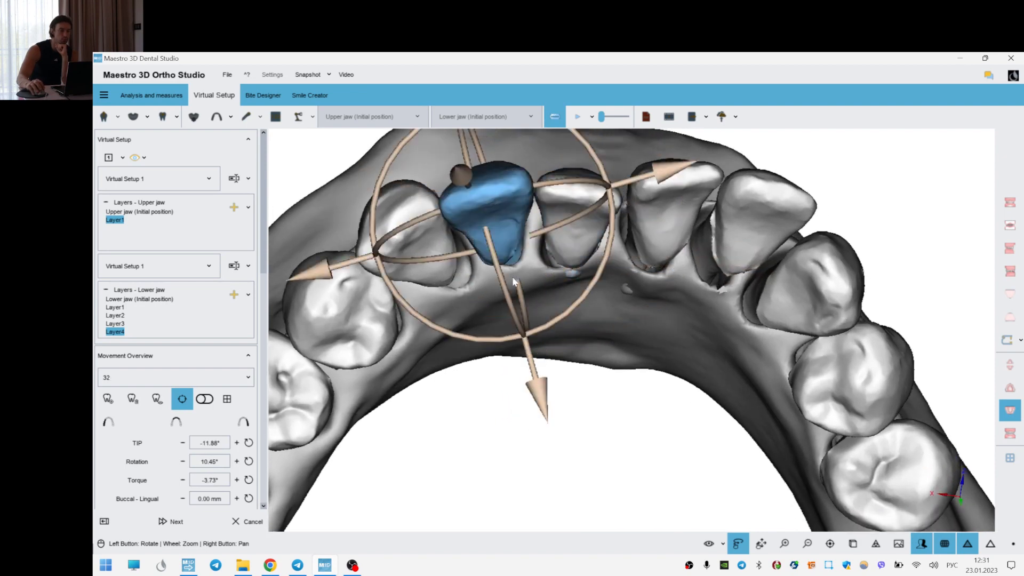
left_click_drag(520, 293, 524, 296)
left_click_drag(538, 398, 543, 405)
left_click_drag(526, 321, 527, 321)
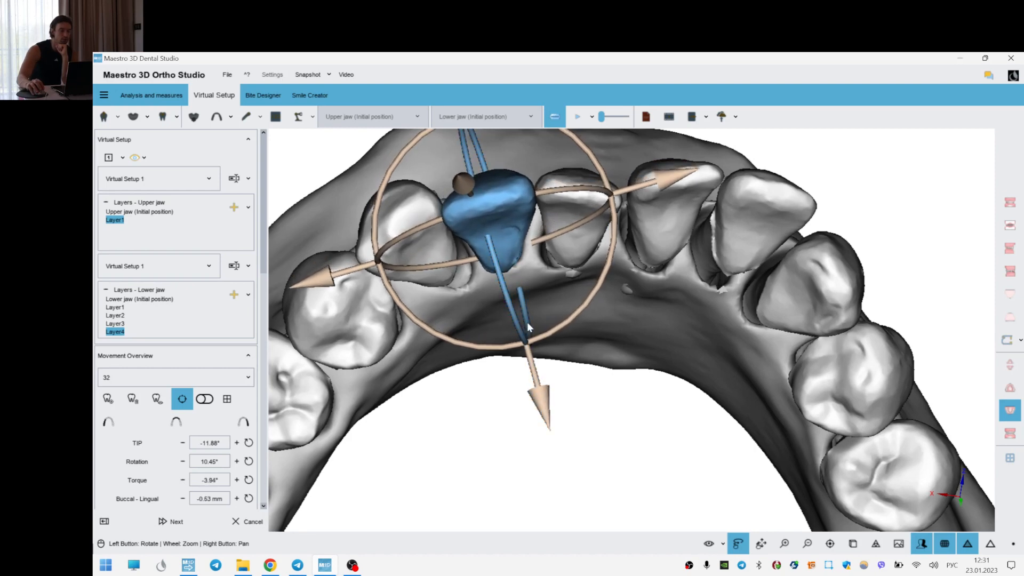
- Adjust incisor 41 to about -3.10° tip, -24.71° rotation and -1.75° torque, and incisor 31 to about -3.06° tip, -33.92° rotation and 0.13° torque
left_click(664, 206)
left_click_drag(710, 331, 642, 254)
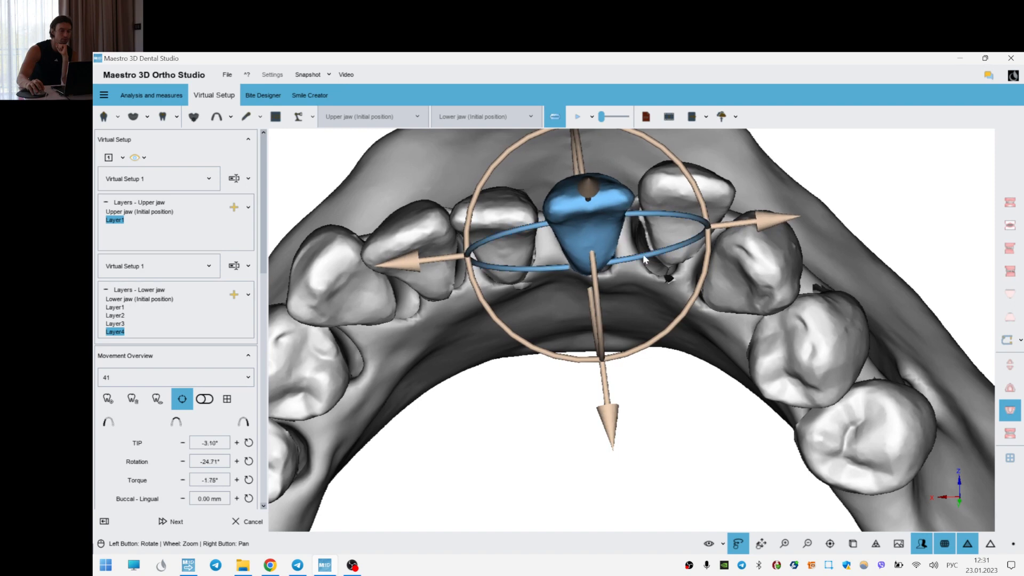
left_click(515, 231)
left_click_drag(616, 291, 531, 293)
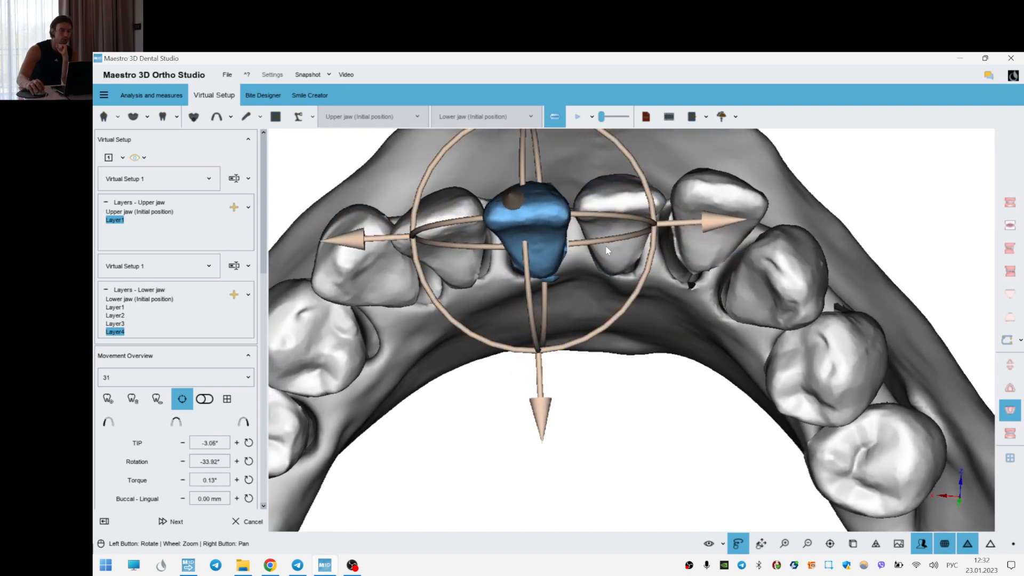
- Refine lower central incisor 41 to about -1.64° tip, -27.71° rotation and -3.28° torque
left_click(616, 235)
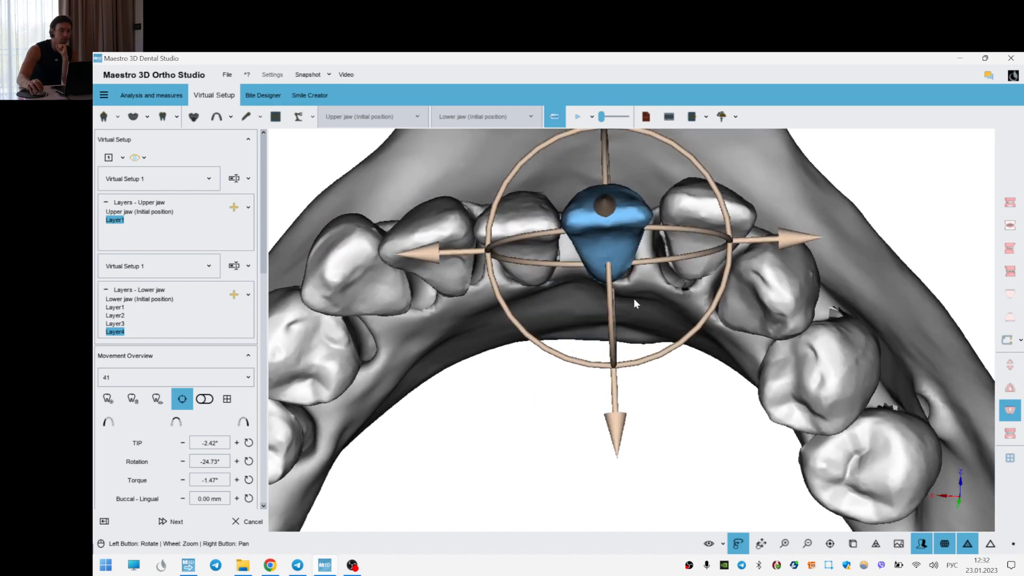
left_click_drag(614, 316, 676, 254)
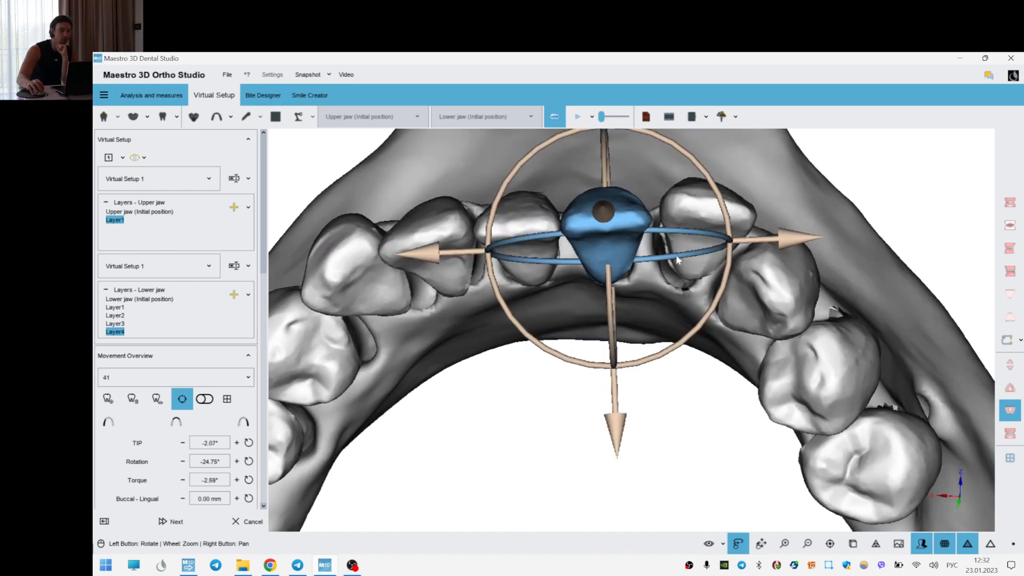
left_click_drag(701, 312, 685, 335)
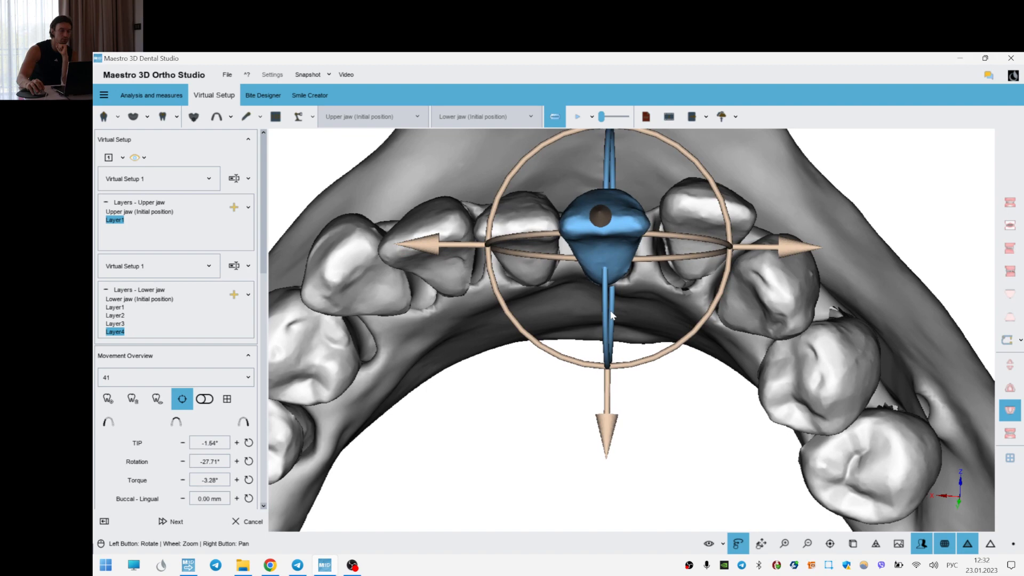
- Adjust lower lateral incisor 42 to about -7.39° tip, -18.38° rotation and -4.79° torque, and compare Layer4 with Layer3
left_click(709, 225)
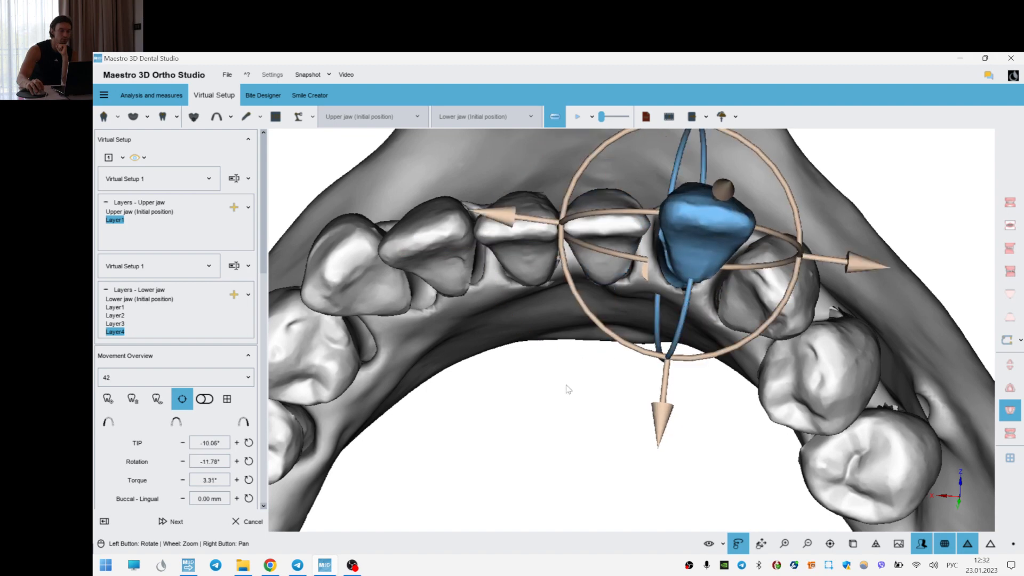
left_click_drag(741, 270, 672, 318)
left_click_drag(756, 264, 746, 267)
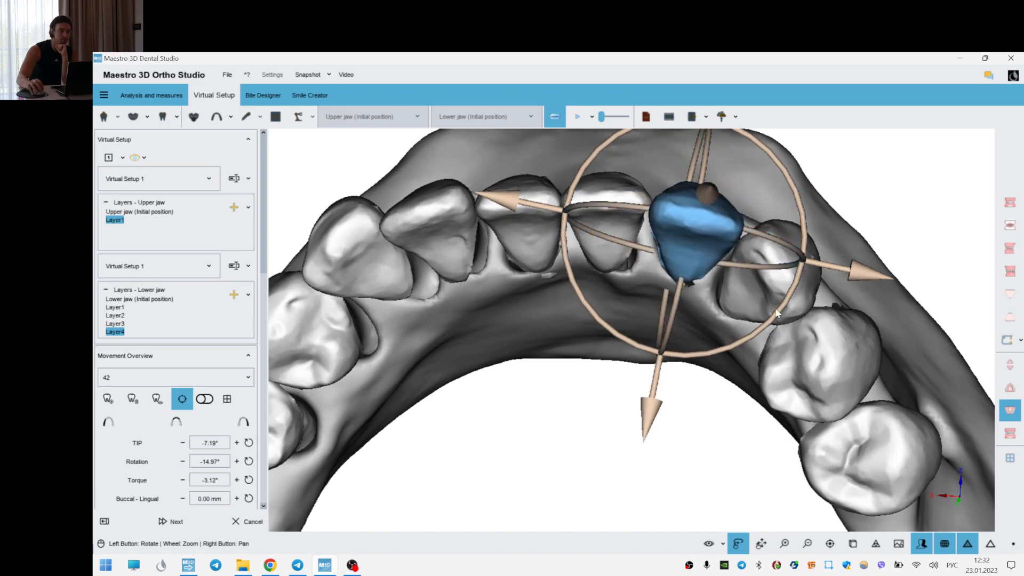
left_click_drag(667, 309, 667, 311)
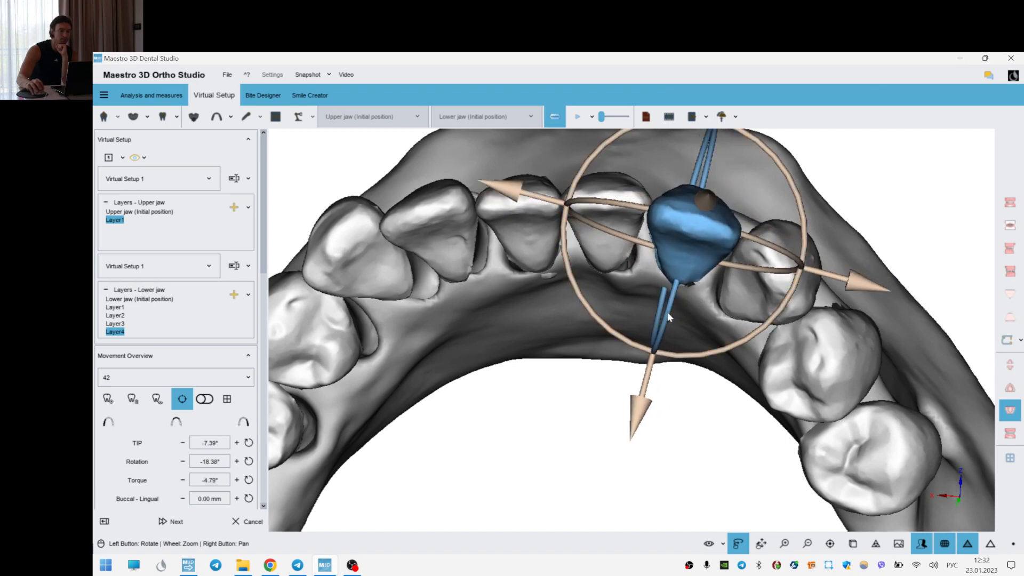
left_click(119, 332)
left_click(119, 333)
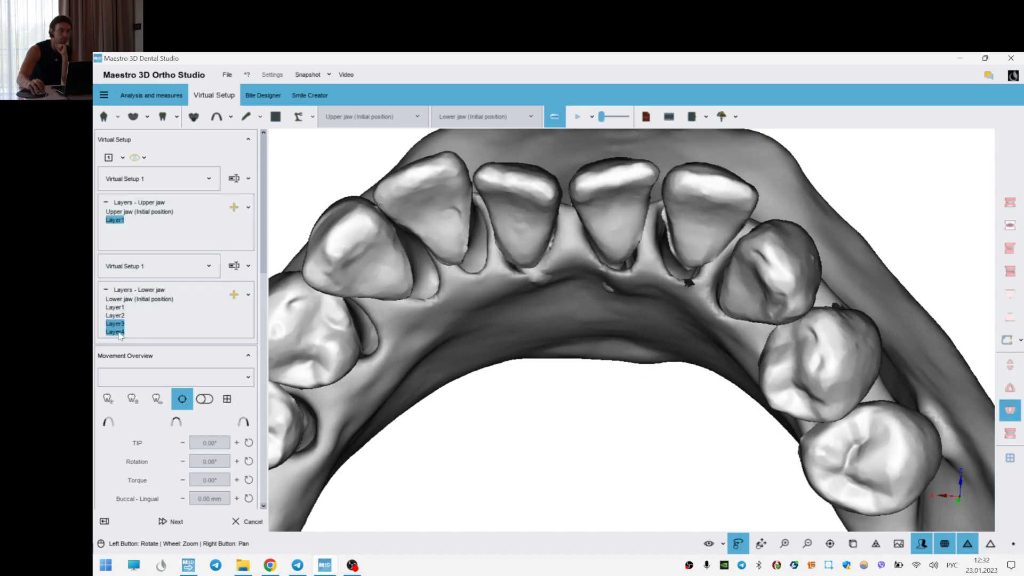
- Show Layer4 of the lower jaw and examine its lower incisor alignment against Layer3
left_click(119, 332)
left_click(118, 333)
mouse_move(573, 328)
left_mouse_down()
mouse_move(568, 336)
mouse_move(578, 330)
left_mouse_up()
left_click(469, 224)
left_click_drag(590, 375, 479, 285)
left_click(616, 346)
left_click_drag(613, 345, 586, 342)
left_click_drag(589, 302, 605, 298)
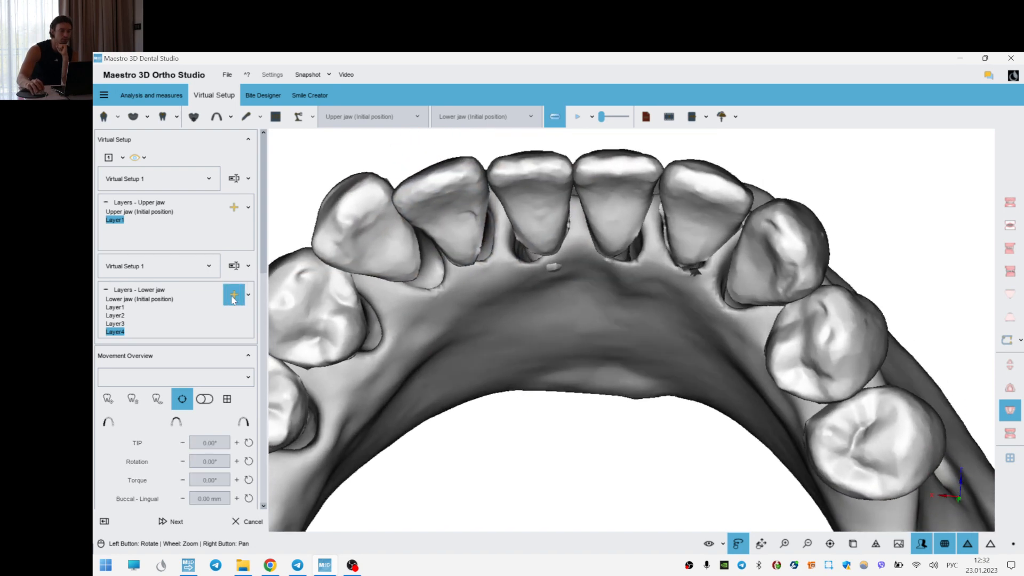
- Adjust lower lateral incisor 32 in Layer4 to about -10.76° tip, 10.40° rotation and -2.69° torque
left_click_drag(699, 397, 406, 245)
left_click(398, 232)
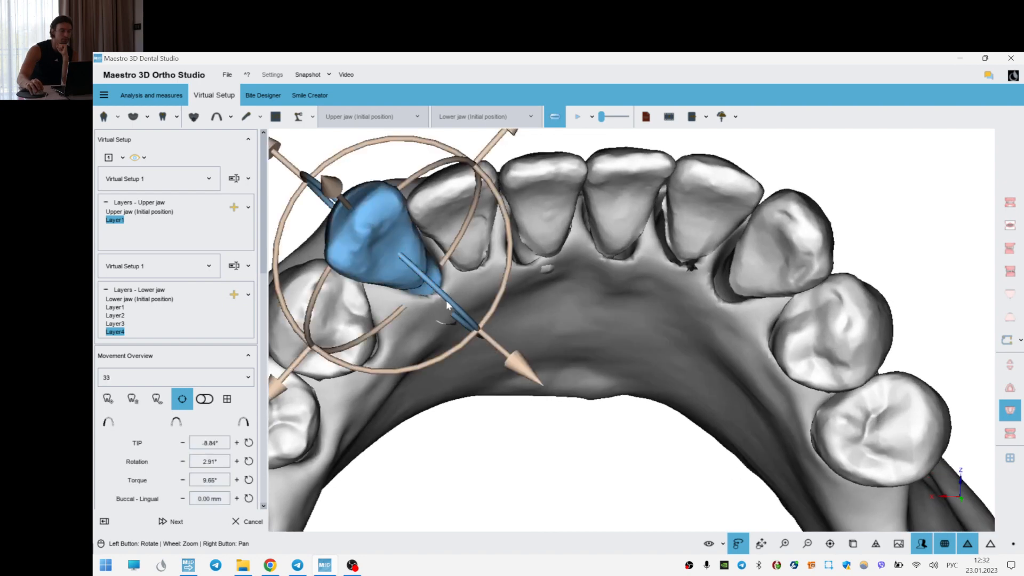
left_click(461, 232)
left_click_drag(482, 290, 478, 284)
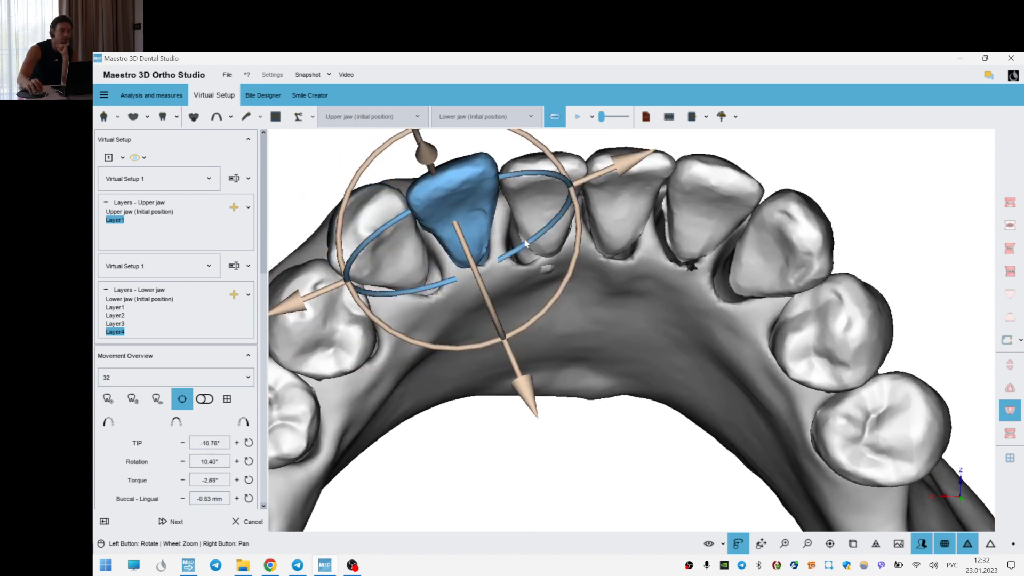
- Adjust incisor 31 to about -2.20° tip, -27.01° rotation and 2.70° torque, and incisor 41 to about -1.44° tip, -26.20° rotation and -3.24° torque
left_click(546, 200)
left_click(704, 381)
left_click_drag(730, 404, 521, 243)
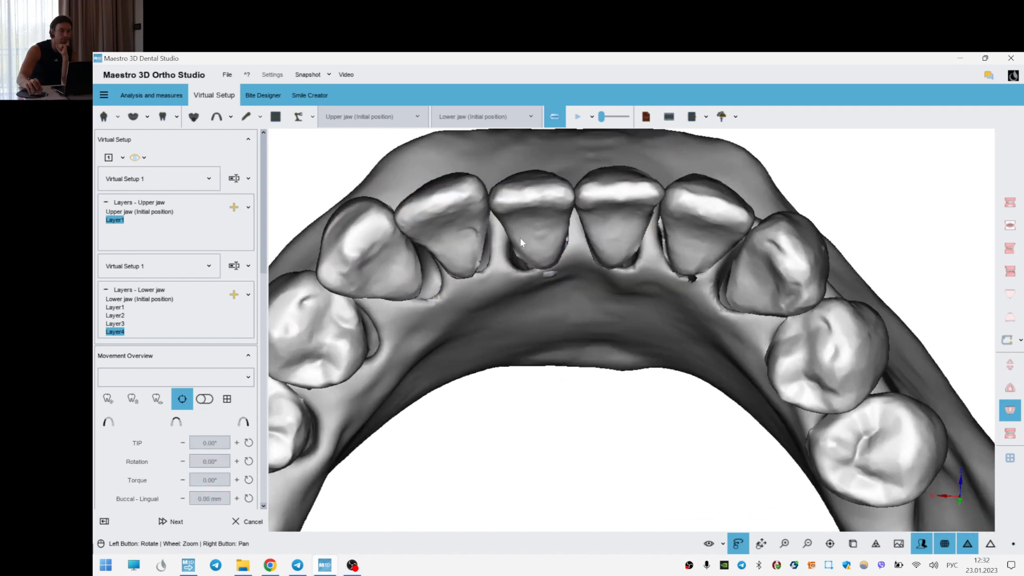
left_click(547, 274)
left_click_drag(538, 288, 538, 281)
mouse_move(626, 297)
left_mouse_down()
mouse_move(617, 311)
mouse_move(621, 293)
left_mouse_up()
left_click(637, 201)
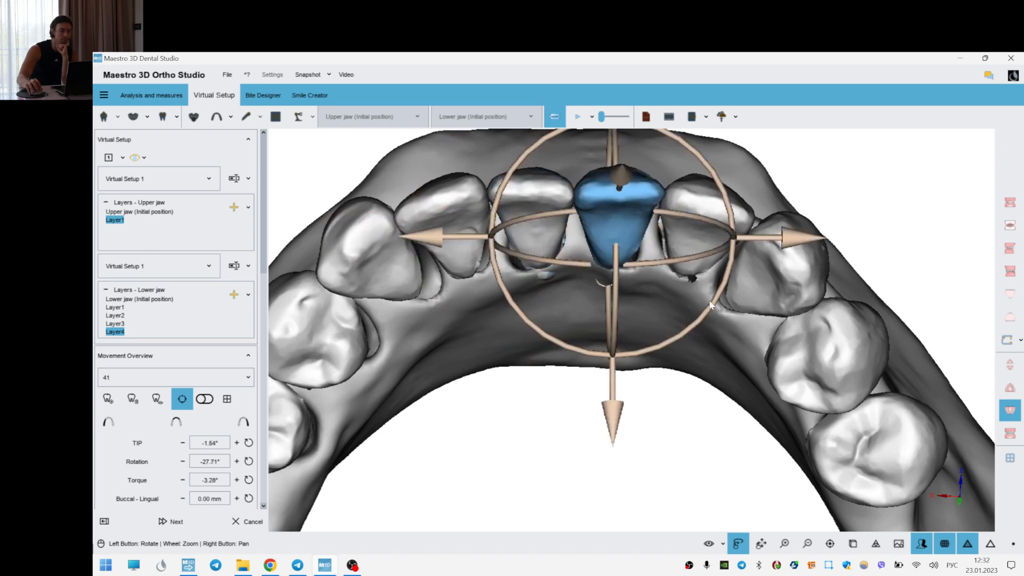
left_click_drag(711, 301, 721, 297)
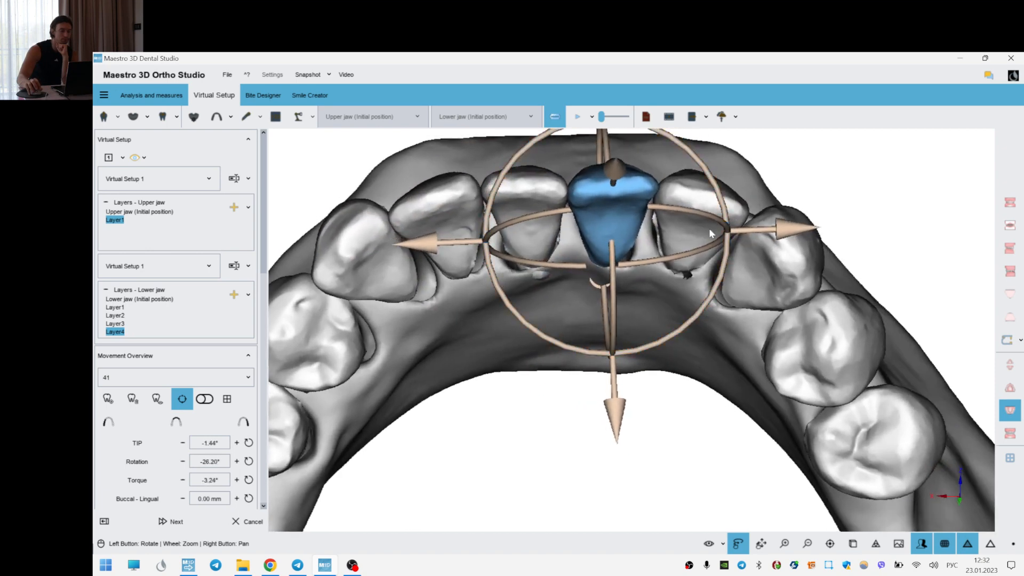
- Adjust lateral incisor 42 to about -8.42° tip and 0.15° torque, and incisor 41 to about -2.18° tip and -3.56° torque
left_click(708, 229)
left_click_drag(638, 325, 716, 264)
left_click(856, 142)
right_click_drag(741, 270, 802, 235)
left_click(640, 165)
right_click_drag(717, 296, 677, 366)
left_click_drag(662, 293, 667, 291)
- Examine the positions of incisors 31 and 32 and the overall lower arch shape in Layer4
left_click(506, 251)
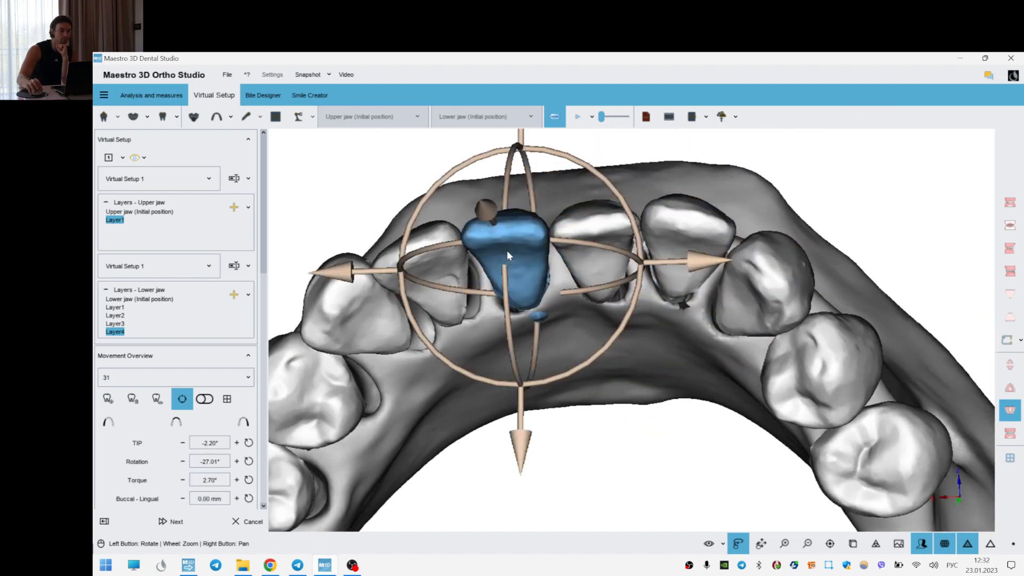
right_click(769, 406)
left_click_drag(633, 436, 527, 391)
left_click(508, 272)
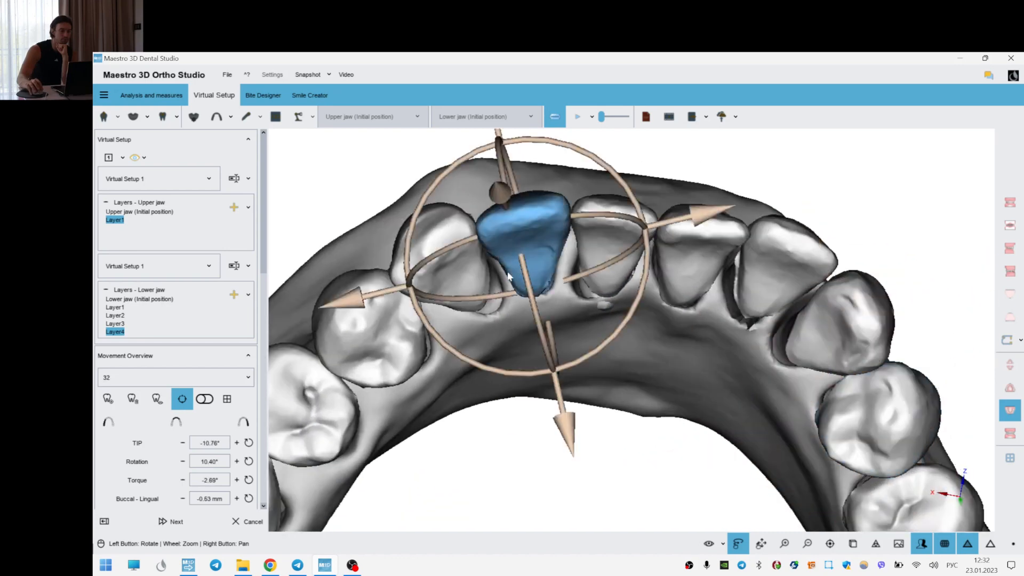
right_click_drag(608, 416, 606, 391)
right_click(607, 390)
left_click(604, 394)
scroll(587, 432, "down", 3)
right_click_drag(587, 432, 571, 373)
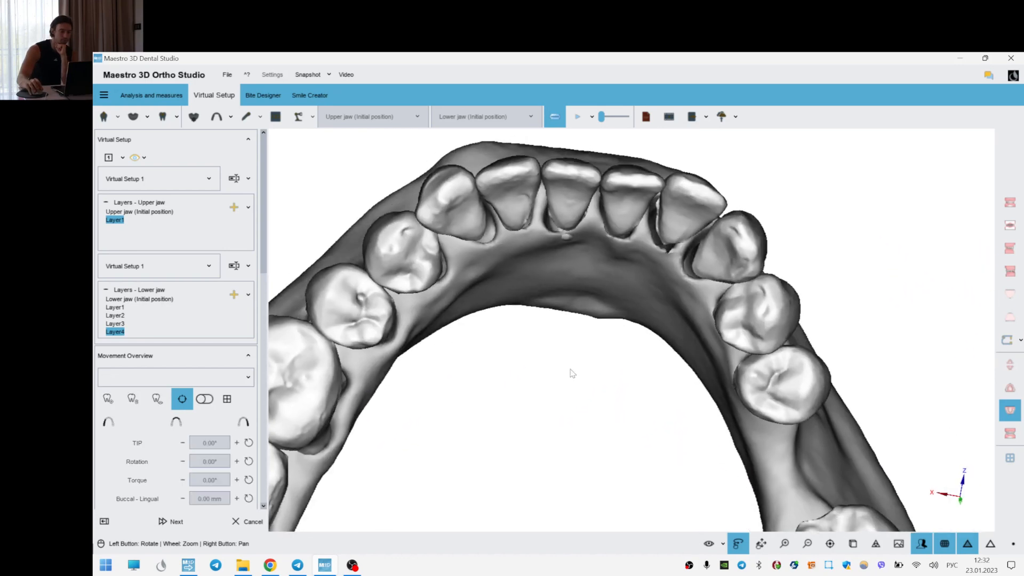
- Adjust the torque of lower lateral incisor 32 to about -1.13° and check the arch
left_click(512, 199)
left_click_drag(519, 258, 517, 253)
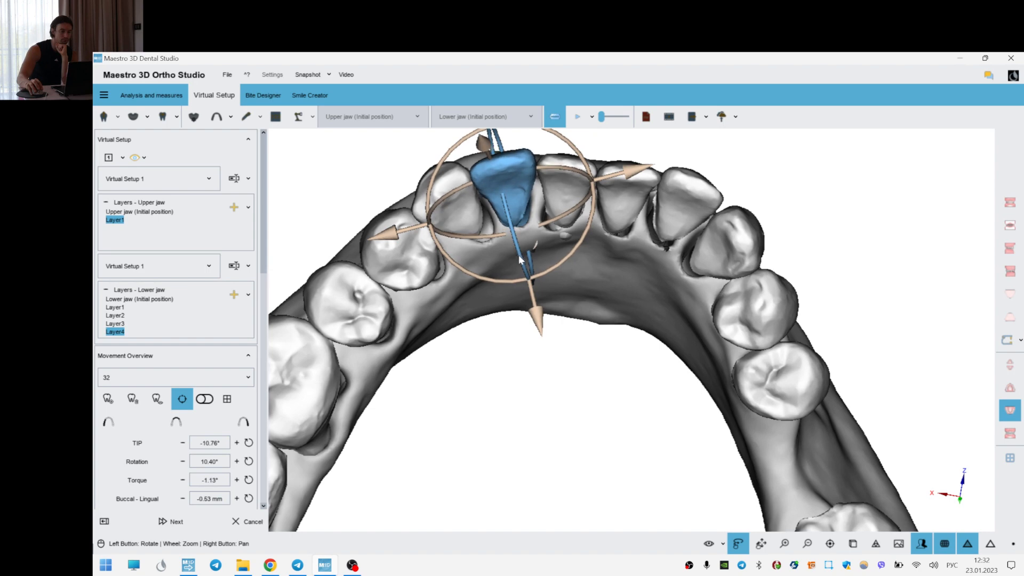
right_click(578, 245)
right_click_drag(578, 262, 548, 291)
left_click_drag(548, 291, 535, 294)
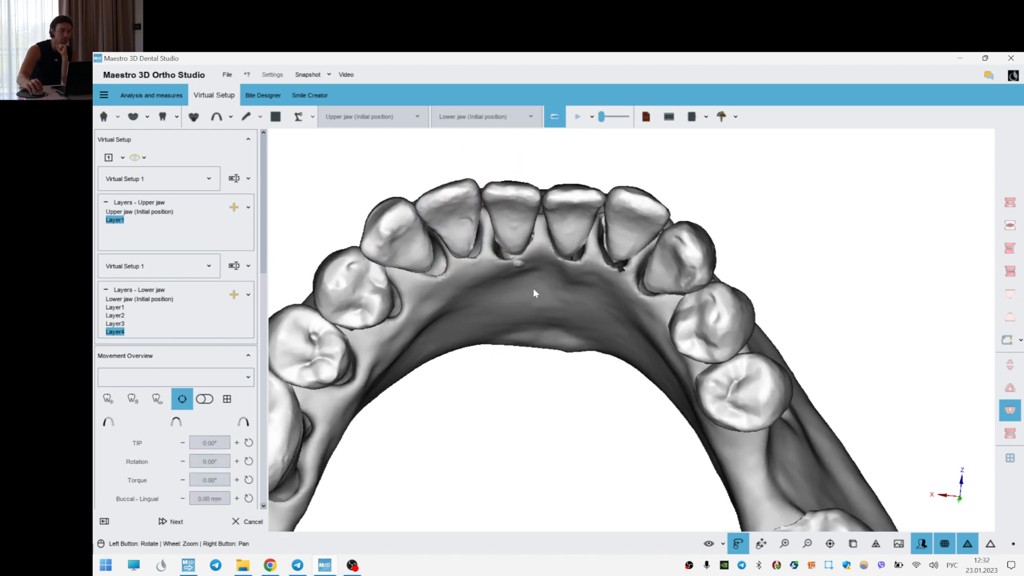
- Compare incisors 31 and 41 across Layer3, Layer1 and Layer2 of the lower jaw
left_click(119, 315)
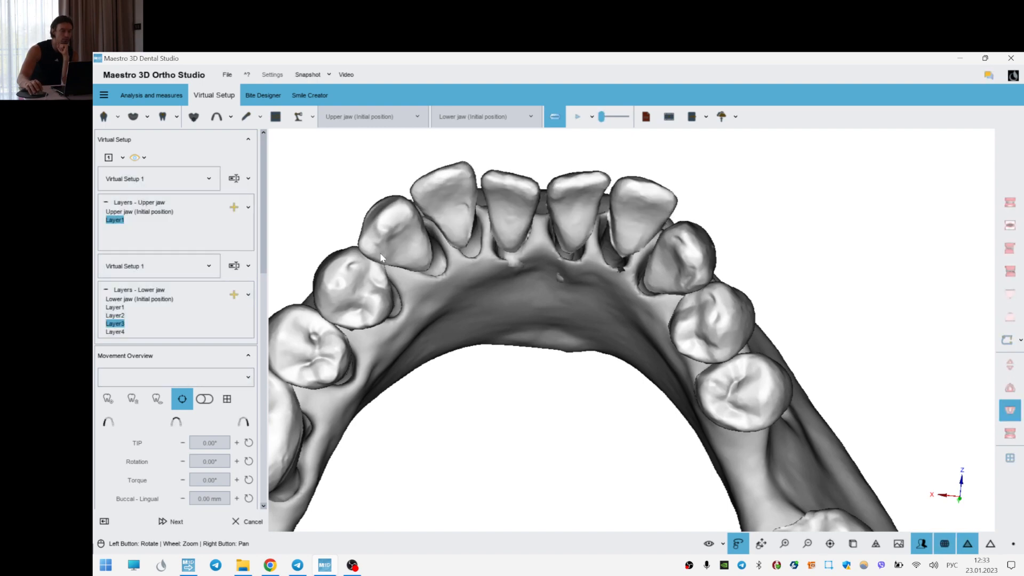
left_click_drag(490, 208, 511, 201)
left_click(507, 201)
left_click(534, 215)
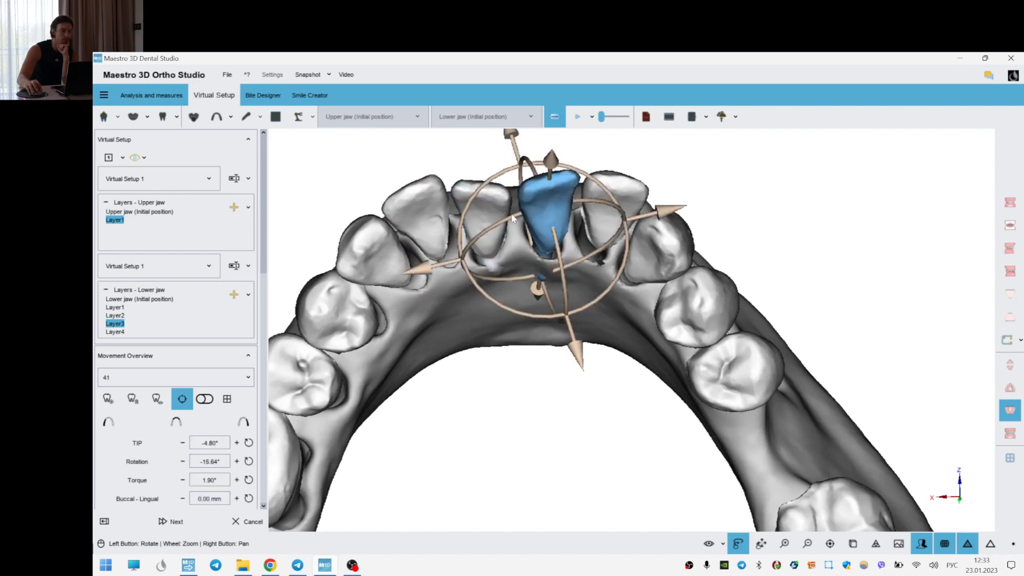
left_click(115, 307)
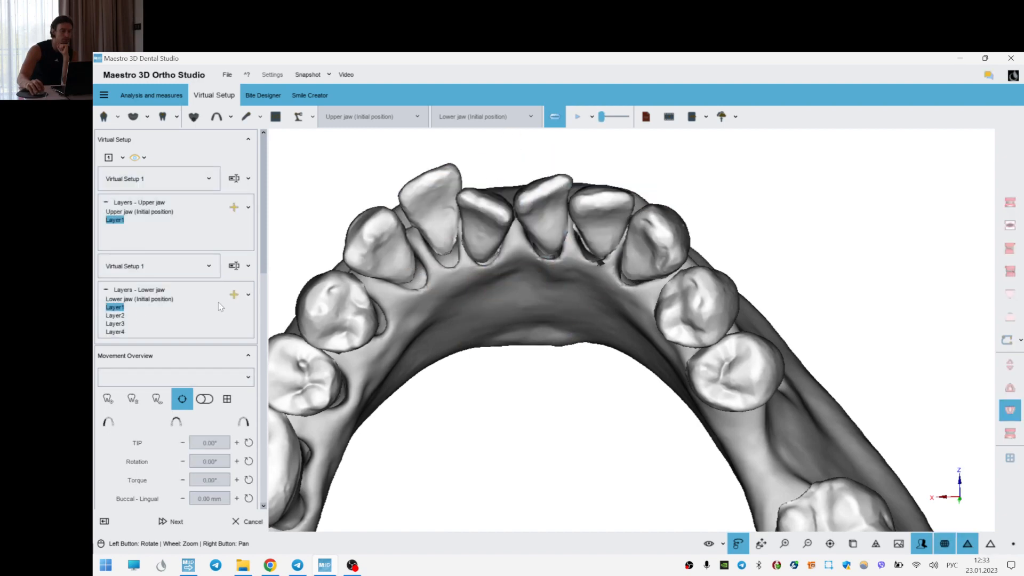
left_click(114, 315)
left_click(487, 219)
left_click_drag(488, 220, 552, 219)
left_click(554, 231)
left_click(486, 233)
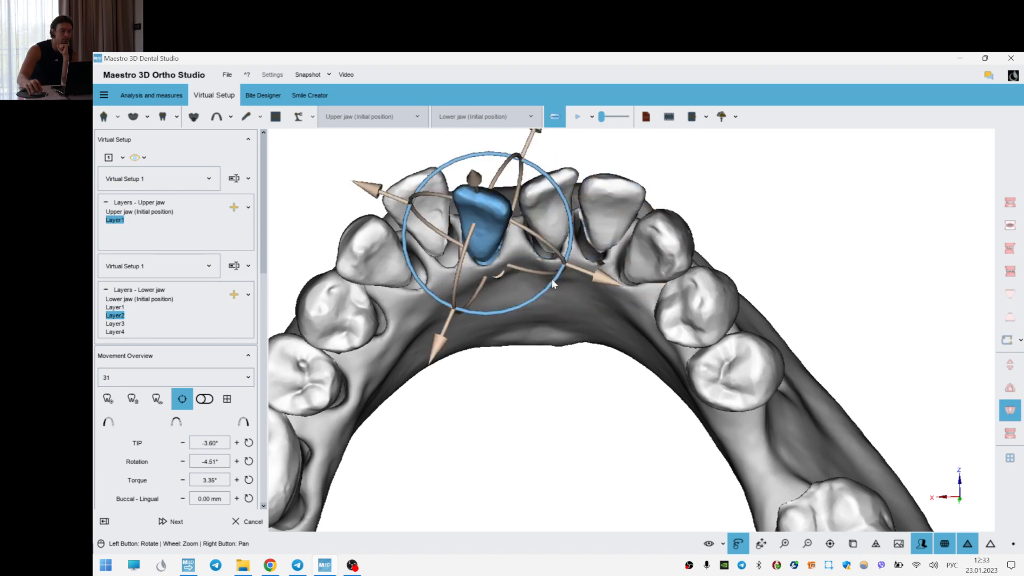
- In Layer3, adjust incisor 31 to about -4.78° tip, -13.93° rotation and 6.86° torque, and incisor 41 to about -5.03° tip, -8.92° rotation and 3.45° torque
left_click(114, 324)
left_click(482, 207)
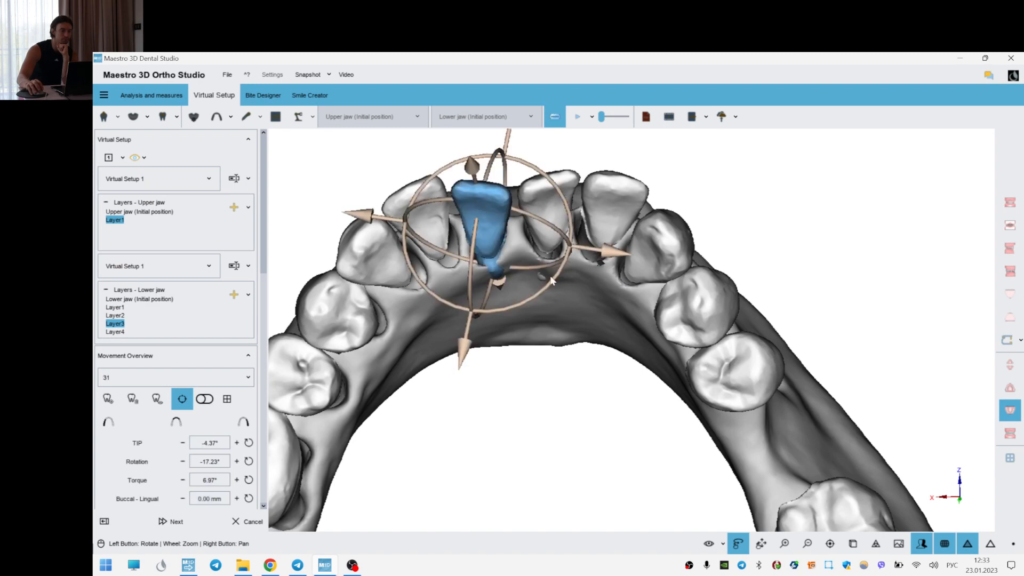
left_click_drag(550, 280, 546, 283)
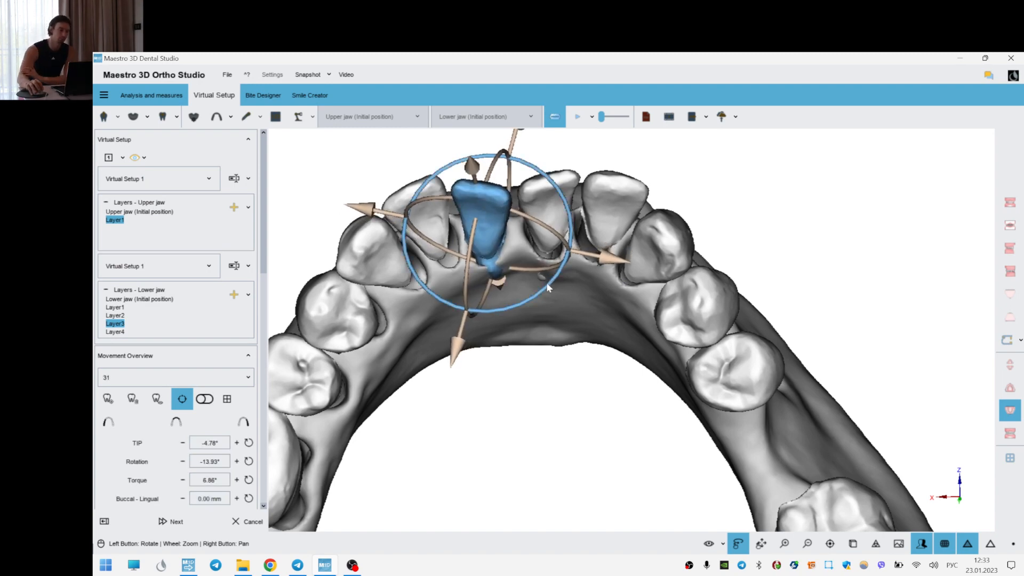
left_click(551, 224)
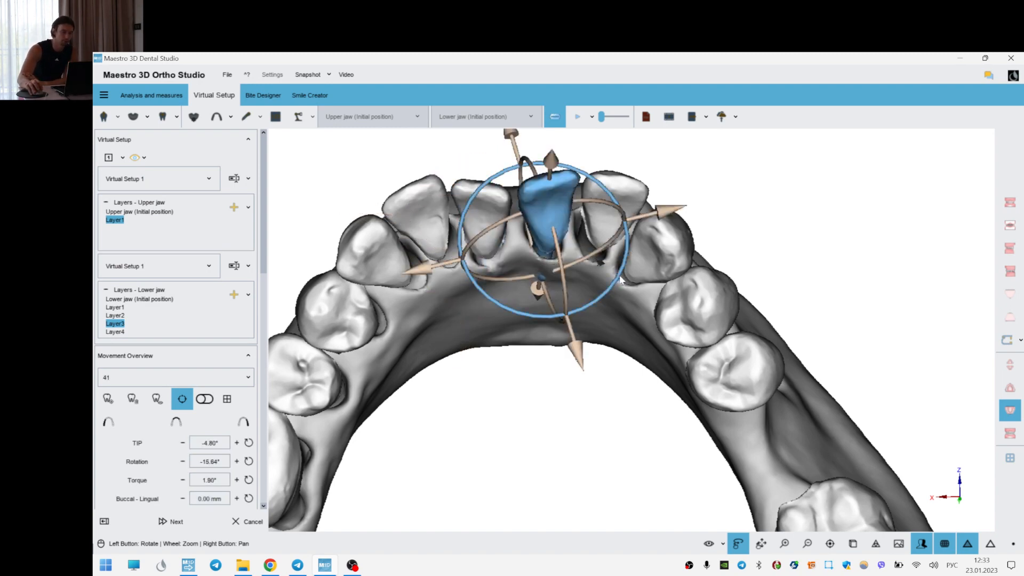
left_click_drag(620, 280, 571, 281)
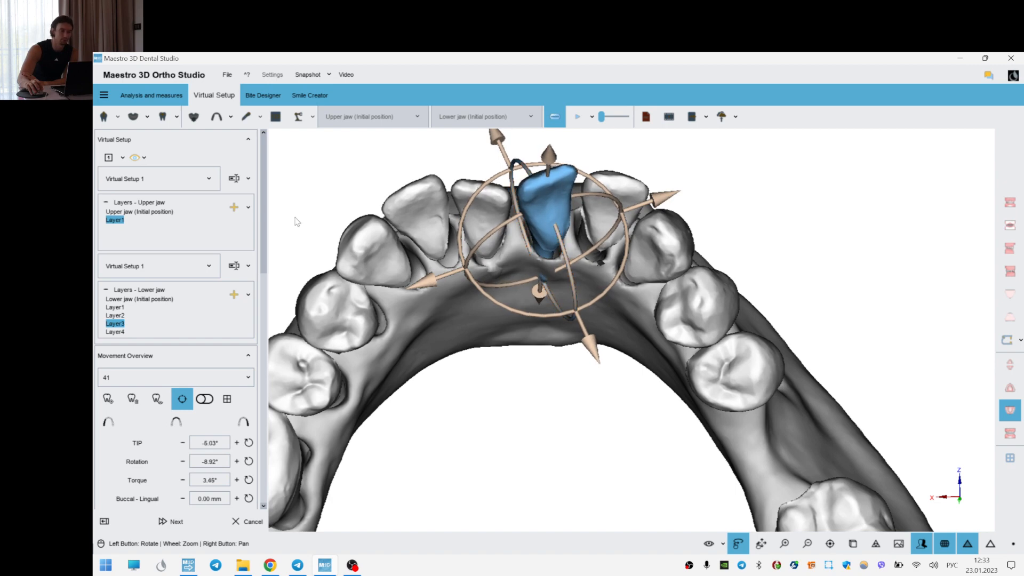
- Compare Layer3 with Layer2 and Layer4, and adjust the torque of lateral incisor 32 in Layer3
left_click(119, 316)
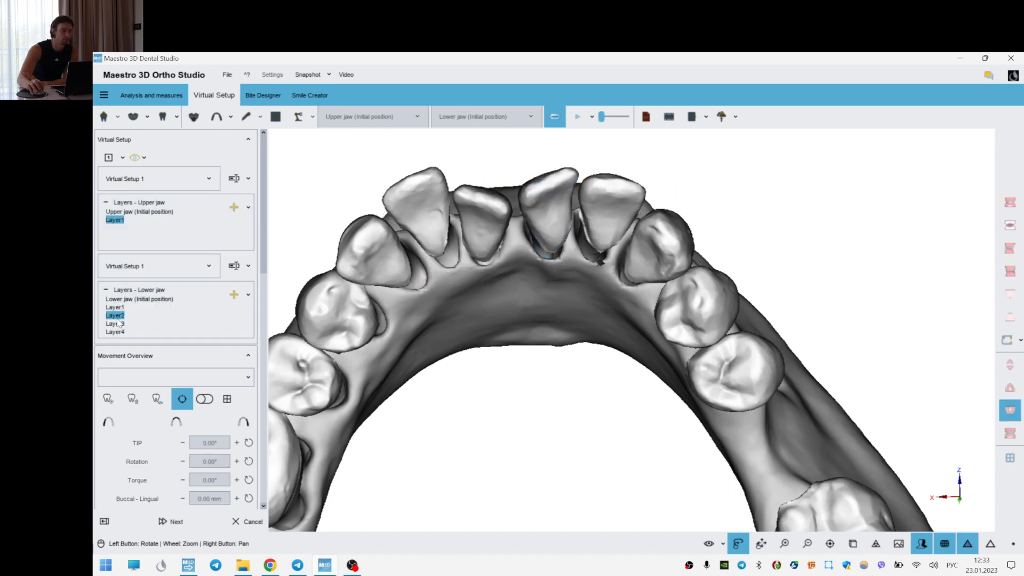
left_click(116, 325)
left_click(115, 331, "shift")
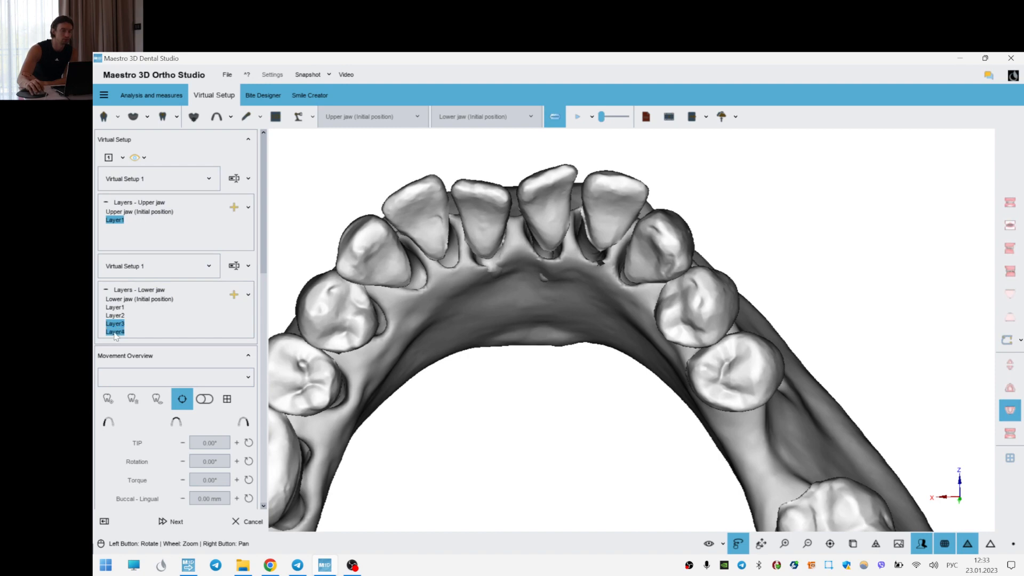
left_click(424, 212)
left_click_drag(532, 381, 555, 391)
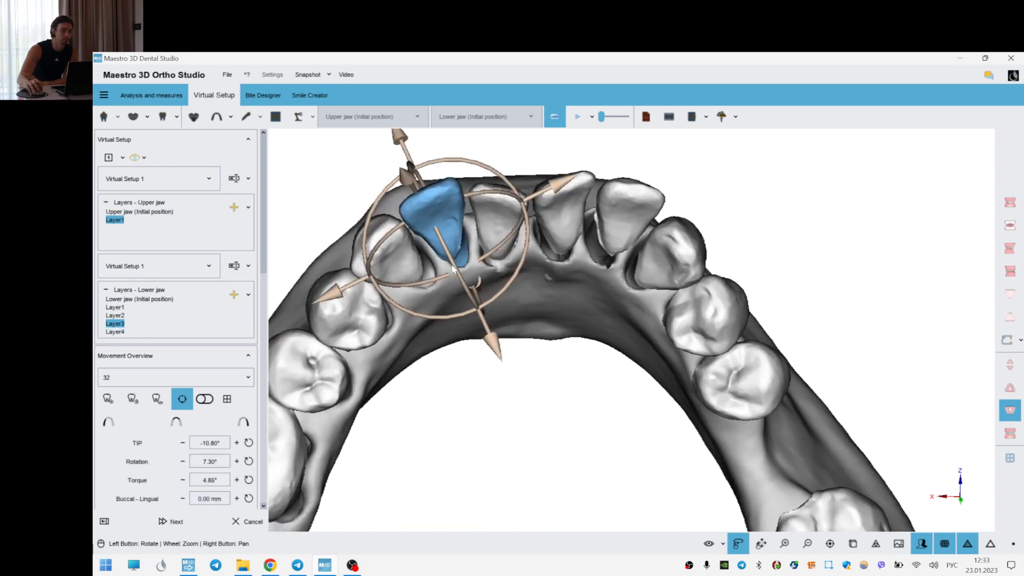
left_click_drag(457, 272, 457, 274)
- Fine-tune lateral incisor 32 once more while comparing Layer3 with Layer4, ending on Layer4
left_click(115, 331)
left_click(455, 232)
left_click_drag(462, 293, 461, 292)
left_click(114, 332)
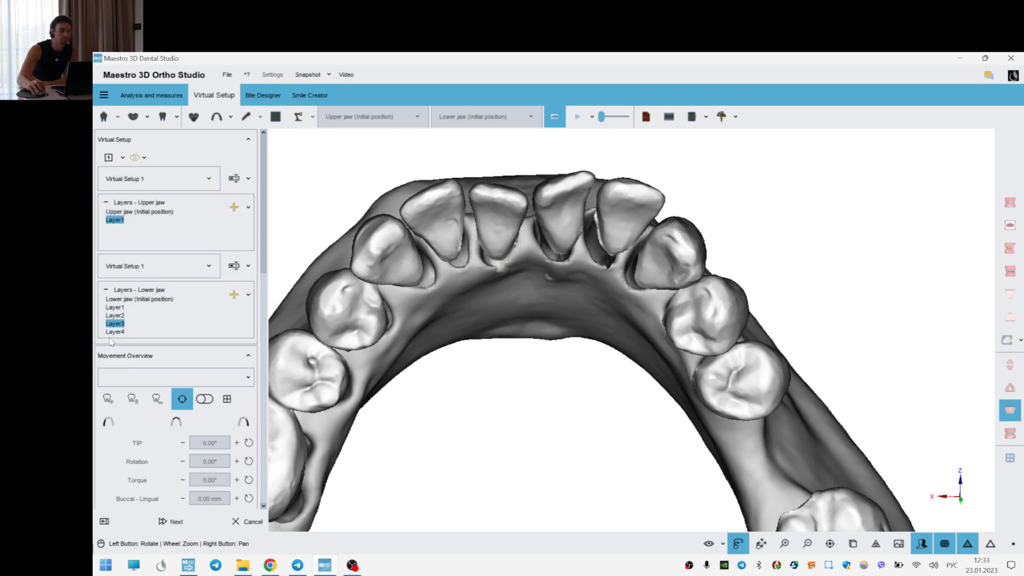
left_click(114, 331)
- Check lateral incisor 42 in Layer4 and adjust incisor 41 to about -3.73° tip, -26.08° rotation and -3.41° torque
left_click(607, 229)
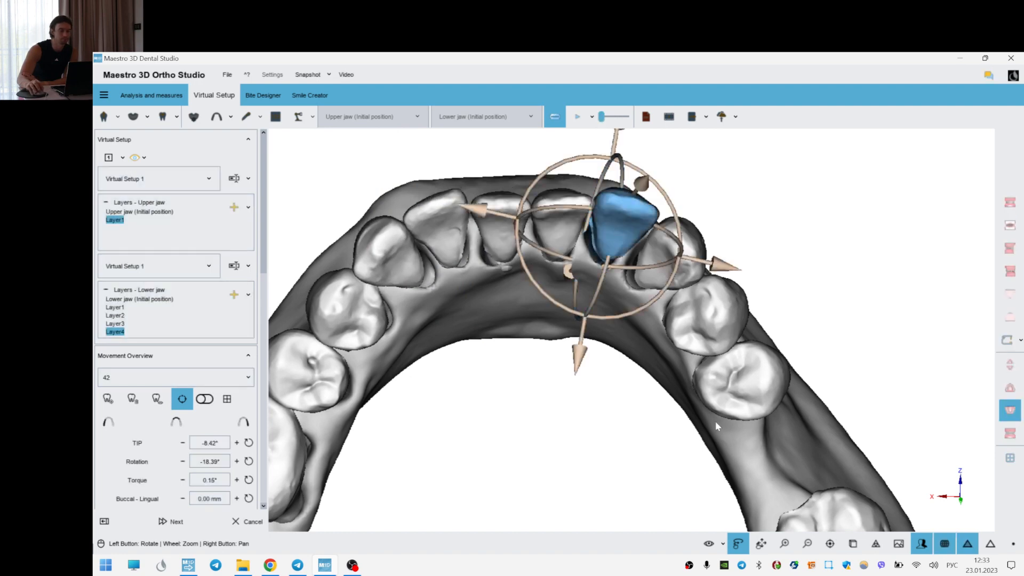
left_click(527, 224)
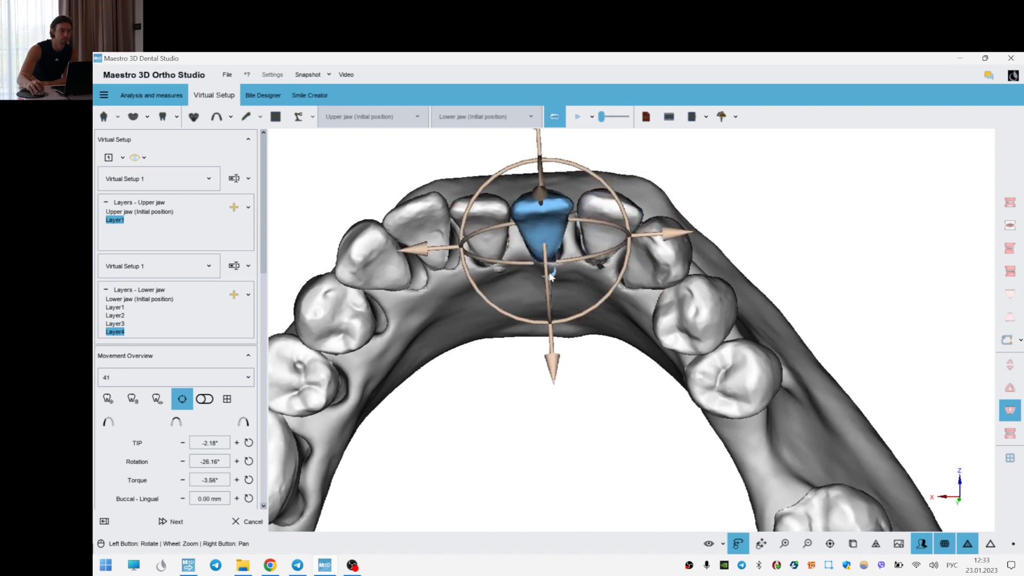
left_click_drag(548, 280, 580, 258)
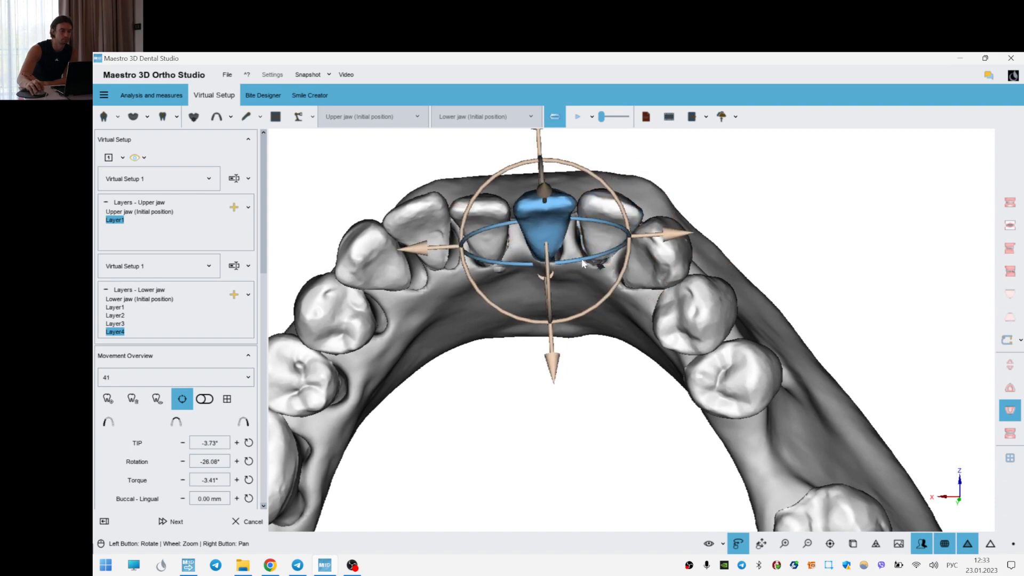
left_click(571, 375)
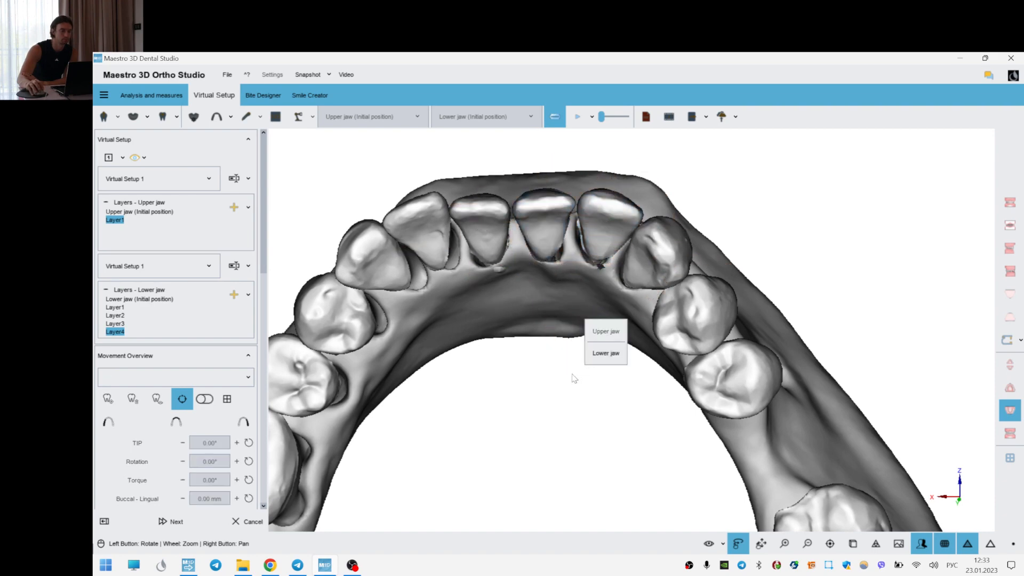
- Check incisor 31 in Layer4 and add a new layer to the lower jaw
left_click(486, 229)
left_click_drag(631, 394, 645, 394)
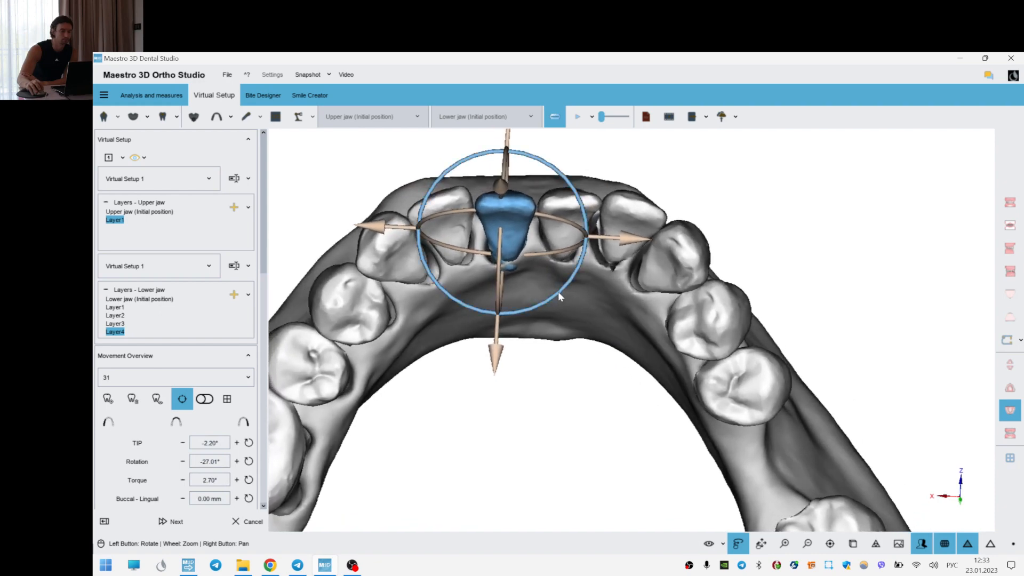
left_click(591, 397)
left_click_drag(593, 397, 570, 385)
left_click(233, 296)
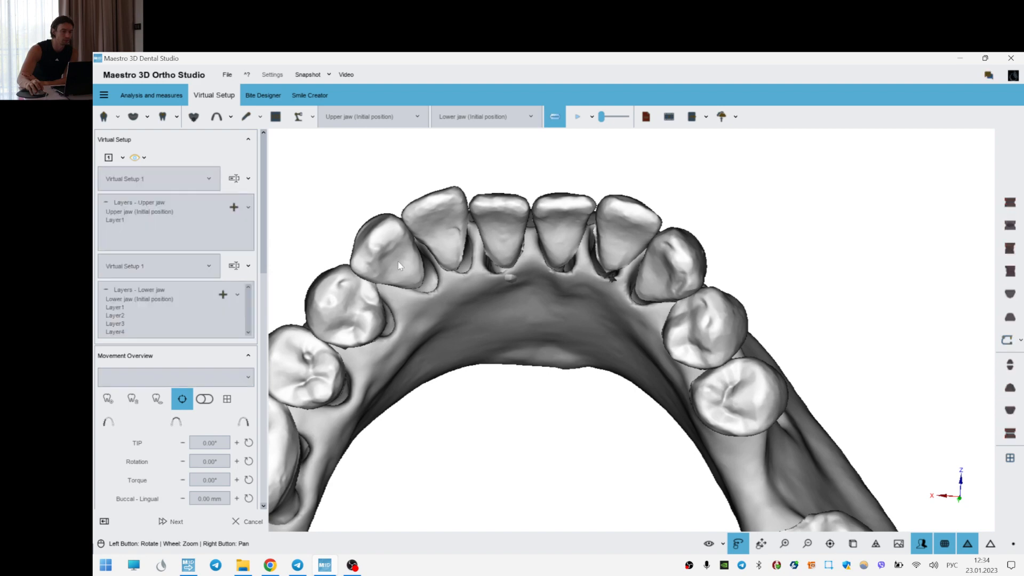
- In the new layer, adjust lateral incisor 32 to about -3.19° torque and lateral incisor 42 to about -9.97° tip and -1.98° torque
left_click(426, 219)
left_click_drag(565, 428, 527, 392)
scroll(529, 413, "up", 3)
right_click_drag(528, 411, 531, 416)
left_click_drag(430, 266, 437, 286)
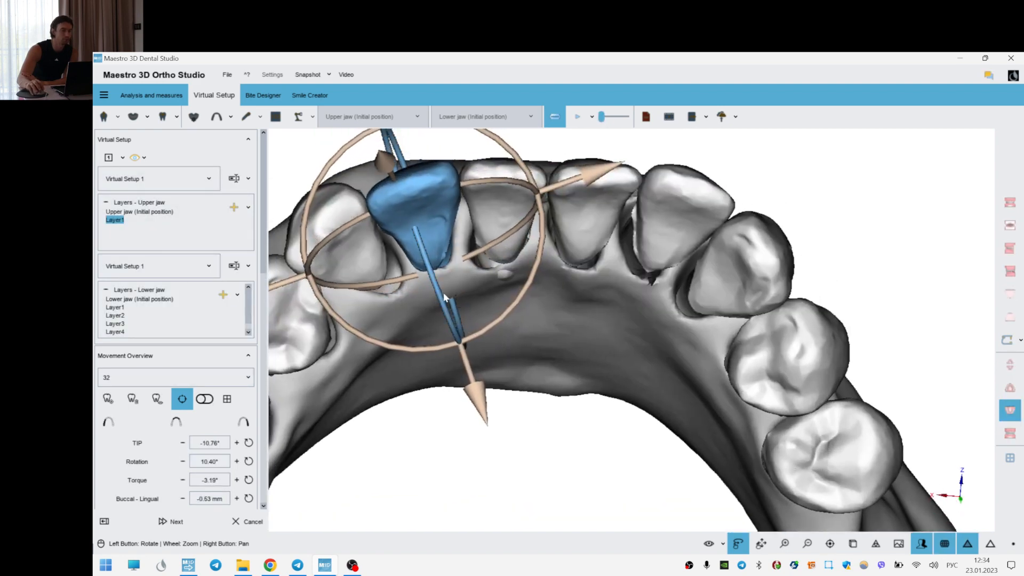
left_click(661, 222)
left_click_drag(692, 429, 653, 305)
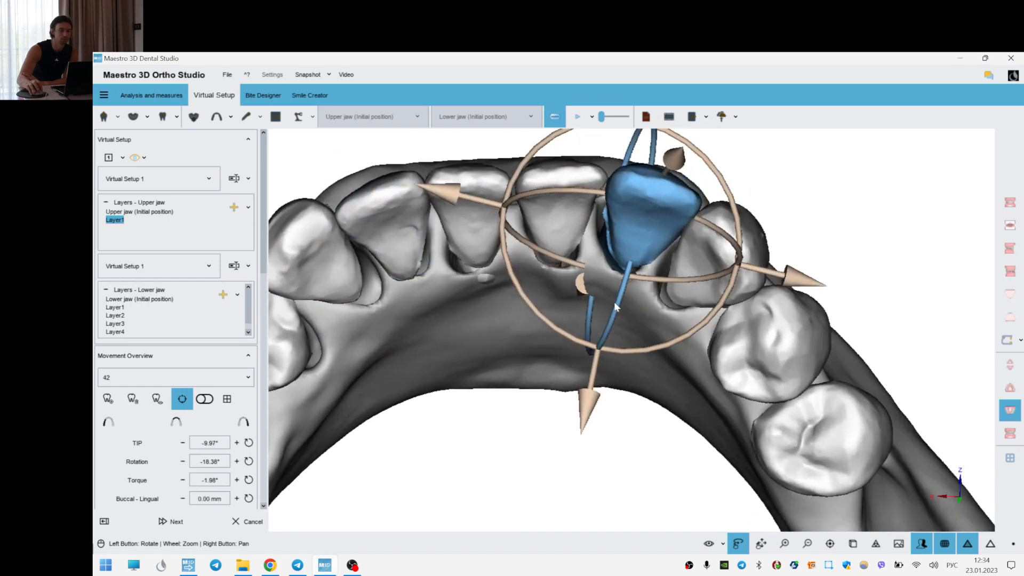
- Adjust incisor 31 to about -0.43° tip, -31.06° rotation and 3.60° torque, and refine lateral incisor 32
left_click(579, 224)
left_click_drag(685, 397, 739, 425)
left_click(564, 320)
left_click_drag(580, 307, 586, 303)
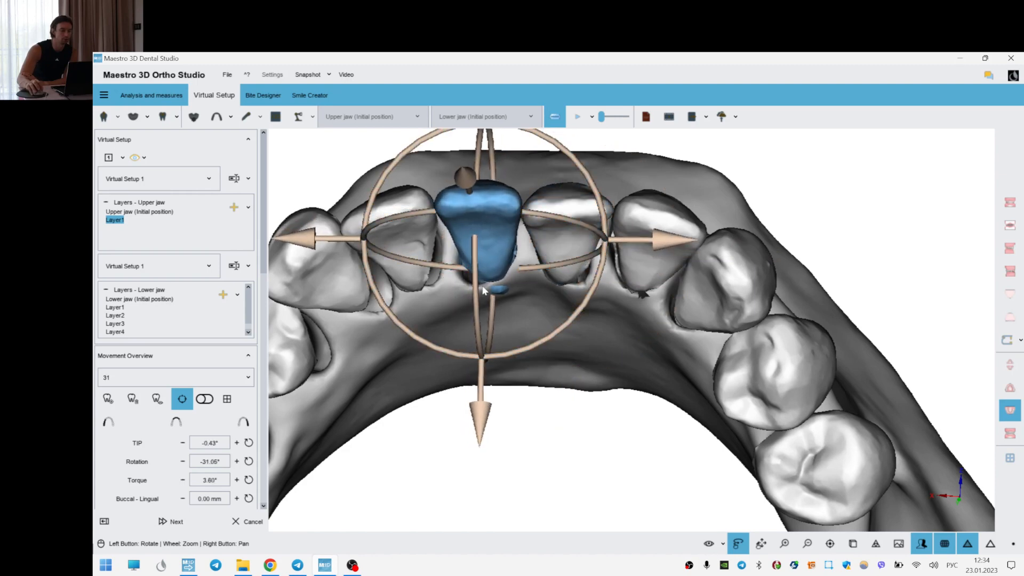
left_click(373, 218)
left_click_drag(586, 374, 534, 336)
left_click_drag(465, 315, 543, 272)
- Adjust incisor 41 to about -3.89° tip, -28.82° rotation and -5.70° torque, and refine the torque of lateral incisor 42
left_click_drag(590, 361, 569, 233)
left_click(568, 233)
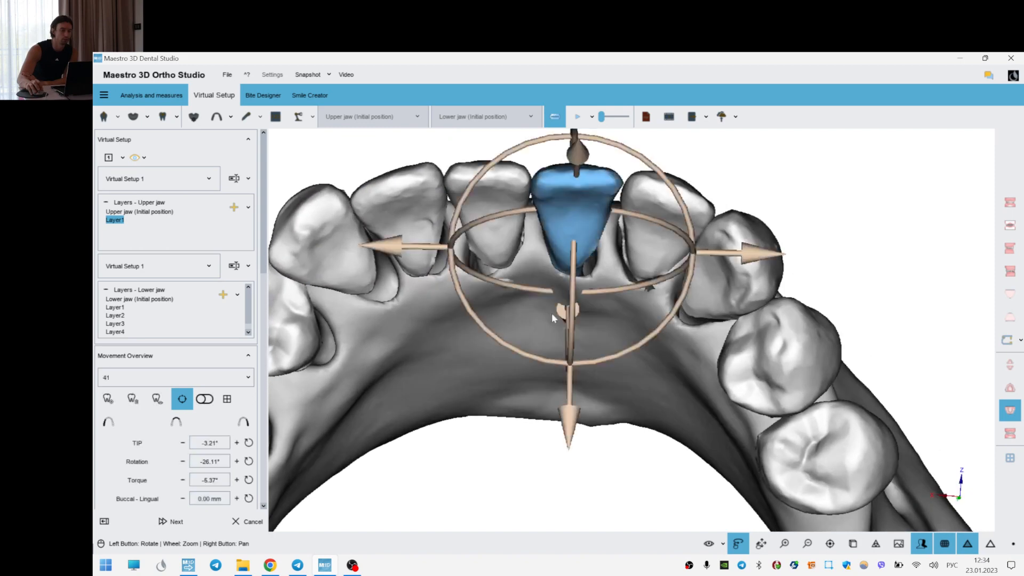
left_click_drag(538, 318, 645, 330)
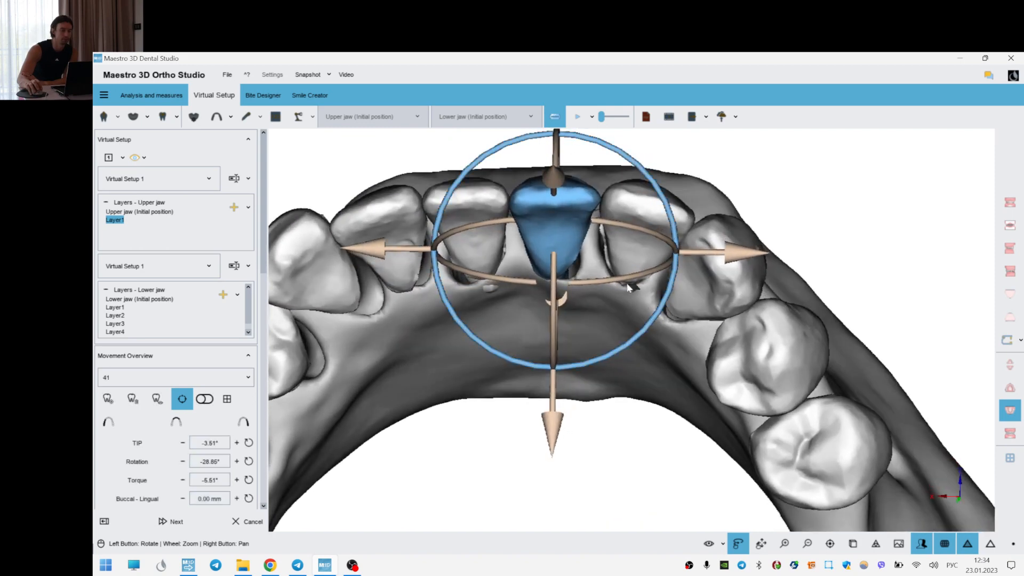
left_click(657, 219)
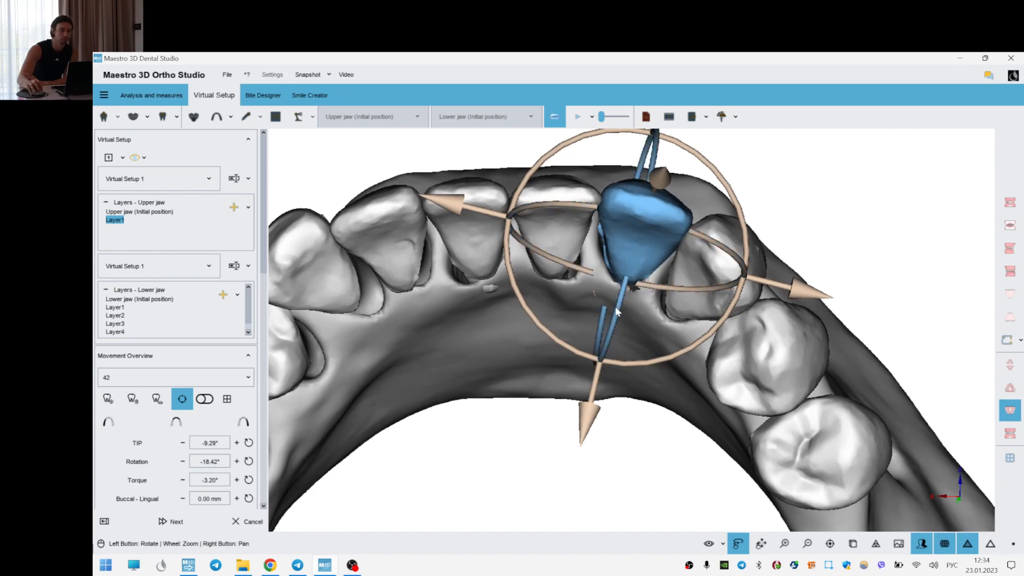
left_click(598, 241)
left_click(556, 232)
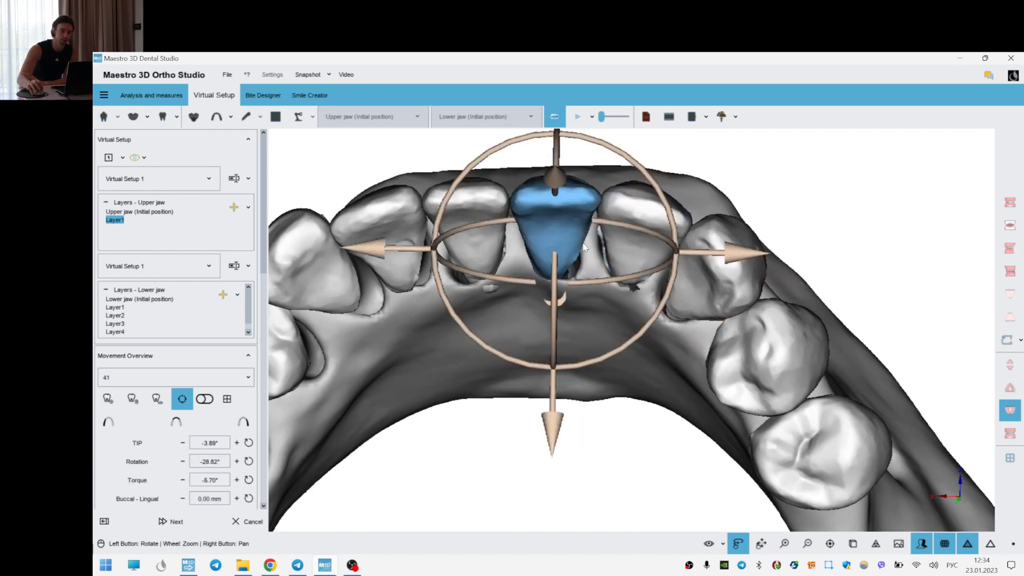
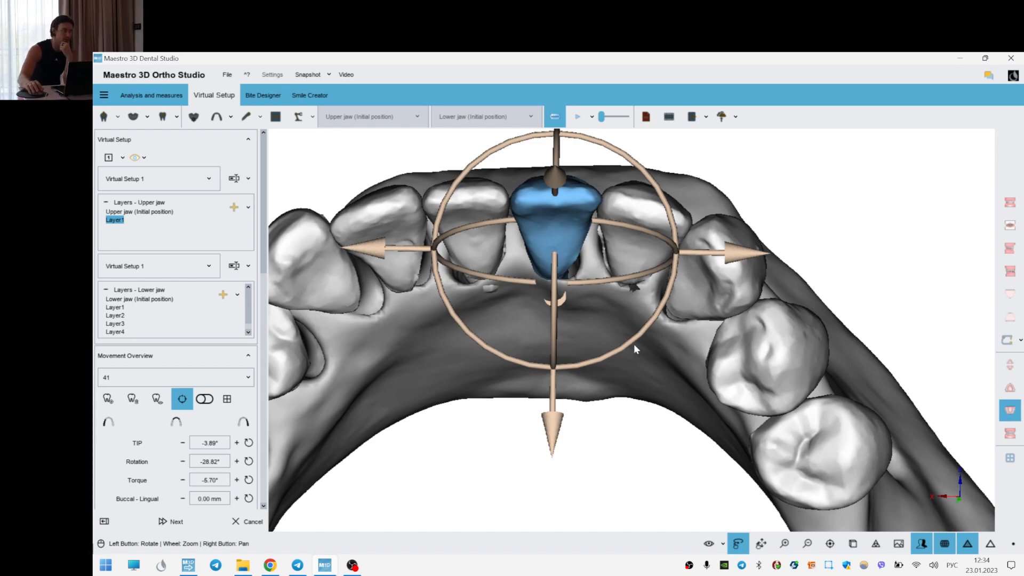
- Adjust incisor 31 to about 0.00° tip, -31.93° rotation and 2.07° torque
left_click(493, 211)
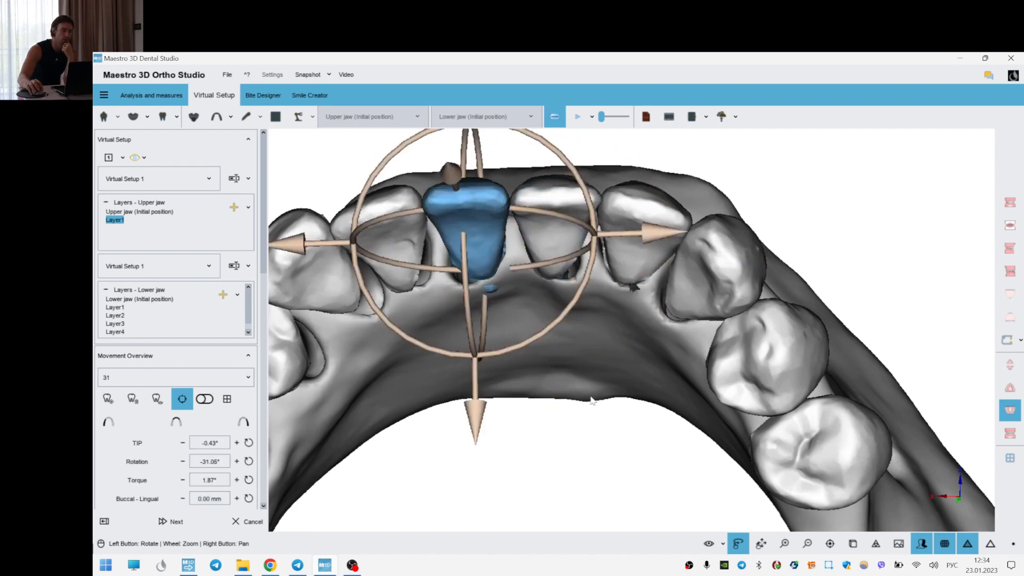
left_click_drag(513, 390, 513, 394)
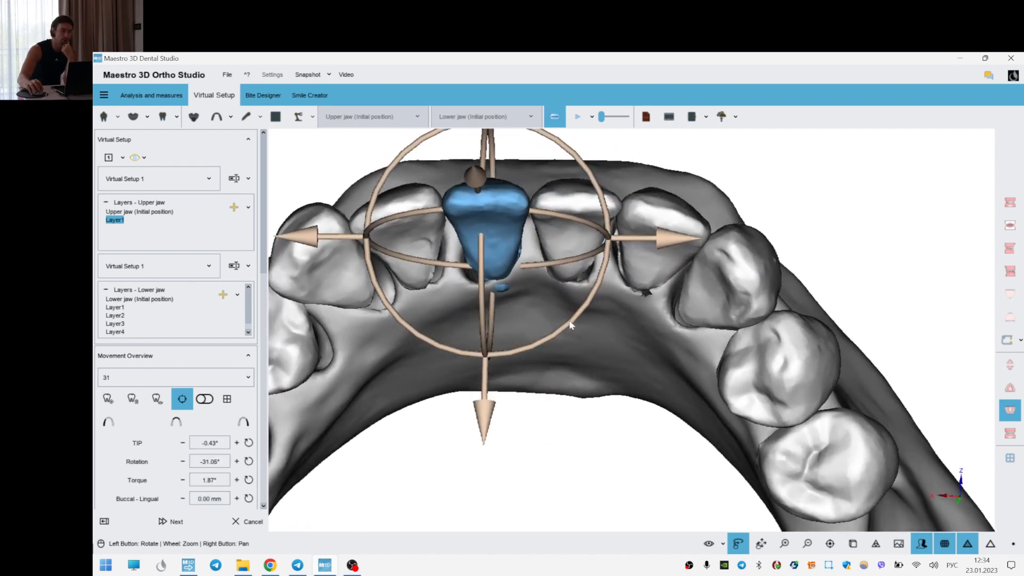
left_click_drag(571, 321, 573, 320)
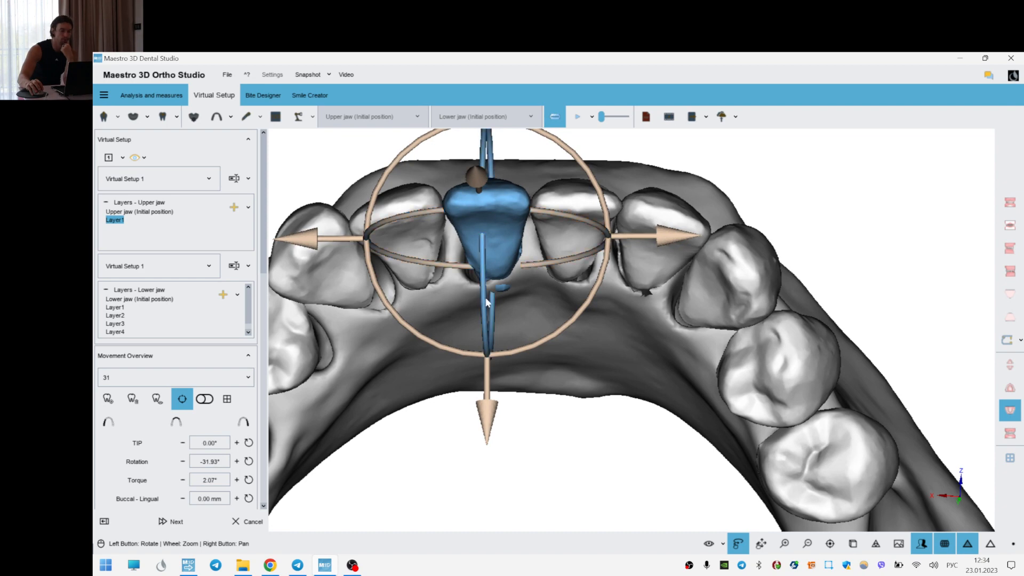
left_click_drag(486, 303, 486, 304)
- Compare the position of lateral incisor 32 between Layer4 and Layer5 of the lower jaw
left_click(385, 237)
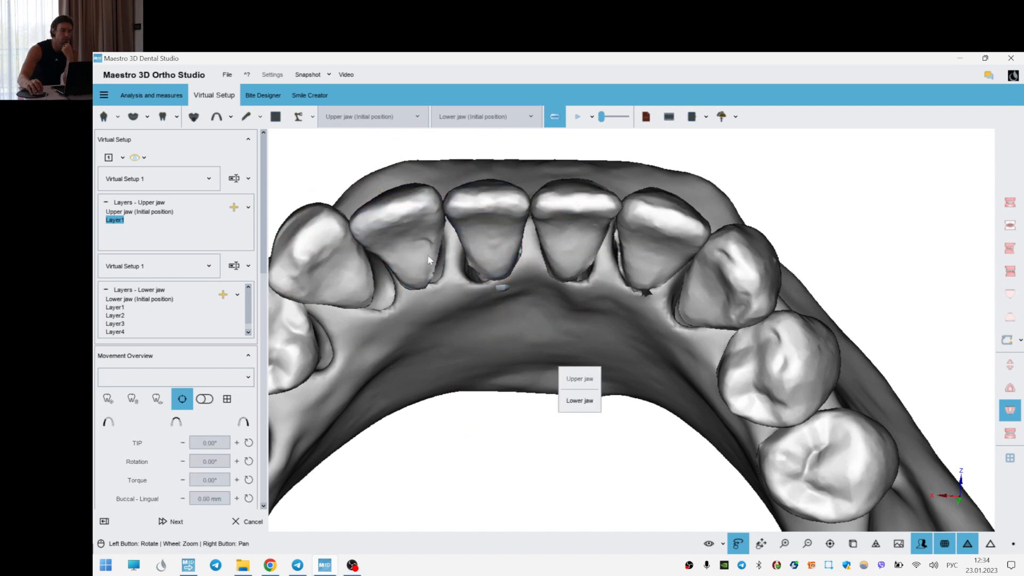
left_click(115, 332)
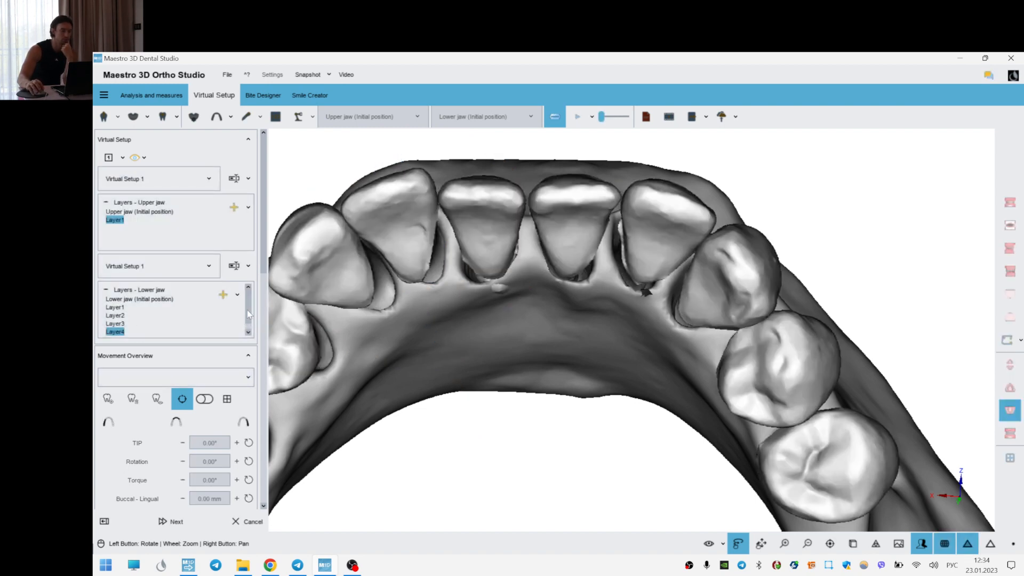
left_click(420, 226)
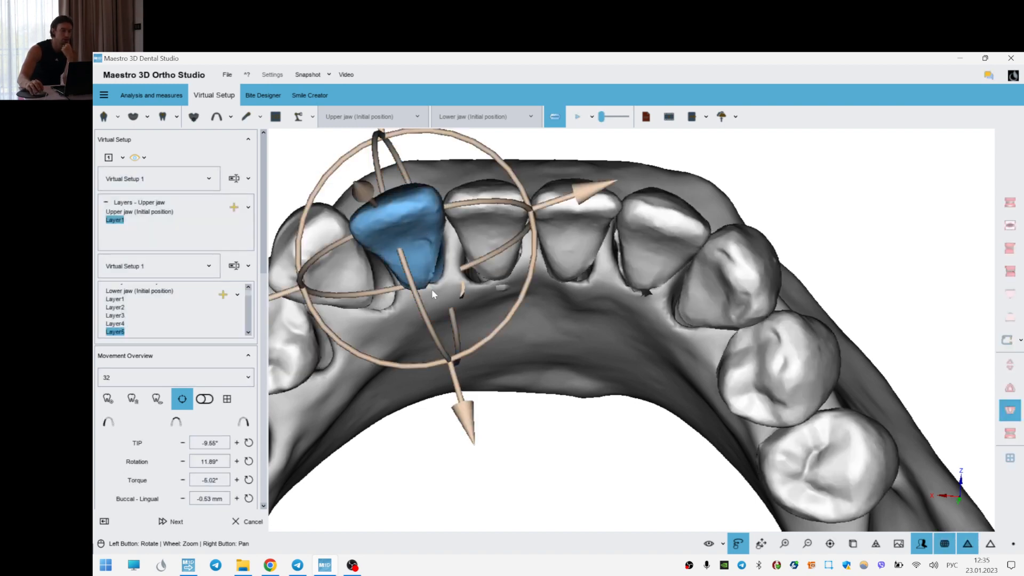
left_click(439, 322)
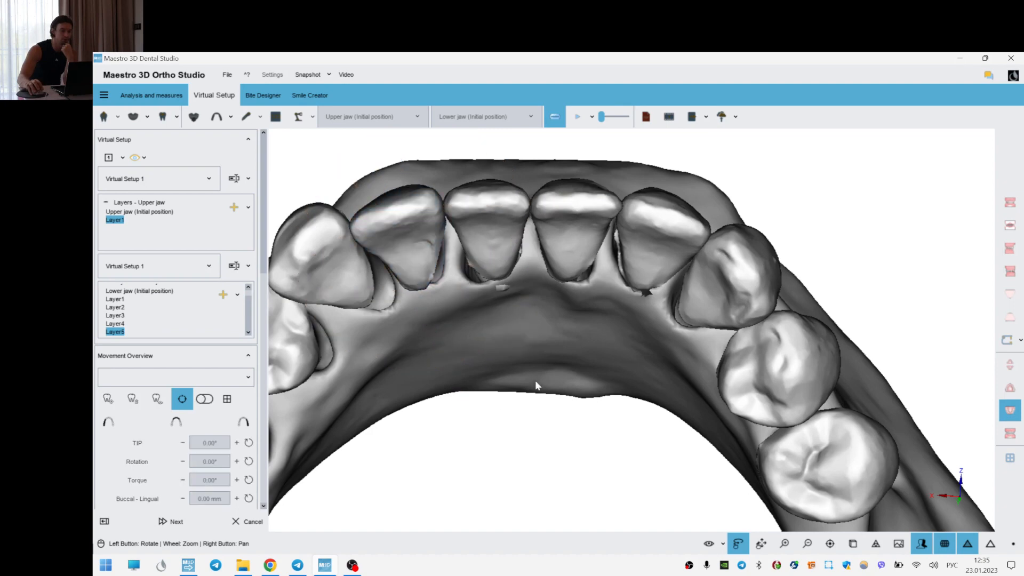
- Check the lower incisors from the front and adjust incisor 41 to about -2.86° tip, -28.90° rotation and -5.20° torque
scroll(550, 331, "down", 4)
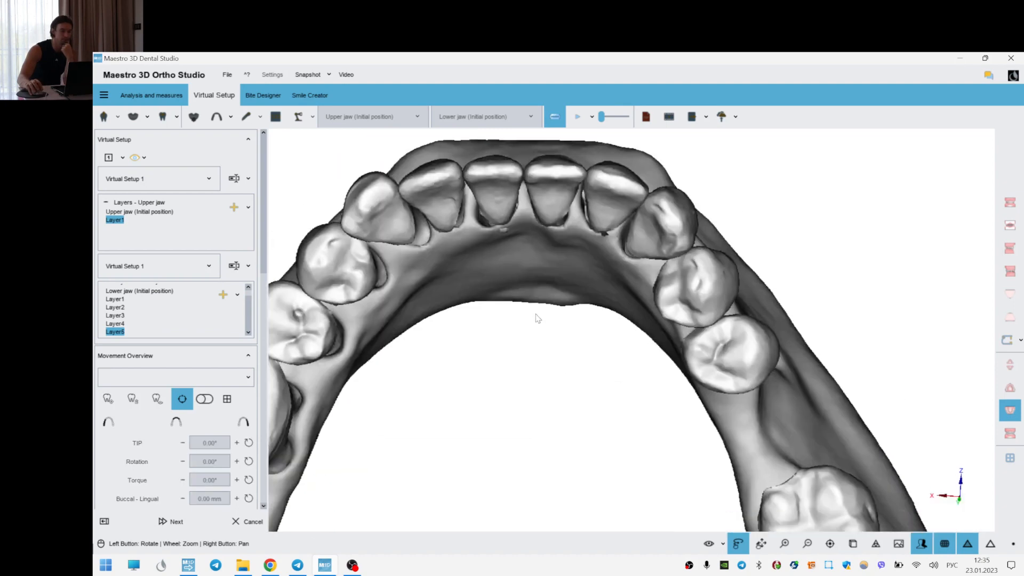
left_click_drag(597, 411, 540, 406)
scroll(540, 405, "up", 5)
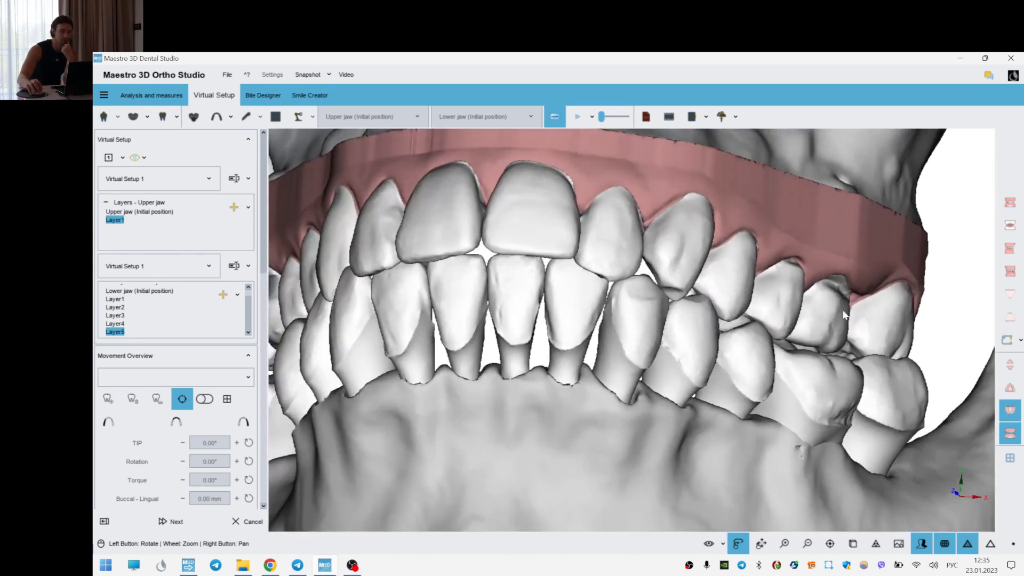
left_click_drag(693, 255, 597, 281)
left_click(522, 232)
left_click_drag(662, 273, 598, 257)
left_click(551, 222)
left_click(486, 228)
left_click_drag(531, 269, 547, 279)
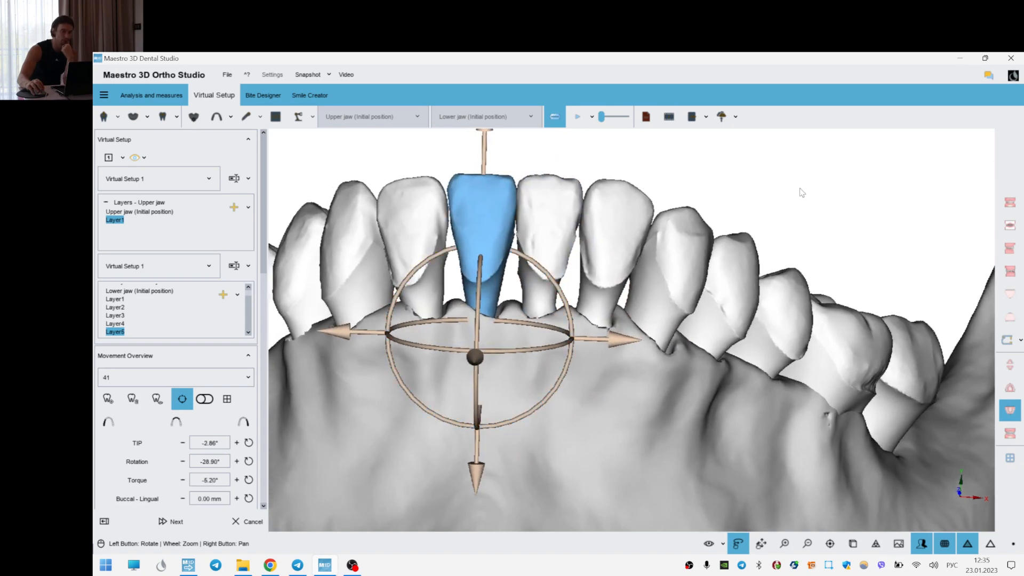
left_click(801, 192)
- Examine lateral incisor 42 and the fit of the lower front teeth in the bone from several angles
left_click_drag(617, 344, 677, 341)
left_click(541, 210)
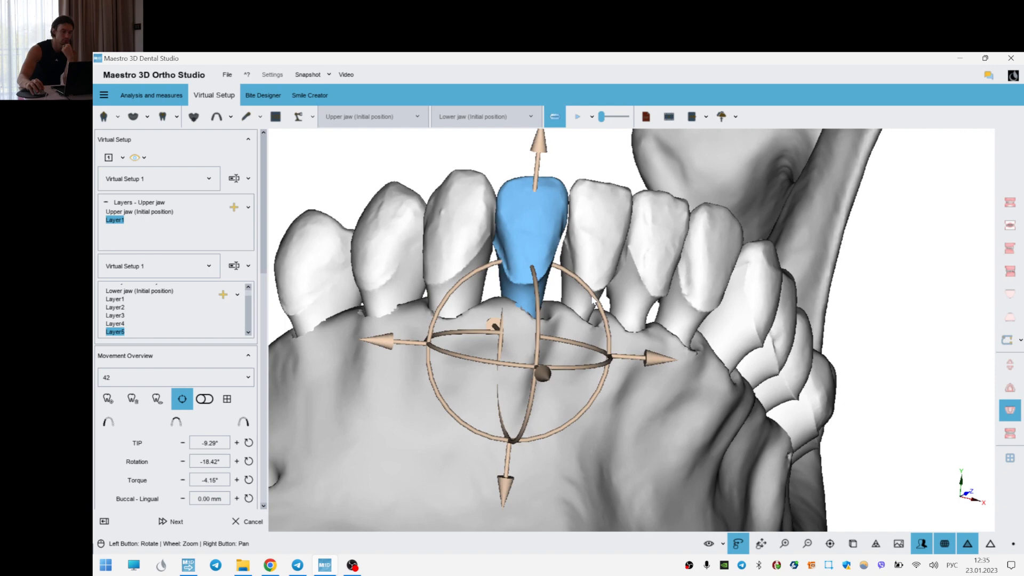
left_click(785, 245)
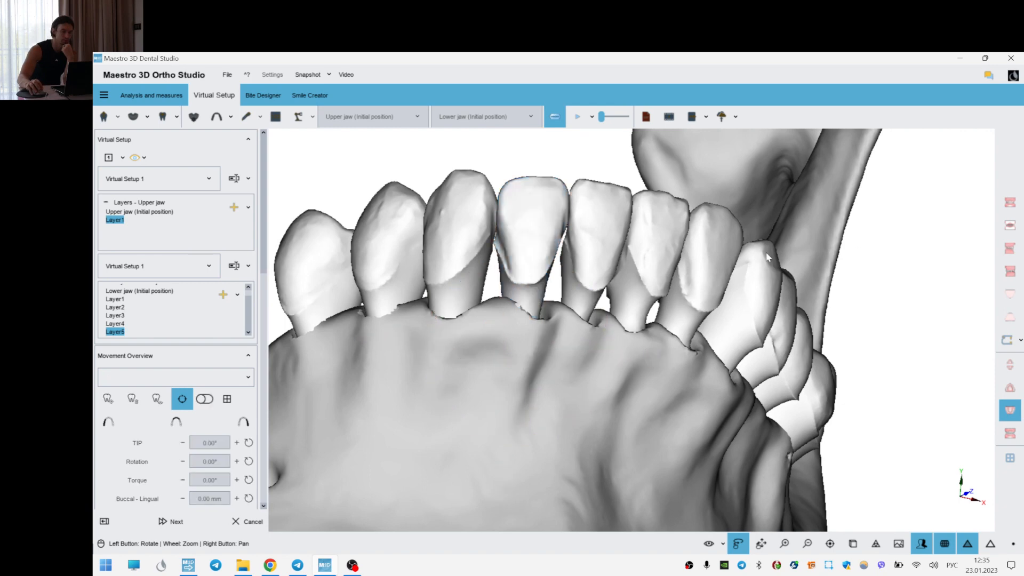
scroll(785, 248, "down", 4)
left_click_drag(789, 256, 747, 277)
left_click(1009, 410)
scroll(950, 368, "up", 3)
left_click_drag(959, 362, 924, 353)
left_click(1007, 409)
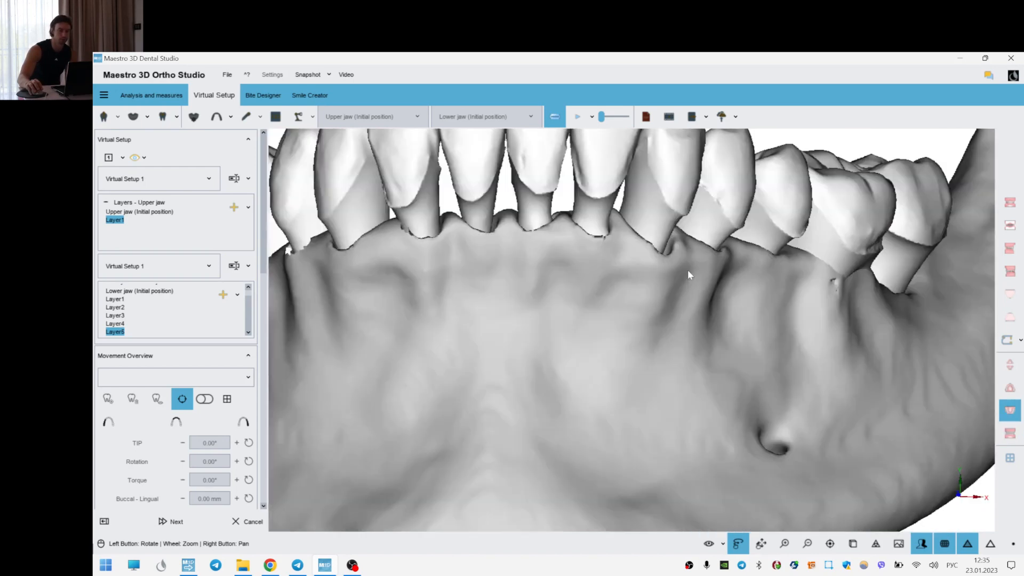
- Select the four lower incisors together, intrude them slightly in Layer5 and release the selection
scroll(576, 280, "down", 4)
left_click(563, 212)
left_click(532, 203, "ctrl")
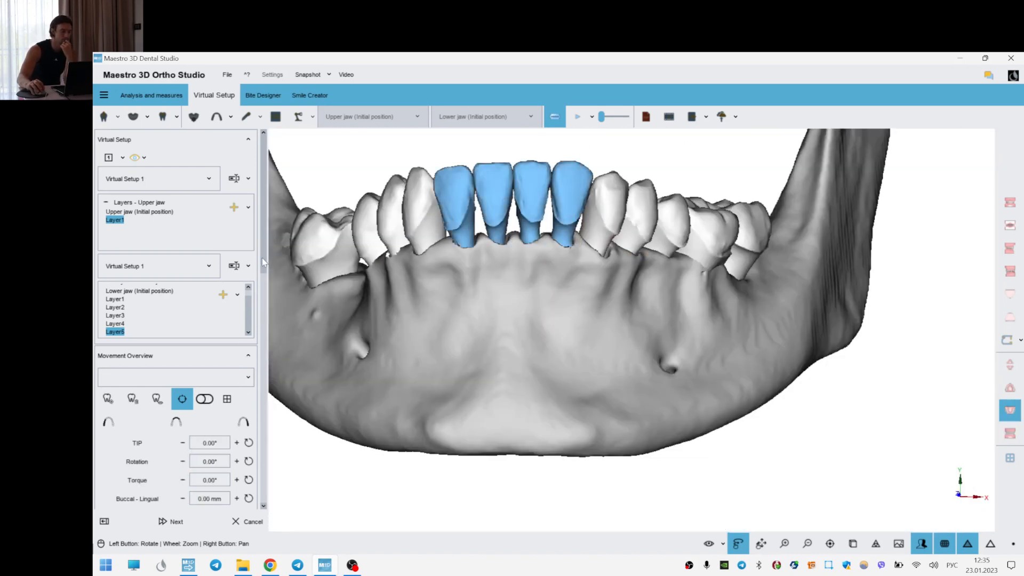
scroll(261, 258, "down", 5)
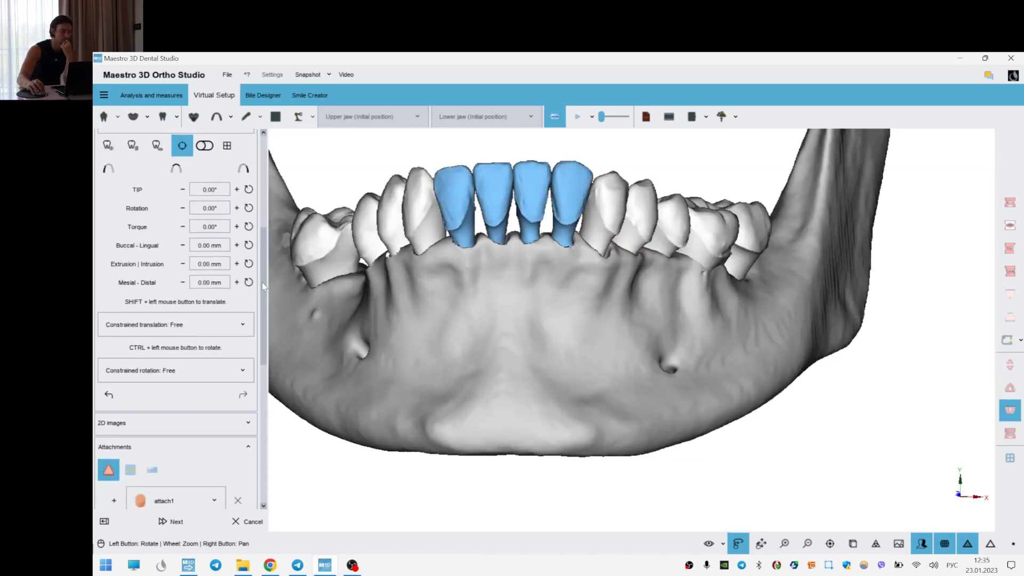
left_click(183, 265)
right_click(700, 302)
left_click(719, 336)
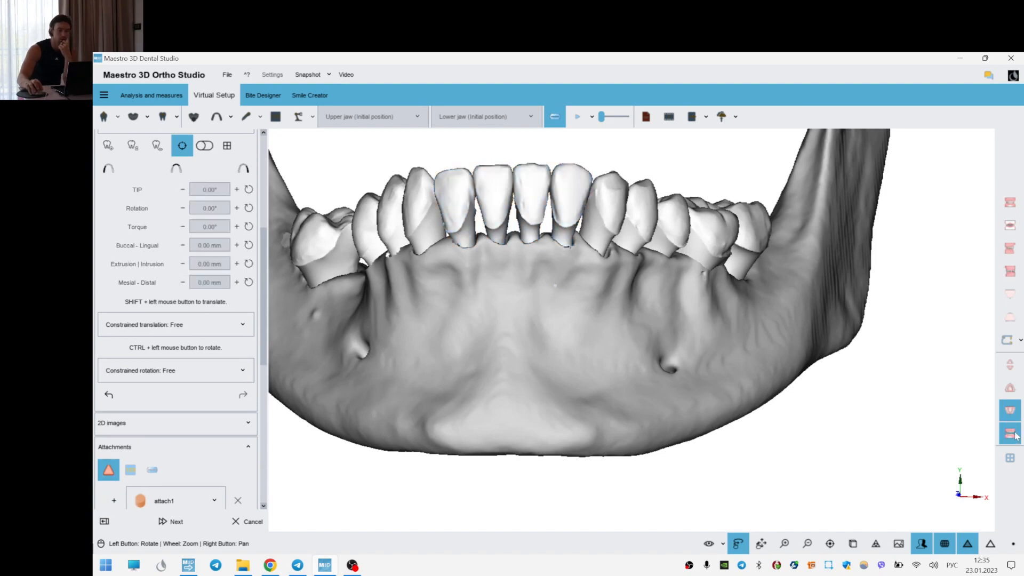
- Examine the contact between the upper and lower teeth with both jaws shown in occlusion
left_click(1014, 436)
left_click_drag(682, 285, 579, 291)
scroll(562, 267, "up", 4)
right_click_drag(453, 266, 451, 312)
left_click_drag(451, 312, 659, 300)
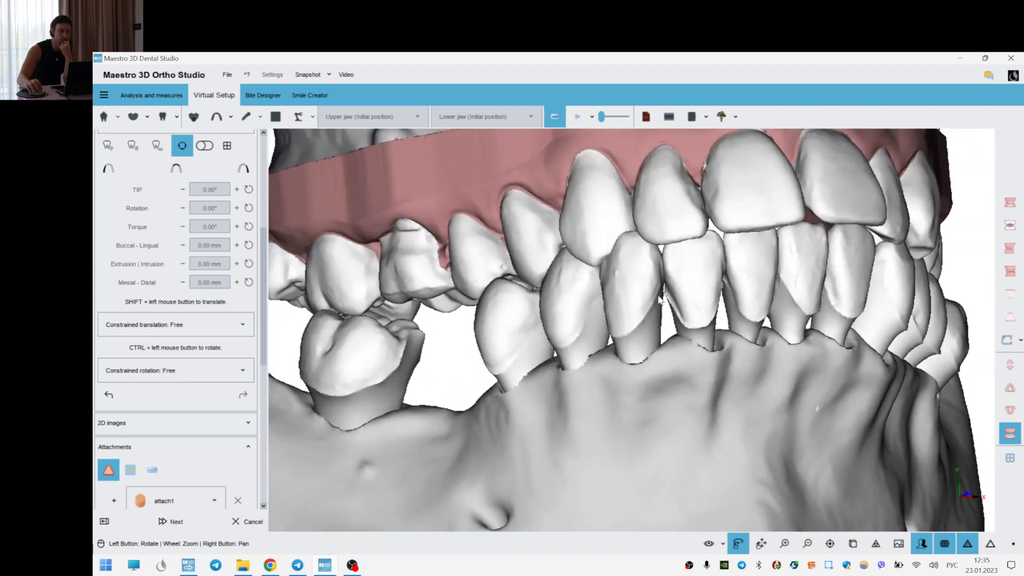
left_click_drag(730, 328, 1021, 377)
- Isolate the upper jaw in occlusal view and adjust the torque of the upper left second molar to about -0.70°
left_click(1009, 389)
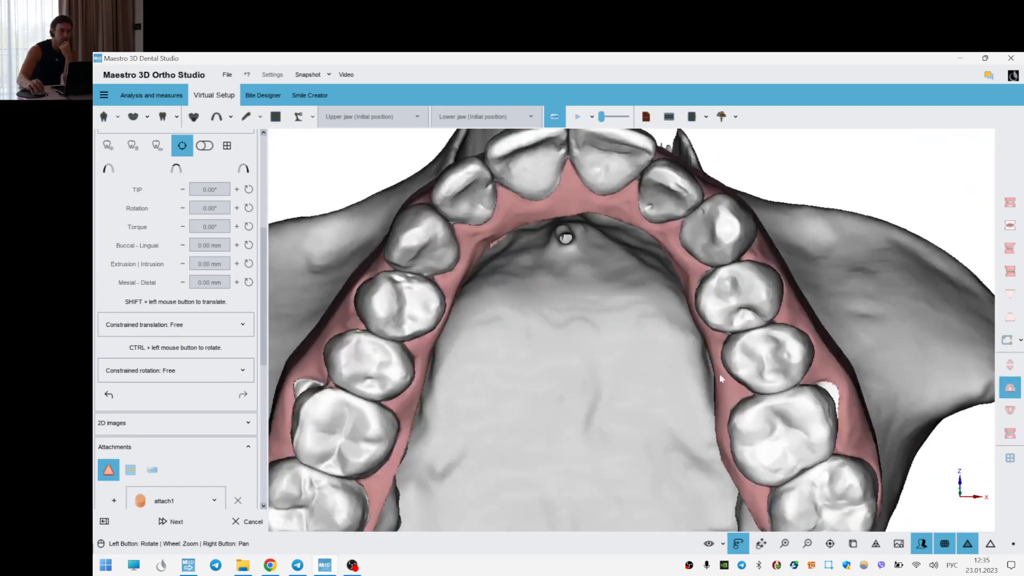
scroll(590, 331, "up", 2)
left_click(776, 347)
left_click_drag(816, 331, 831, 328)
left_click(829, 408)
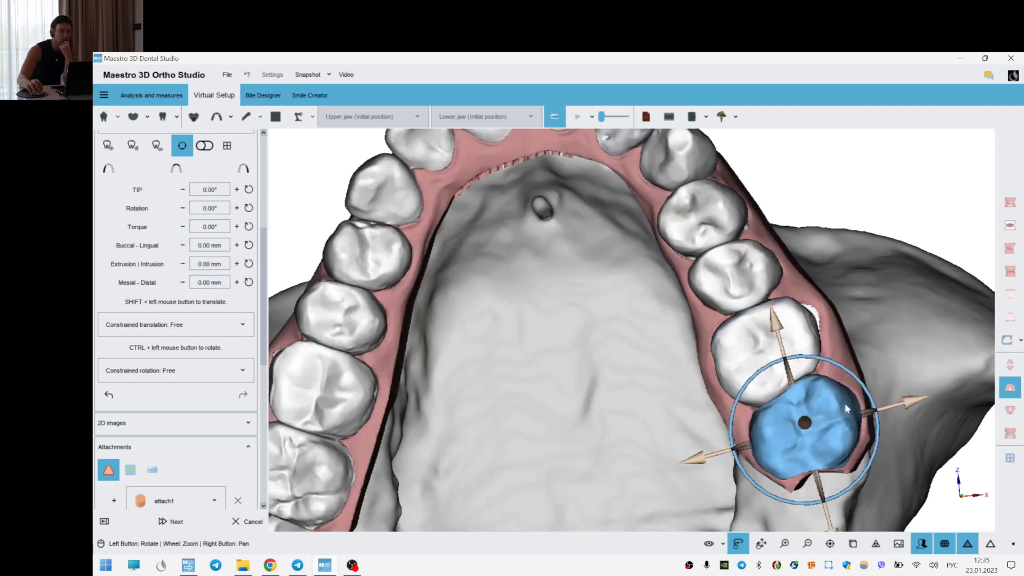
left_click_drag(841, 405, 850, 376)
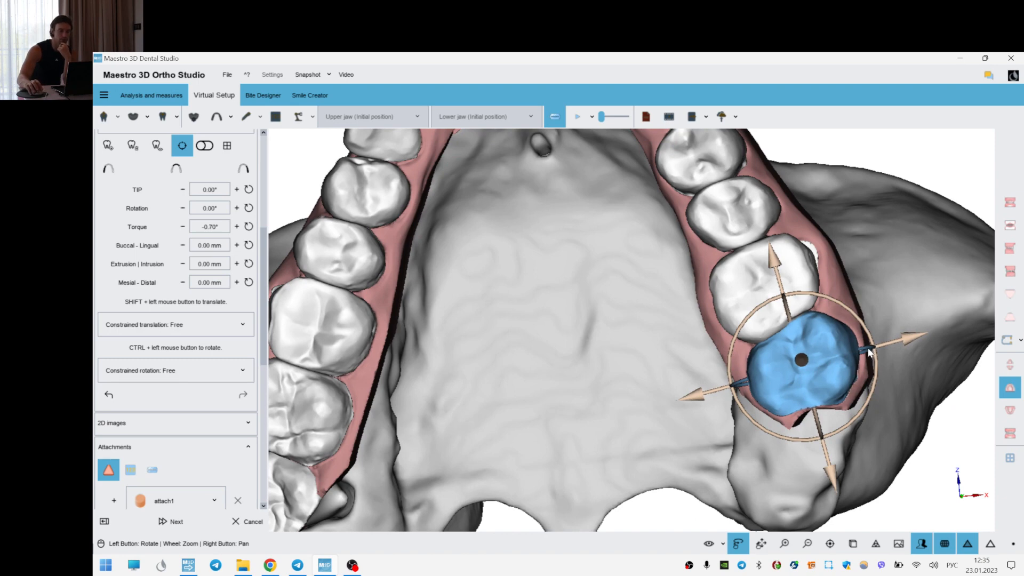
- Refine the angulation of the upper left second premolar, first premolar and canine
left_click(709, 199)
left_click_drag(709, 200, 756, 268)
left_click(654, 213)
right_click_drag(496, 279, 509, 313)
left_click_drag(510, 313, 511, 326)
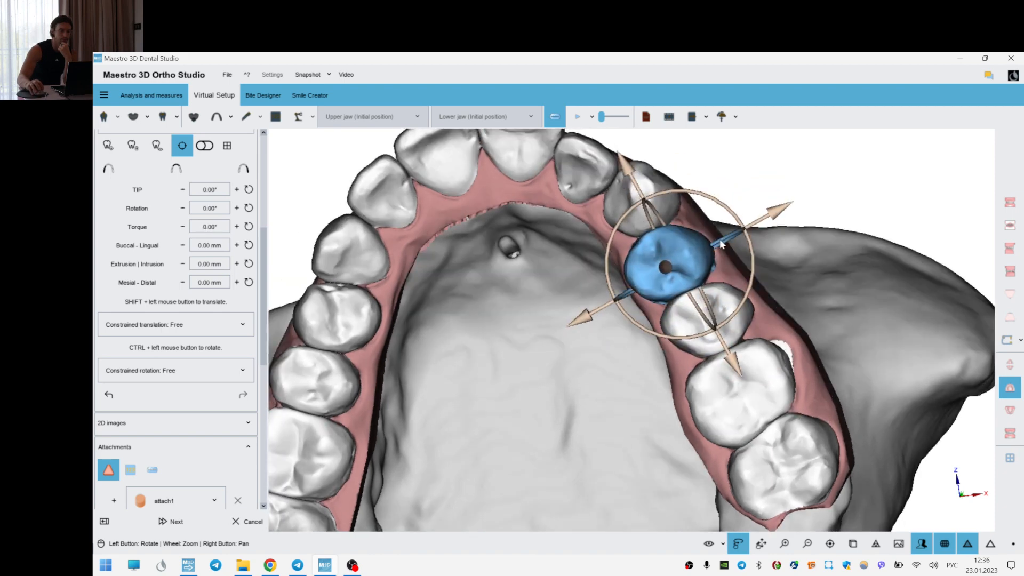
left_click(619, 200)
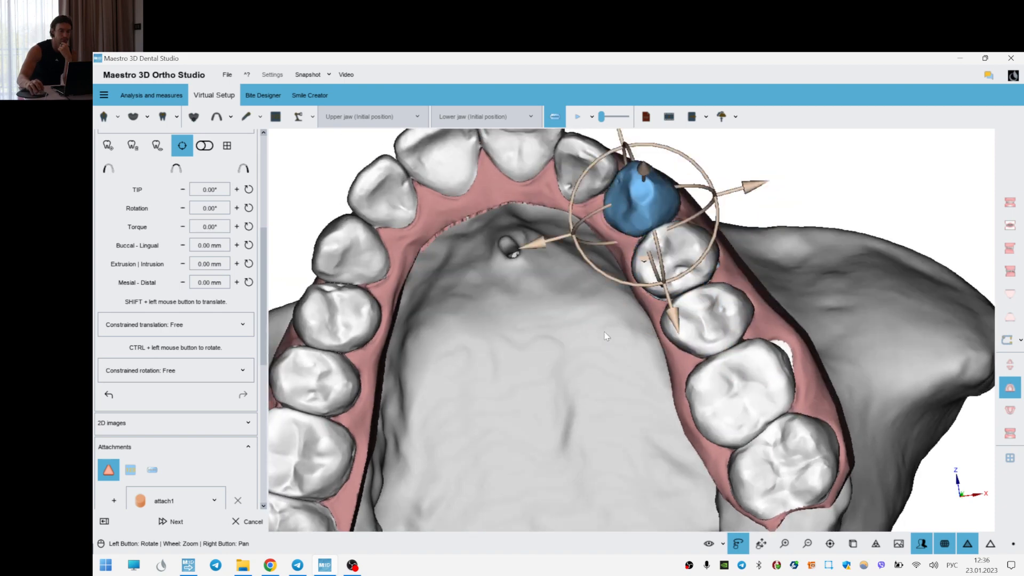
left_click_drag(606, 336, 613, 355)
left_click_drag(729, 259, 705, 219)
- Refine an upper right molar and set the upper right second premolar's torque to about 4.04°
right_click_drag(288, 426, 418, 334)
left_click(463, 346)
left_click_drag(525, 350, 496, 344)
scroll(520, 333, "up", 2)
left_click(460, 228)
left_click_drag(528, 261, 525, 260)
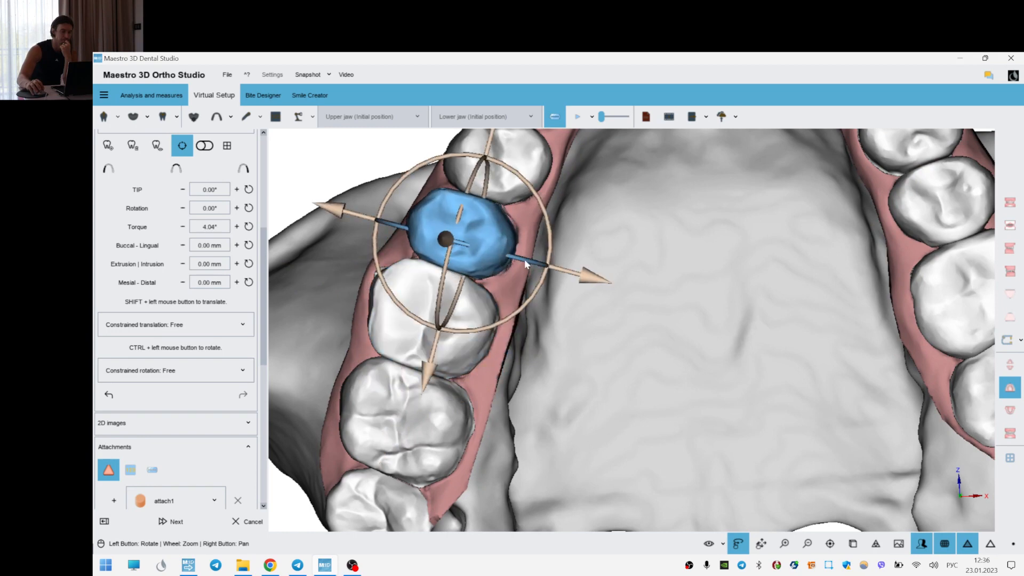
- Adjust the upper right first premolar to about -0.63° tip, 8.15° rotation and 6.63° torque, and refine the upper right canine
left_click(501, 174)
left_click_drag(631, 286, 632, 311)
left_click_drag(568, 261, 568, 270)
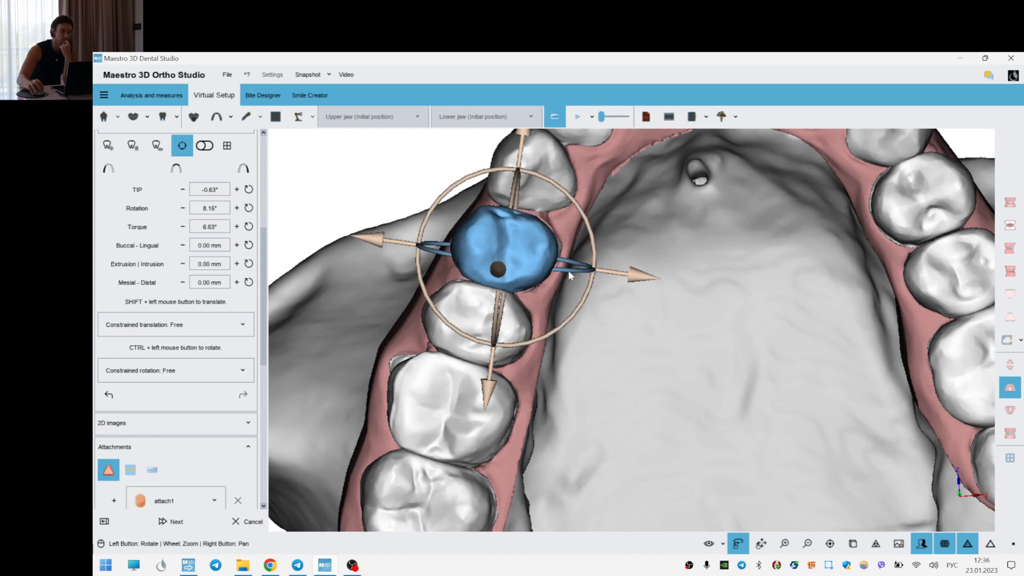
left_click(511, 192)
left_click_drag(545, 194, 597, 246)
left_click_drag(594, 209, 590, 216)
left_click_drag(668, 260, 752, 333)
- Adjust the upper left canine to about -0.07° tip, 9.12° rotation and 5.62° torque, and rotate the upper left lateral incisor
left_click(791, 304)
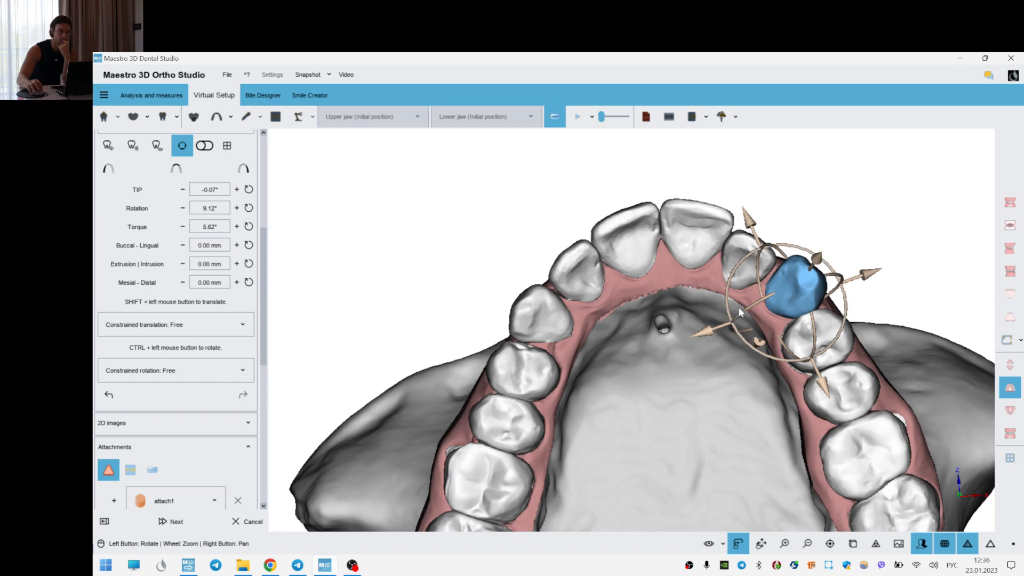
left_click(755, 262)
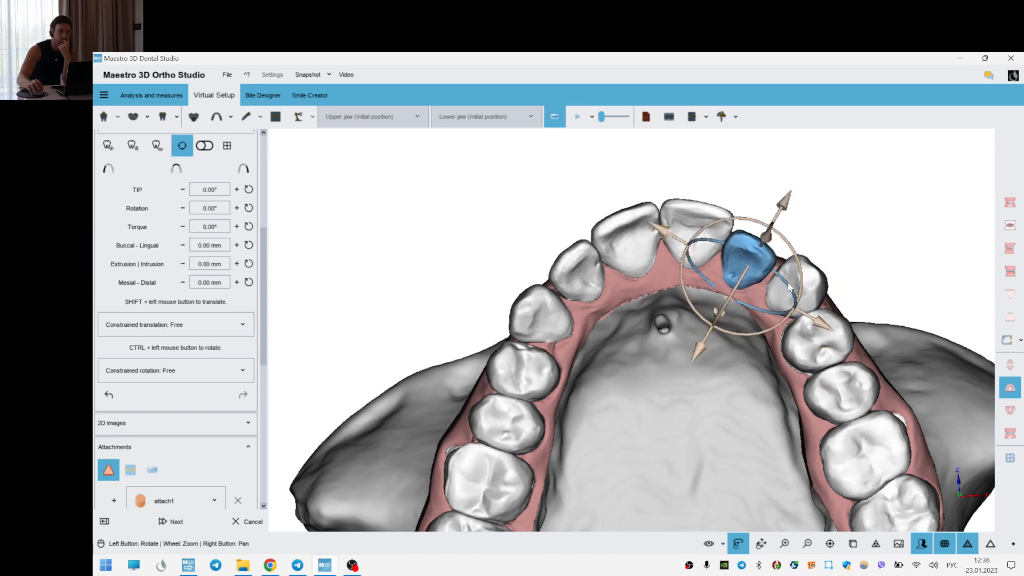
left_click_drag(789, 286, 748, 288)
- Set the upper right lateral incisor's torque to about 5.73° and refine the alignment of the upper central incisors
left_click(585, 271)
left_click_drag(696, 320, 705, 341)
left_click_drag(614, 319, 612, 315)
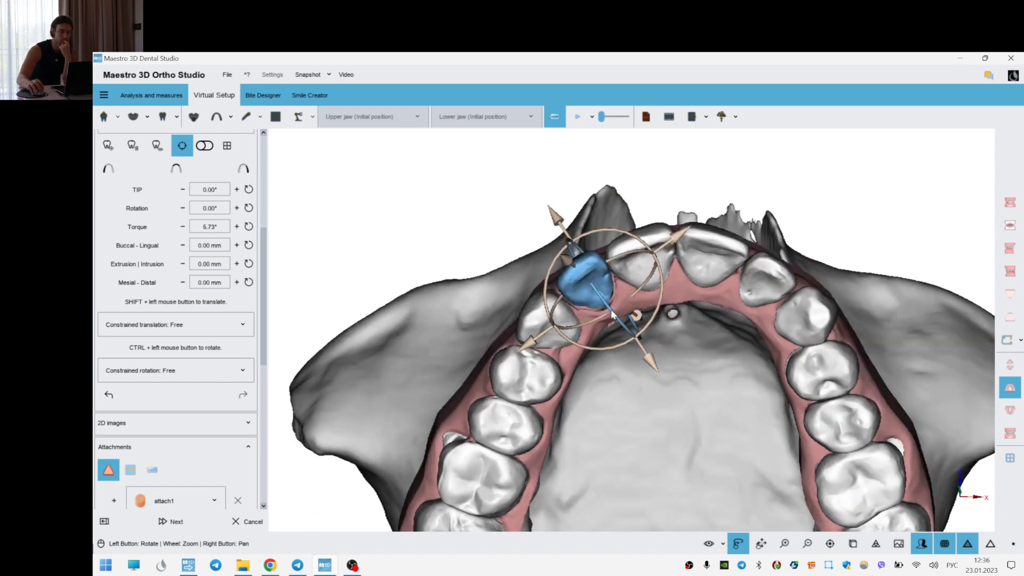
left_click(657, 291)
left_click_drag(653, 288, 703, 282)
left_click(715, 263)
left_click(848, 210)
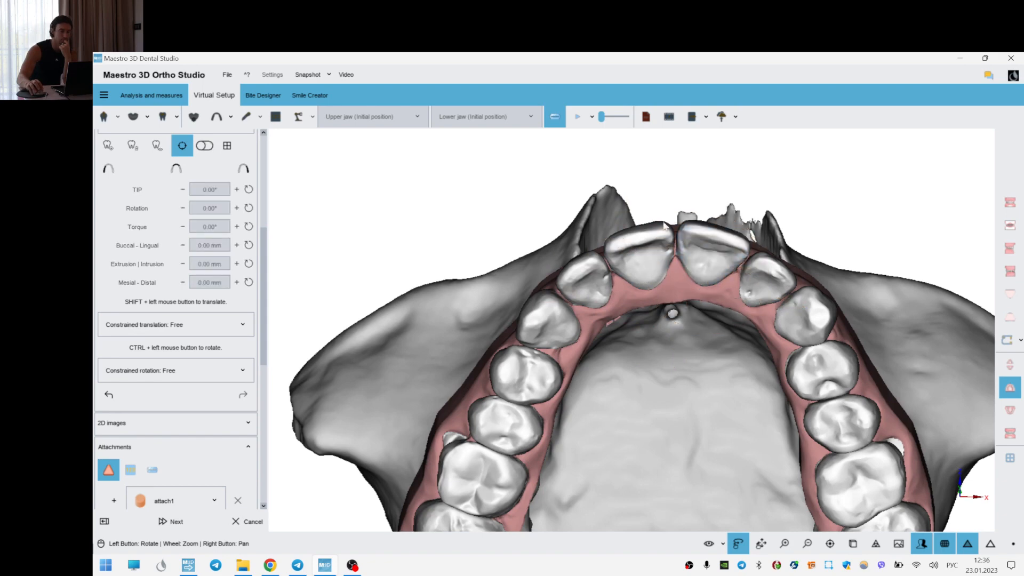
- Show both jaws together and display layer 3 of the lower jaw
scroll(250, 229, "up", 3)
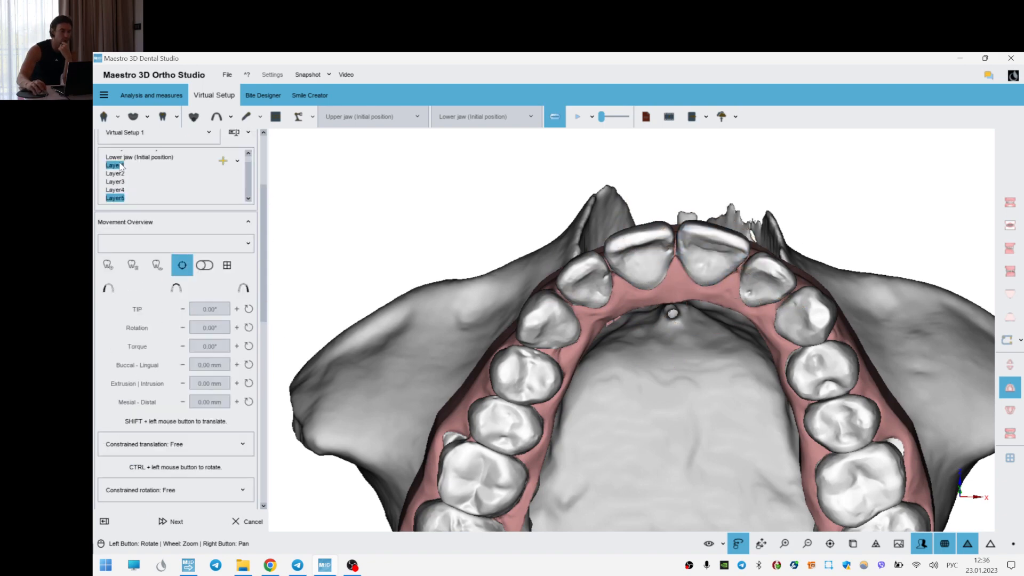
left_click(1010, 433)
left_click_drag(647, 306, 559, 314)
scroll(666, 368, "up", 4)
left_click(116, 173)
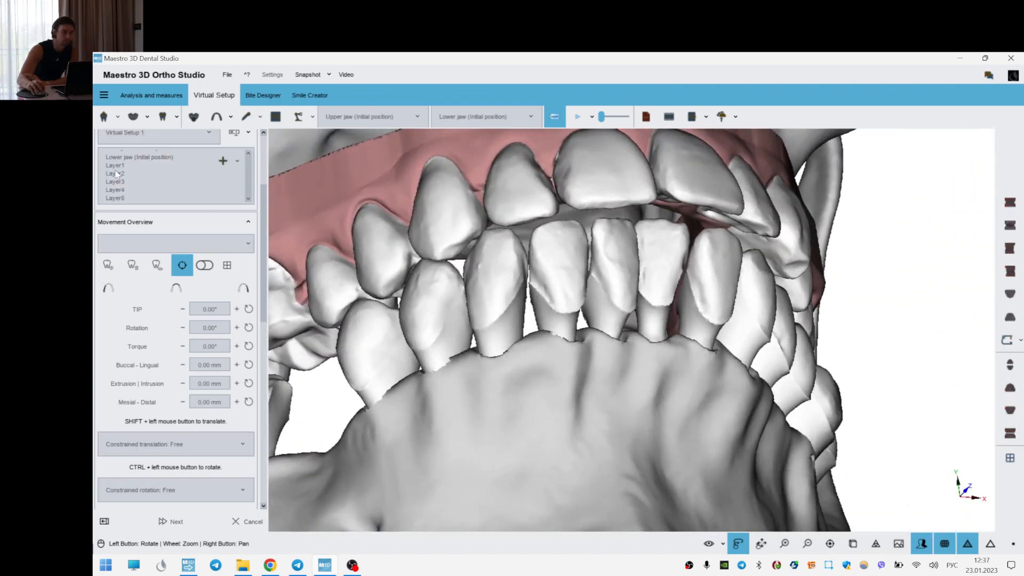
left_click(123, 188)
left_click(116, 184)
- Examine the bite between the upper teeth and lower layer 3 from the front, below and the patient's left side
right_click_drag(648, 347, 654, 267)
scroll(652, 267, "down", 5)
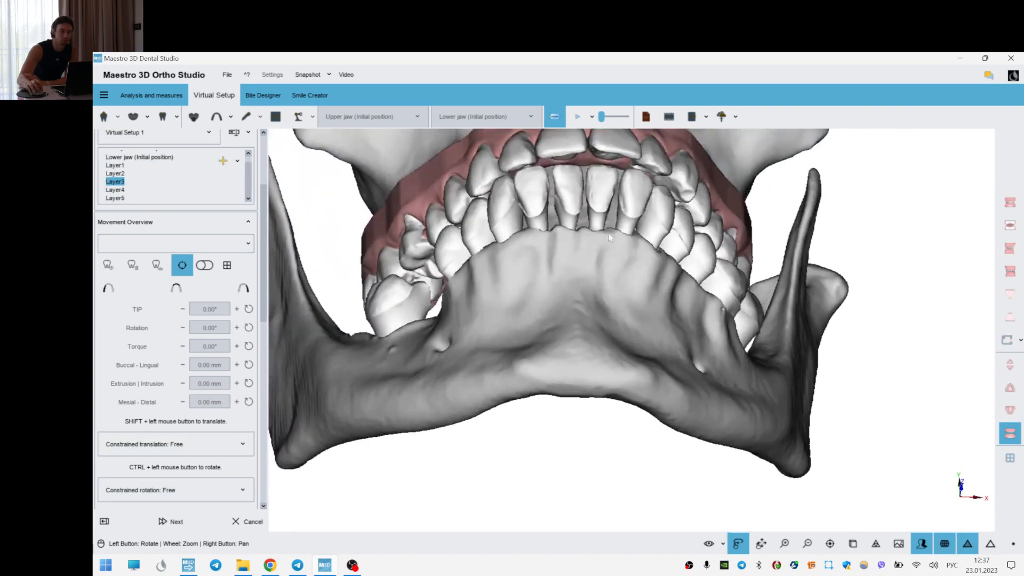
scroll(598, 268, "up", 3)
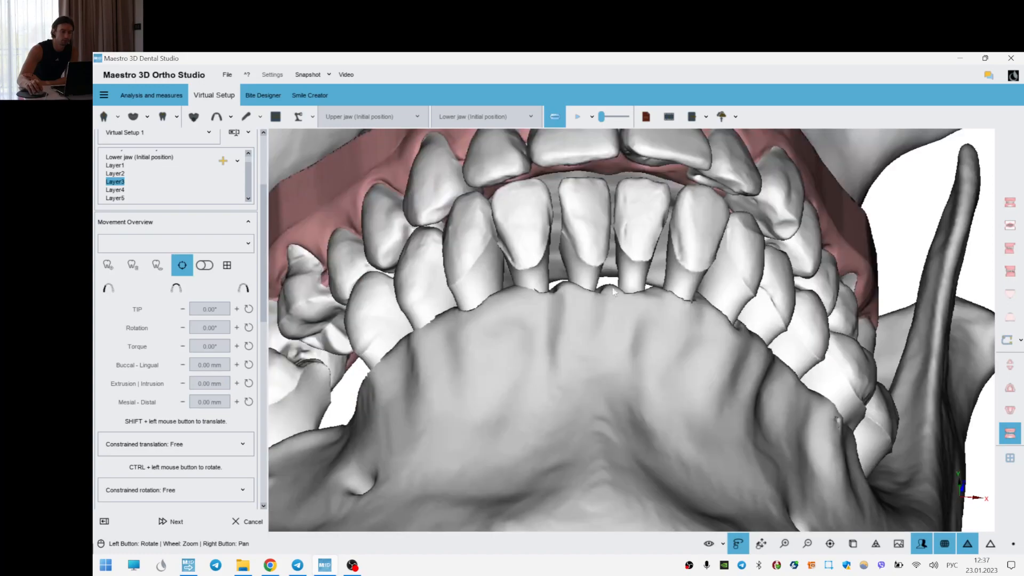
left_click_drag(577, 256, 494, 273)
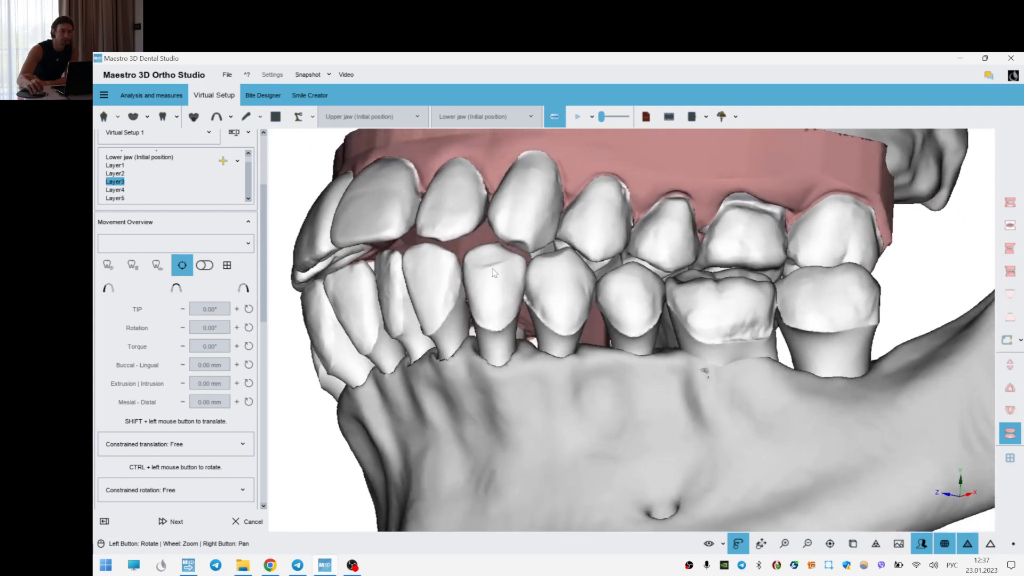
left_click_drag(540, 299, 627, 292)
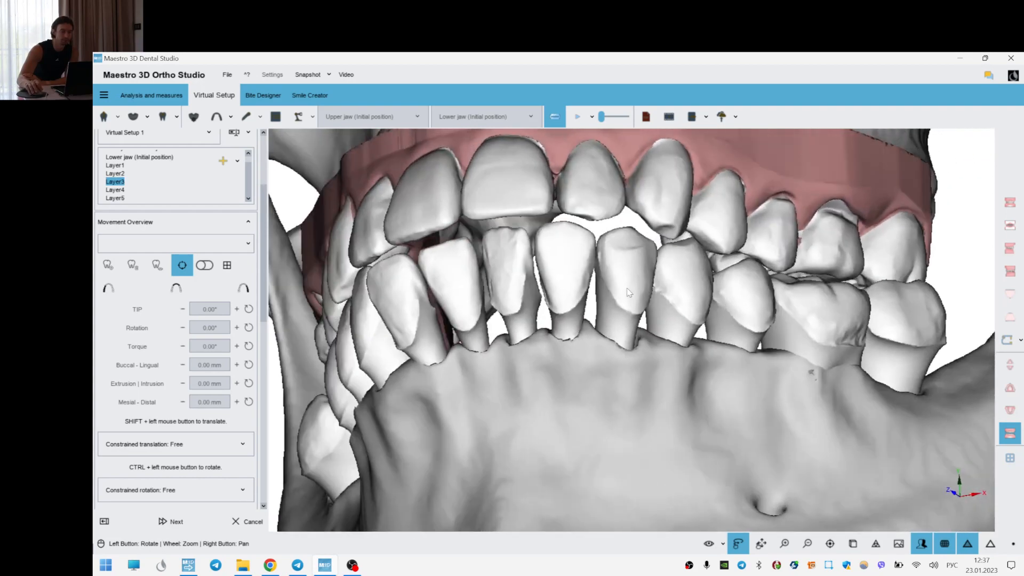
left_click_drag(543, 293, 469, 285)
left_click_drag(556, 262, 620, 224)
left_click_drag(267, 210, 265, 159)
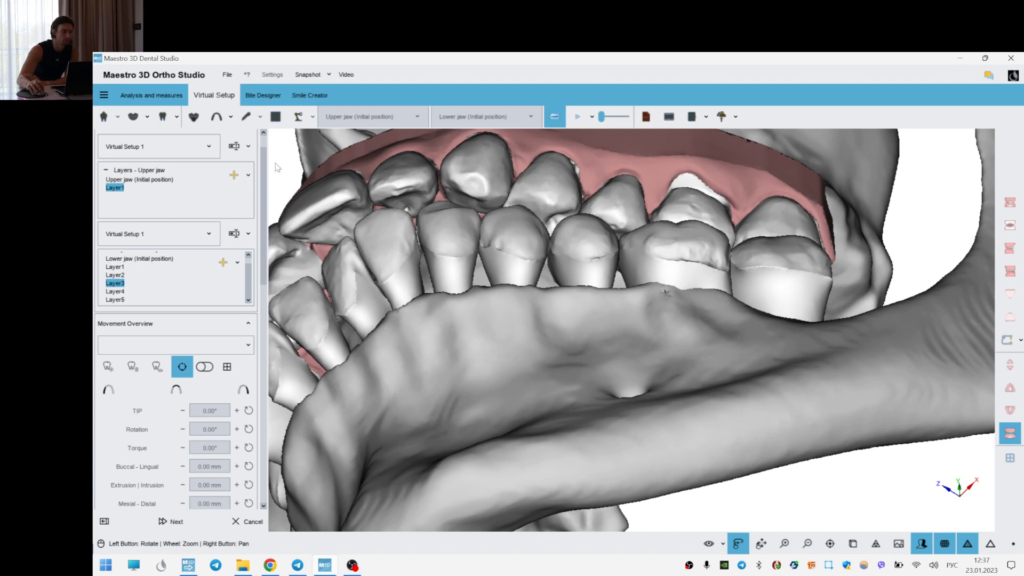
- Adjust the upper left second premolar to about -0.21° tip, 4.44° rotation and 4.78° torque
left_click(611, 213)
scroll(613, 214, "up", 5)
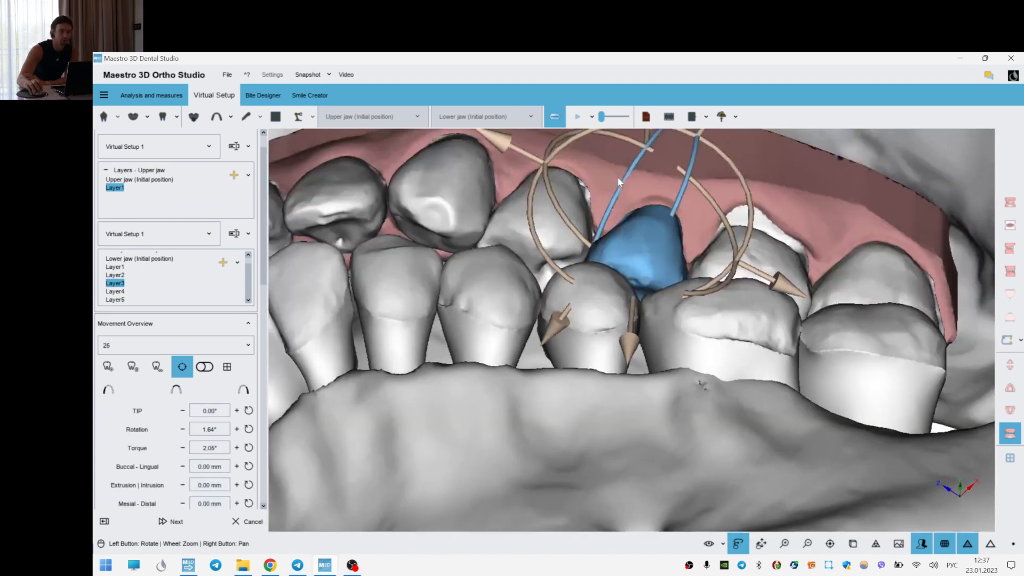
left_click_drag(622, 182, 643, 183)
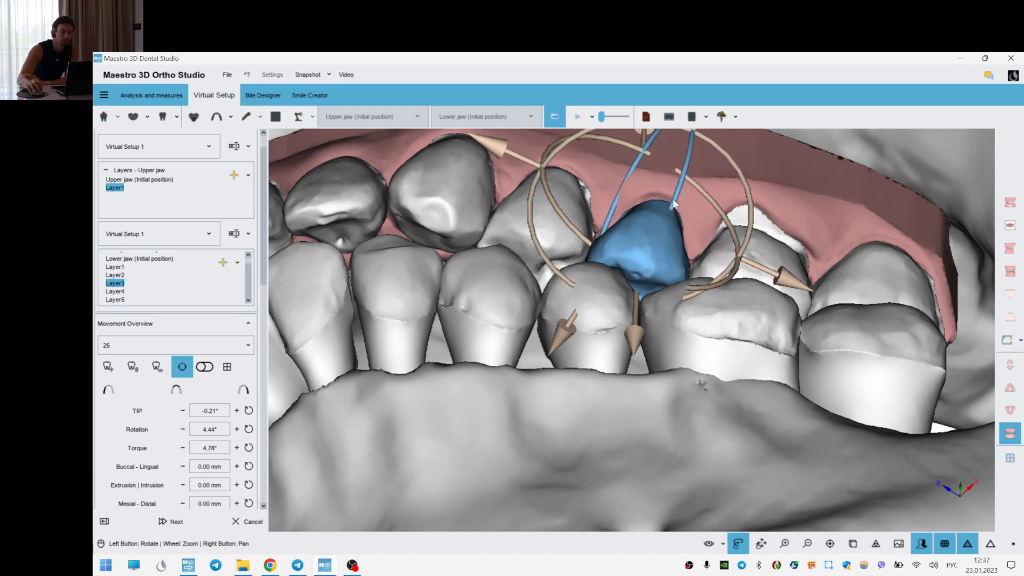
left_click(539, 220)
left_click(695, 160)
left_click_drag(695, 160, 617, 297)
scroll(617, 297, "up", 6)
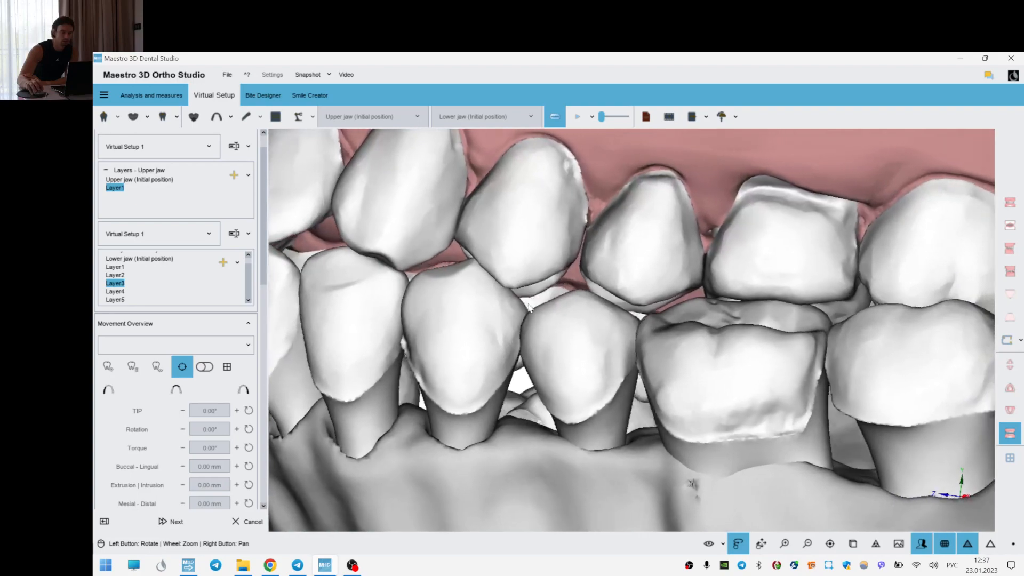
- Set the upper right second premolar's torque to about 4.68°
left_click_drag(528, 306, 533, 263)
left_click(466, 210)
left_click(401, 266)
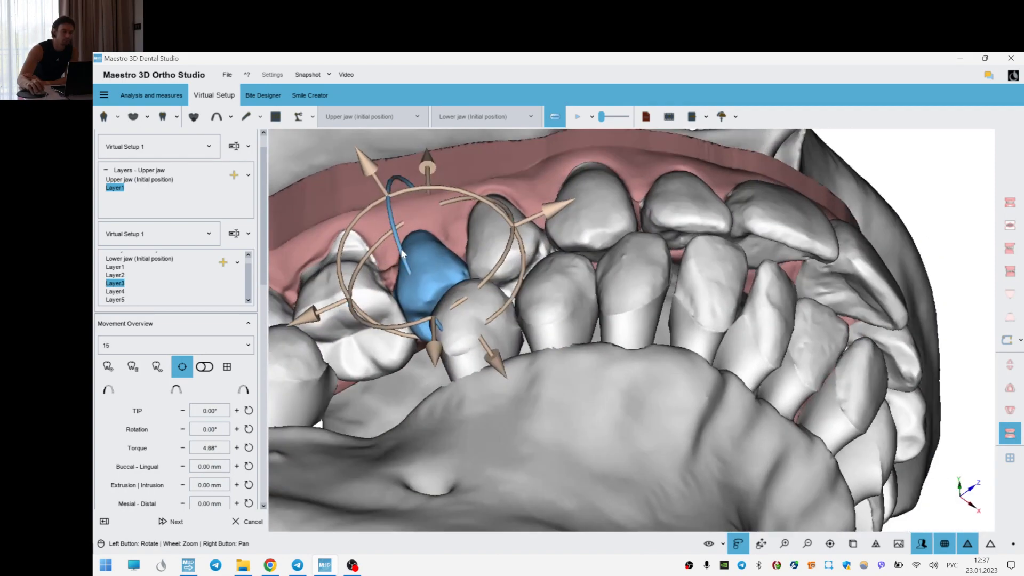
left_click(484, 171)
left_click_drag(484, 171, 574, 346)
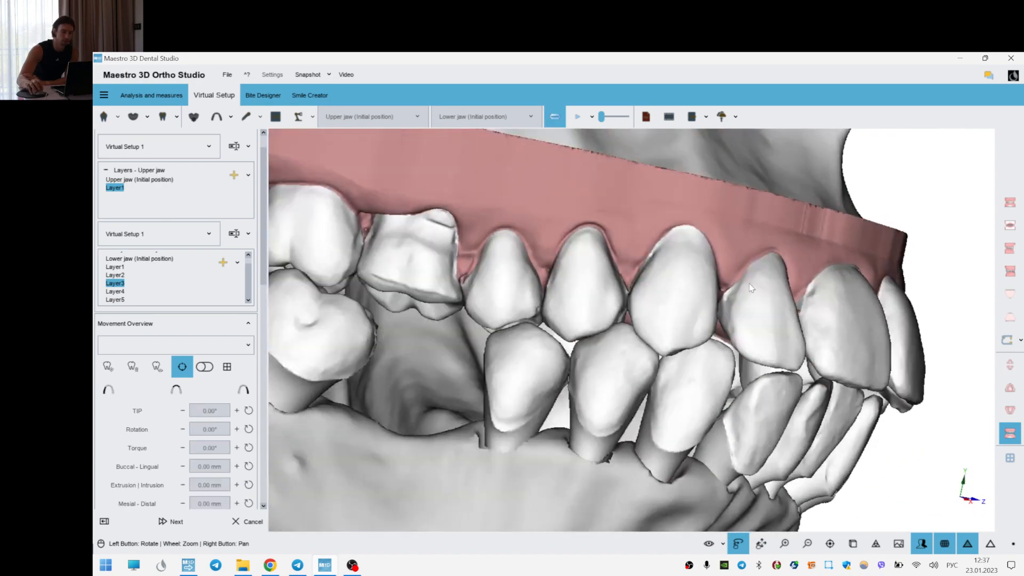
- Examine the occlusion of the canines, premolars and molars on both sides of the jaws
left_click_drag(751, 288, 462, 331)
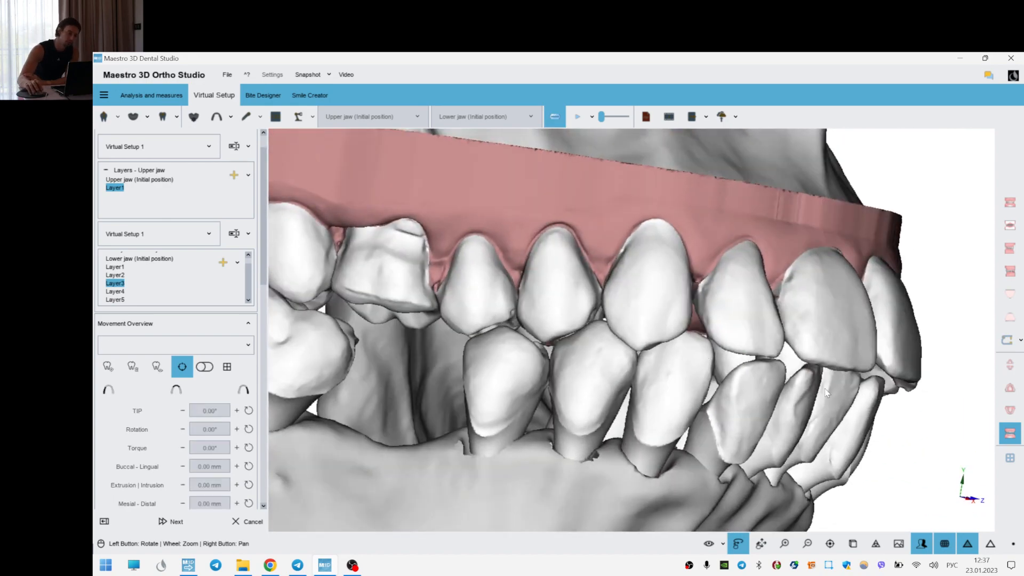
left_click_drag(825, 393, 621, 327)
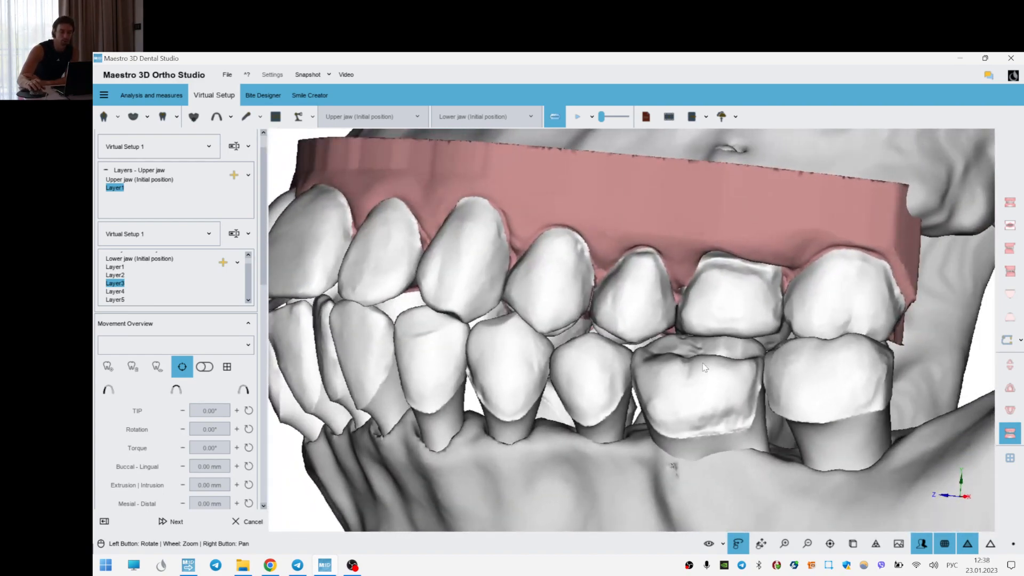
left_click_drag(580, 343, 733, 354)
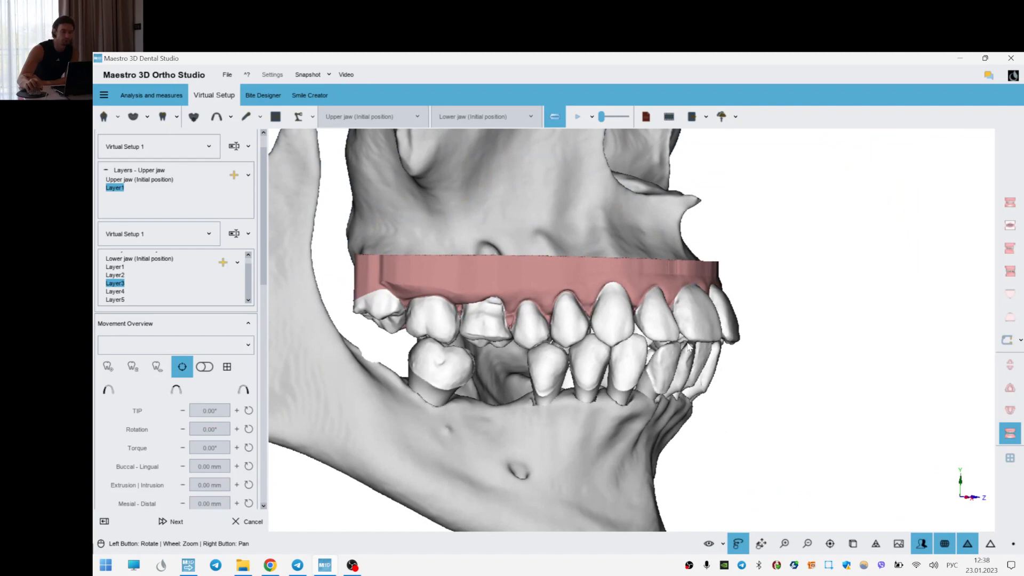
scroll(640, 351, "up", 3)
left_click_drag(726, 326, 731, 328)
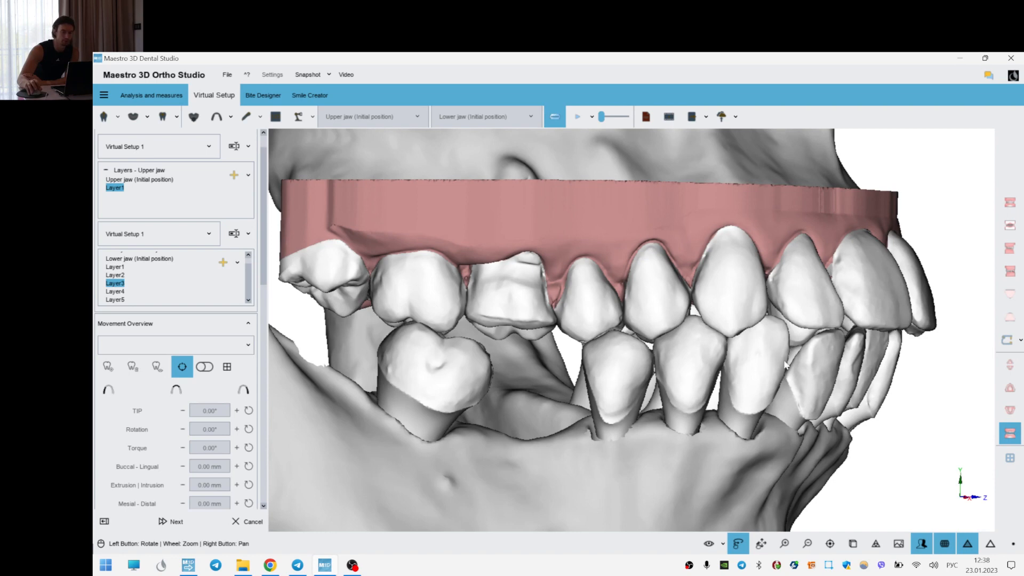
scroll(739, 357, "up", 4)
scroll(739, 357, "down", 3)
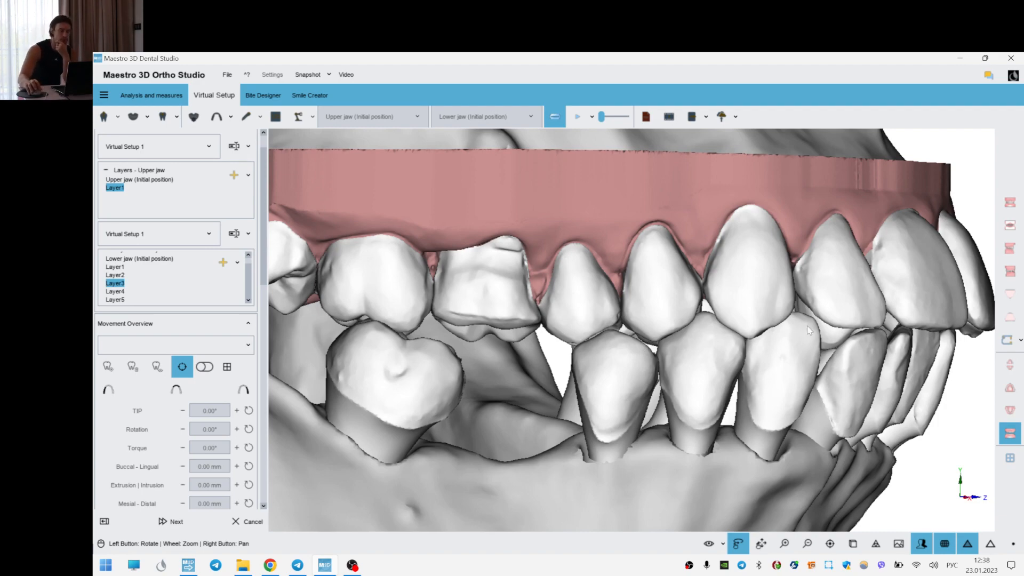
left_click_drag(882, 323, 582, 330)
scroll(472, 327, "down", 2)
left_click_drag(472, 327, 896, 321)
left_click_drag(589, 326, 356, 305)
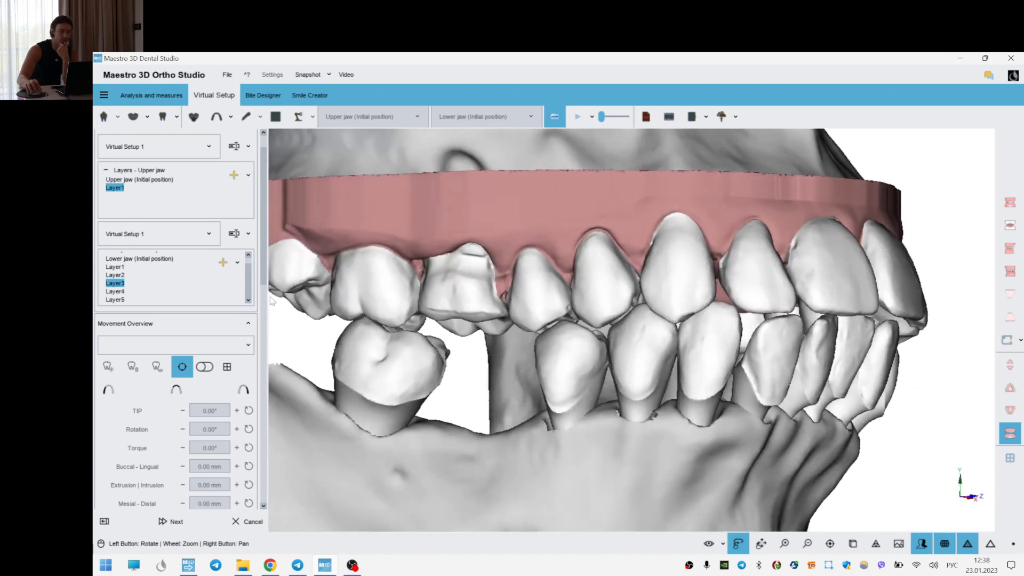
- Display lower layer 2 and set the lower right second molar's tip to about -13.43°
left_click(109, 267)
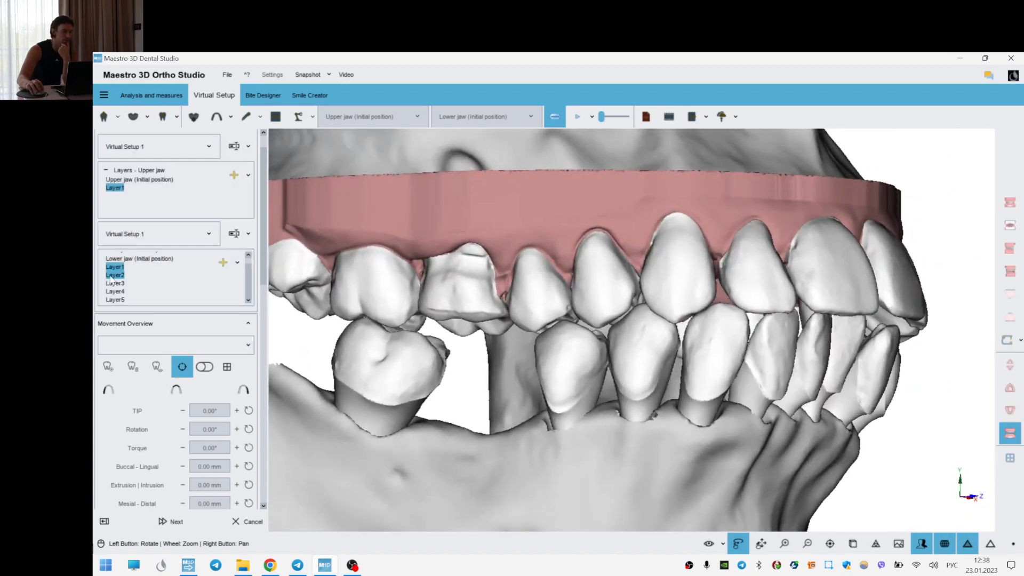
left_click(116, 275)
left_click(116, 274)
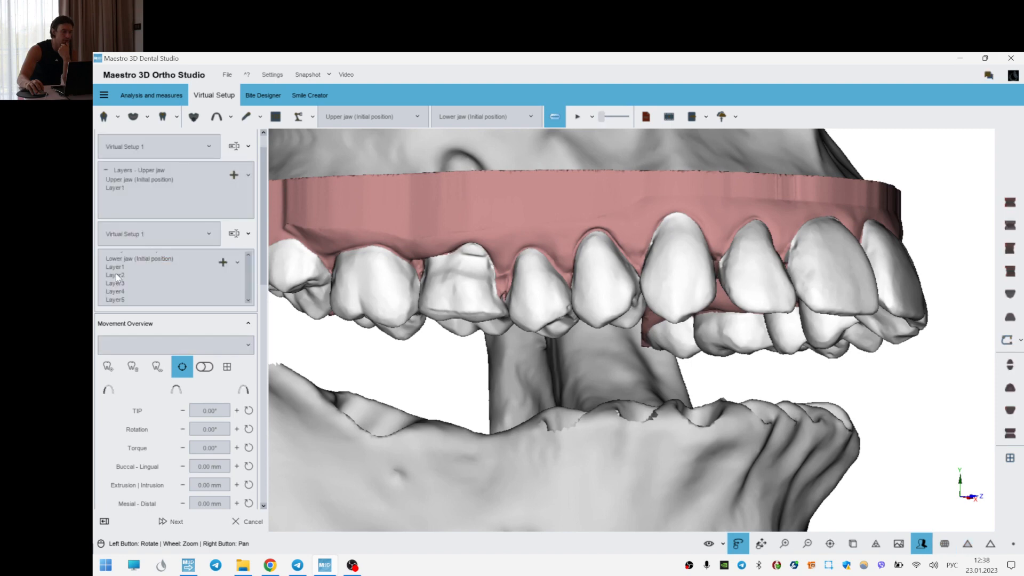
left_click(404, 369)
left_click_drag(454, 400, 489, 405)
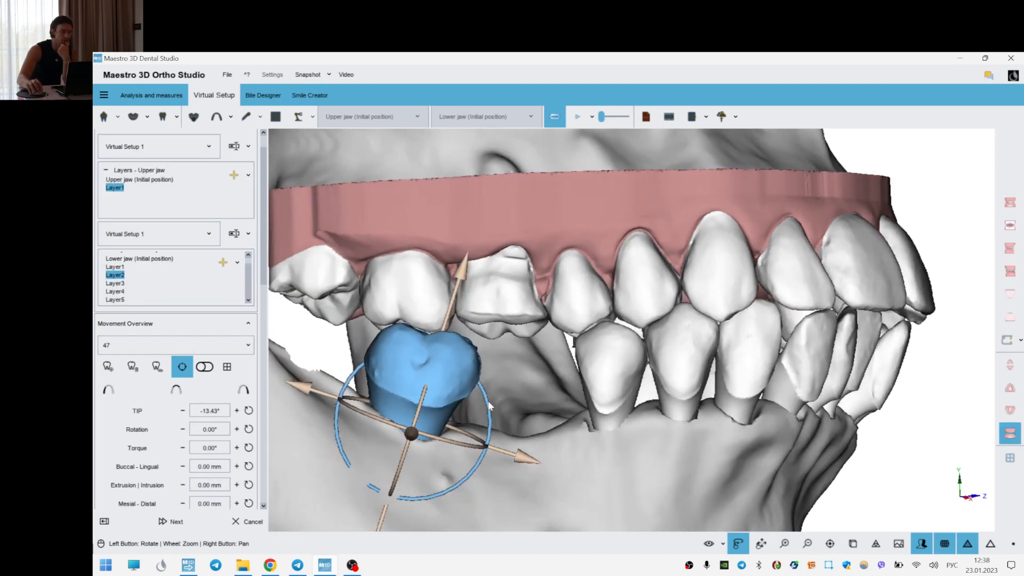
- Set the lower right second molar's tip to about -16.38° in lower layer 3
left_click(116, 283)
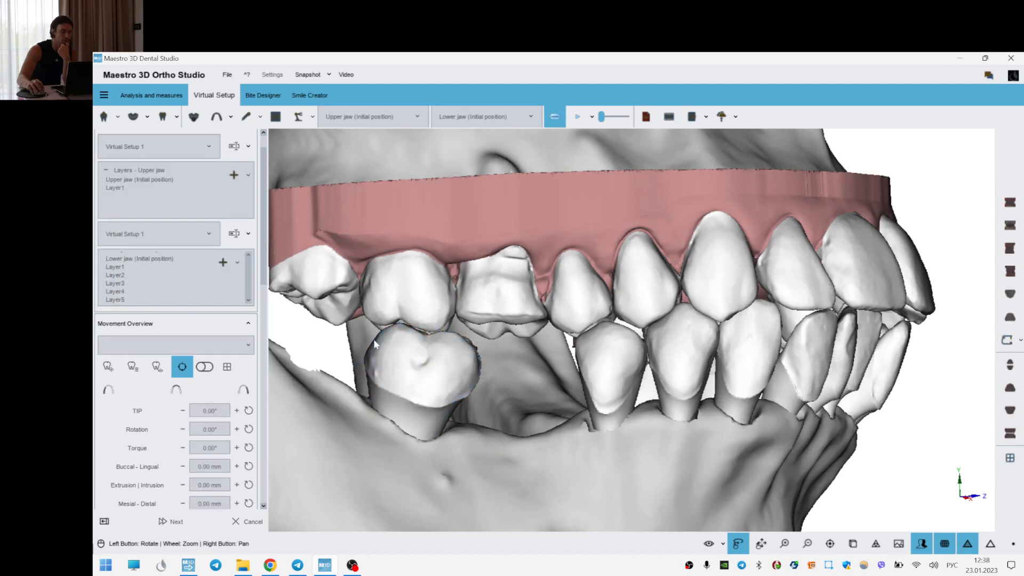
left_click(461, 373)
left_click_drag(488, 406, 487, 386)
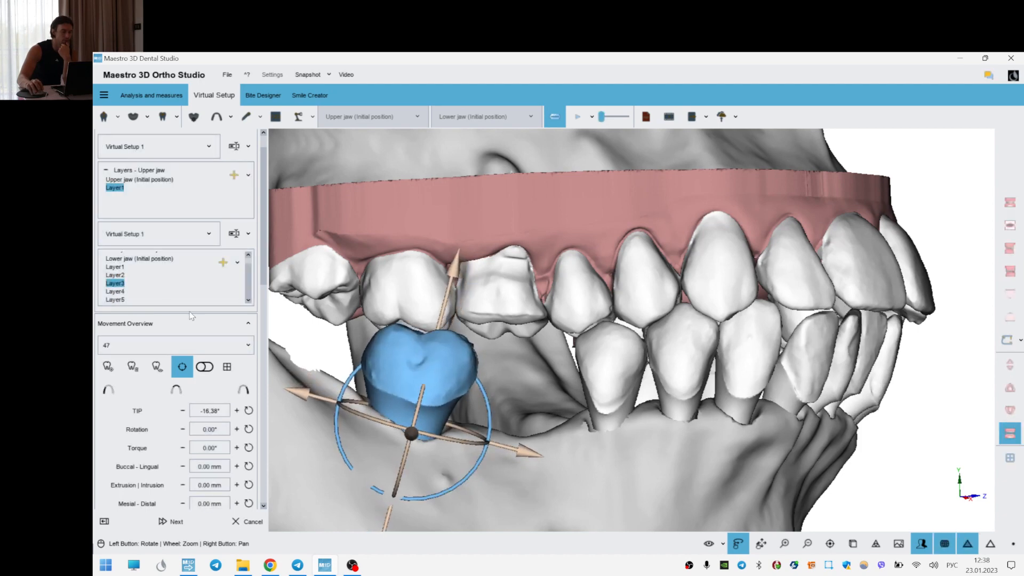
- Restore the lower right second molar to its previous-layer position in lower layers 4 and 5
left_click_drag(248, 278, 247, 276)
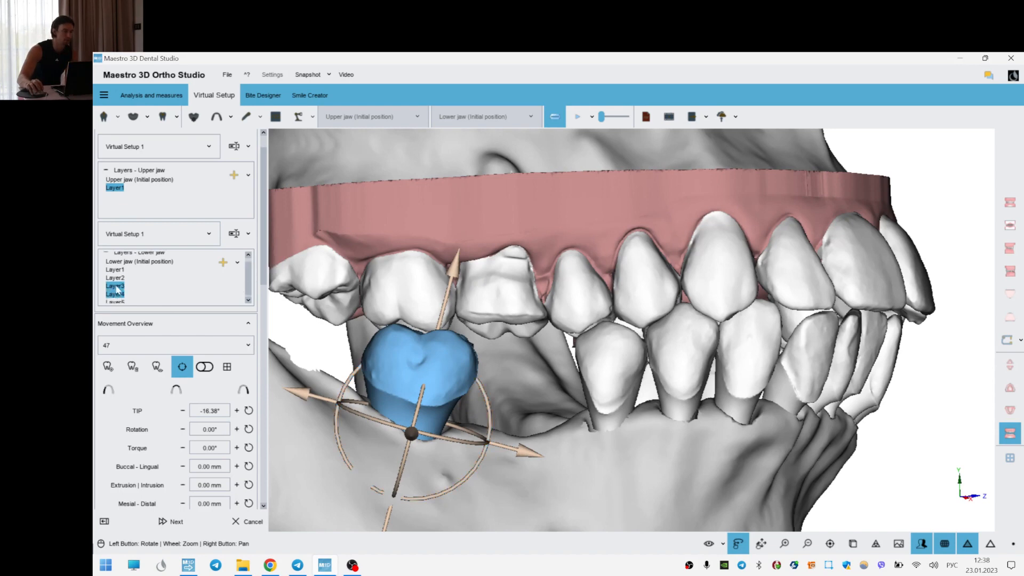
left_click(118, 290)
left_click(116, 294)
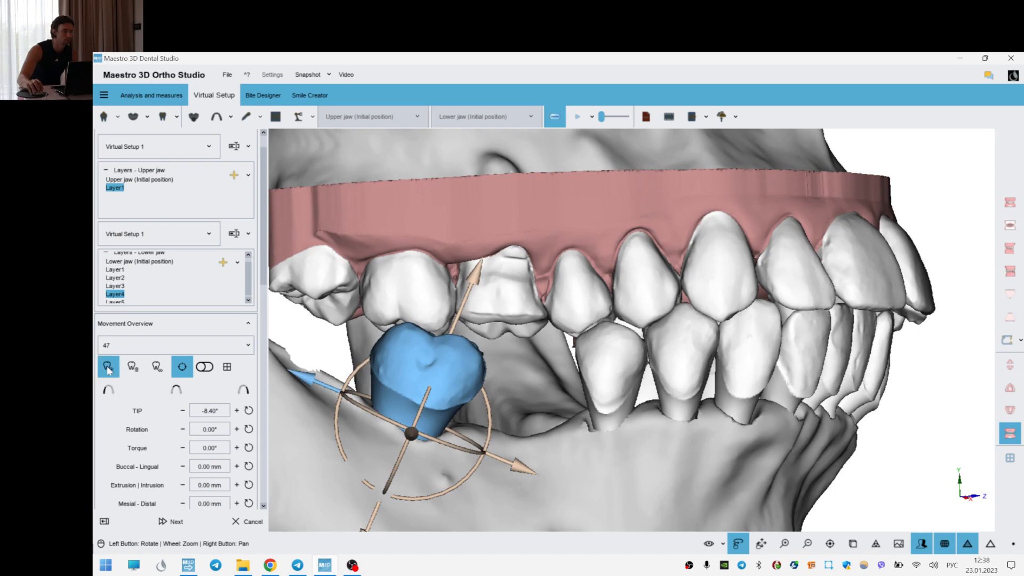
left_click(107, 368)
left_click(119, 300)
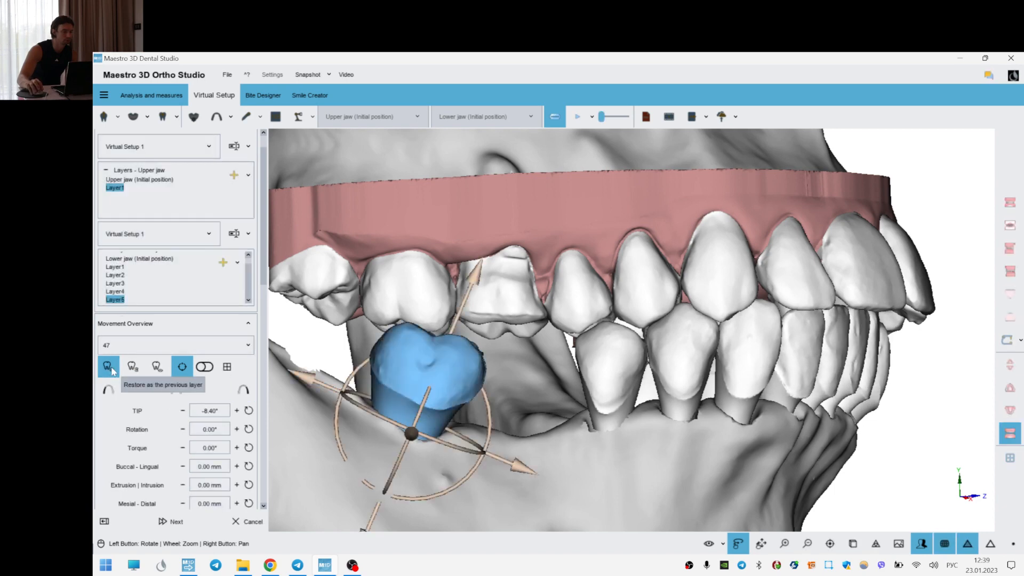
left_click(108, 368)
- Adjust the upper right canine to about -2.62° tip, -13.89° rotation and 9.71° torque against the lower teeth
scroll(674, 336, "down", 3)
left_click_drag(673, 336, 520, 252)
left_click(523, 256)
left_click_drag(656, 259, 600, 255)
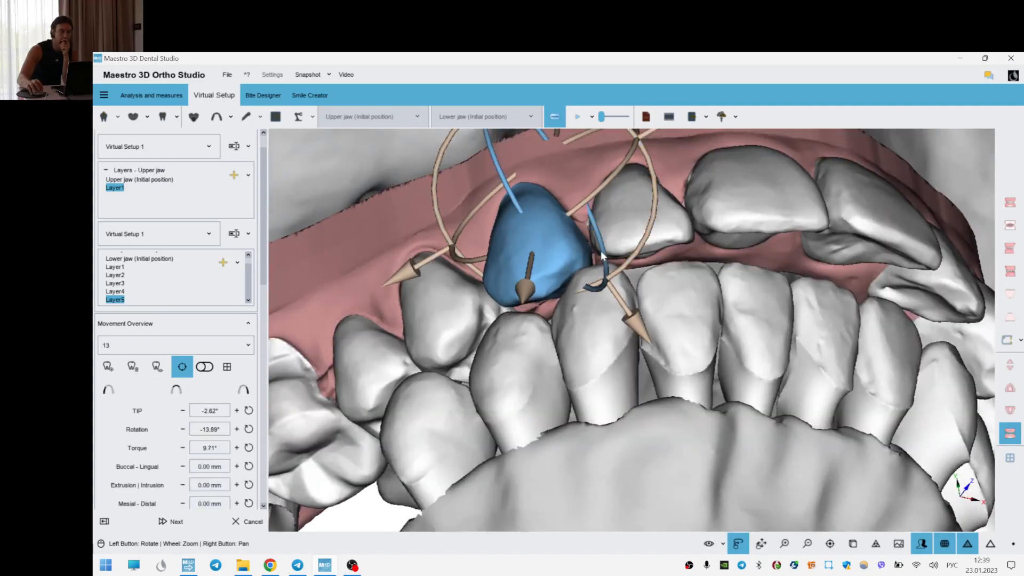
right_click(412, 211)
left_click(358, 237)
left_click_drag(674, 377, 800, 367)
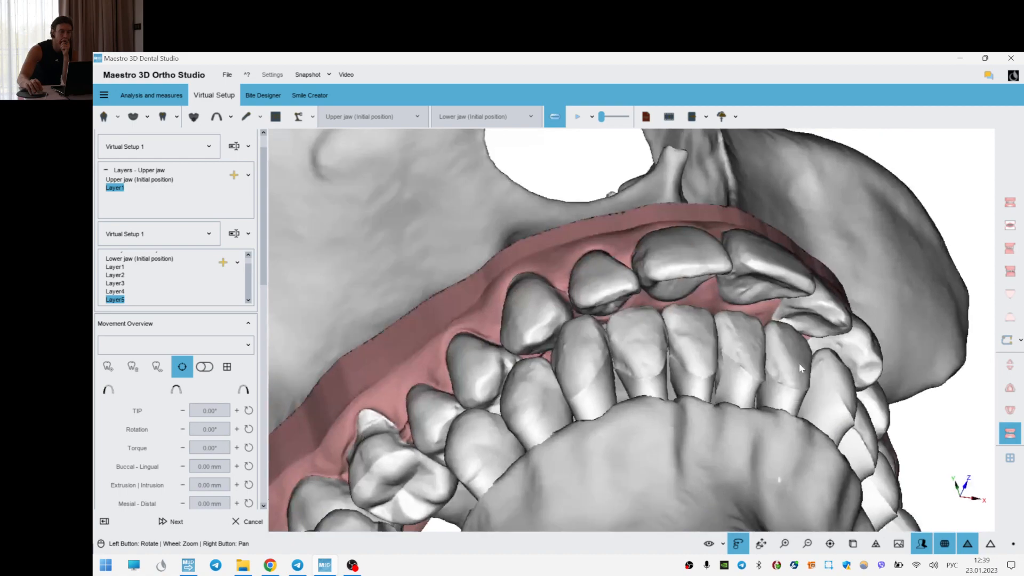
- Show only the upper jaw and adjust the upper right canine to about -3.14° tip, -11.44° rotation and 11.64° torque
left_click(1013, 395)
left_click_drag(576, 451, 602, 351)
scroll(602, 352, "up", 4)
left_click(401, 216)
left_click_drag(703, 369, 548, 286)
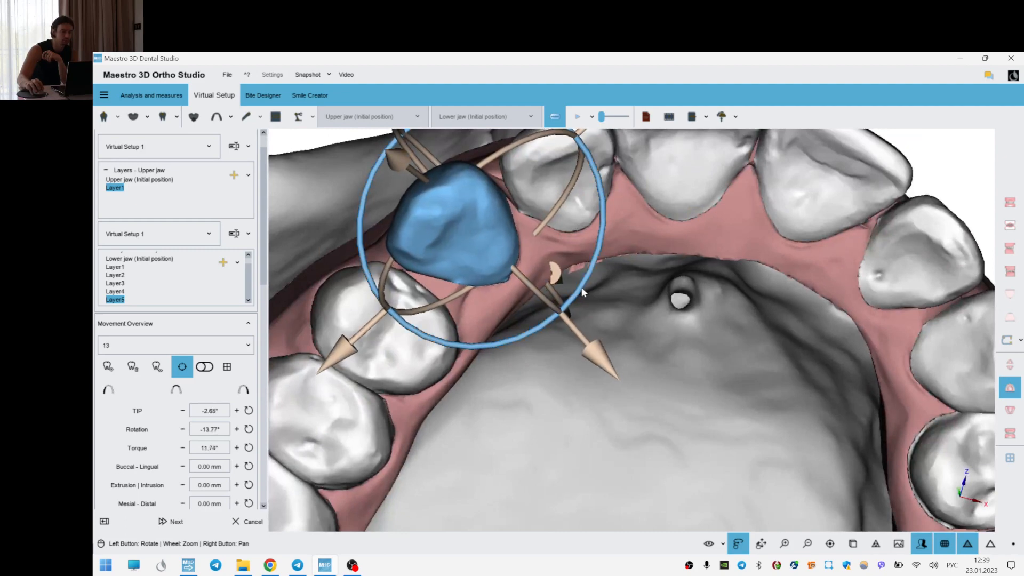
left_click(634, 322)
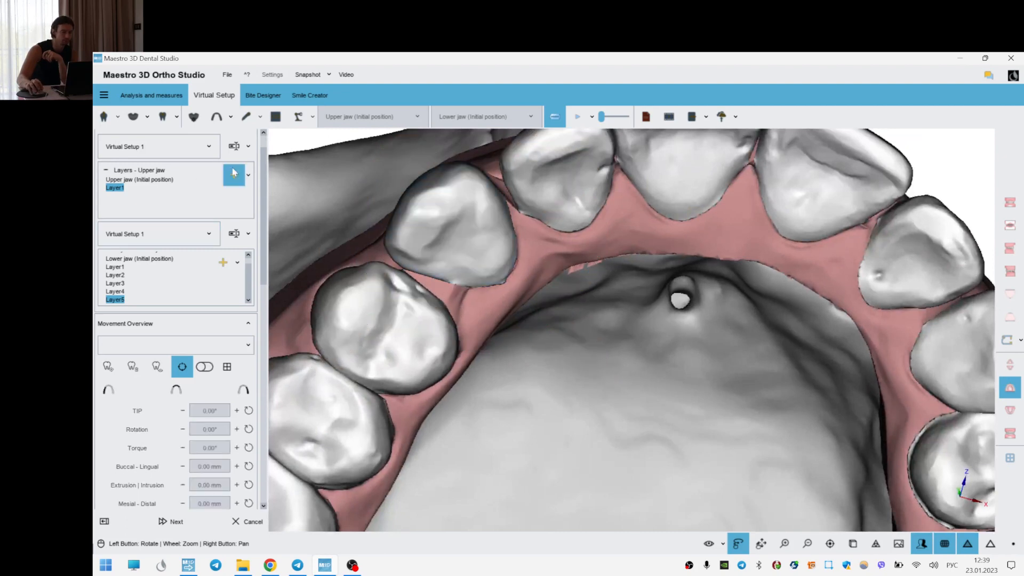
- Add a second layer to the upper jaw and set the upper left canine's torque to about 6.72°
scroll(596, 264, "down", 4)
left_click_drag(802, 369, 799, 314)
left_click(804, 313)
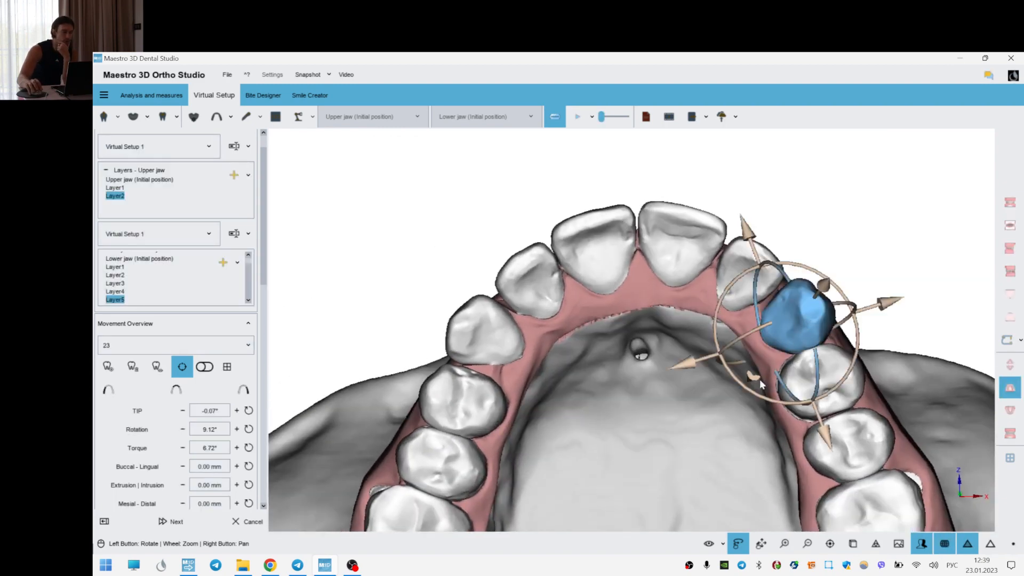
left_click_drag(760, 380, 752, 403)
- Adjust the upper right canine's torque to about 7.74° in upper layer 2
left_click(495, 344)
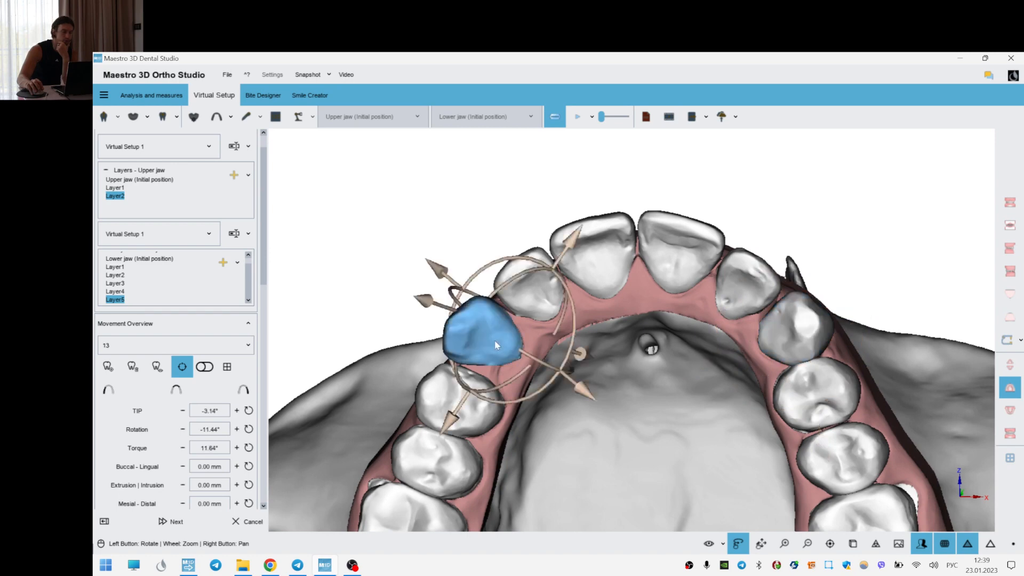
left_click_drag(654, 373, 662, 370)
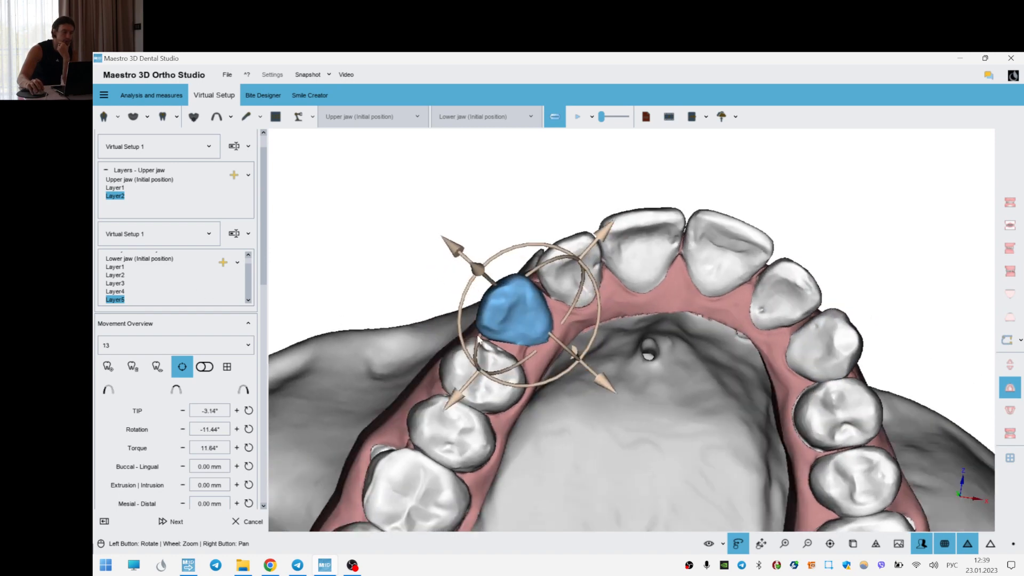
scroll(478, 339, "up", 3)
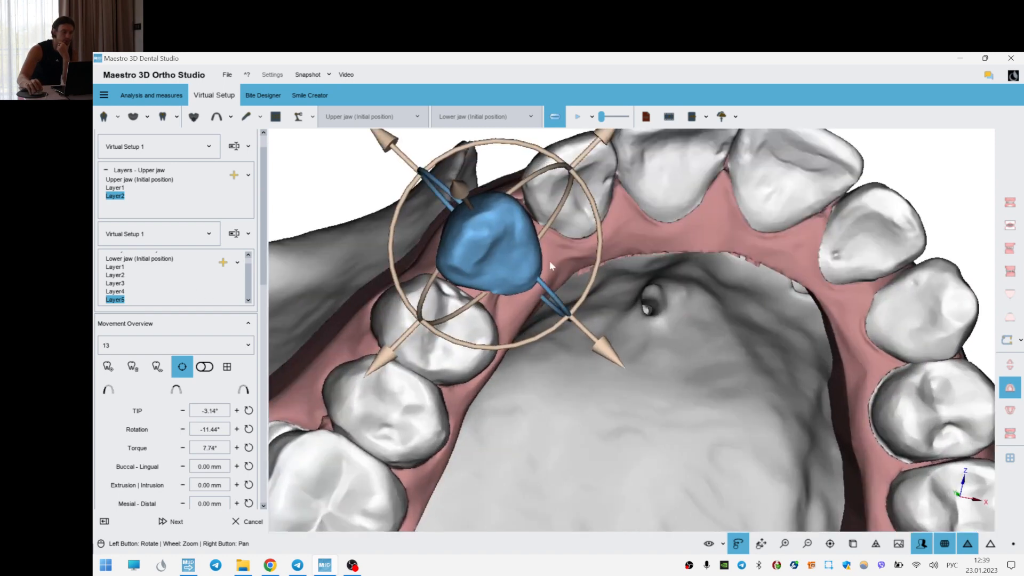
- Adjust the upper right lateral incisor to about -3.03° tip, 8.09° rotation and 5.92° torque
left_click(543, 200)
left_click_drag(543, 200, 728, 299)
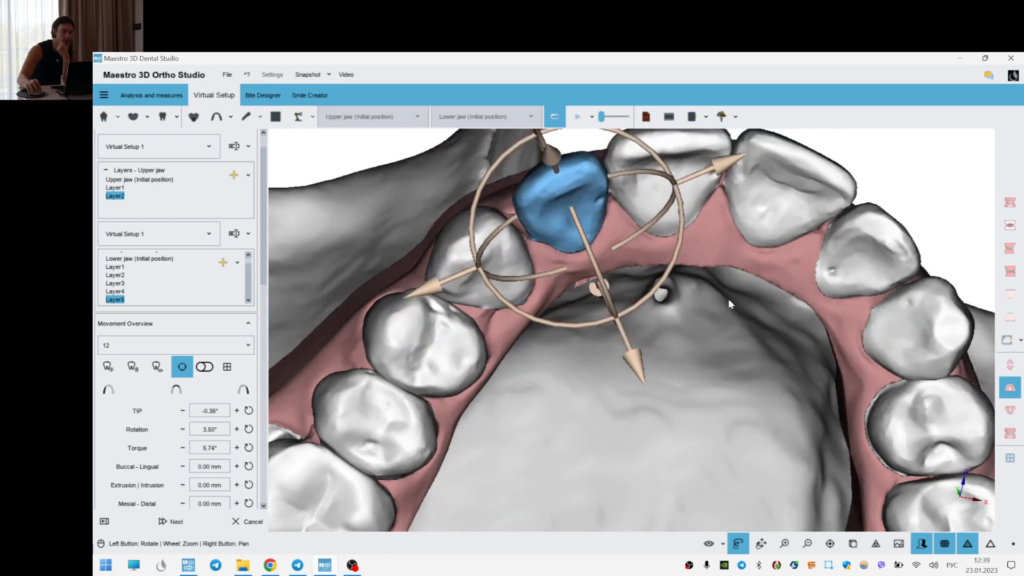
left_click_drag(633, 237, 656, 297)
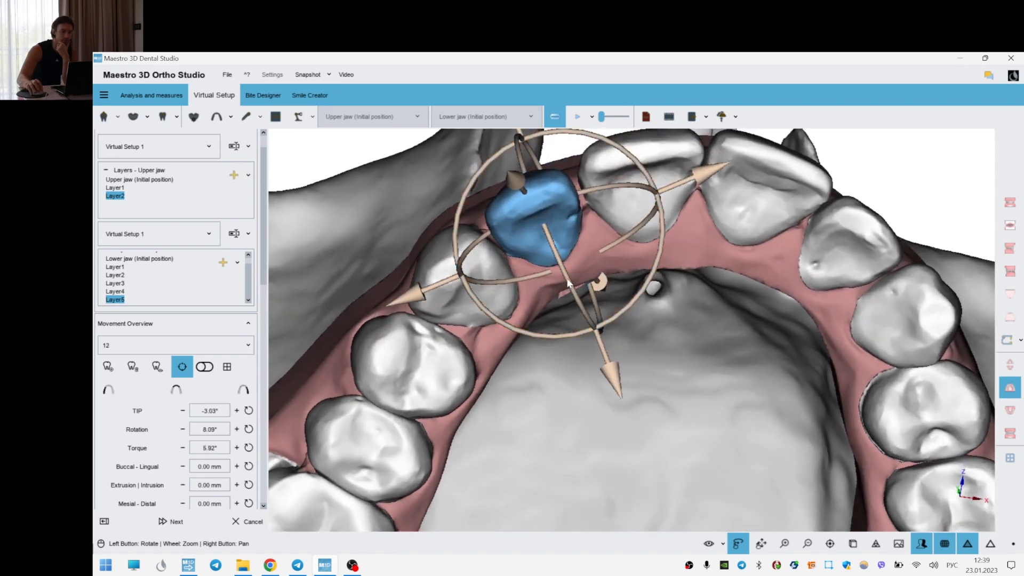
- Adjust the upper central incisors' alignment, bringing the right one to about -2.58° tip, 10.14° rotation and -5.86° torque
left_click(648, 218)
left_click_drag(721, 260, 712, 268)
left_click_drag(748, 310, 666, 212)
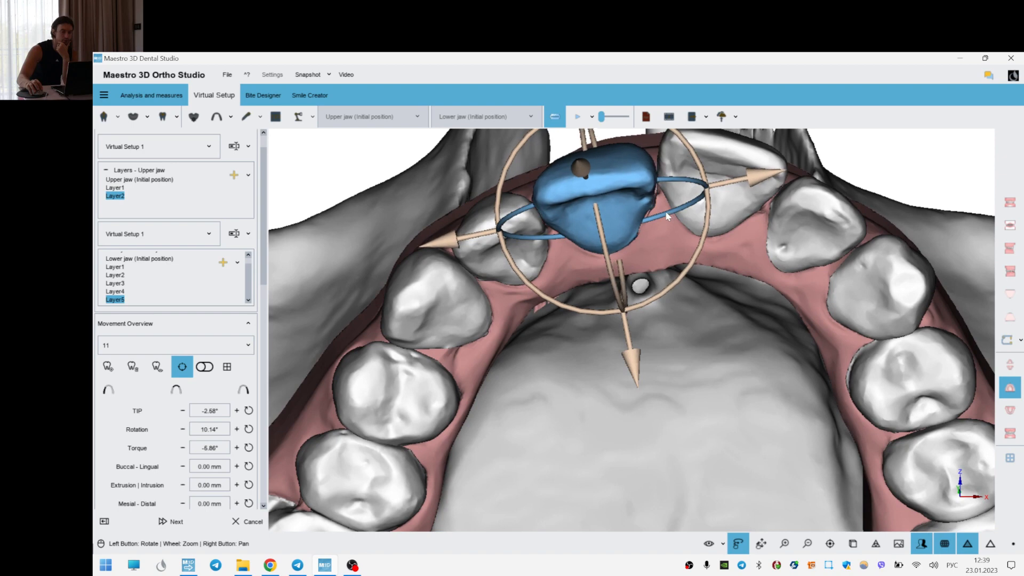
left_click(717, 214)
left_click_drag(794, 291, 771, 275)
mouse_move(678, 269)
left_mouse_down()
mouse_move(676, 283)
mouse_move(695, 277)
left_mouse_up()
- Tip the upper left lateral incisor to about -2.46° and adjust the upper left canine to about 0.87° tip, 15.10° rotation and 2.06° torque
left_click(789, 229)
left_click_drag(878, 392, 790, 318)
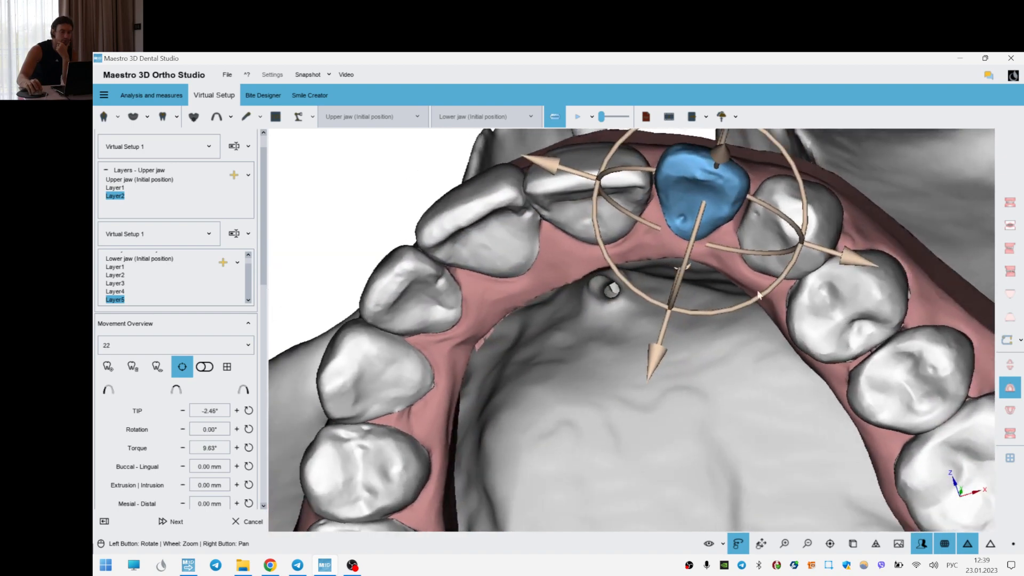
left_click(792, 221)
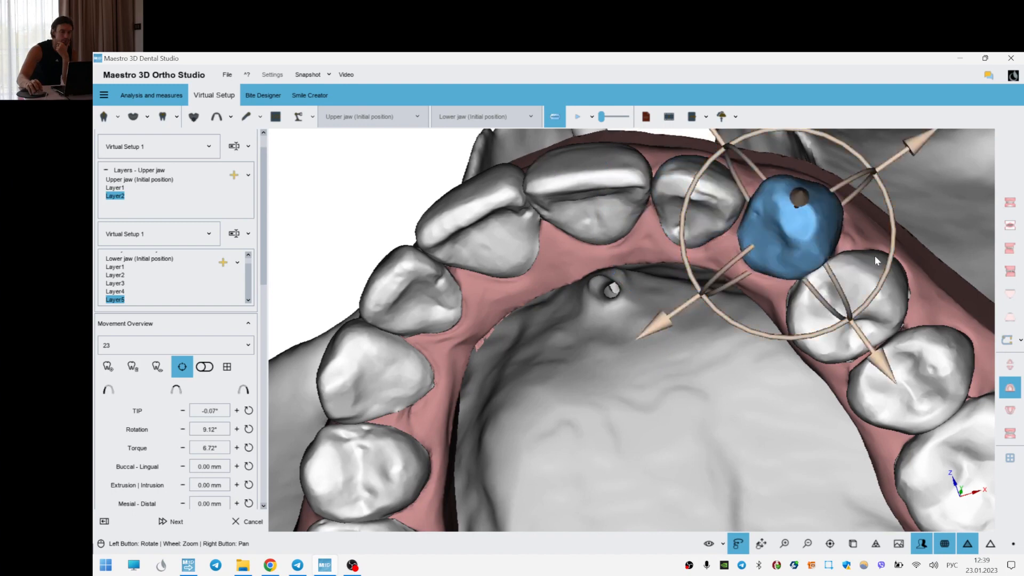
left_click_drag(892, 255, 894, 244)
left_click_drag(737, 267, 727, 270)
left_click_drag(842, 289, 834, 282)
- Set the upper left lateral incisor's torque to about 4.25° and fine-tune the upper left canine beside it
left_click(954, 218)
left_click_drag(724, 235, 704, 305)
left_click(740, 287)
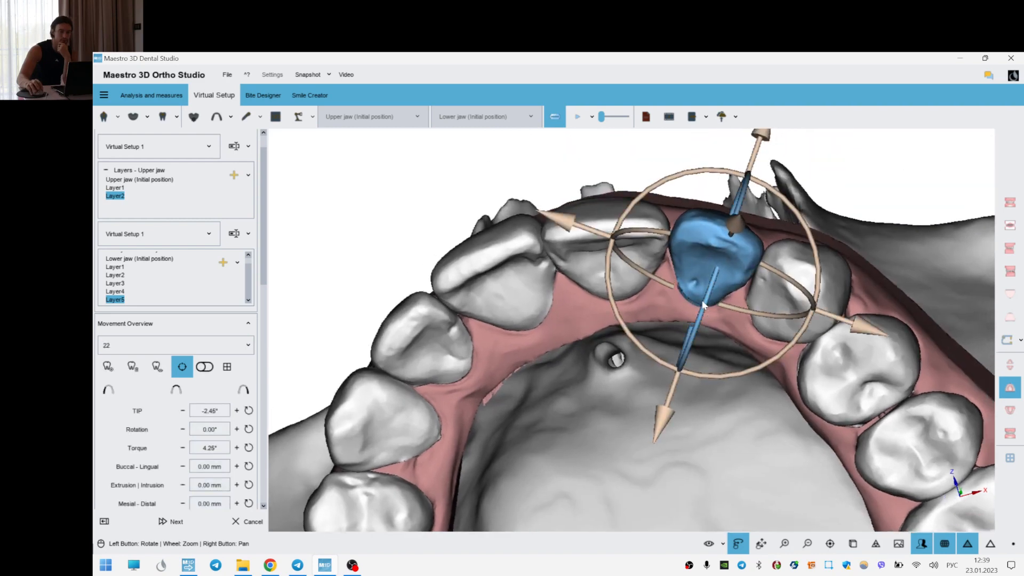
left_click(961, 207)
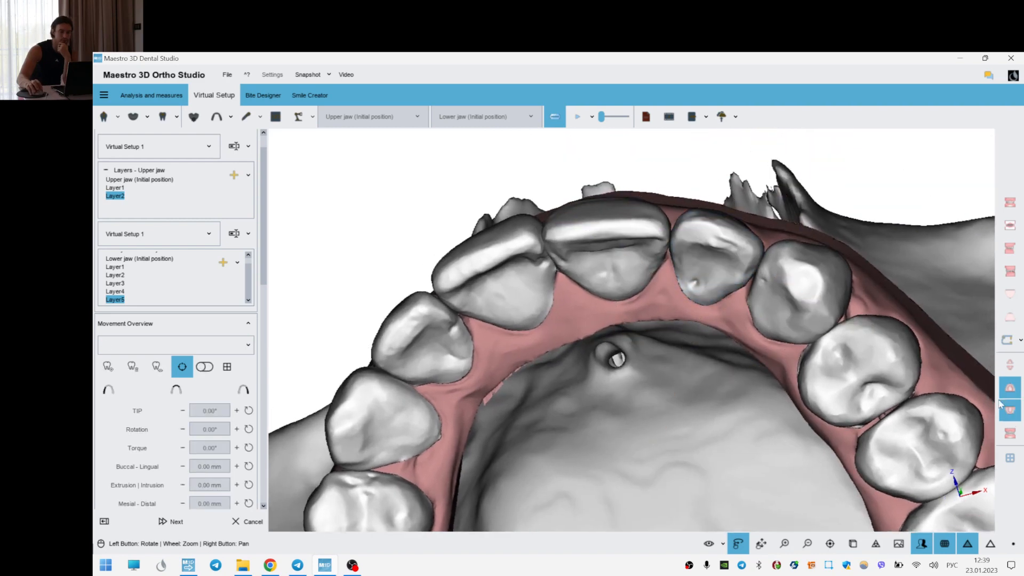
left_click(804, 308)
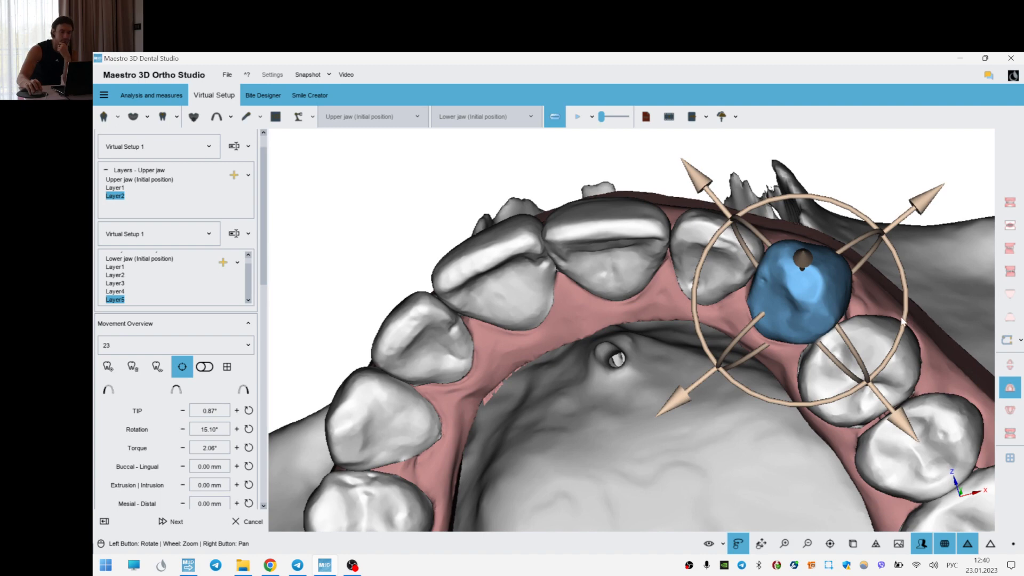
left_click_drag(901, 320, 905, 319)
left_click(932, 215)
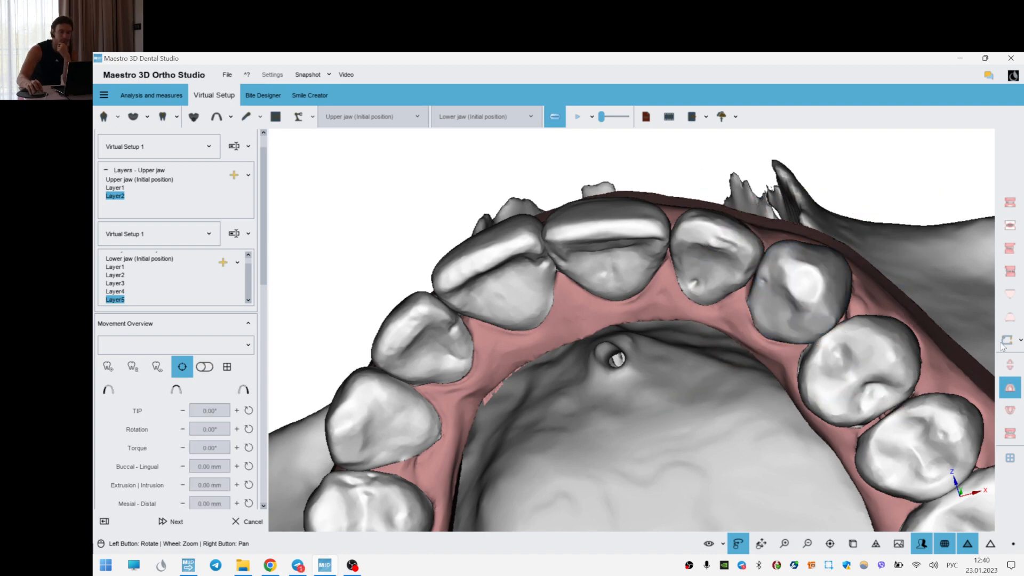
- Show both jaws together from the front and turn on the gingiva display
left_click(1009, 432)
key("f")
scroll(694, 343, "up", 4)
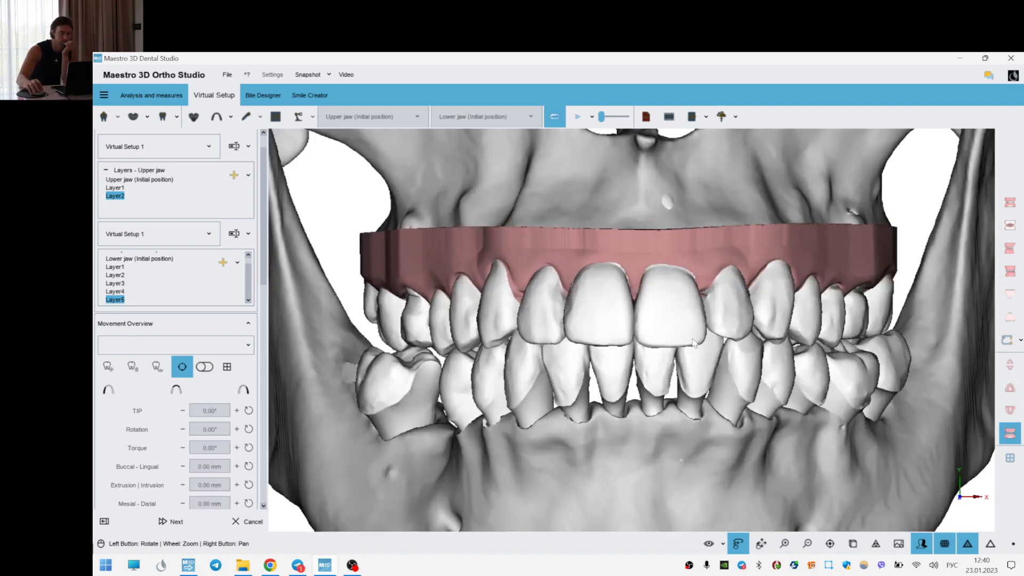
left_click(723, 544)
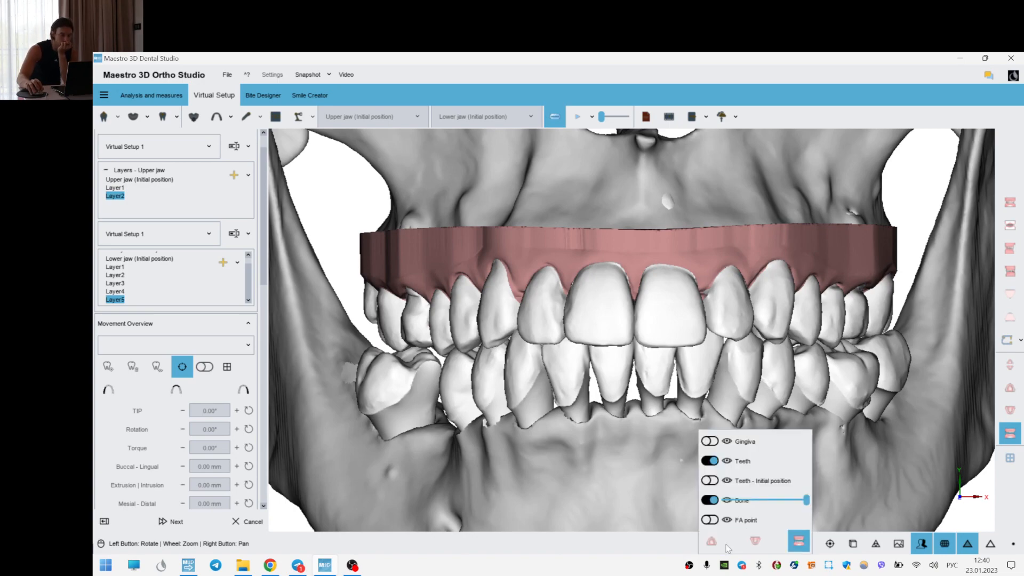
left_click(707, 442)
scroll(692, 390, "down", 4)
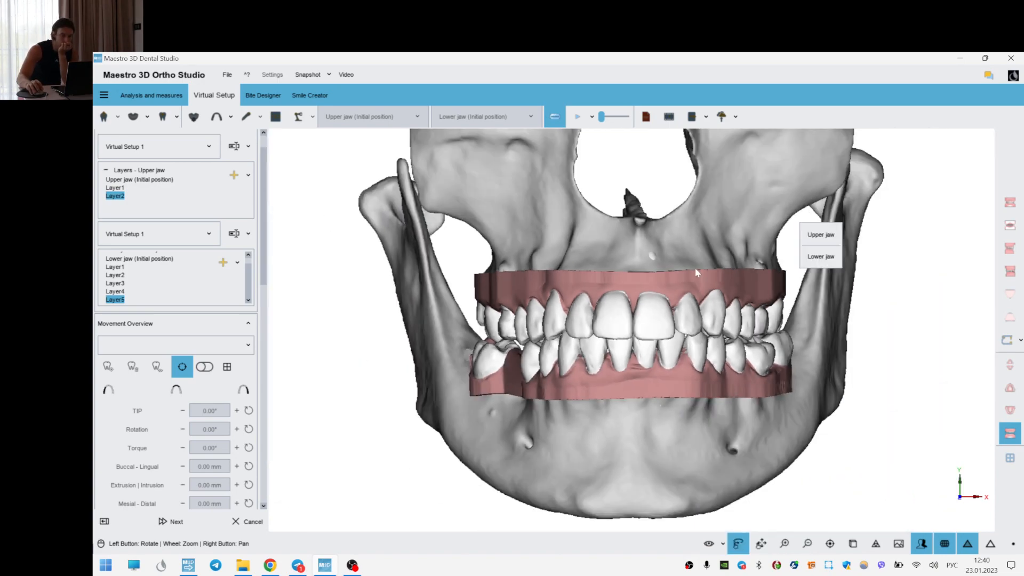
- Examine the contacts between the upper and lower front teeth from the front and from below
scroll(641, 349, "up", 2)
left_click_drag(640, 348, 704, 315)
scroll(623, 296, "up", 2)
left_click_drag(622, 293, 657, 363)
scroll(656, 363, "up", 1)
left_click(755, 262)
left_click_drag(788, 184, 787, 188)
left_click(881, 196)
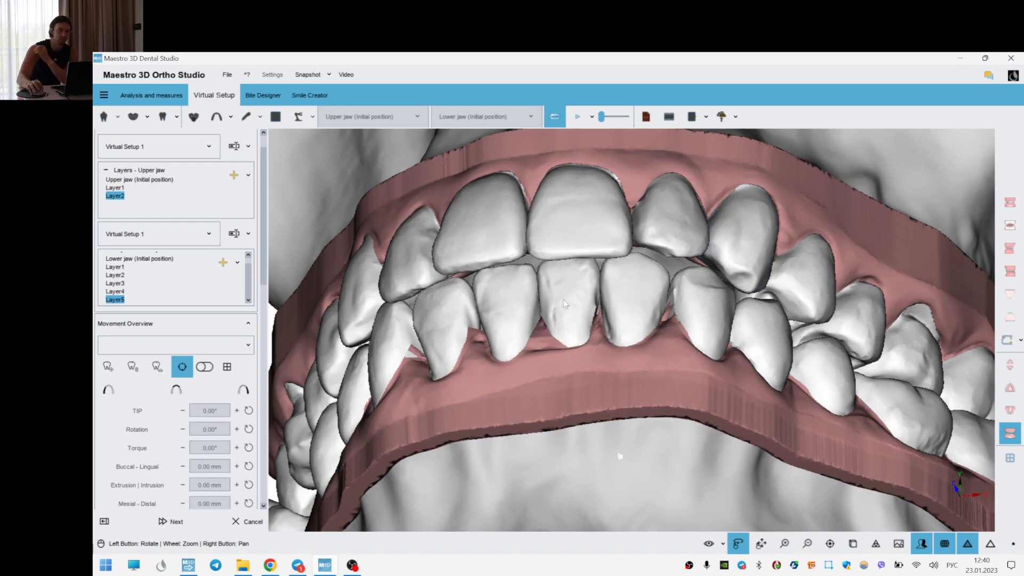
right_click_drag(558, 284, 581, 320)
left_click_drag(580, 320, 610, 314)
left_click_drag(679, 478, 482, 312)
- Compare the initial position of both jaws with upper layer 2 and lower layer 5
left_click(130, 260)
left_click_drag(777, 431, 808, 376)
scroll(685, 246, "up", 3)
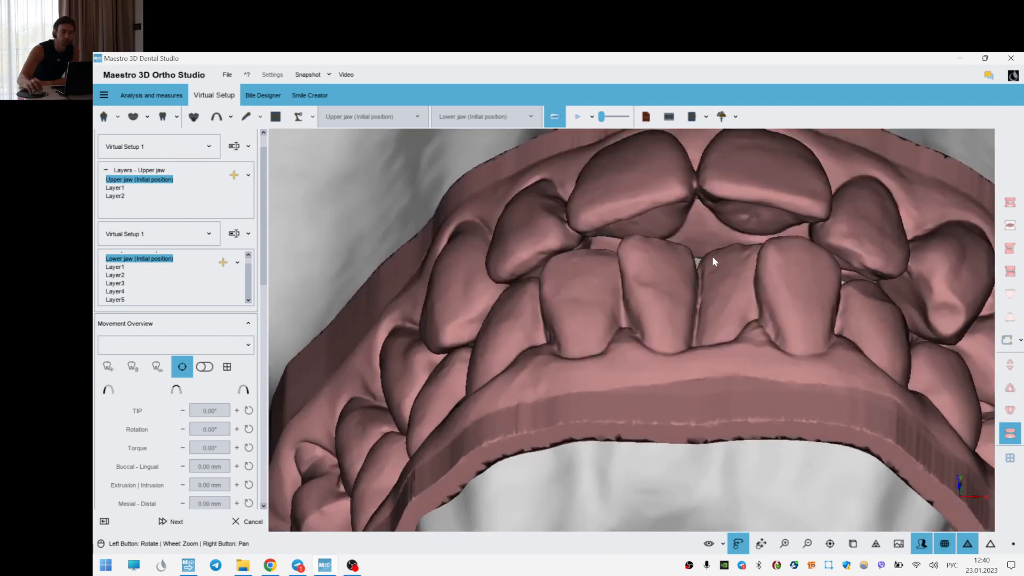
left_click(110, 301)
left_click(115, 196)
- Examine the front tooth contacts and the lateral occlusion on the left and right sides
left_click_drag(772, 272, 695, 281)
left_click(596, 216)
left_click_drag(606, 293, 606, 298)
left_click(853, 184)
left_click_drag(854, 187, 611, 302)
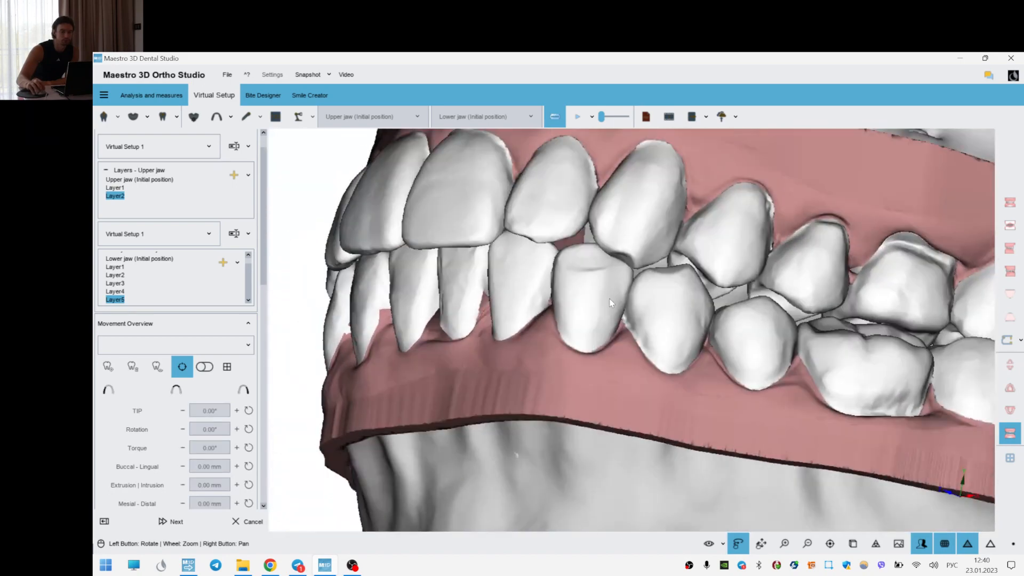
scroll(610, 303, "down", 5)
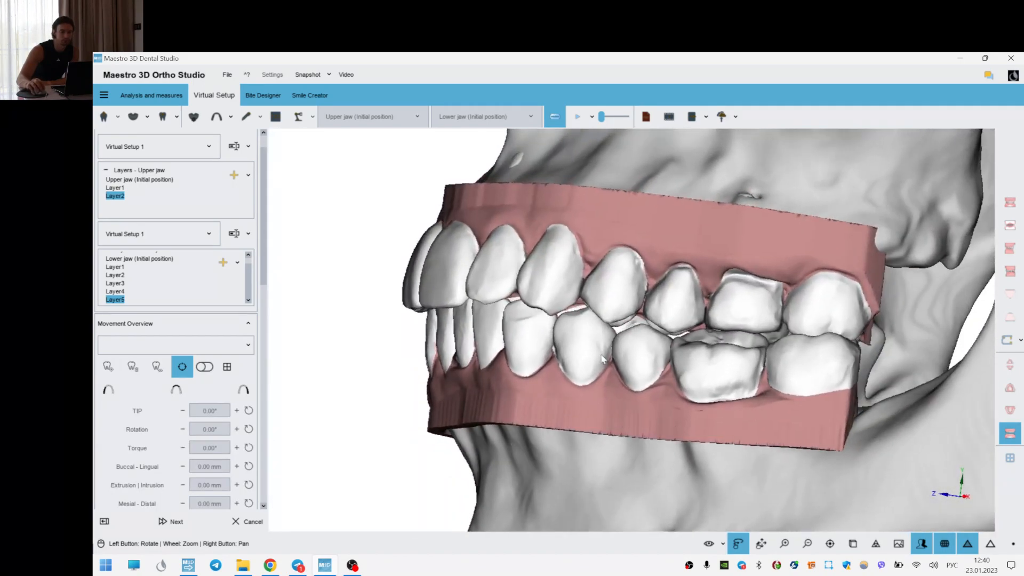
left_click_drag(531, 349, 712, 287)
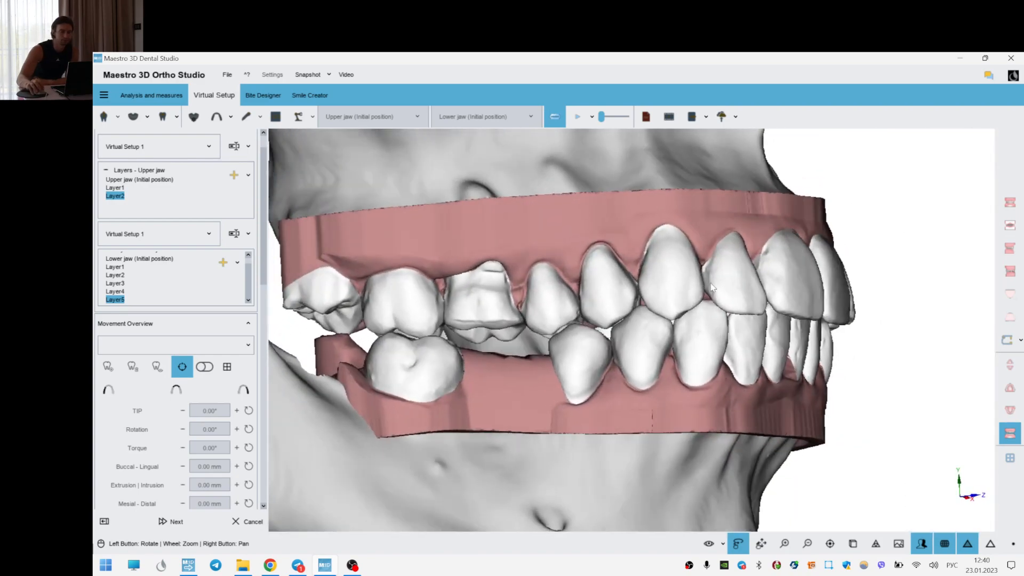
- Check the upper right central incisor from below and the bite on the right side
left_click_drag(743, 350, 590, 222)
left_click(596, 213)
scroll(674, 279, "down", 5)
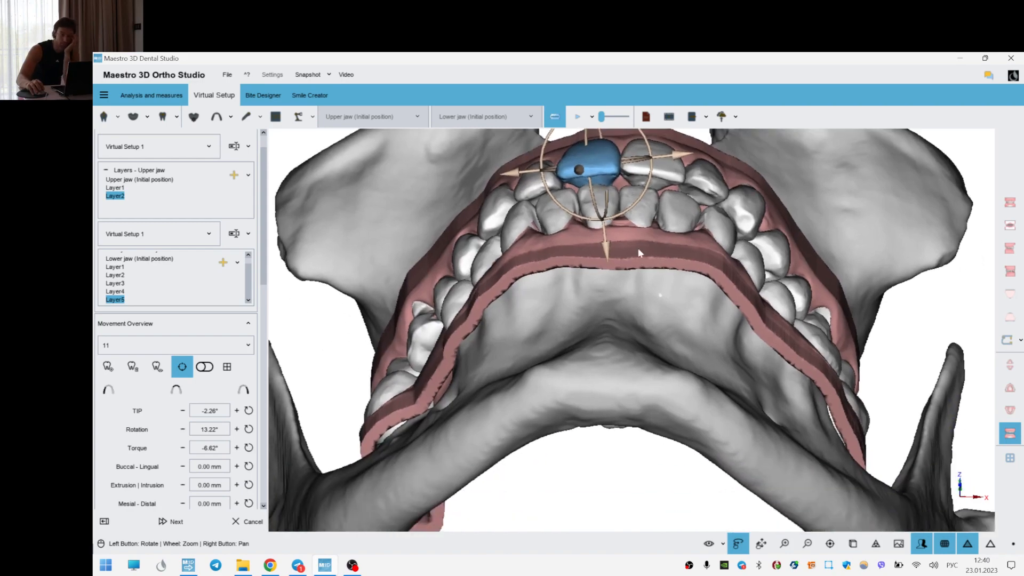
left_click(639, 253)
left_click_drag(639, 252, 689, 282)
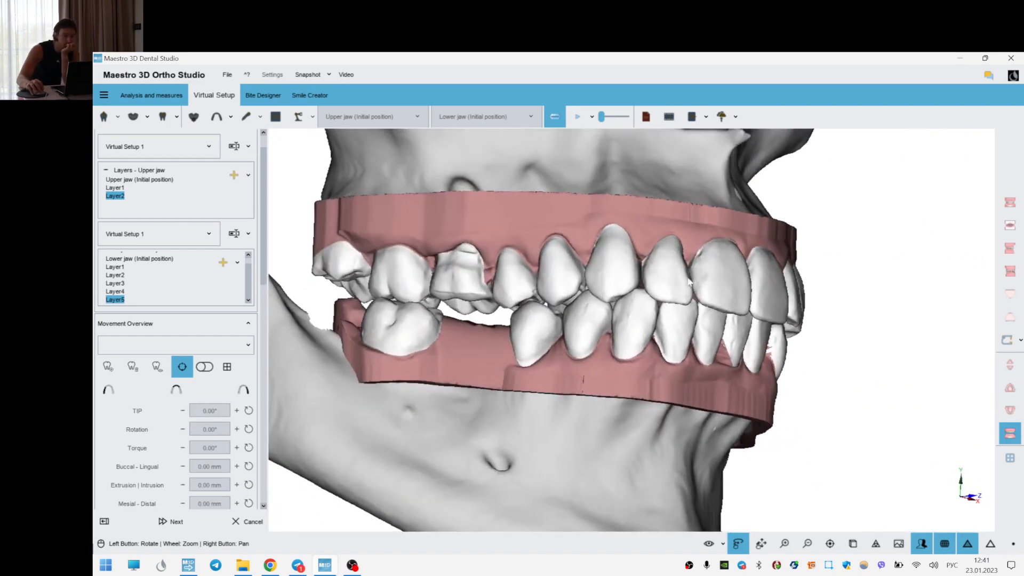
left_click_drag(693, 321, 341, 222)
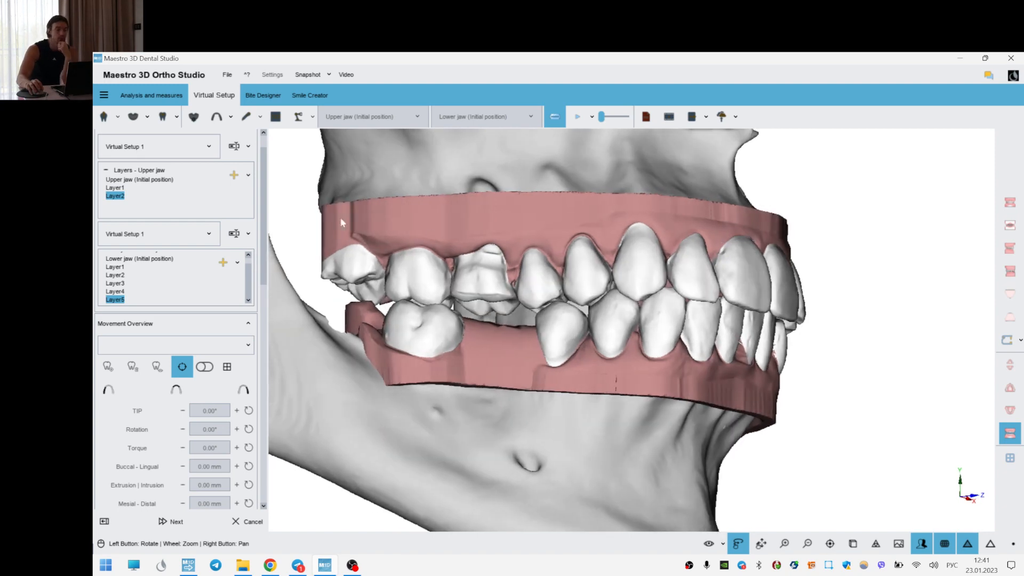
- Delete layer 2 from the upper jaw
left_click(248, 176)
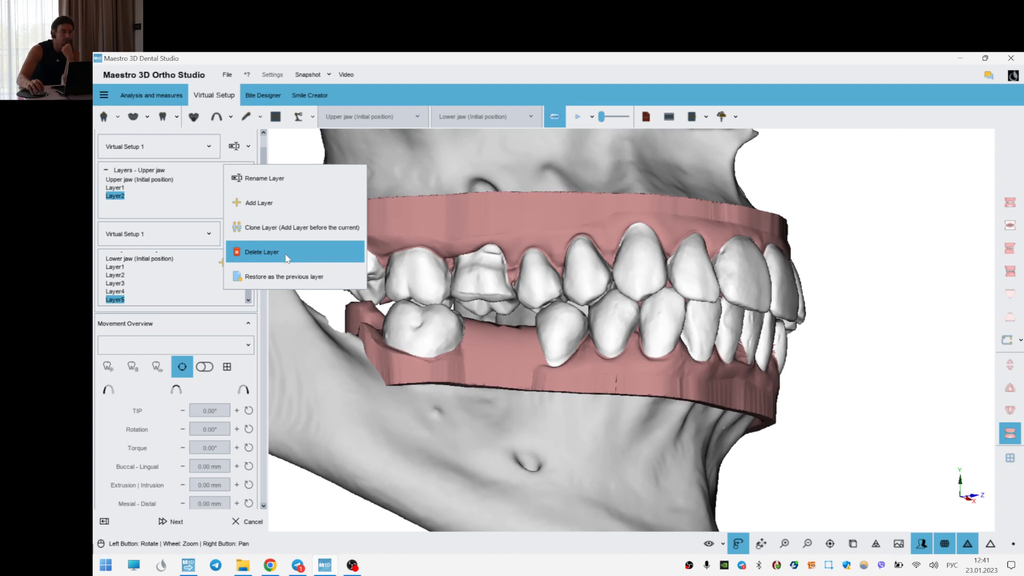
left_click(287, 258)
left_click(570, 348)
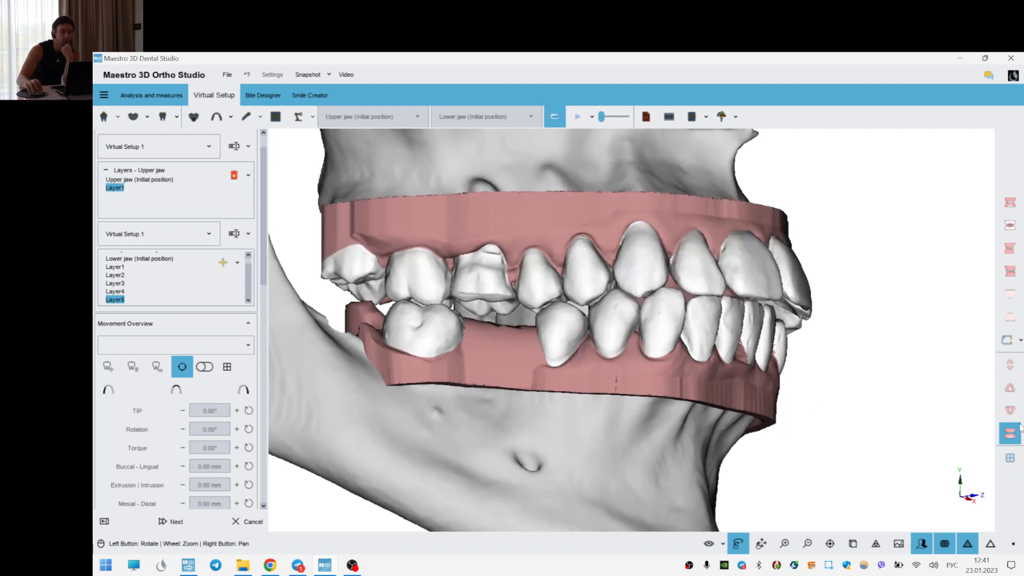
- Show only the upper jaw and restore its whole layer 1 setup as the previous layer
left_click(1012, 386)
left_click_drag(731, 275, 650, 288)
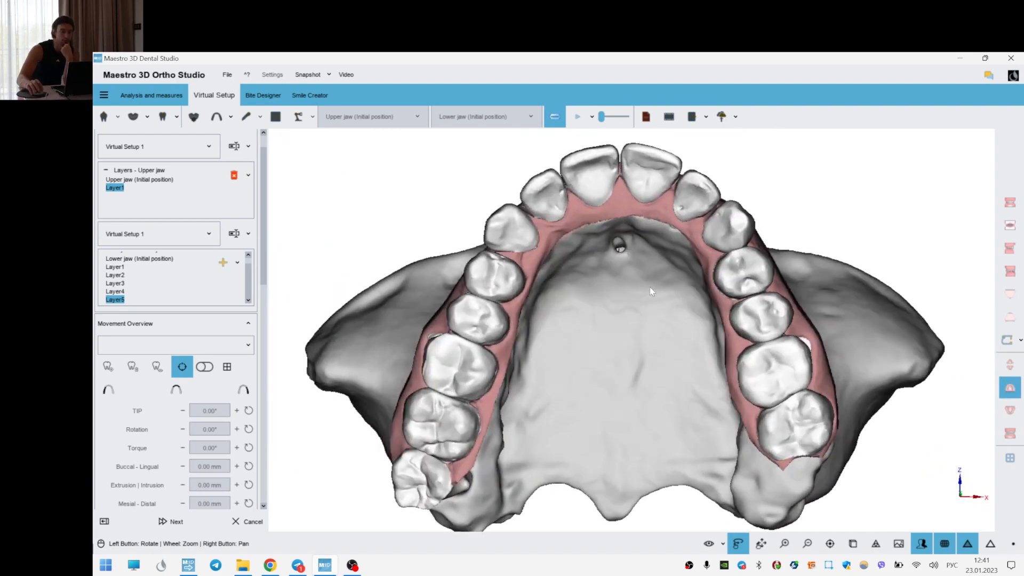
scroll(651, 288, "up", 3)
left_click_drag(717, 256, 720, 269)
right_click(902, 230)
mouse_move(920, 201)
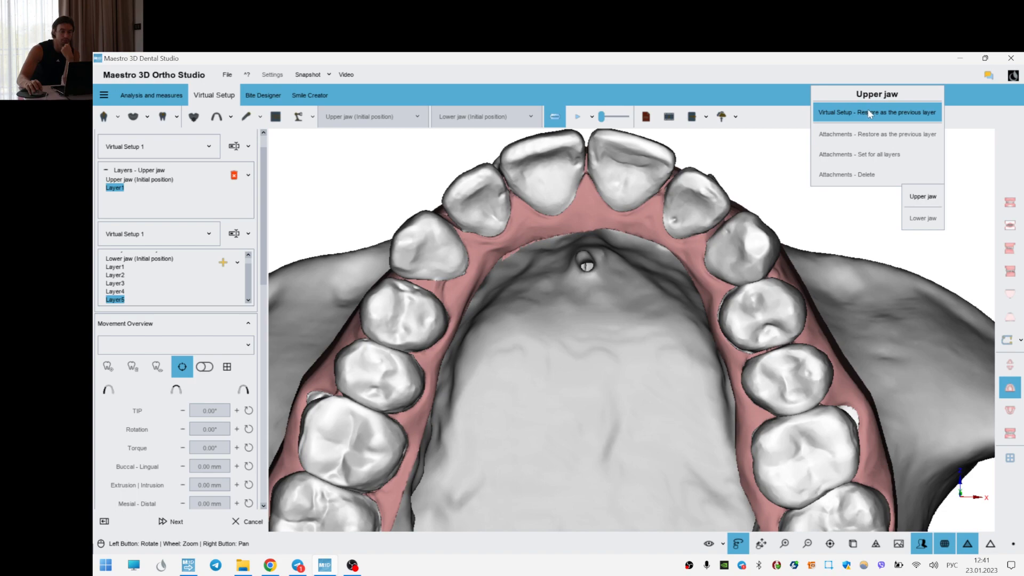
left_click(869, 113)
- Show both jaws and mark the upper right third molar (18) as extracted
left_click_drag(623, 305, 998, 452)
left_click(1009, 433)
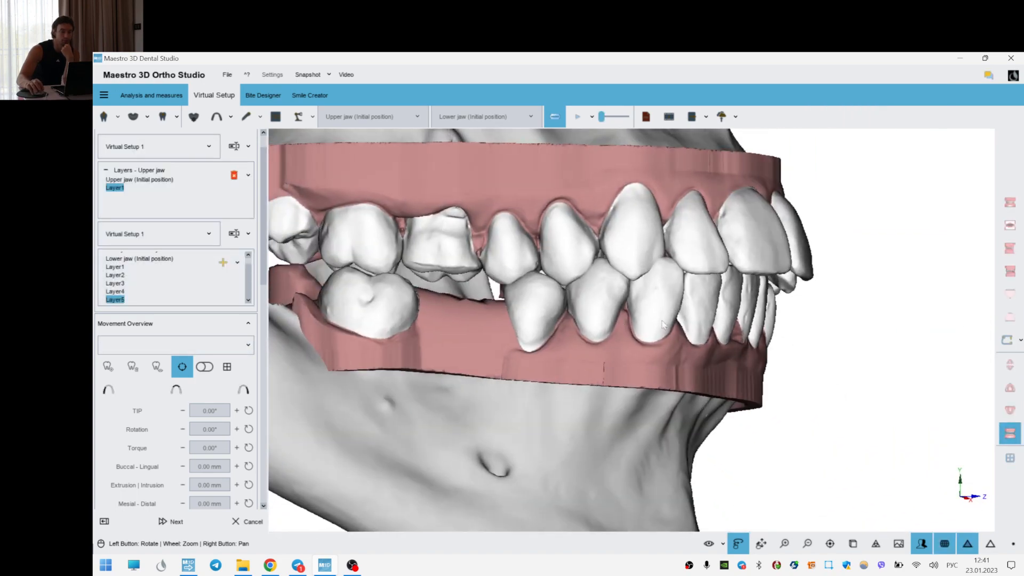
left_click_drag(673, 281, 655, 372)
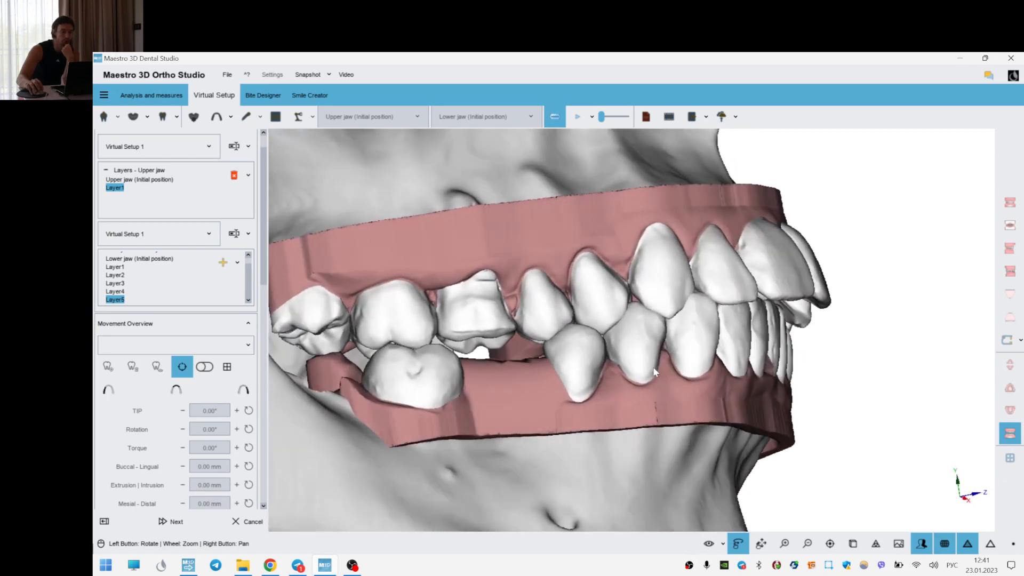
right_click(299, 320)
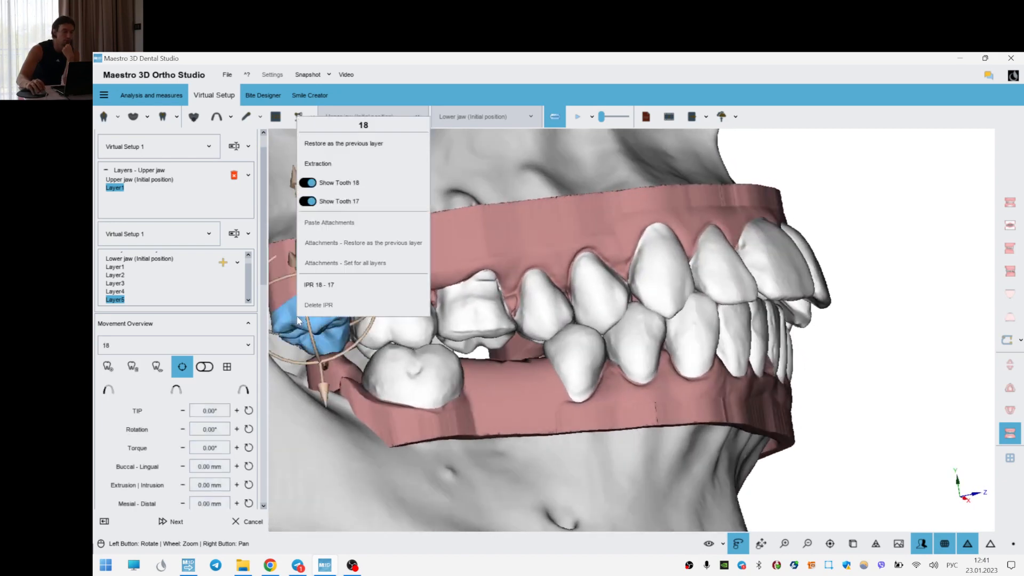
left_click(327, 160)
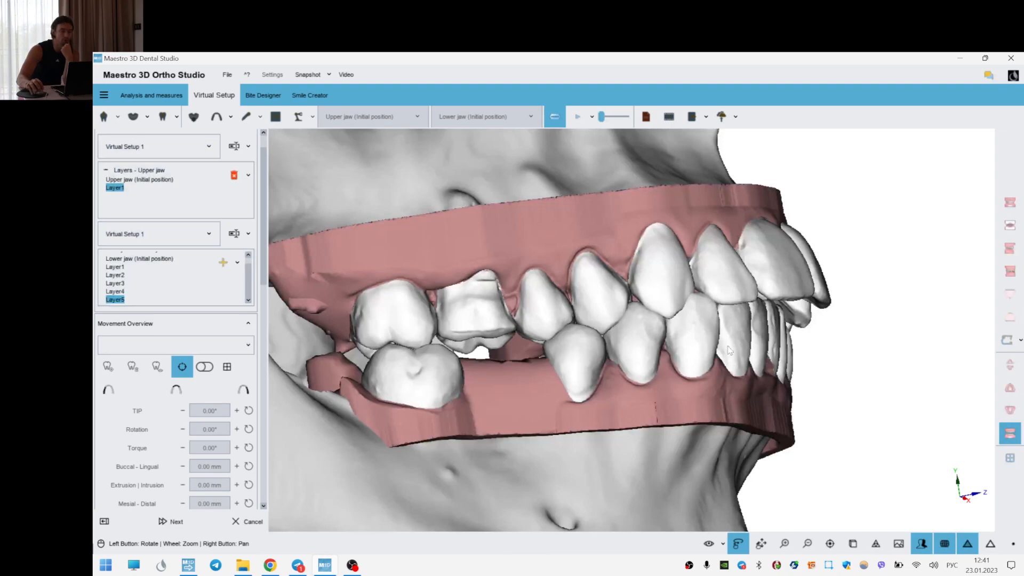
- Tip the upper left second molar (27) to about -4.88°
left_click_drag(699, 323, 560, 334)
left_click(782, 299)
left_click_drag(843, 290, 852, 289)
- Examine the upper arch and second molars from the occlusal side, and the left-side bite with both jaws shown
left_click(1009, 387)
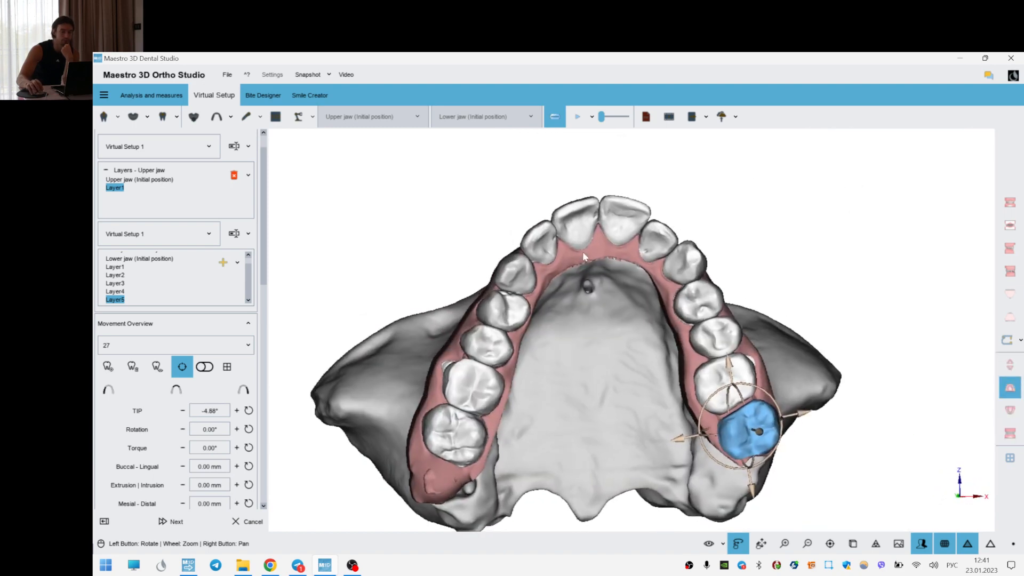
left_click(457, 390)
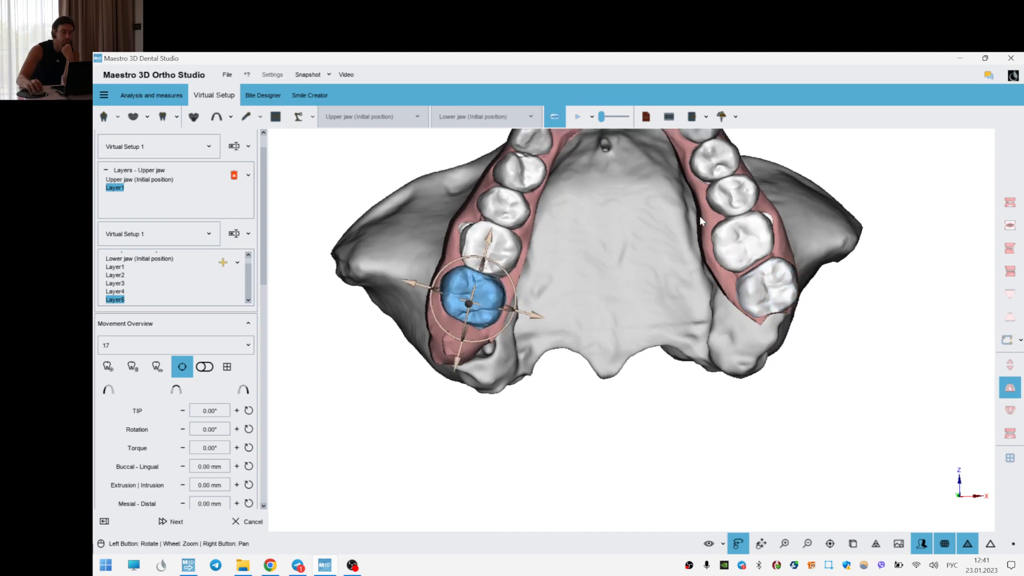
scroll(699, 216, "up", 2)
scroll(261, 298, "down", 5)
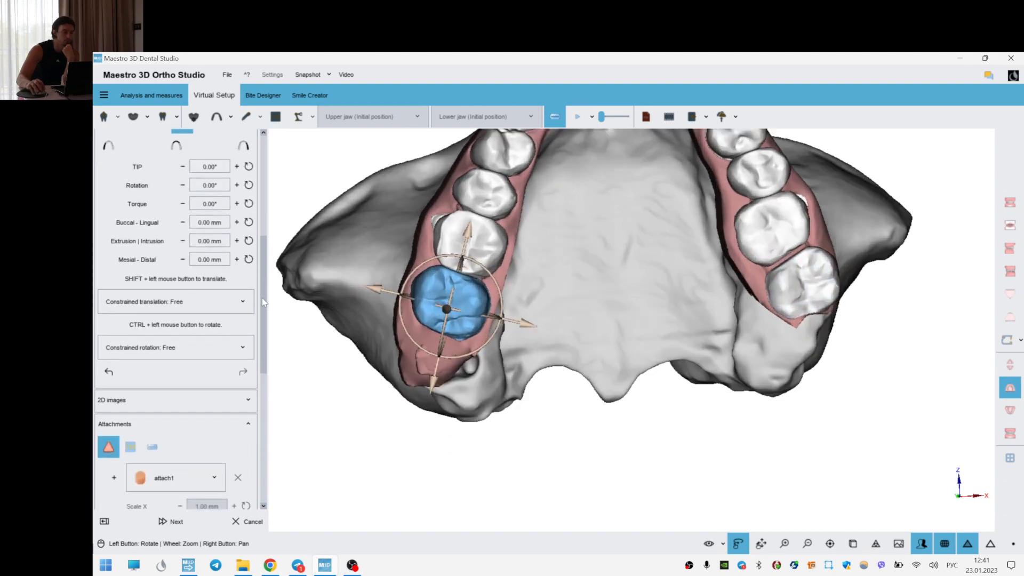
left_click(1010, 433)
left_click_drag(674, 210, 550, 224)
scroll(676, 258, "up", 3)
left_click(543, 205)
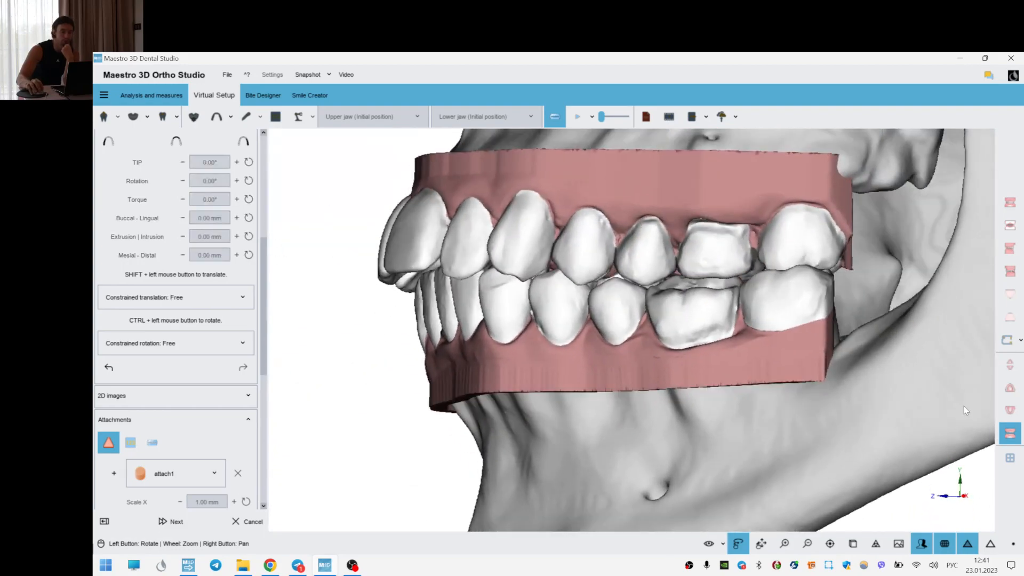
- Show only the upper jaw and reduce the upper left second molar's (27) tip to about -2.8°
left_click(1009, 388)
left_click_drag(587, 384, 763, 230)
right_click_drag(762, 341, 762, 250)
left_click(768, 282)
left_click_drag(672, 272, 717, 274)
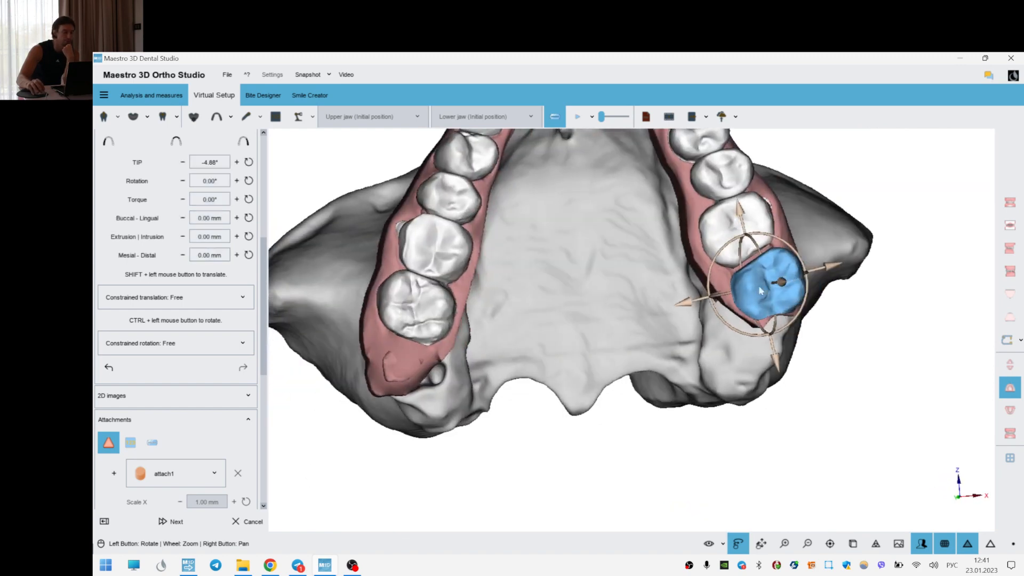
left_click_drag(777, 326, 772, 323)
left_click(183, 162)
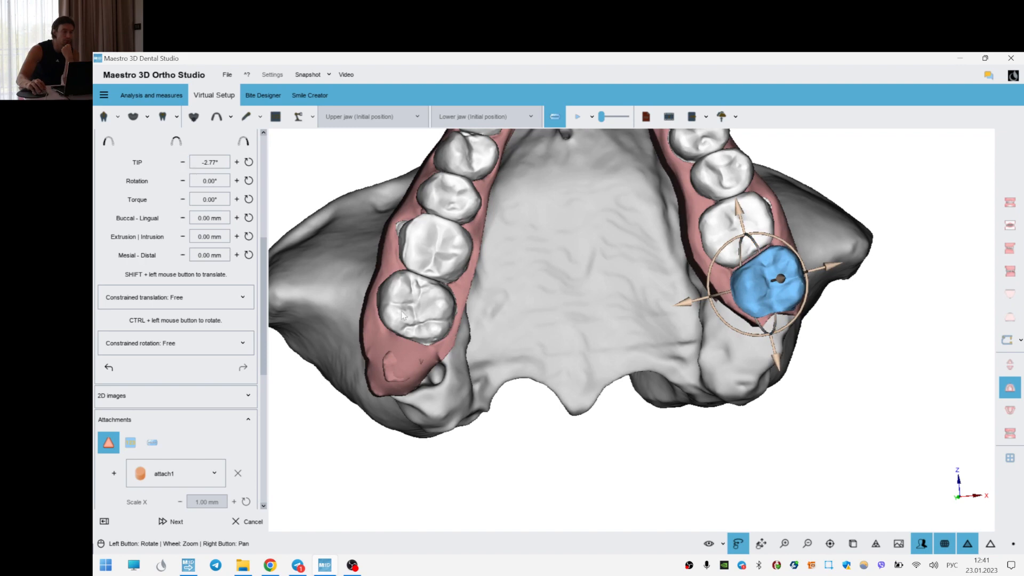
- Set the tip of the upper right second molar (17) to -3.00°
left_click(409, 322)
left_click(183, 162)
left_click(183, 163)
left_click(183, 162)
- Torque the upper left lateral incisor (22) to about 3.36° and the upper left central incisor (21) to about 2.53°
right_click_drag(615, 218, 599, 306)
scroll(598, 271, "up", 2)
right_click_drag(598, 270, 599, 300)
left_click(599, 296)
mouse_move(599, 303)
left_mouse_down("ctrl")
mouse_move(608, 282)
mouse_move(606, 292)
left_mouse_up("ctrl")
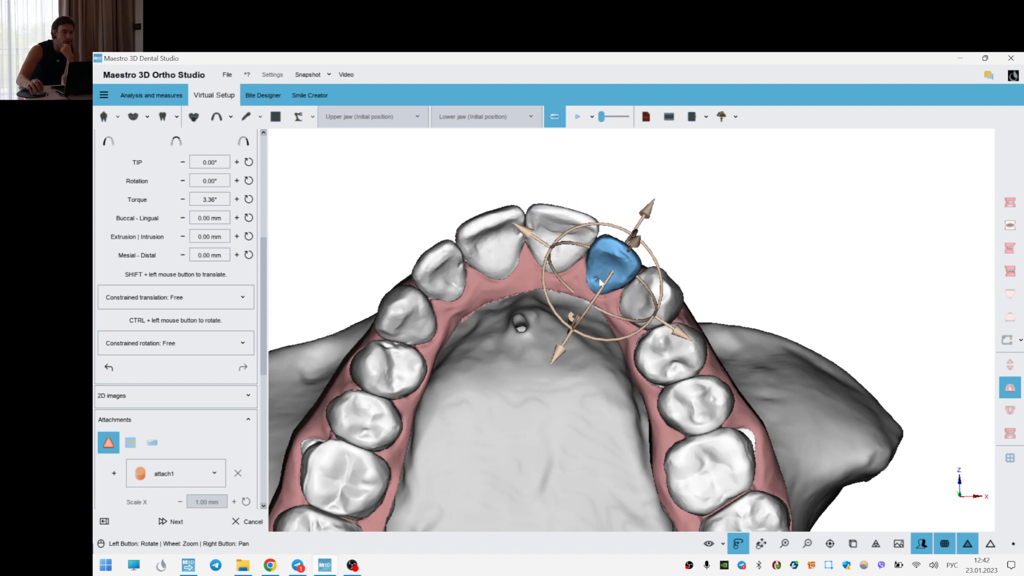
left_click(573, 260)
left_click_drag(553, 274, 557, 271, "ctrl")
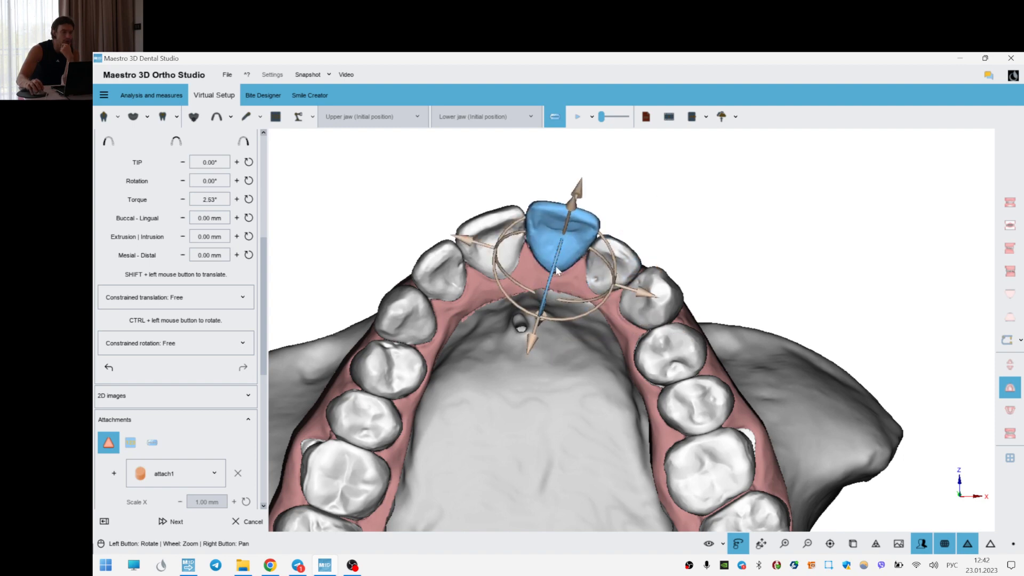
- Adjust the inclination of the upper right central incisor (11) and lateral incisor (12) to follow the arch
left_click(480, 229)
left_click_drag(504, 271, 457, 292, "ctrl")
left_click(451, 271)
left_click(701, 255)
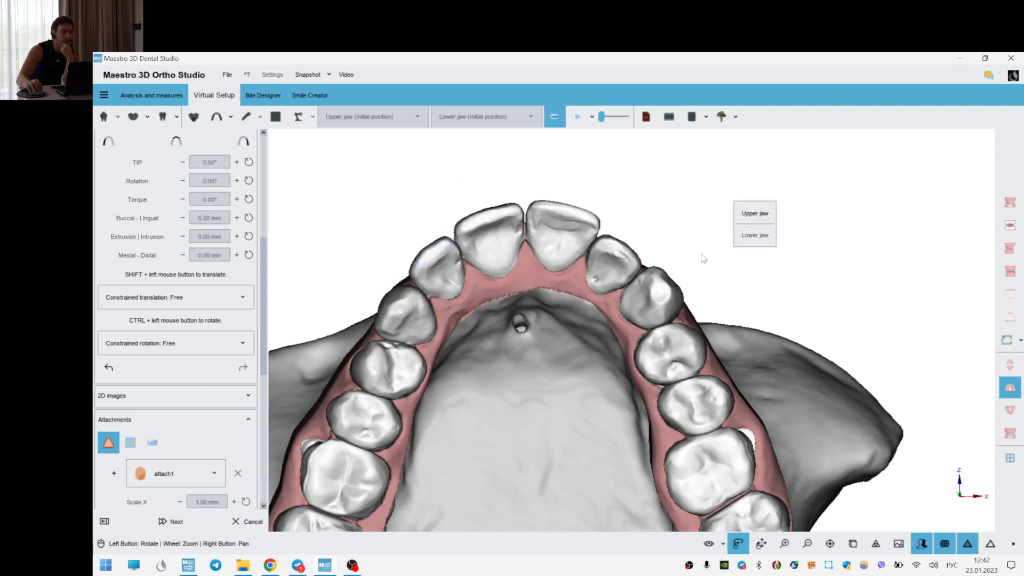
- Fine-tune the upper right canine (13) and torque the upper left canine (23) to about 0.46°
right_click_drag(610, 330, 587, 296)
scroll(586, 295, "down", 2)
left_click_drag(585, 296, 551, 321)
left_click(413, 302)
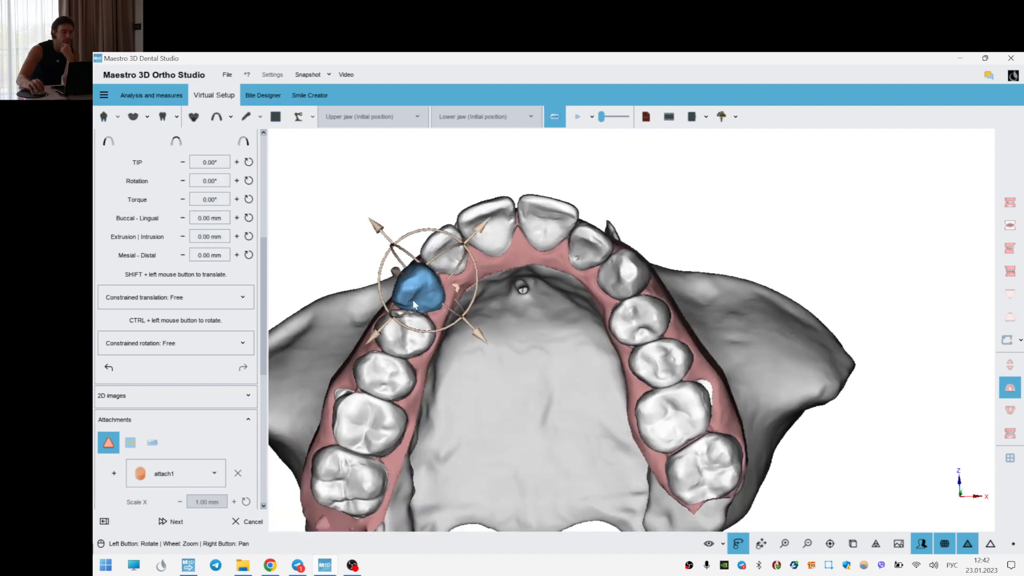
scroll(437, 293, "up", 3)
left_click_drag(455, 269, 428, 281)
left_click(679, 224)
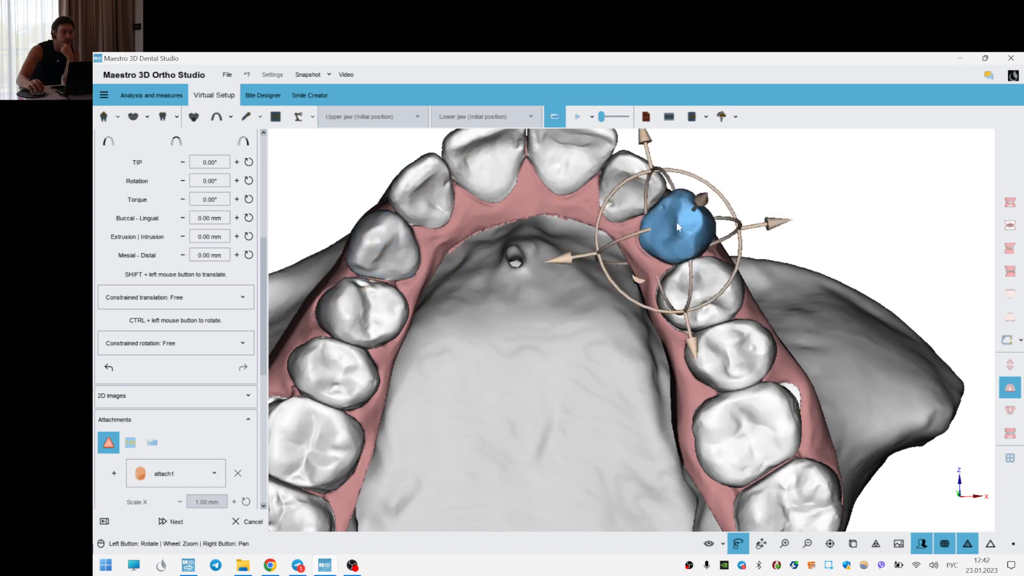
left_click_drag(633, 238, 692, 261)
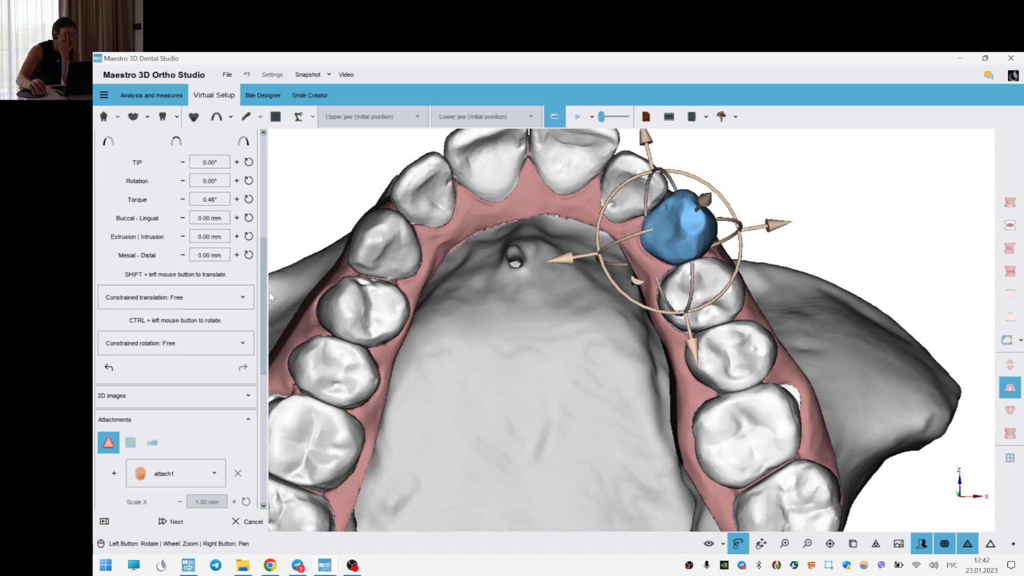
- Add a second layer to the upper jaw setup
scroll(266, 276, "up", 5)
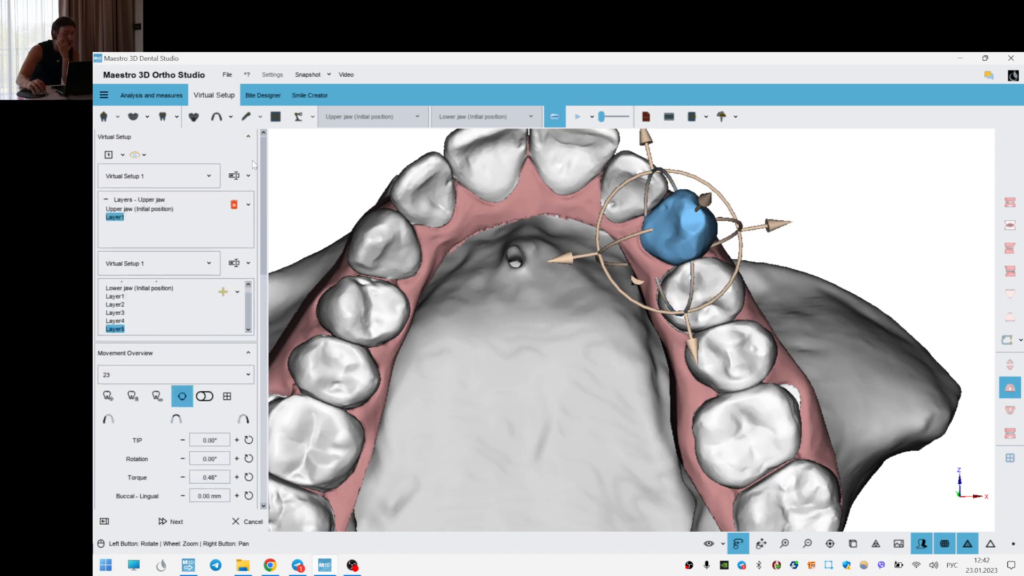
left_click(237, 205)
left_click(295, 234)
- Tip the upper right second molar (17) to about -6.23° and the upper left second molar (27) to about -5.66° in layer 2
left_click_drag(624, 382, 447, 321)
left_click(447, 321)
left_click_drag(597, 263, 611, 248)
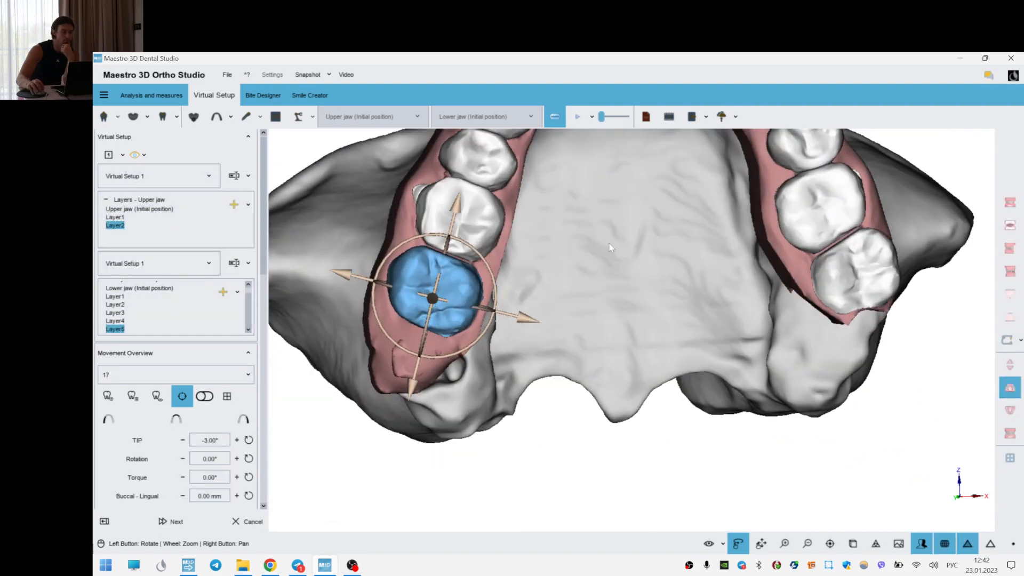
left_click_drag(427, 323, 427, 344)
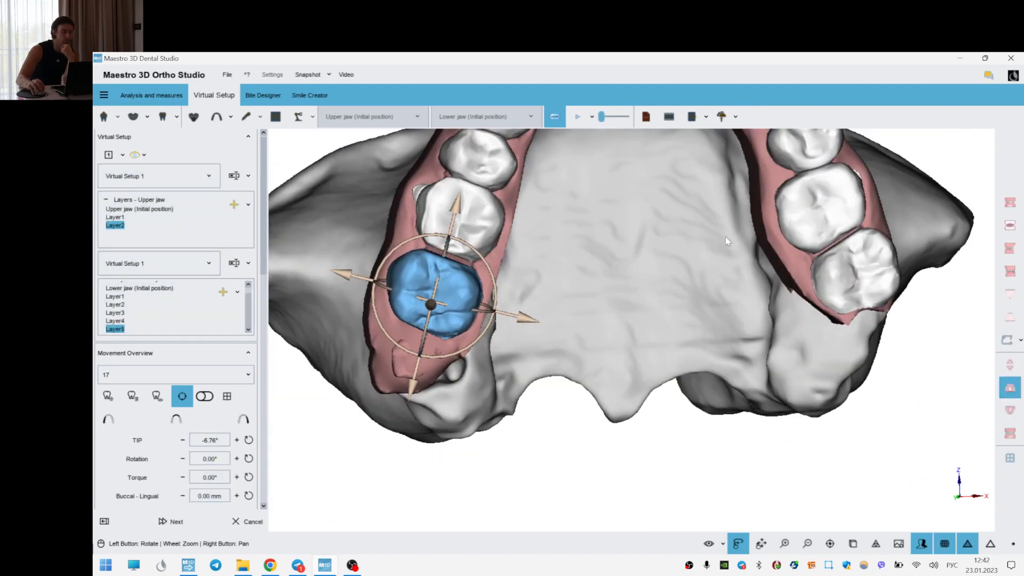
left_click(848, 282)
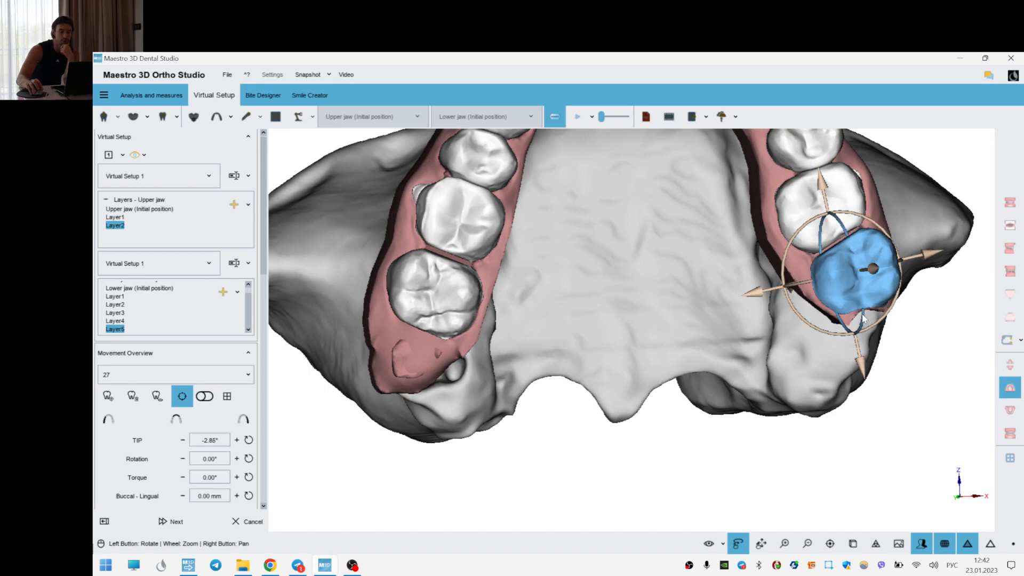
left_click_drag(864, 318, 866, 320)
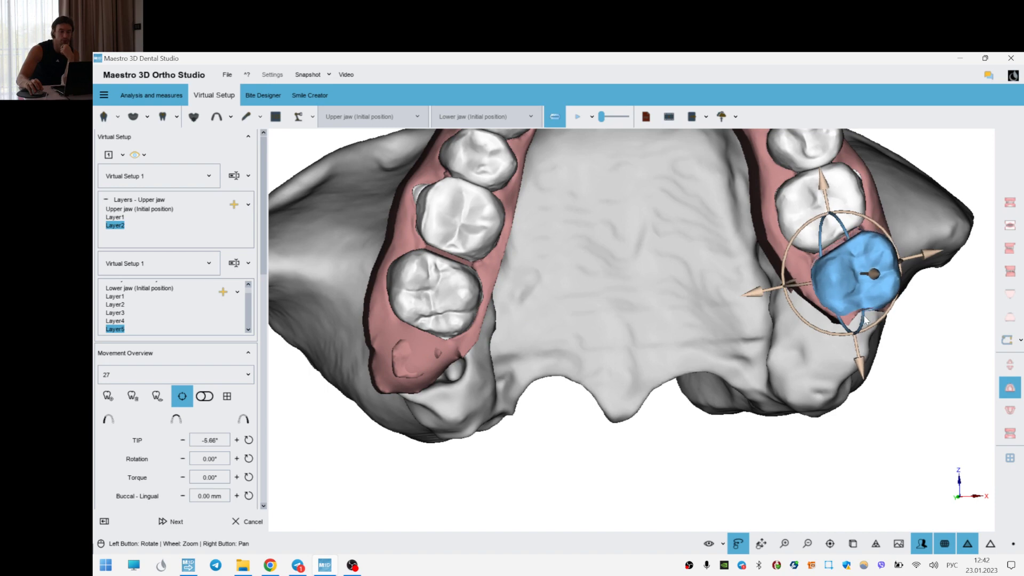
left_click(446, 292)
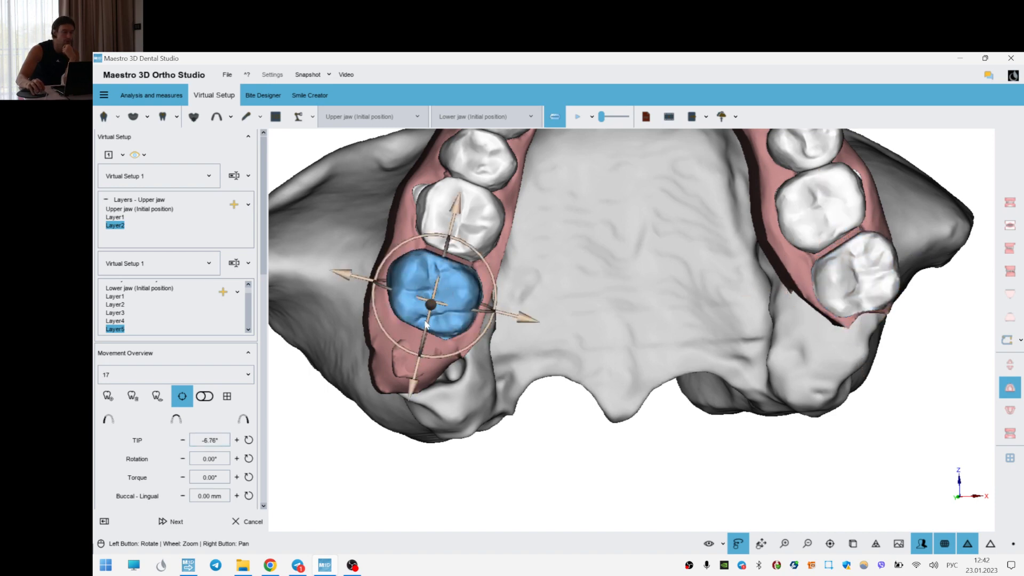
left_click_drag(427, 327, 425, 326)
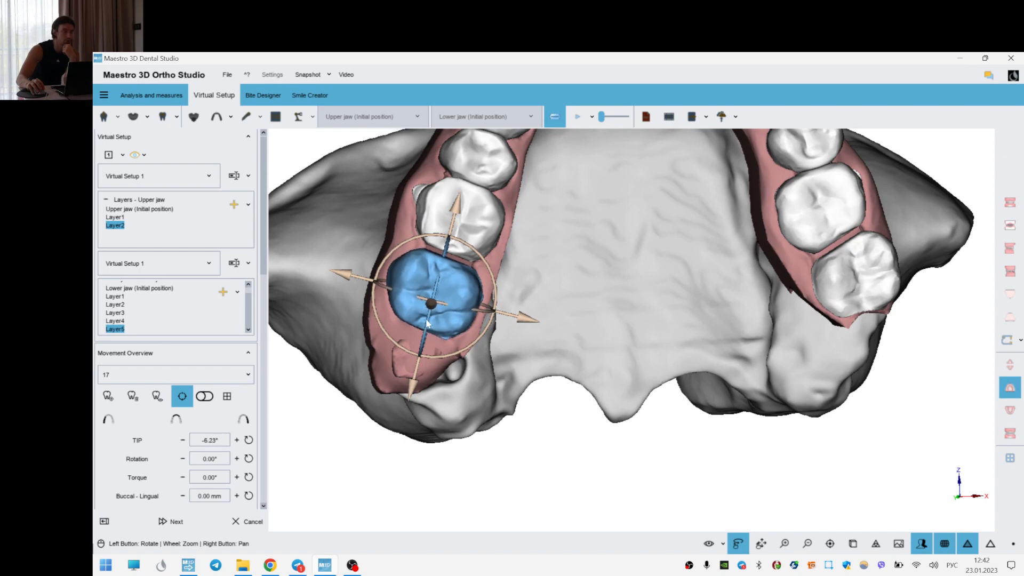
- Adjust the upper left first molar (26) to about -0.92° tip, -1.47° rotation and 4.79° torque
left_click(531, 302)
left_click_drag(734, 200, 567, 277)
left_click(788, 291)
left_click_drag(788, 290, 701, 281)
left_click_drag(766, 309, 735, 361)
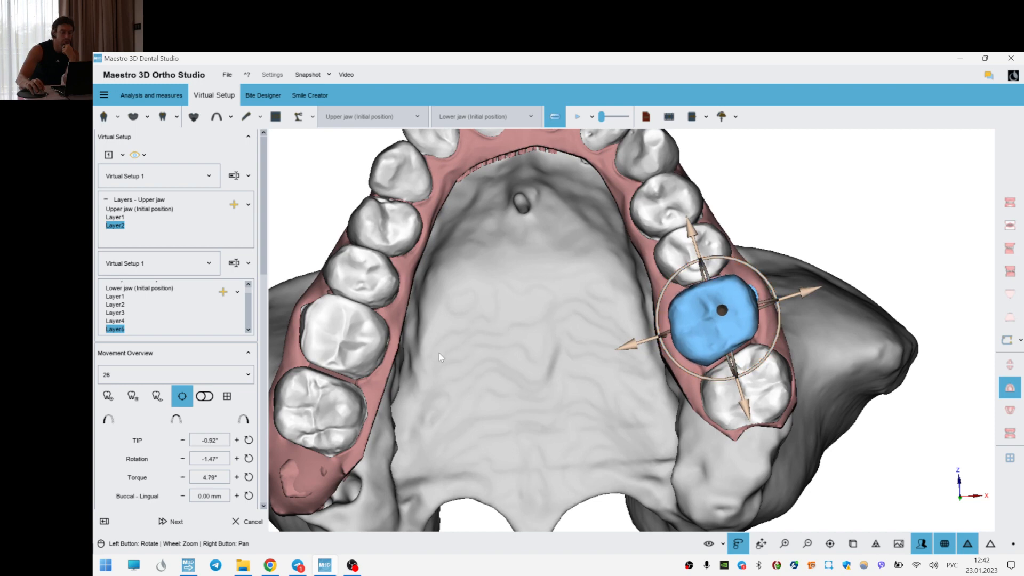
- Adjust the upper right first molar (16) to about -2.22° tip and 2.03° torque, and recheck the upper left first molar (26)
left_click(354, 347)
left_click_drag(416, 346, 325, 377)
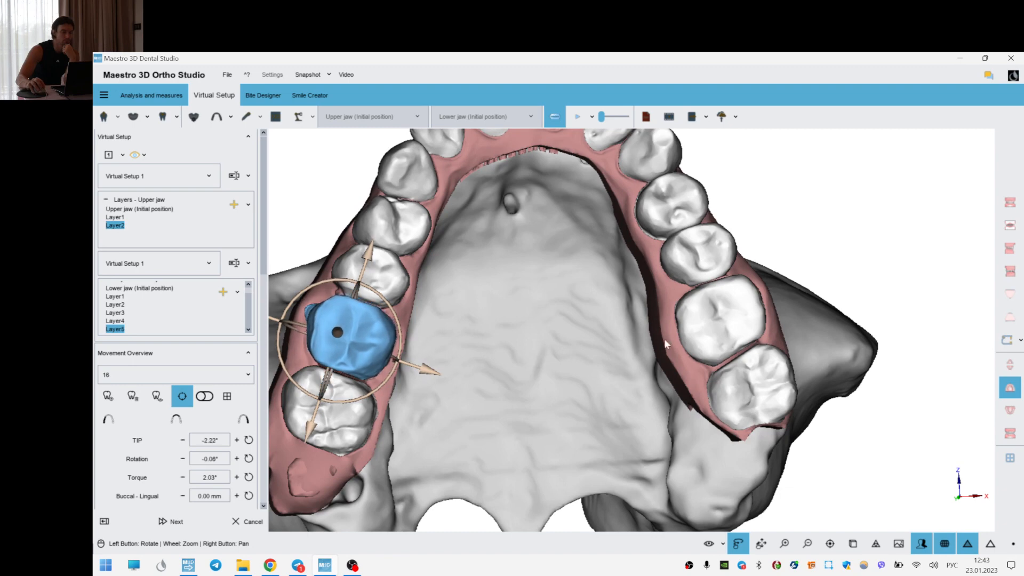
left_click(719, 320)
left_click_drag(567, 292, 544, 292)
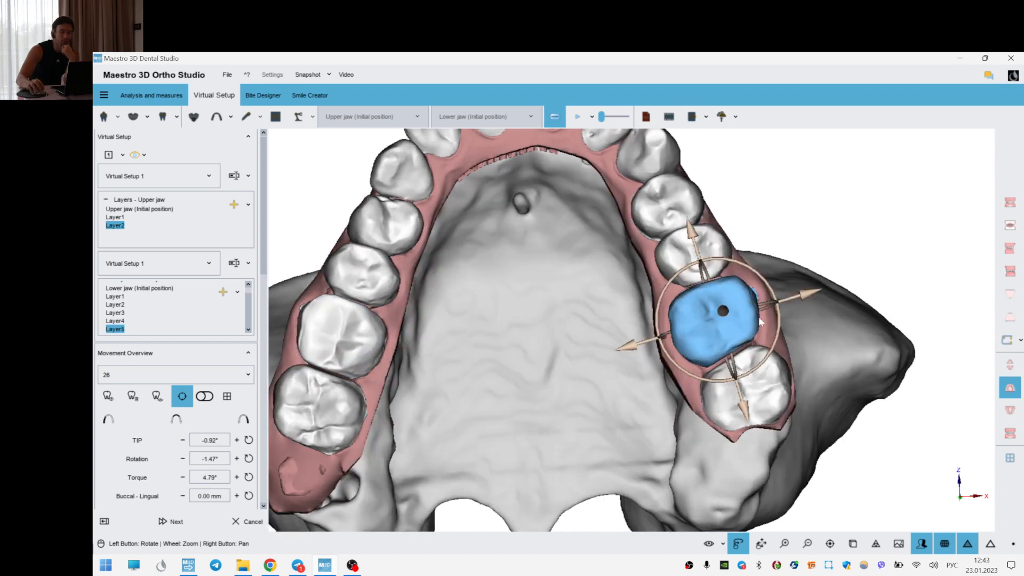
left_click(840, 320)
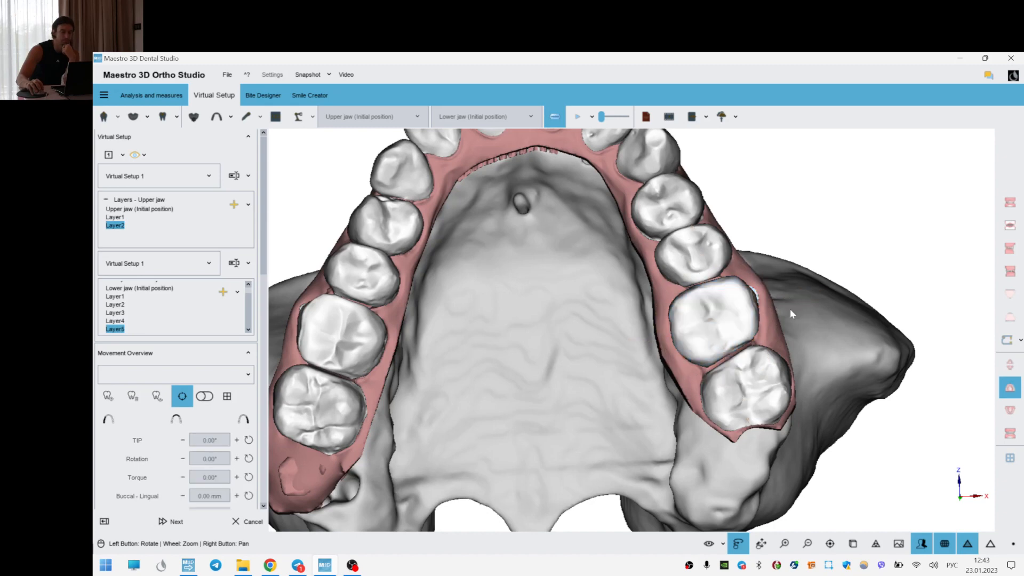
- Refine the positions of the upper right canine (13), lateral incisor (12) and central incisor (11) in layer 2
right_click_drag(777, 304, 778, 319)
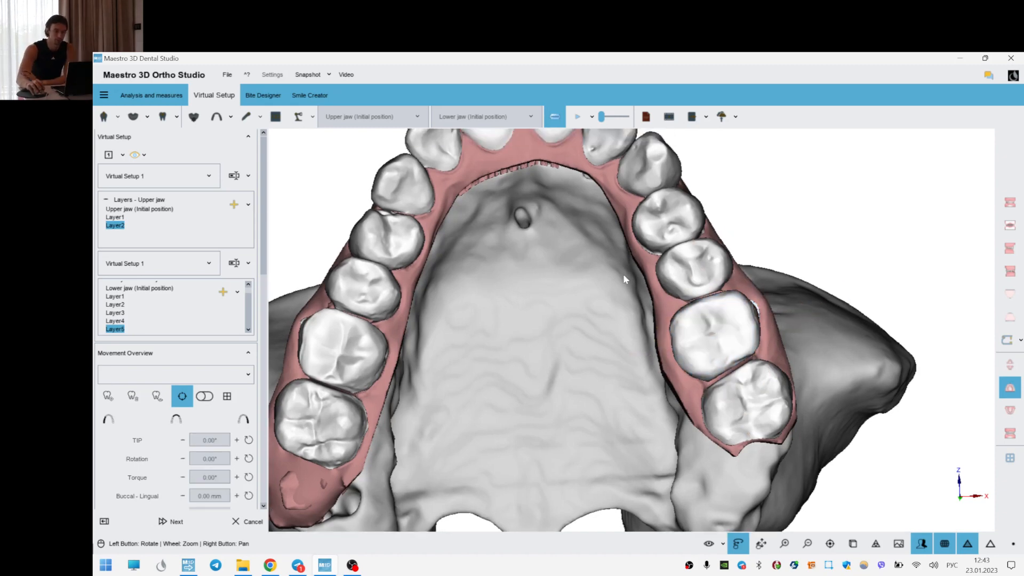
right_click_drag(578, 303, 620, 309)
left_click_drag(620, 313, 632, 270)
left_click(463, 314)
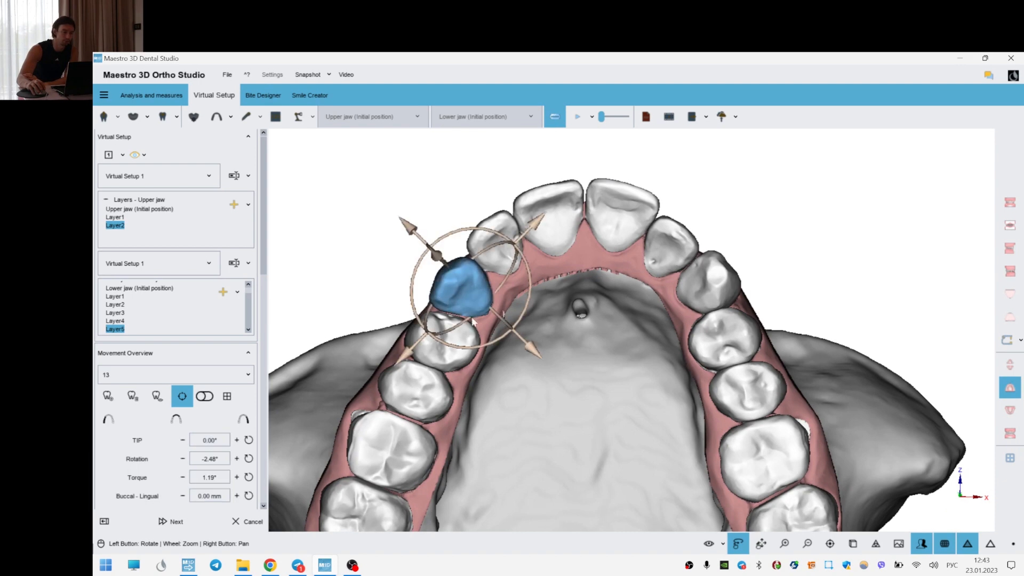
left_click_drag(496, 313, 564, 221)
left_click(513, 273)
left_click(563, 224)
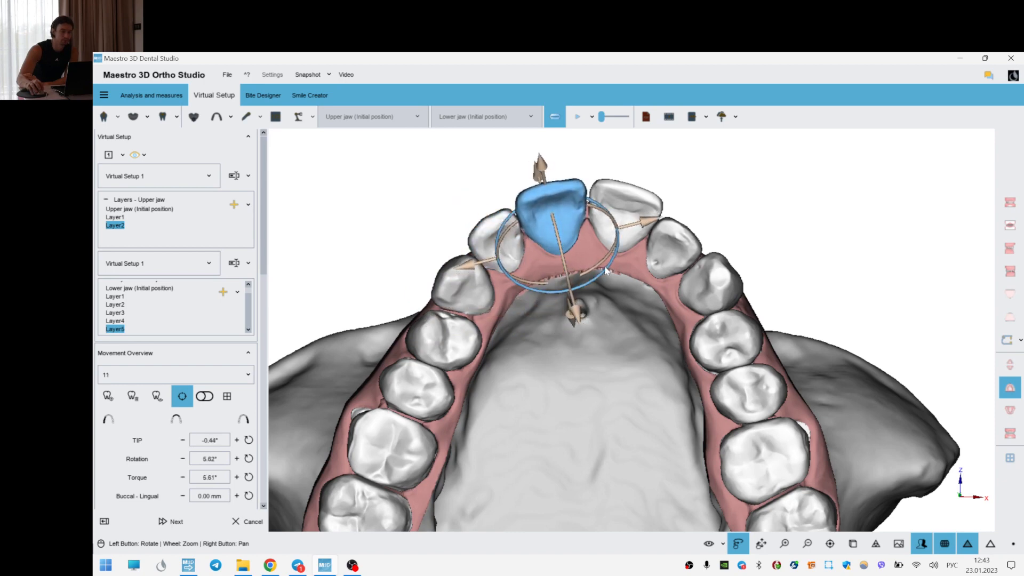
- Rotate upper tooth 21 to about 2.43° and increase the torque of tooth 22 to about 6.17°
left_click(634, 204)
left_click_drag(648, 289, 654, 292)
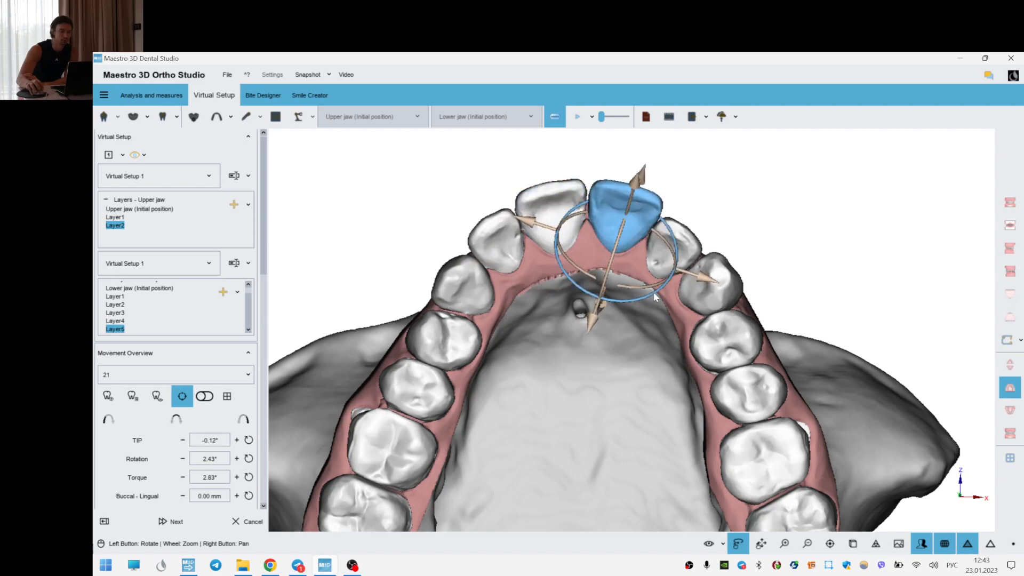
left_click(661, 271)
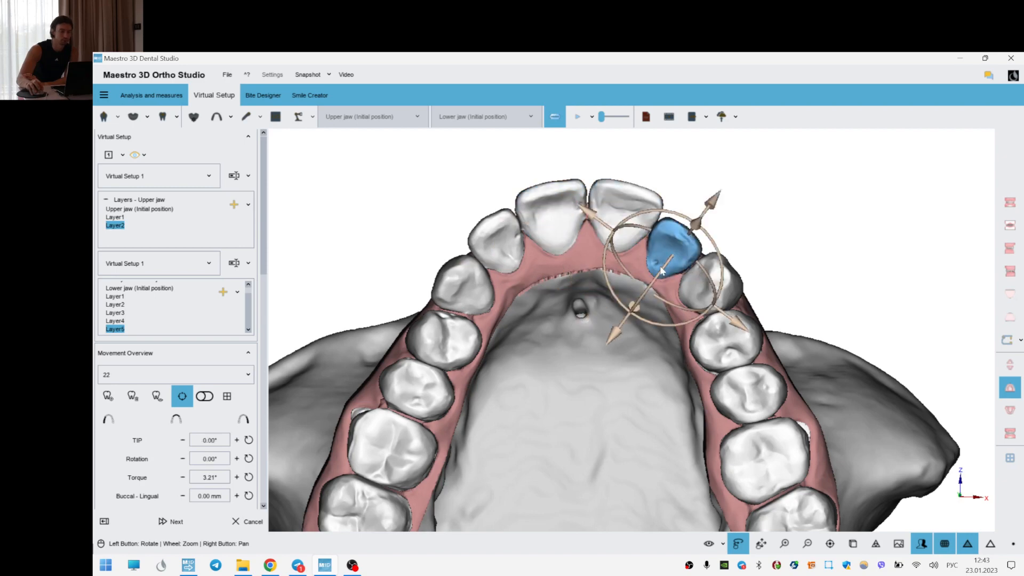
left_click_drag(658, 272, 659, 270)
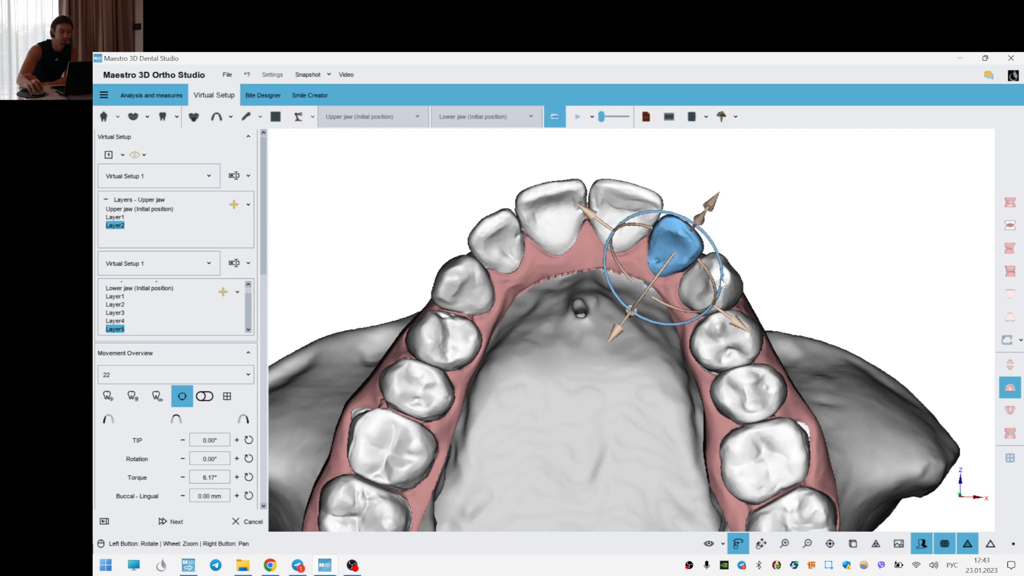
left_click_drag(721, 280, 722, 278)
- Adjust the angle of upper tooth 23 in Layer2 and deselect it
left_click(701, 300)
left_click_drag(719, 330, 736, 298)
left_click(848, 259)
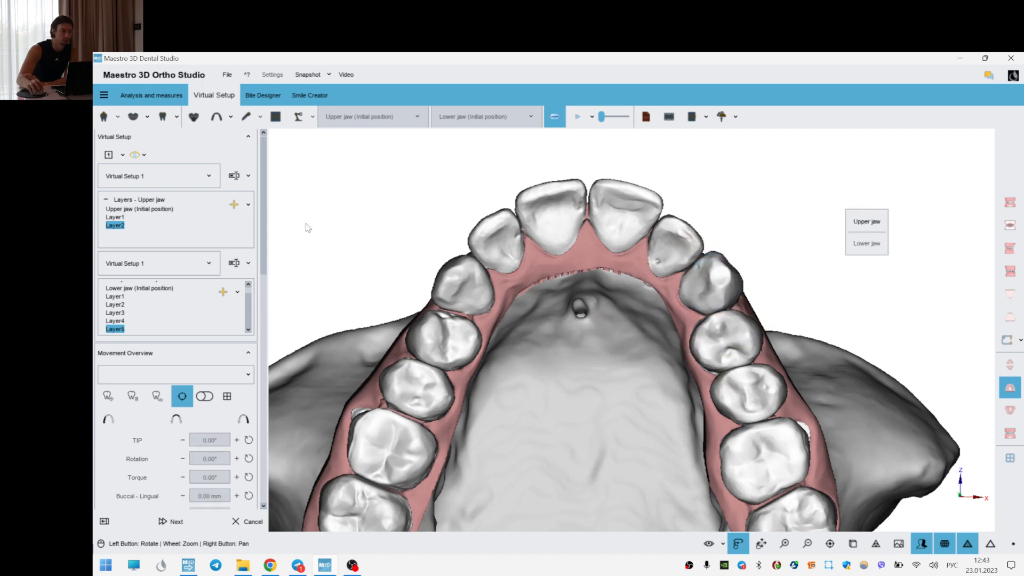
- Add a new layer to the upper jaw and tip right first molar 16 to about -5.06°
left_click(233, 204)
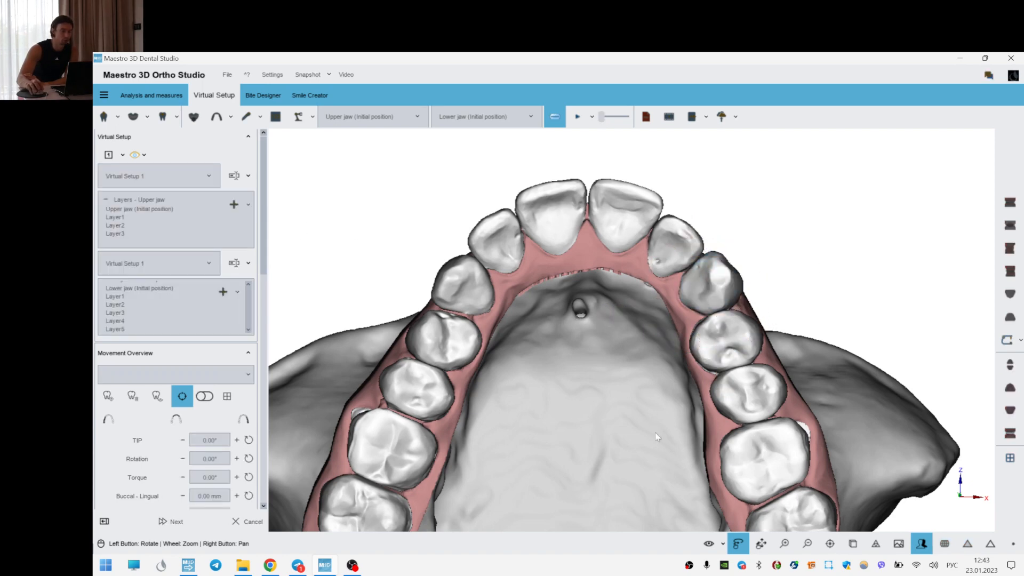
right_click_drag(673, 450, 685, 303)
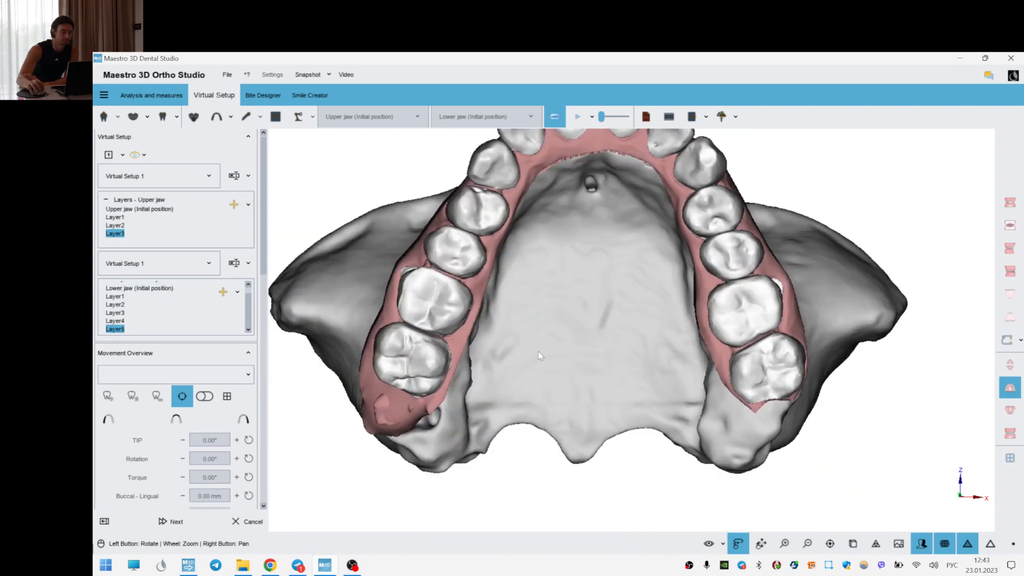
left_click(422, 314)
scroll(626, 375, "up", 2)
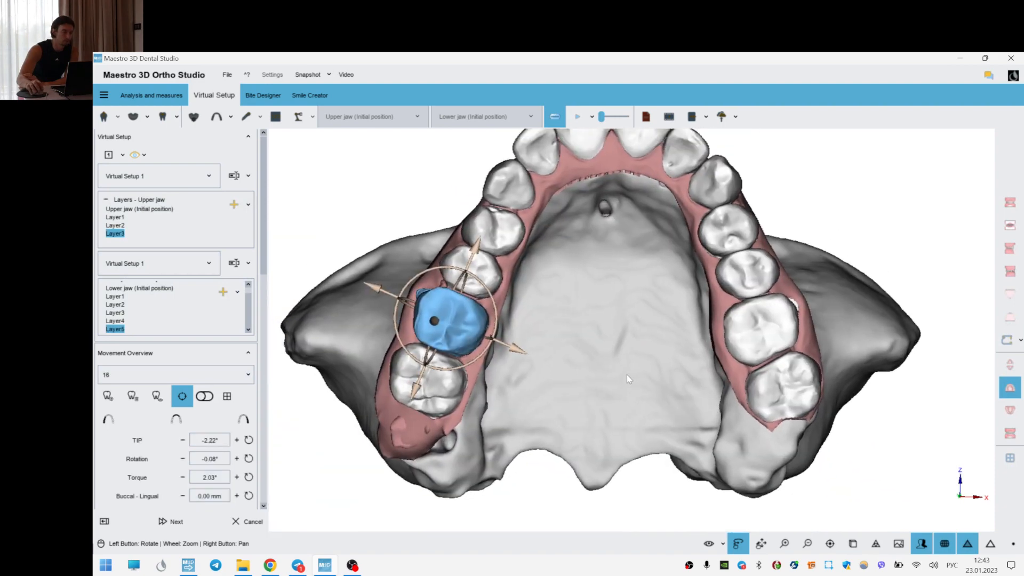
scroll(639, 365, "up", 2)
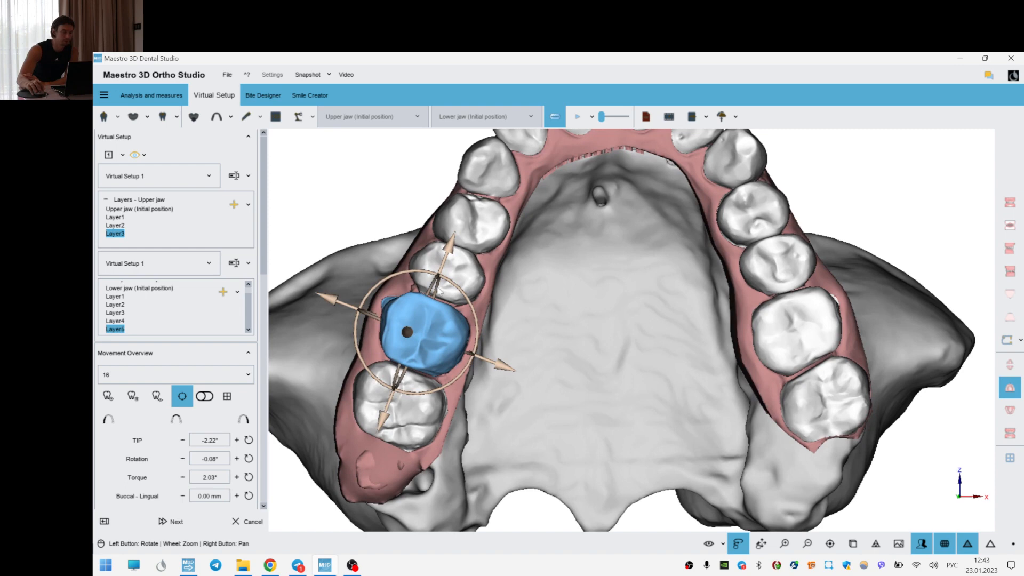
left_click_drag(436, 297, 436, 299)
left_click_drag(656, 367, 673, 361)
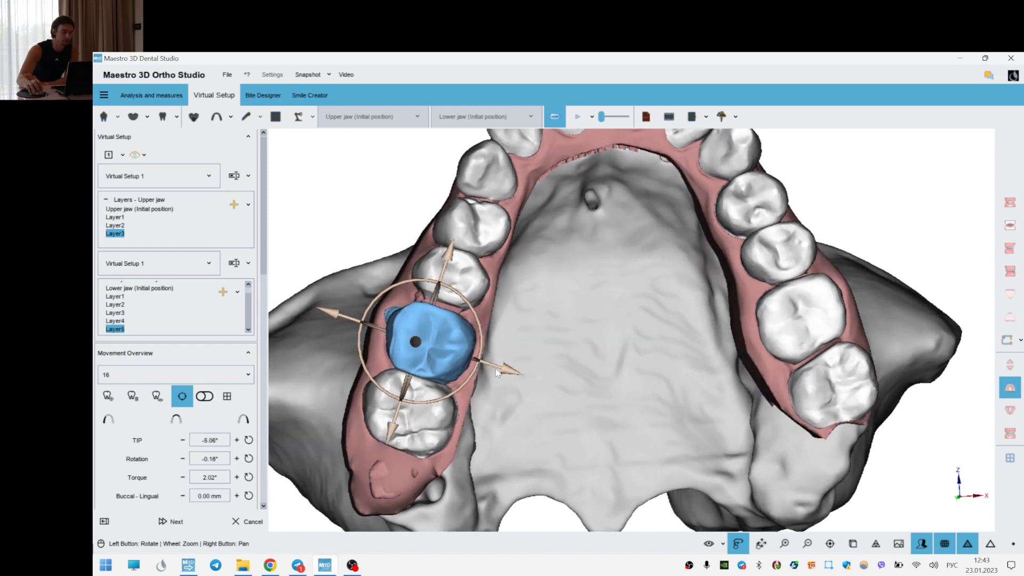
- Angle upper left first molar 26 to about -2.18° tip, -1.85° rotation and 7.50° torque
left_click(797, 328)
left_click_drag(795, 334, 777, 407)
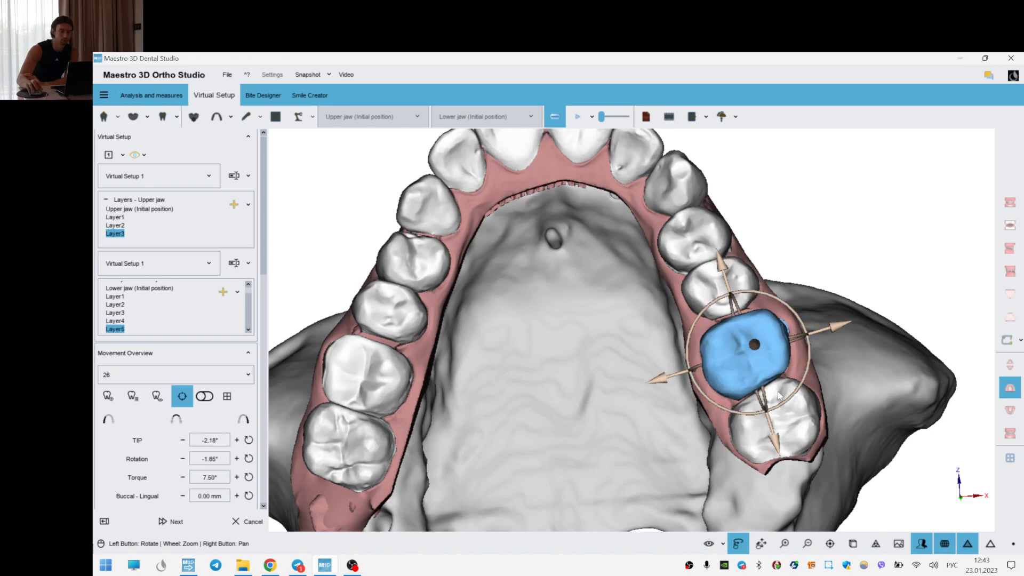
left_click(846, 238)
- Examine the bite with both jaws shown from the front and the left side
left_click(1009, 203)
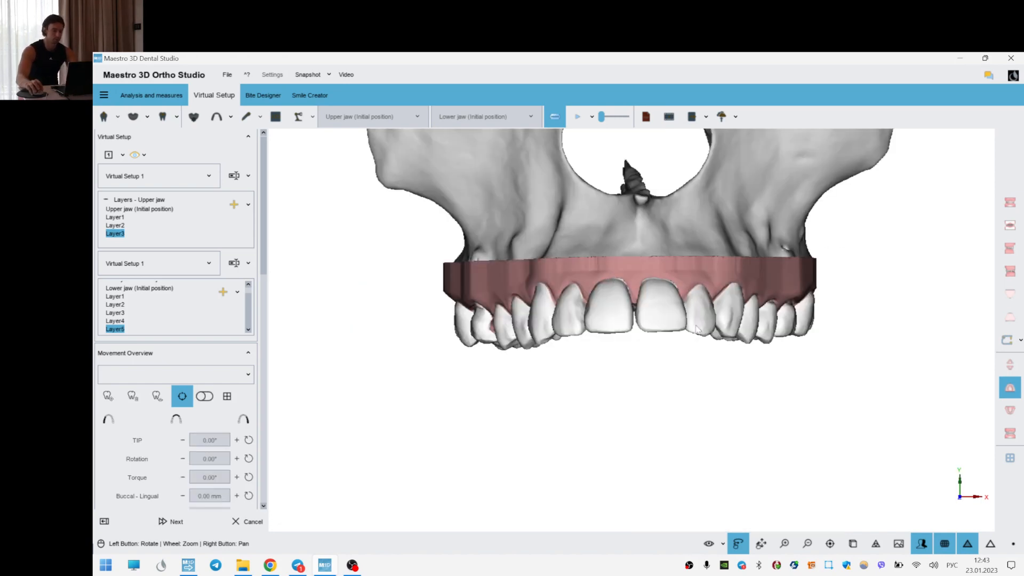
left_click(1012, 442)
left_click_drag(578, 344, 714, 349)
scroll(715, 350, "up", 3)
left_click_drag(805, 346, 683, 332)
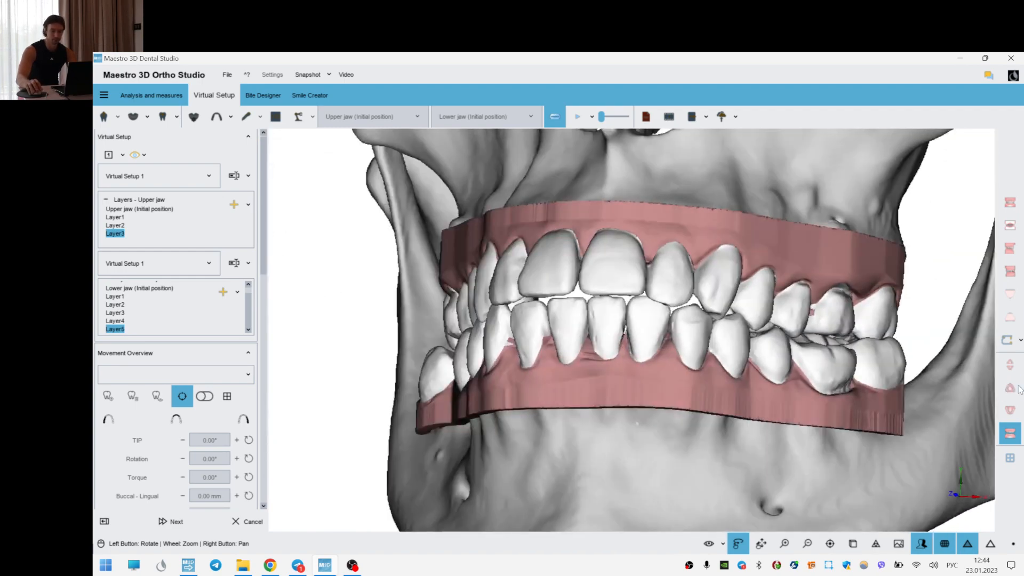
left_click(1012, 433)
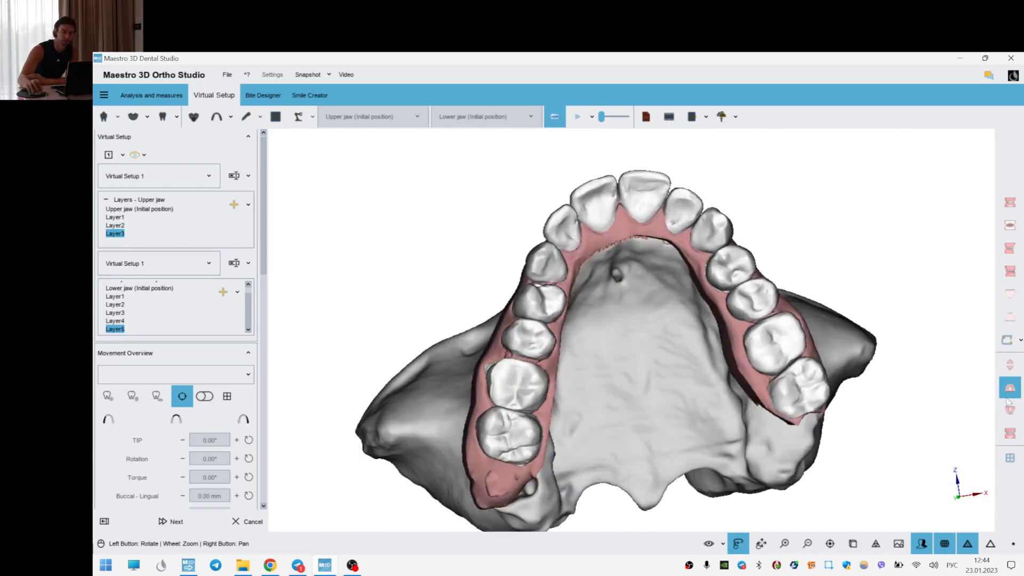
- Try to move upper molar 26 buccally by about 1.81 mm with both jaws displayed
left_click(1012, 434)
scroll(705, 300, "up", 3)
left_click_drag(705, 299, 759, 381)
left_click(805, 256)
right_click_drag(610, 200, 528, 267)
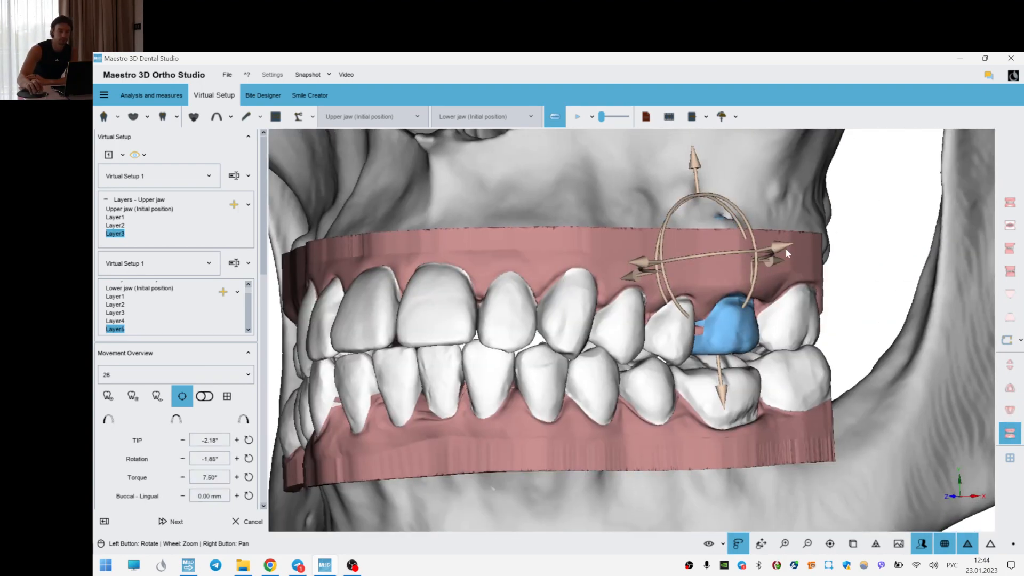
right_click(828, 229)
left_click_drag(827, 229, 619, 368)
left_click(746, 336)
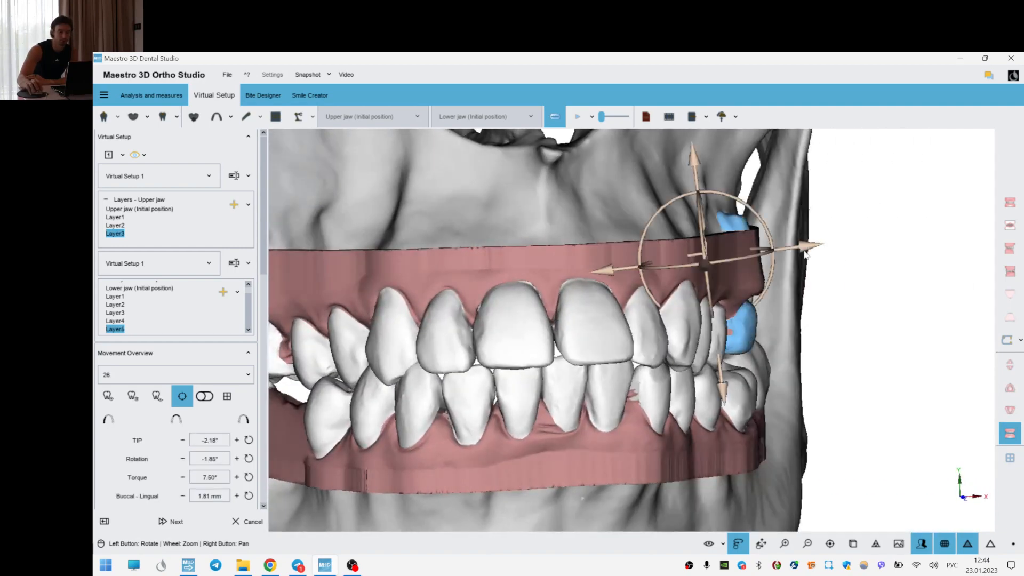
left_click_drag(747, 341, 970, 398)
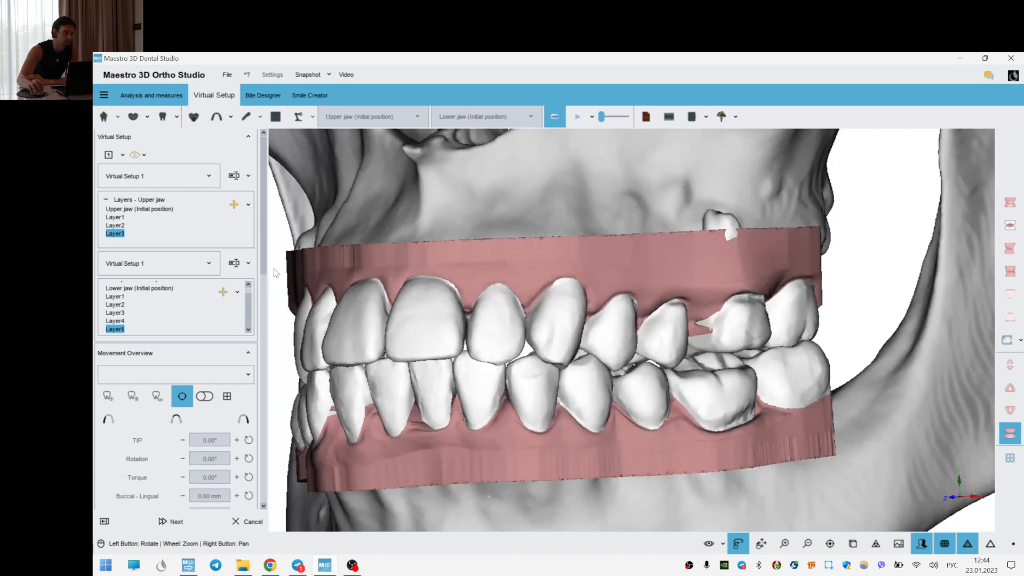
- Undo the buccal movement of upper molar 26
scroll(258, 286, "down", 8)
left_click(108, 321)
left_click(108, 321)
- Examine the position of molar 26 in the occlusal view of the upper jaw and reselect upper Layer3
left_click_drag(668, 326, 466, 260)
left_click(1017, 393)
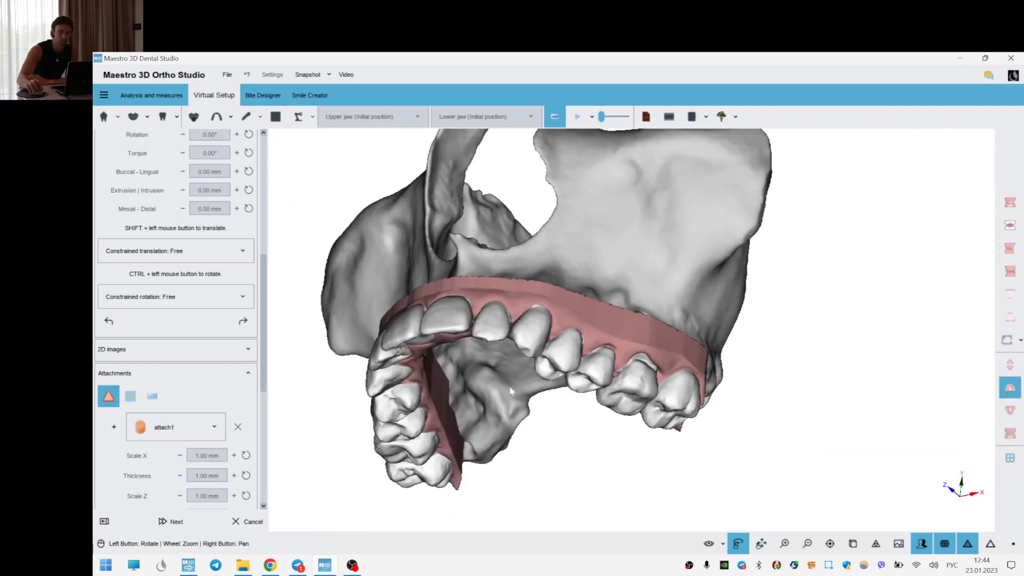
scroll(576, 325, "up", 3)
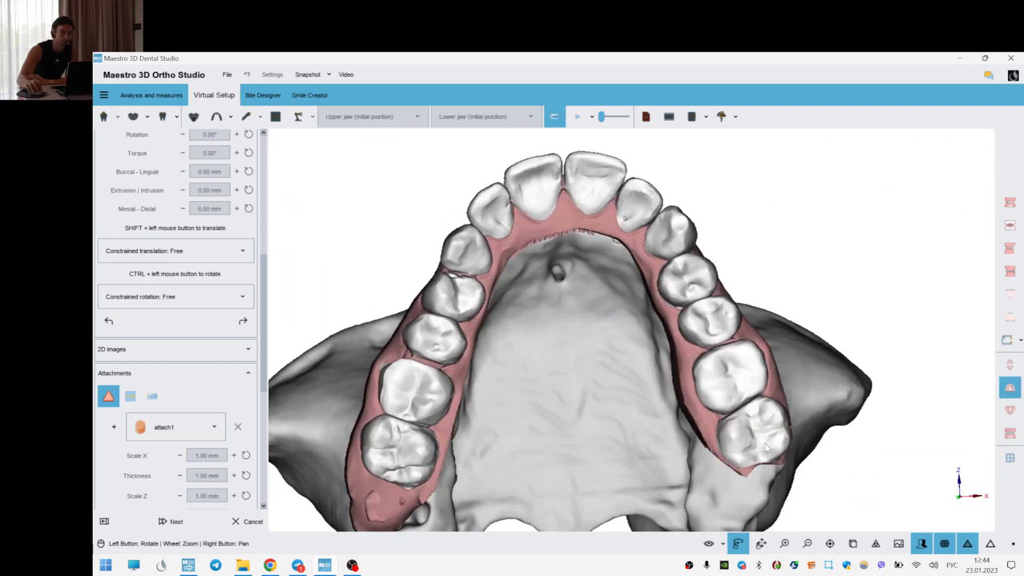
left_click(713, 387)
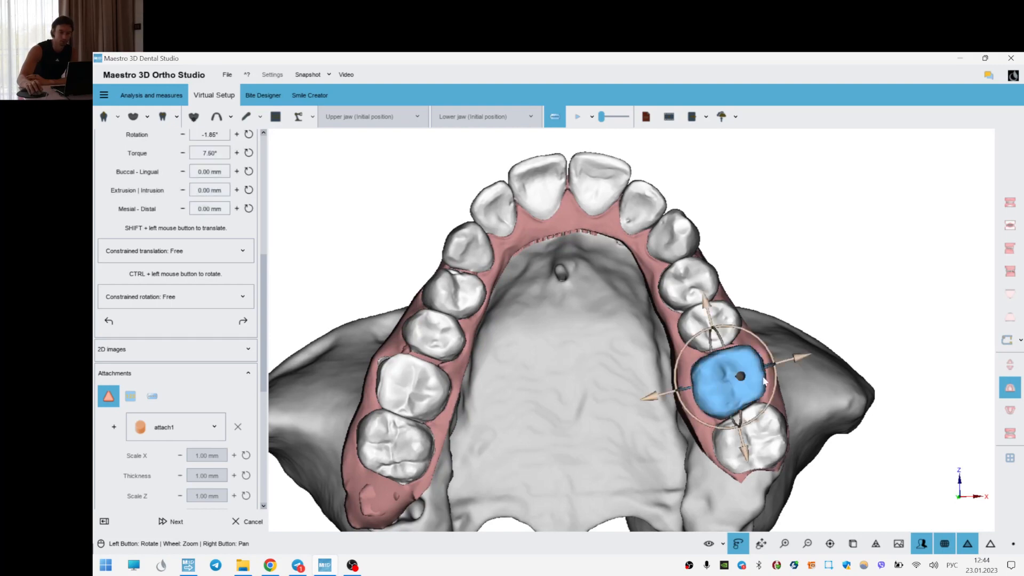
left_click(794, 373)
mouse_move(543, 367)
left_mouse_down()
mouse_move(589, 368)
mouse_move(557, 379)
left_mouse_up()
left_click(780, 376)
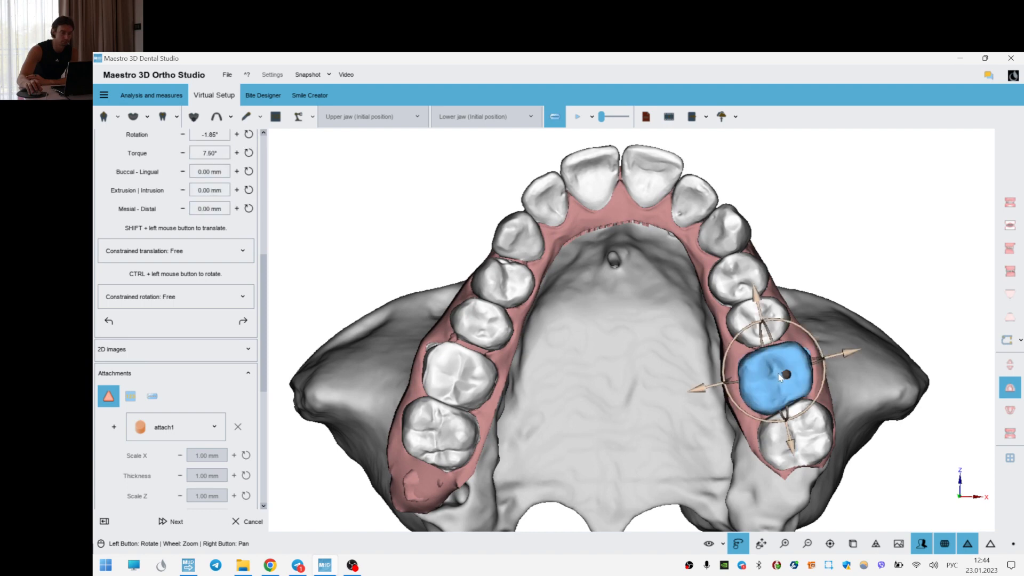
scroll(267, 274, "up", 10)
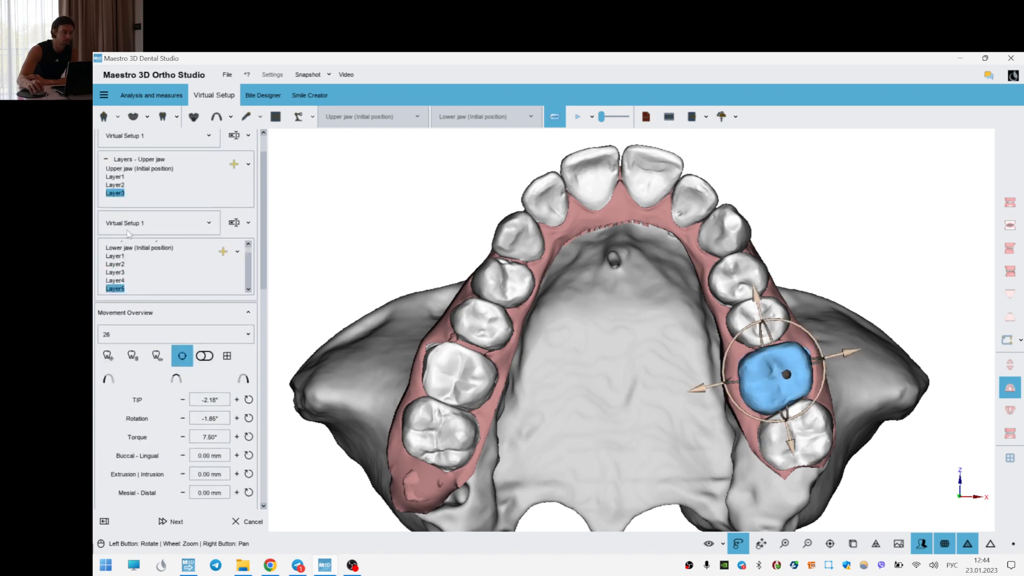
left_click(116, 193)
left_click(116, 194)
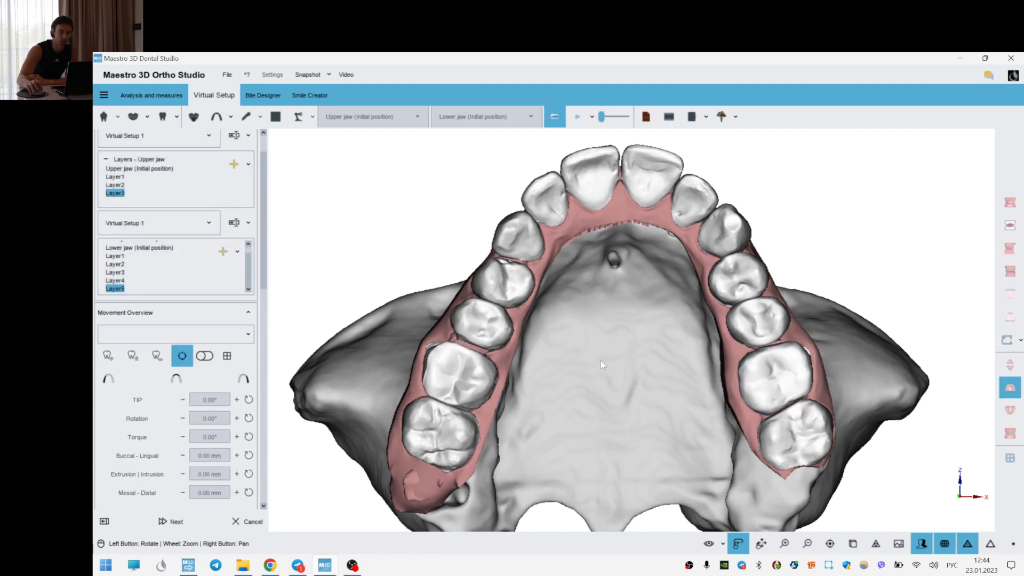
- Tip upper premolar 15 to about -3.20° and torque it to about 2.77°
scroll(665, 316, "up", 3)
left_click(431, 337)
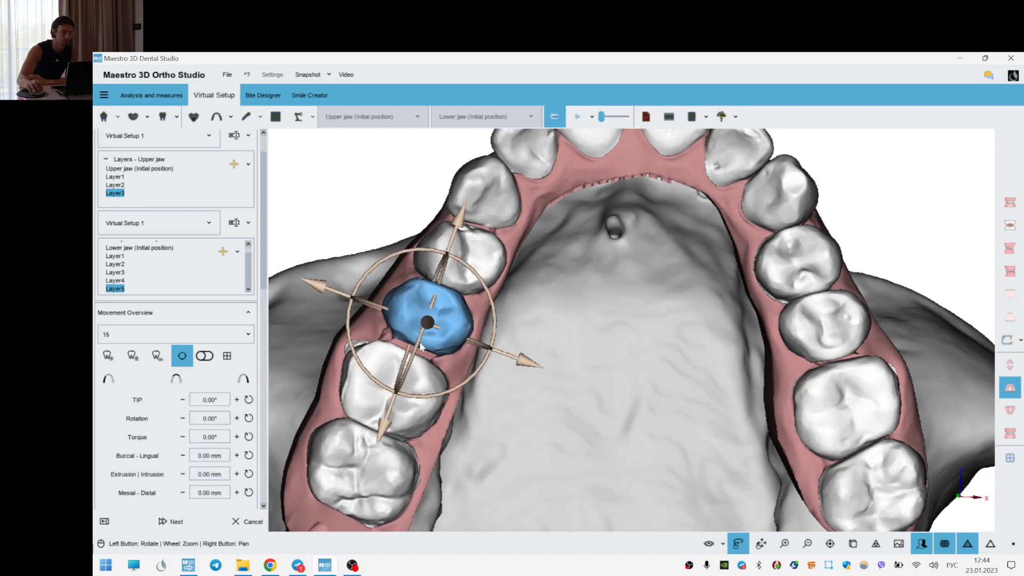
left_click_drag(418, 347, 473, 343)
left_click_drag(439, 284, 440, 283)
- Angle upper premolar 25 to about -0.79° tip, 2.65° rotation and 4.75° torque
left_click(827, 331)
left_click_drag(800, 332, 803, 334)
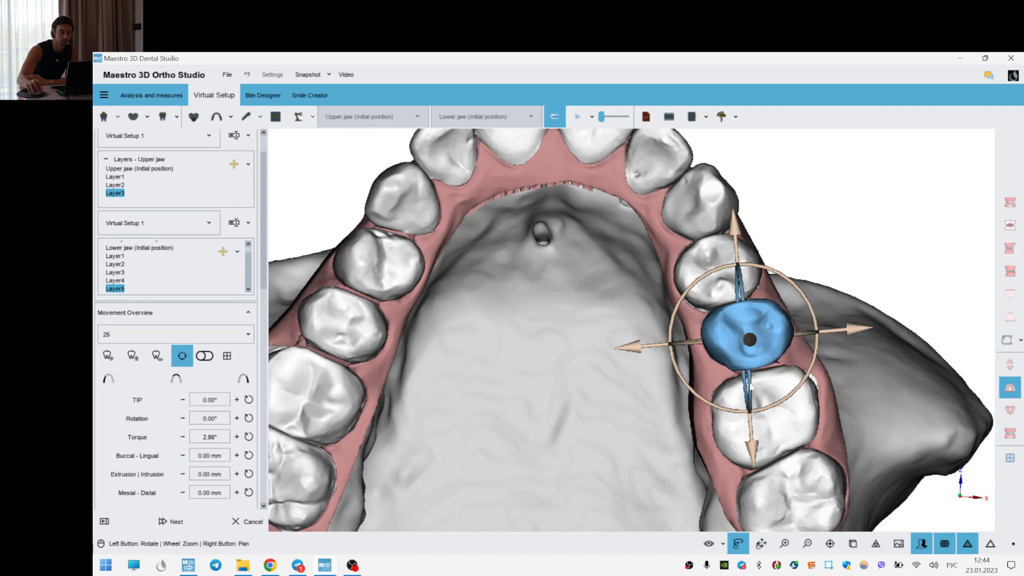
left_click(781, 427)
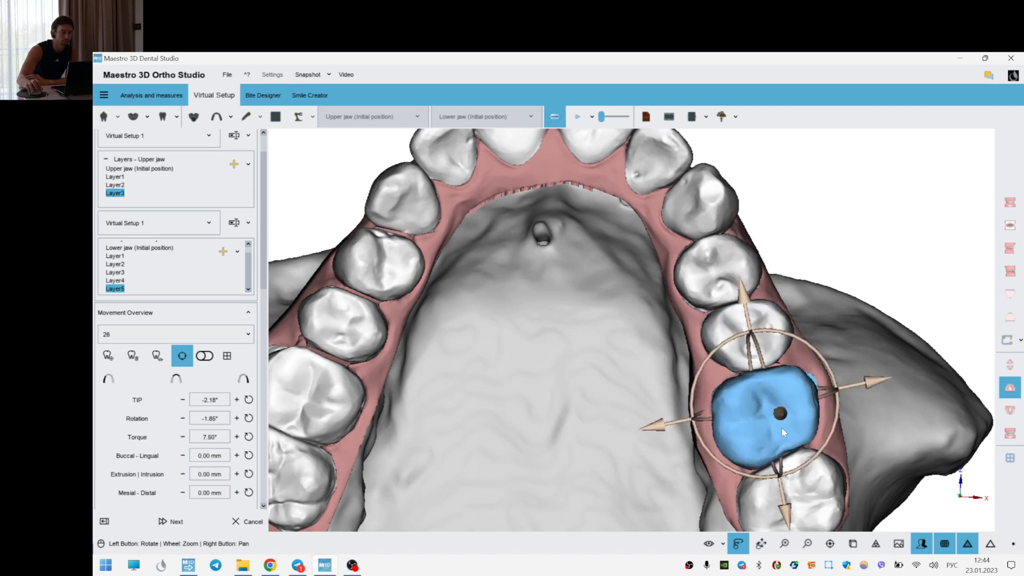
left_click(782, 345)
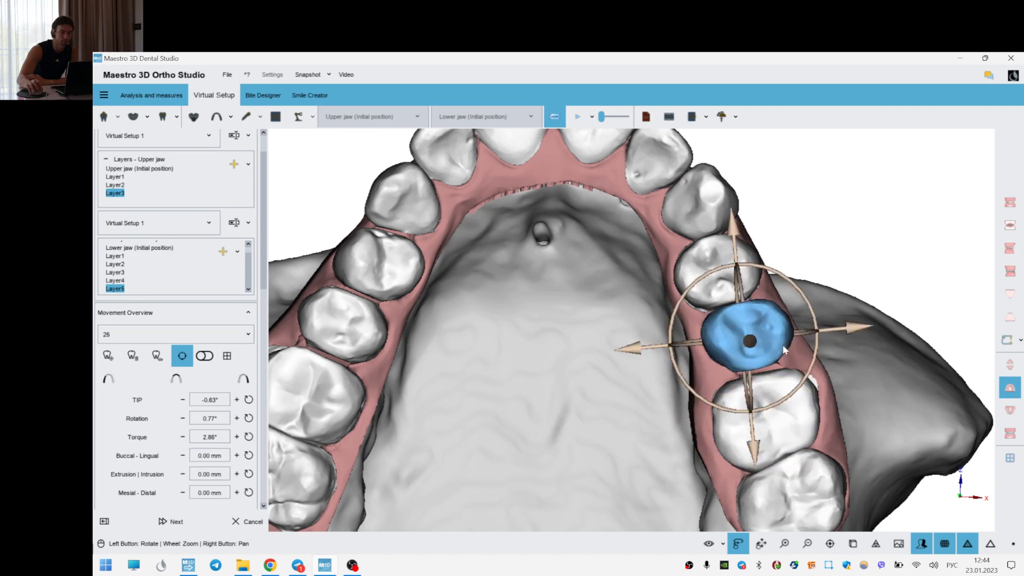
left_click_drag(816, 363, 763, 379)
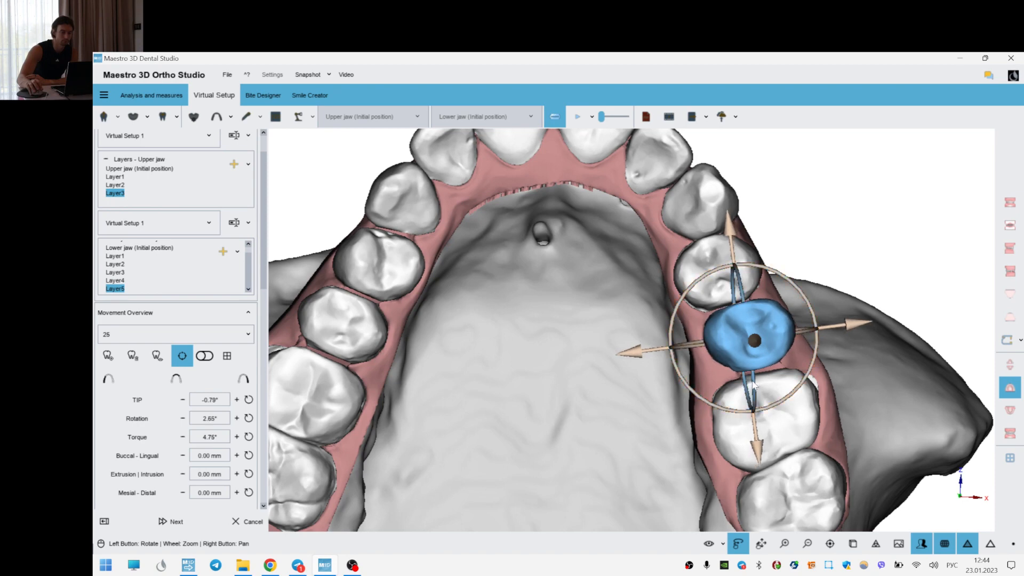
left_click_drag(803, 330, 798, 331)
- Rotate upper canine 23 to about 6.68° with a tip of about 1.66°
left_click_drag(511, 302, 507, 256)
left_click(416, 247)
left_click(713, 225)
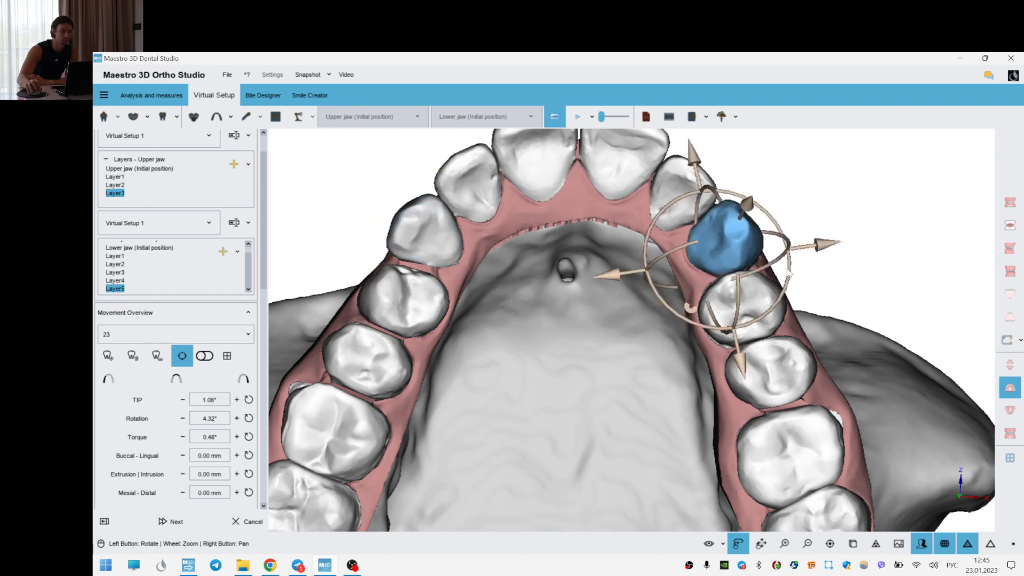
left_click_drag(742, 296, 742, 301)
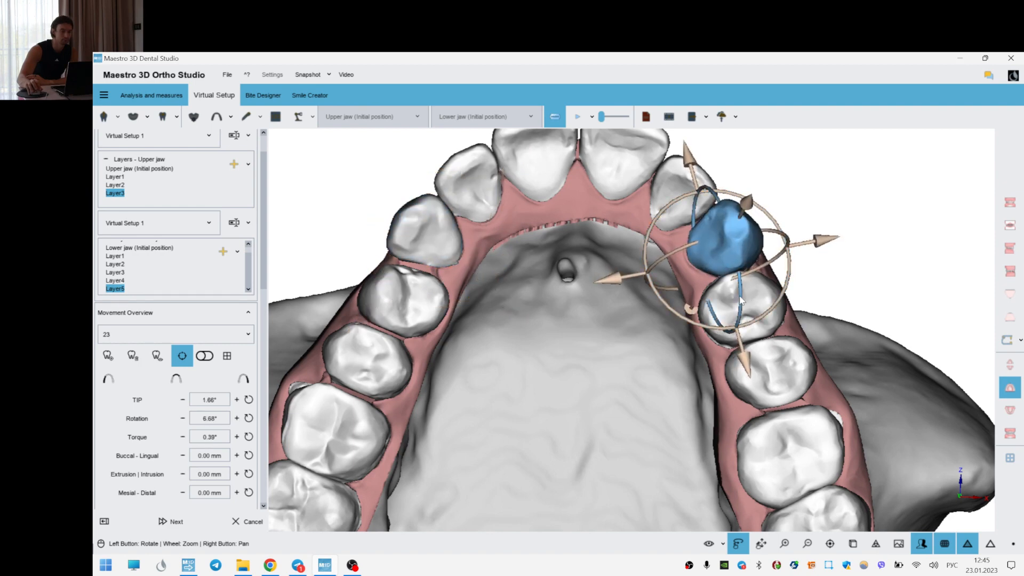
mouse_move(771, 268)
left_mouse_down()
mouse_move(784, 256)
mouse_move(772, 267)
left_mouse_up()
- Increase the torque of upper incisor 22 to about 9.44° and of incisor 12 to about 7.66°
left_click(676, 197)
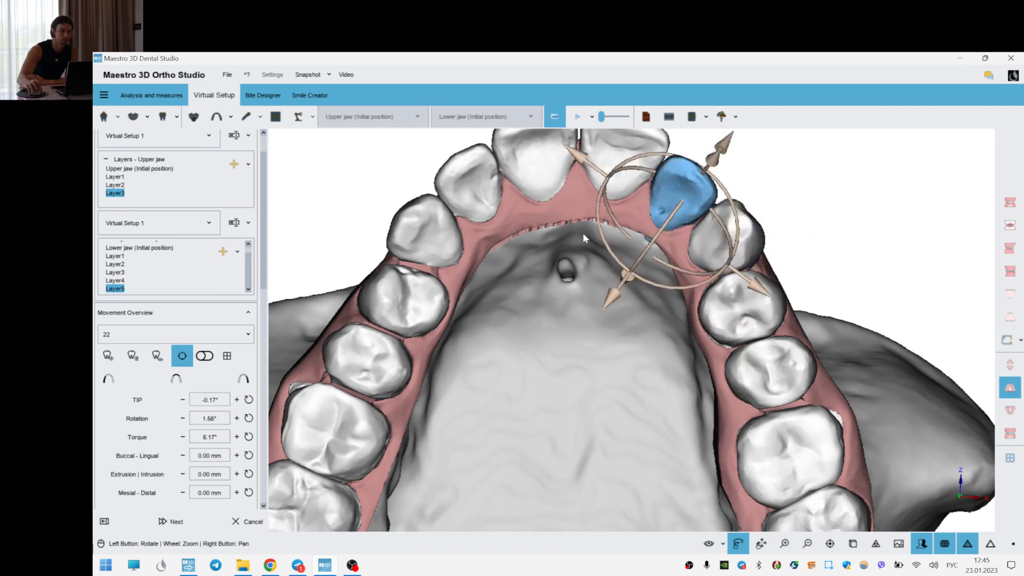
left_click_drag(591, 212, 584, 237)
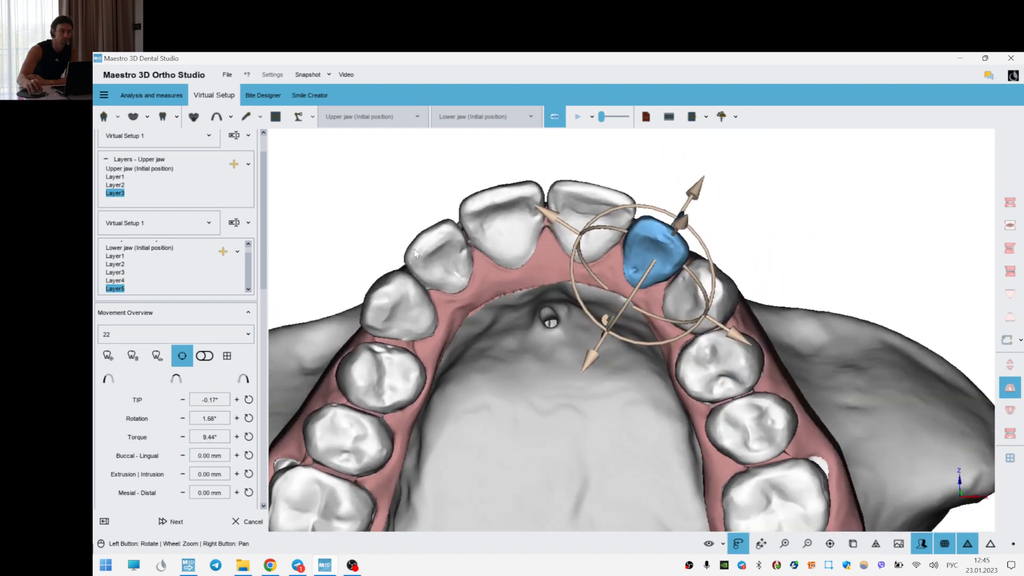
left_click(457, 293)
left_click_drag(471, 301, 469, 293)
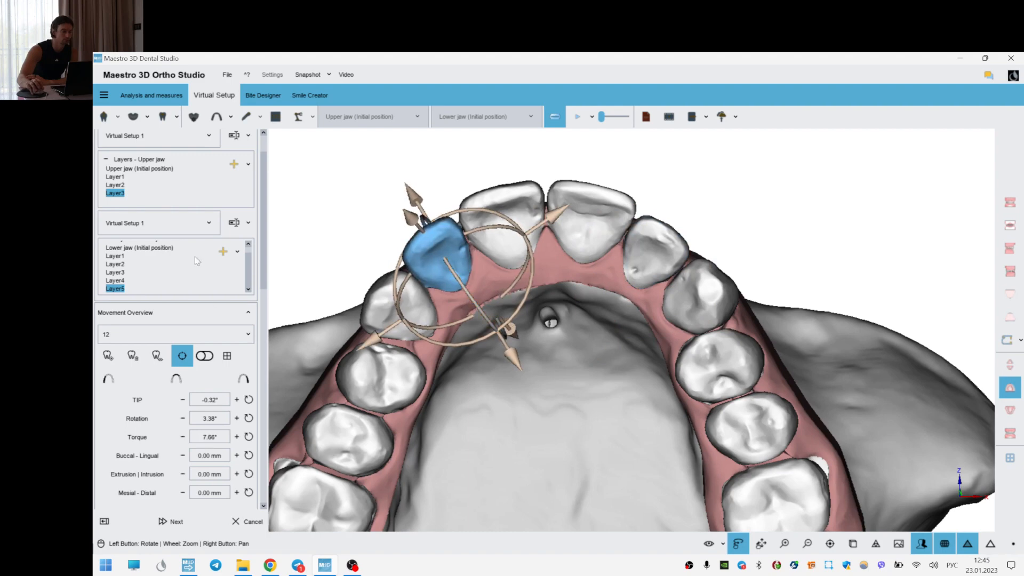
- Add a fourth layer to the upper jaw and adjust the angle of premolar 15 in it
left_click(315, 212)
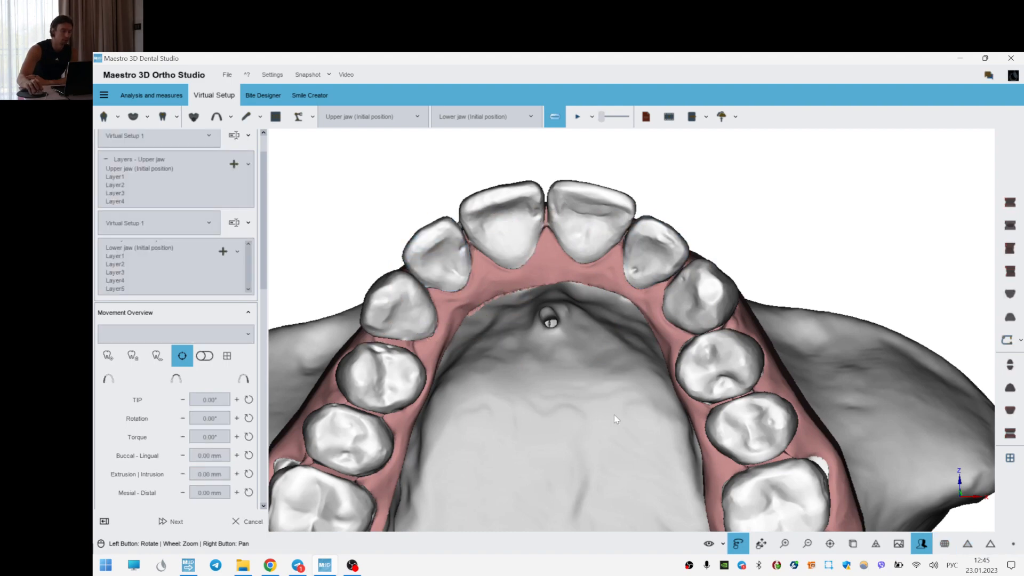
scroll(617, 413, "up", 2)
left_click(426, 353)
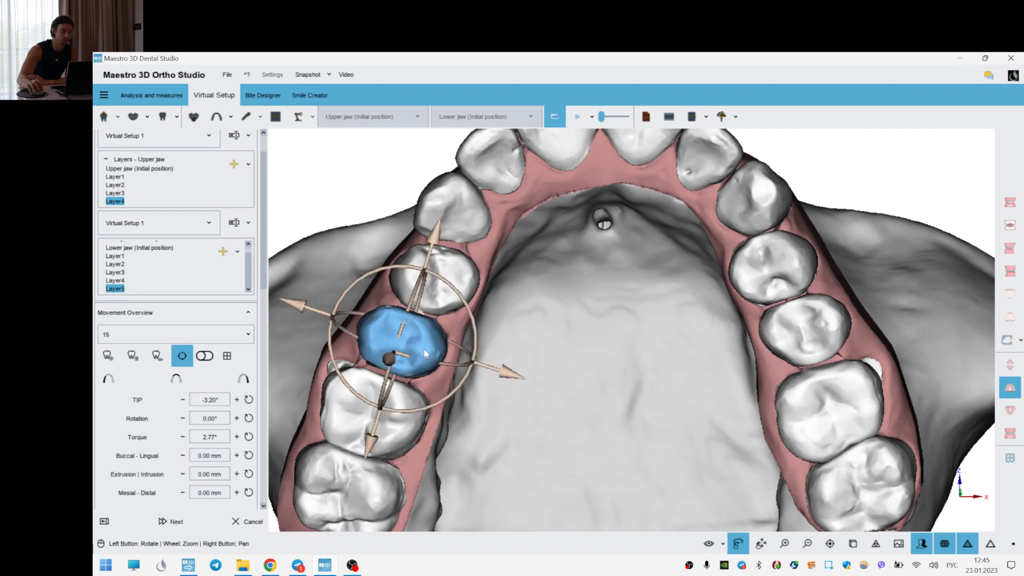
left_click_drag(387, 381, 446, 374)
left_click_drag(621, 362, 638, 347)
- Increase the torque of upper premolar 25 to about 7.31° in Layer4
left_click(800, 306)
left_click_drag(802, 332, 810, 330)
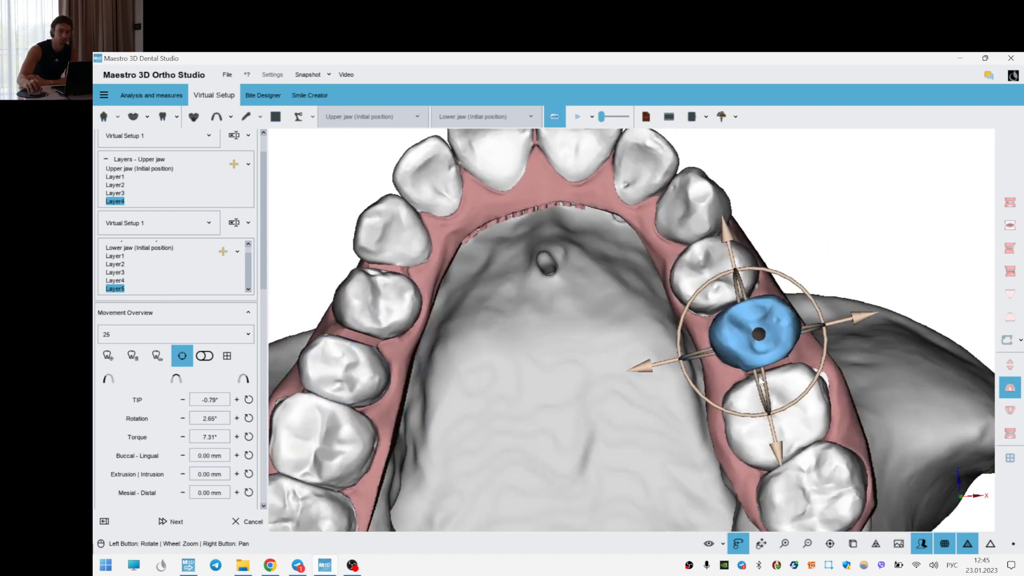
- Refine the angle of upper premolar 25 in Layer4 and compare the arch with its Layer3 position
left_click_drag(767, 382, 768, 382)
left_click_drag(816, 328, 827, 344)
left_click(857, 281)
left_click_drag(600, 359, 589, 382)
key("Up")
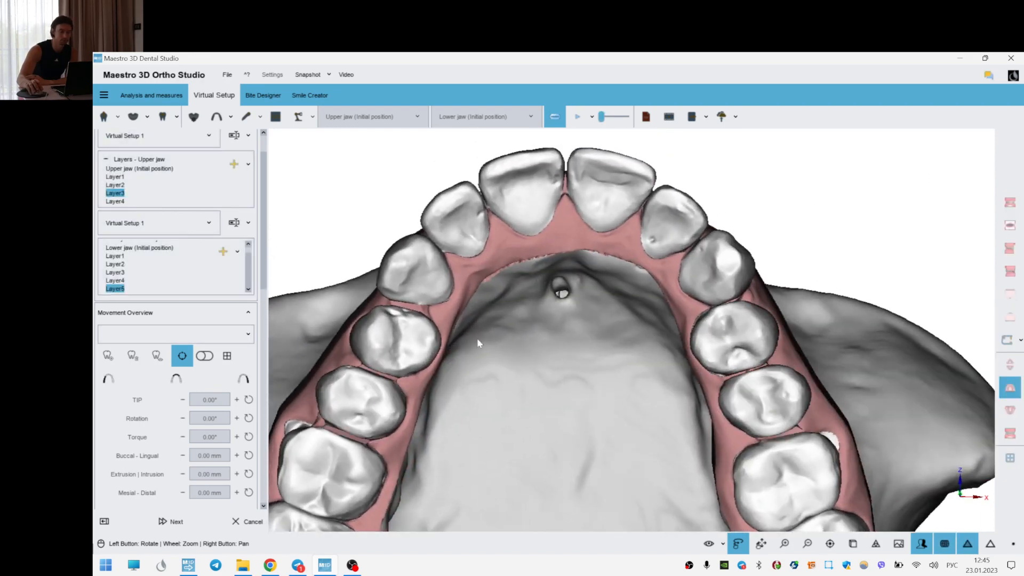
left_click(117, 205)
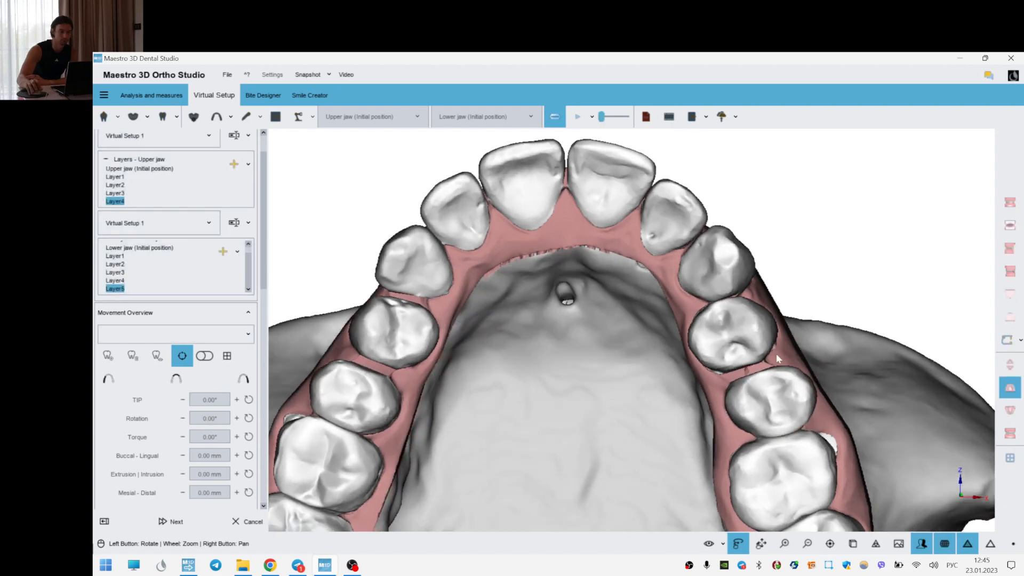
- Adjust premolar 24 to a torque of about 3.14° and premolar 25 to a tip of about -4.65° and torque of about 5.64°
left_click(740, 343)
mouse_move(788, 322)
left_mouse_down()
mouse_move(761, 381)
mouse_move(797, 325)
mouse_move(789, 324)
left_mouse_up()
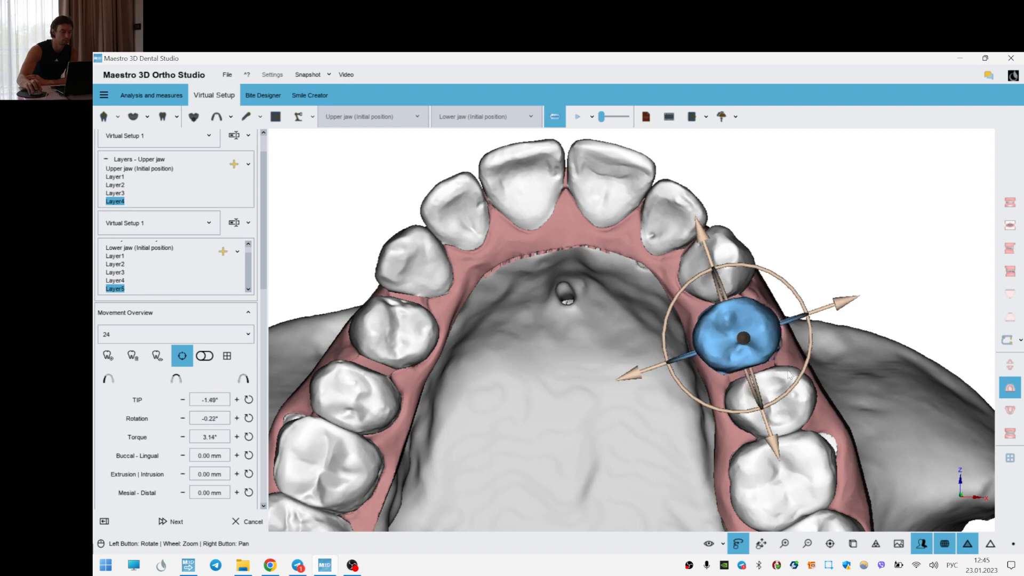
left_click(789, 395)
left_click_drag(819, 391, 818, 393)
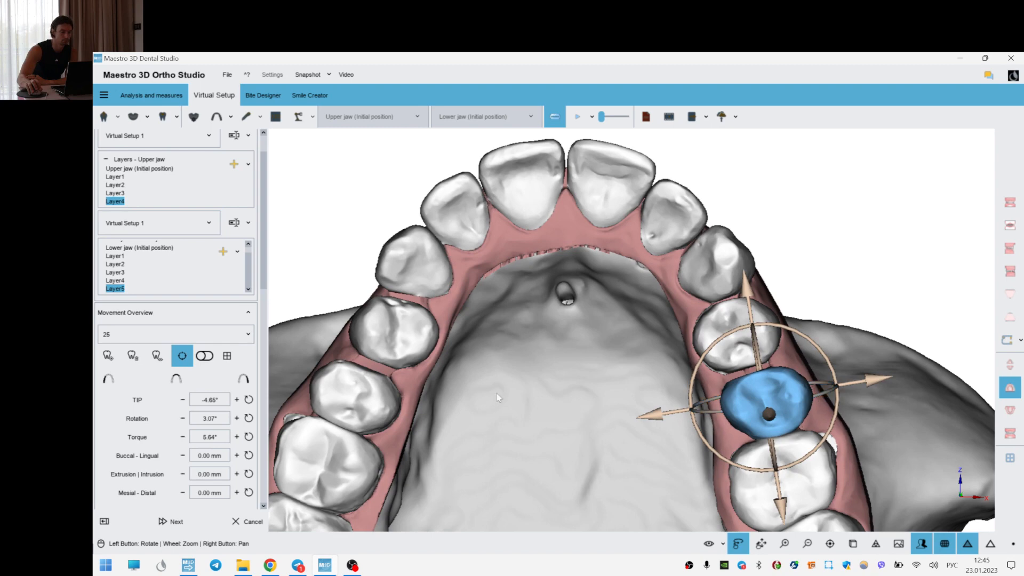
- Adjust upper premolar 15 in Layer4 to a tip of about -7.21° and a torque of about 4.51°
left_click(371, 403)
left_click_drag(412, 399, 382, 364)
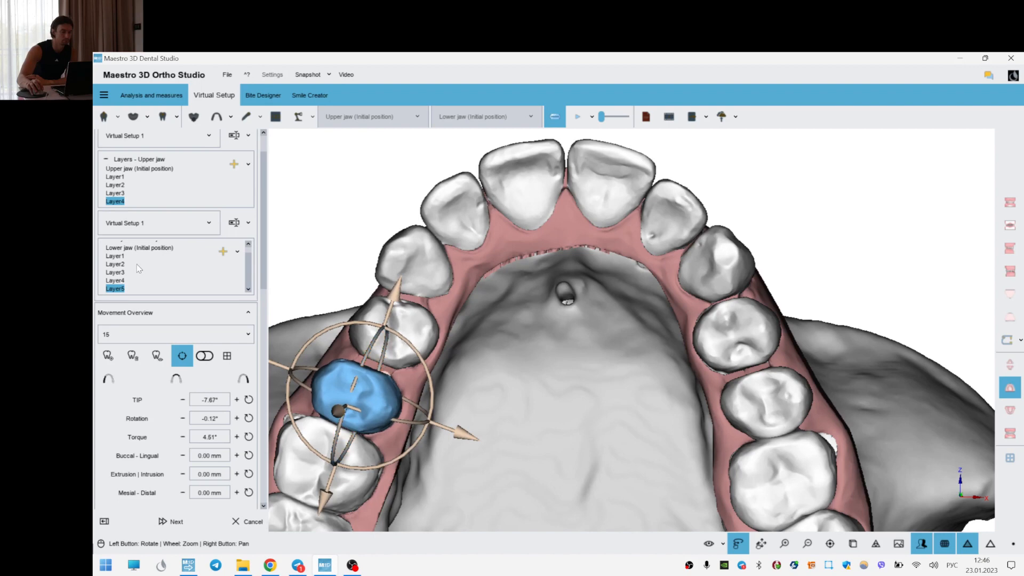
left_click(117, 196)
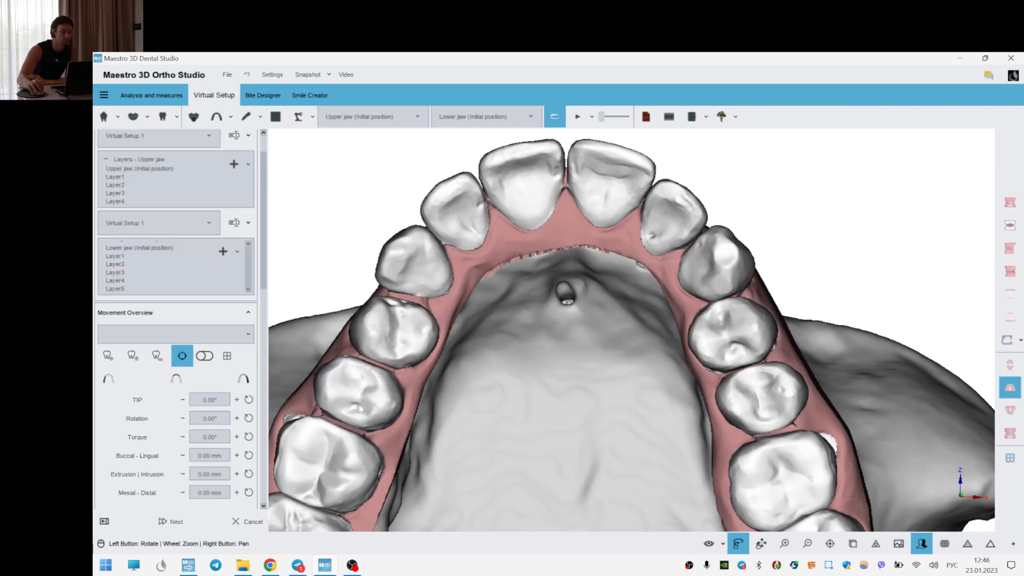
left_click(116, 201)
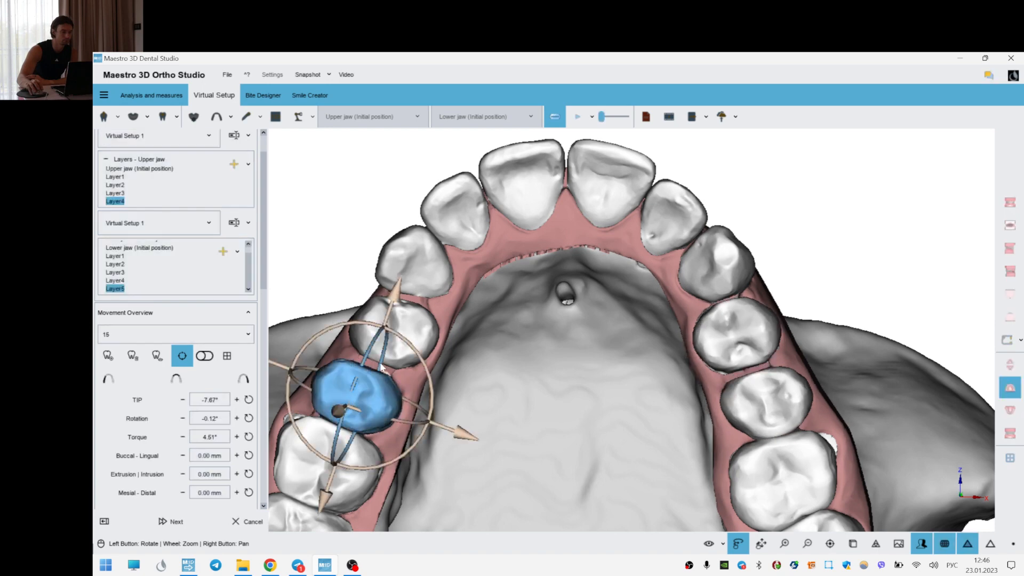
left_click_drag(381, 366, 382, 367)
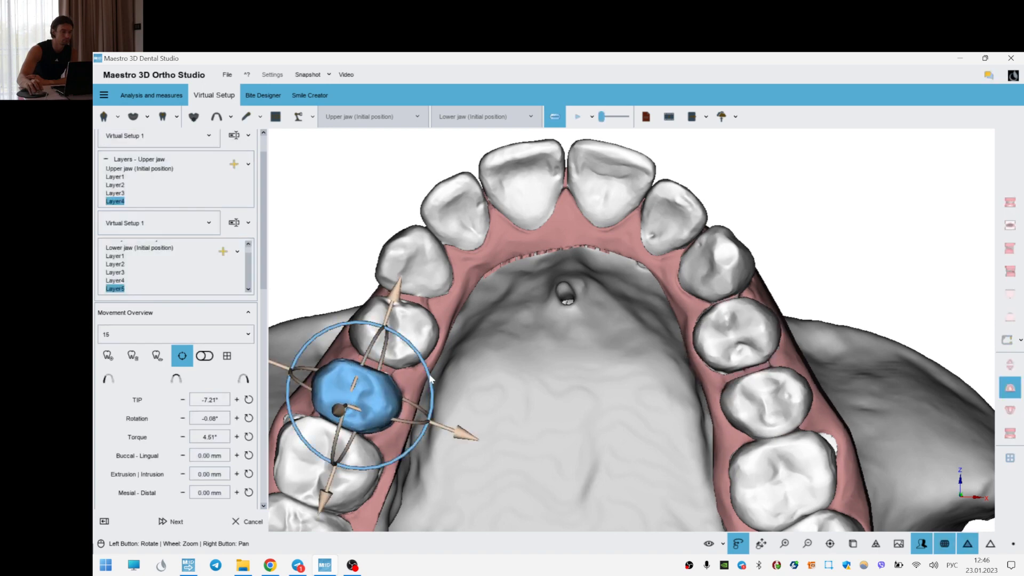
- Adjust upper premolar 14 to a tip of about -2.71°, rotation of about 4.58° and torque of about 4.14°
left_click(416, 337)
left_click_drag(459, 375, 441, 347)
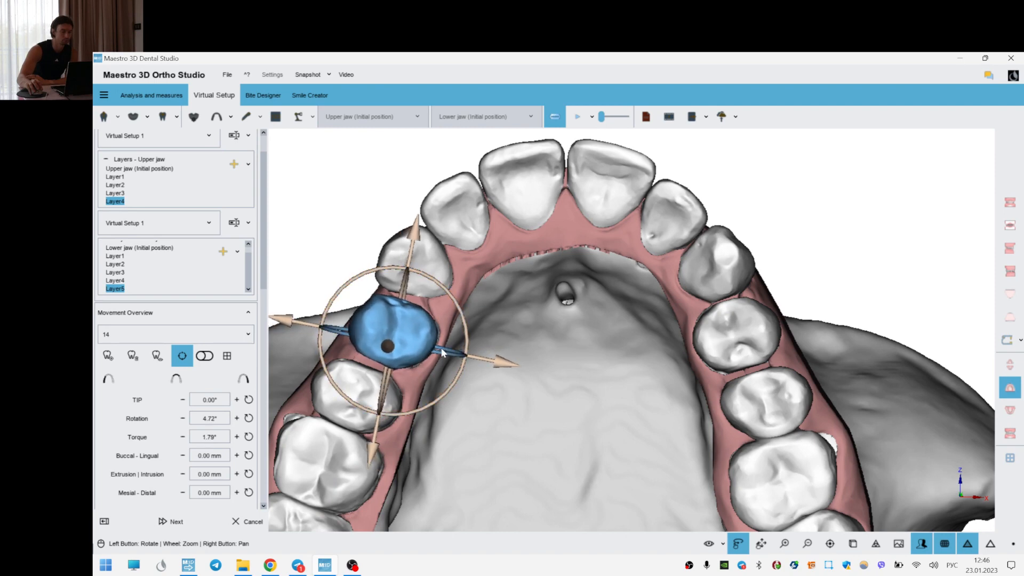
left_click_drag(389, 376, 388, 379)
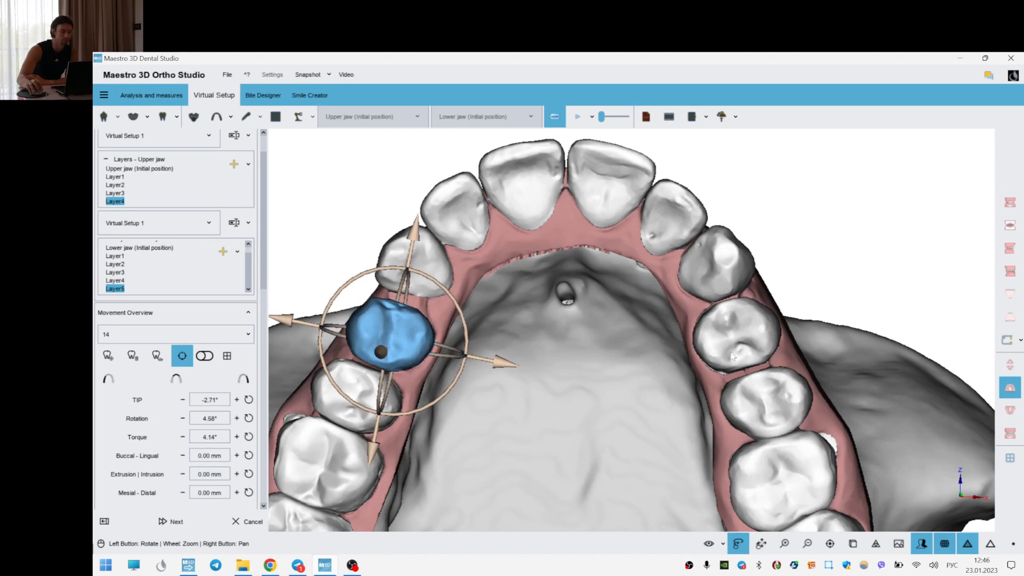
- Adjust upper premolar 24 to a tip of about -2.13° and a torque of about 3.83°
left_click(777, 332)
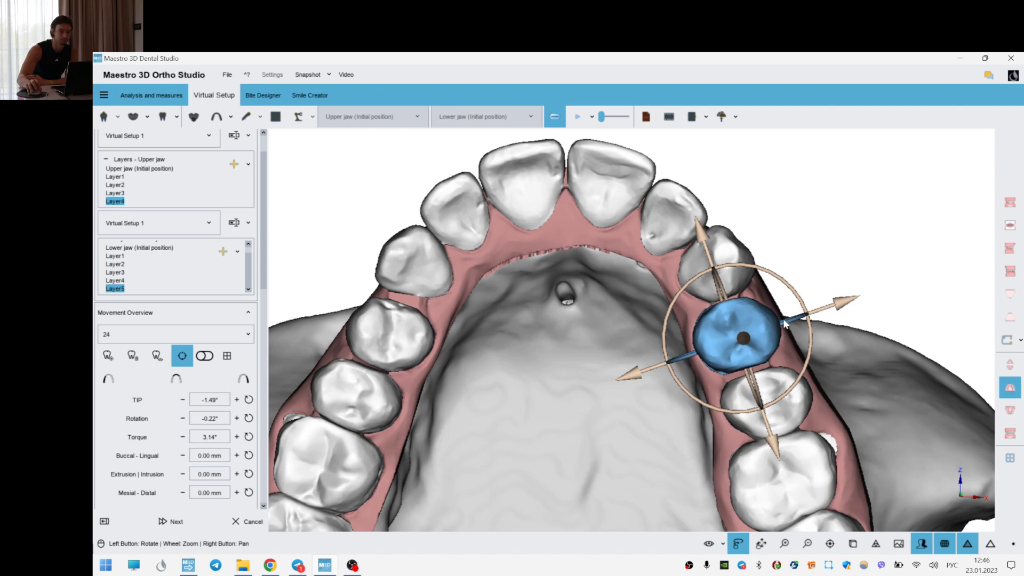
left_click_drag(785, 320, 755, 378)
left_click(860, 276)
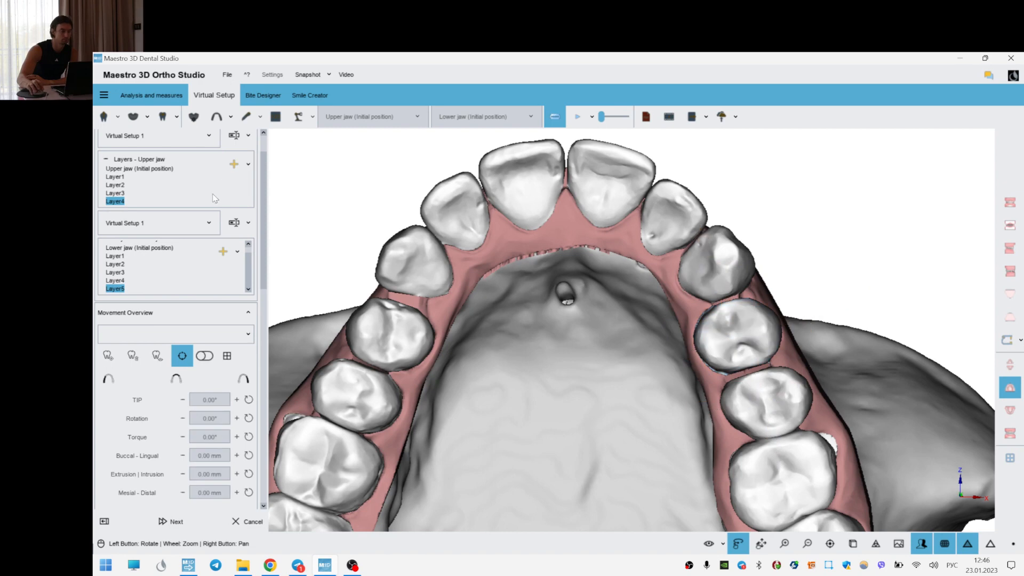
left_click(228, 169)
left_click(760, 330)
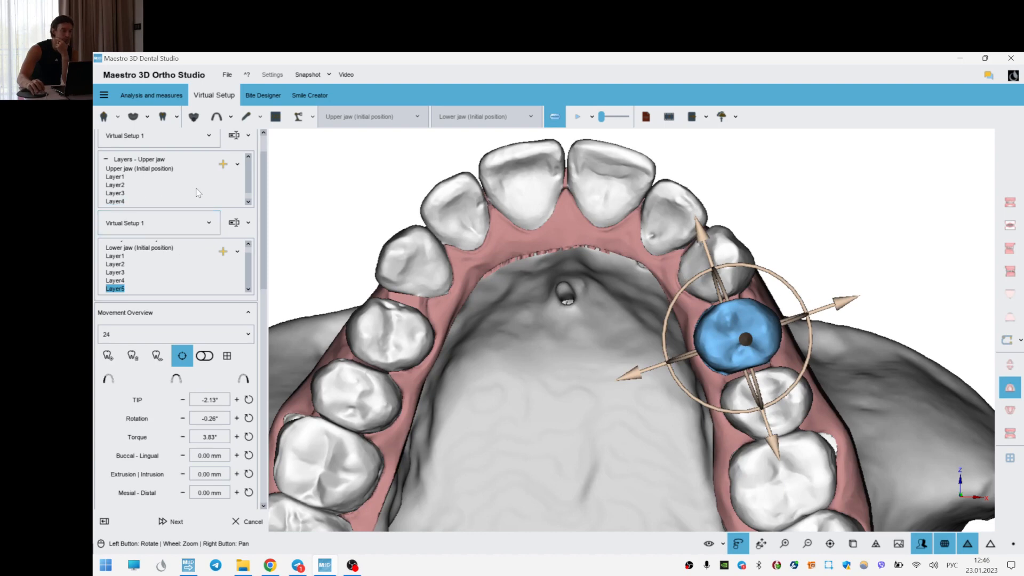
left_click(248, 201)
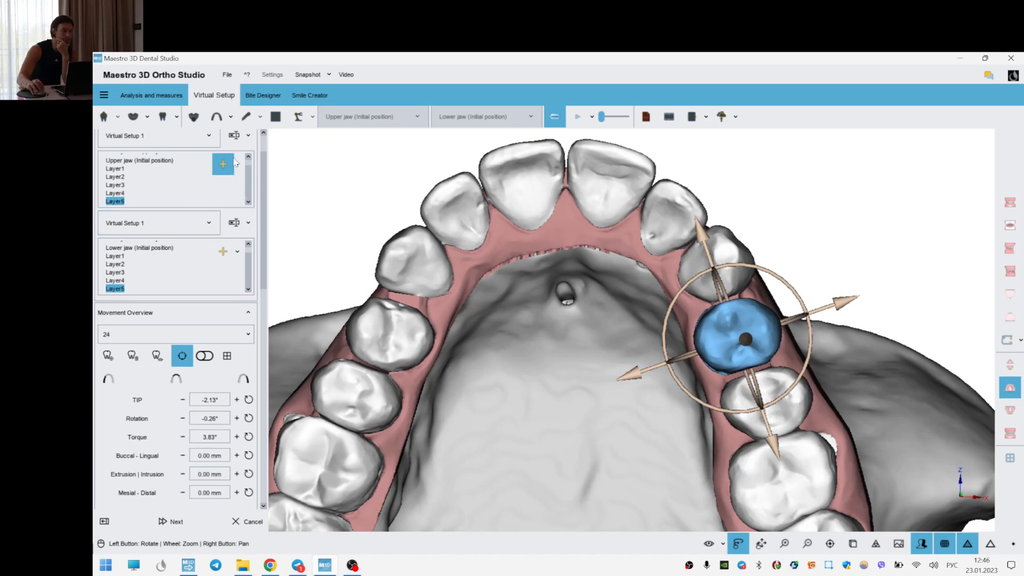
left_click(239, 165)
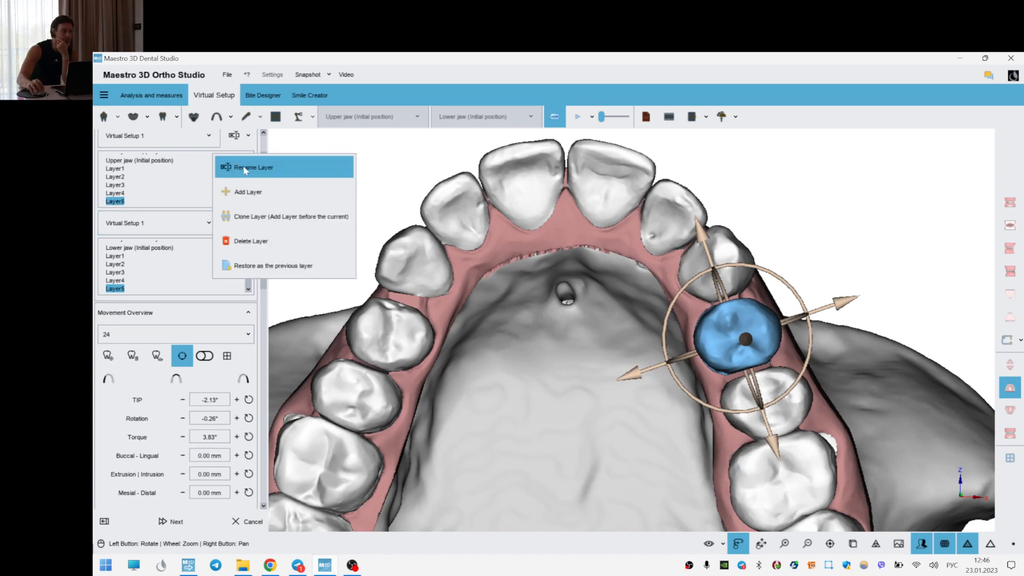
left_click(273, 241)
left_click(568, 347)
- Increase the torque of incisor 22 to about 11.98° and set canine 13 to about -10.20° rotation and 9.73° torque in Layer4
left_click(692, 222)
left_click_drag(692, 222, 641, 270)
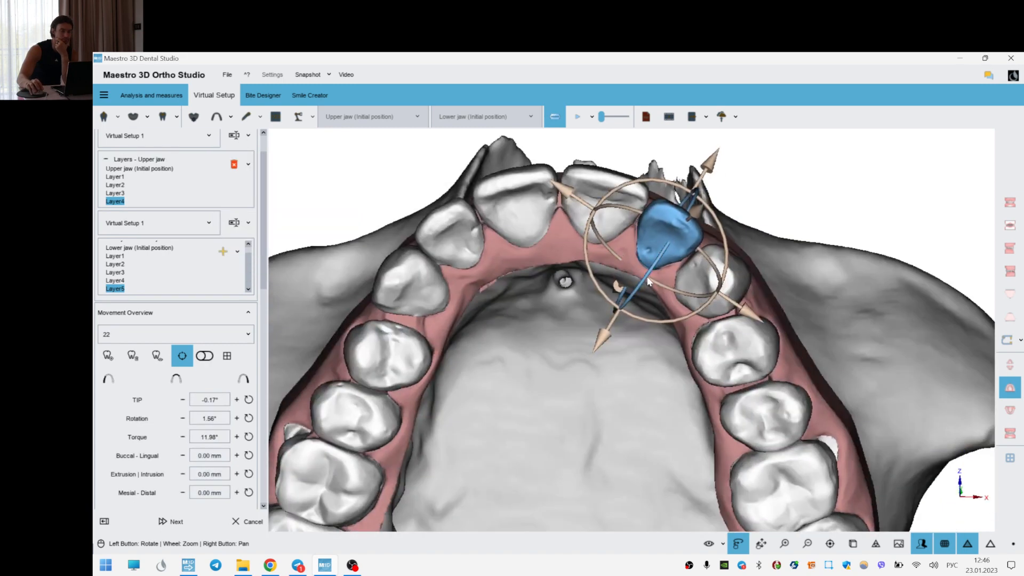
left_click(479, 258)
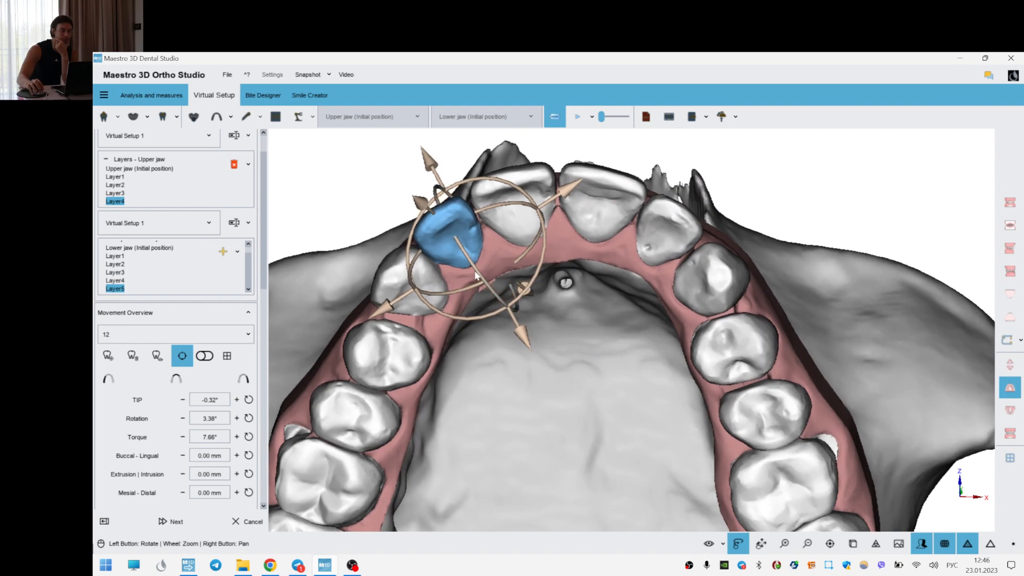
left_click(410, 290)
left_click_drag(573, 298, 577, 275)
left_click_drag(495, 283, 457, 288)
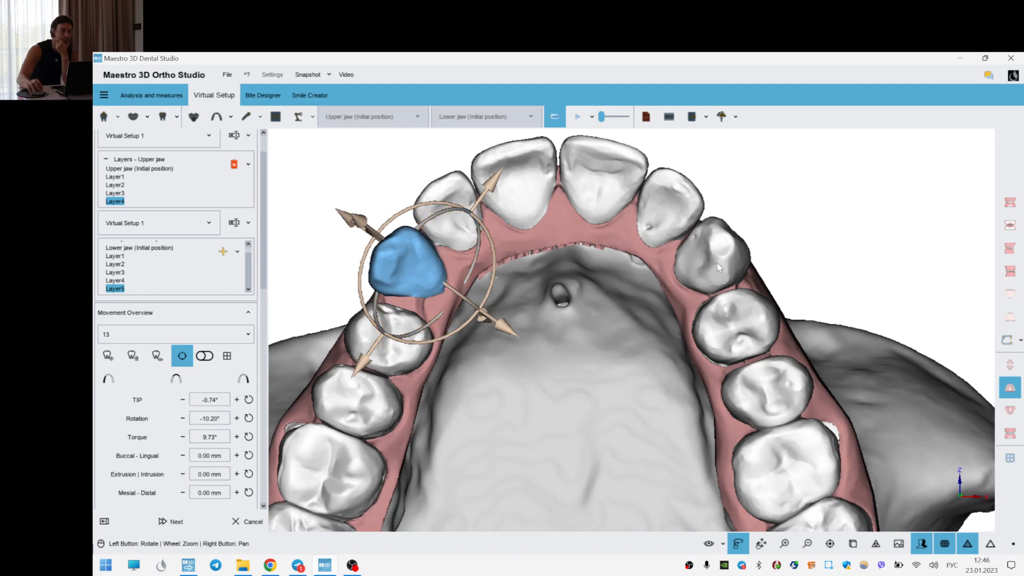
- Adjust upper canine 23 to a tip of about 2.49°, rotation of about 9.49° and torque of about 4.26°
left_click(736, 243)
left_click_drag(780, 278, 766, 275)
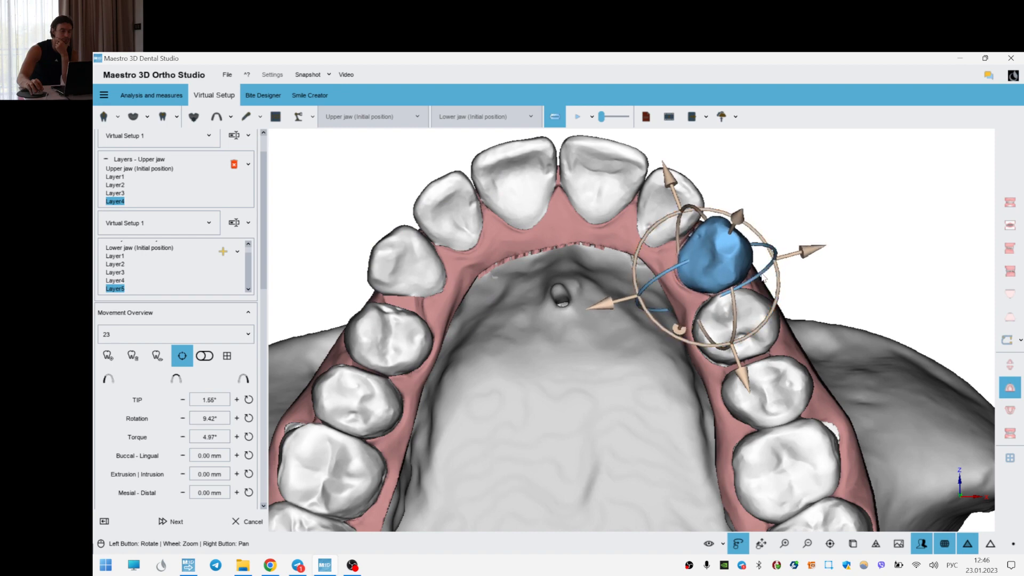
left_click_drag(733, 309, 734, 308)
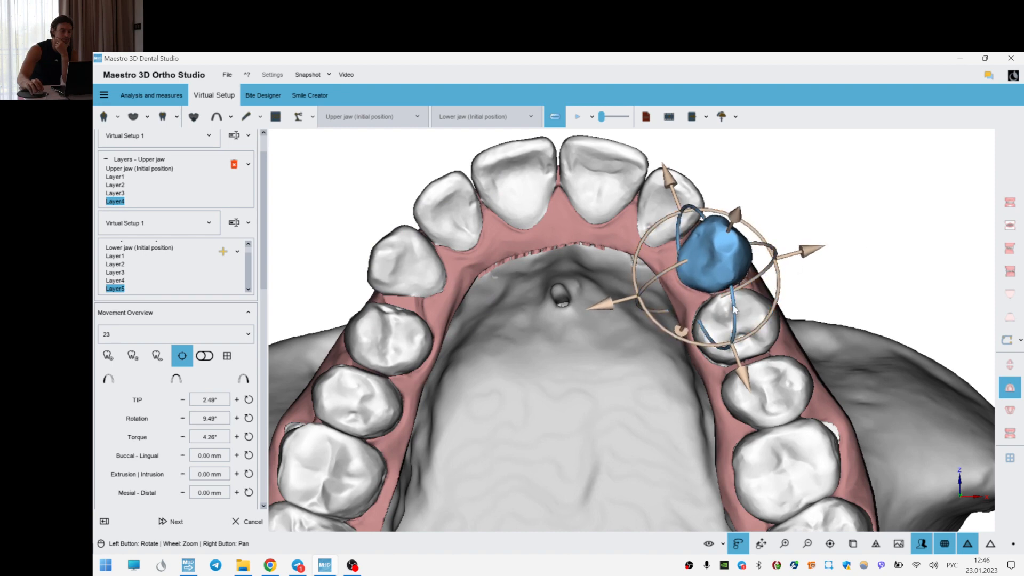
left_click(875, 246)
- Add a fifth layer to the upper jaw and adjust the angle of premolar 24 in it
left_click(248, 164)
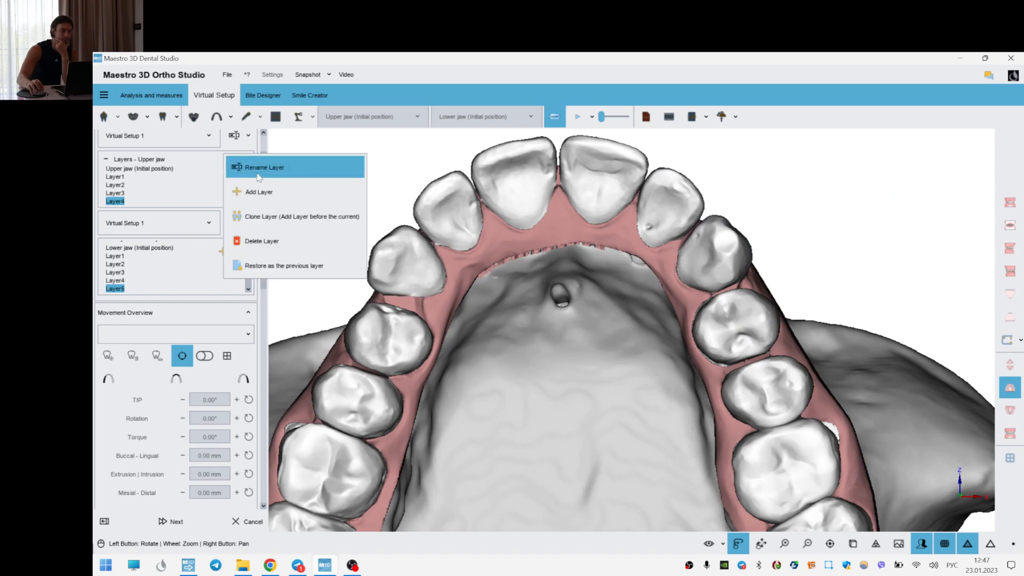
left_click(298, 190)
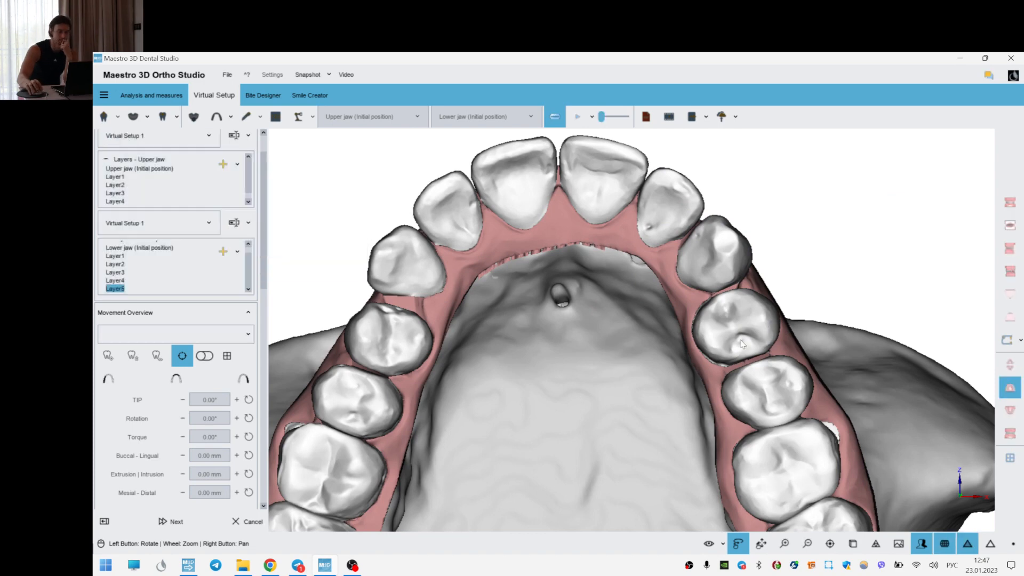
left_click(705, 351)
left_click_drag(789, 314, 818, 356)
- Adjust upper premolar 14 in Layer5 to a tip of about -4.38°, rotation of about 8.76° and torque of about 10.02°
left_click(403, 358)
left_click_drag(570, 354, 396, 376)
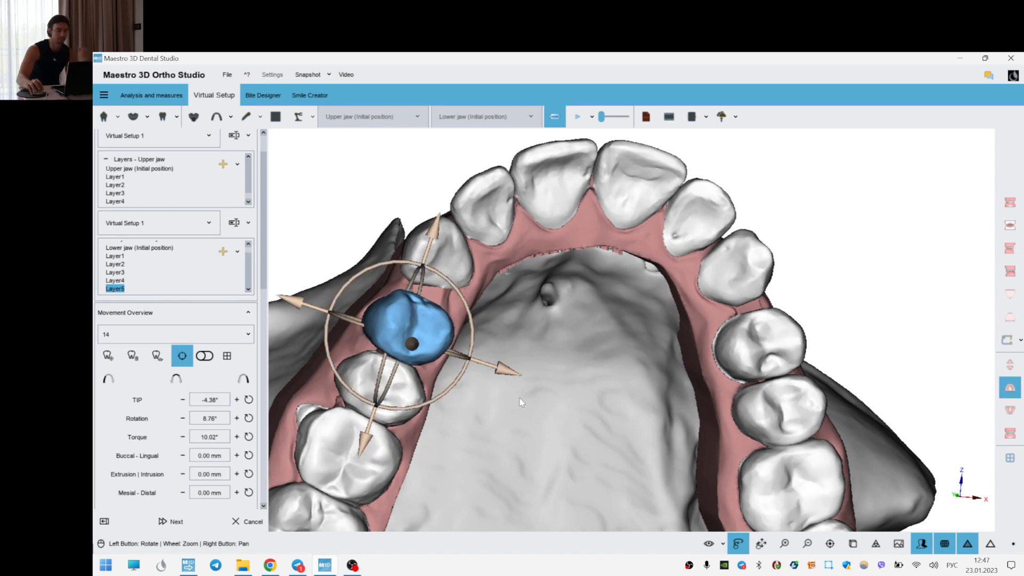
key("space")
- Examine the bite of both jaws from the side and front, comparing lower jaw Layer2 with Layer5
left_click(687, 422)
left_click_drag(687, 424, 837, 374)
left_click(1009, 433)
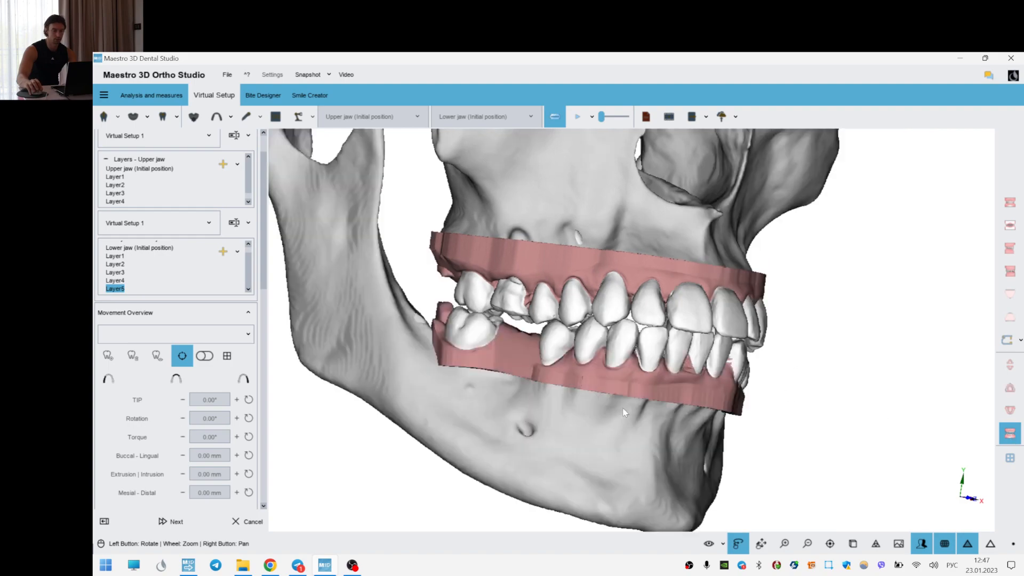
scroll(700, 349, "up", 4)
left_click_drag(698, 348, 732, 351)
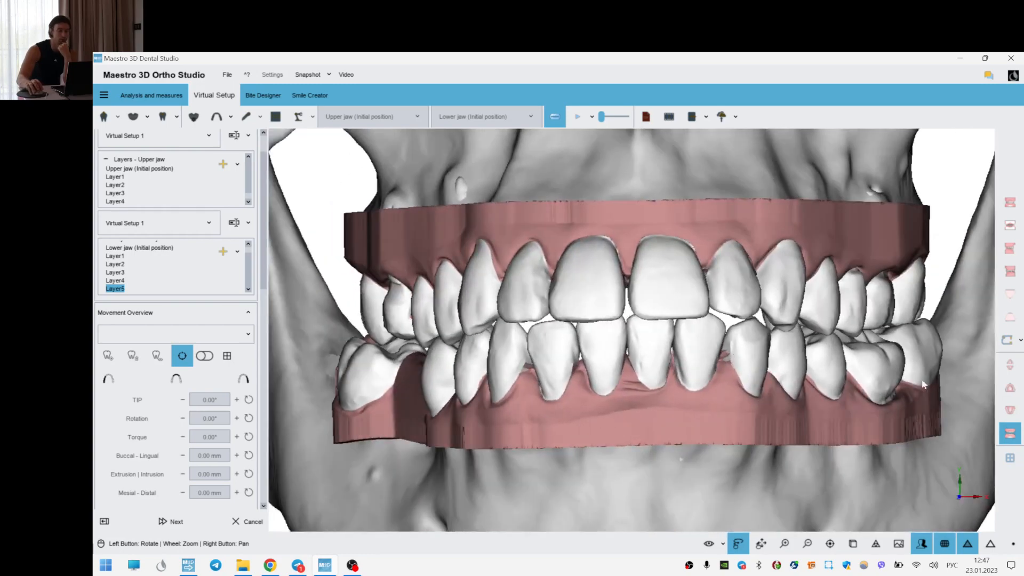
left_click(192, 288, "ctrl")
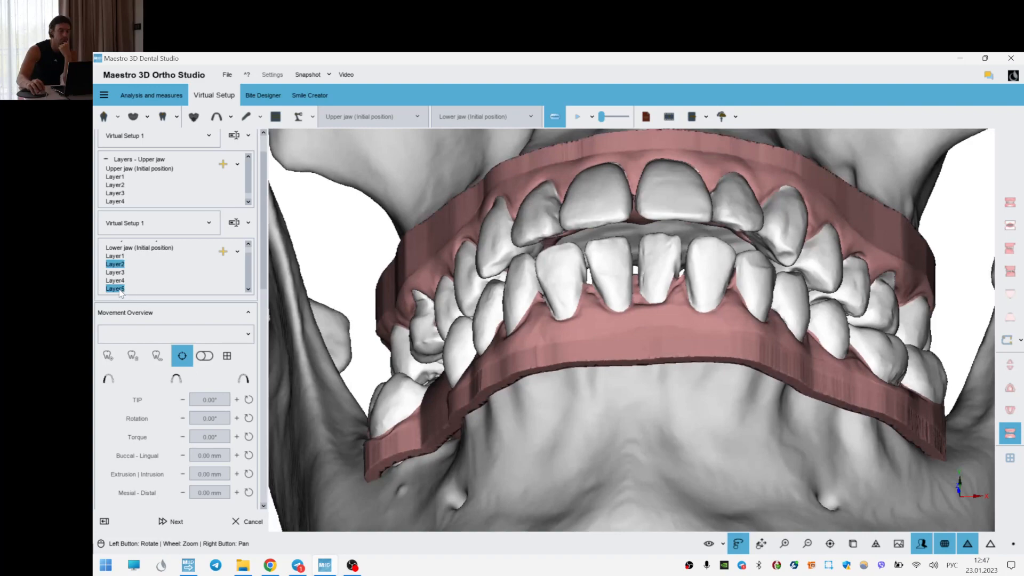
left_click(115, 289)
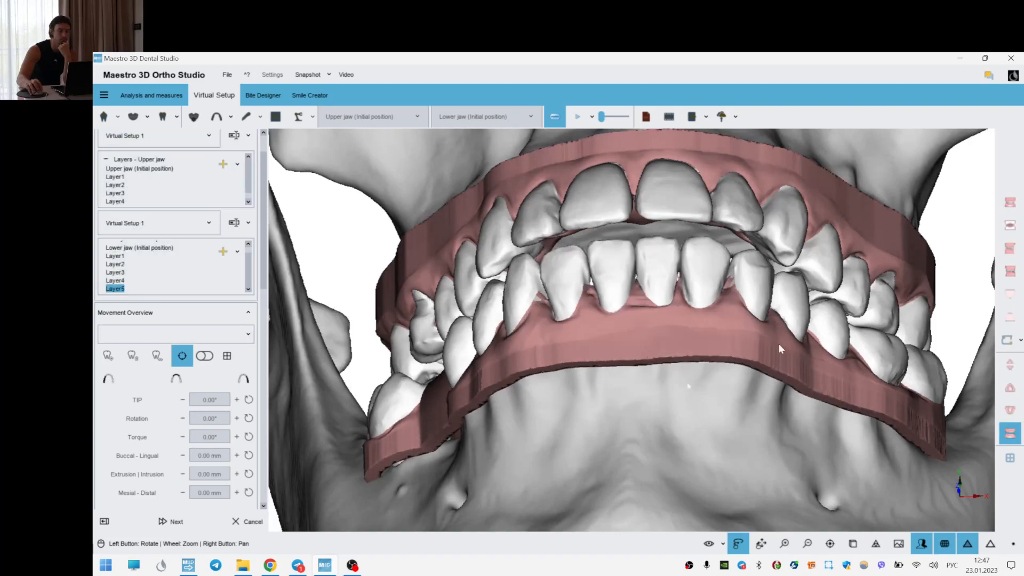
- Refine upper canine 23 in Layer5 and rotate canine 13 to about -15.31° with a tip of about -4.56°
left_click(1011, 389)
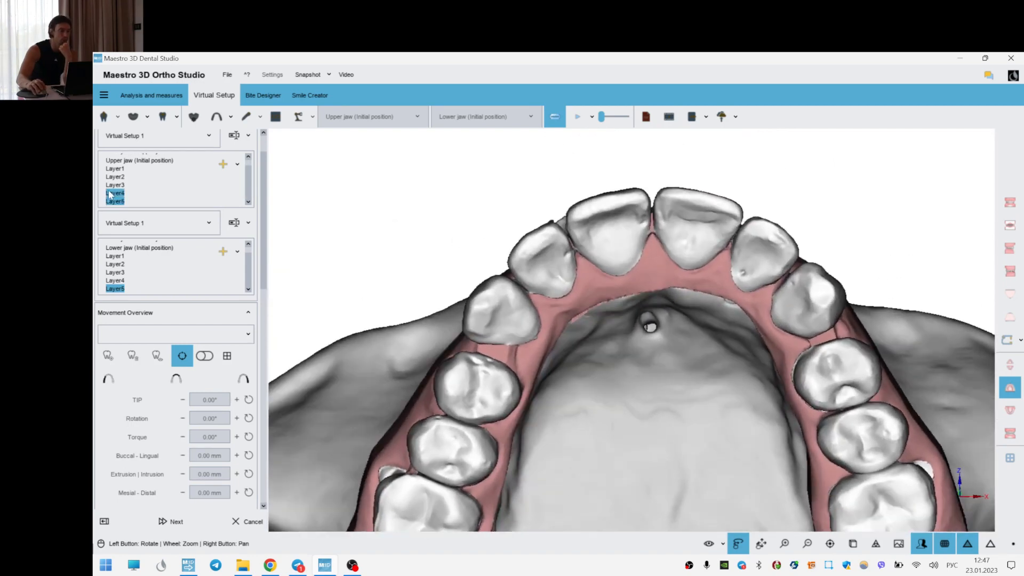
left_click(815, 316)
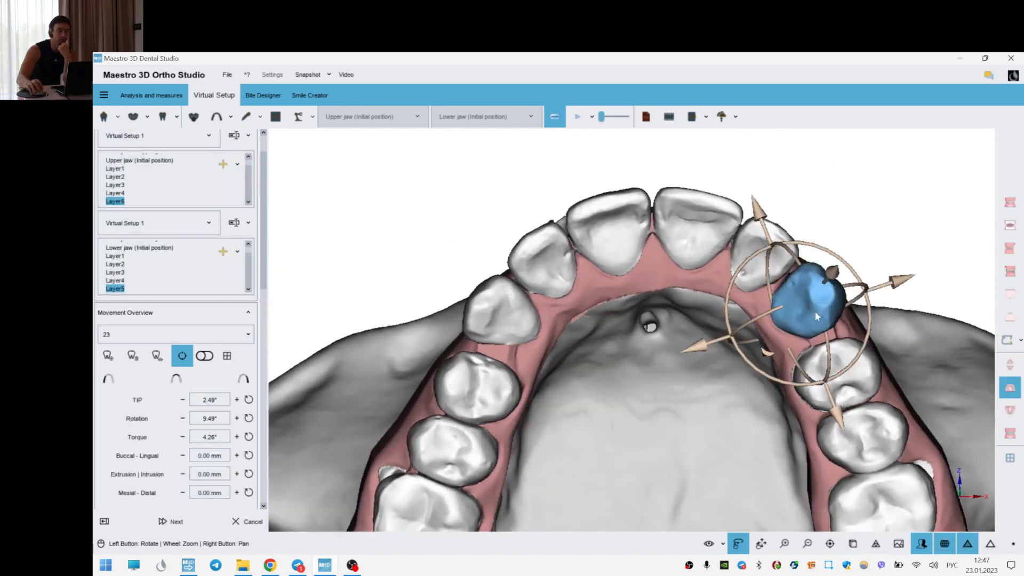
mouse_move(829, 347)
left_mouse_down()
mouse_move(845, 320)
mouse_move(836, 339)
left_mouse_up()
left_click_drag(664, 335, 593, 289)
left_click_drag(603, 291, 602, 285)
- Add a sixth layer to the upper jaw and adjust the angles of canines 13 and 23 in it
left_click(223, 165)
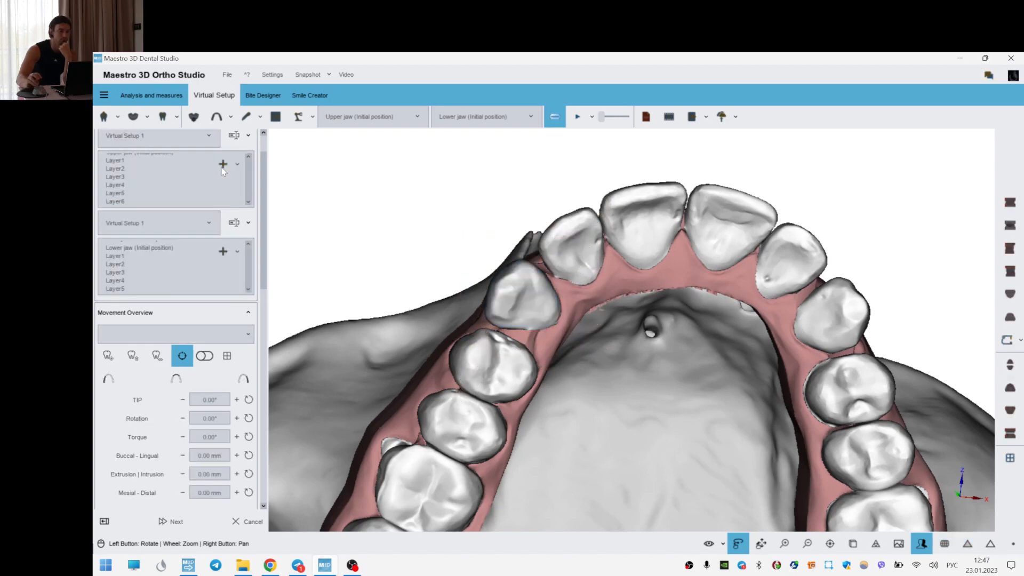
left_click(530, 301)
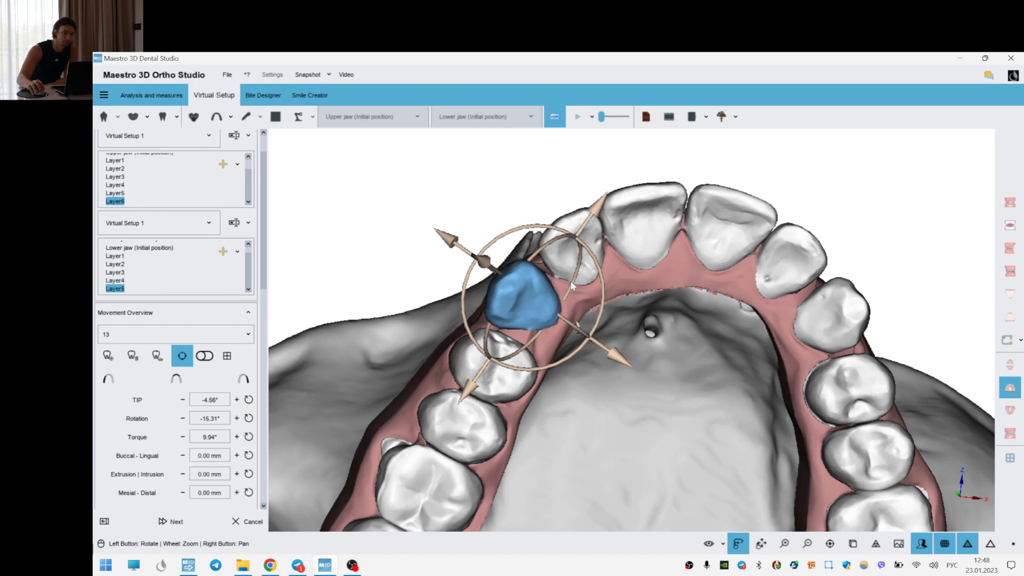
left_click_drag(569, 283, 575, 326)
left_click(814, 337)
left_click_drag(698, 315, 608, 301)
left_click_drag(788, 306, 793, 312)
left_click(825, 234)
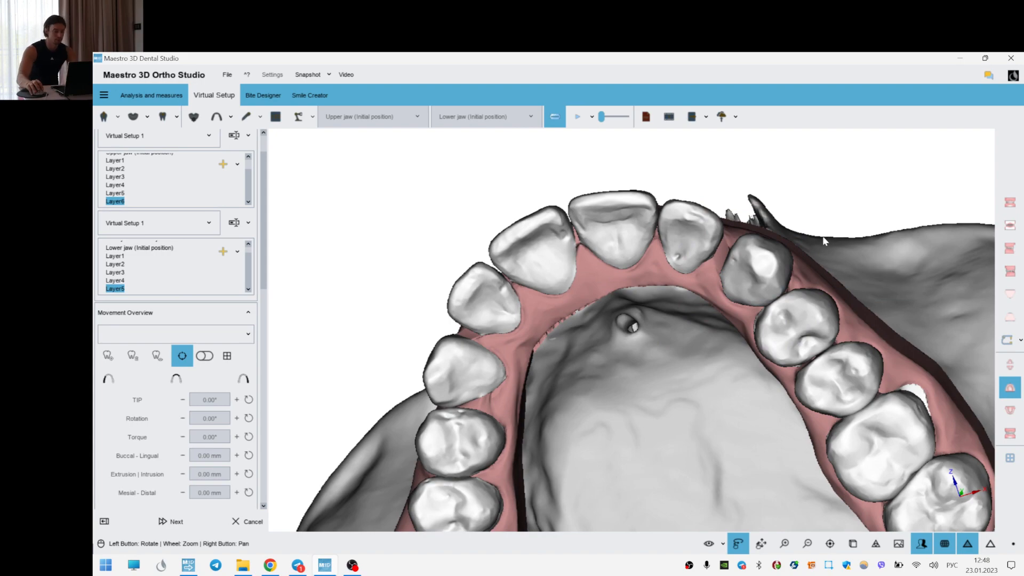
- Adjust upper canine 13 in Layer6 against the lower teeth to a tip of about -7.07°, rotation of about -15.72° and torque of about 6.02°
left_click(1009, 202)
left_click_drag(874, 419, 1017, 404)
left_click(1015, 435)
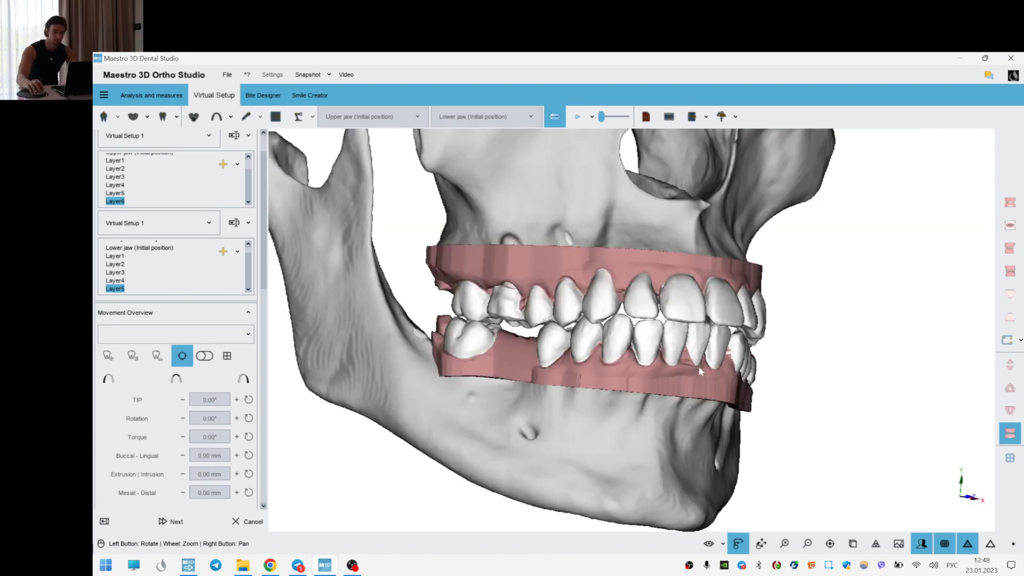
scroll(699, 367, "up", 8)
scroll(589, 355, "down", 6)
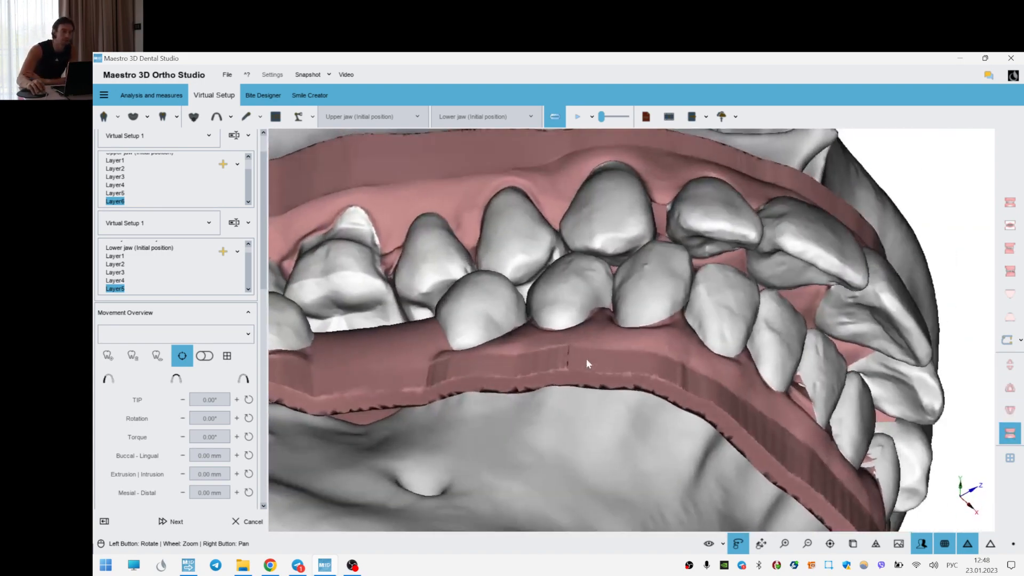
left_click(604, 267)
scroll(639, 373, "up", 4)
left_click_drag(641, 377, 634, 354)
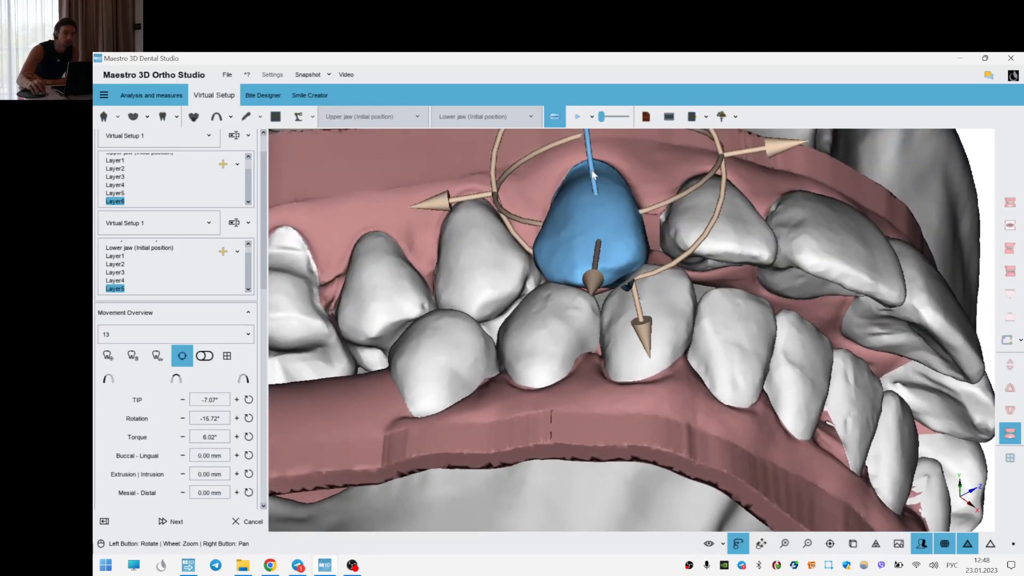
right_click(711, 159)
- Adjust upper canine 23 in Layer6 to a tip of about -5.08°, rotation of about 14.32° and torque of about 4.26°
scroll(709, 256, "down", 4)
left_click_drag(704, 306, 539, 324)
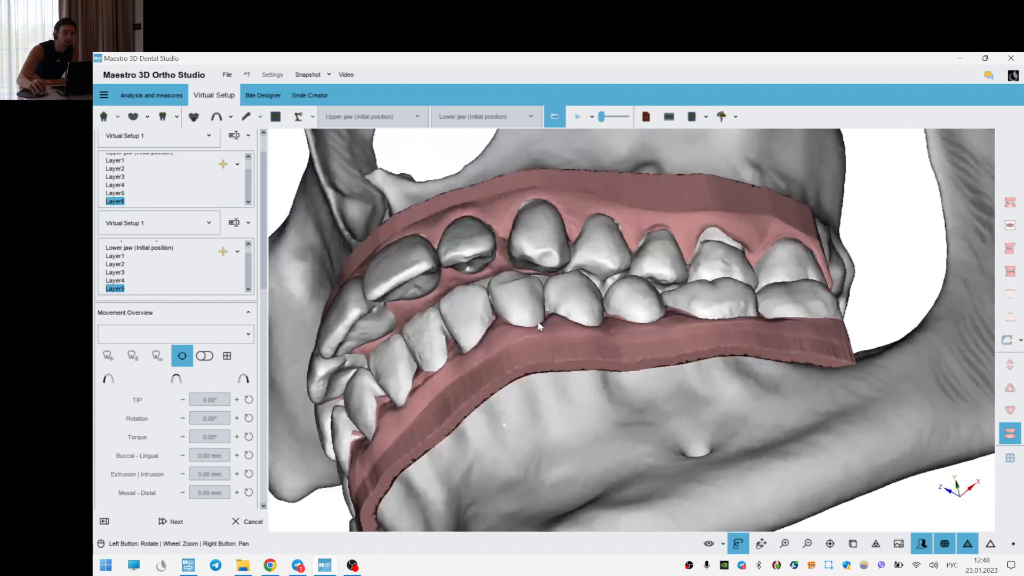
scroll(538, 324, "up", 3)
left_click(523, 221)
scroll(523, 223, "up", 2)
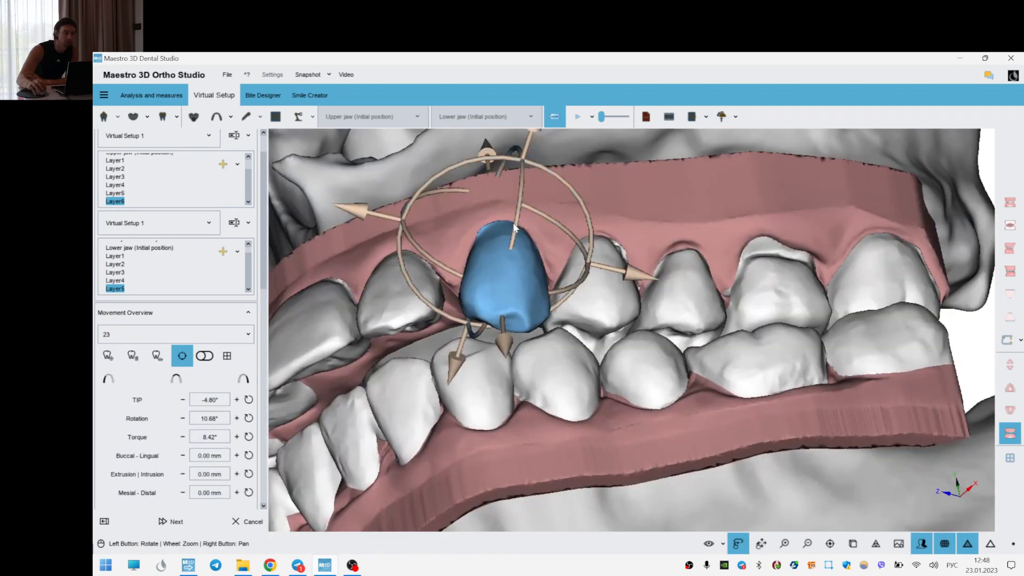
left_click_drag(515, 228, 567, 227)
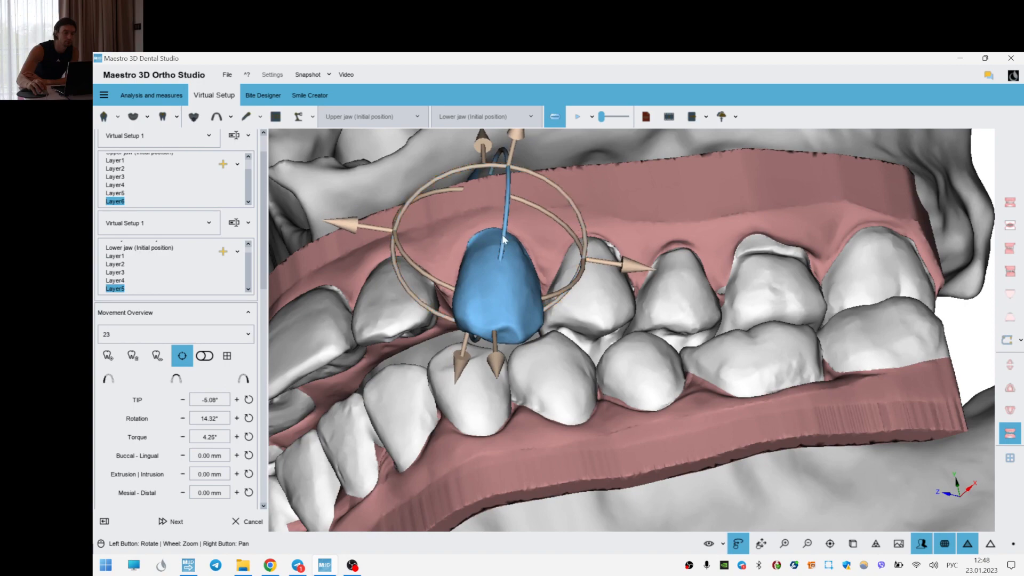
left_click(744, 202)
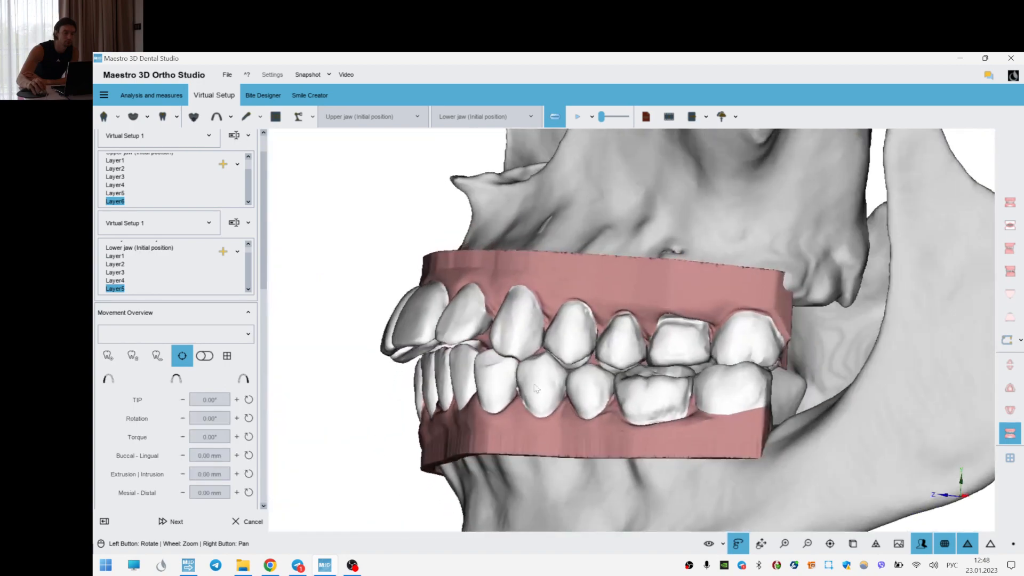
- Refine the angles of upper incisors 22, 12, 11 and 21 in Layer6 against the lower front teeth
left_click_drag(536, 388, 655, 350)
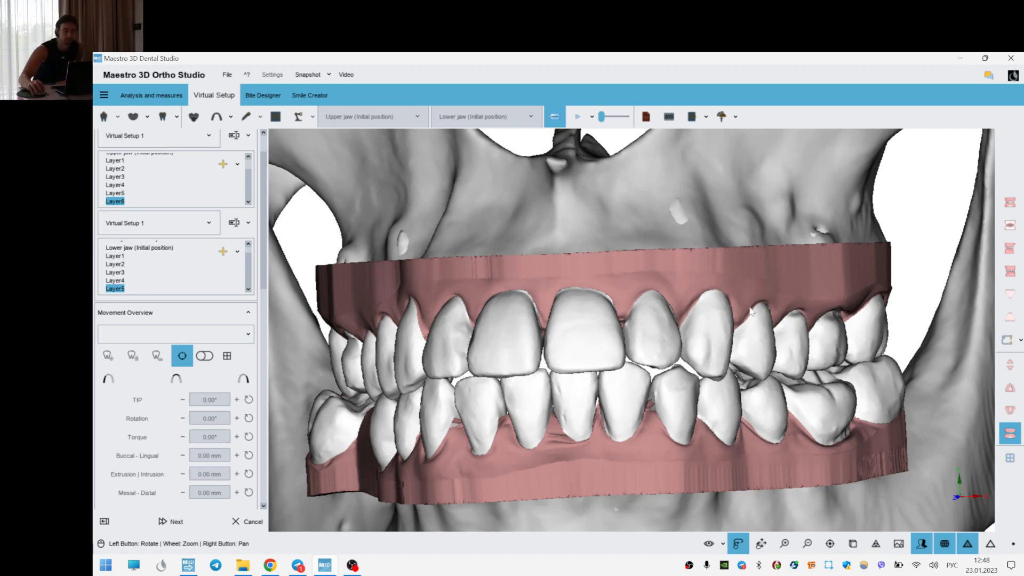
left_click_drag(740, 340, 718, 319)
left_click_drag(605, 418, 705, 259)
left_click(708, 252)
left_click_drag(742, 292, 749, 286)
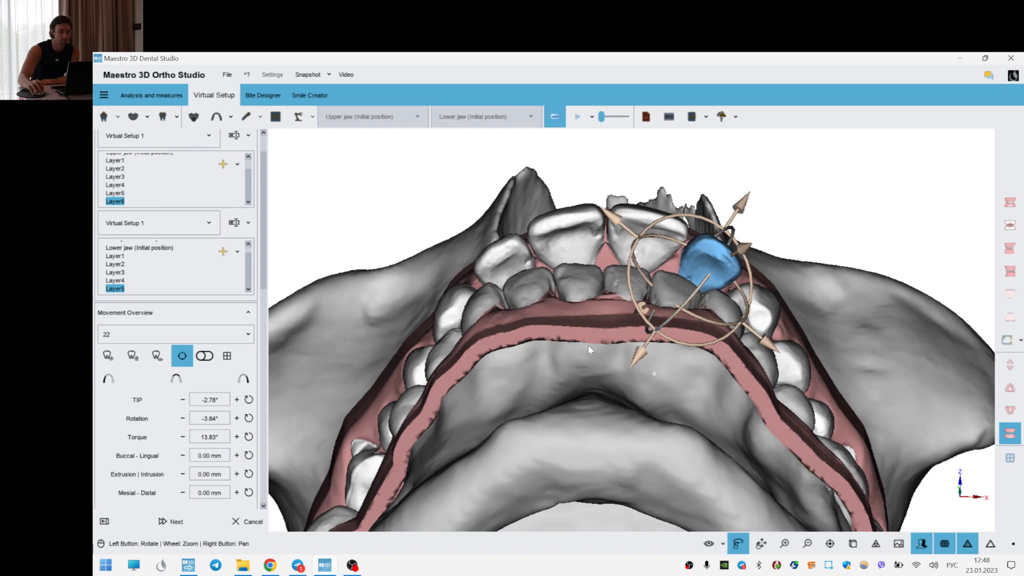
left_click(506, 260)
left_click_drag(575, 273, 638, 279)
left_click(557, 247)
left_click(635, 246)
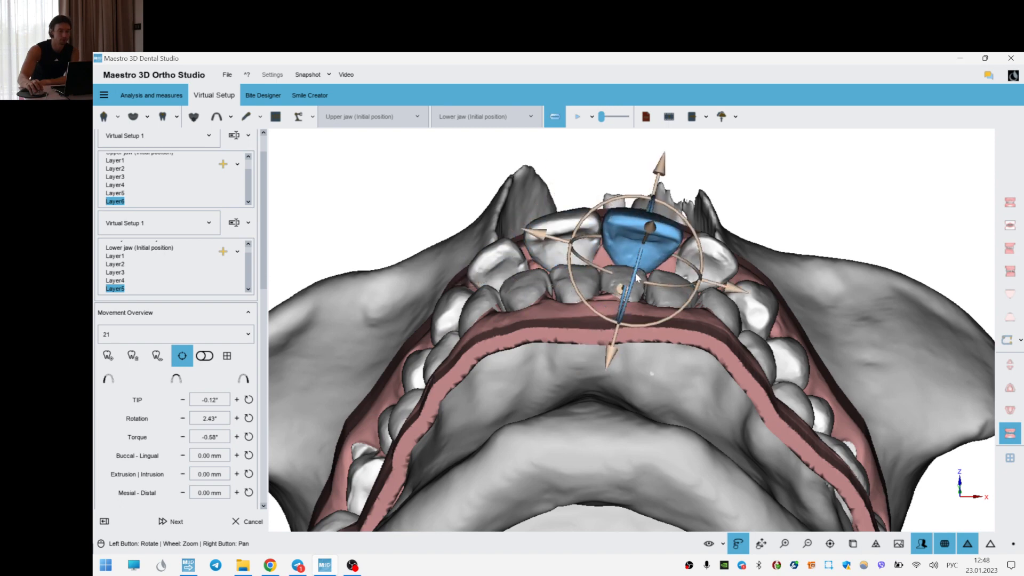
- Add a seventh upper jaw layer and adjust lateral incisor 22 to a tip of about -7.69°, rotation of about -1.44° and torque of about 1.87°
left_click(221, 165)
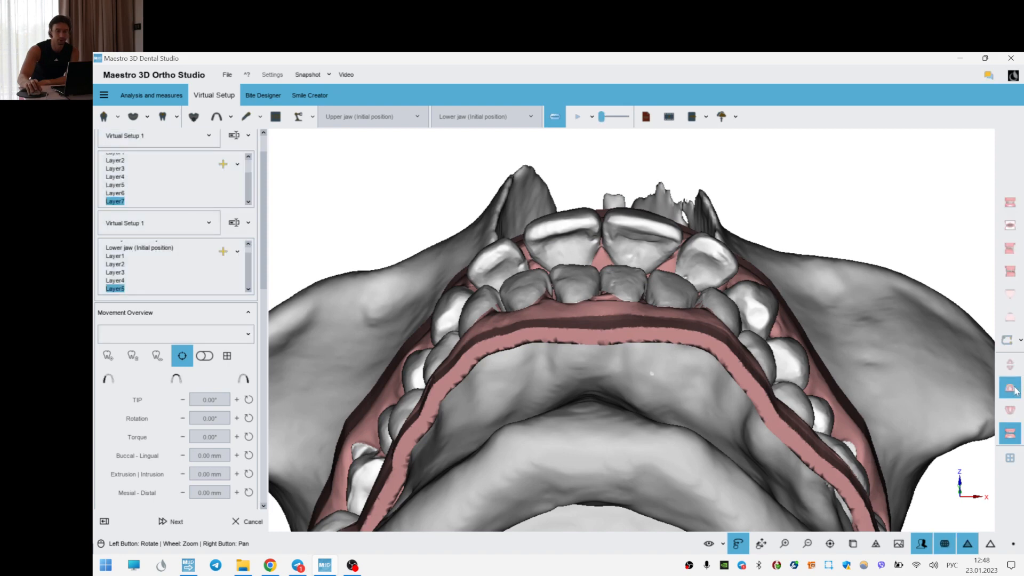
left_click(1011, 387)
left_click(690, 252)
left_click_drag(685, 281, 794, 259)
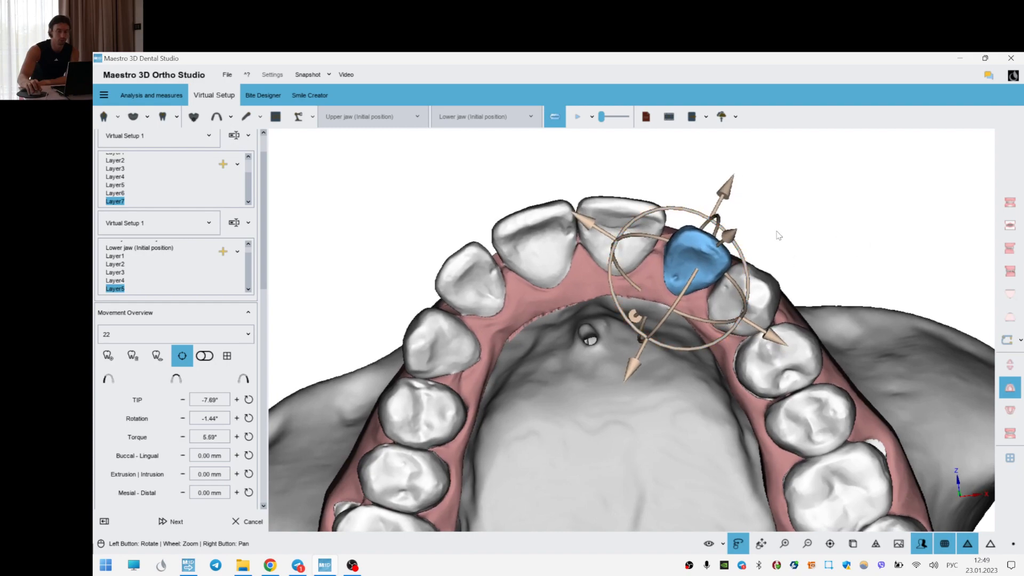
right_click(776, 230)
left_click(1010, 434)
scroll(658, 311, "up", 4)
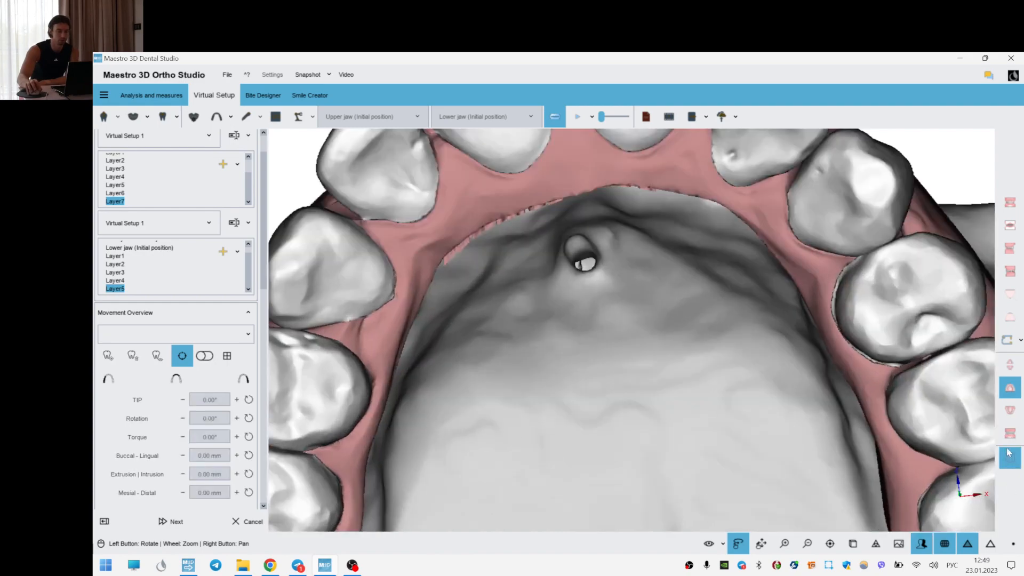
left_click(1010, 434)
left_click_drag(676, 328, 708, 229)
left_click(708, 229)
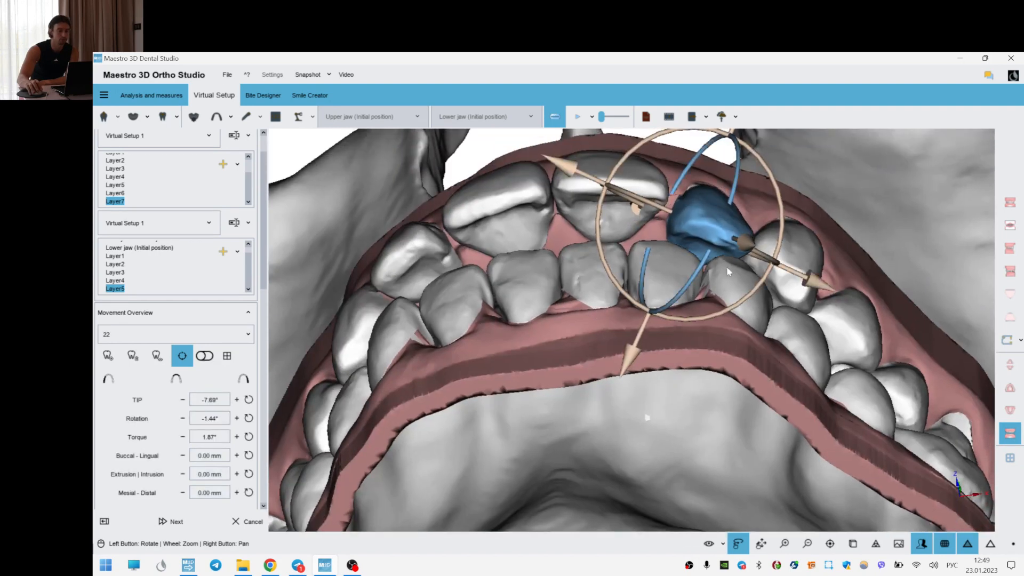
- Adjust the angles of upper central incisors 21 and 11 in Layer7 to fit over the lower incisors
left_click(619, 205)
left_click_drag(598, 349, 607, 269)
left_click(501, 233)
left_click_drag(625, 326, 698, 322)
left_click_drag(642, 230, 592, 288)
- Adjust upper lateral incisor 12 in Layer7 to a rotation of about 5.79° and torque of about 3.84°, changing its tip as well
left_click(492, 213)
left_click_drag(674, 385, 700, 387)
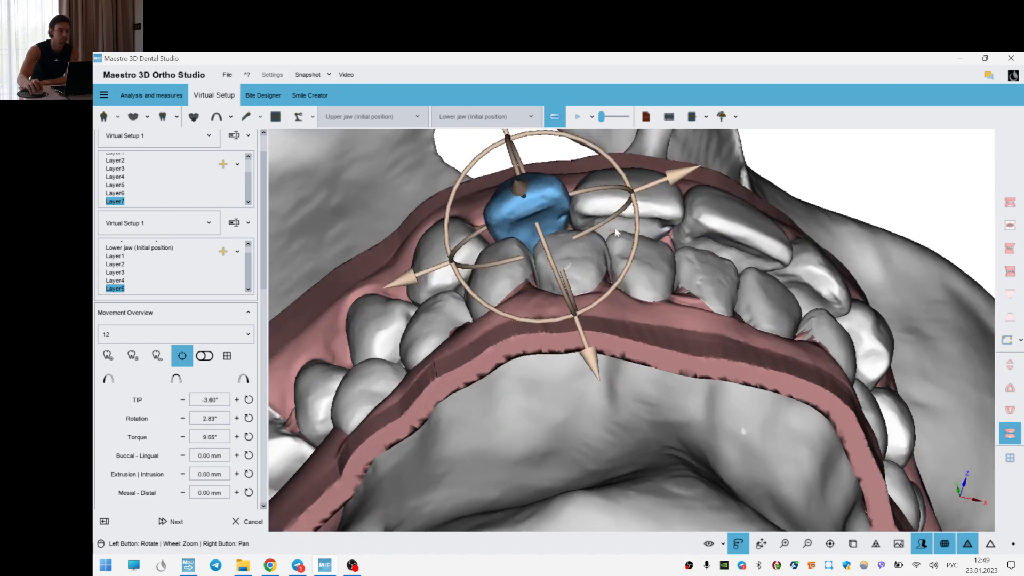
left_click_drag(598, 221, 602, 216)
left_click_drag(628, 252, 619, 266)
left_click_drag(533, 270, 539, 283)
left_click_drag(571, 222, 575, 222)
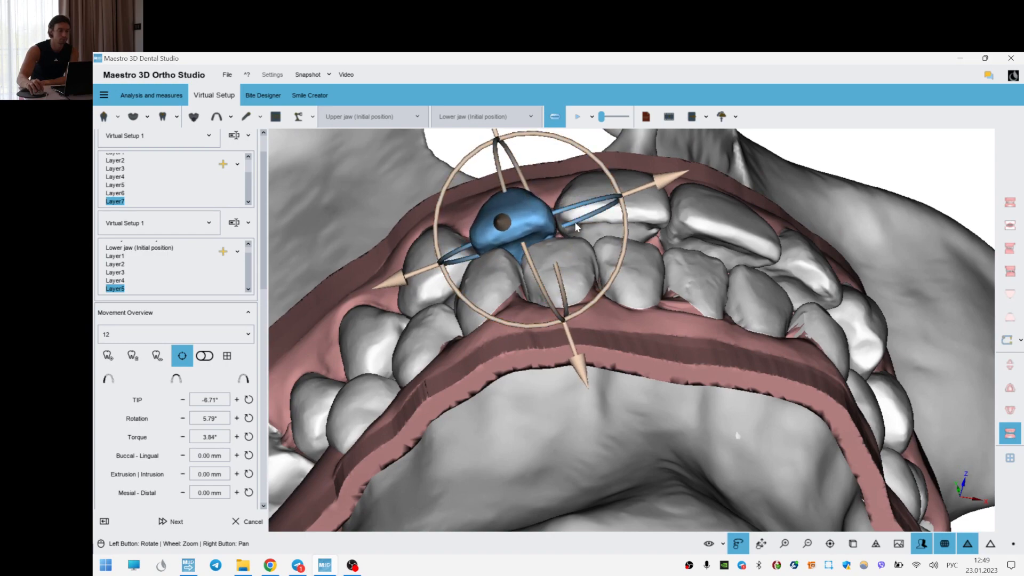
- Check the bite from the front and refine upper lateral incisor 22 in Layer7 to a rotation of about 2.18°
left_click_drag(666, 350, 635, 298)
scroll(673, 294, "up", 2)
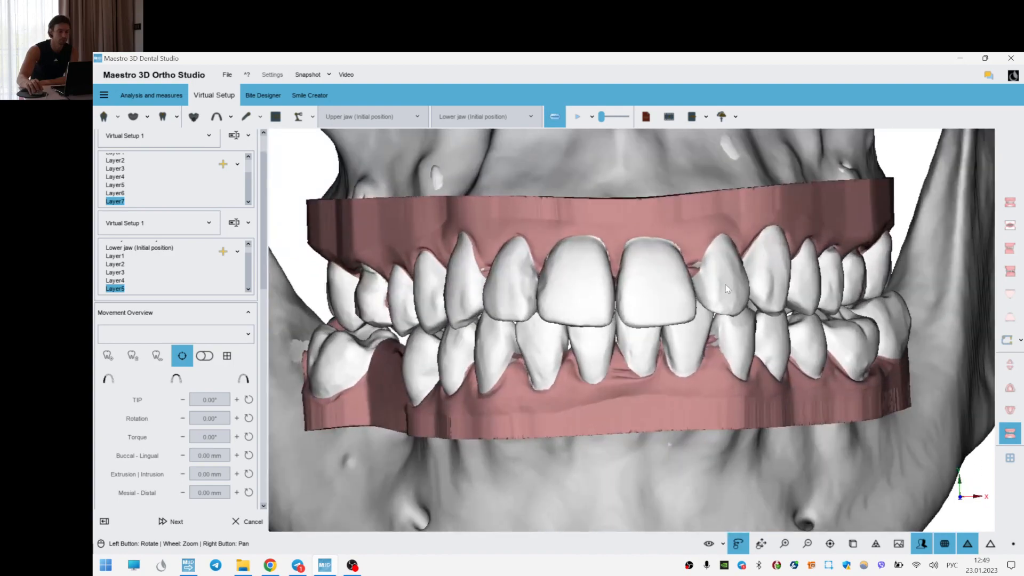
left_click(666, 315)
left_click(647, 404)
scroll(600, 395, "down", 3)
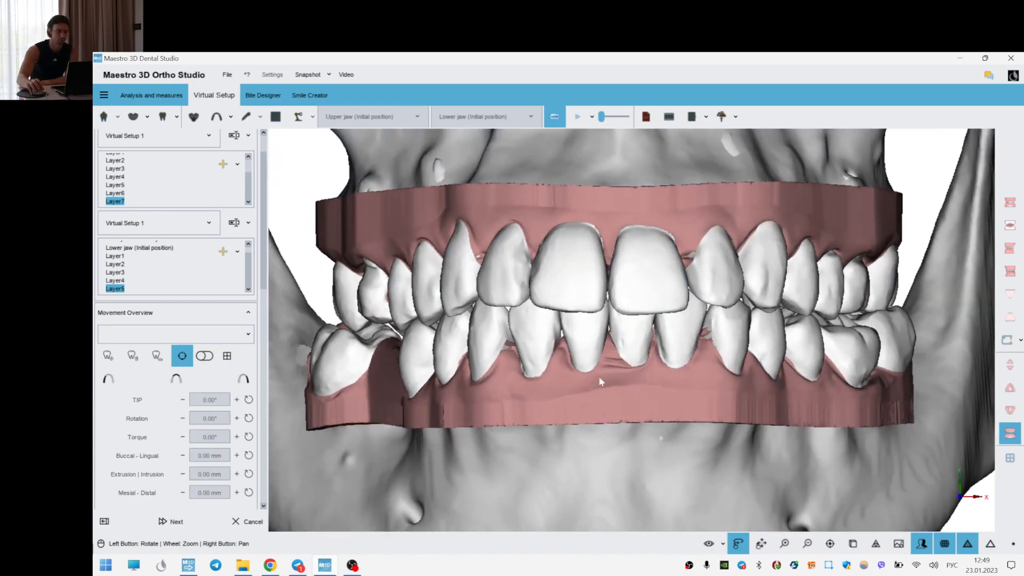
left_click_drag(638, 407, 609, 215)
scroll(609, 216, "up", 5)
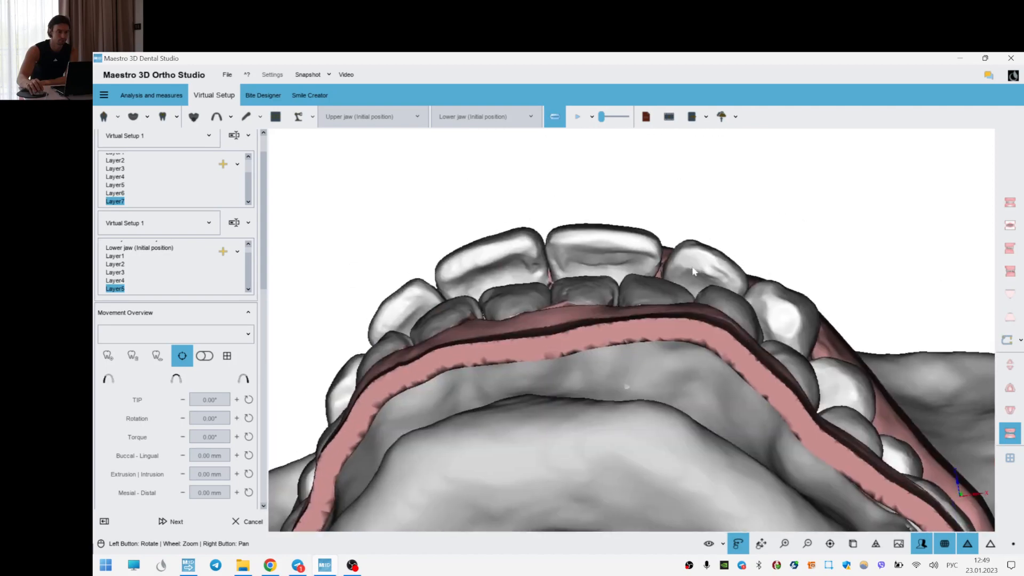
left_click_drag(693, 271, 714, 280)
left_click(719, 277)
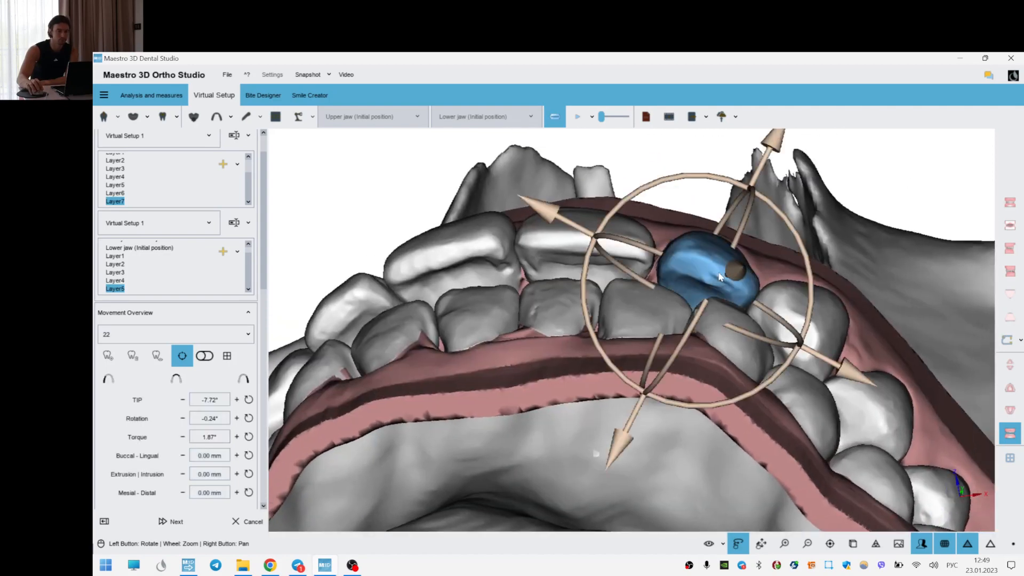
left_click_drag(769, 308, 812, 291)
left_click_drag(694, 331, 696, 333)
left_click_drag(775, 316, 774, 315)
- Adjust the torque of upper canine 23 in Layer7 to about 2.02°
left_click(778, 313)
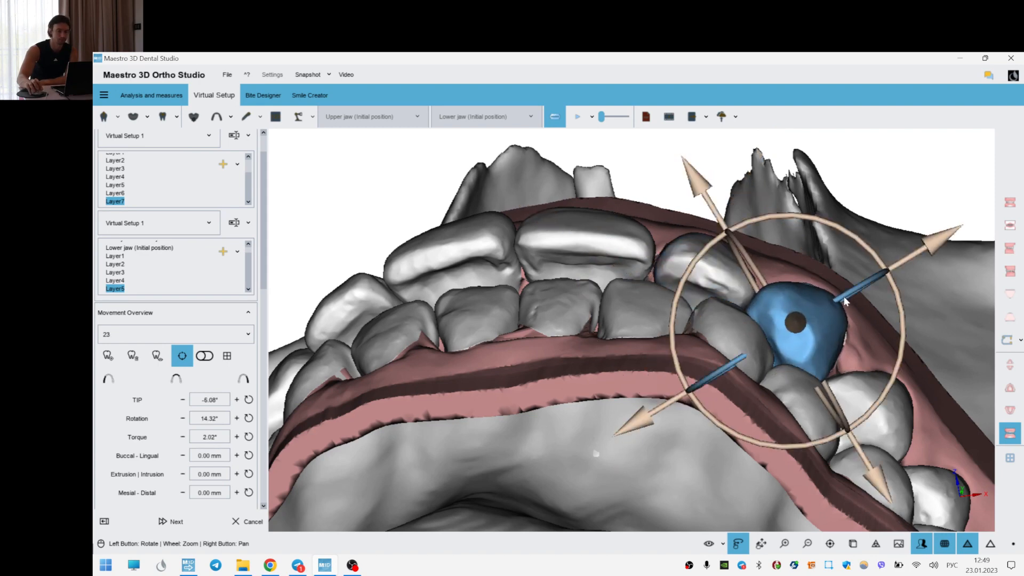
left_click(630, 324)
left_click_drag(631, 326, 610, 356)
left_click(865, 165)
- Adjust the torque of upper central incisor 11 in Layer7 to about -6.76°
right_click_drag(555, 419, 626, 338)
left_click_drag(626, 338, 581, 185)
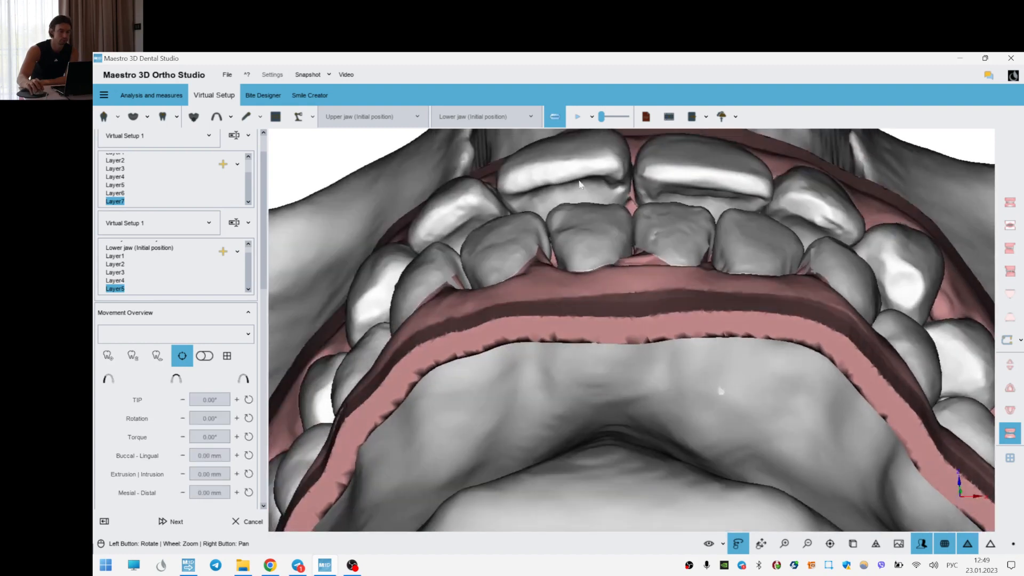
left_click(580, 184)
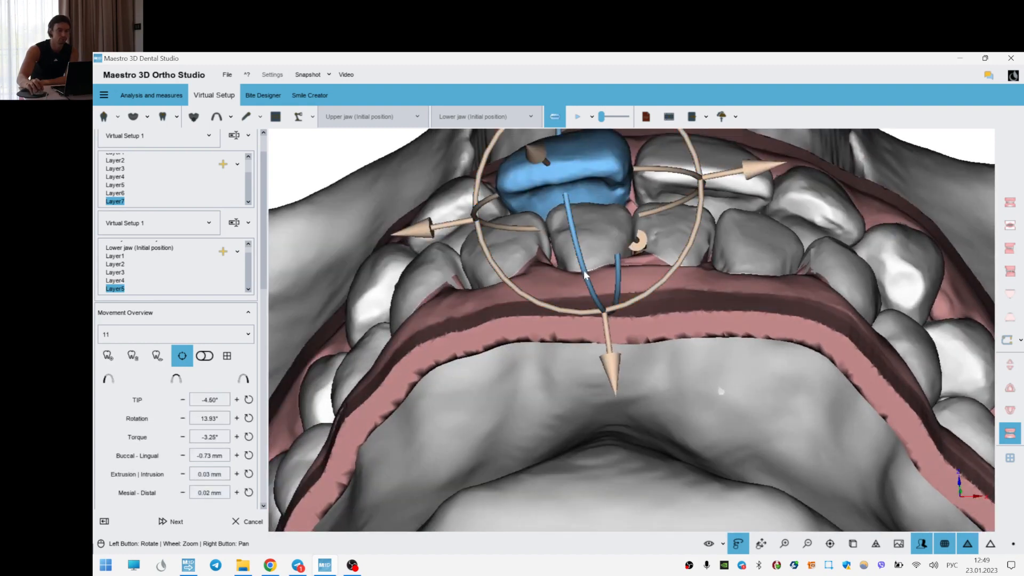
left_click_drag(587, 270, 585, 279)
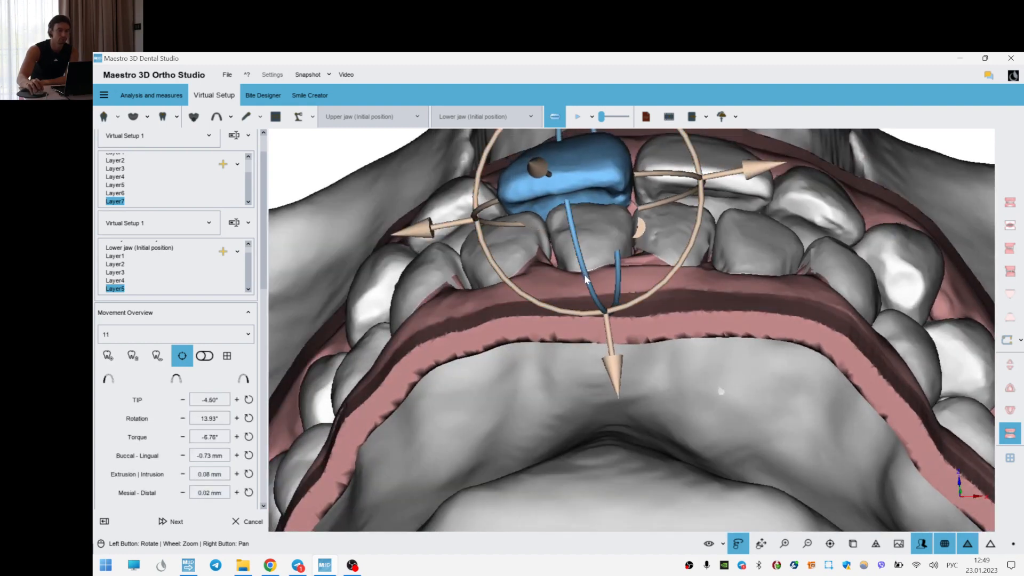
left_click(666, 204)
- Refine the torque of upper lateral incisor 12 in Layer7 against the lower teeth
left_click_drag(666, 203, 596, 244)
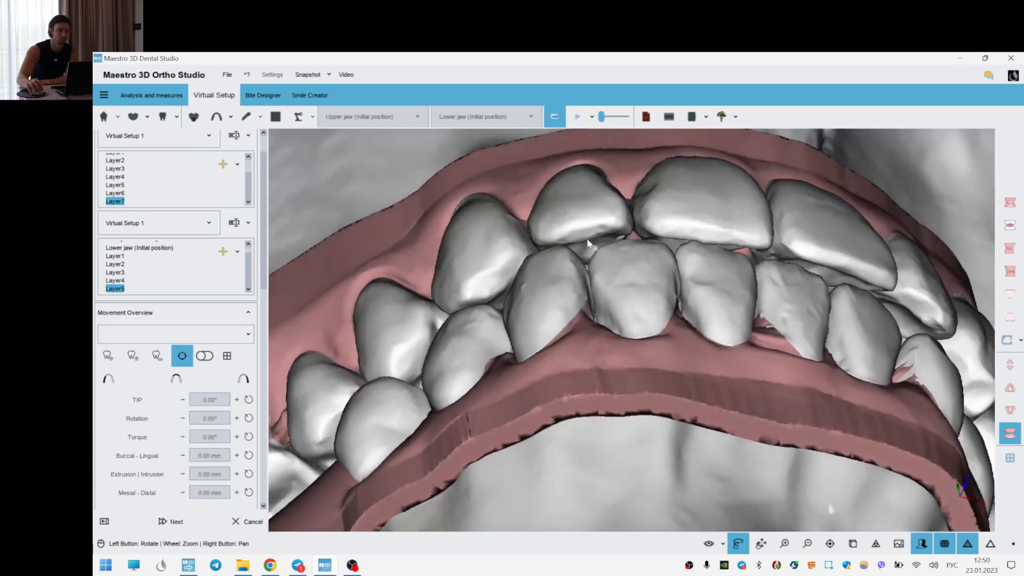
left_click(596, 244)
left_click_drag(620, 291, 618, 286)
left_click(772, 447)
- Intrude the upper incisors in Layer7 by about 0.40 mm for 21, 0.35 mm for 11, 0.37 mm for 22 and 0.33 mm for 12
left_click_drag(748, 444, 611, 325)
scroll(612, 328, "down", 5)
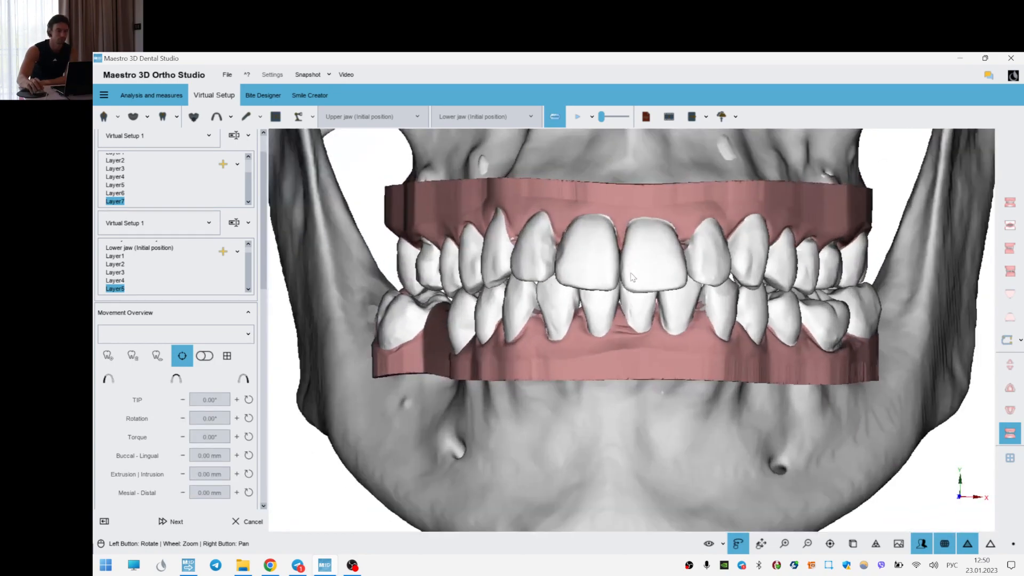
left_click_drag(632, 277, 644, 288)
left_click(645, 288)
right_click_drag(646, 288, 642, 381)
left_click_drag(635, 218, 635, 219)
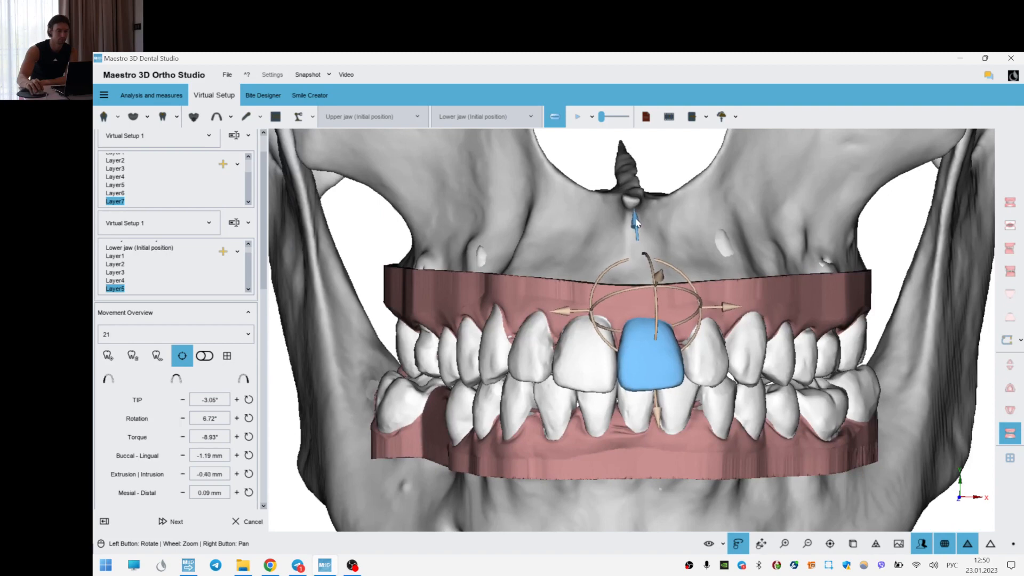
left_click(598, 368)
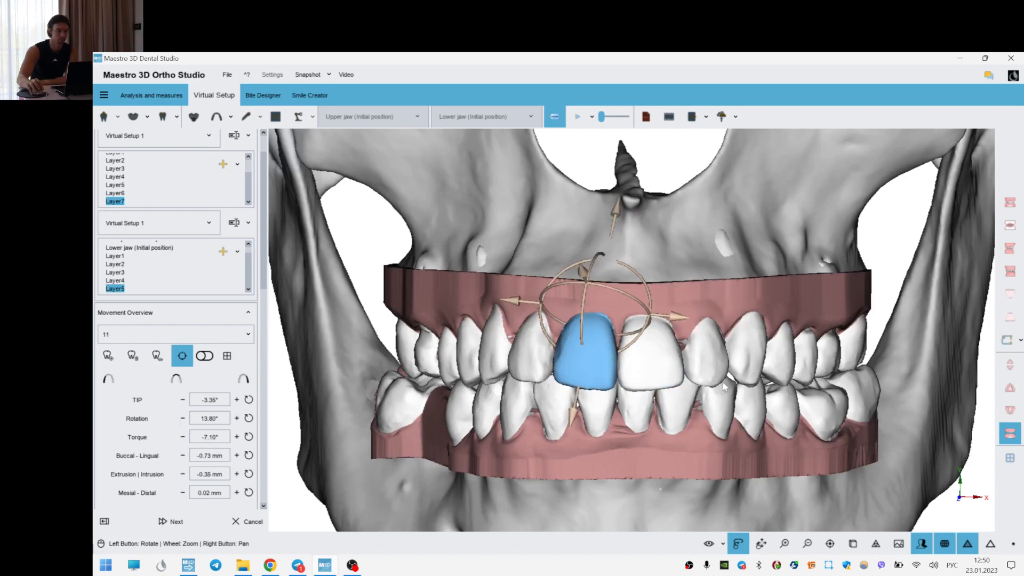
left_click(707, 349)
left_click_drag(665, 221, 665, 220)
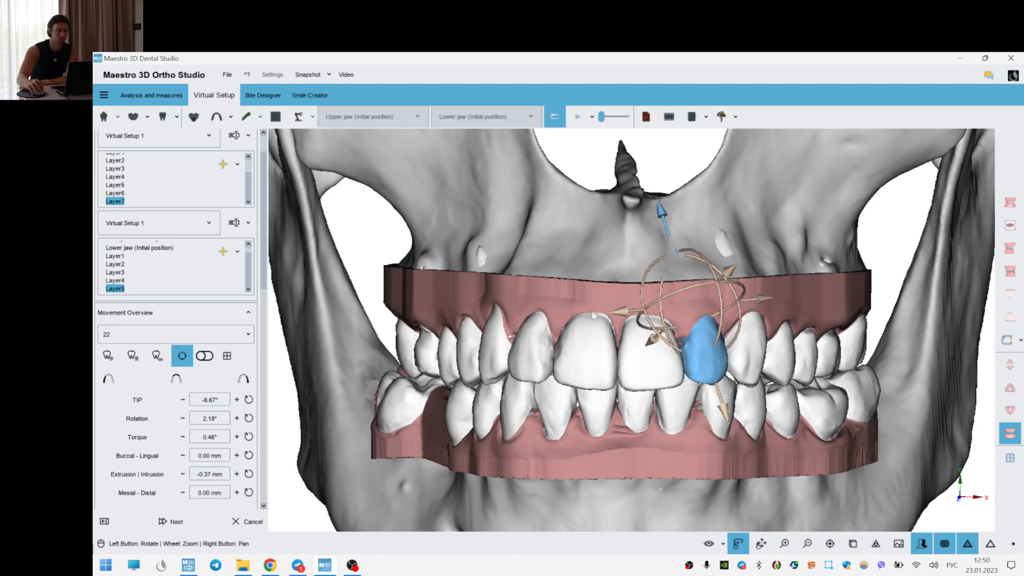
left_click(540, 357)
left_click_drag(596, 223, 600, 218)
left_click(637, 251)
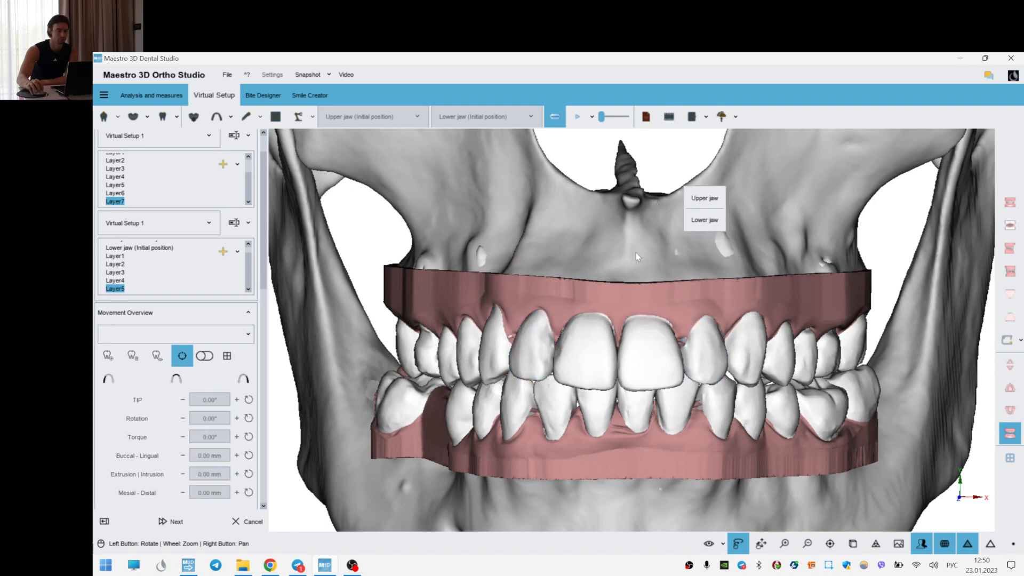
- Adjust the torque of upper lateral incisor 22 in Layer7 to about -0.08°
scroll(648, 352, "down", 3)
mouse_move(652, 385)
left_mouse_down()
mouse_move(654, 362)
mouse_move(621, 410)
mouse_move(661, 342)
mouse_move(637, 387)
left_mouse_up()
scroll(647, 373, "up", 4)
left_click_drag(728, 152, 719, 184)
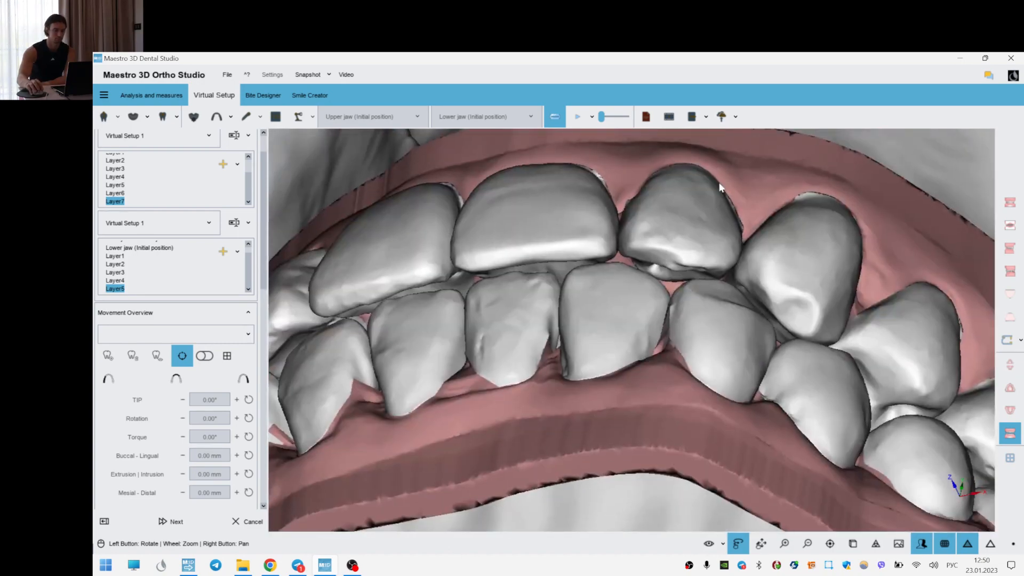
left_click(708, 224)
left_click_drag(676, 294, 672, 299)
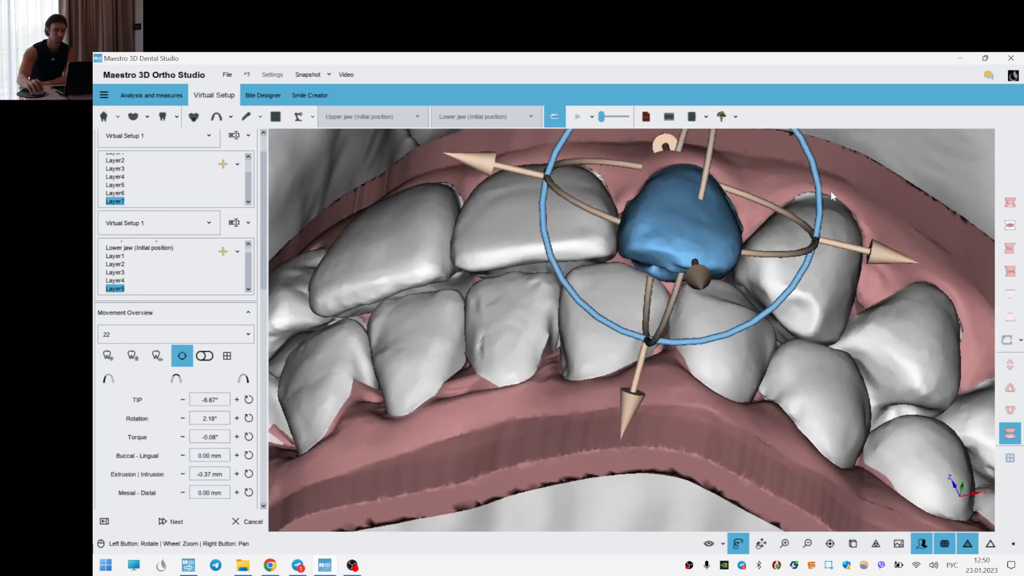
left_click(831, 190)
left_click_drag(704, 261, 700, 263)
- Show only the upper arch and shift lateral incisor 12 in Layer7 to a buccal-lingual offset of about -0.15 mm
scroll(698, 262, "down", 3)
left_click_drag(580, 433, 564, 333)
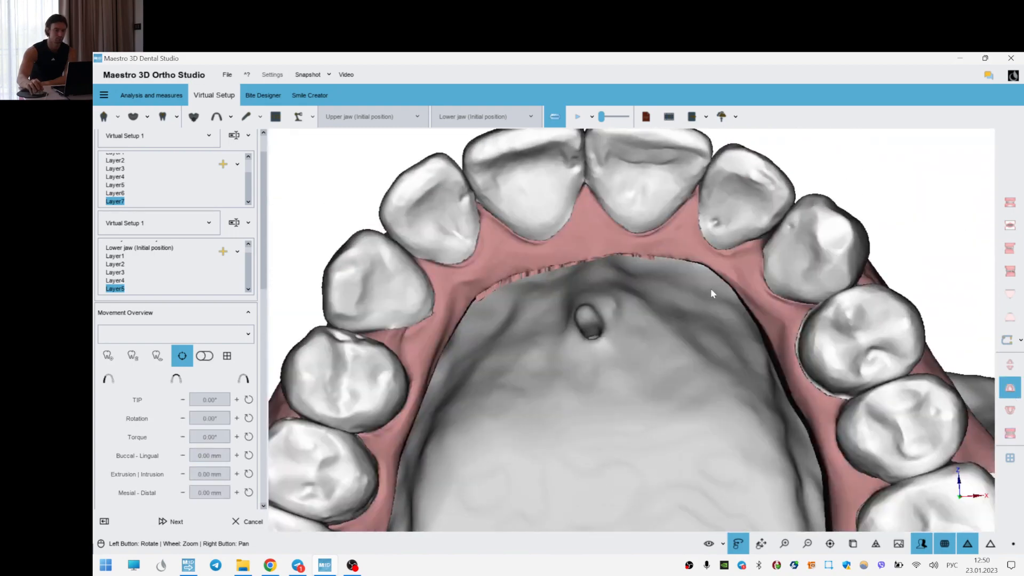
scroll(710, 287, "down", 2)
left_click_drag(710, 288, 705, 309)
left_click(454, 228)
left_click_drag(511, 302, 583, 305)
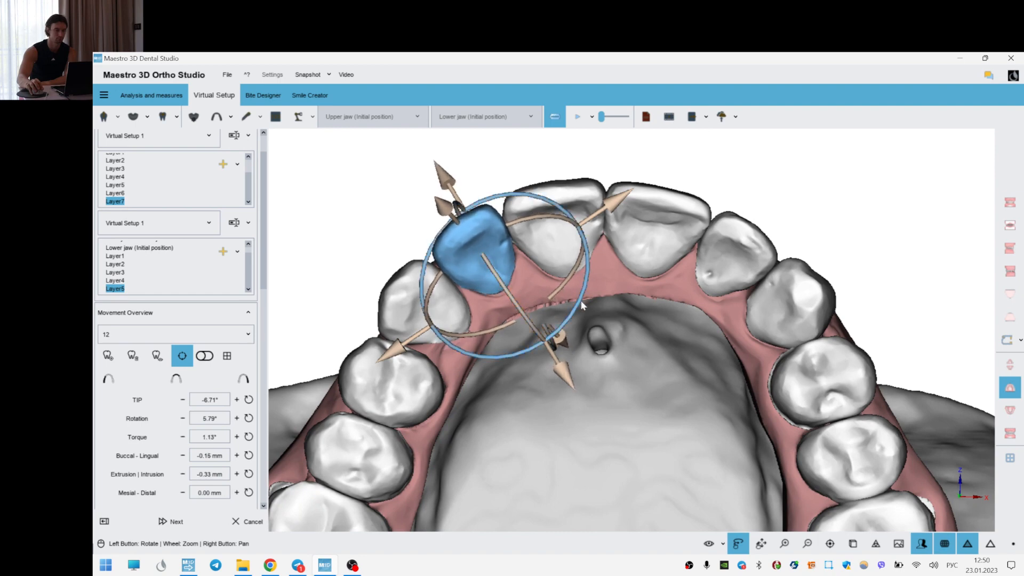
left_click(670, 319)
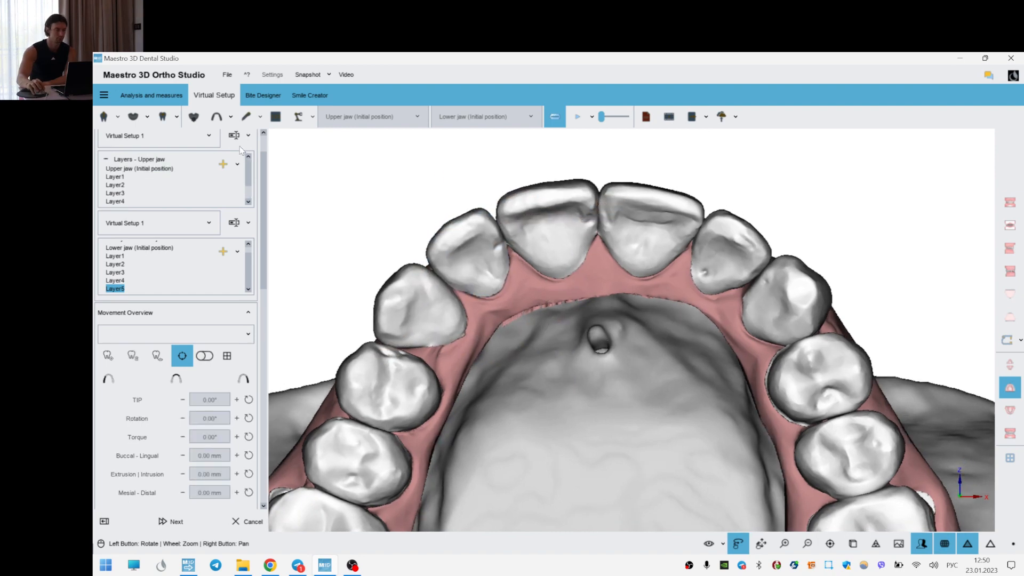
- Refine the rotation of upper central incisors 11 and 21 in Layer7, bringing 11 to about 16.18°
left_click_drag(713, 324, 726, 336)
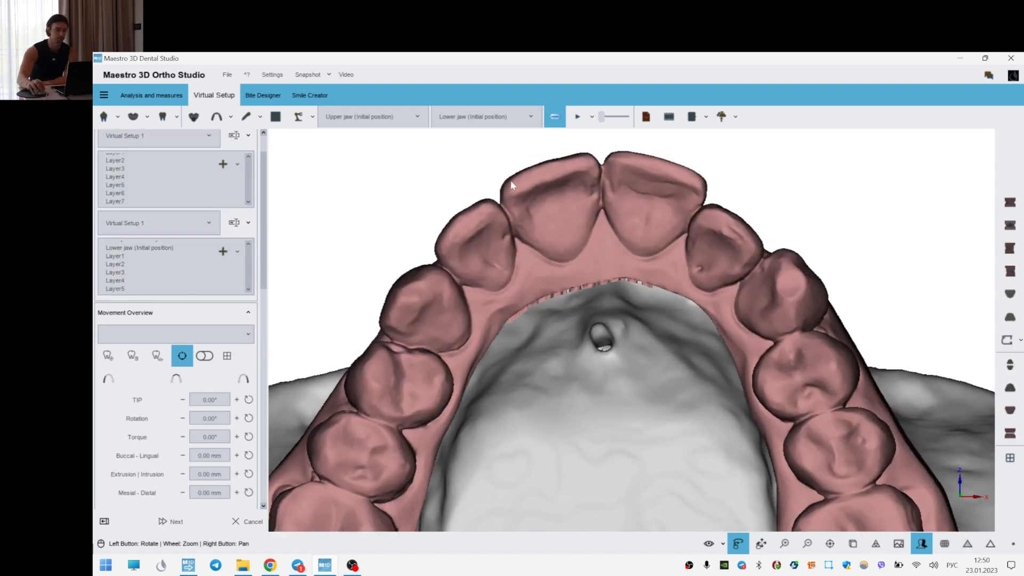
left_click(636, 244)
left_click_drag(632, 300, 708, 313)
left_click(526, 210)
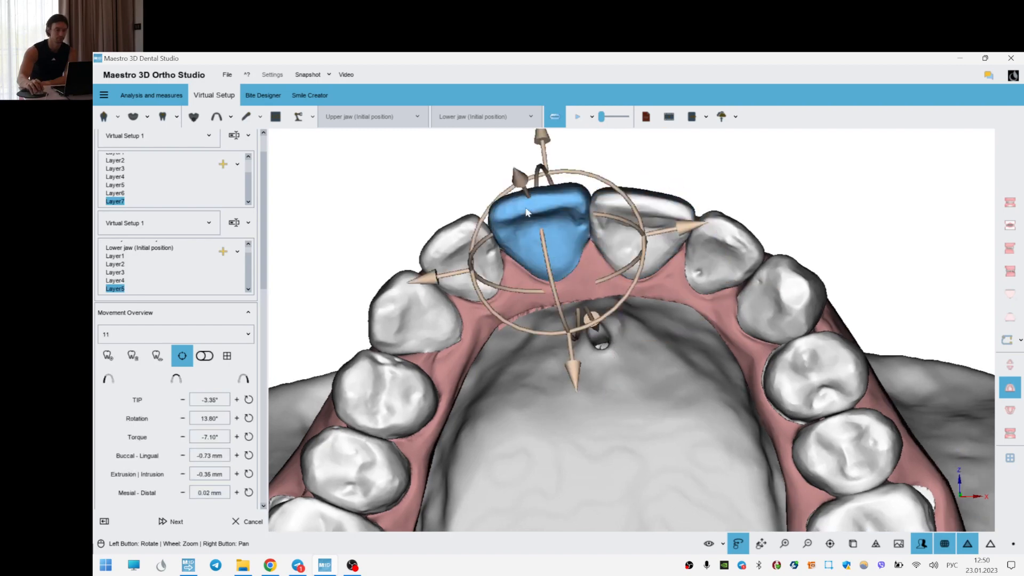
mouse_move(609, 306)
left_mouse_down()
mouse_move(620, 304)
mouse_move(612, 311)
left_mouse_up()
left_click(651, 234)
left_click_drag(712, 264, 707, 269)
left_click(539, 218)
left_click_drag(671, 389, 671, 388)
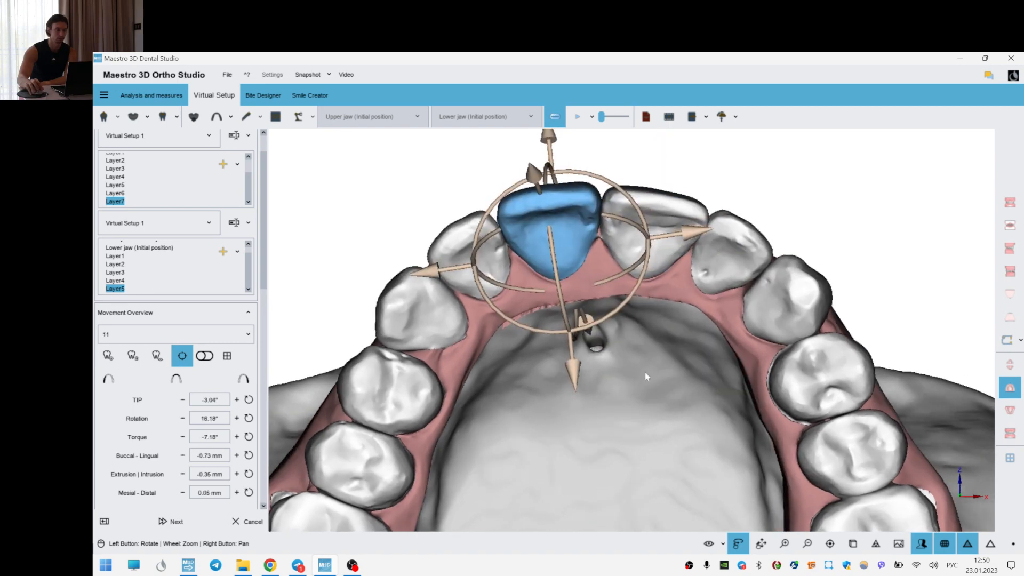
- Compare the Layer7 upper front teeth with the initial position and inspect teeth 12, 22 and 23 from the occlusal side
left_click(469, 260)
left_click_drag(659, 388, 586, 312)
right_click(638, 345)
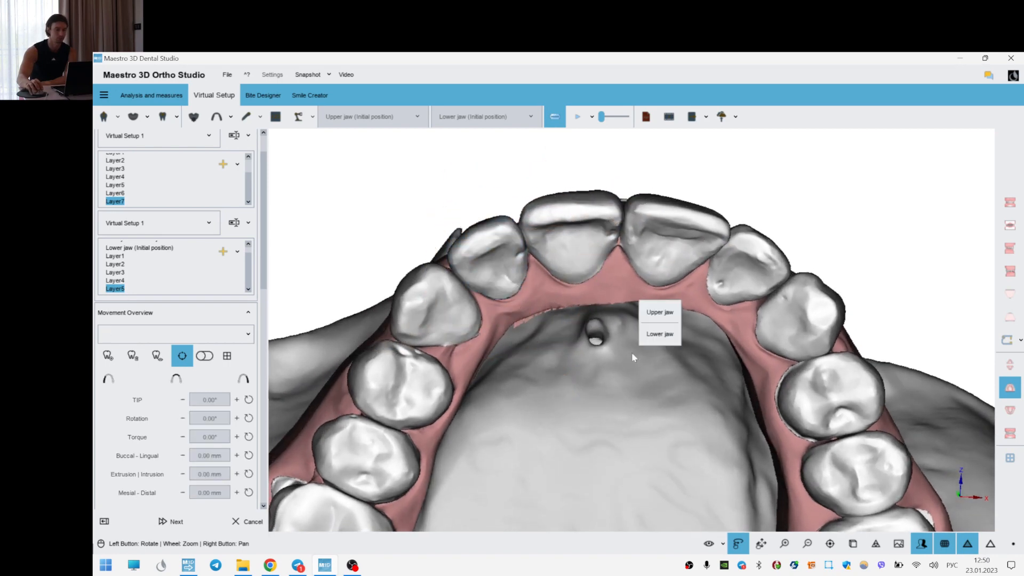
left_click(645, 334)
left_click(115, 160)
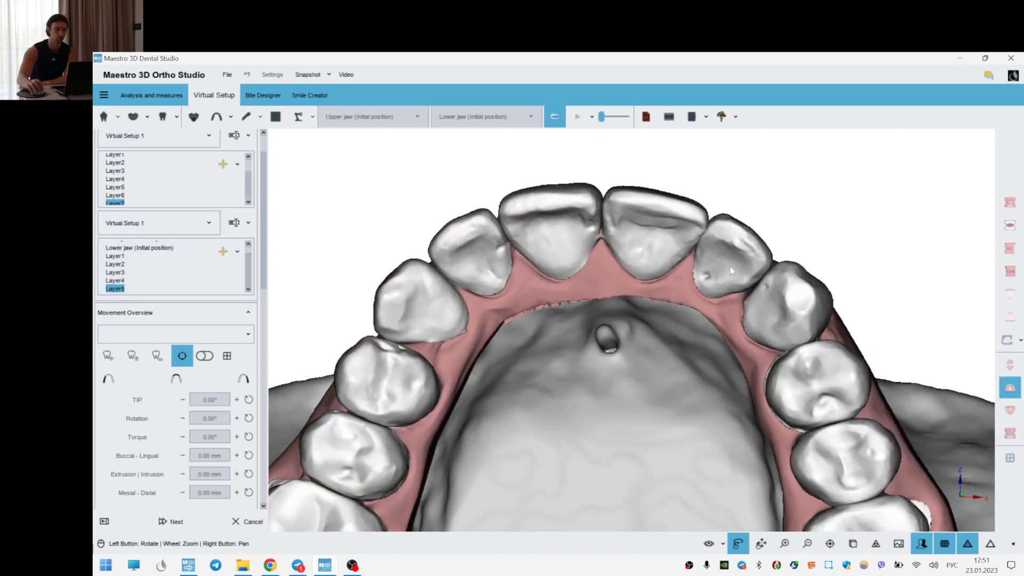
left_click(730, 261)
left_click(773, 286)
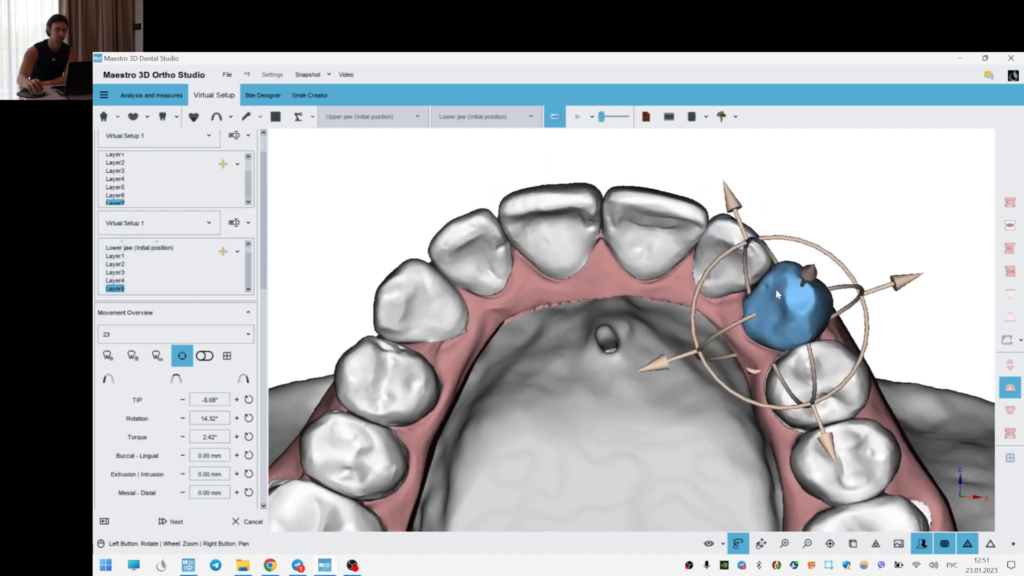
right_click(835, 233)
- Fine-tune the tip of upper central incisors 11 and 21 in Layer7 from the front, bringing 21 to about -4.50°
left_click_drag(698, 191, 880, 373)
scroll(664, 335, "up", 2)
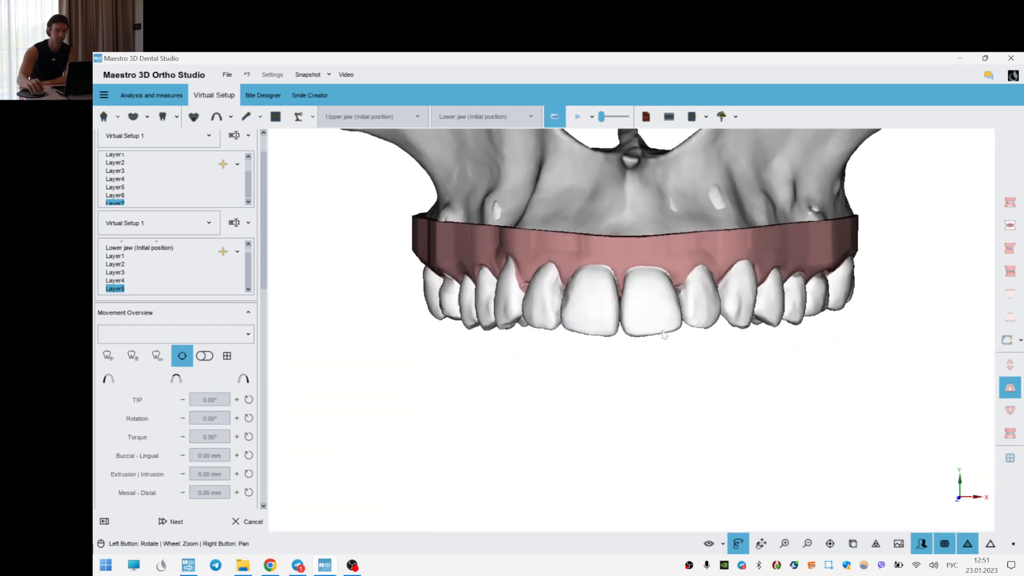
left_click(584, 322)
scroll(597, 341, "up", 3)
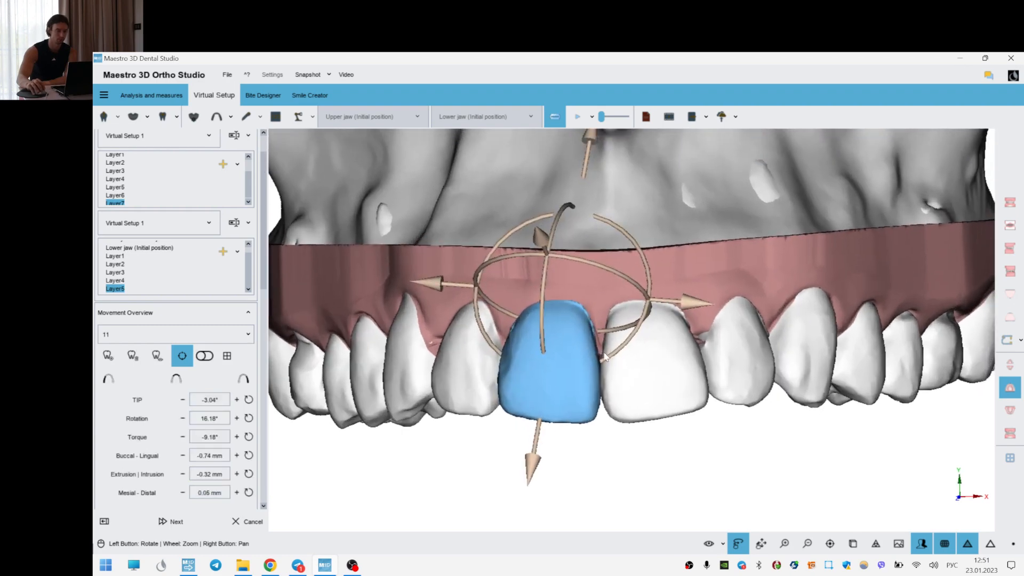
left_click_drag(611, 359, 611, 360)
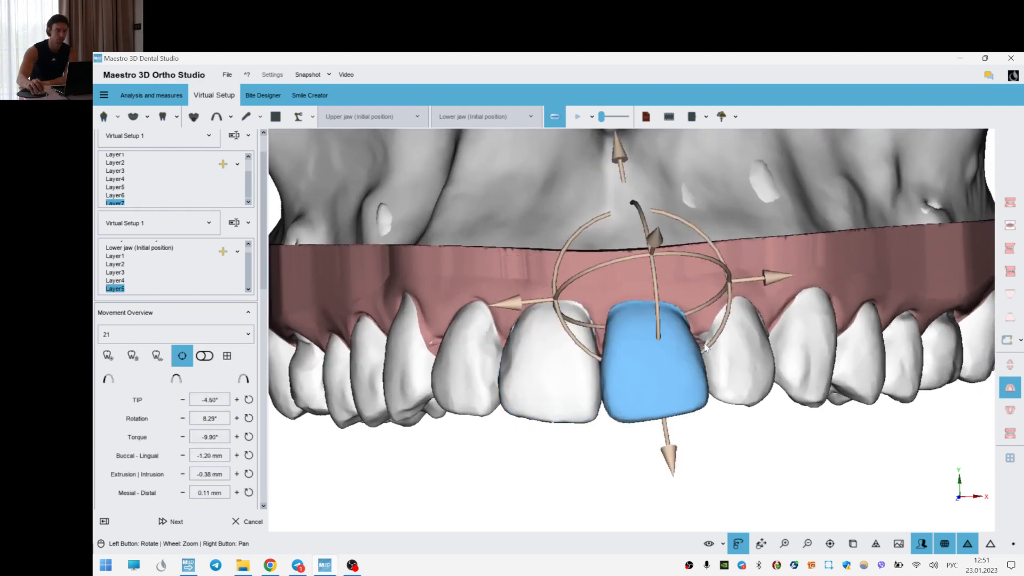
left_click(715, 443)
scroll(670, 398, "down", 5)
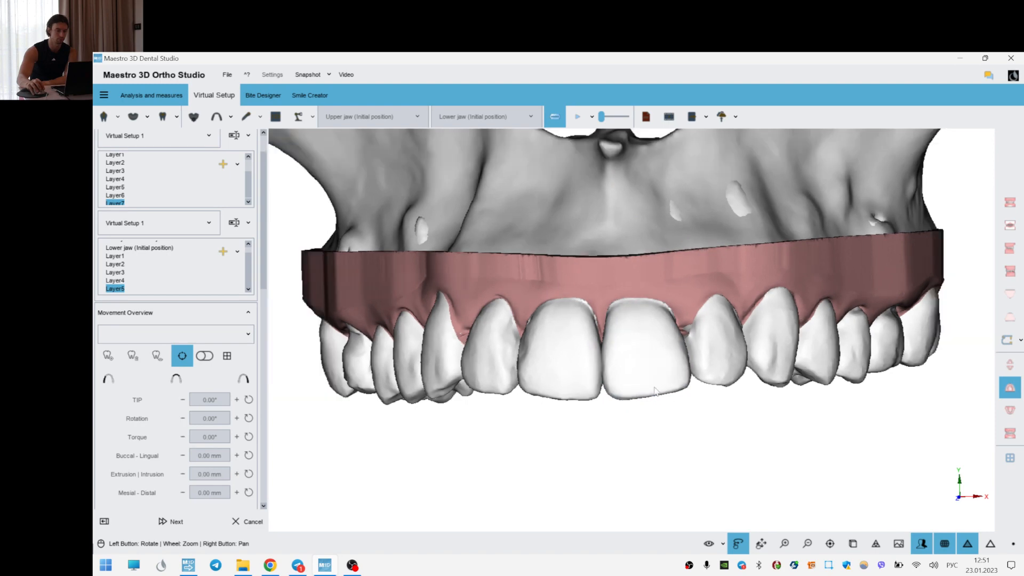
left_click_drag(594, 302, 603, 304)
- Show both arches and check the bite of the front teeth from the front and the side
left_click(1010, 433)
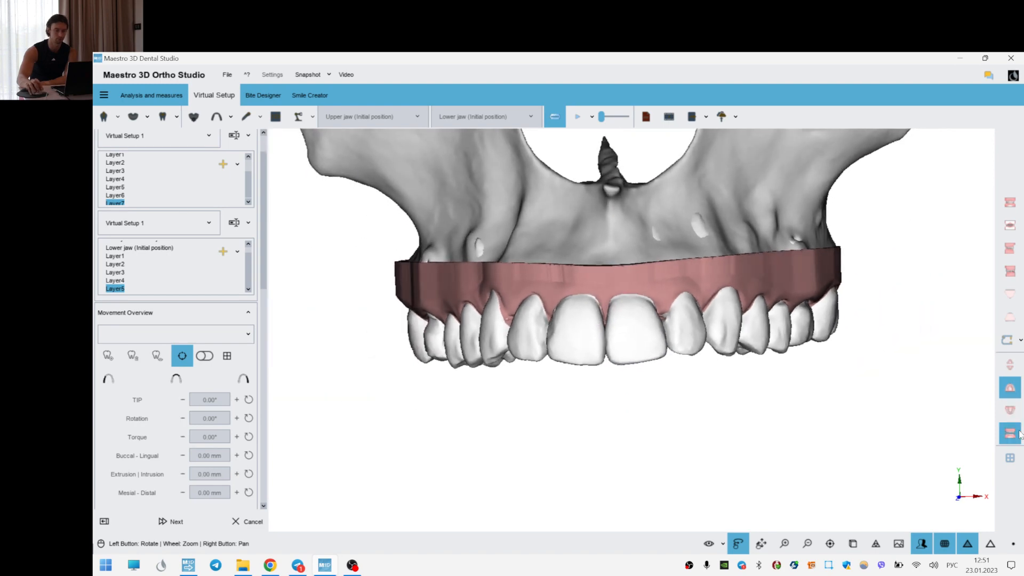
scroll(684, 329, "up", 3)
scroll(684, 329, "down", 3)
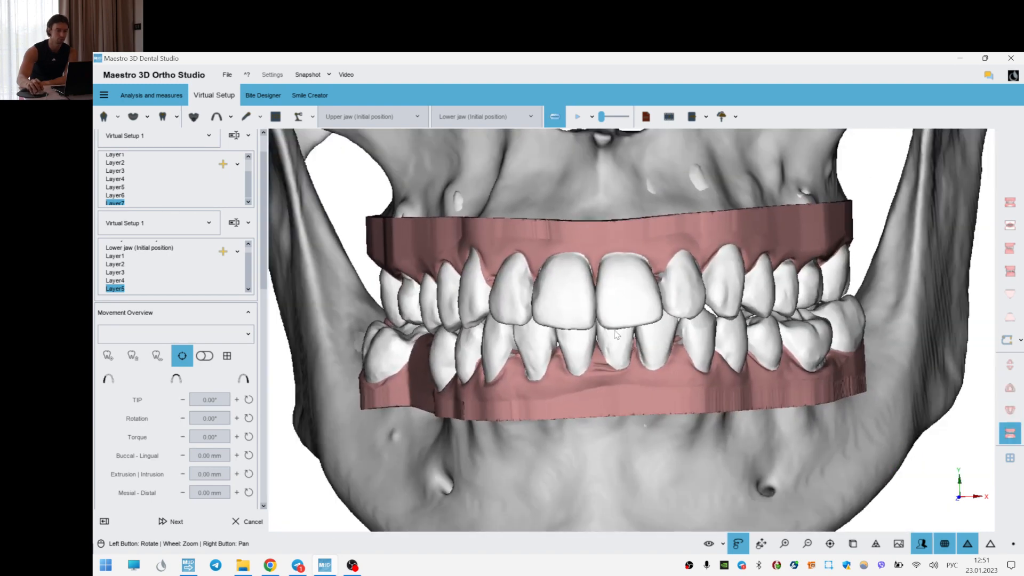
left_click_drag(616, 335, 663, 324)
left_click(1010, 388)
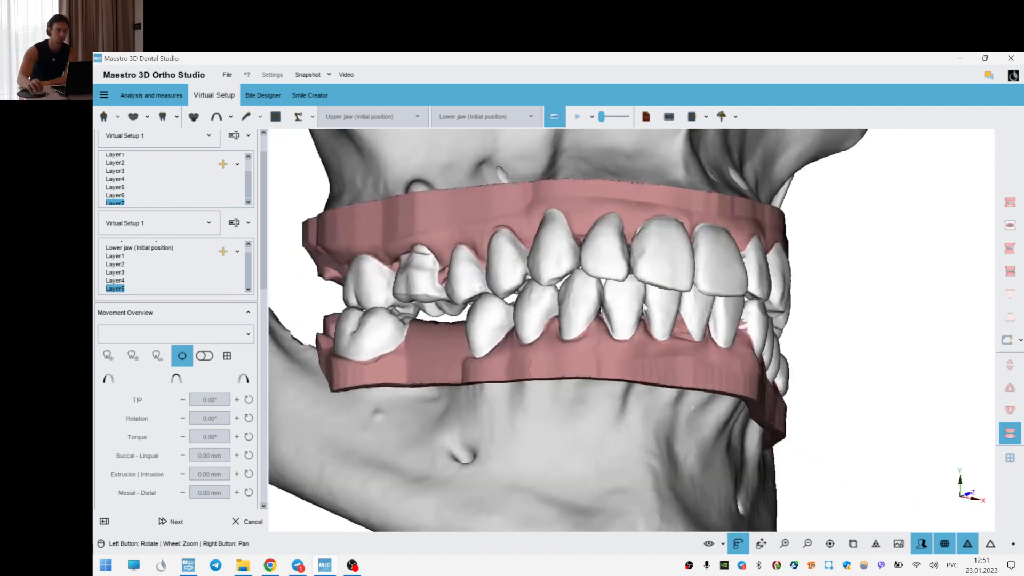
- Show only the lower arch and compare its front teeth in Layer5 with Layer1 and the initial position
left_click(1009, 410)
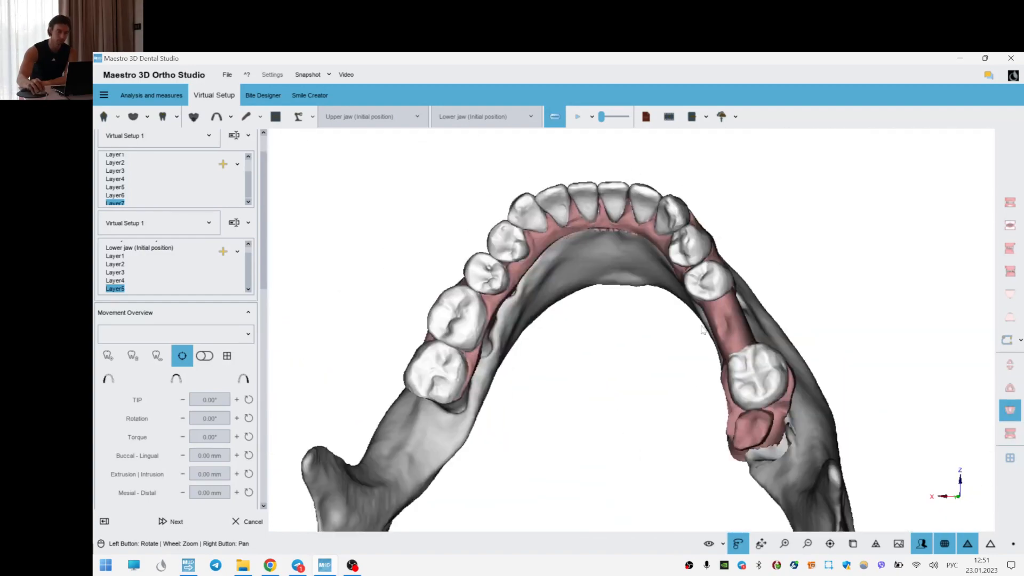
scroll(652, 353, "up", 5)
left_click_drag(624, 316, 642, 448)
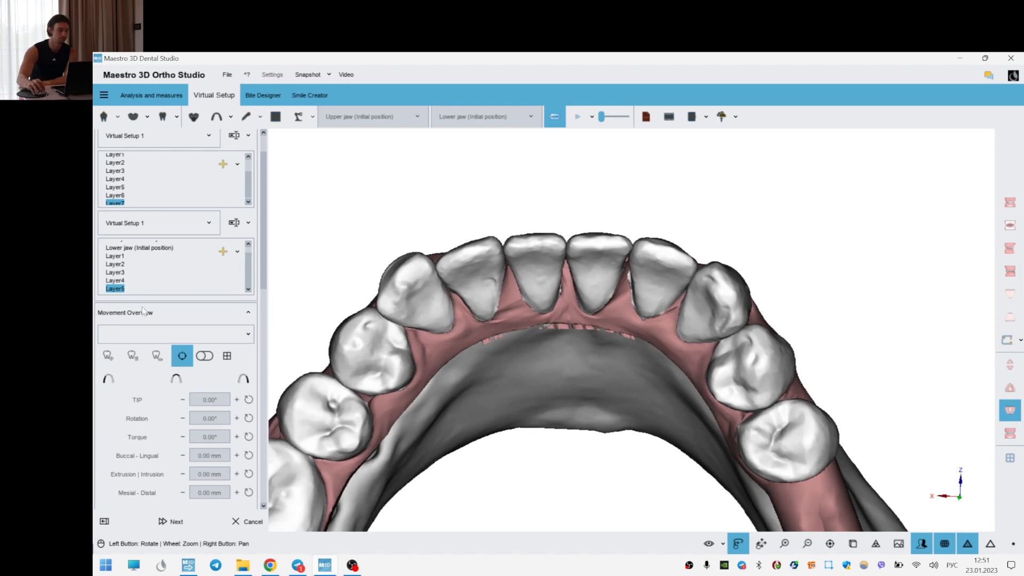
left_click(115, 257)
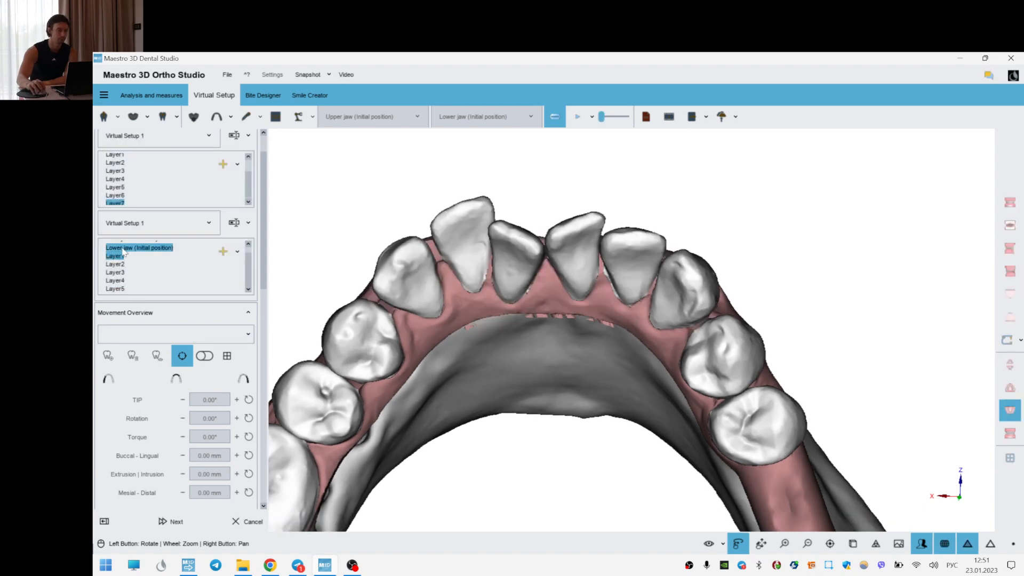
left_click(125, 248)
left_click(123, 289)
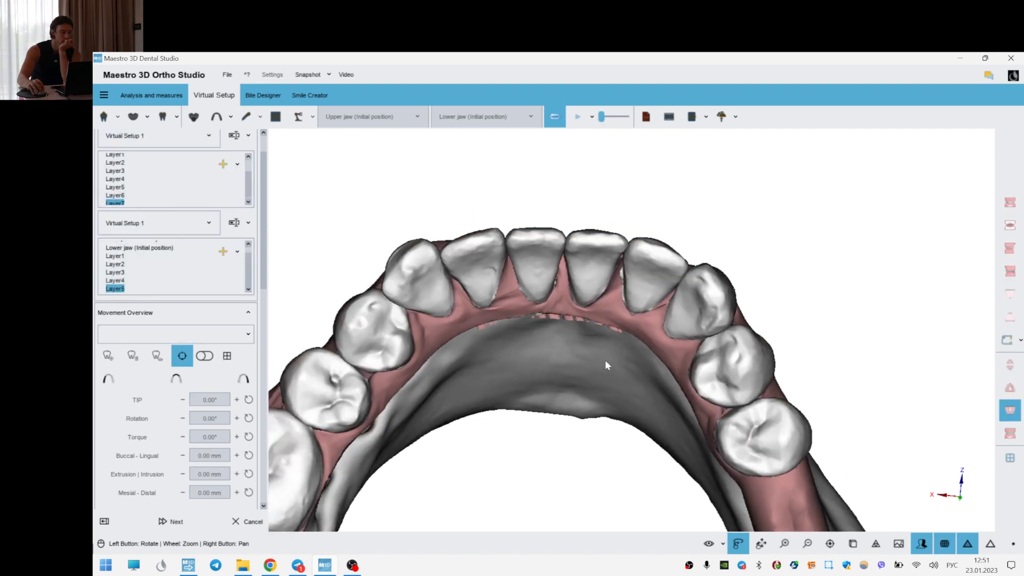
- Adjust lower lateral incisor 32 in Layer5 to about 13.83° rotation and -6.53° torque
left_click(482, 338)
left_click_drag(563, 377, 561, 382)
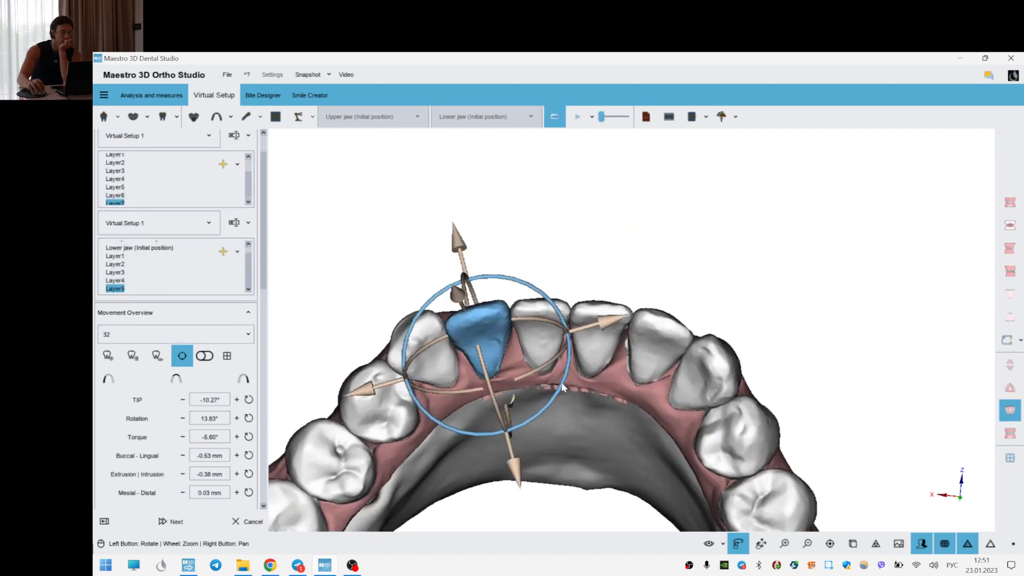
scroll(501, 343, "up", 2)
left_click_drag(470, 344, 515, 323)
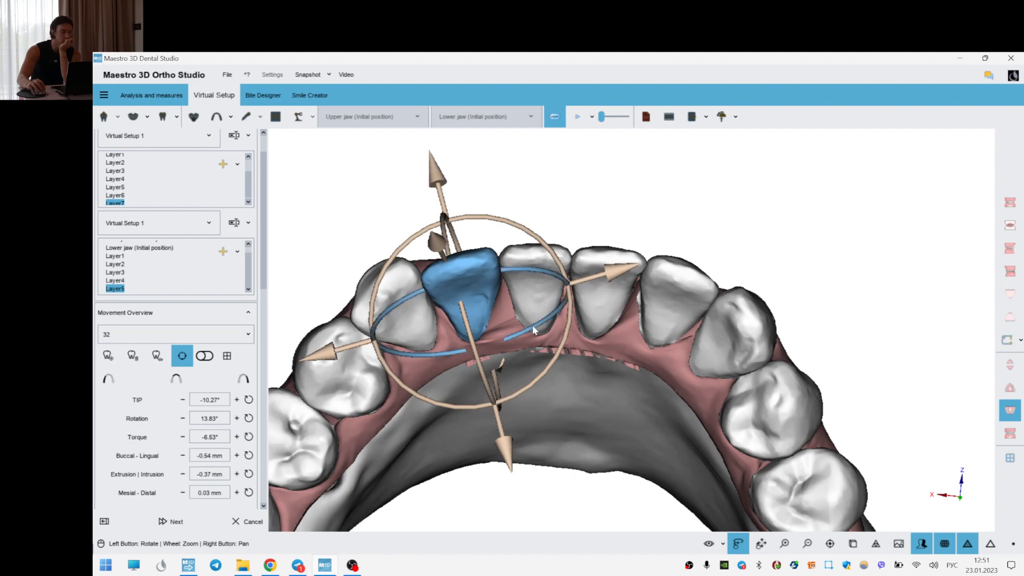
left_click(537, 275)
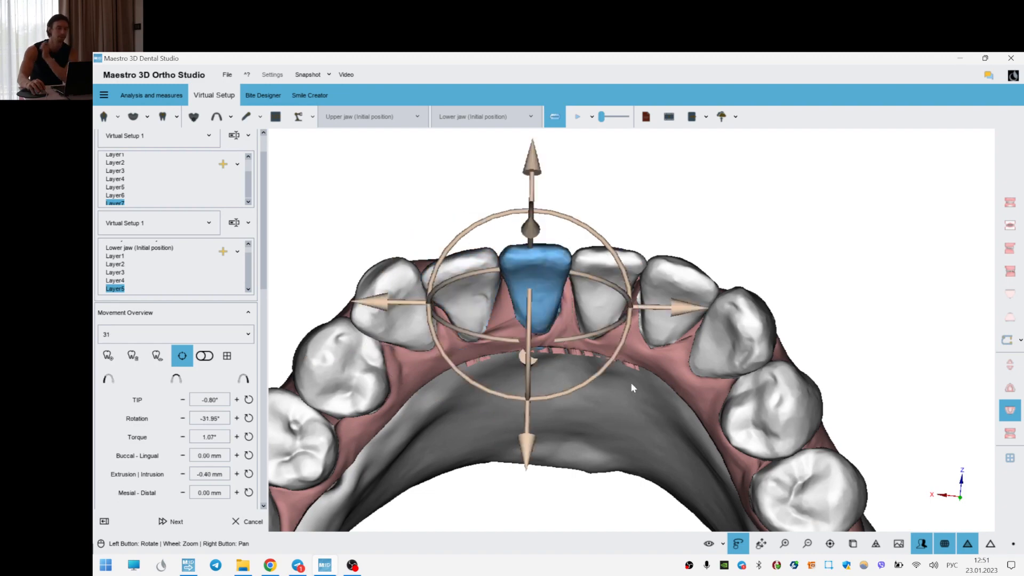
left_click(584, 428)
- Check the lower teeth against the initial position and set the torque of tooth 32 in Layer5 to about -6.14°
left_click(120, 253)
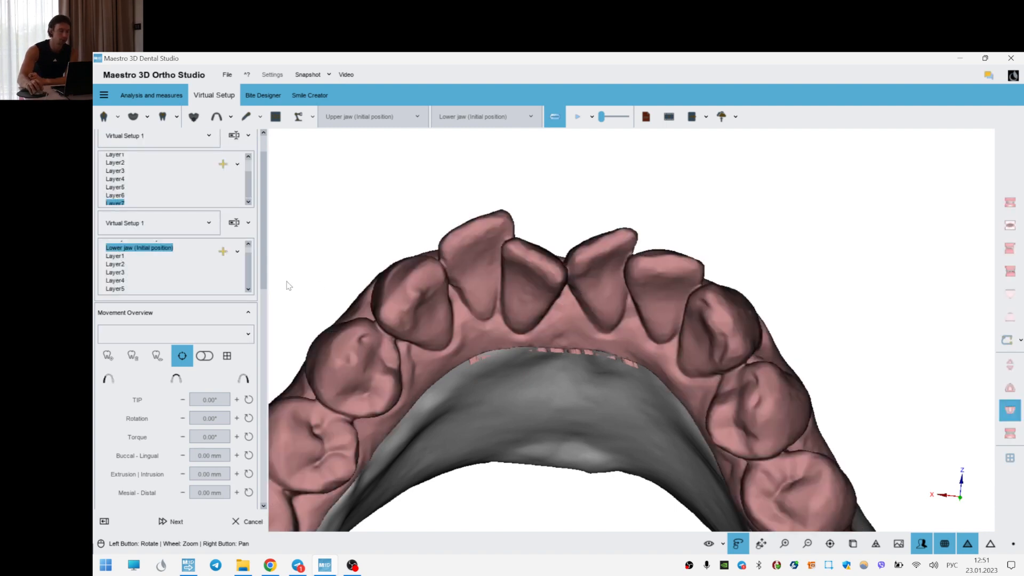
left_click(116, 288)
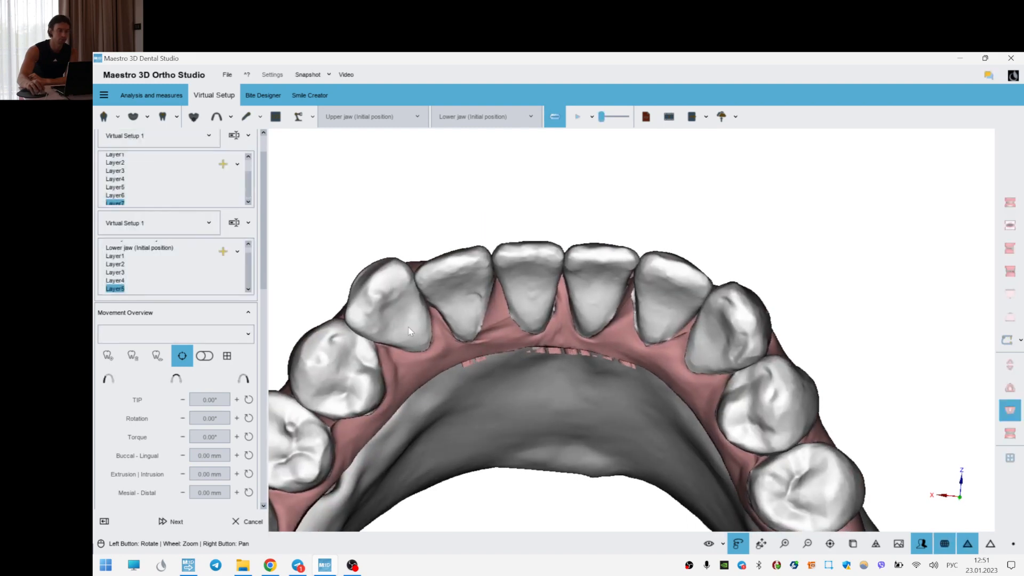
left_click(386, 302)
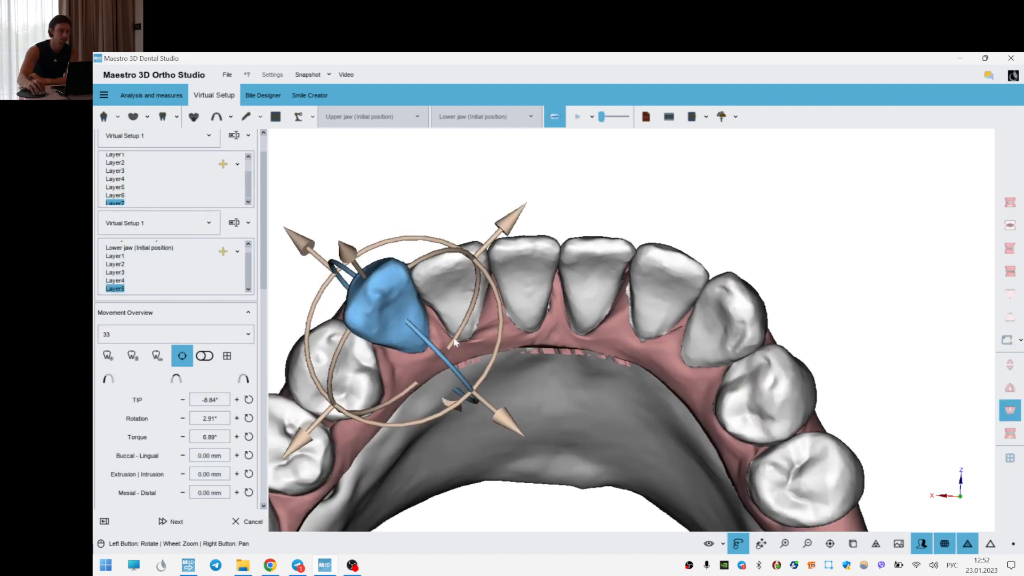
left_click(464, 319)
left_click_drag(463, 341, 502, 331)
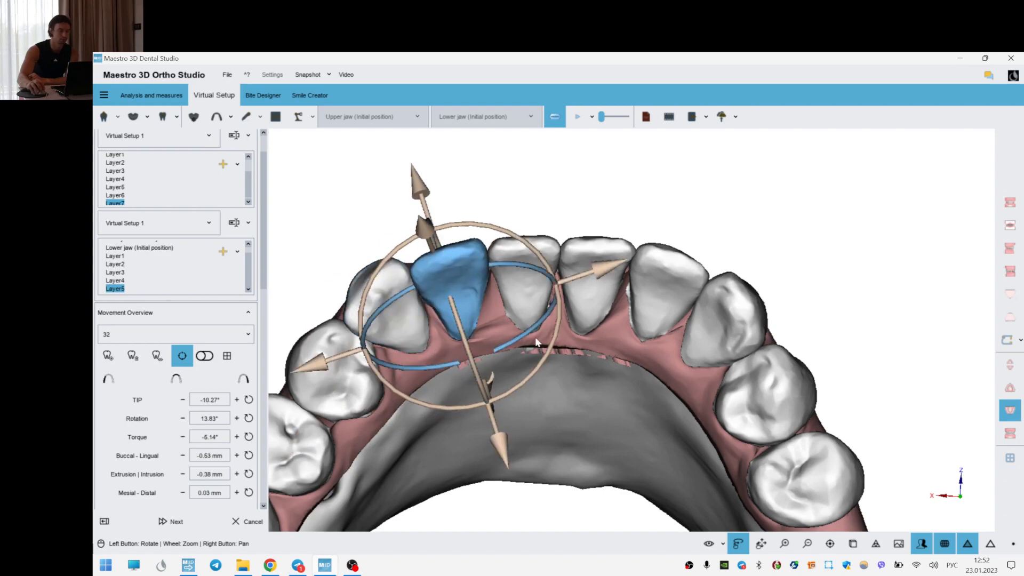
left_click(590, 359)
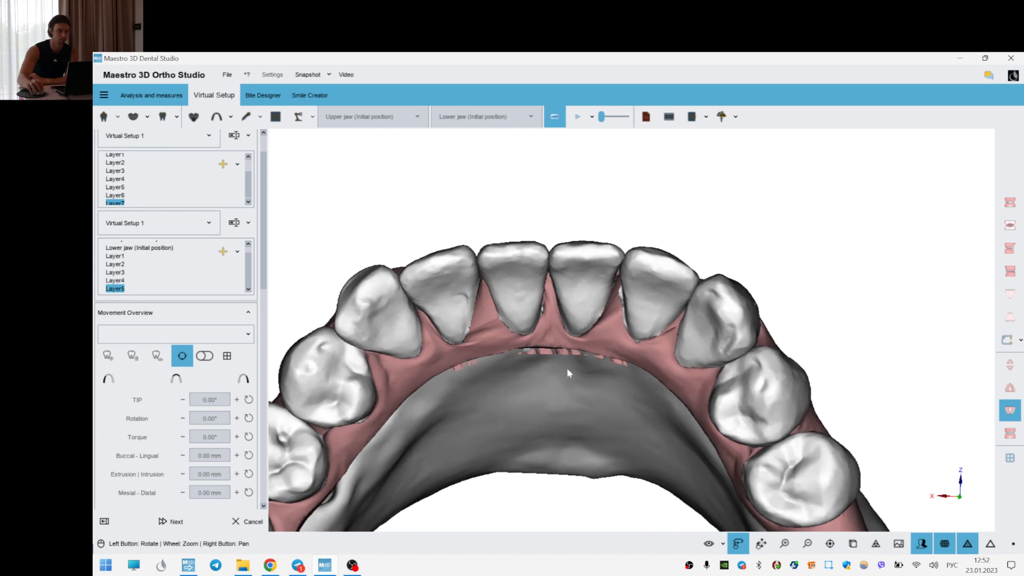
- Fine-tune the torque of lower central incisor 41 in Layer5
left_click(121, 289)
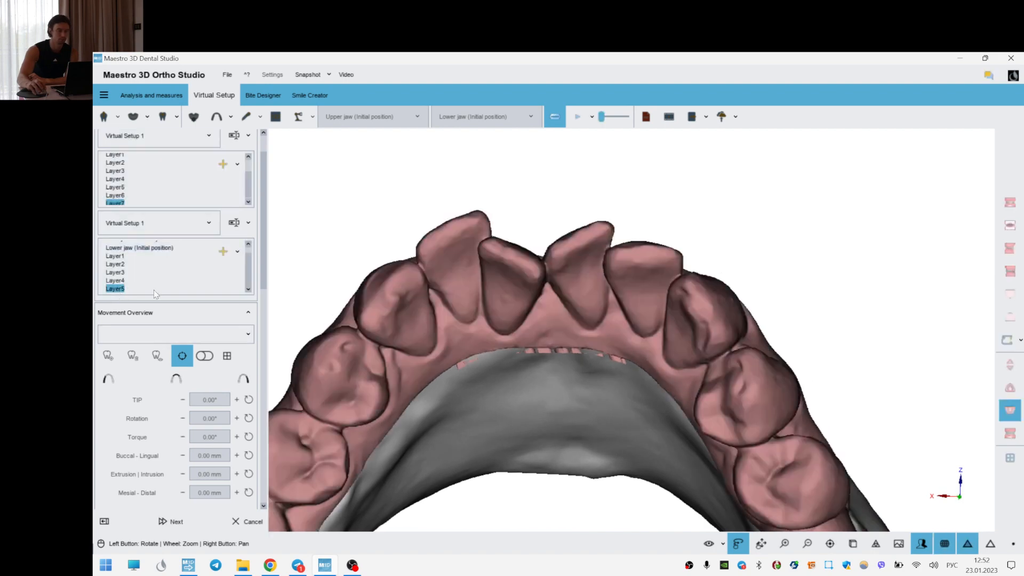
left_click_drag(608, 265, 599, 273)
left_click(566, 290)
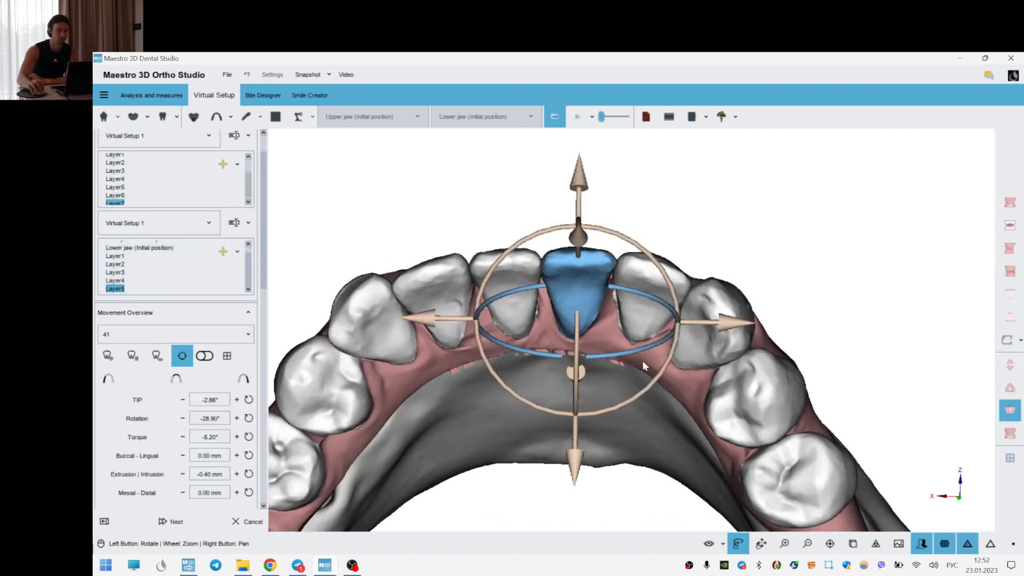
left_click_drag(574, 370, 576, 366)
left_click(731, 226)
left_click_drag(731, 226, 730, 220)
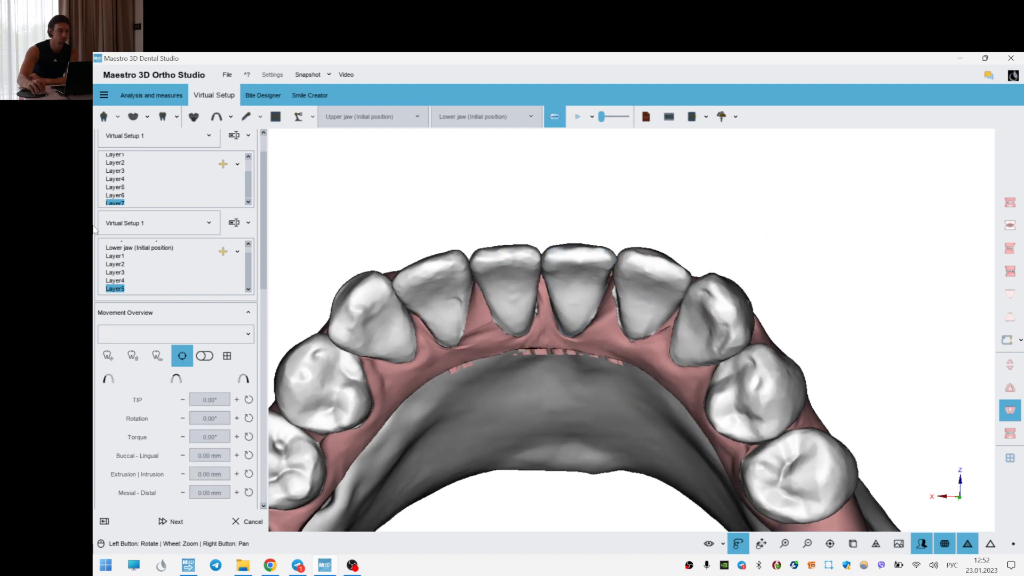
- Compare lower central incisor 31 with its initial position and set its torque in Layer5 to about 1.39°
left_click(126, 250)
left_click(122, 289)
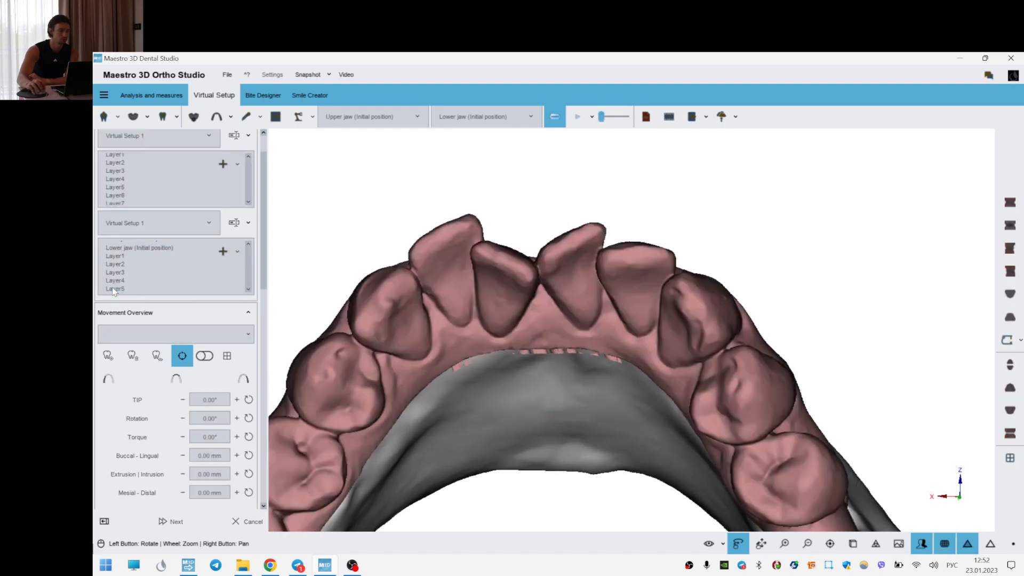
left_click(522, 288)
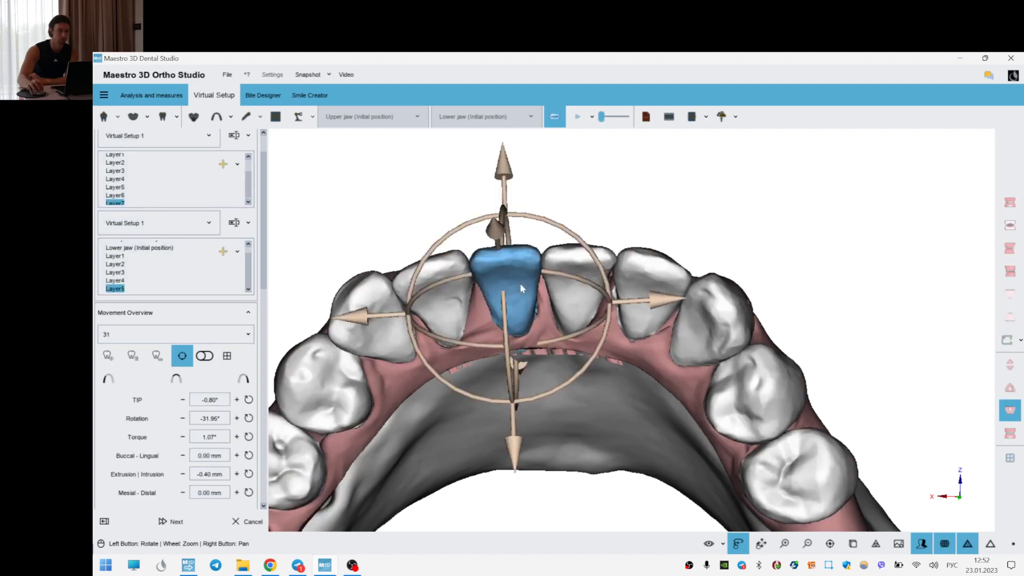
left_click(122, 250)
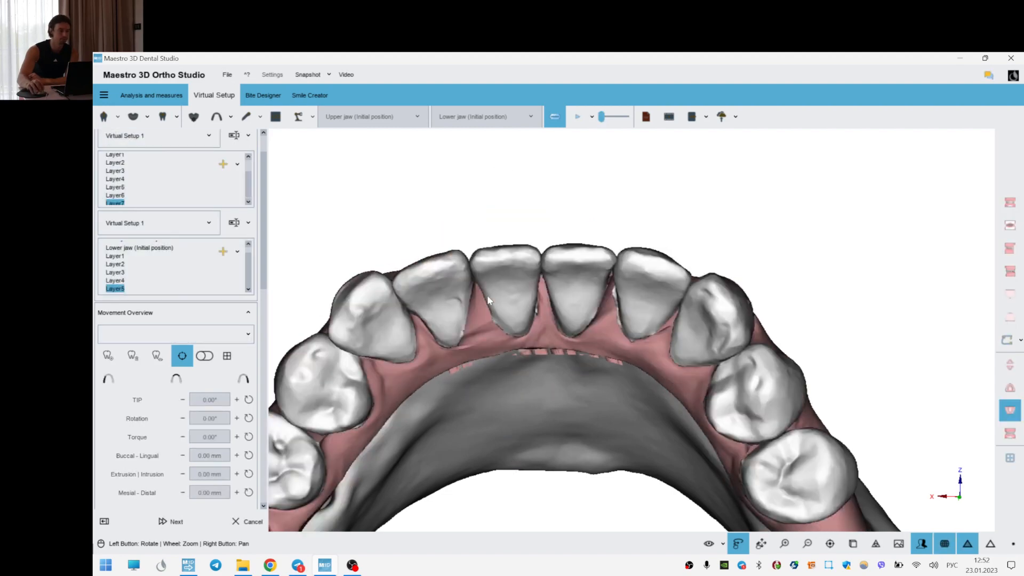
left_click(488, 296)
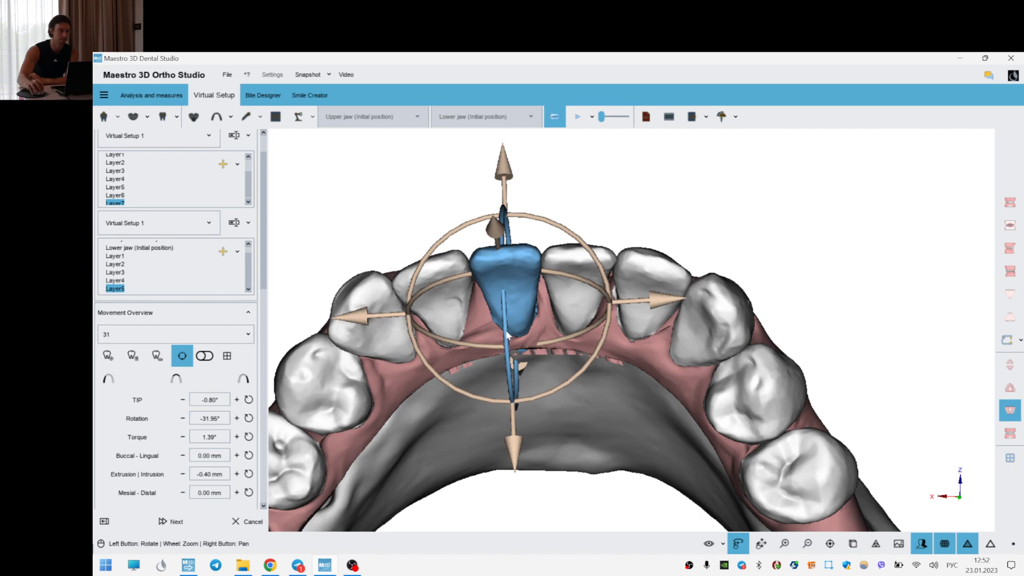
left_click(649, 208)
- Compare the lower arch in Layer5 with the initial position and add a new lower jaw layer after it
scroll(578, 221, "down", 2)
right_click_drag(555, 291, 565, 233)
left_click_drag(753, 294, 754, 291)
left_click_drag(705, 255, 712, 258)
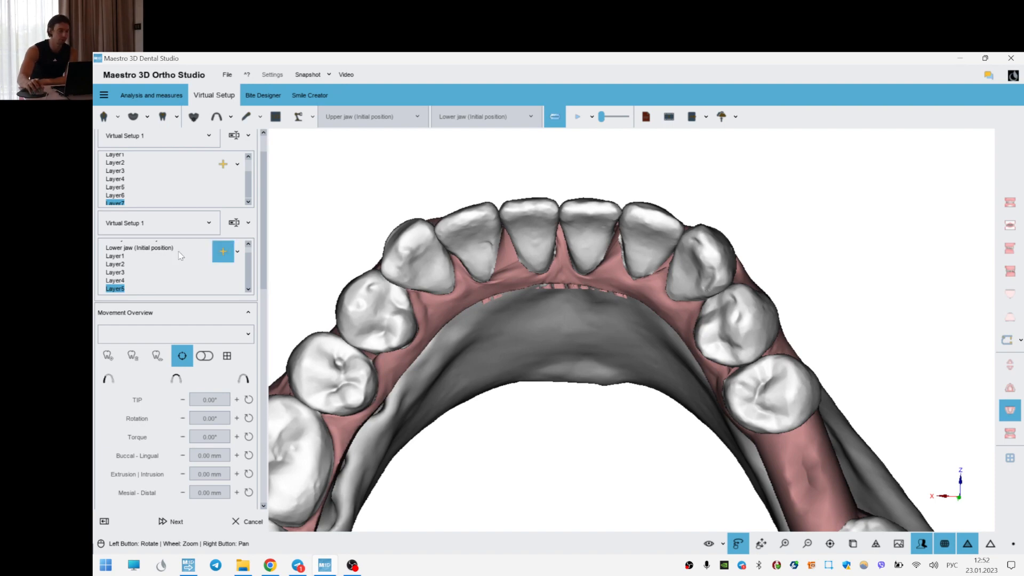
left_click(119, 289)
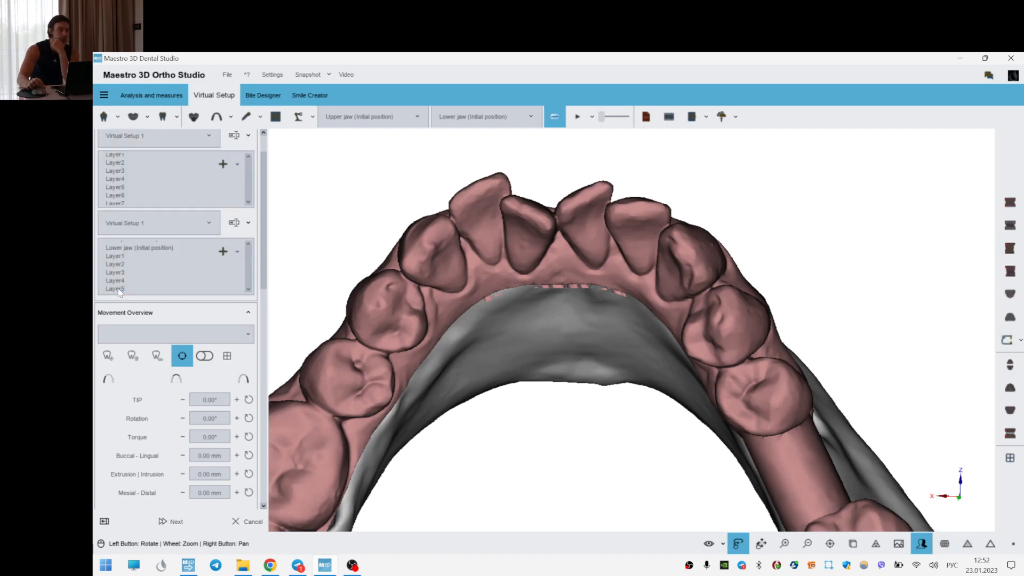
left_click(223, 252)
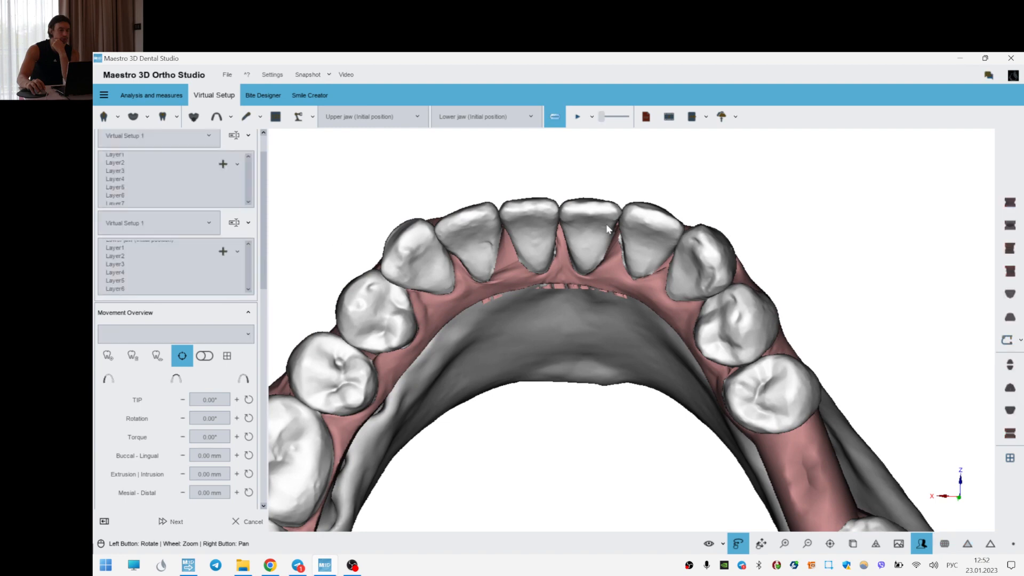
- Adjust the rotation of lower central incisor 31 in Layer6 and check its alignment with tooth 41
left_click(602, 234)
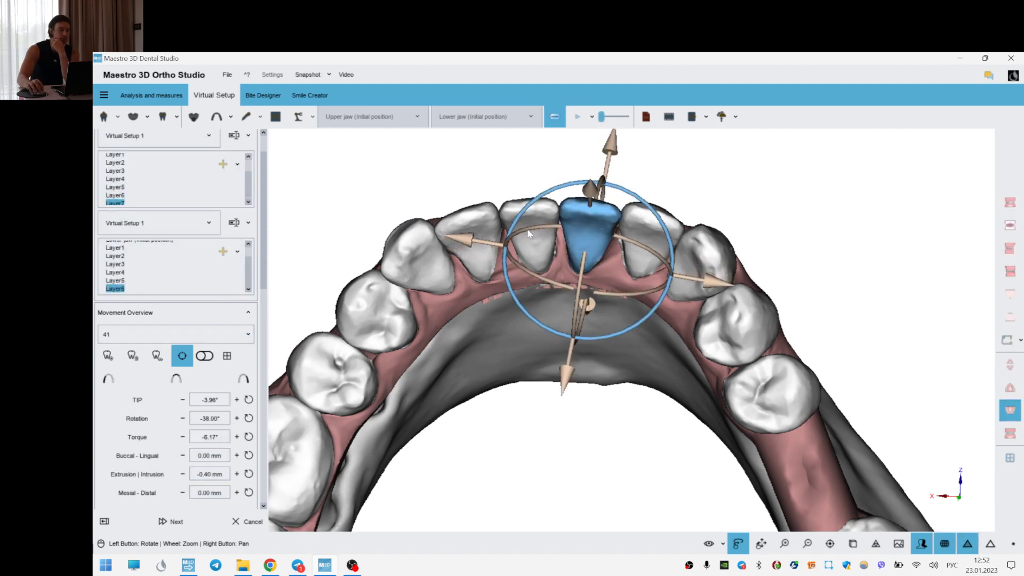
left_click(535, 243)
left_click_drag(591, 299, 641, 321)
left_click(589, 241)
left_click(849, 172)
right_click_drag(546, 243, 548, 216)
scroll(691, 267, "down", 3)
right_click_drag(691, 267, 697, 244)
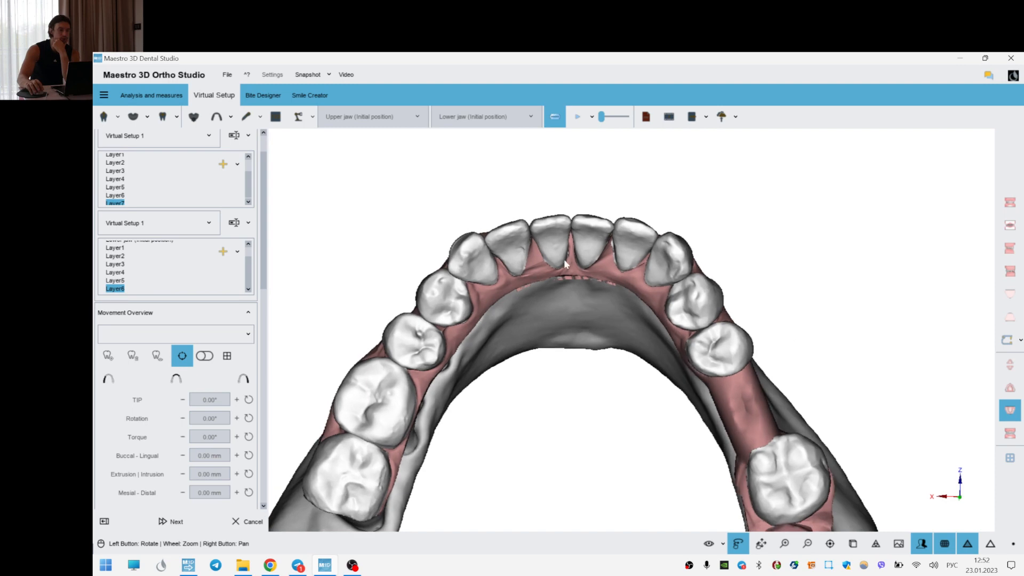
- Compare the lower front teeth between Layer5 and Layer6 from the occlusal view
scroll(564, 256, "up", 2)
right_click_drag(564, 253, 586, 322)
left_click_drag(485, 271, 486, 262)
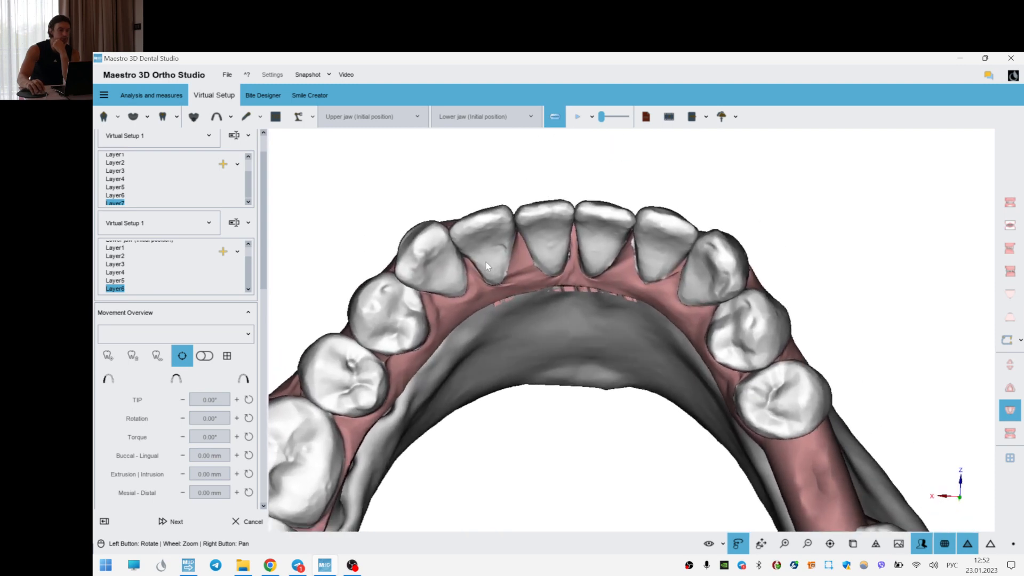
left_click(110, 281)
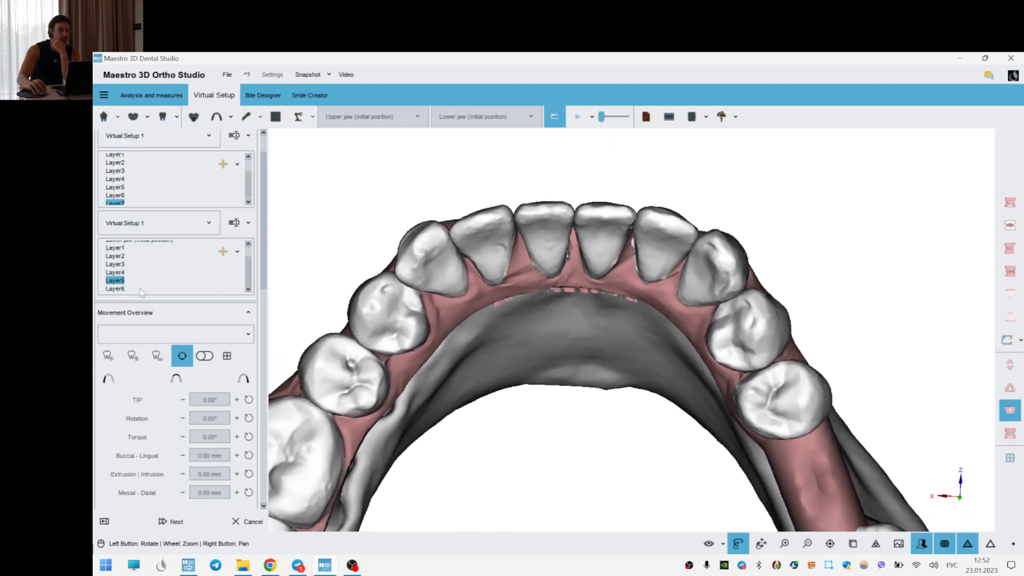
left_click(118, 289)
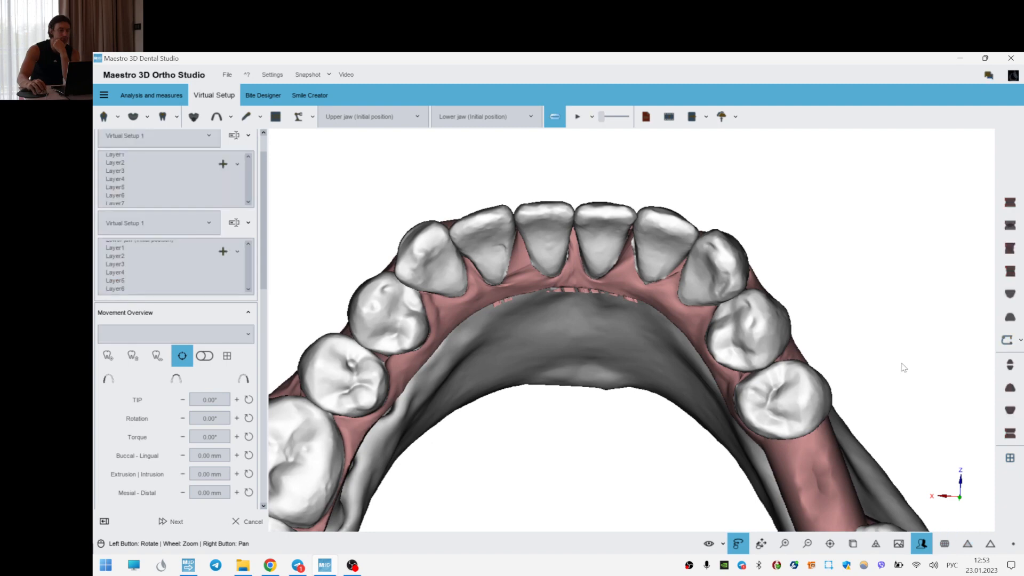
- Show both jaws and place an attach_11_sphere_110_deg attachment on the outer surface of upper tooth 15
left_click(1010, 435)
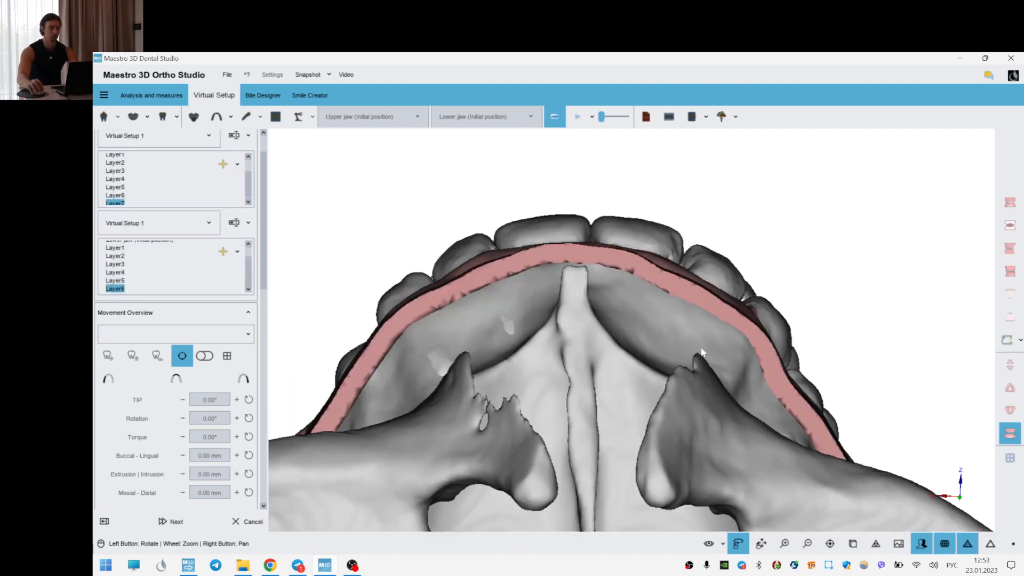
scroll(648, 341, "up", 1)
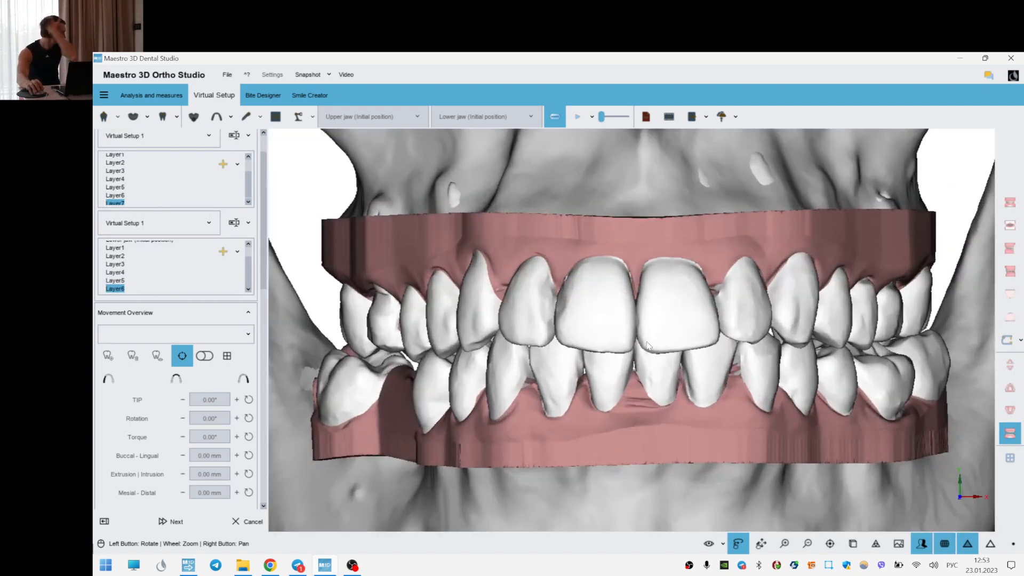
left_click_drag(648, 346, 823, 340)
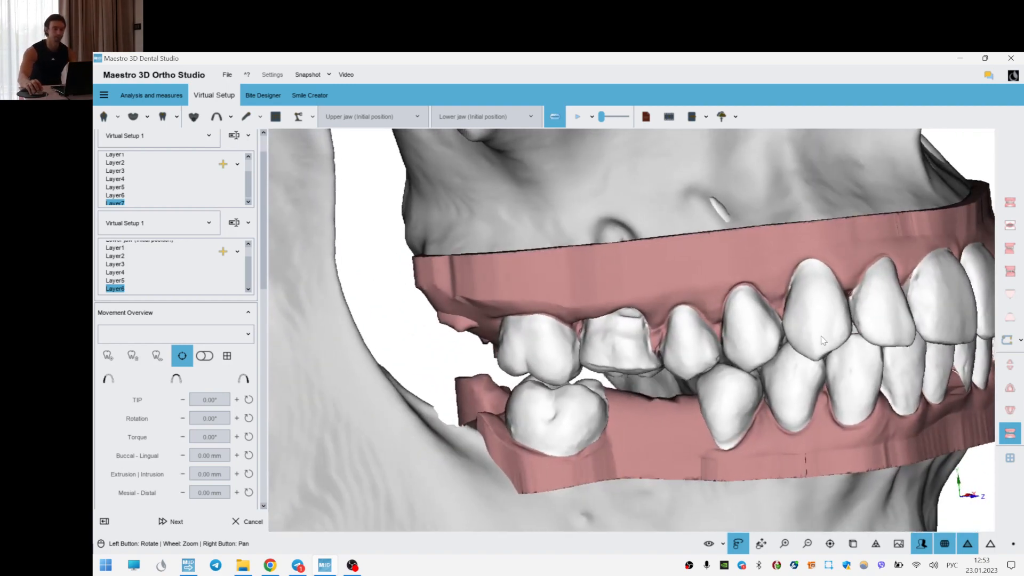
right_click_drag(823, 340, 749, 319)
left_click_drag(267, 272, 282, 405)
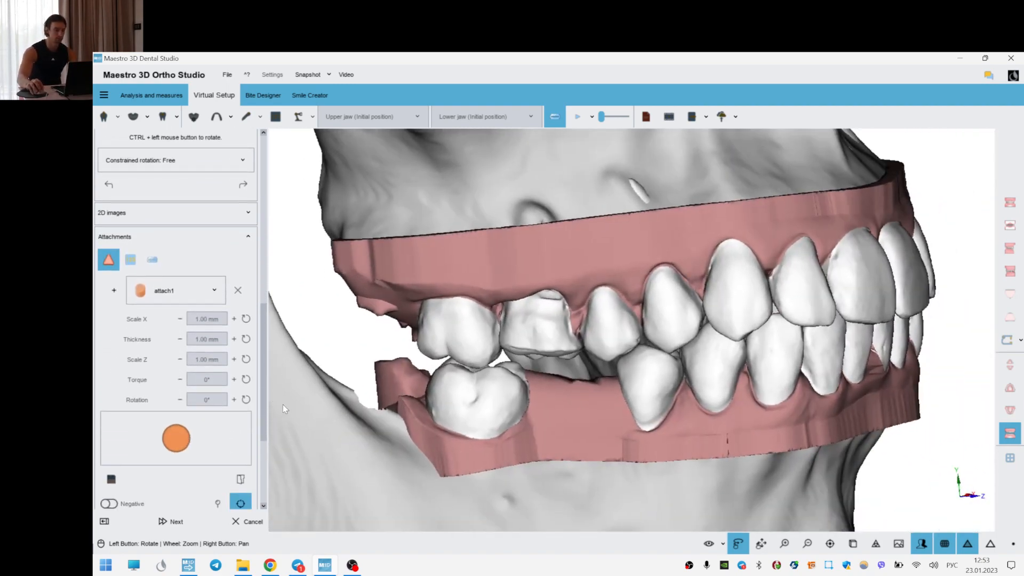
left_click(182, 287)
scroll(194, 325, "down", 2)
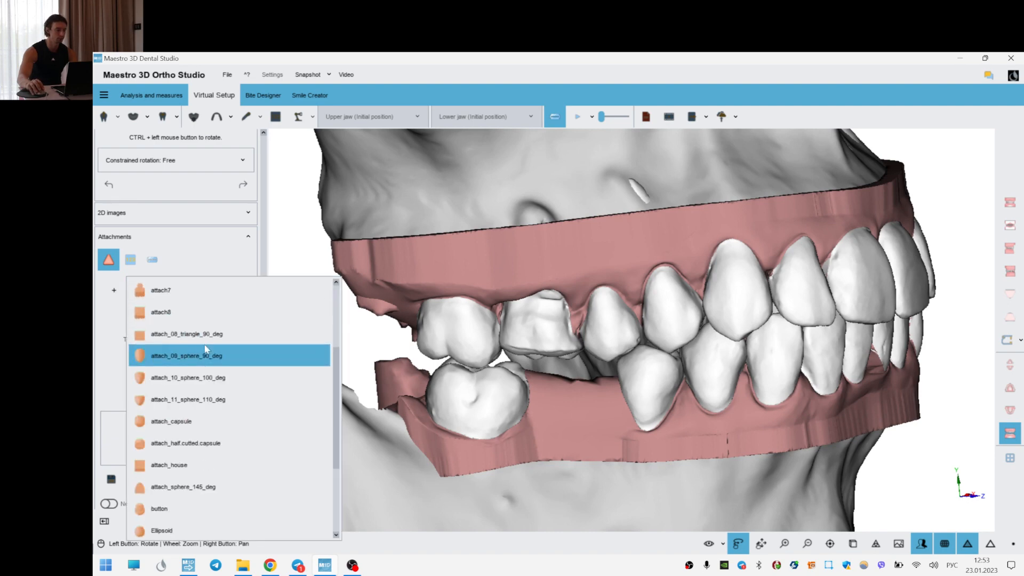
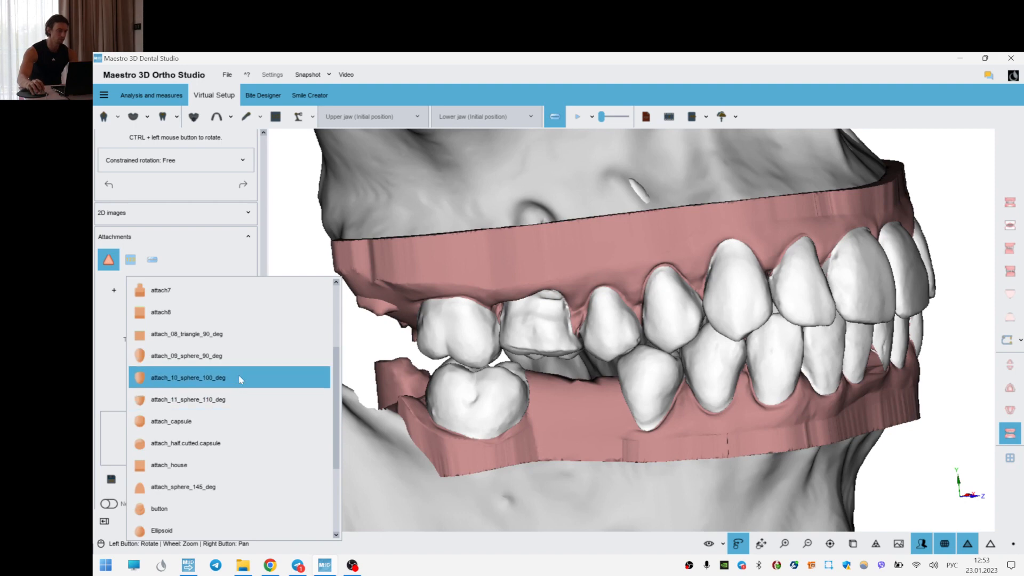
left_click(235, 399)
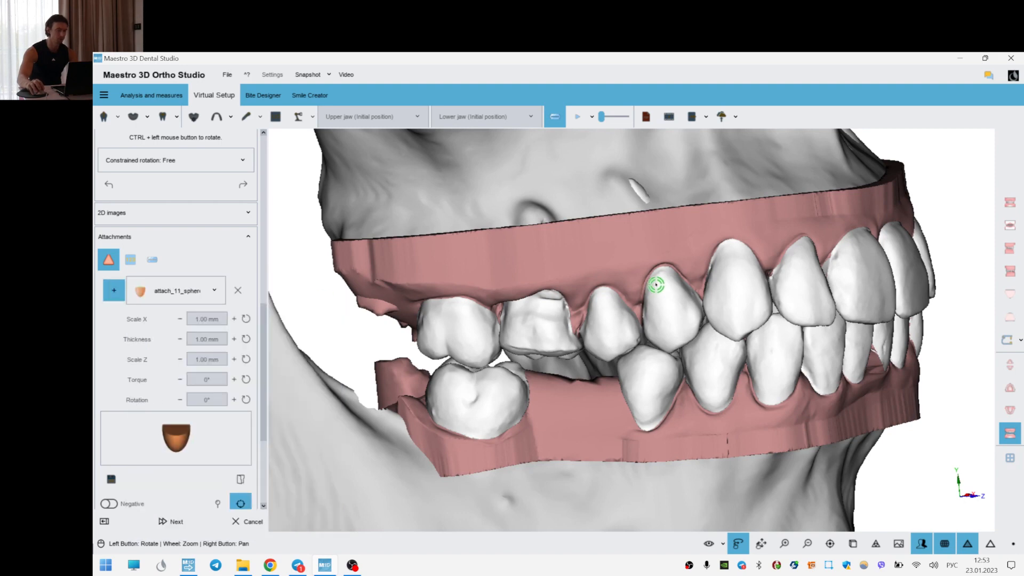
left_click_drag(656, 284, 661, 299)
left_click(609, 332)
scroll(686, 315, "up", 3)
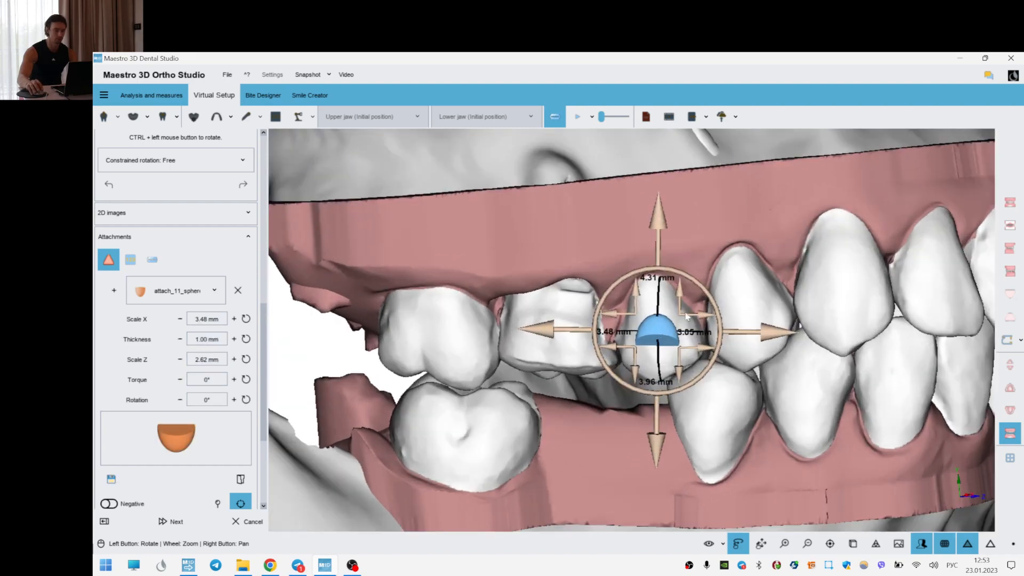
- Rotate the tooth 15 attachment so its flat side faces tooth 14, shift it slightly, and set Scale X to 3.13 mm and Scale Z to 2.36 mm
left_click_drag(696, 382, 665, 369, "ctrl")
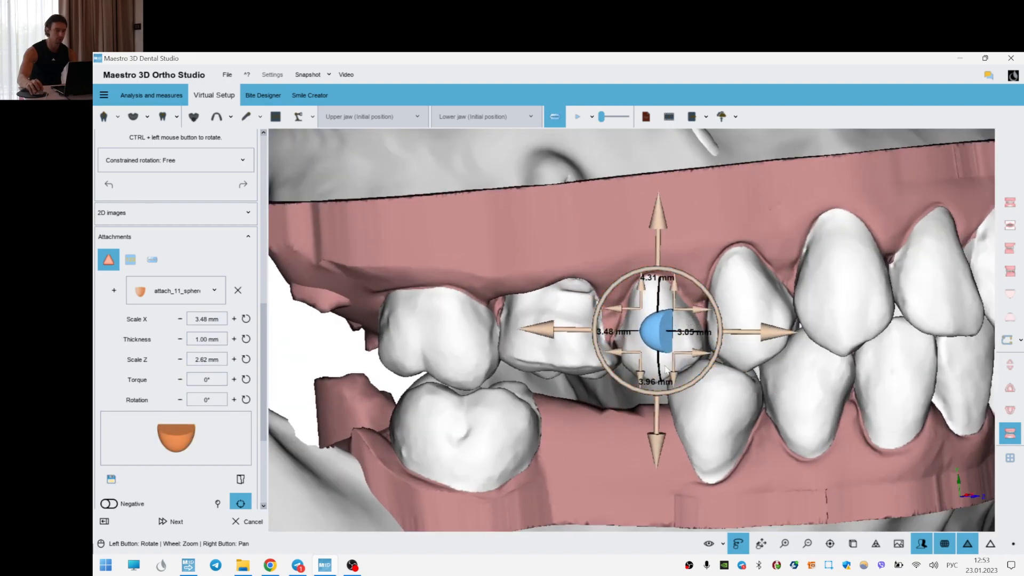
left_click_drag(661, 444, 661, 452)
left_click_drag(698, 361, 696, 360)
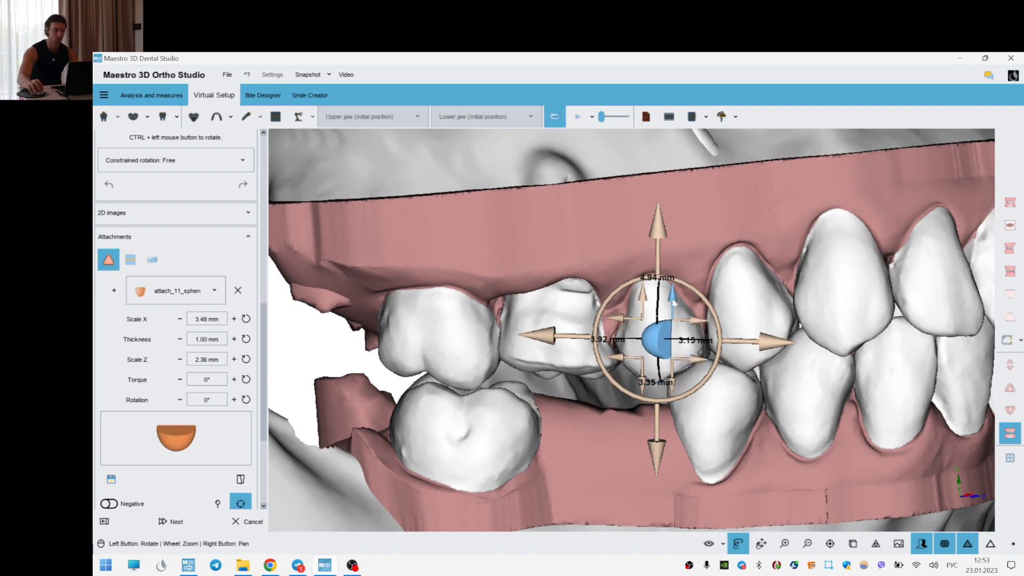
left_click_drag(775, 342, 769, 343)
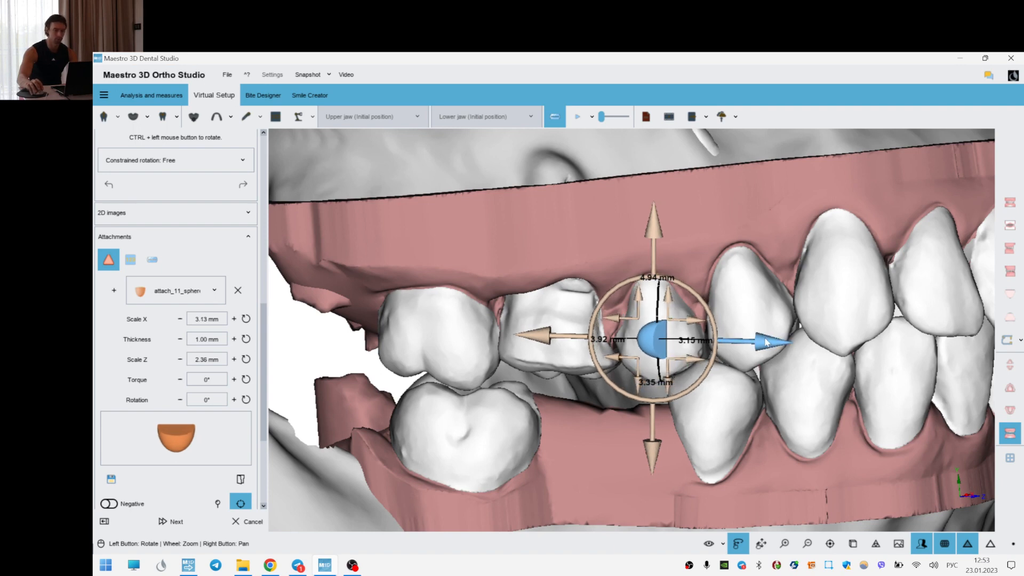
left_click_drag(668, 354, 672, 351, "ctrl")
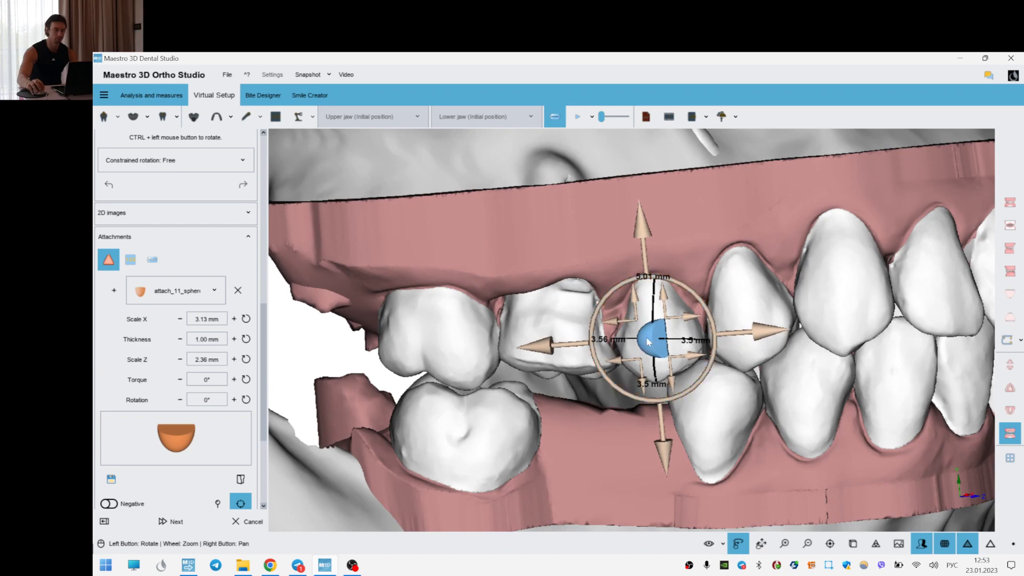
- Copy the attachment from tooth 15 to tooth 14, move it slightly, and rotate its flat side toward tooth 13
right_click(647, 340)
right_click(650, 348)
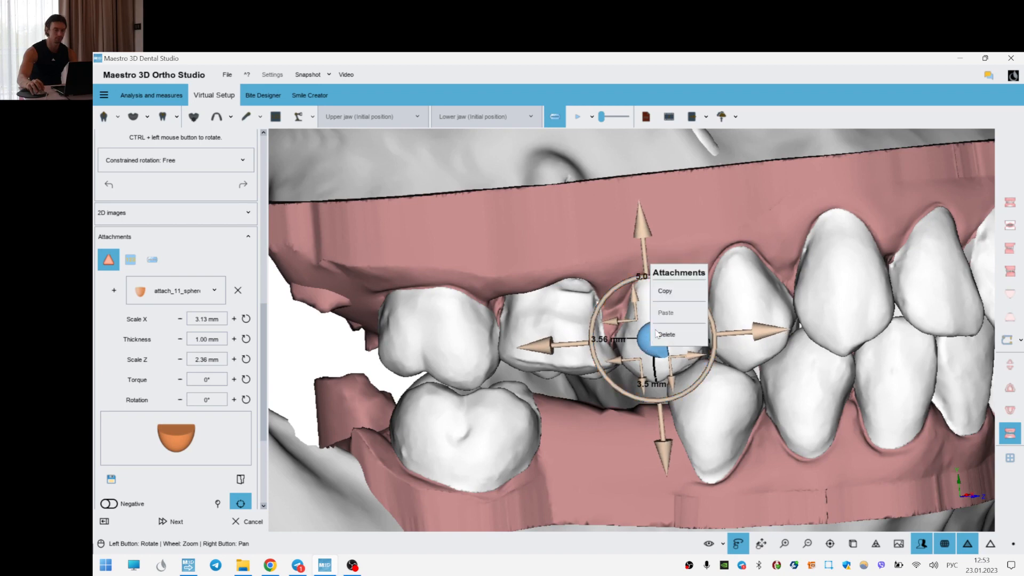
left_click(663, 291)
left_click(643, 230)
right_click(752, 327)
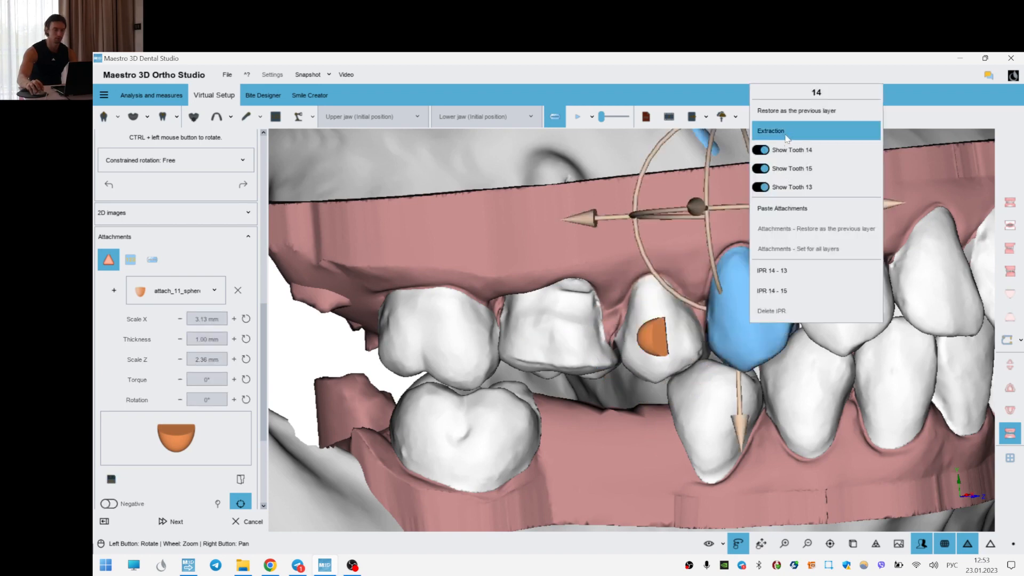
left_click(791, 208)
left_click_drag(876, 276, 882, 302)
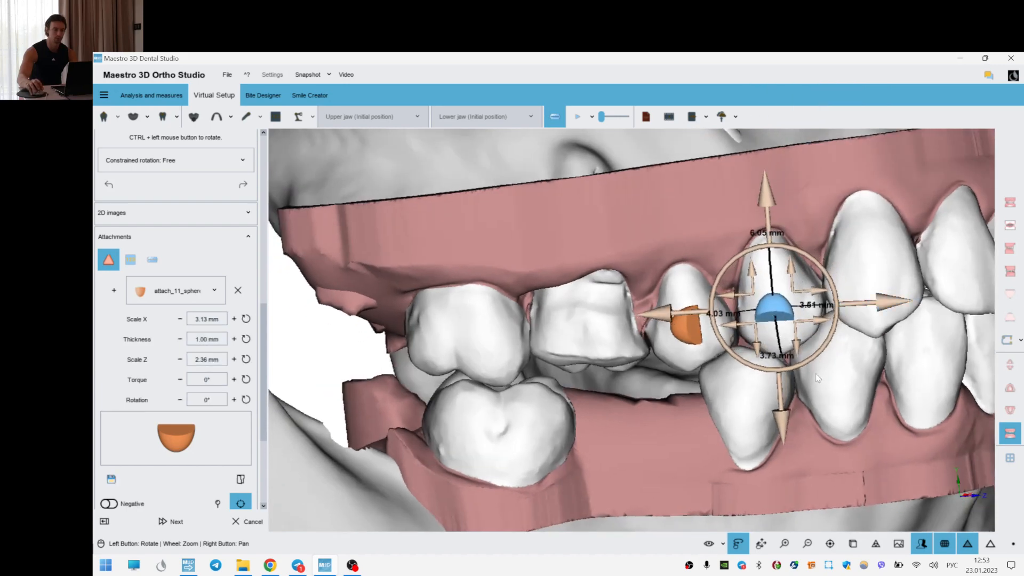
left_click_drag(782, 426, 783, 431)
left_click_drag(837, 322, 784, 269)
- Paste the attachment onto canine 13, adjust its position, and rotate its flat side toward tooth 12
right_click(867, 292)
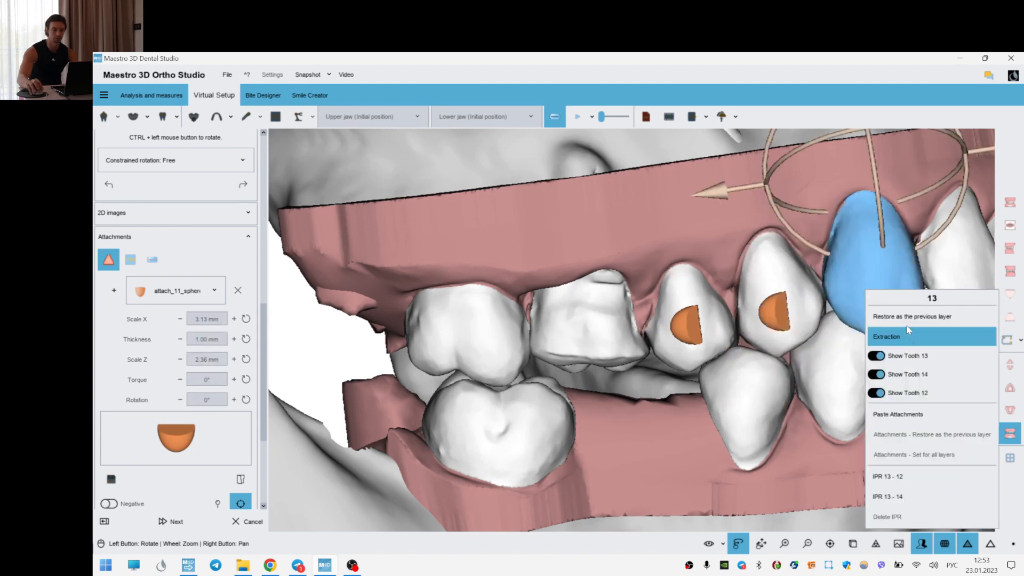
left_click(916, 418)
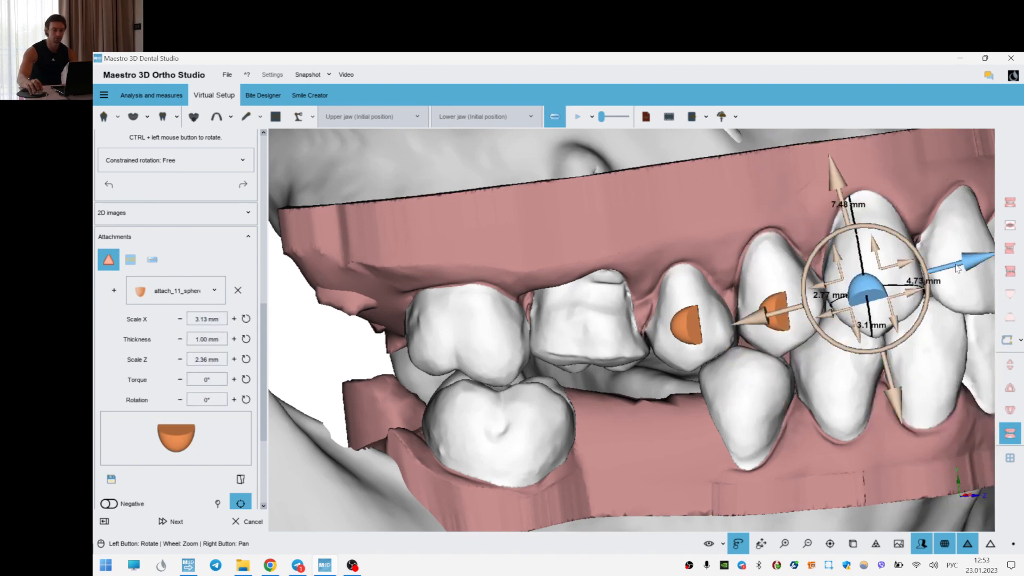
left_click_drag(977, 260, 981, 259)
left_click_drag(922, 332, 939, 291)
left_click_drag(928, 306, 892, 314)
mouse_move(927, 350)
left_mouse_down()
mouse_move(924, 313)
mouse_move(927, 339)
left_mouse_up()
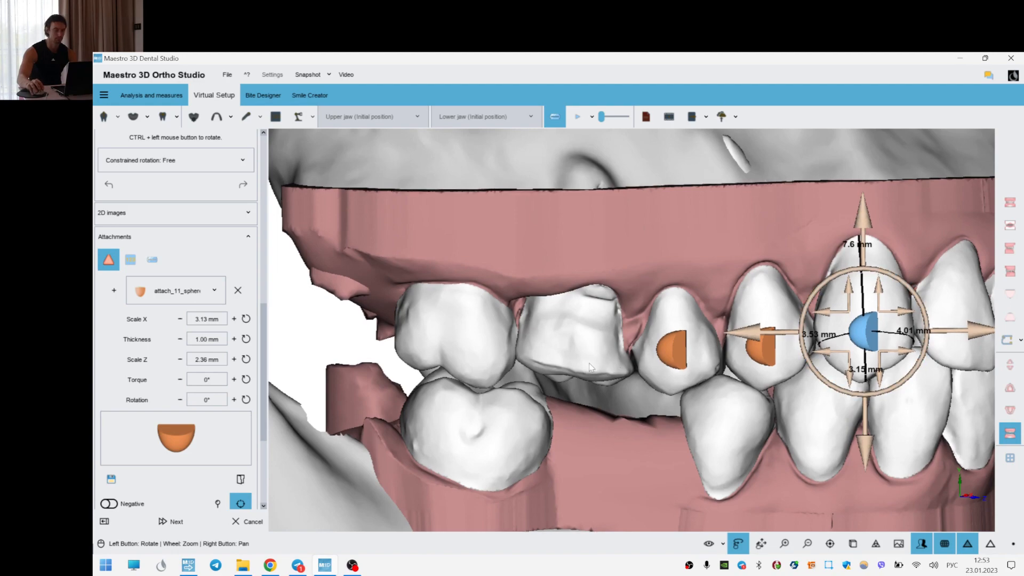
left_click(547, 246)
- Examine the patient's upper left teeth and left-side bite, viewing the upper jaw alone and both jaws together
scroll(555, 299, "down", 5)
left_click_drag(602, 312, 672, 319)
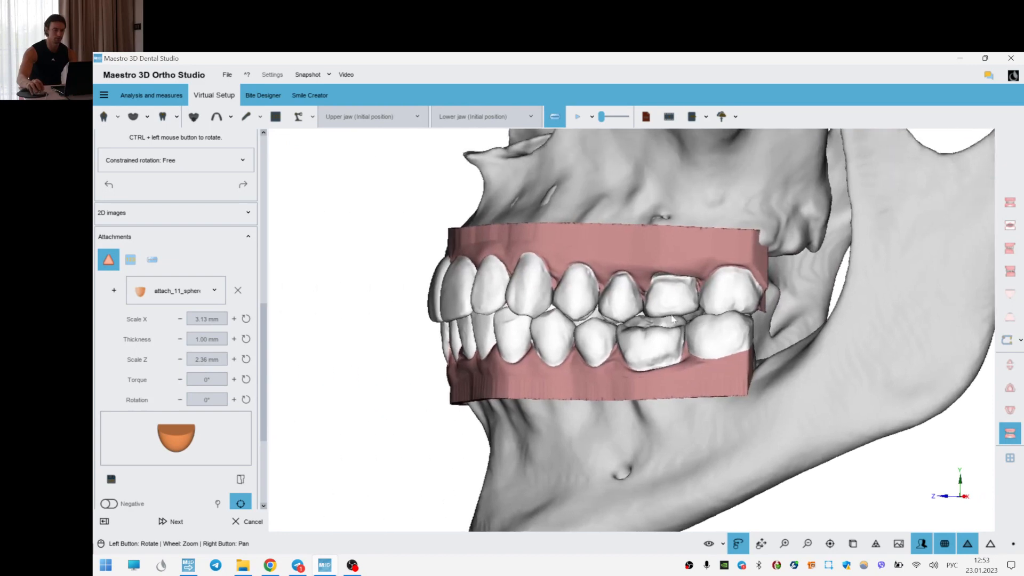
scroll(672, 318, "up", 3)
scroll(635, 299, "down", 3)
left_click(1009, 388)
scroll(629, 276, "up", 3)
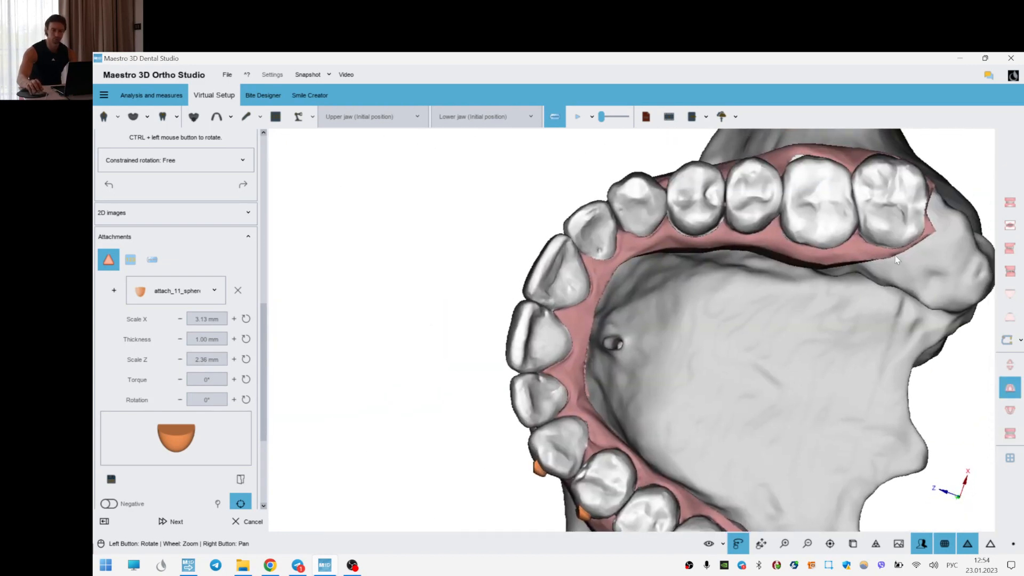
left_click_drag(628, 276, 786, 319)
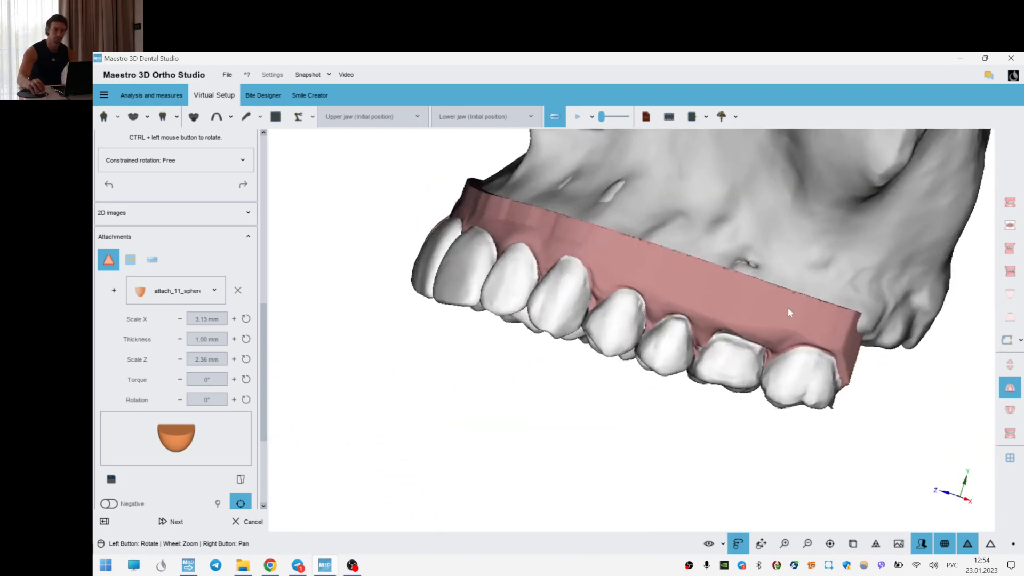
scroll(731, 259, "up", 3)
scroll(731, 259, "down", 5)
left_click_drag(714, 281, 691, 285)
scroll(691, 285, "up", 4)
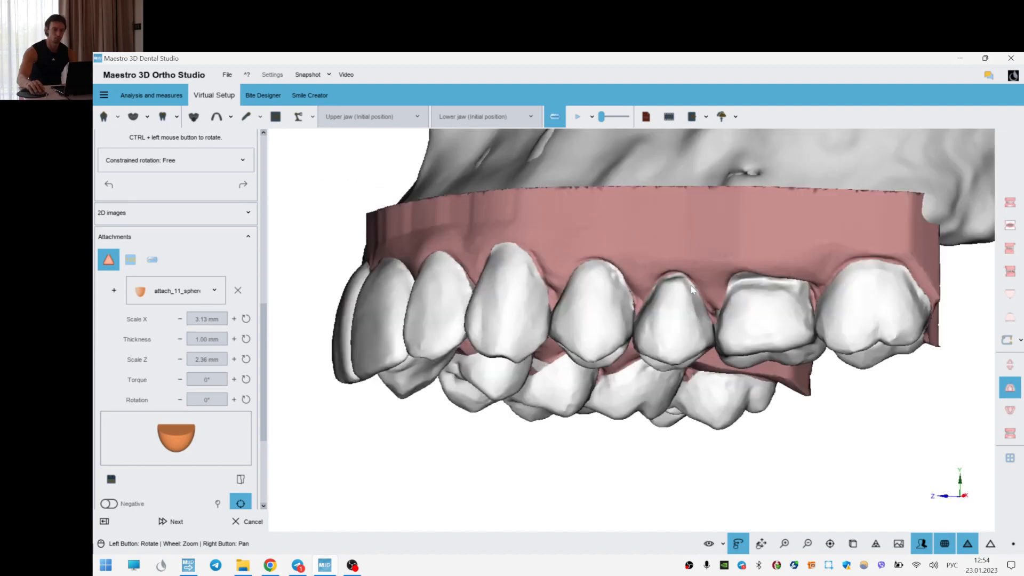
scroll(885, 372, "down", 3)
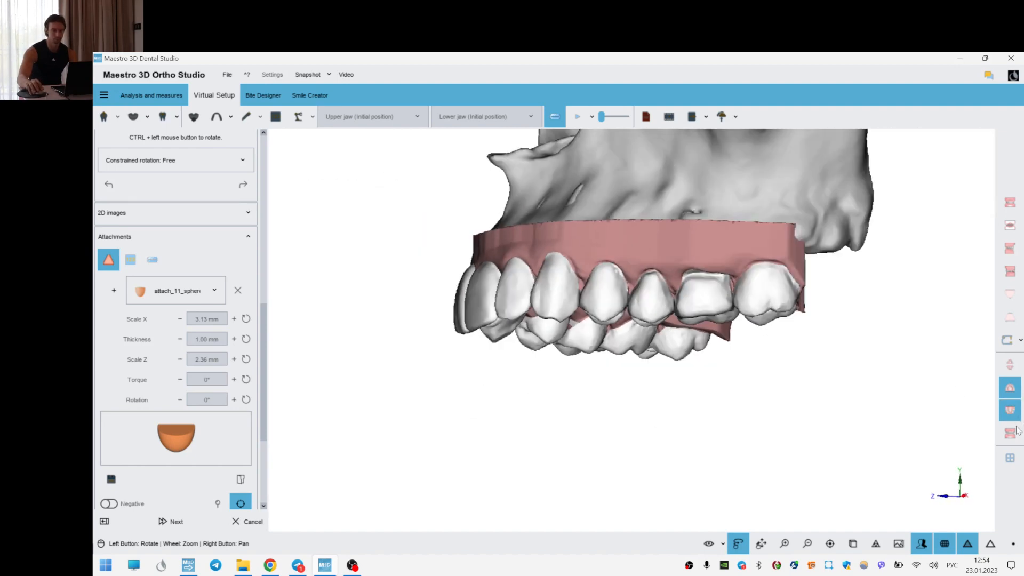
left_click(1009, 433)
scroll(729, 275, "up", 5)
scroll(728, 275, "down", 3)
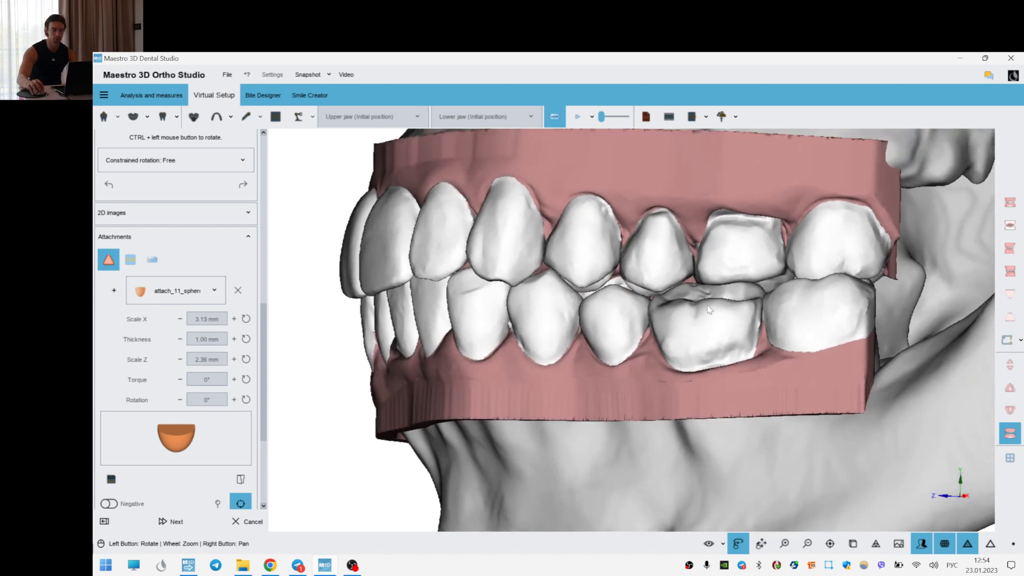
- Paste the attachment onto molar 26, rotate its flat side toward tooth 25, and set Scale X to 2.63 mm and Scale Z to 1.98 mm
right_click(742, 259)
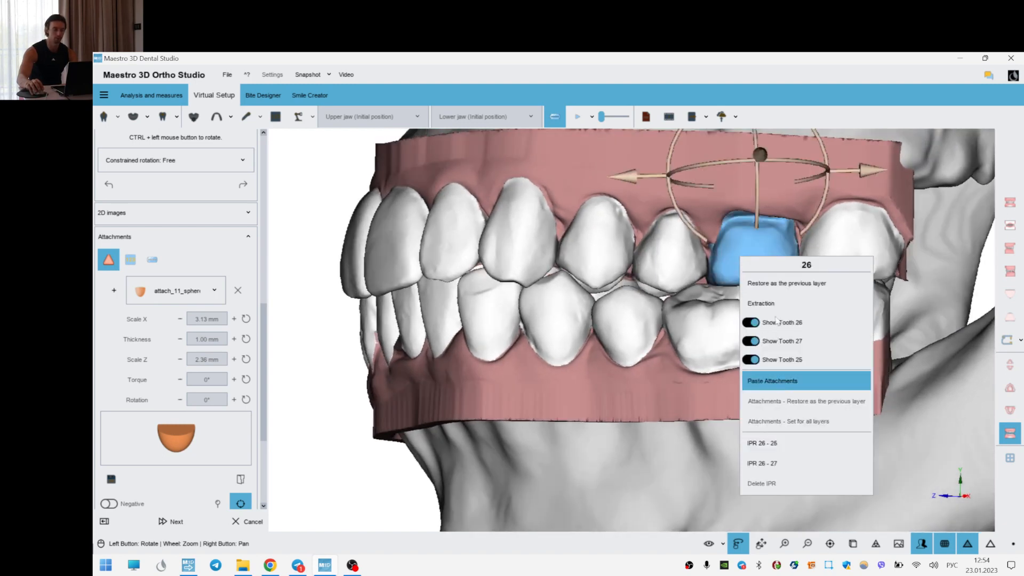
left_click(773, 381)
scroll(793, 291, "up", 6)
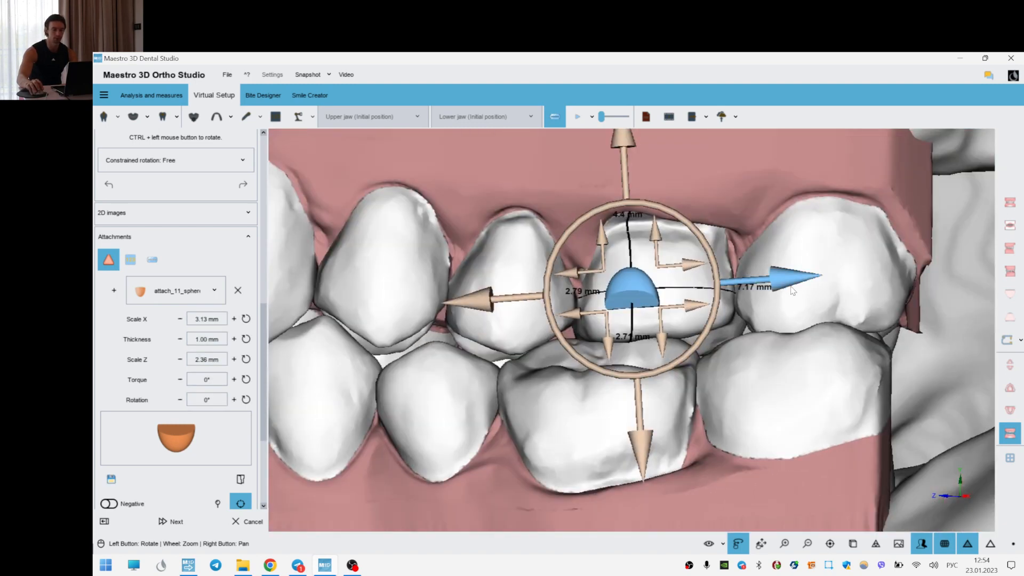
left_click_drag(717, 299, 684, 315)
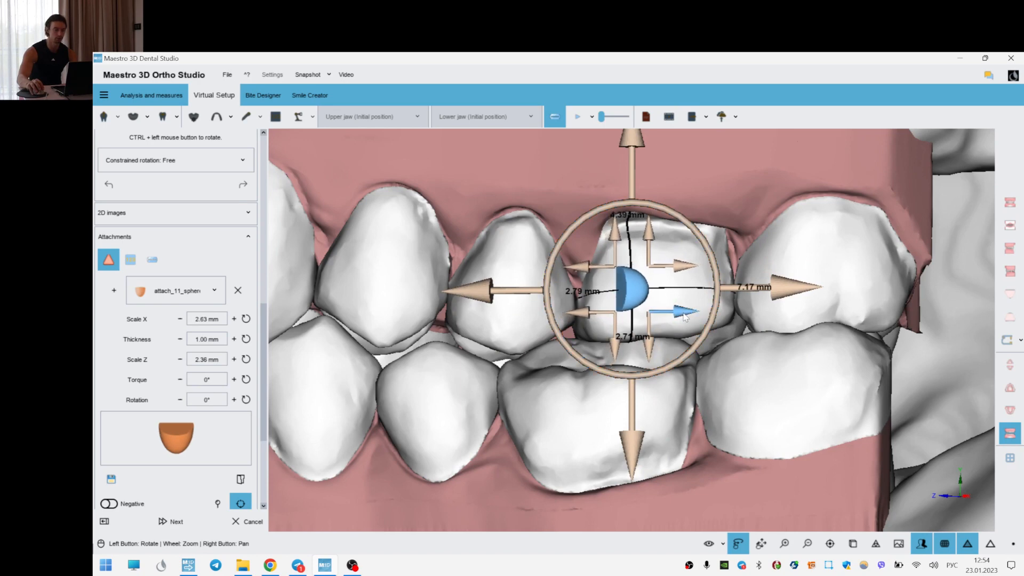
- Copy the resized attachment from molar 26 to molar 27, reposition it, and rotate its flat side toward tooth 26
right_click(638, 304)
left_click(645, 240)
right_click(800, 279)
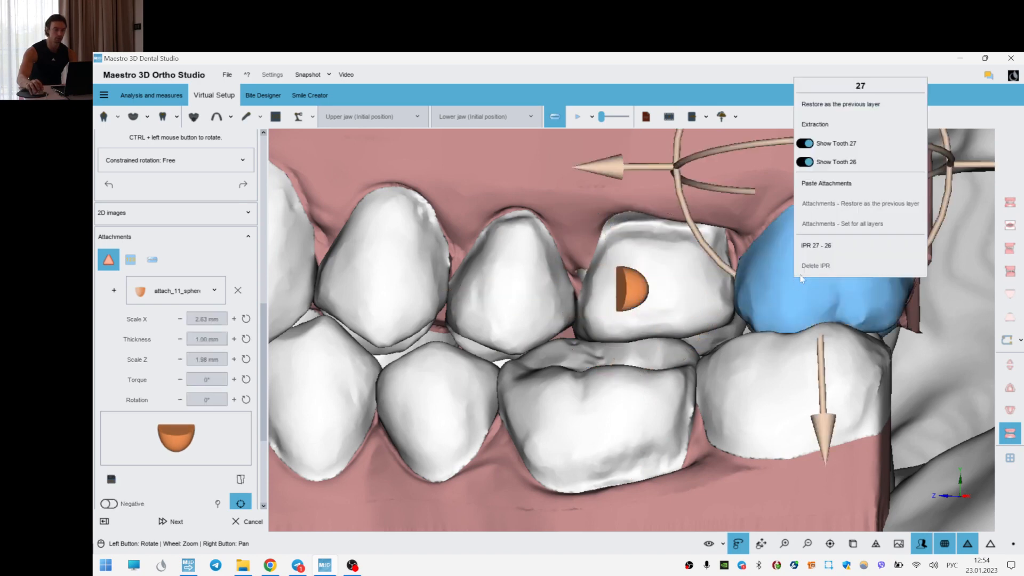
left_click(830, 183)
left_click_drag(814, 386, 813, 394)
left_click_drag(879, 292, 776, 355)
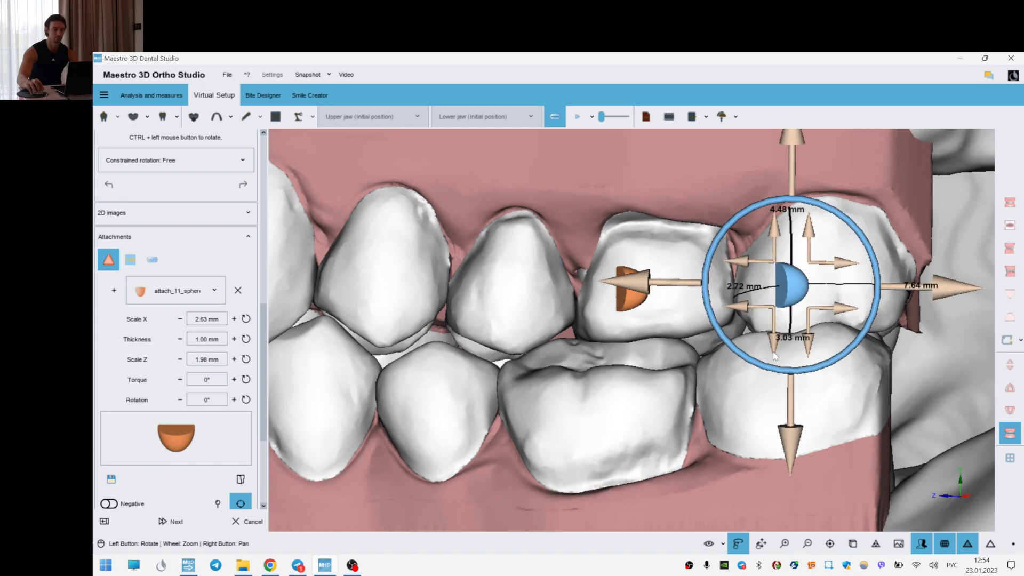
- Paste the attachment onto premolar 25 and rotate its flat side toward tooth 24
right_click(516, 306)
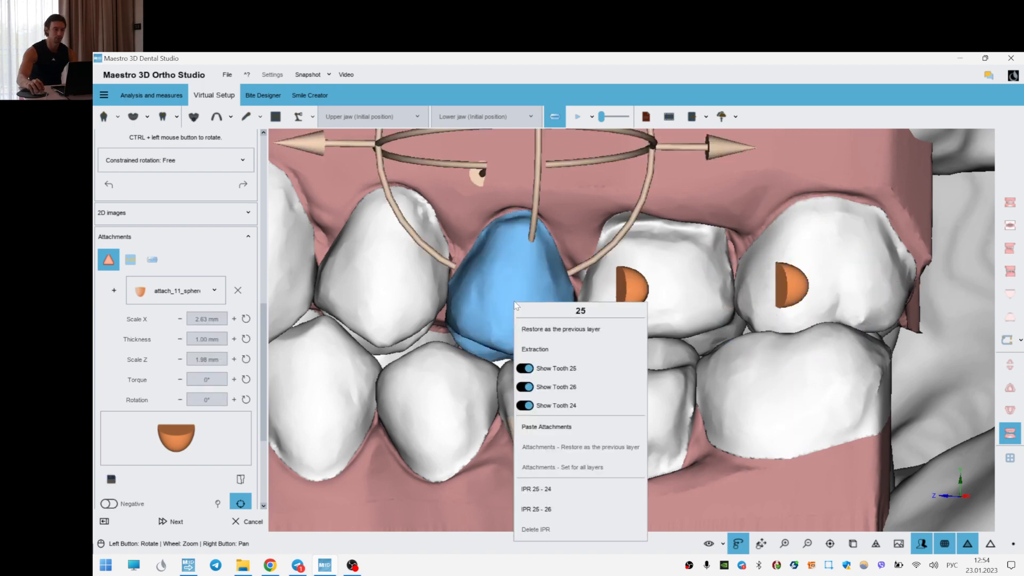
left_click(559, 430)
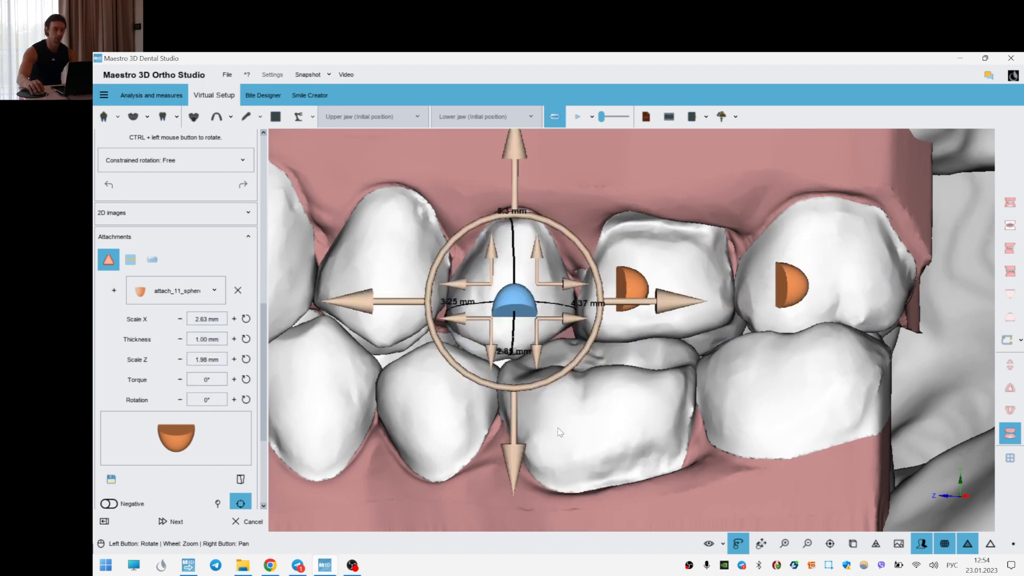
left_click_drag(596, 333, 494, 373)
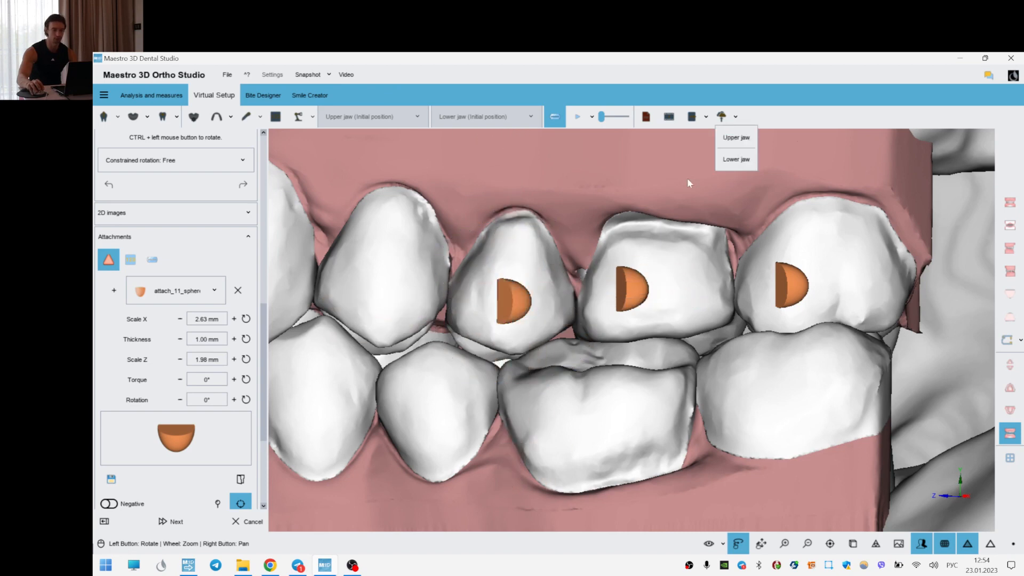
left_click(715, 172)
- Paste the attachment onto premolar 24, reposition it, and rotate its flat side toward canine 23
scroll(715, 172, "down", 4)
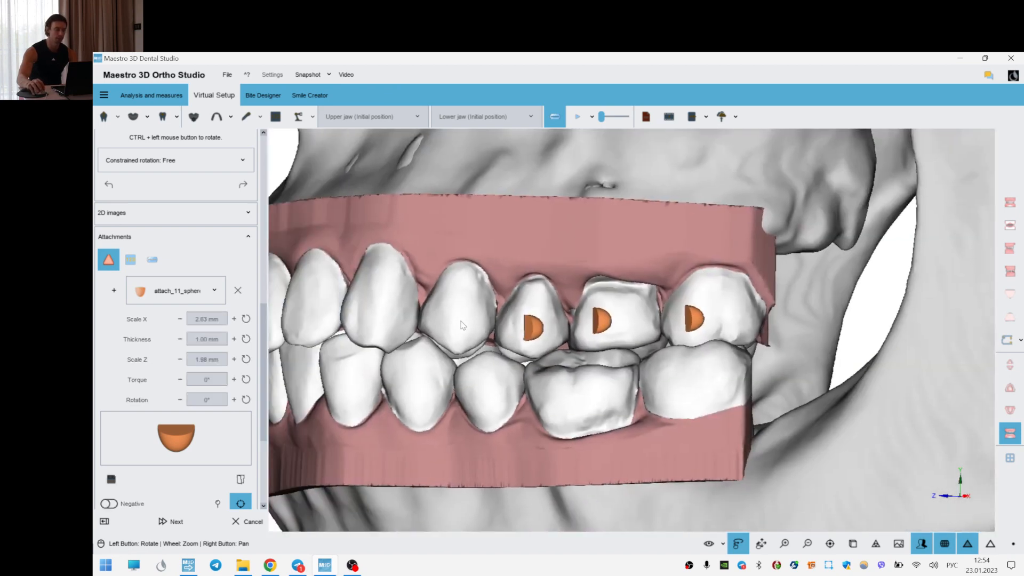
right_click(463, 325)
left_click(493, 208)
scroll(538, 415, "up", 4)
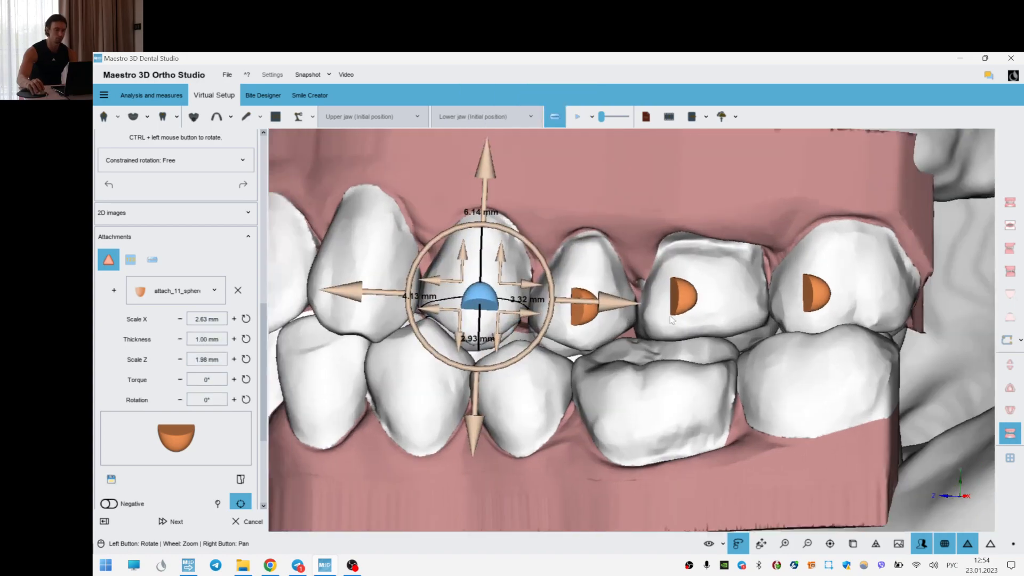
left_click_drag(538, 426, 538, 429)
left_click_drag(670, 291, 663, 290)
left_click_drag(613, 312, 526, 360)
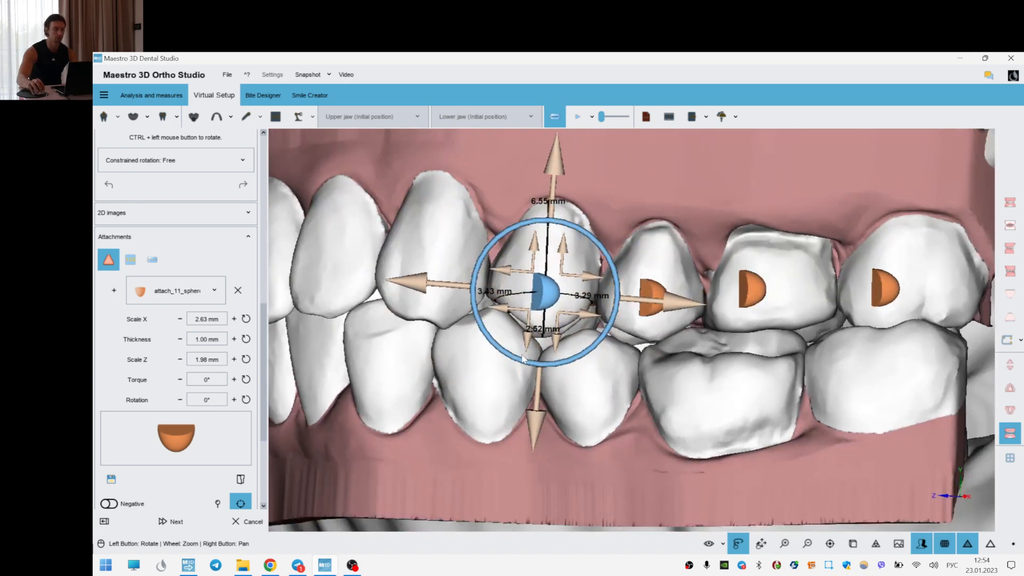
- Paste the attachment onto canine 23, adjust its height on the crown, and rotate it
right_click(442, 287)
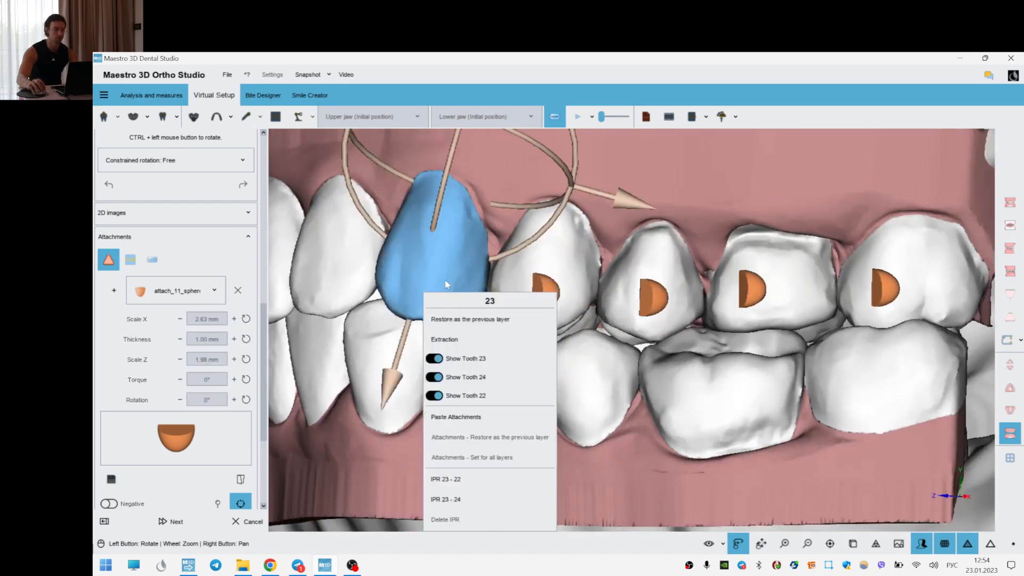
left_click(467, 419)
left_click_drag(695, 295, 722, 315)
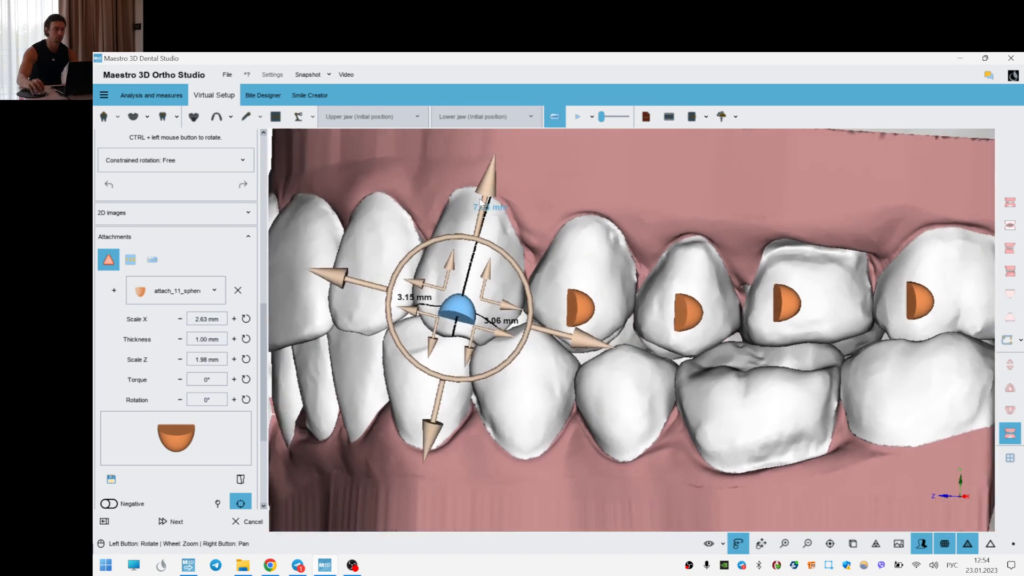
left_click_drag(492, 177, 496, 163)
left_click_drag(577, 320, 709, 347)
left_click(546, 194)
- Paste the attachment onto molar 16, reposition it, and rotate its flat side toward tooth 15
scroll(546, 194, "down", 4)
right_click_drag(507, 331, 619, 306)
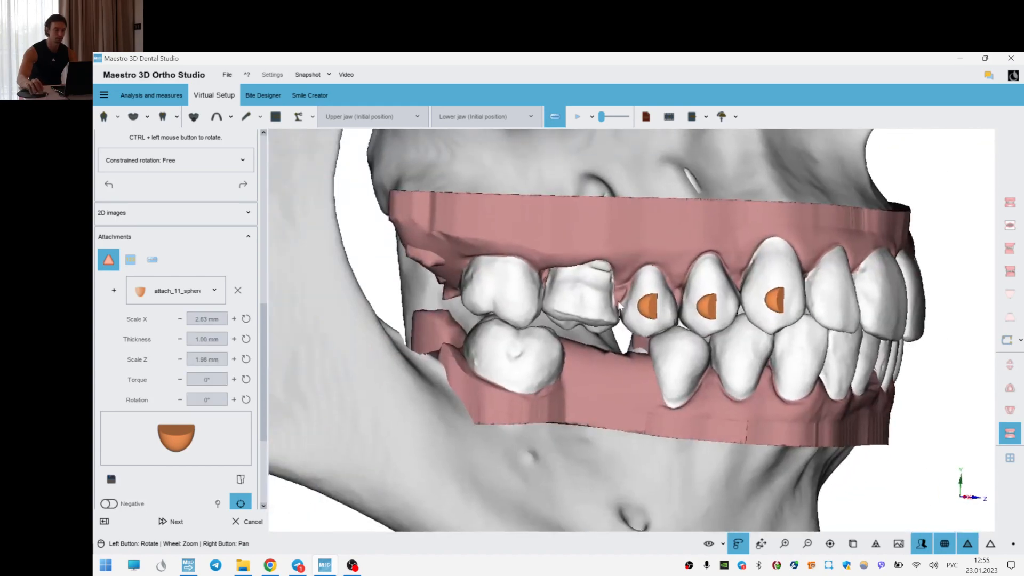
right_click(593, 303)
left_click(640, 425)
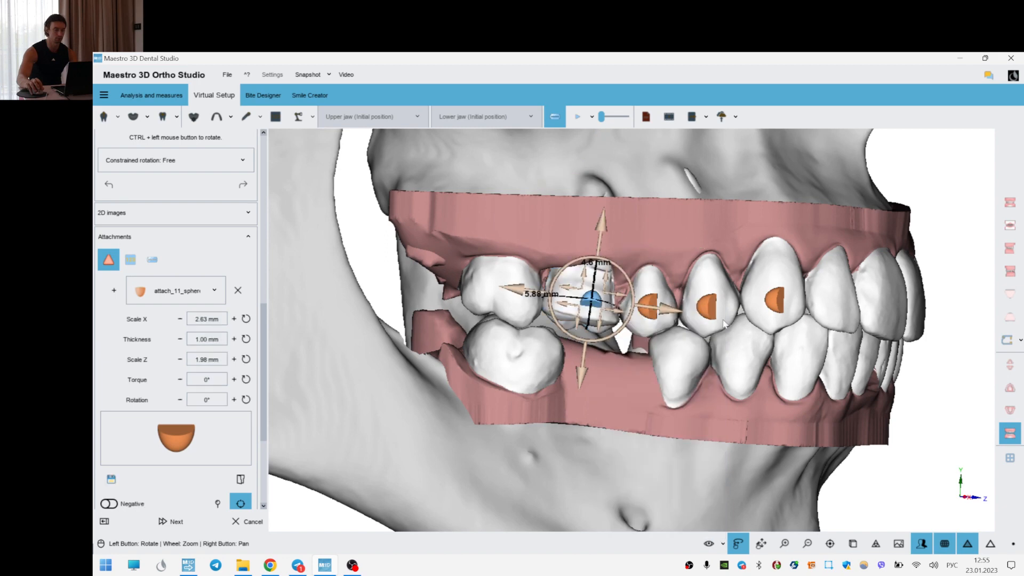
scroll(595, 348, "up", 5)
left_click_drag(452, 435, 451, 441)
left_click_drag(537, 344, 491, 259)
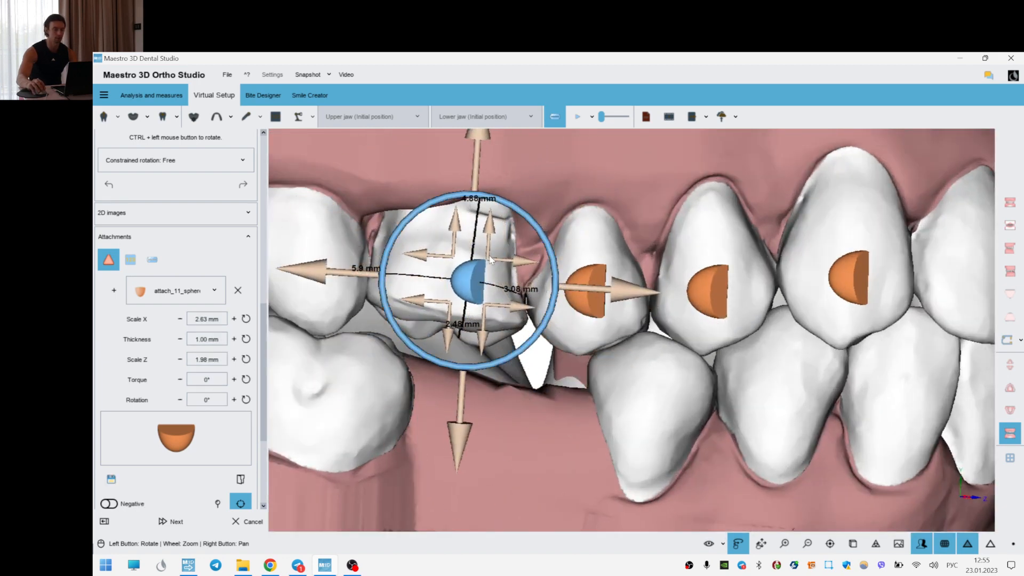
- Paste the attachment onto molar 17 and rotate its flat side toward tooth 16
scroll(739, 404, "down", 3)
left_click_drag(739, 404, 500, 287)
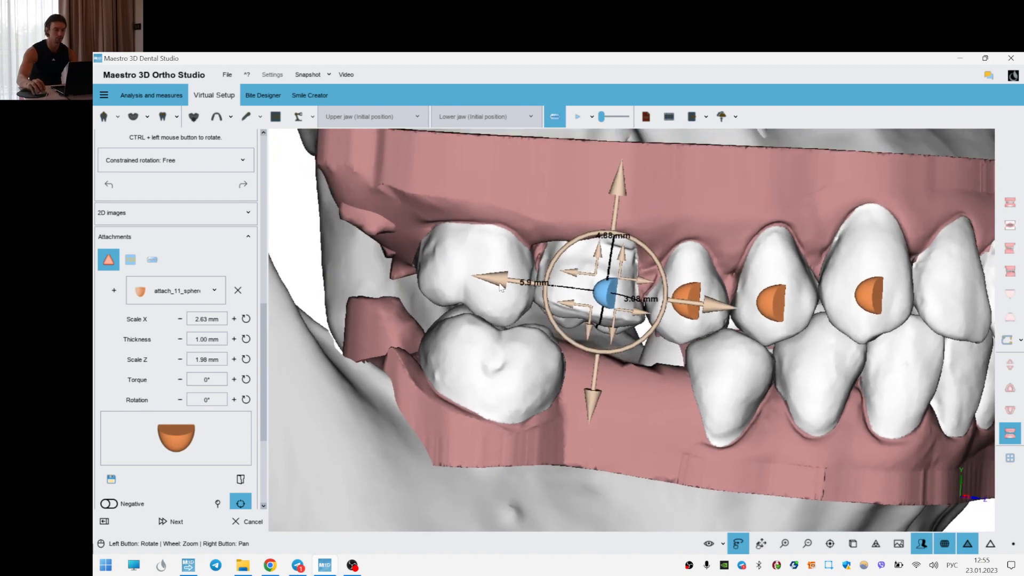
right_click(495, 282)
left_click(551, 186)
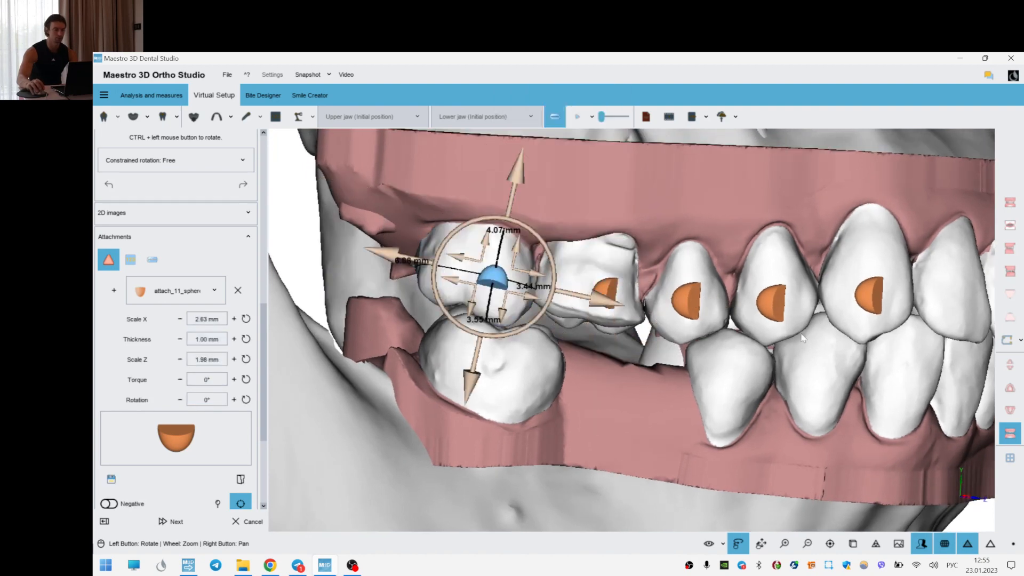
scroll(520, 242, "up", 5)
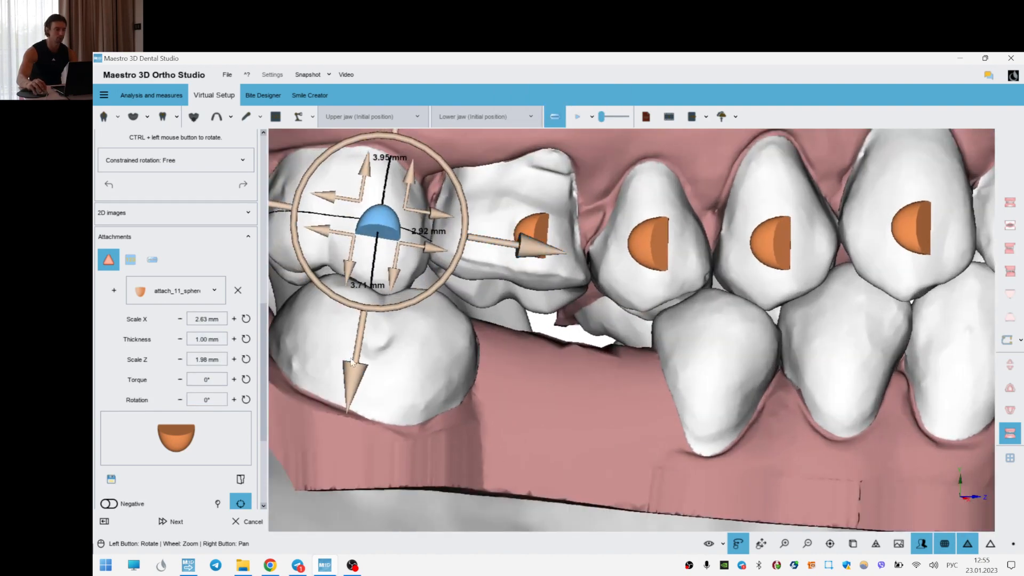
left_click_drag(437, 272, 411, 184)
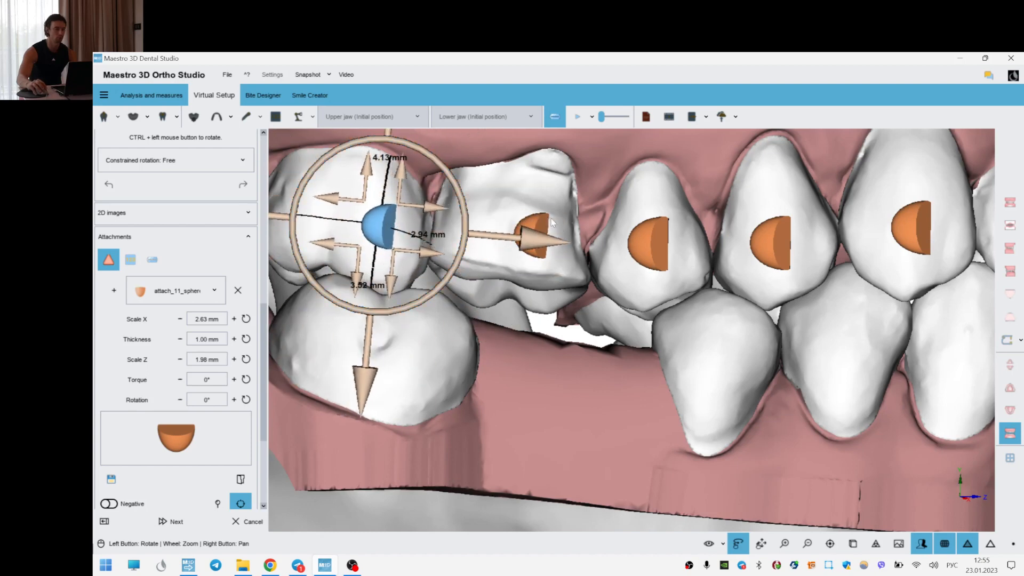
left_click(535, 224)
left_click(599, 420)
- With only the lower jaw shown, paste the attachment onto molar 47, turn its flat side forward, and set Scale X 3.64 mm and Scale Z 2.48 mm
scroll(694, 419, "down", 3)
left_click_drag(844, 406, 837, 382)
left_click_drag(757, 383, 775, 325)
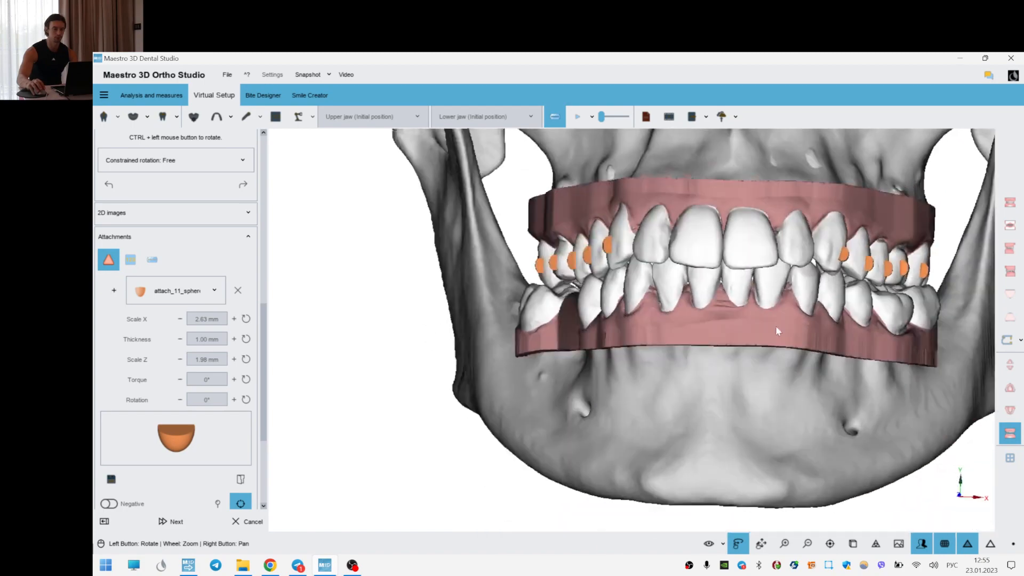
scroll(775, 322, "up", 1)
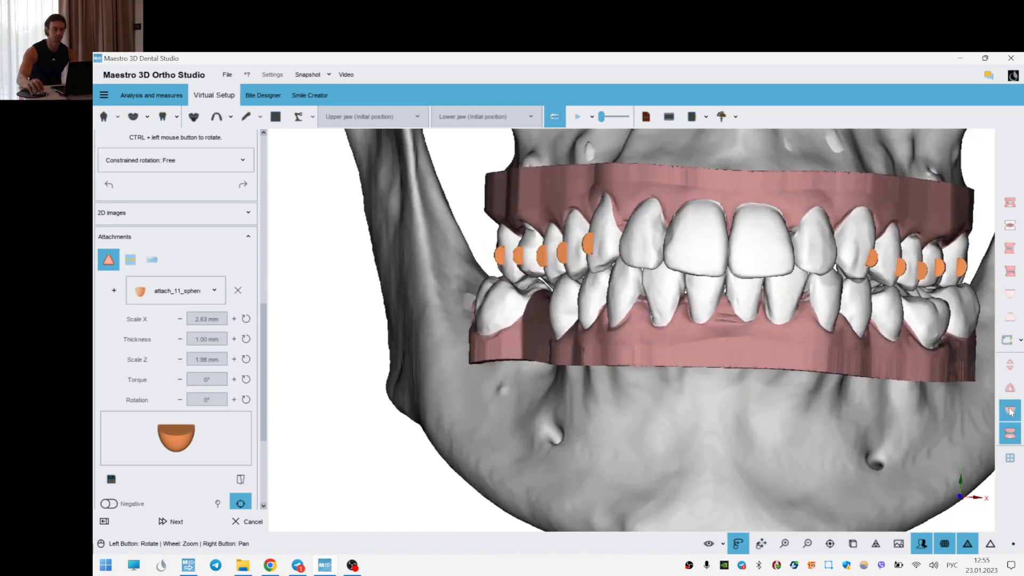
left_click_drag(643, 354, 560, 327)
right_click(560, 328)
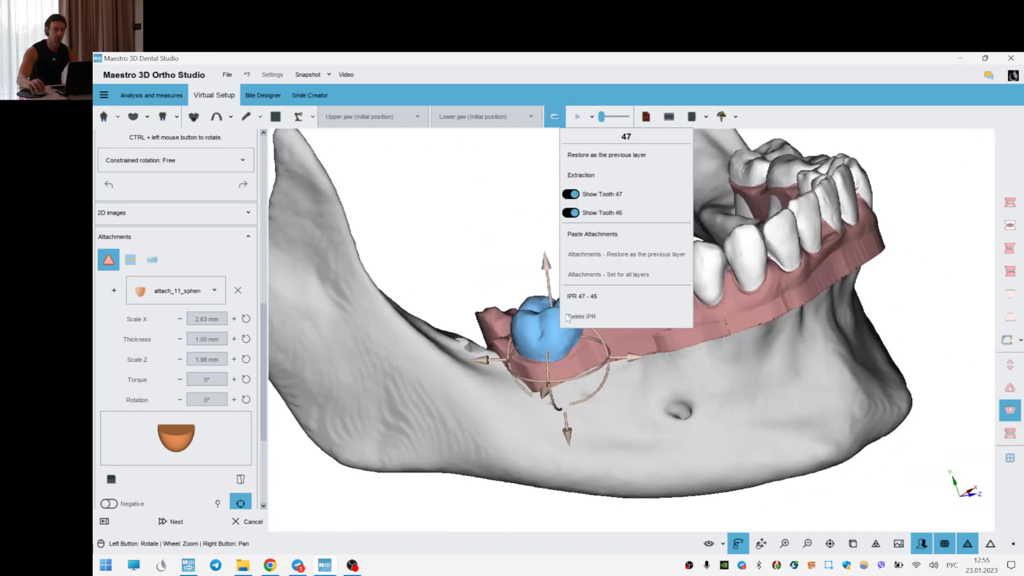
left_click(594, 233)
scroll(709, 277, "up", 6)
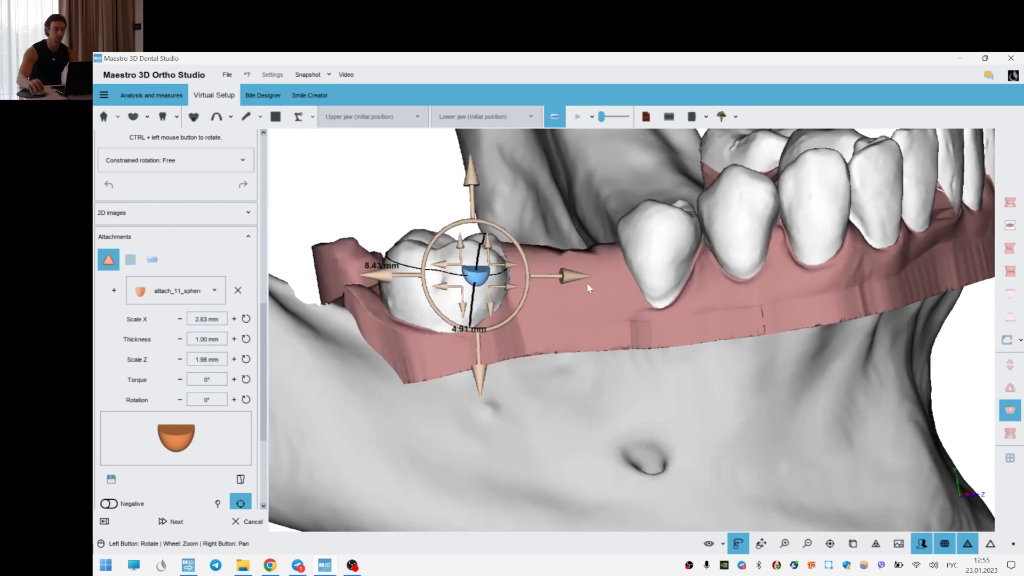
left_click_drag(567, 278, 492, 316)
left_click_drag(475, 372, 472, 384)
left_click_drag(558, 289, 436, 342)
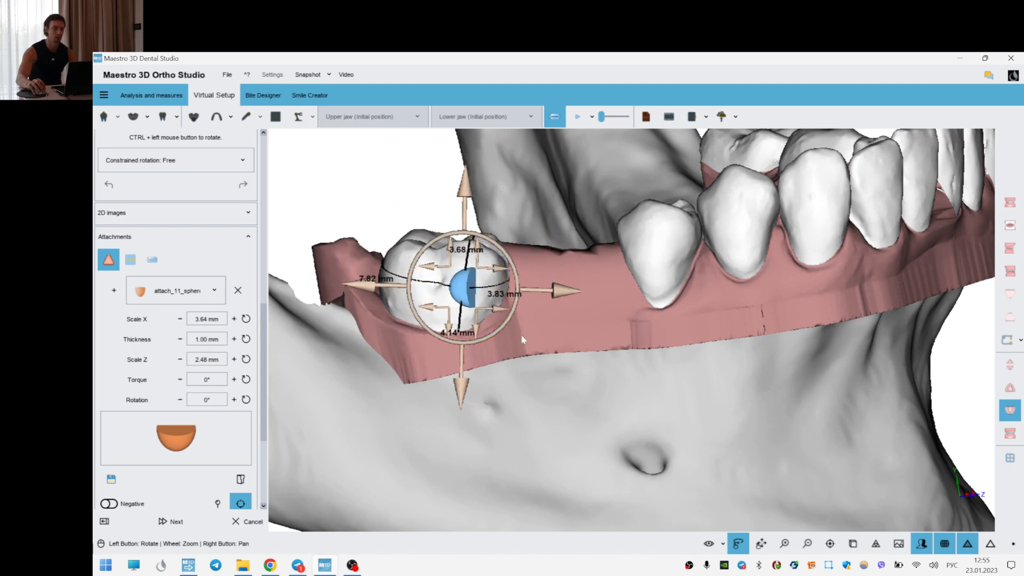
left_click(593, 345)
- Display both jaws together and adjust the position of the attachment on canine 23
left_click(1017, 436)
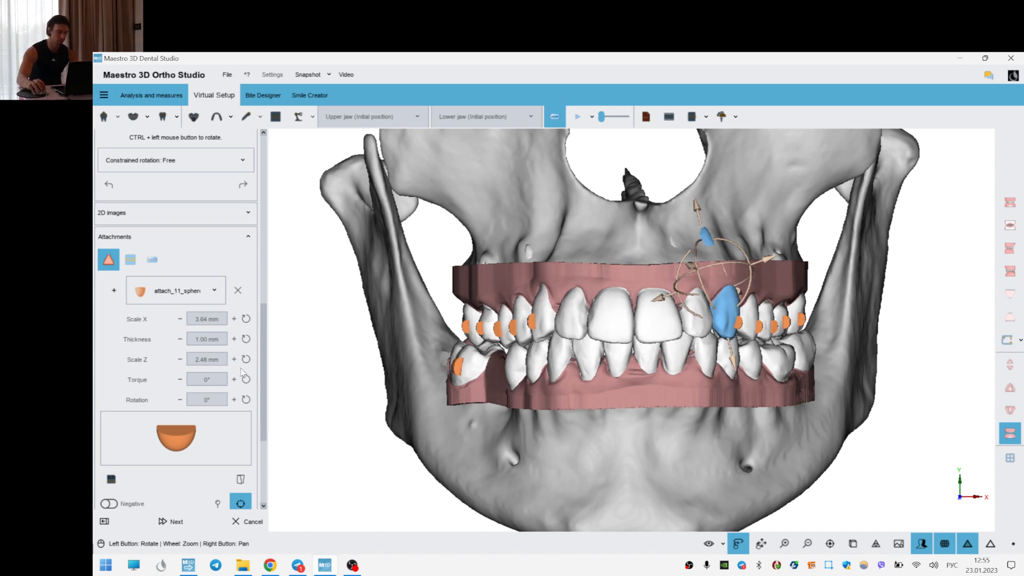
left_click_drag(267, 375, 270, 277)
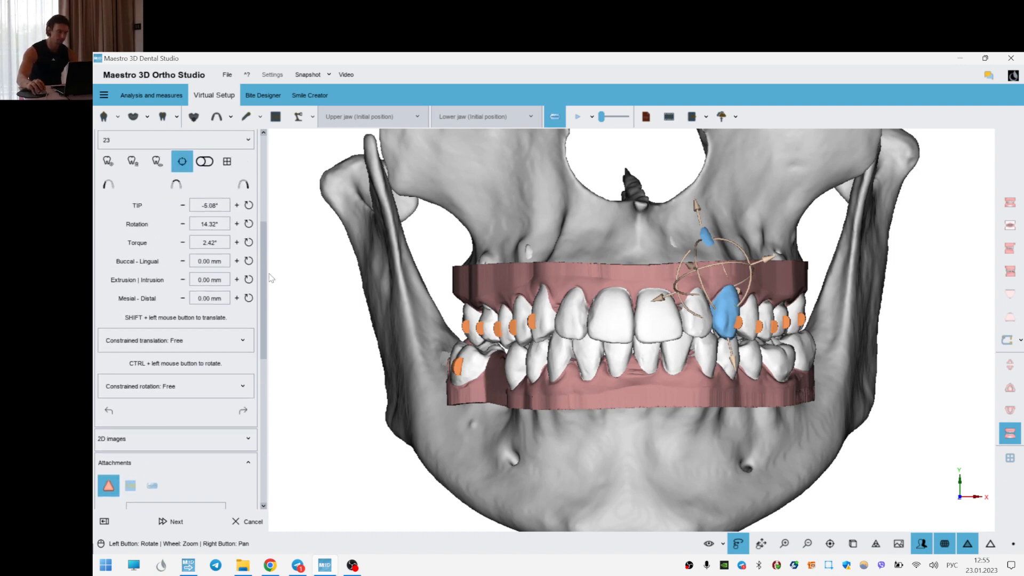
left_click(547, 315)
left_click_drag(586, 309, 653, 310)
scroll(492, 305, "up", 3)
left_click(653, 326)
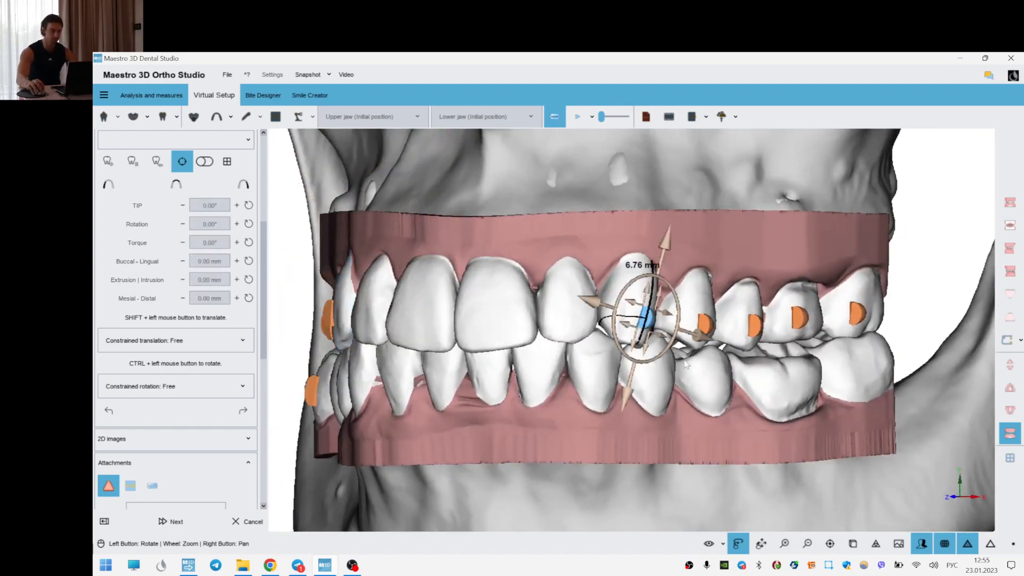
scroll(665, 350, "up", 3)
scroll(664, 349, "up", 3)
left_click_drag(624, 335, 481, 244)
- Change the attachment on canine 23 to attach_08_triangle_90_deg and resize it to Scale X 2.52 mm and Scale Z 1.74 mm
left_click_drag(265, 335, 265, 410)
left_click(202, 287)
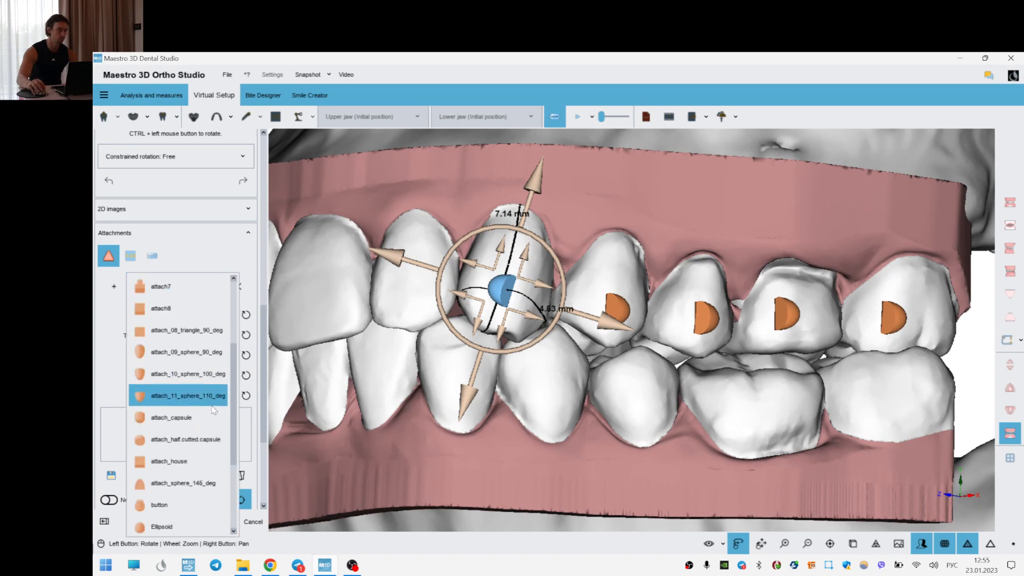
left_click(202, 330)
scroll(696, 393, "up", 4)
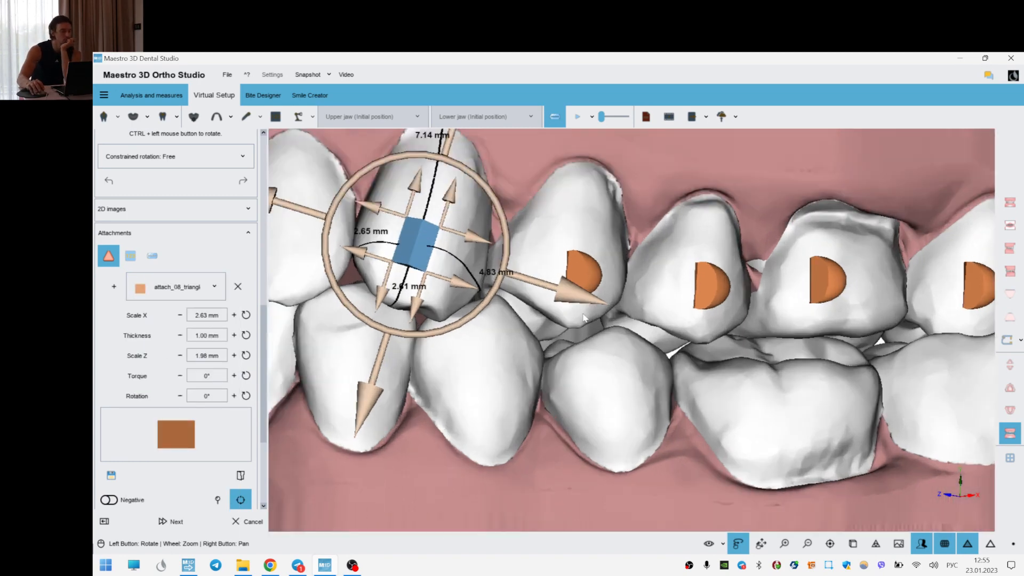
scroll(423, 363, "down", 3)
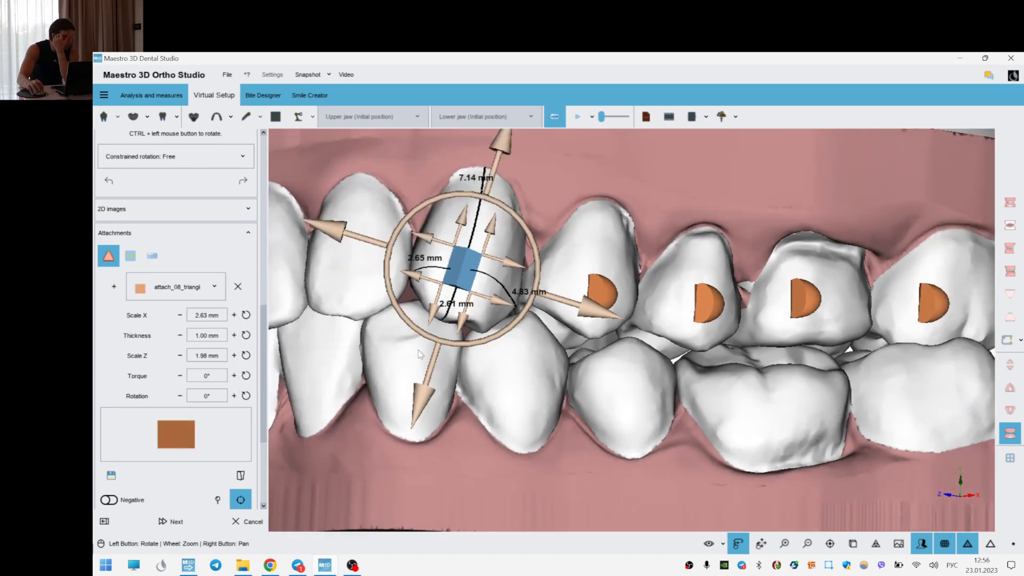
left_click_drag(557, 383, 688, 326)
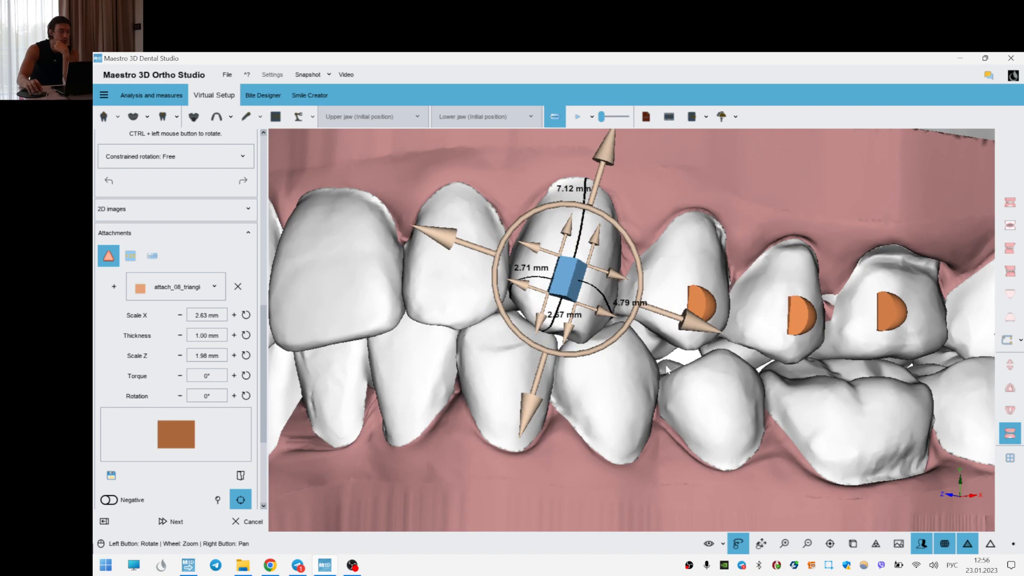
scroll(667, 369, "up", 2)
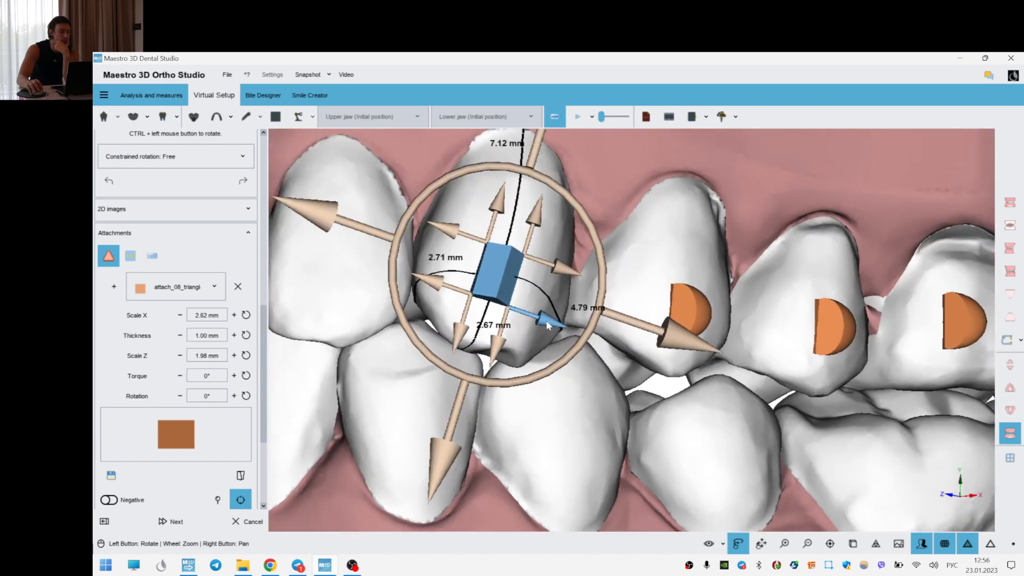
scroll(545, 368, "down", 4)
right_click(679, 175)
- Set the canine 23 attachment's Thickness to 0.80 mm and adjust its position on the crown
scroll(652, 284, "down", 3)
left_click_drag(651, 284, 445, 257)
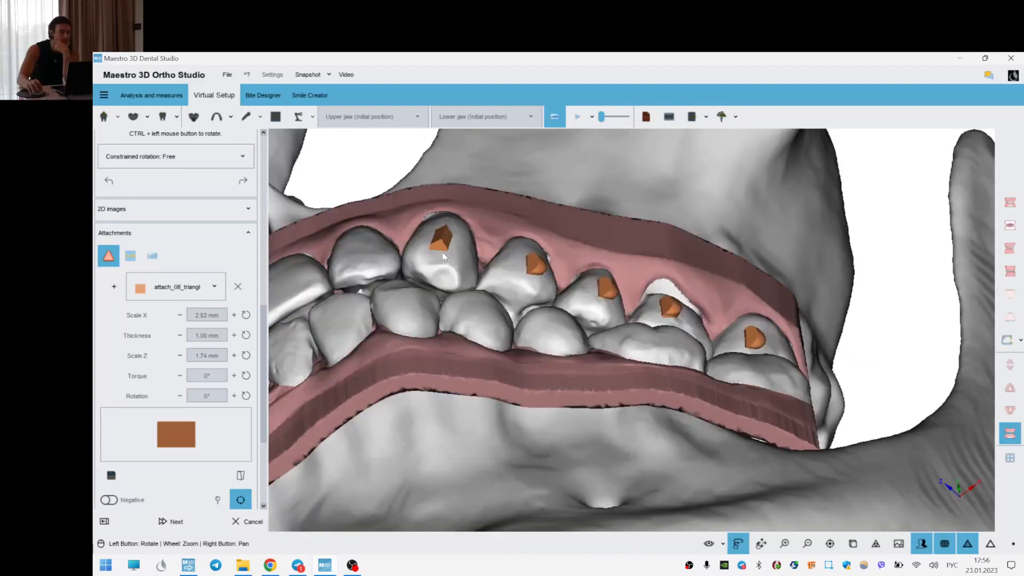
left_click(442, 245)
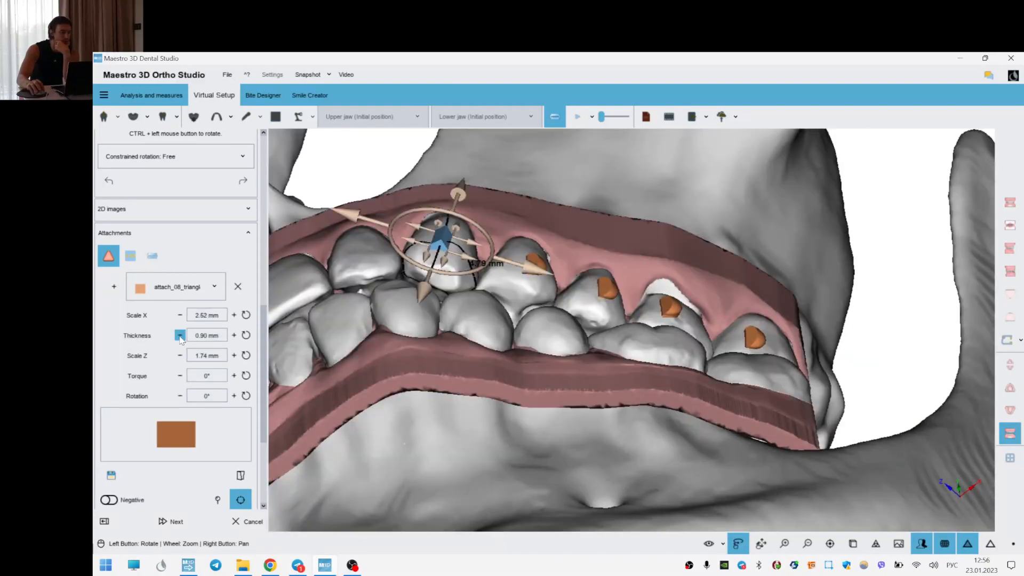
scroll(475, 277, "up", 4)
right_click_drag(480, 182, 538, 265)
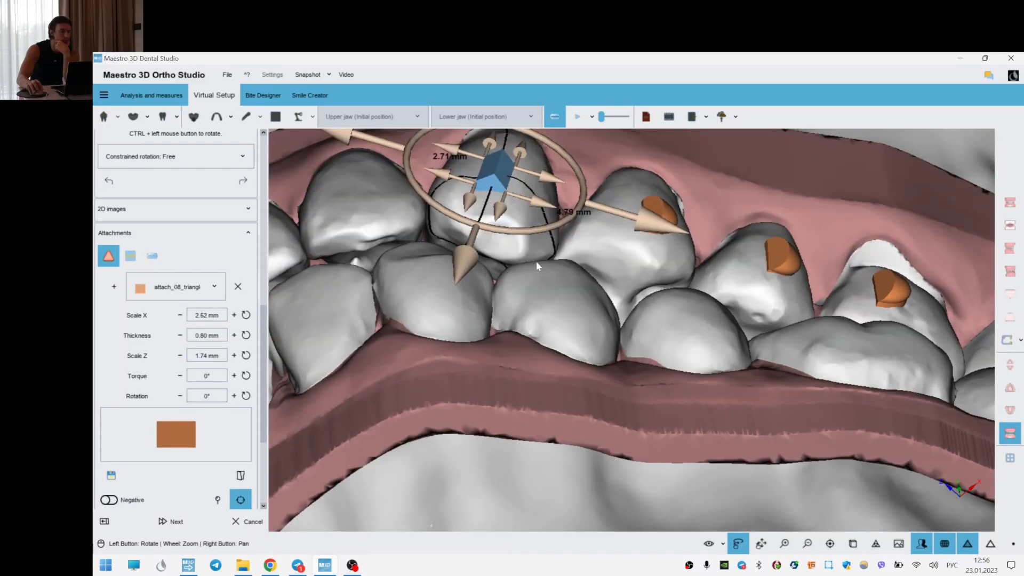
left_click_drag(674, 228, 728, 175)
left_click_drag(648, 372, 597, 332)
- Set the canine 23 attachment's Scale Z to 1.97 mm and its Torque to -5°
scroll(646, 376, "down", 5)
right_click(649, 368)
left_click(642, 397)
scroll(659, 335, "up", 4)
scroll(660, 335, "down", 3)
left_click(548, 259)
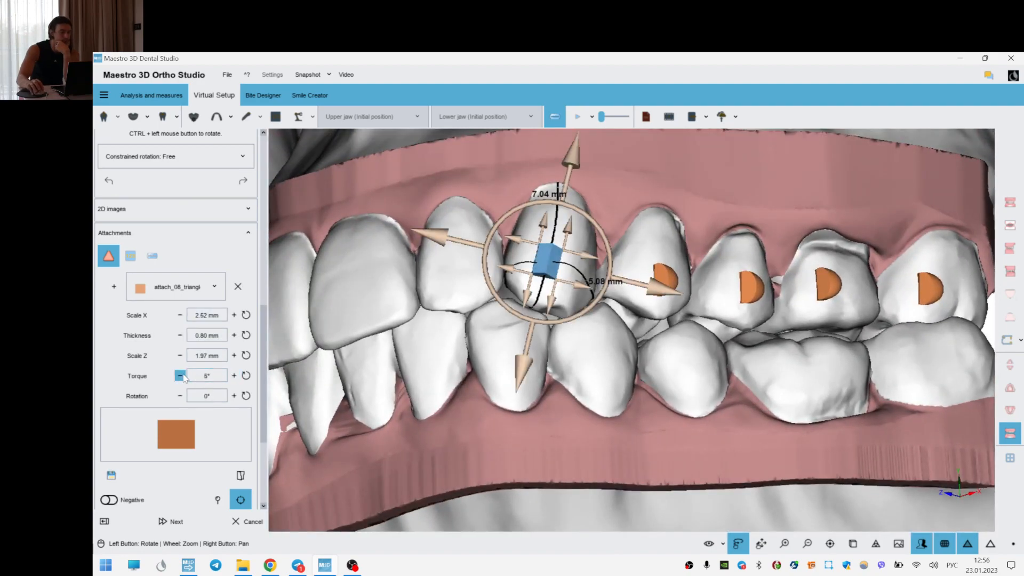
right_click(700, 207)
left_click(667, 315)
left_click_drag(711, 334, 776, 344)
right_click(730, 309)
left_click_drag(653, 325, 621, 340)
left_click_drag(538, 309, 643, 311)
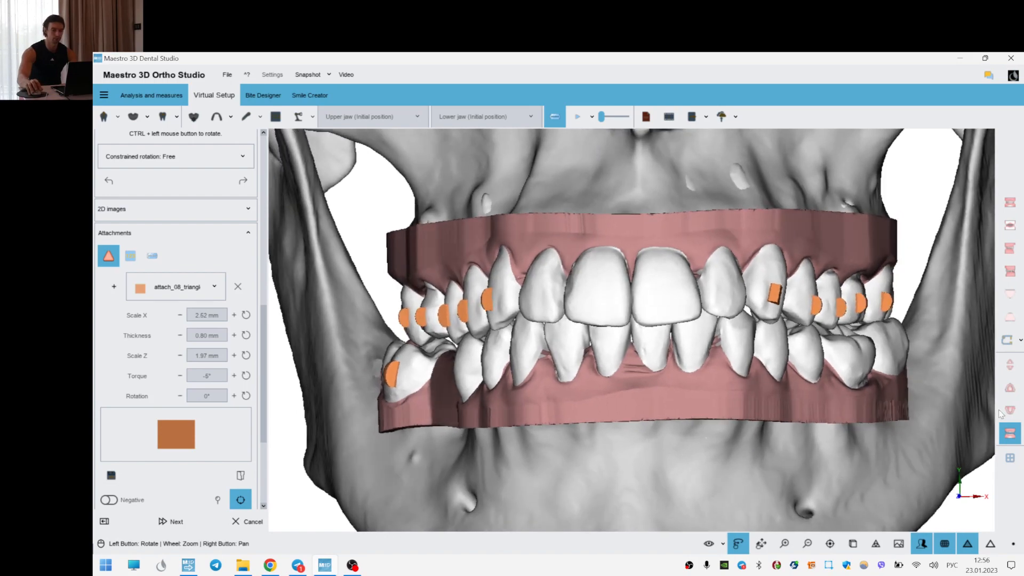
- Show only the lower jaw and place an attach_09_sphere_90_deg attachment on lower second premolar 35
left_click(1010, 433)
left_click_drag(853, 317, 684, 321)
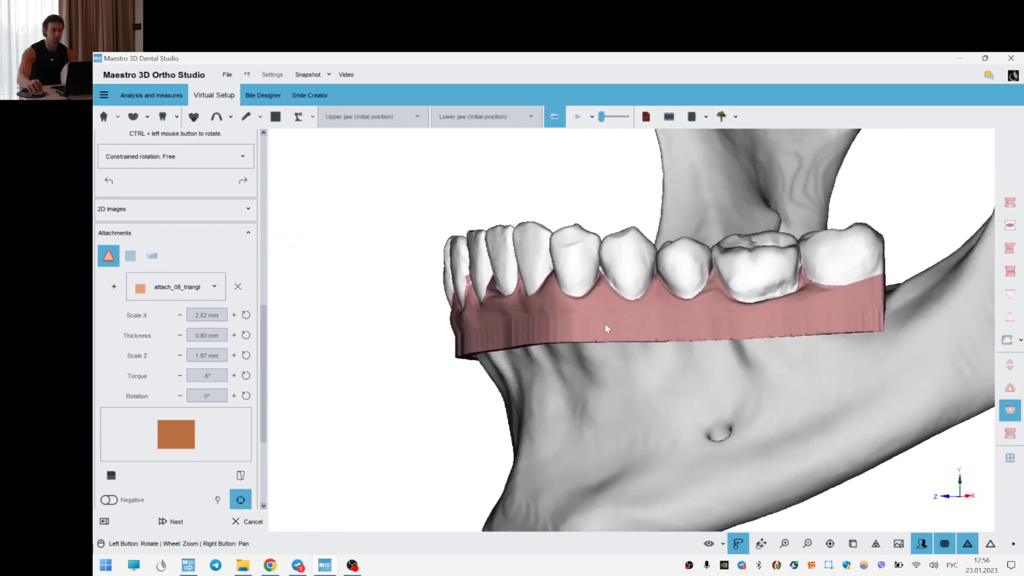
left_click(182, 293)
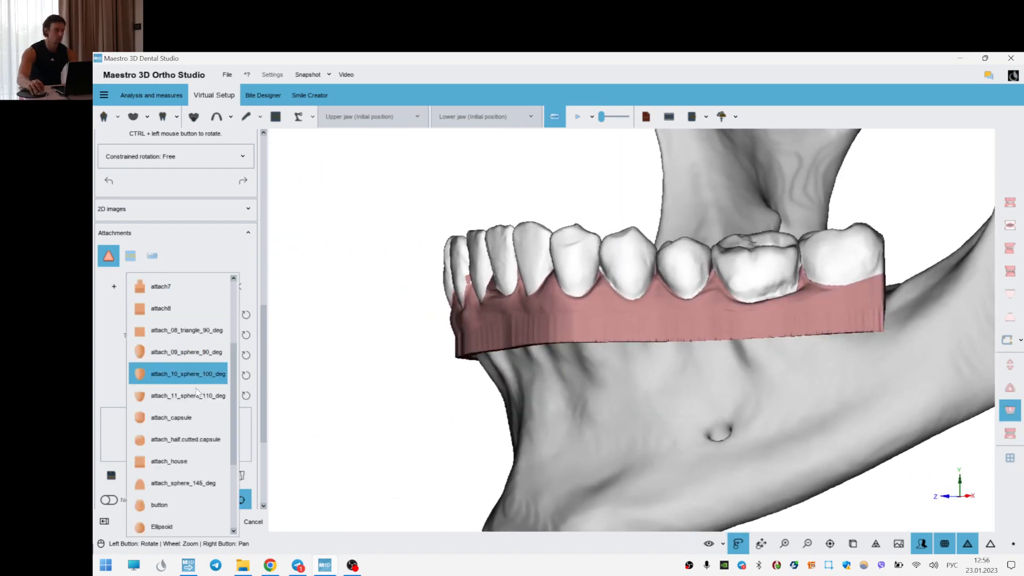
left_click(204, 353)
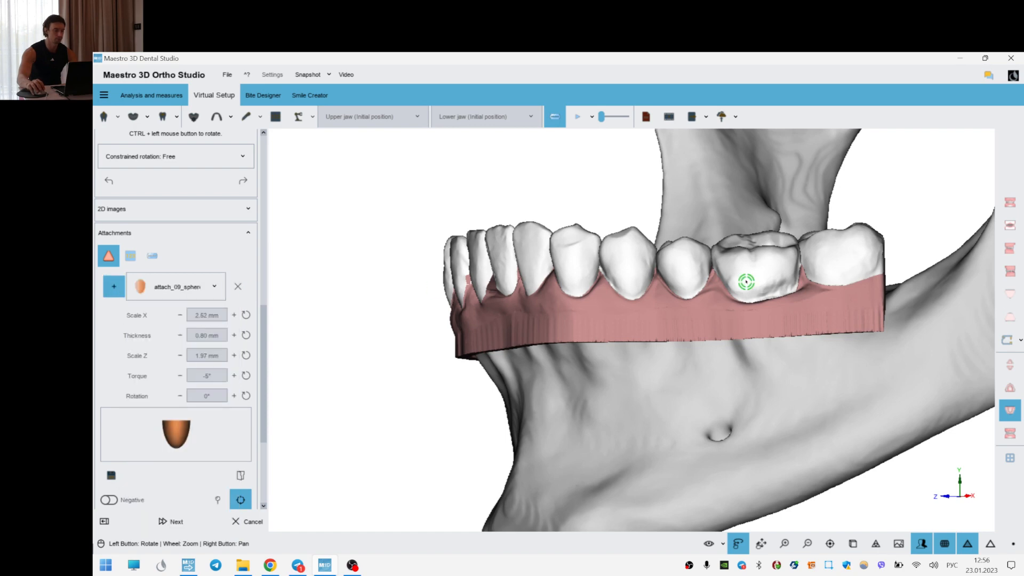
scroll(746, 282, "up", 2)
left_click(700, 236)
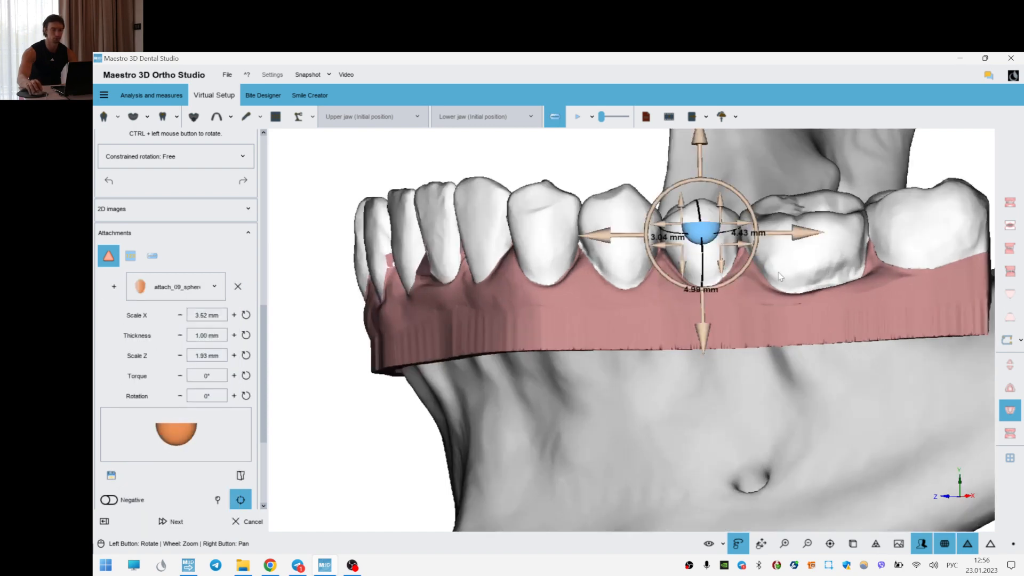
- Display both jaws and turn the attachment on tooth 35 so its flat edge faces the gumline
left_click(1016, 434)
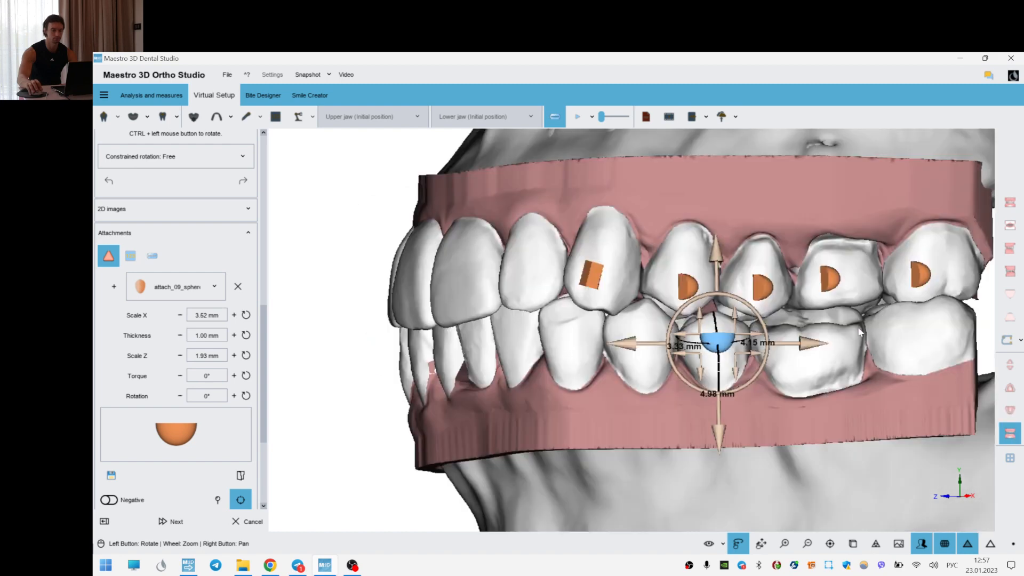
left_click(851, 360)
left_click_drag(779, 381, 605, 297)
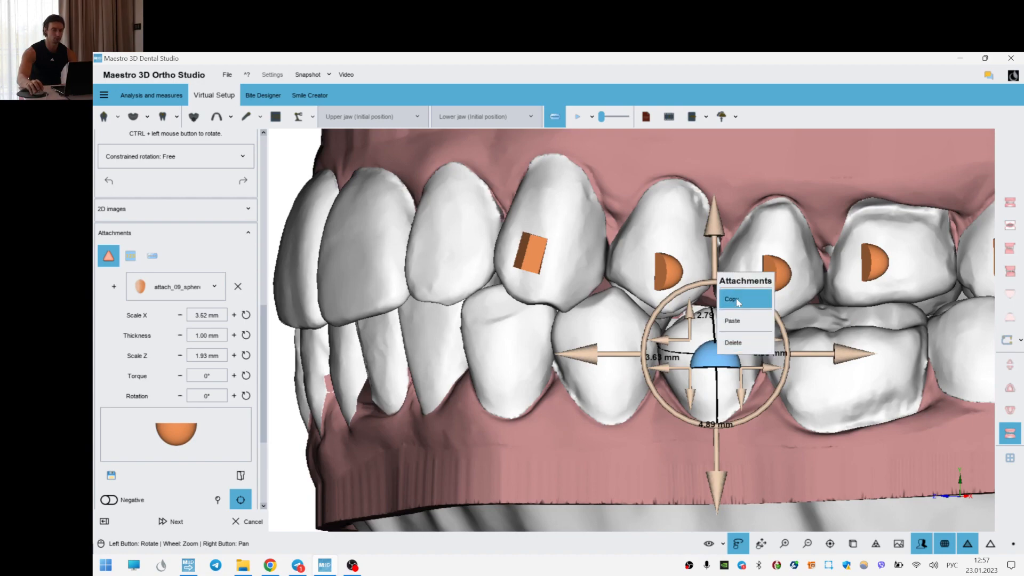
- Copy the attachment from tooth 35 onto tooth 45 and turn its flat edge toward the gumline
left_click(737, 302)
left_click(706, 165)
scroll(694, 171, "down", 3)
left_click_drag(406, 255, 634, 281)
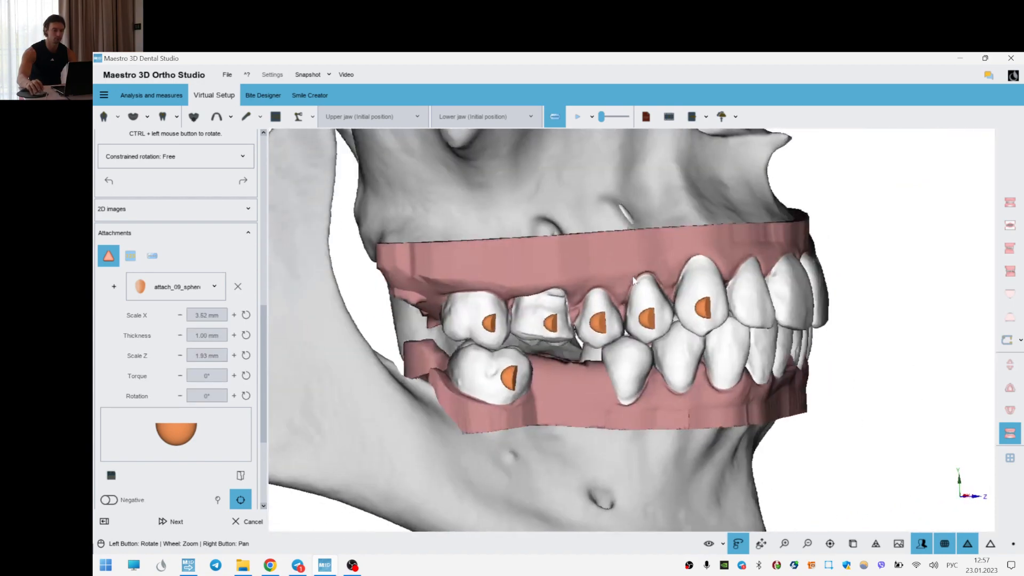
scroll(639, 379, "up", 2)
right_click(625, 381)
left_click(659, 259)
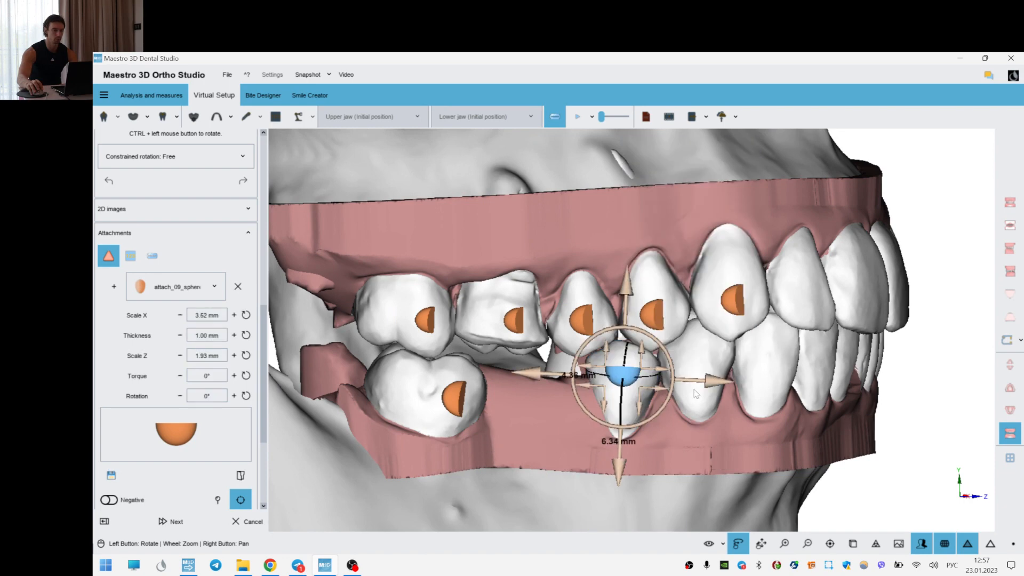
left_click_drag(662, 409, 548, 320)
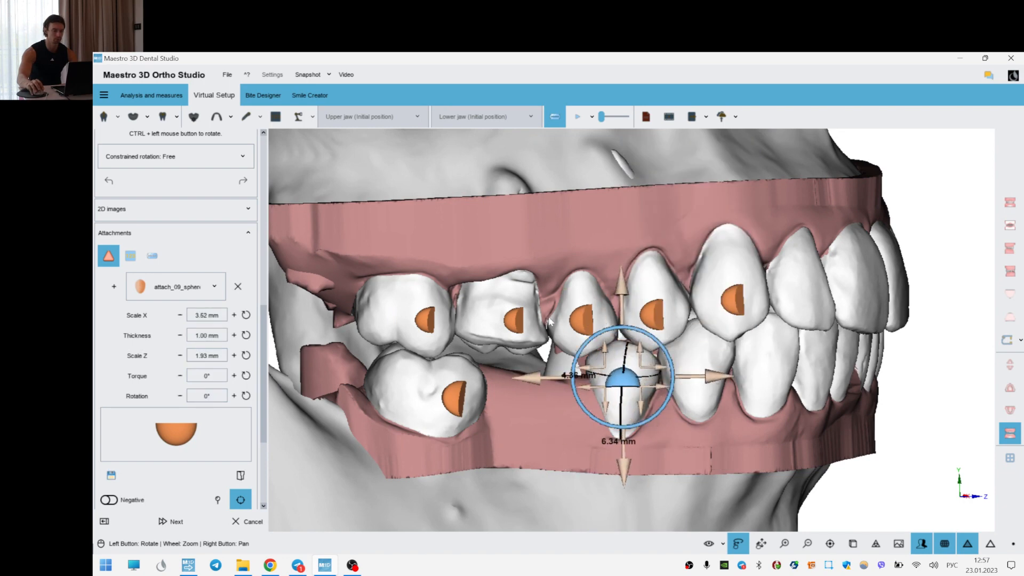
left_click(723, 478)
- Examine the bite from several sides and check the tip, rotation and torque values of lower teeth 34 and 33
left_click_drag(820, 356, 715, 396)
left_click(715, 396)
left_click_drag(775, 334, 738, 343)
left_click_drag(262, 358, 271, 276)
left_click_drag(904, 374, 761, 409)
left_click(761, 413)
left_click(804, 409)
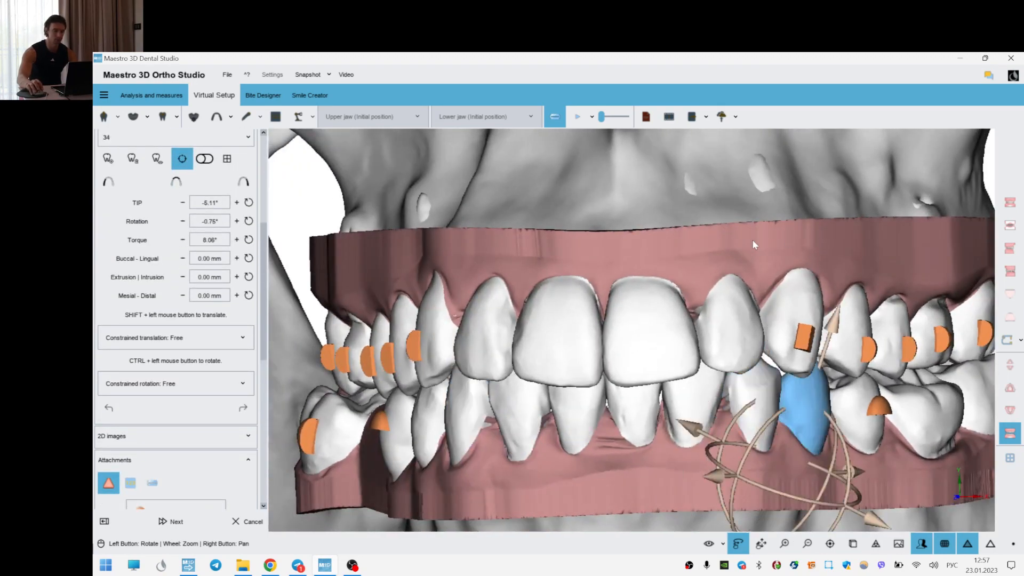
left_click(760, 381)
left_click_drag(575, 327, 764, 360)
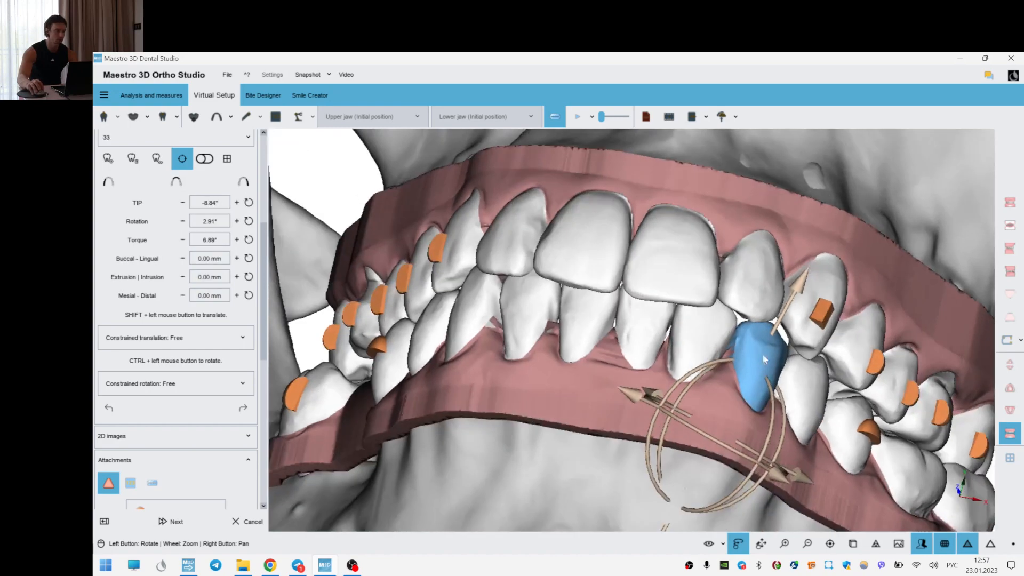
left_click_drag(849, 290, 542, 301)
left_click(832, 199)
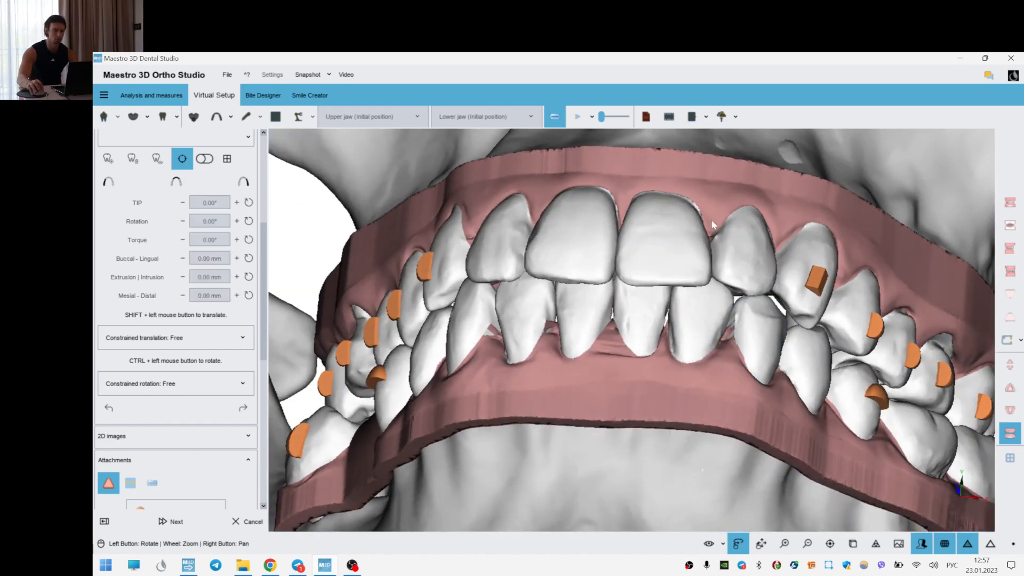
scroll(591, 367, "down", 3)
left_click_drag(590, 366, 520, 397)
left_click(545, 407)
left_click(531, 403)
left_click_drag(649, 367, 720, 368)
left_click(618, 366)
left_click(572, 375)
left_click(697, 434)
left_click_drag(695, 436, 736, 398)
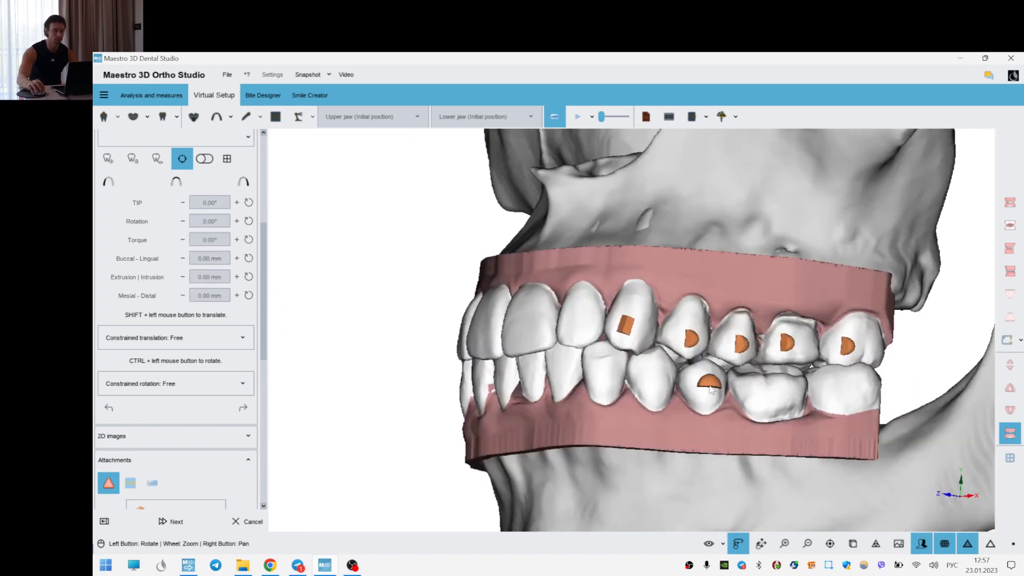
- Copy the attachment from tooth 35 onto tooth 34, turn its flat edge toward the gumline and center it on the crown
right_click(710, 386)
left_click(736, 337)
scroll(764, 336, "up", 5)
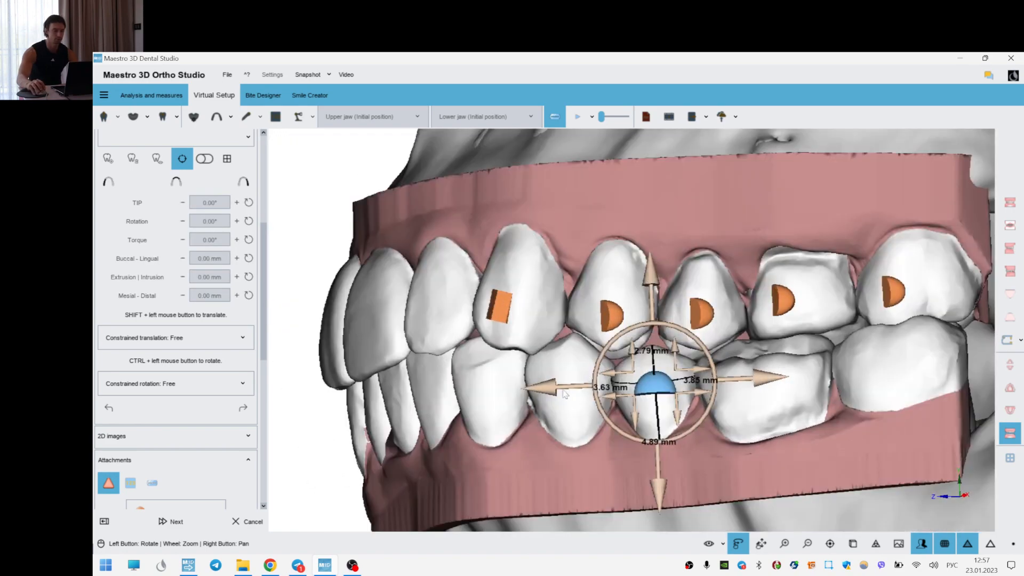
right_click(568, 387)
left_click(615, 284)
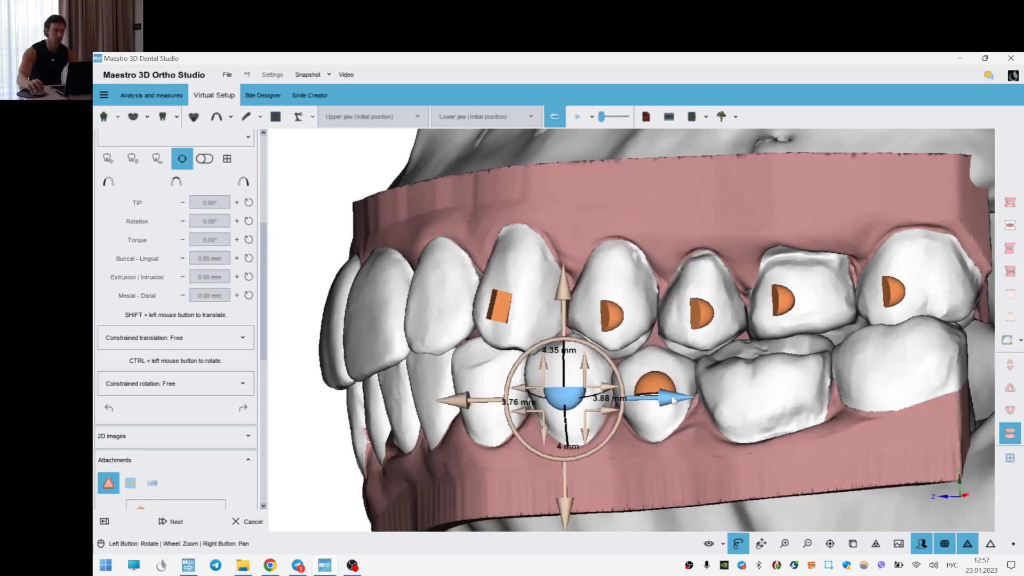
left_click_drag(673, 400, 679, 400)
left_click_drag(509, 387, 491, 341)
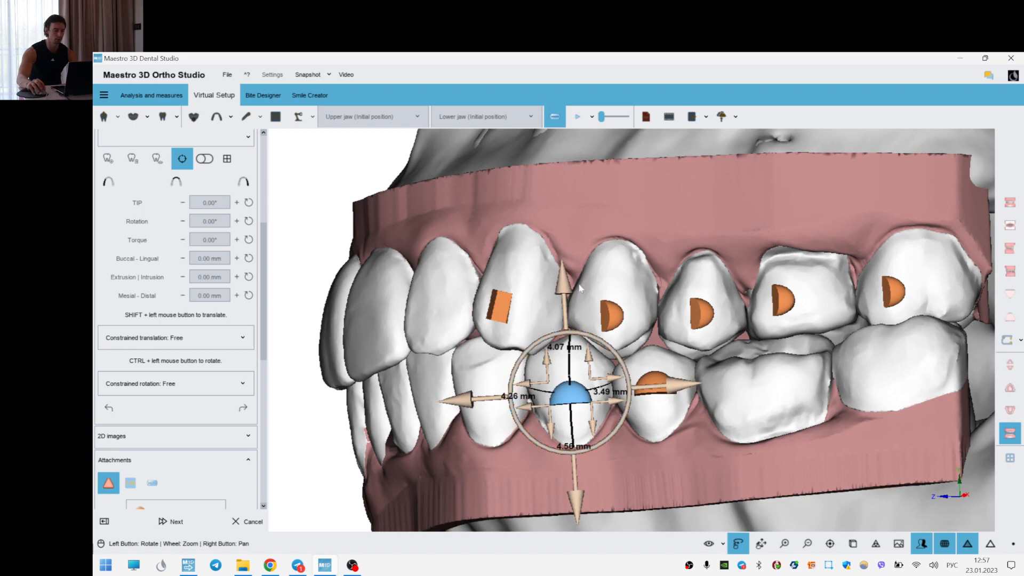
left_click_drag(567, 288, 569, 283)
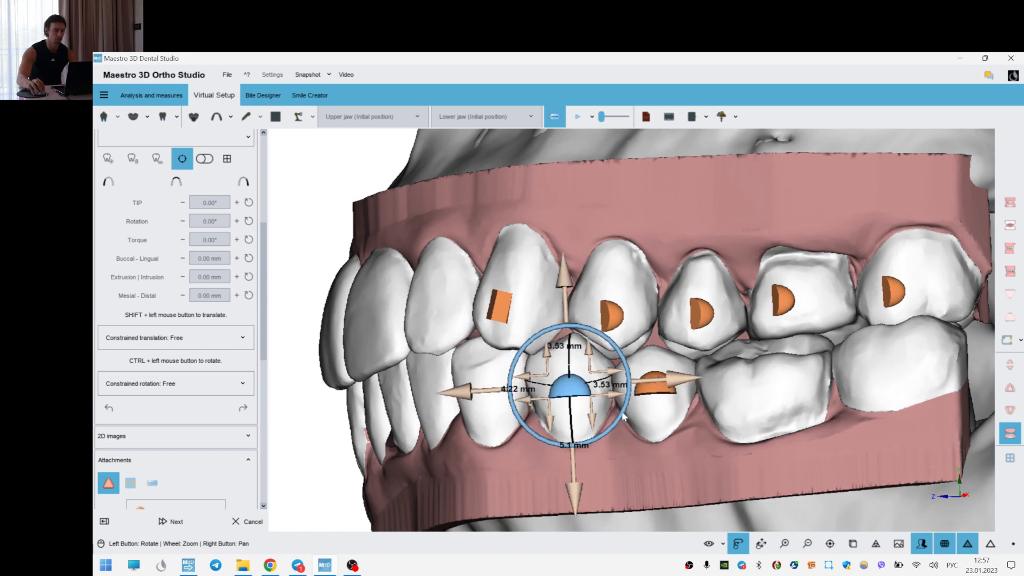
- Paste the copied attachment onto tooth 44 and turn its flat edge toward the gumline
left_click_drag(696, 420, 815, 346)
right_click(613, 433)
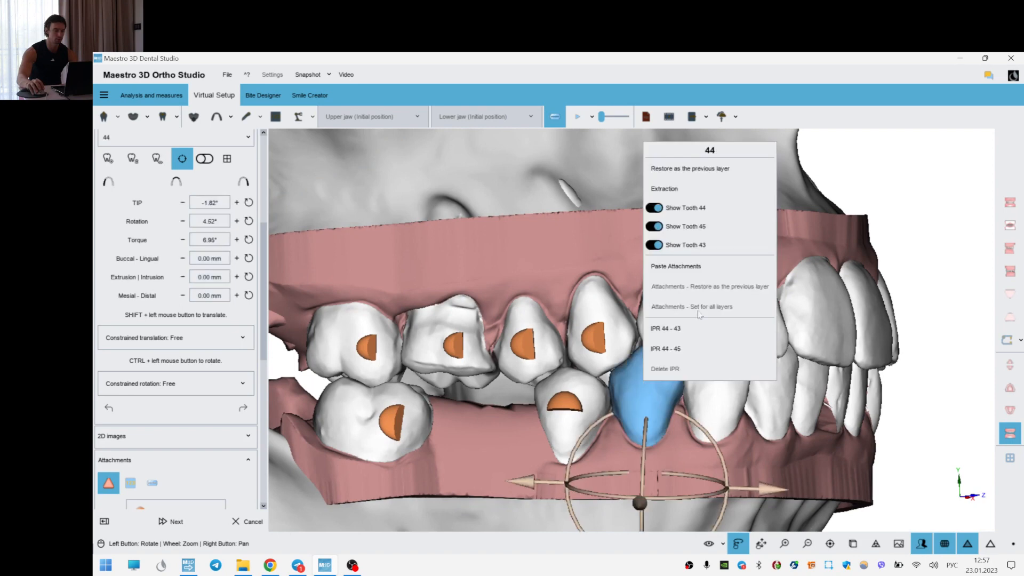
left_click(680, 261)
left_click_drag(630, 478, 630, 488)
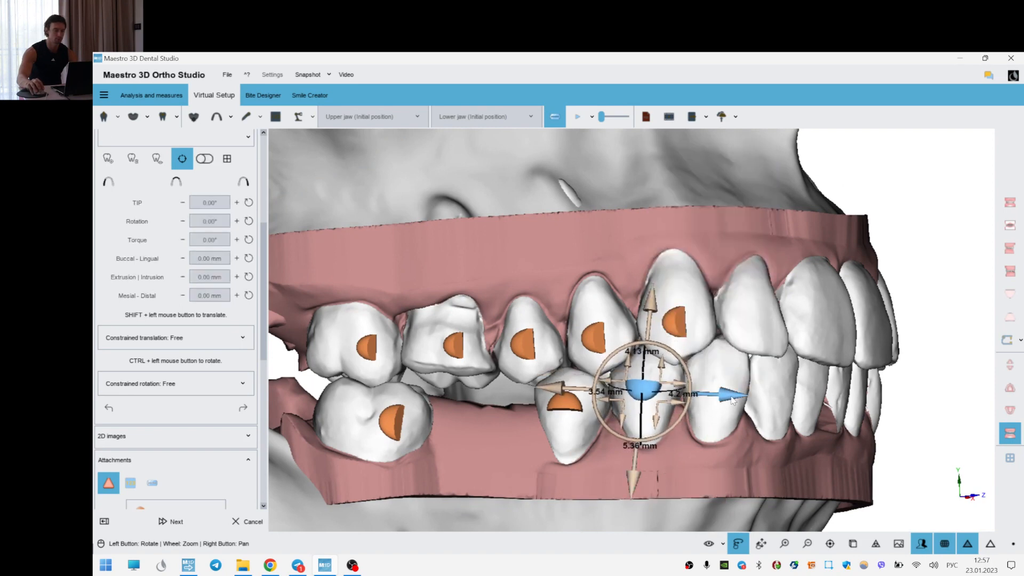
right_click(774, 469)
left_click(794, 457)
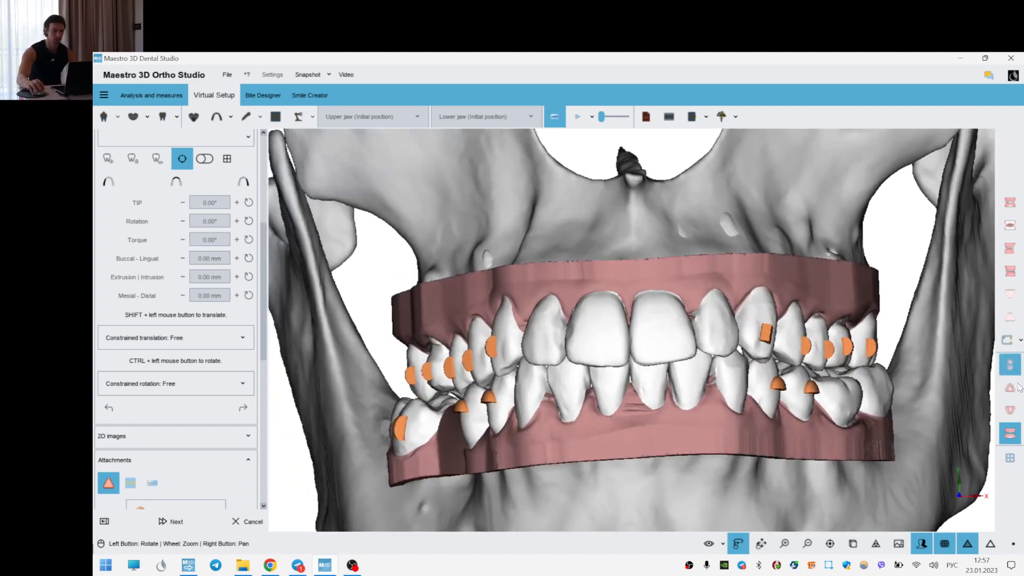
- Show only the lower jaw and try intruding incisors 32 and 31, bringing tooth 31 to -0.63 mm
left_click(1009, 409)
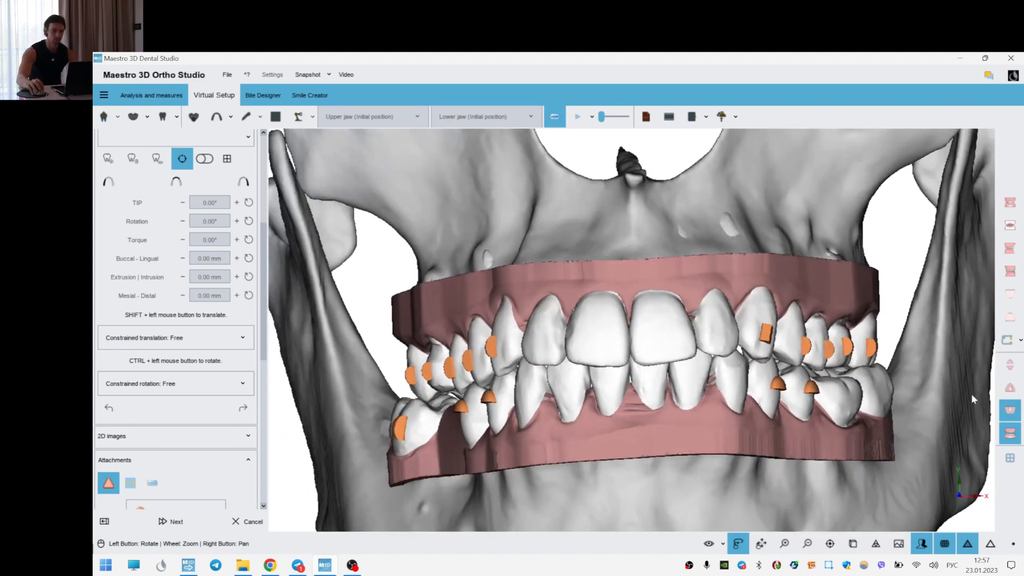
left_click(695, 325)
left_click(671, 451)
left_click(654, 316)
left_click(651, 451)
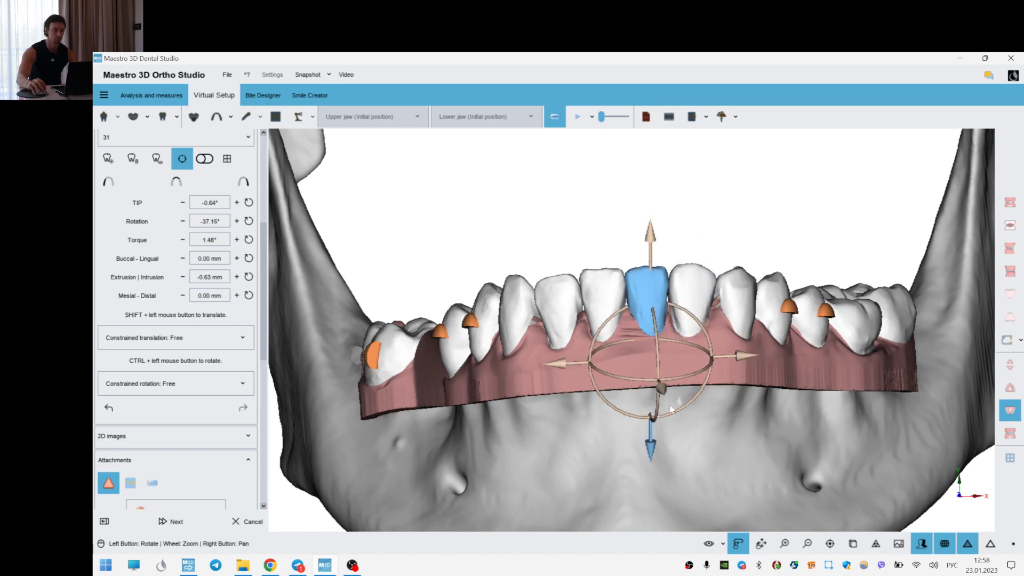
left_click(746, 232)
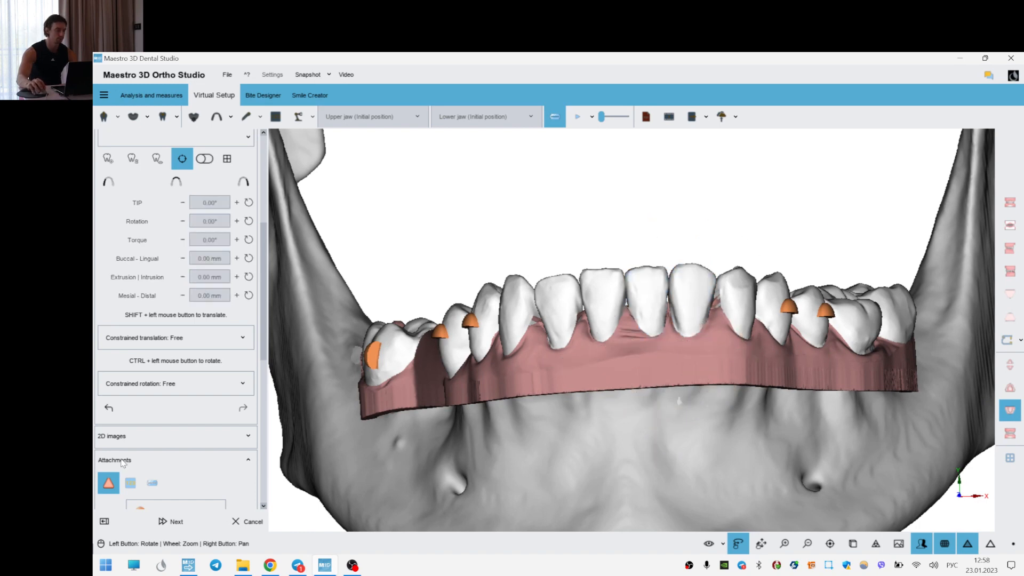
- Undo the lower incisor intrusion and inspect the lower premolar attachments
scroll(327, 397, "down", 3)
left_click_drag(327, 397, 506, 358)
scroll(577, 342, "up", 3)
scroll(577, 342, "down", 3)
left_click_drag(577, 342, 628, 369)
scroll(632, 366, "up", 3)
left_click(674, 323)
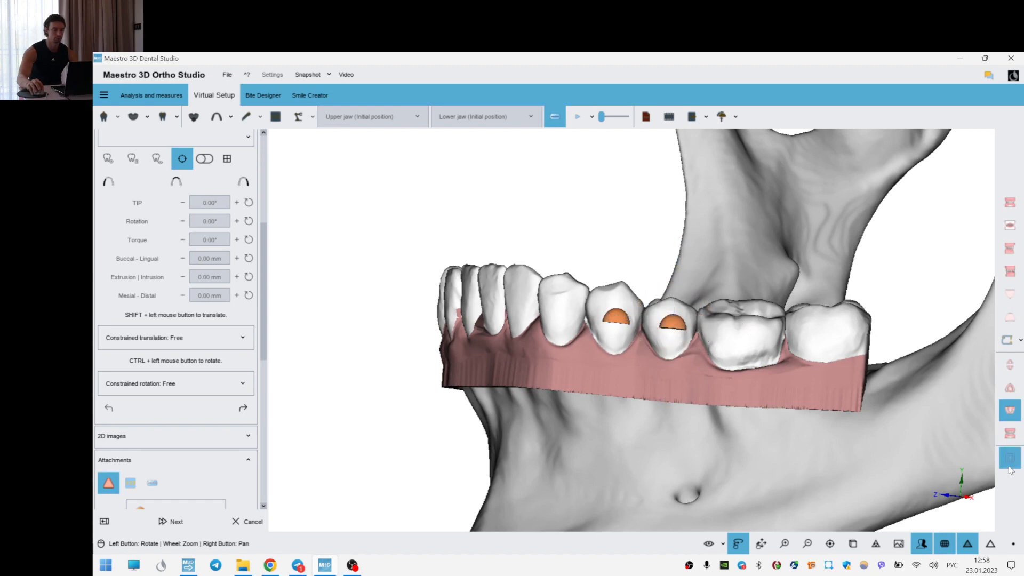
- Display both jaws and set the attachments for all layers on the lower jaw and the upper jaw
left_click(1009, 434)
right_click(905, 385)
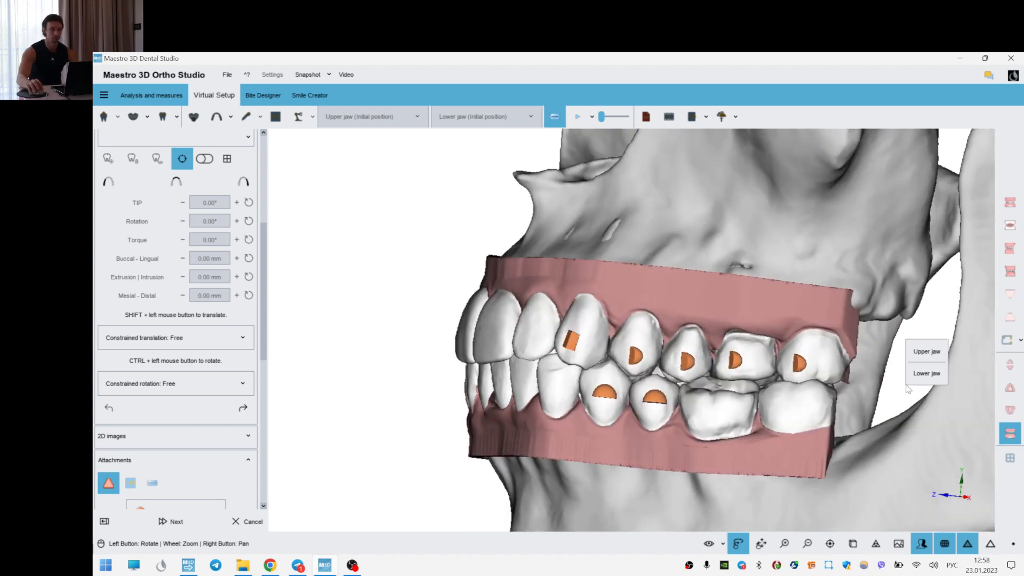
mouse_move(926, 374)
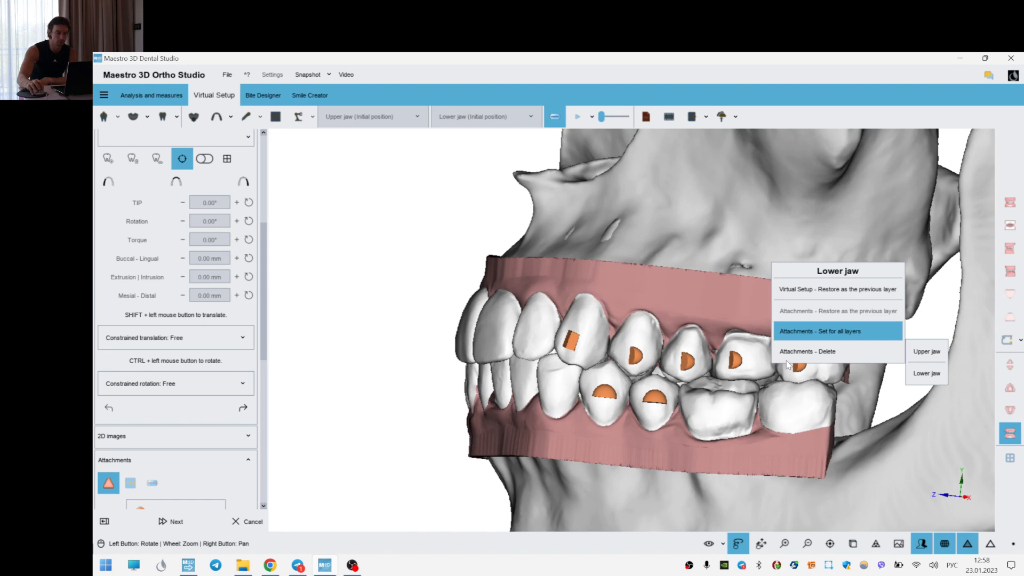
left_click(936, 378)
right_click(918, 331)
mouse_move(930, 297)
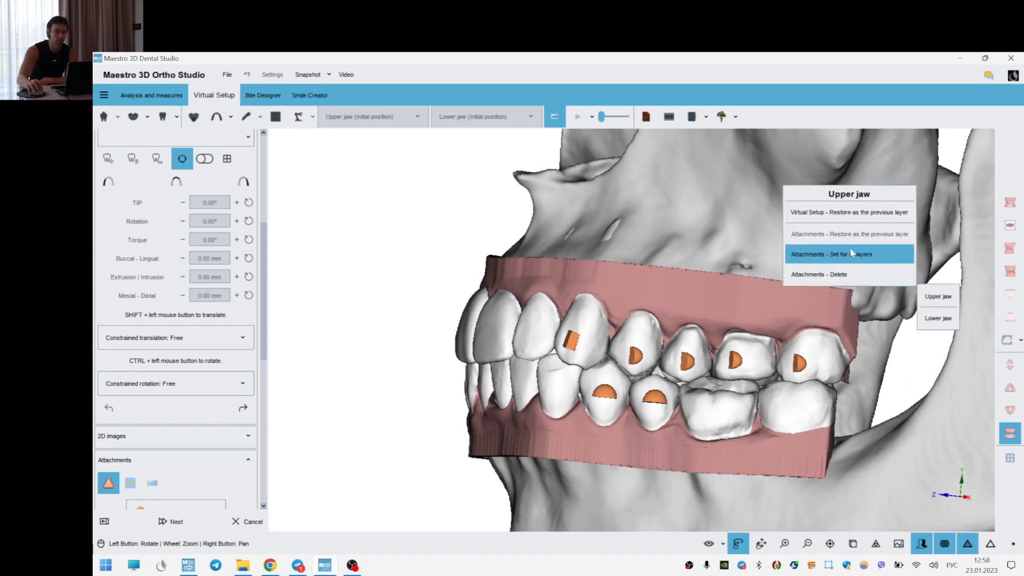
left_click(521, 400)
left_click_drag(496, 404, 651, 393)
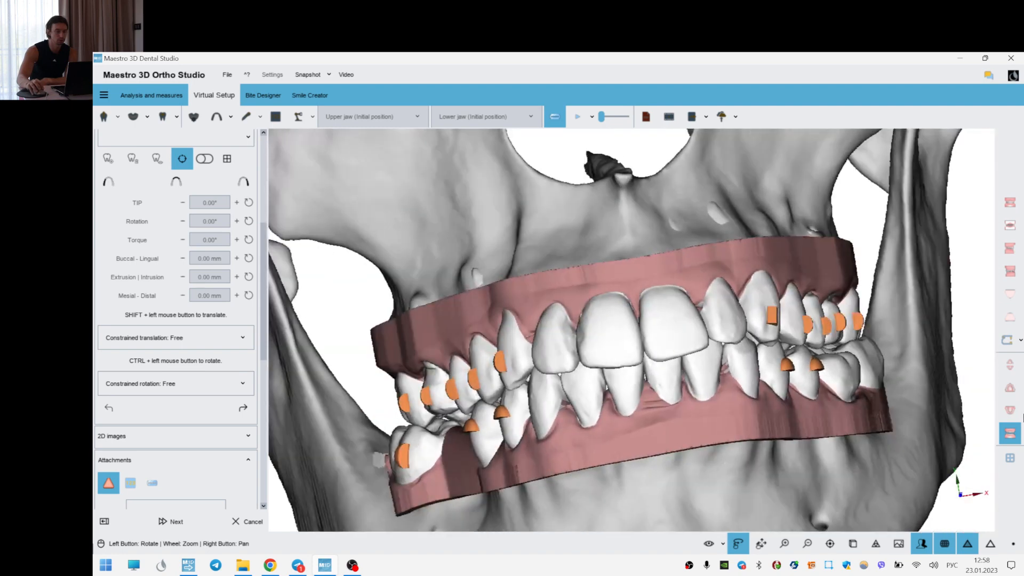
- In the lower jaw alone, place an attach1 attachment near the gumline of tooth 35, sized Scale X 2.08 mm and Scale Z 1.74 mm
left_click(1010, 433)
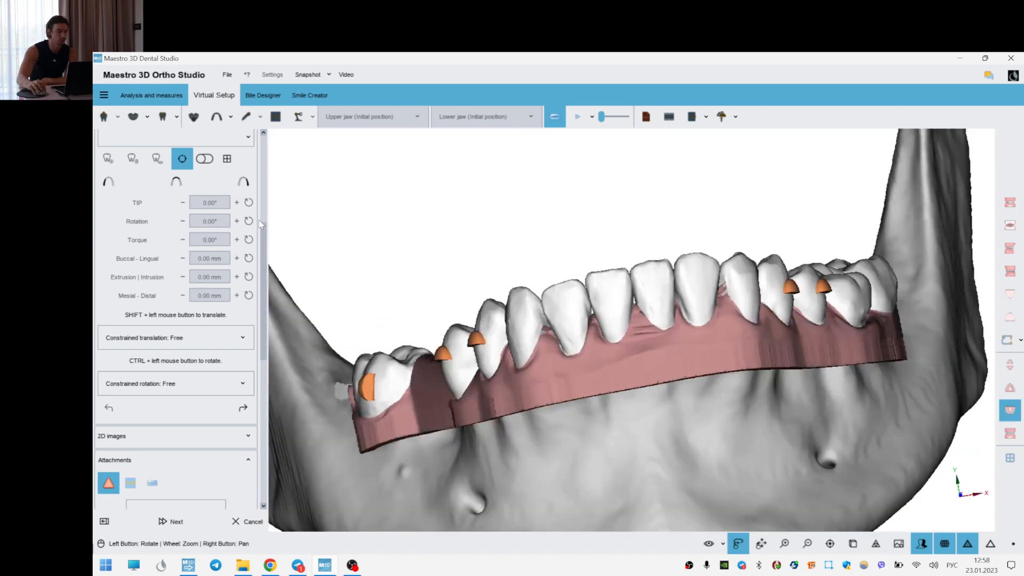
left_click_drag(263, 251, 265, 169)
left_click_drag(264, 219, 181, 373)
left_click(179, 362)
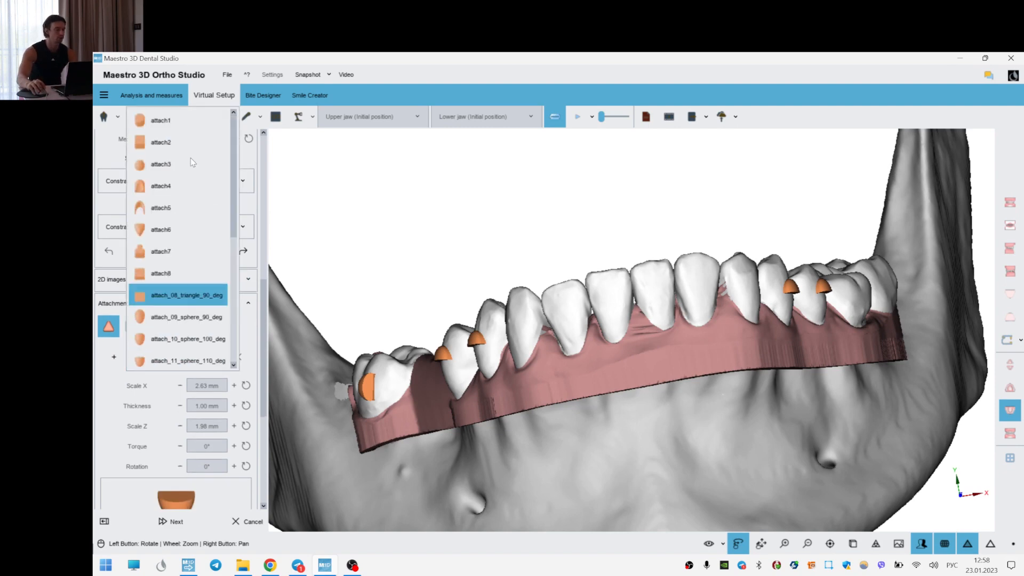
left_click(175, 120)
left_click_drag(765, 292, 704, 331)
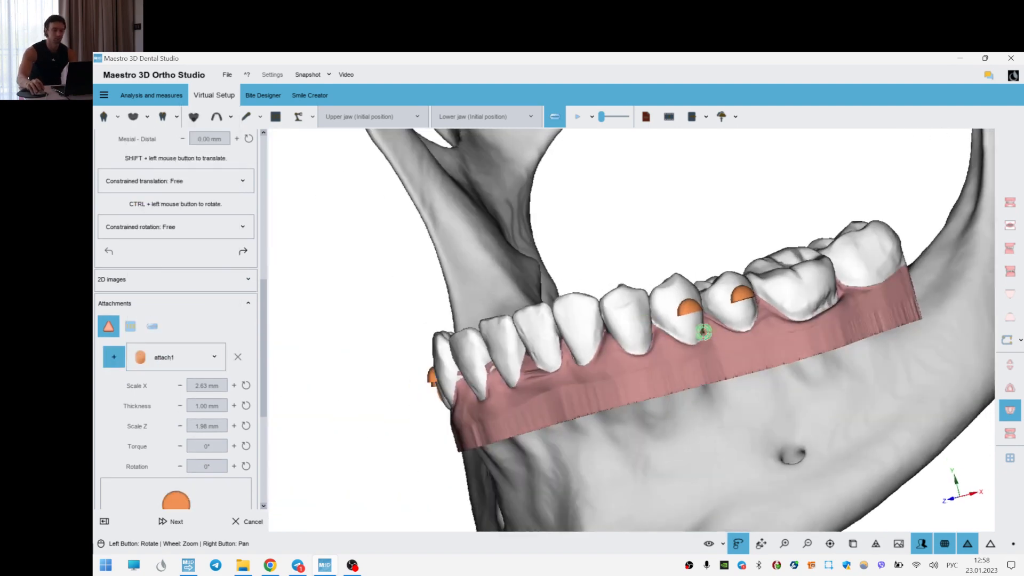
scroll(728, 355, "up", 3)
left_click(688, 320)
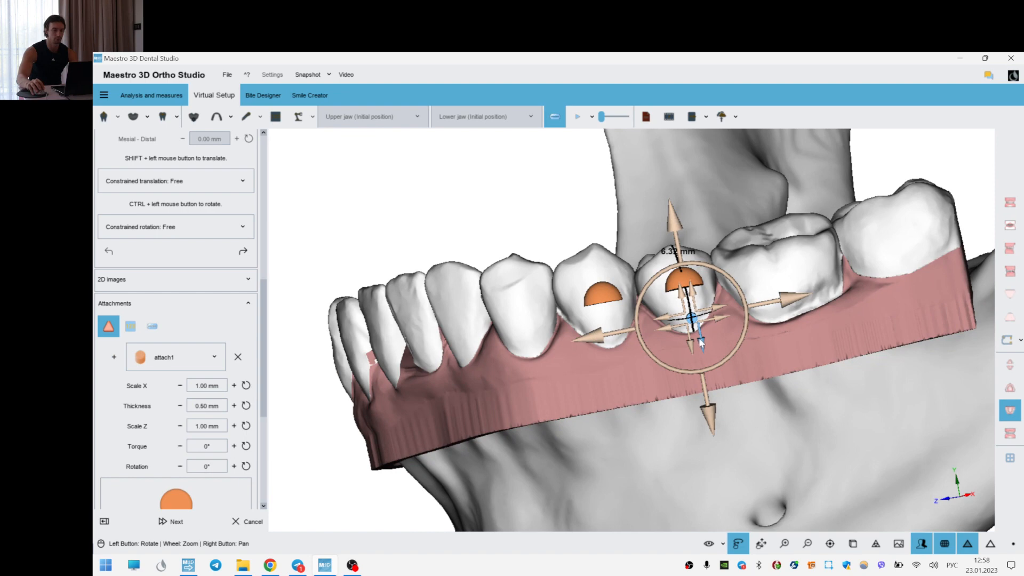
left_click_drag(703, 347, 709, 350)
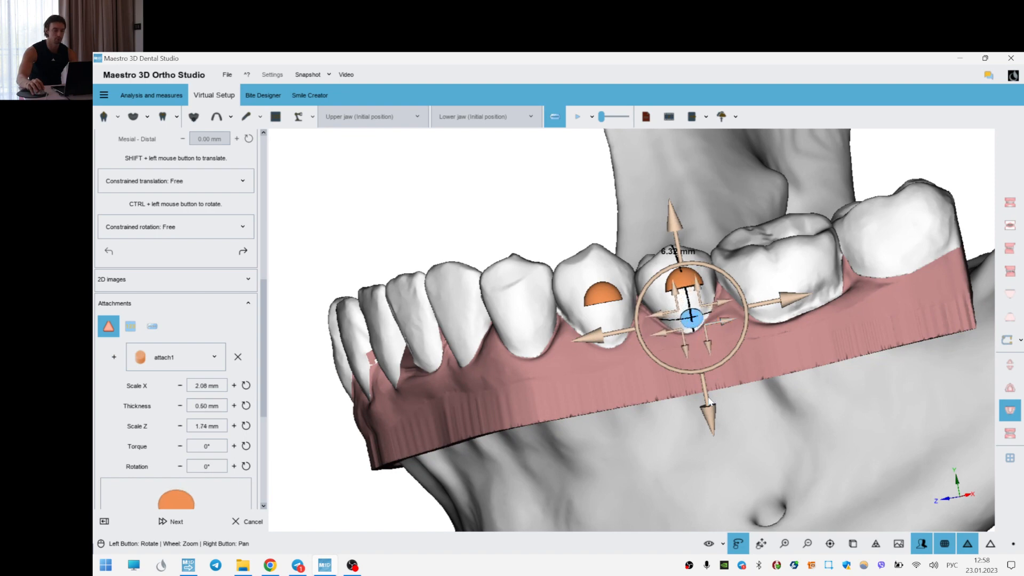
- Make the gumline attachment on tooth 35 negative and copy it
scroll(221, 452, "down", 5)
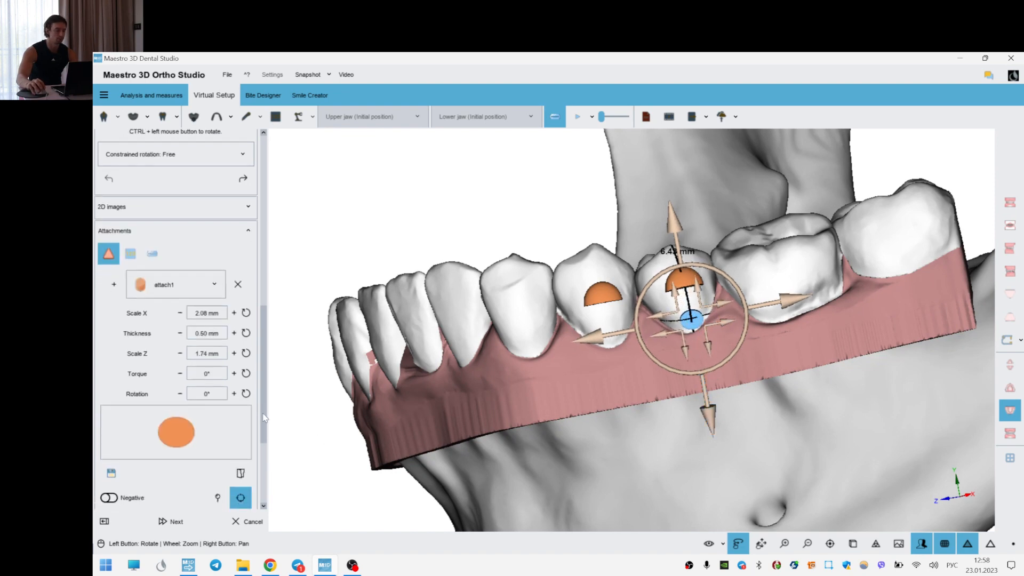
left_click(109, 436)
left_click_drag(471, 333, 508, 308)
right_click(715, 319)
left_click(731, 263)
left_click_drag(538, 335, 610, 319)
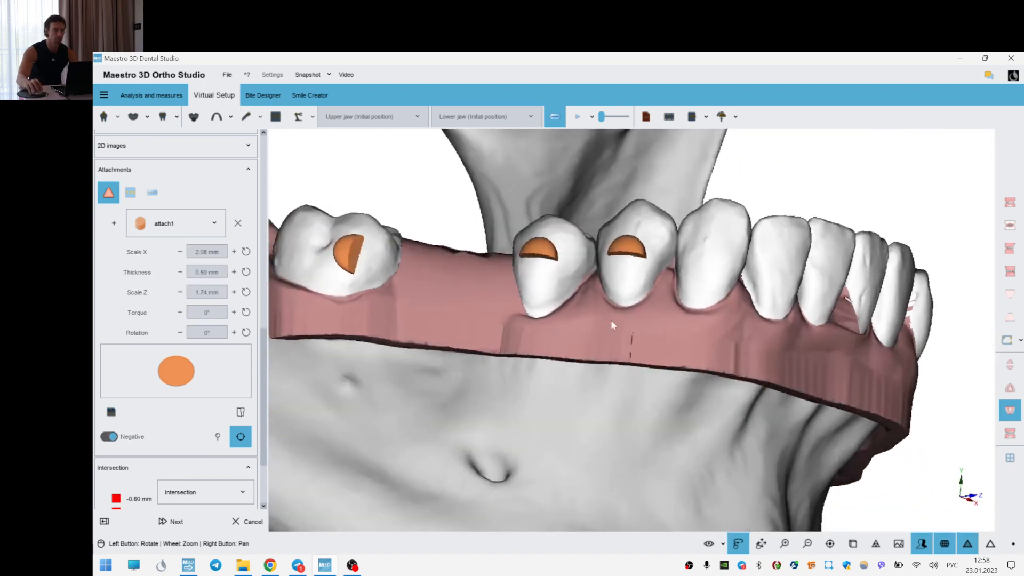
- Paste the negative attachment onto tooth 45, shift it toward the gumline, and check it with both jaws displayed
right_click(535, 299)
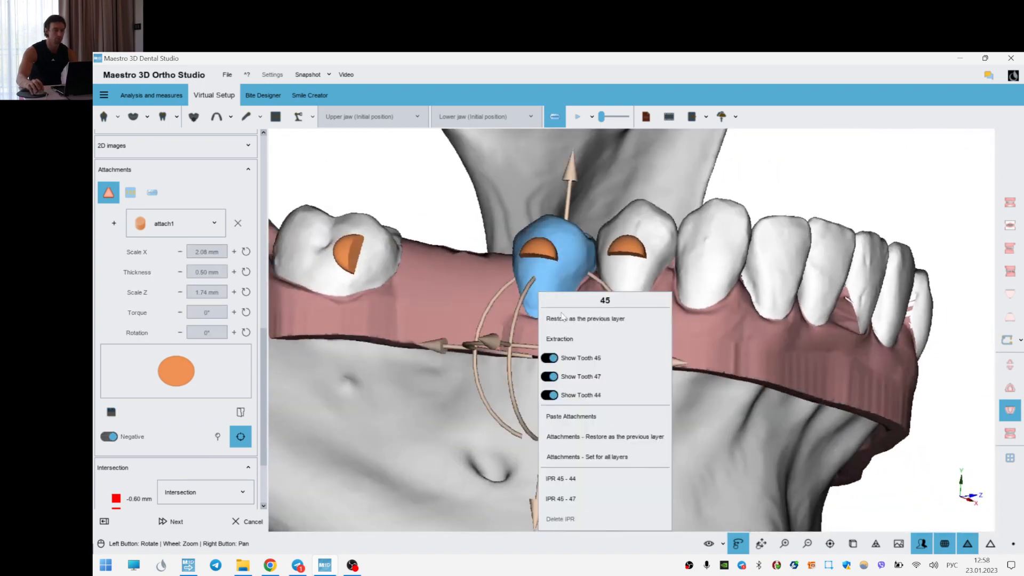
left_click(584, 416)
scroll(543, 393, "up", 3)
scroll(543, 393, "down", 3)
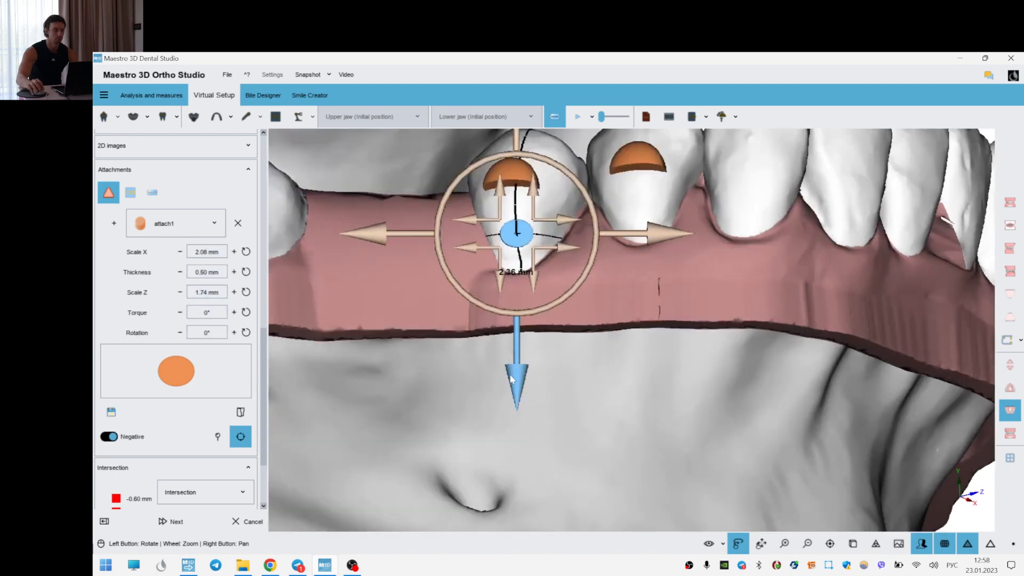
left_click(705, 301)
mouse_move(650, 300)
left_mouse_down()
mouse_move(740, 293)
mouse_move(710, 327)
mouse_move(685, 322)
left_mouse_up()
left_click(1010, 433)
scroll(635, 374, "up", 2)
left_click_drag(642, 371, 668, 389)
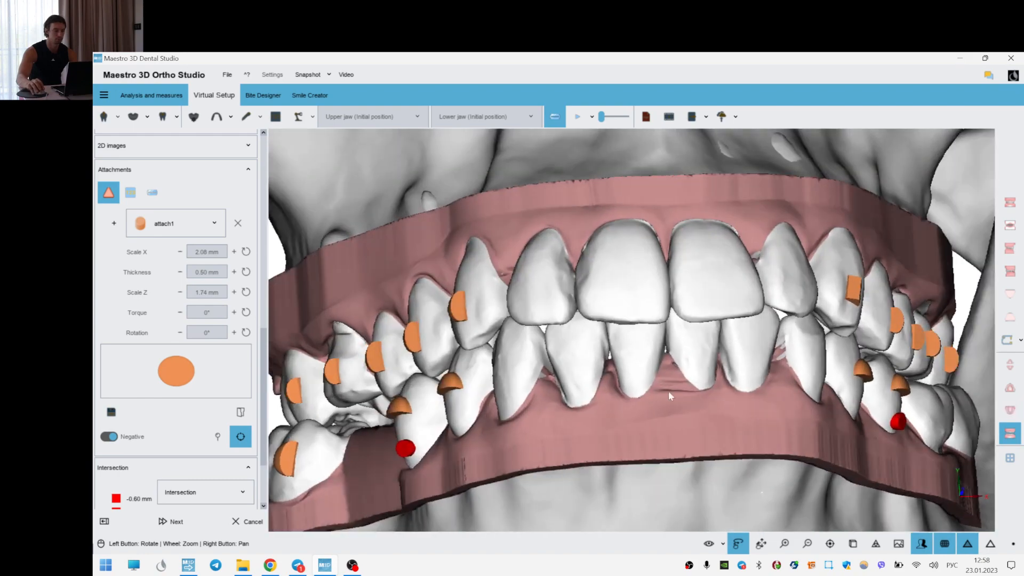
- In the lower jaw alone, paste the negative attachment onto the lingual surface of tooth 41 near the gumline
left_click(1011, 409)
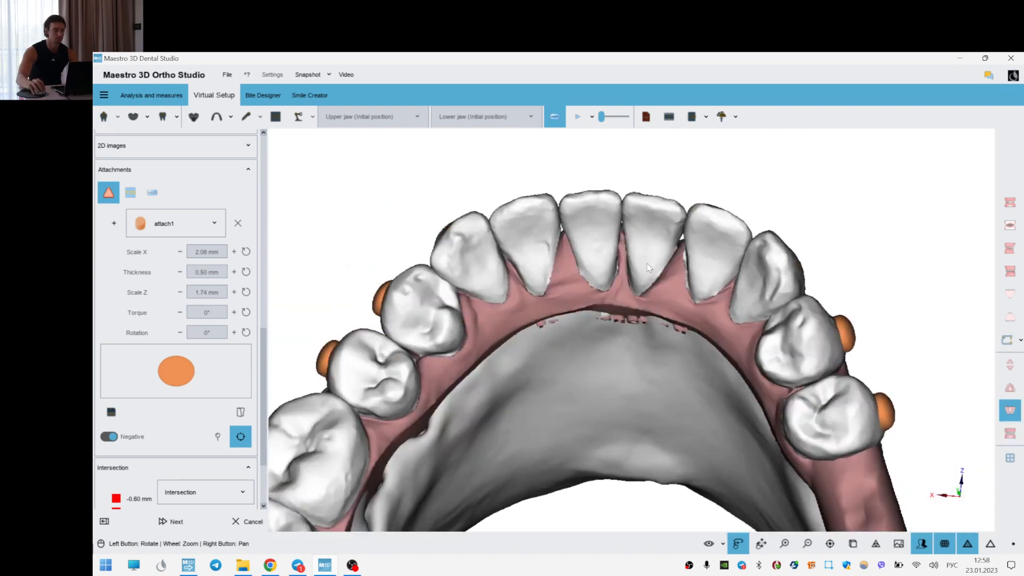
right_click(649, 268)
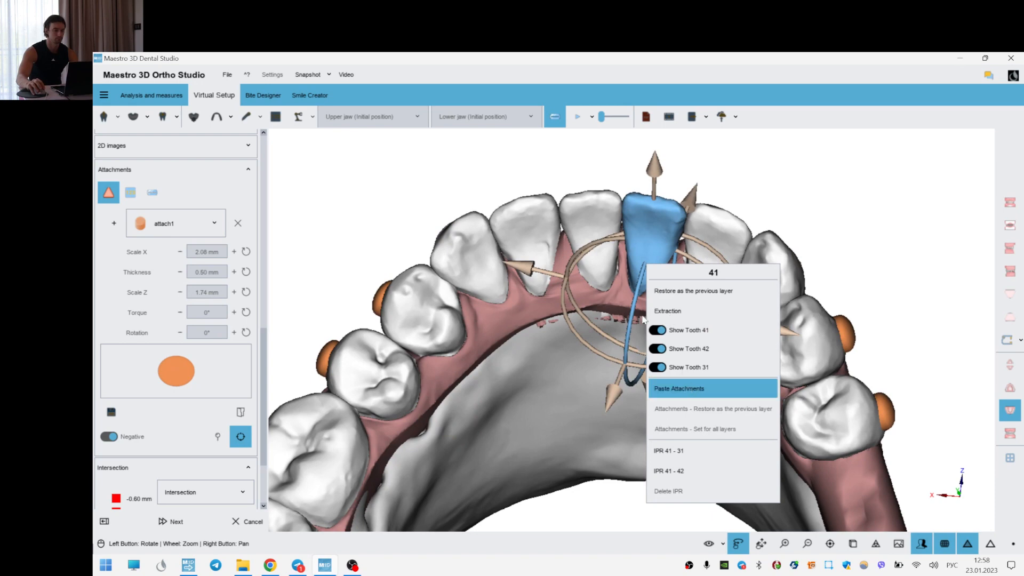
left_click(688, 387)
left_click_drag(634, 350, 631, 366)
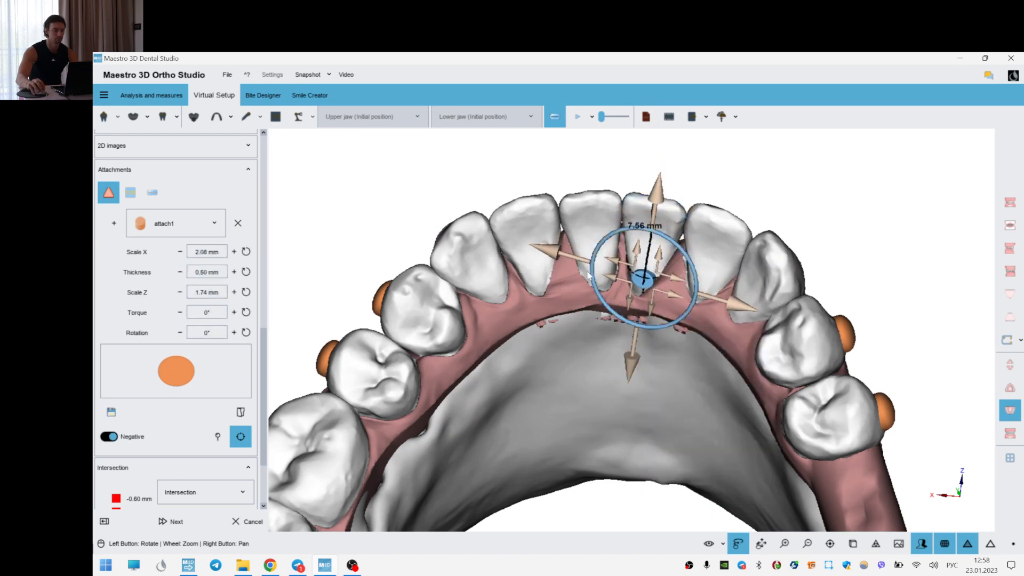
left_click_drag(555, 251, 549, 249)
- Paste the negative attachment onto the lingual surface of tooth 31 and shift it toward the gumline
right_click(605, 281)
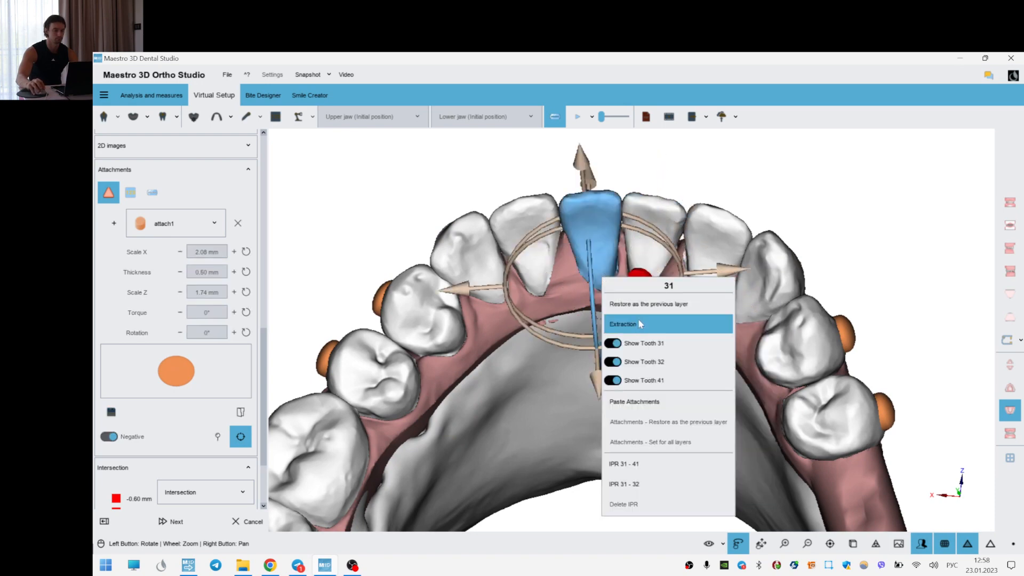
left_click(691, 394)
left_click_drag(615, 356, 616, 358)
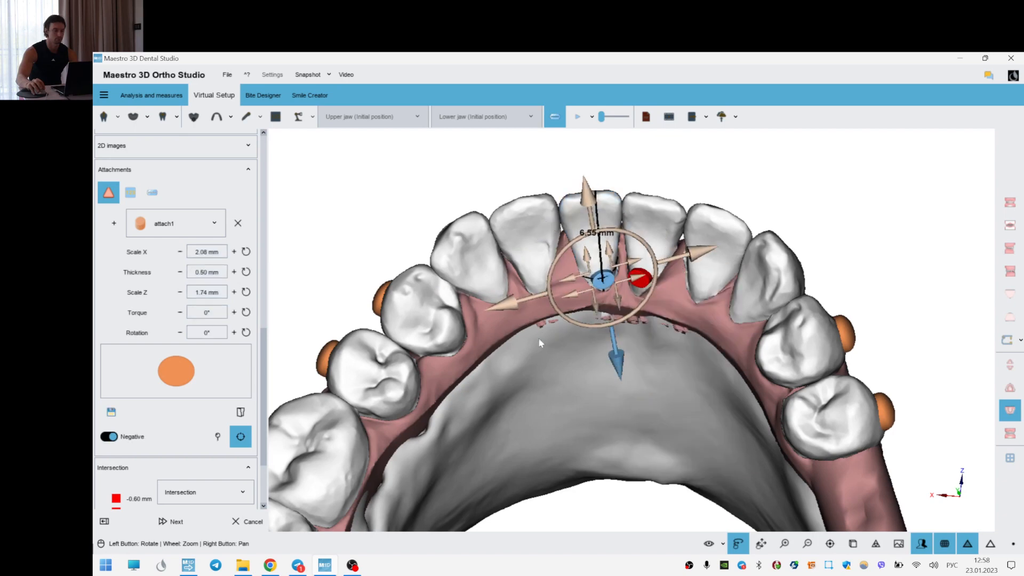
left_click_drag(510, 303, 500, 309)
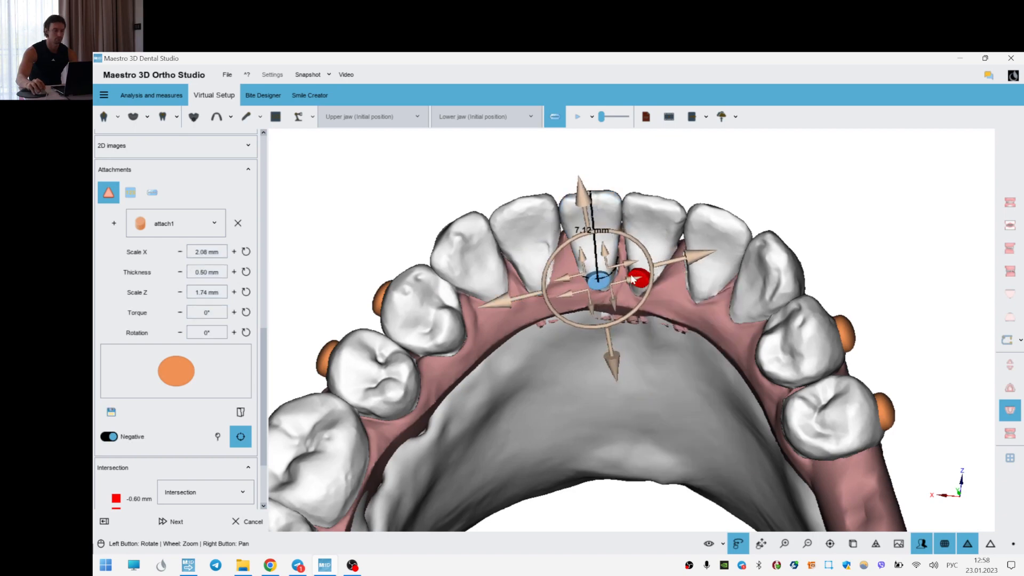
left_click(670, 339)
left_click_drag(670, 339, 638, 251)
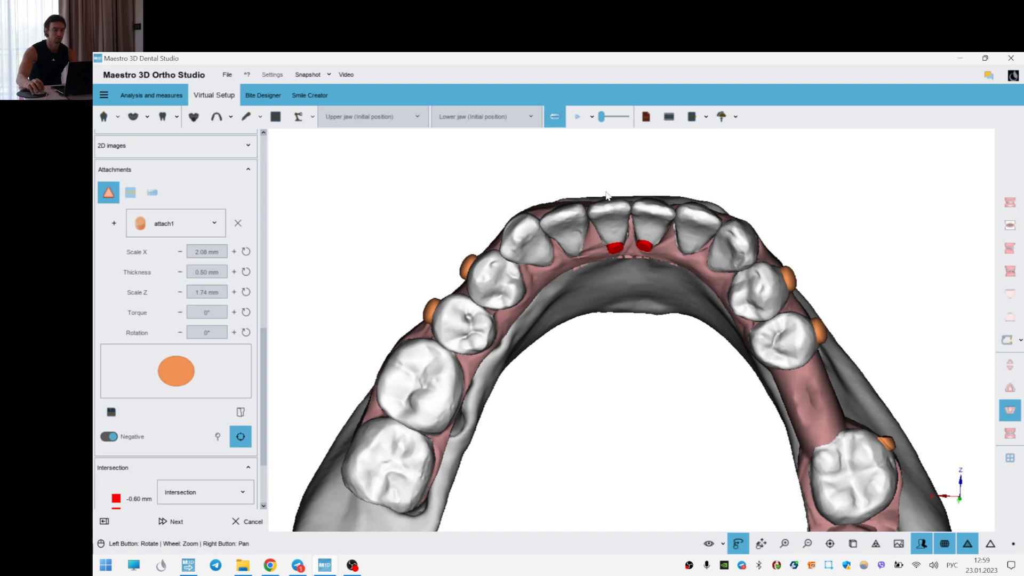
- Paste the negative attachment onto the labial surfaces of teeth 31 and 41 near the gumline
left_click_drag(572, 236, 632, 268)
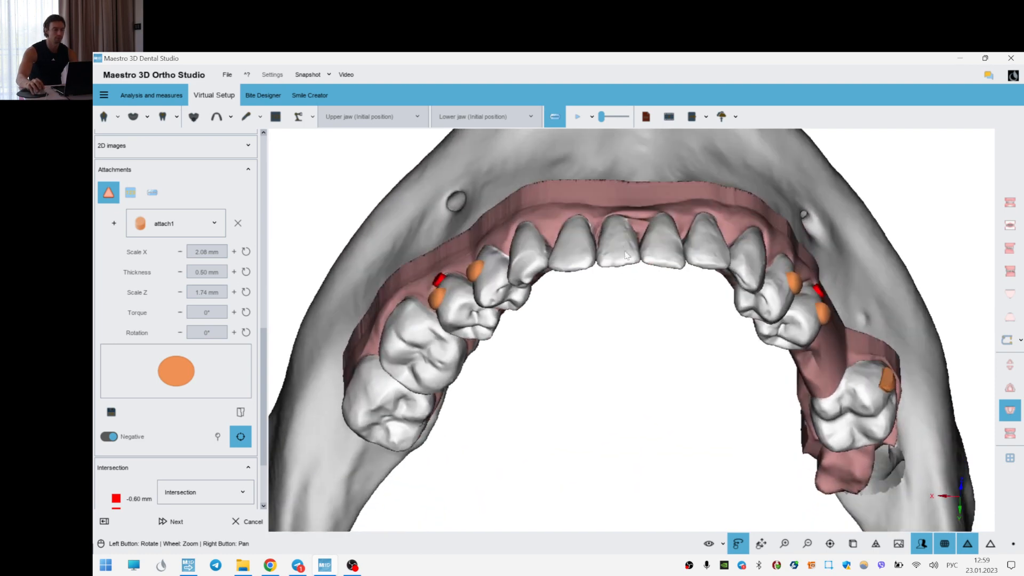
right_click(614, 215)
left_click(673, 337)
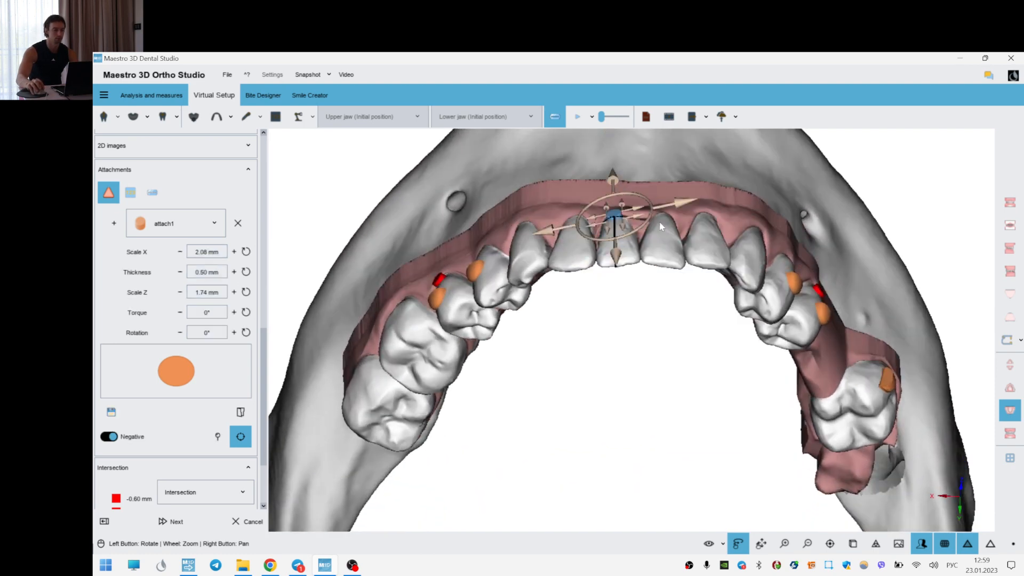
right_click(664, 213)
left_click(725, 337)
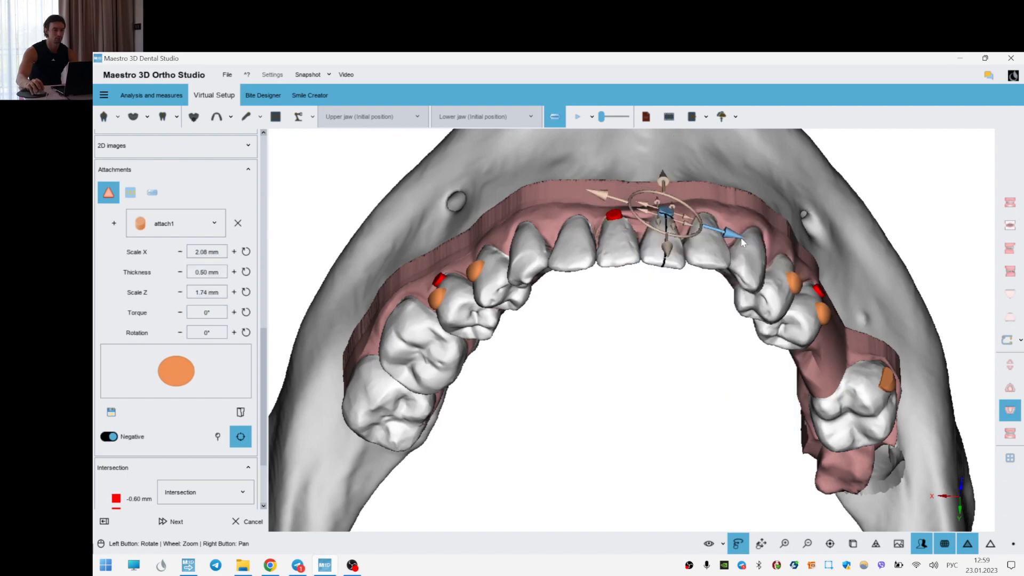
left_click(633, 304)
left_click_drag(633, 304, 617, 247)
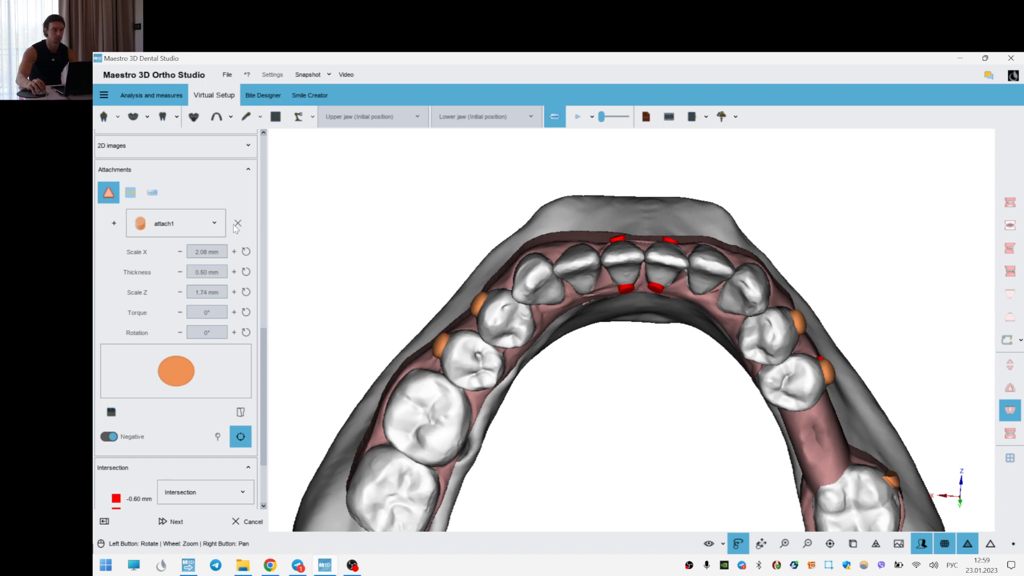
- Compare the lower jaw in Layer1 and Layer6, then examine the Layer6 attachments with both jaws in occlusion
scroll(264, 252, "up", 5)
scroll(264, 252, "up", 3)
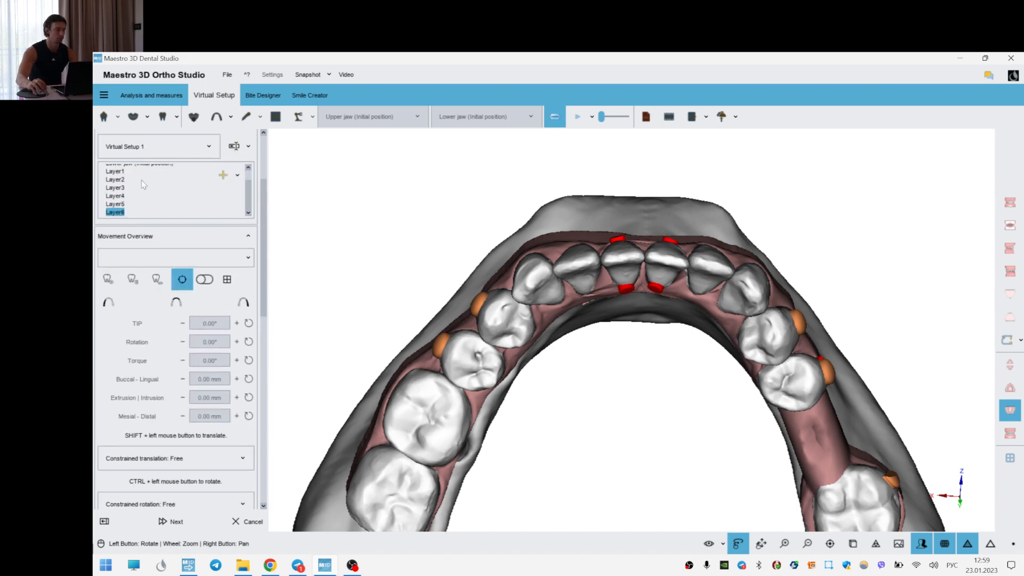
left_click(115, 172)
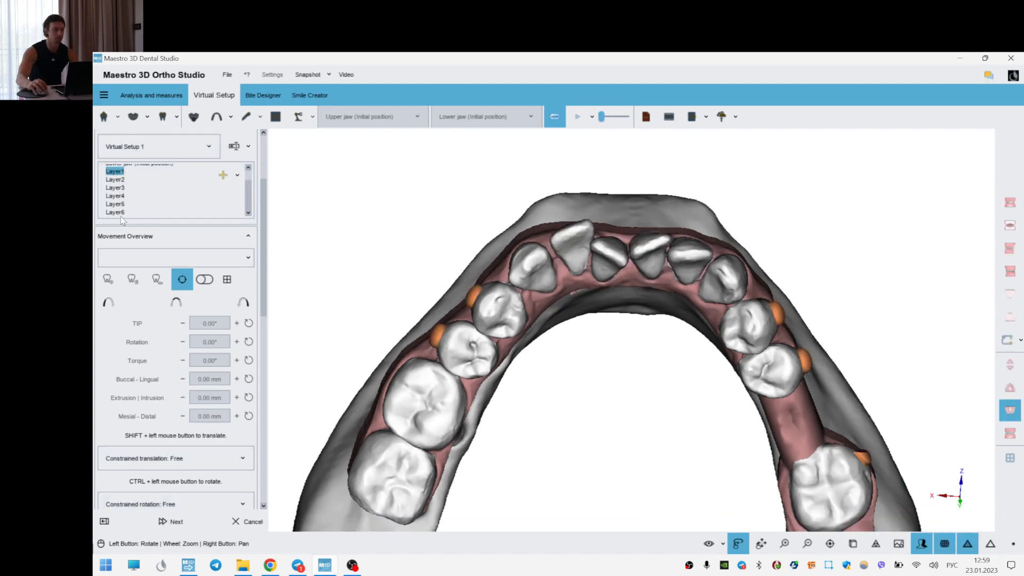
left_click(121, 213)
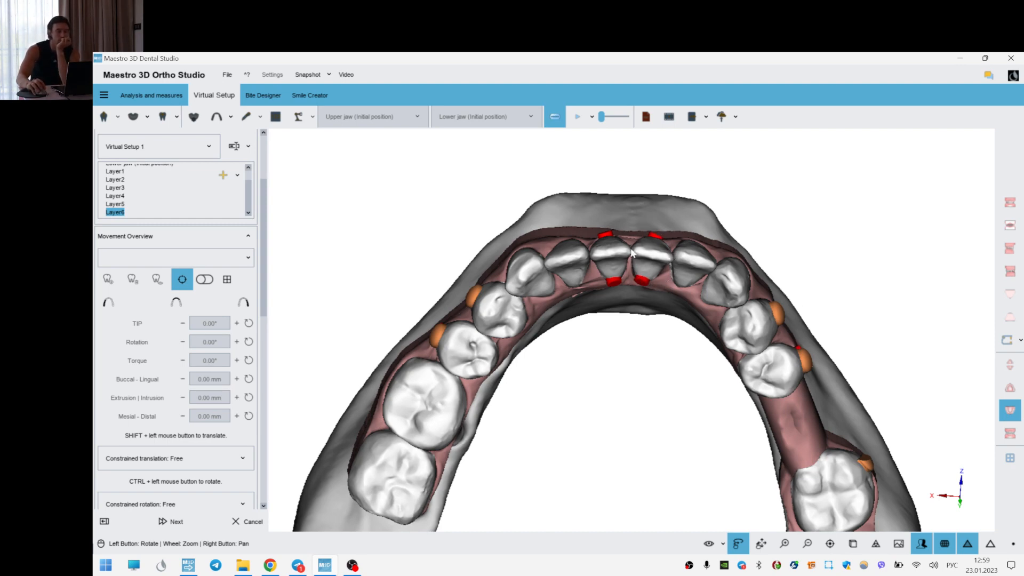
mouse_move(635, 348)
left_mouse_down()
mouse_move(651, 407)
mouse_move(625, 318)
mouse_move(624, 342)
mouse_move(649, 356)
left_mouse_up()
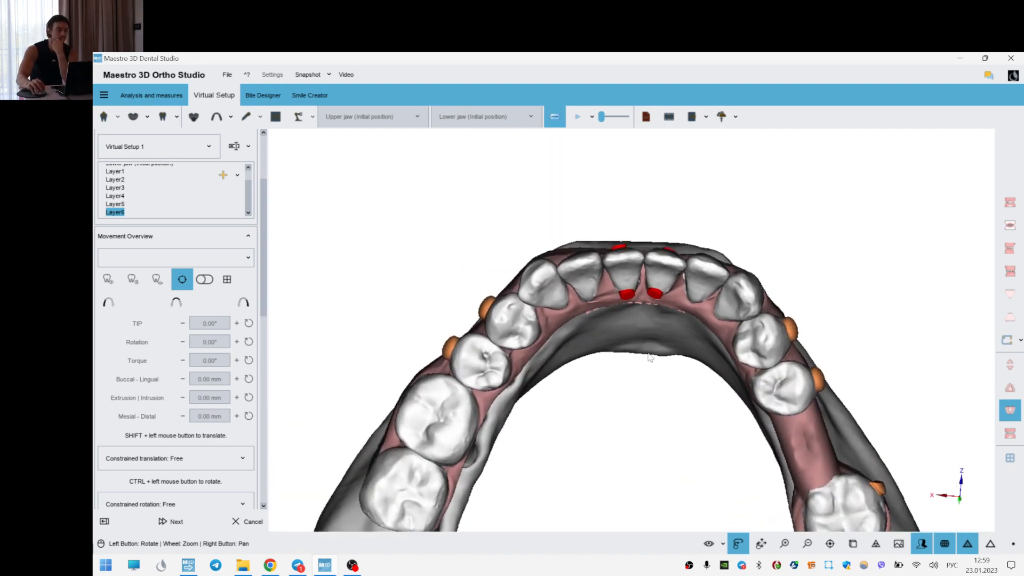
scroll(723, 377, "up", 2)
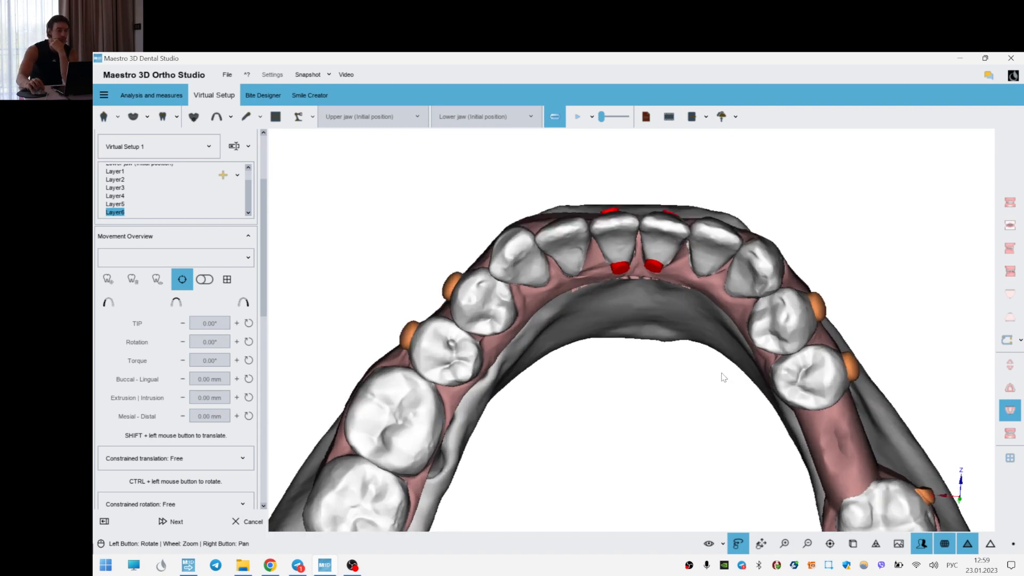
scroll(647, 370, "down", 2)
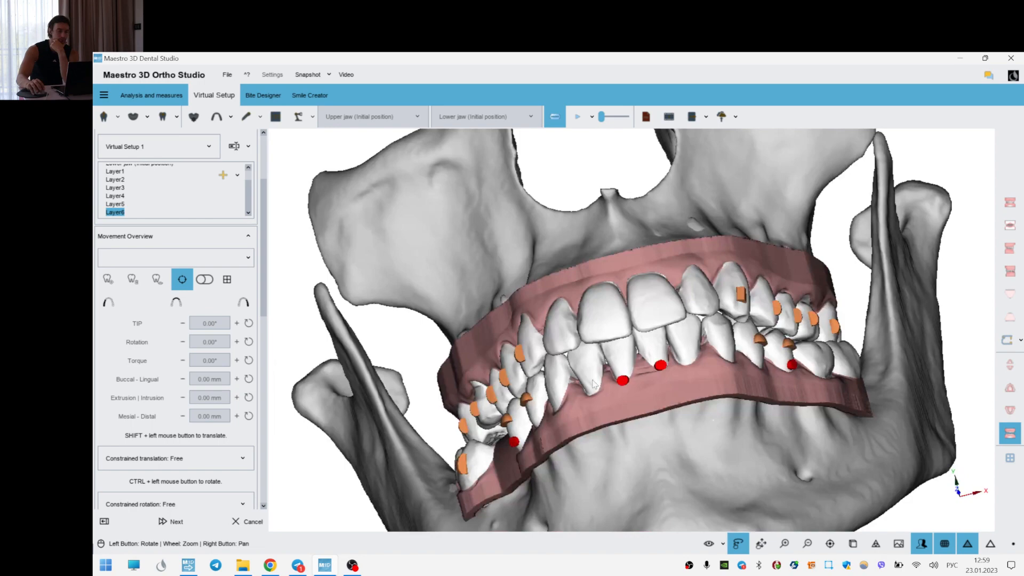
left_click_drag(669, 362, 643, 393)
scroll(642, 391, "up", 2)
left_click_drag(639, 305, 648, 291)
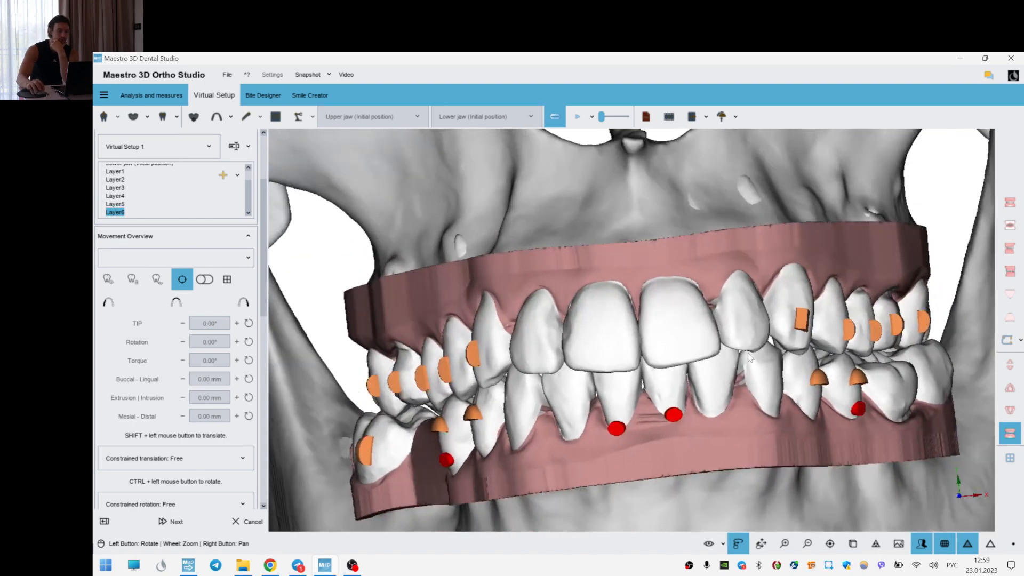
left_click_drag(749, 354, 738, 364)
- Leave the setup editor and open the transition models for the lower jaw alone
left_click(532, 337)
left_click_drag(596, 175, 599, 171)
left_click(684, 259)
left_click_drag(892, 373, 896, 382)
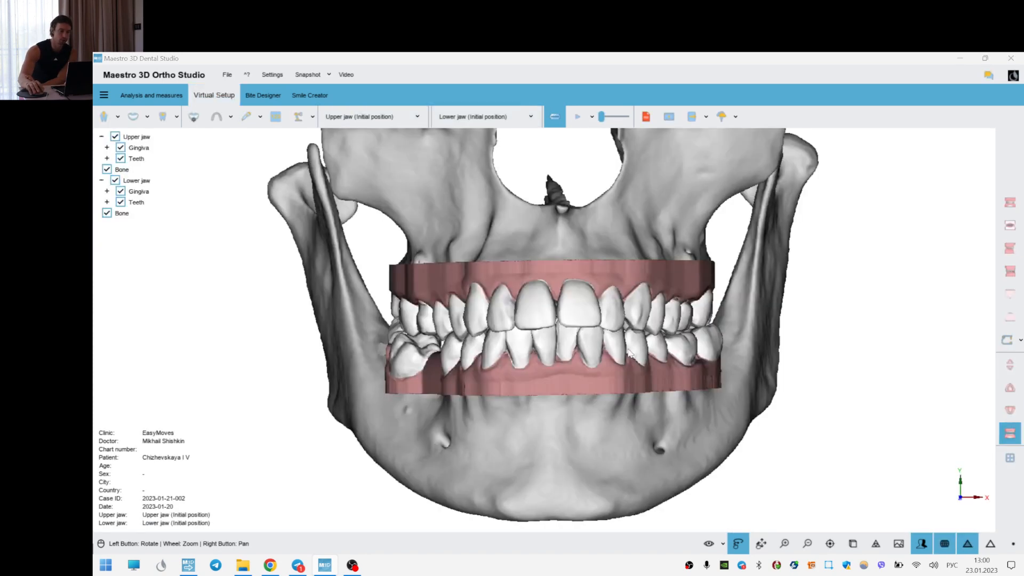
left_click(607, 351)
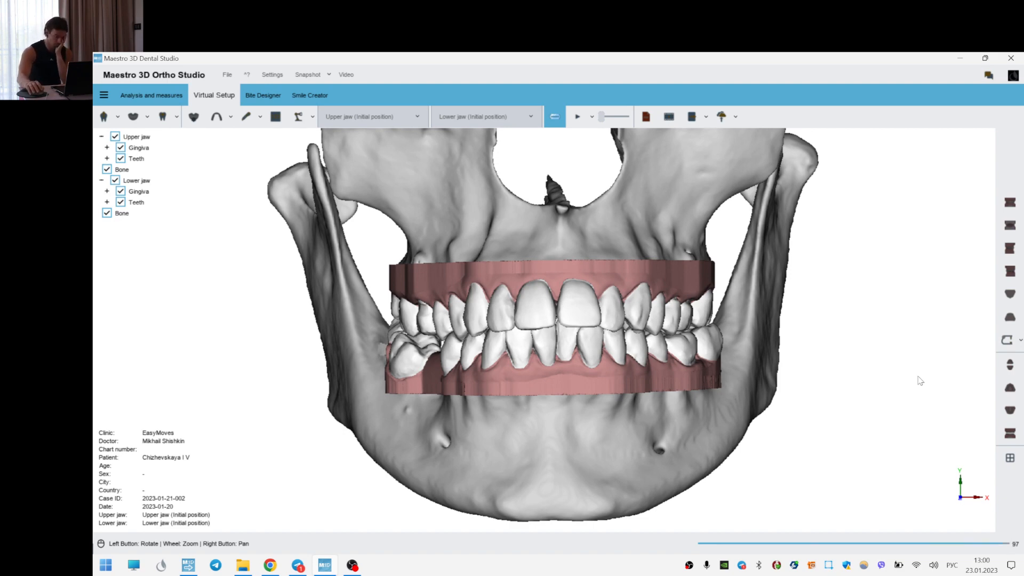
left_click(1008, 412)
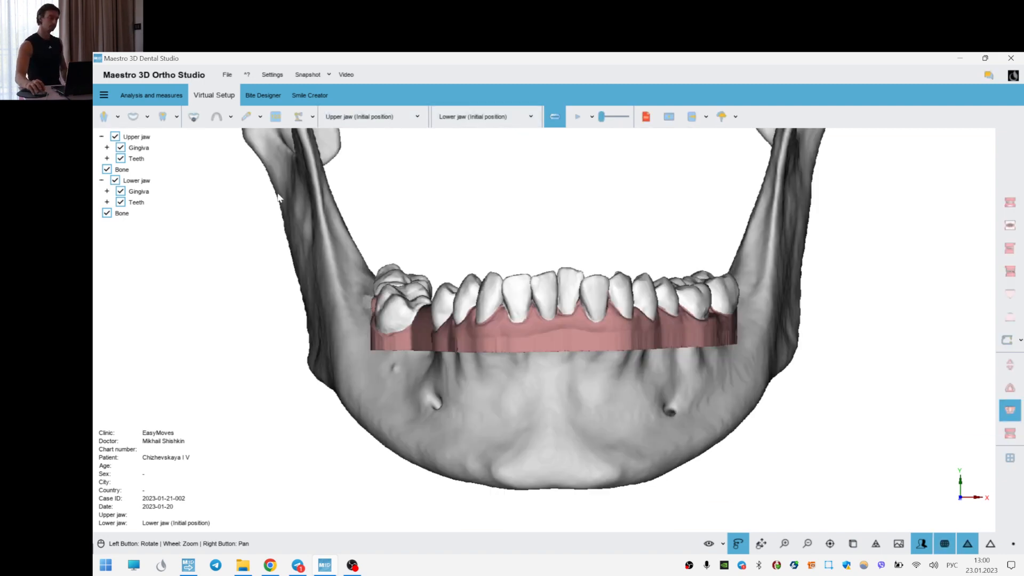
left_click(193, 117)
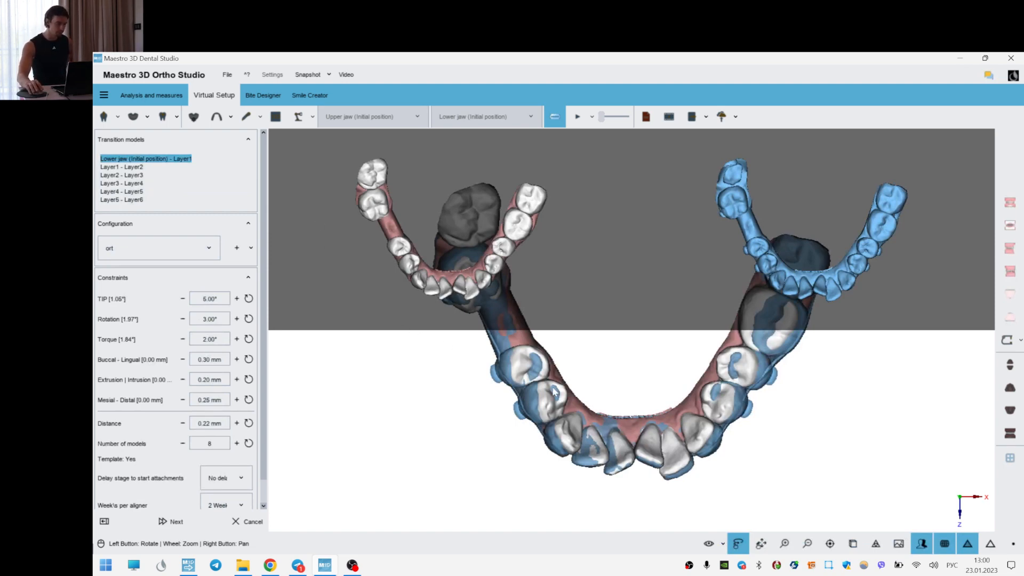
left_click_drag(612, 421, 629, 408)
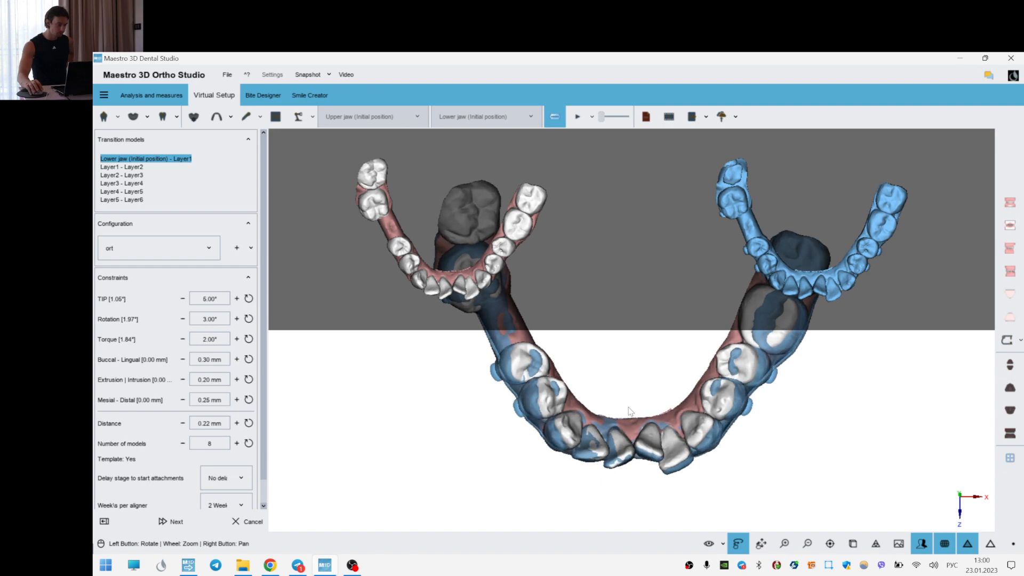
scroll(628, 408, "up", 2)
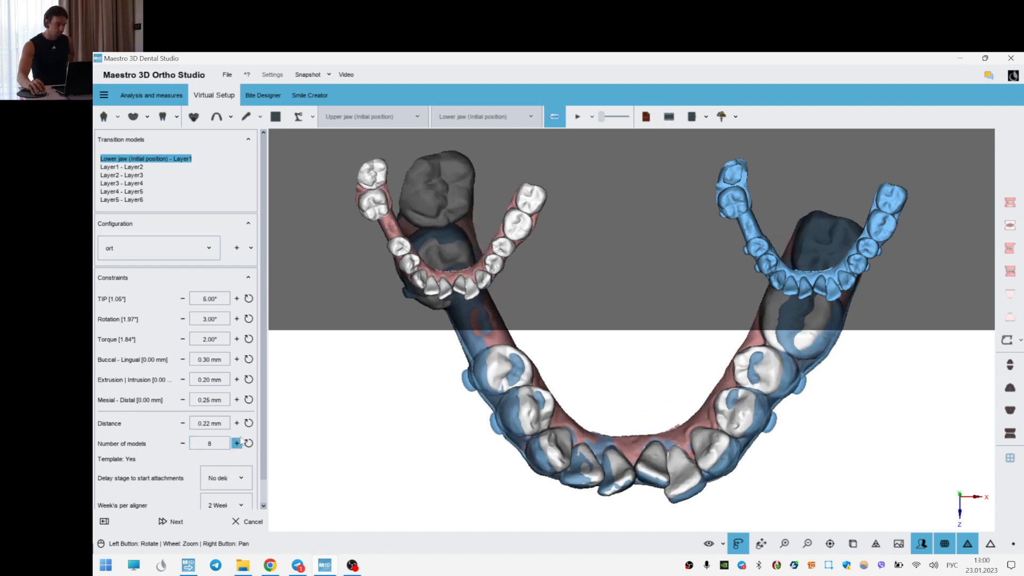
- For the transition from the initial lower jaw position to Layer1, set the torque limit to 3.00° and the number of models to 7
left_click(183, 443)
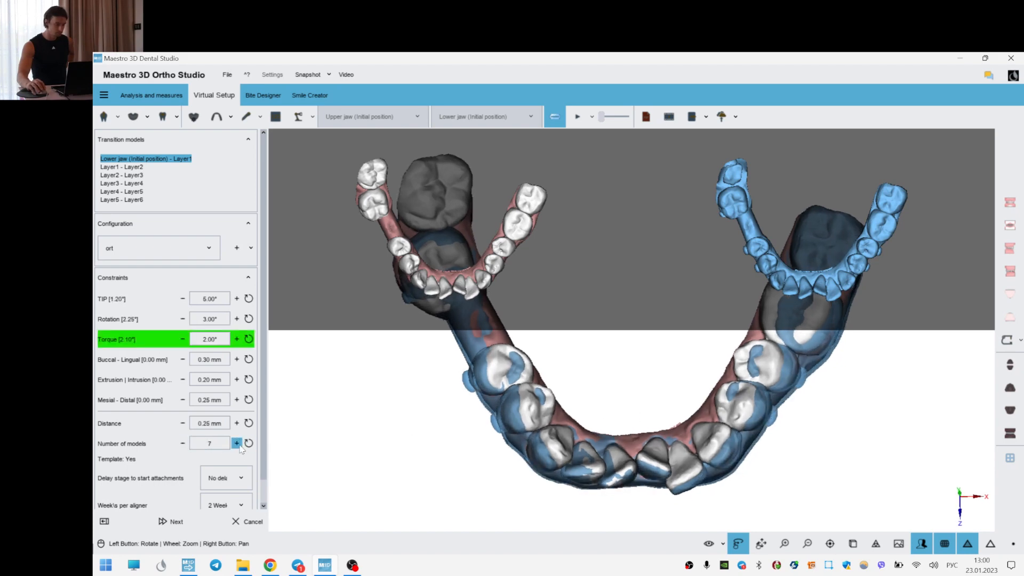
left_click(237, 338)
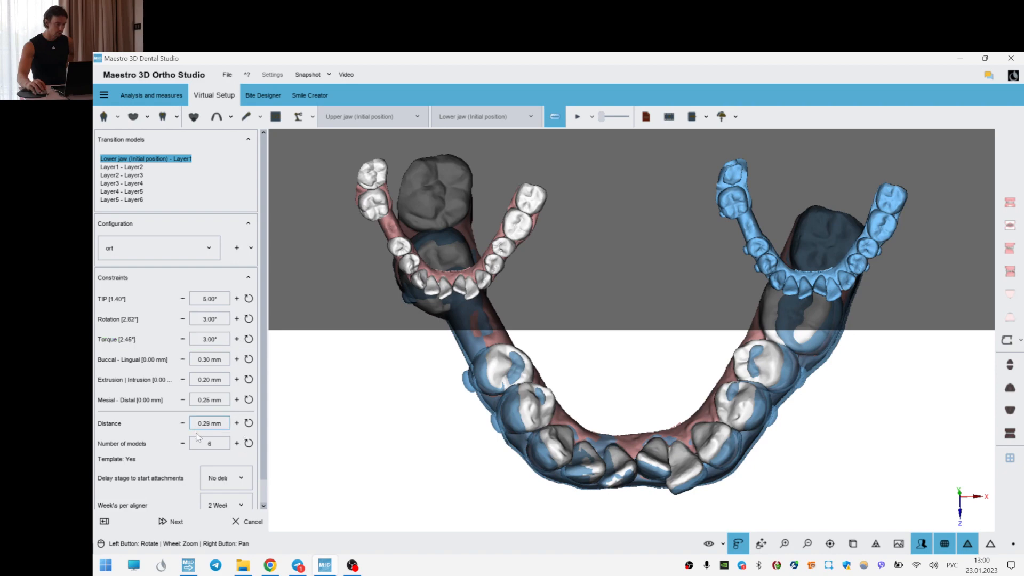
left_click(237, 443)
- Check the Layer1–Layer2 and Layer2–Layer3 transitions, and set the number of models to 4 for Layer3–Layer4
left_click(129, 168, "ctrl")
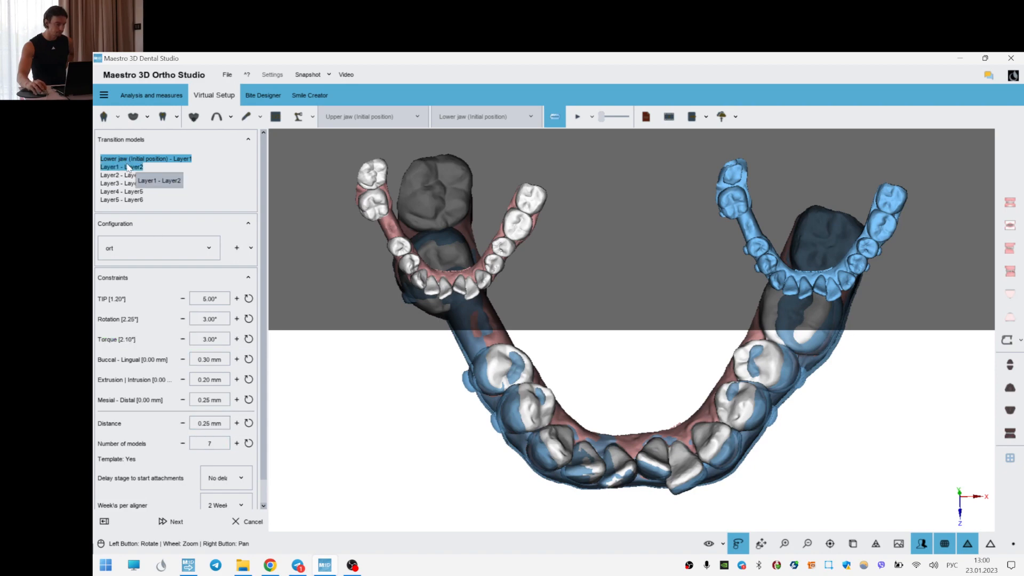
left_click(129, 168)
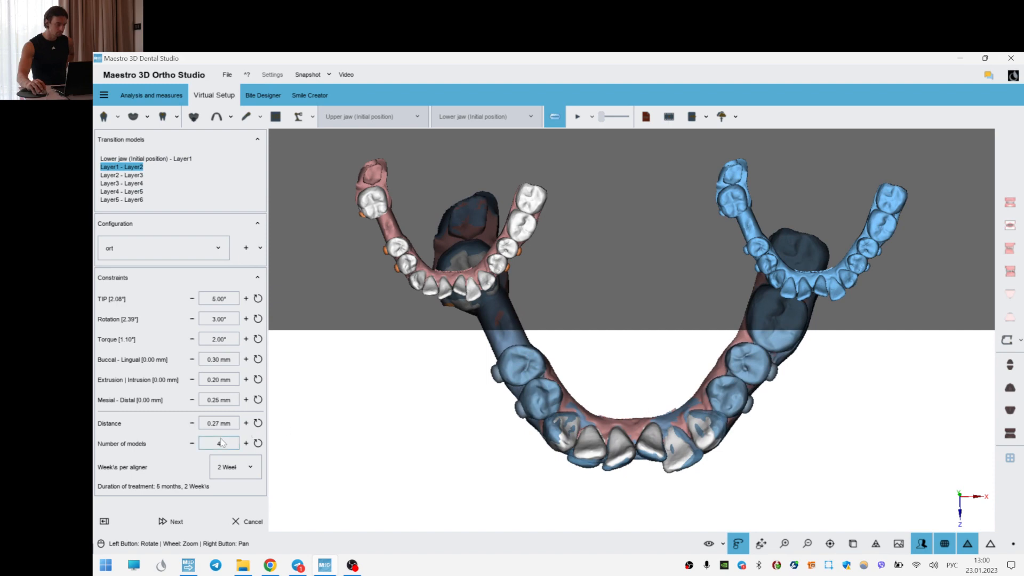
left_click(122, 175)
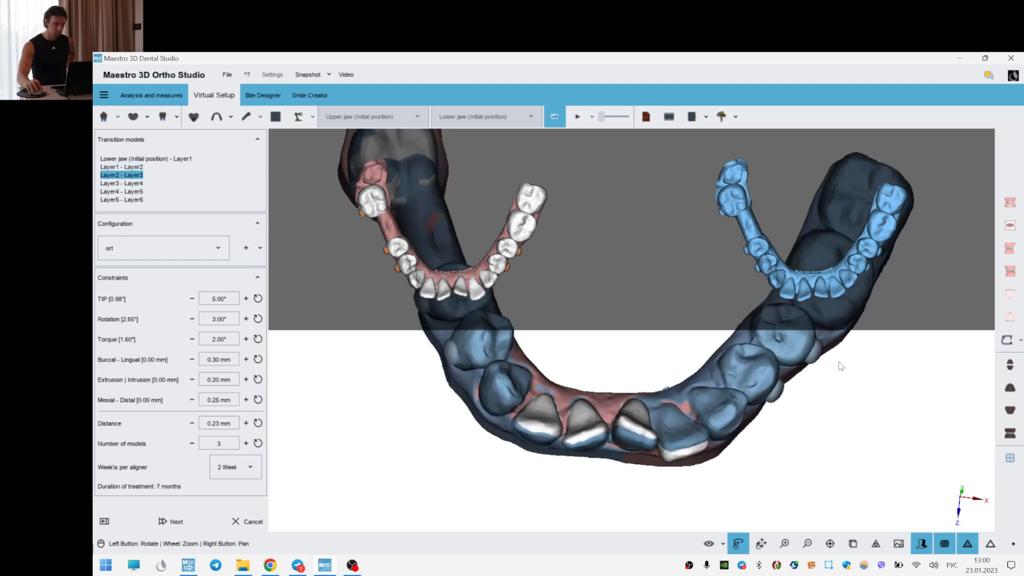
key("Down")
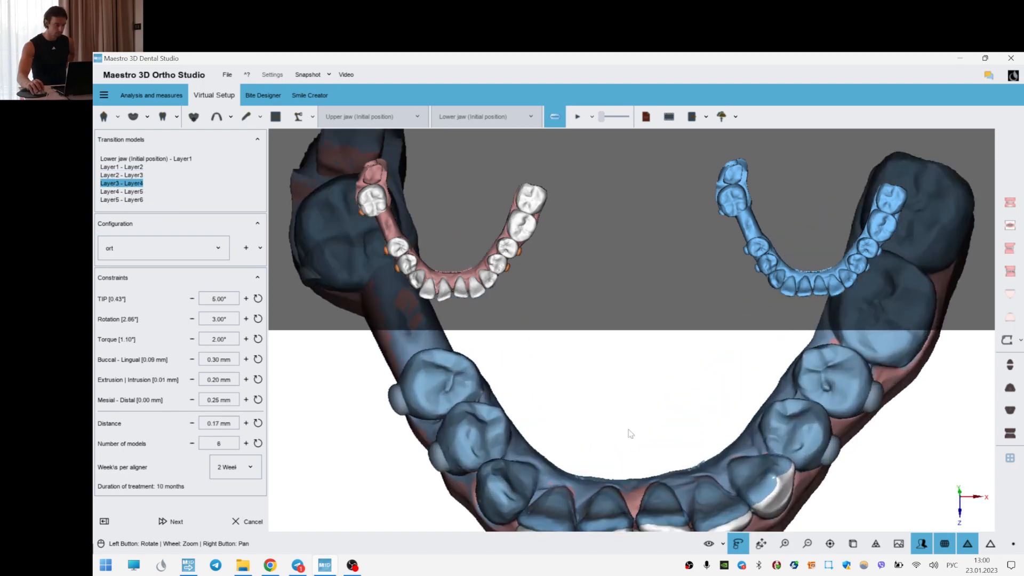
left_click(191, 443)
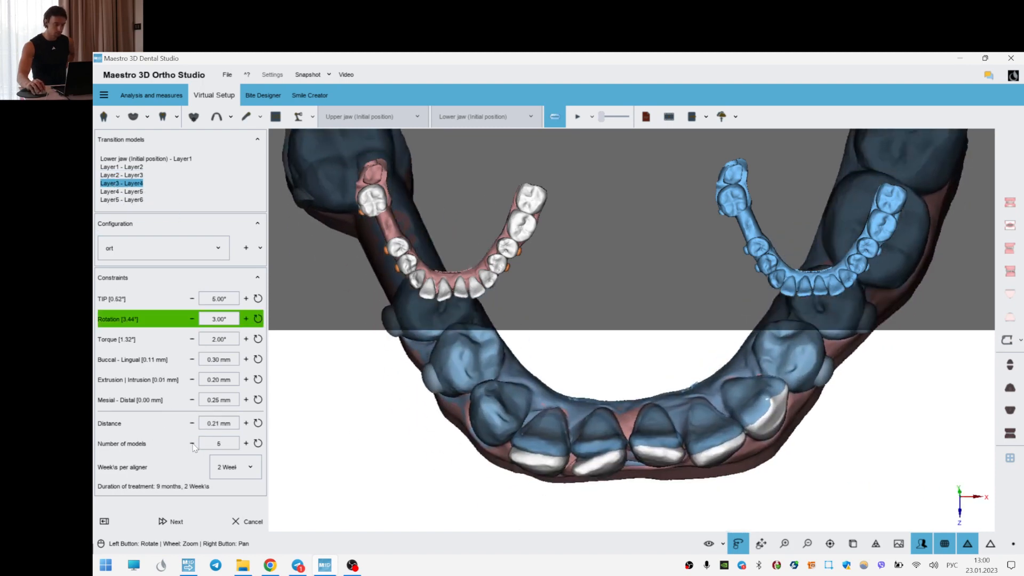
left_click(192, 443)
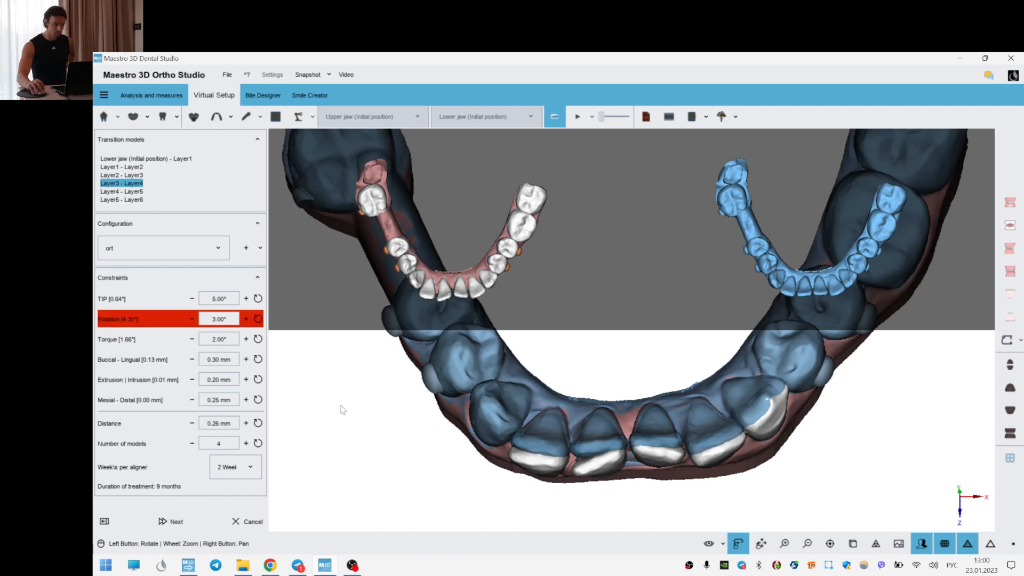
left_click(258, 318)
- Check the Layer4–Layer5 transition, and for Layer5–Layer6 raise the rotation limit to 10.00° and set the number of models to 1
left_click(128, 160)
left_click(130, 191)
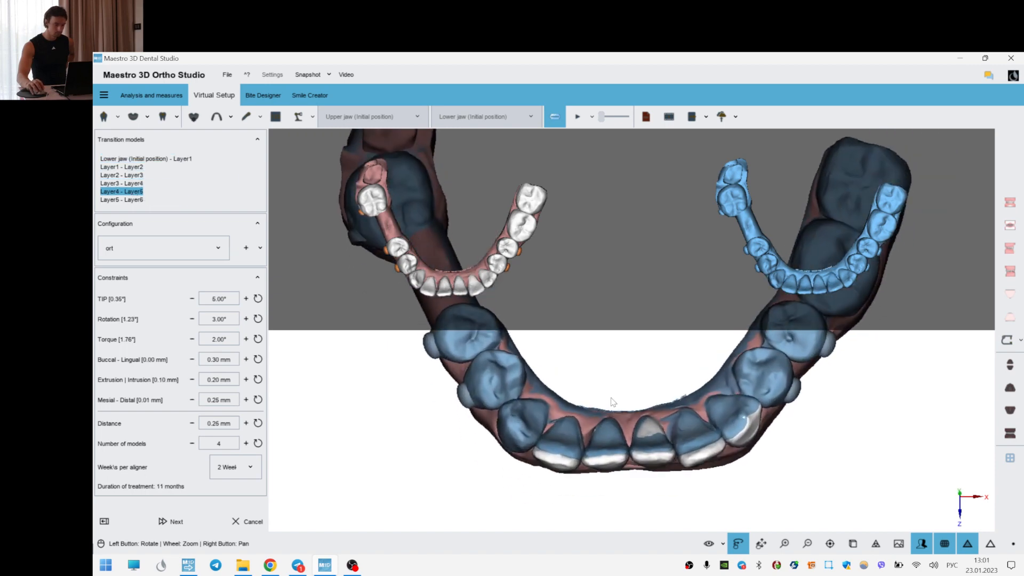
key("Down")
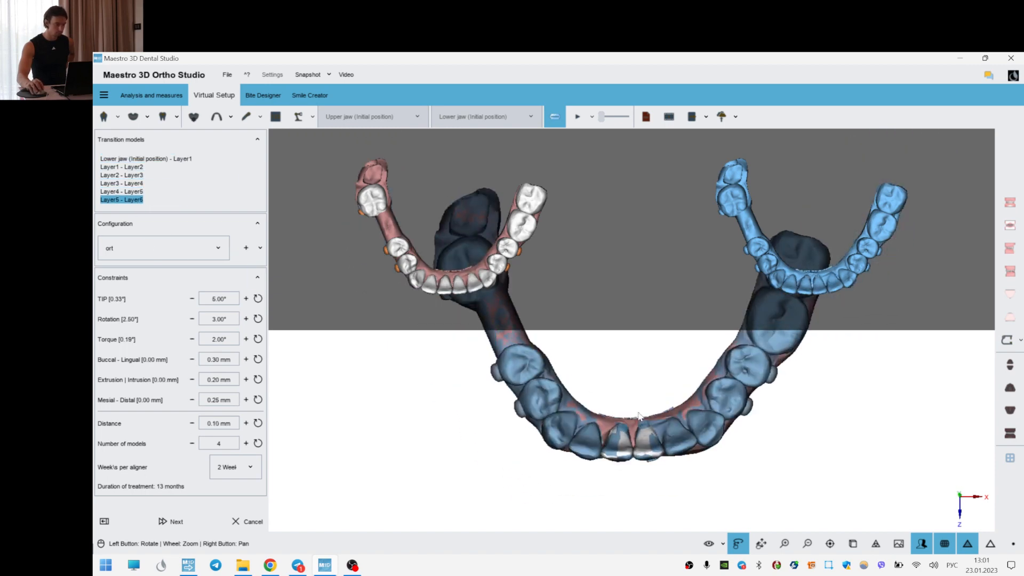
left_click(191, 443)
left_click(192, 443)
left_click(191, 443)
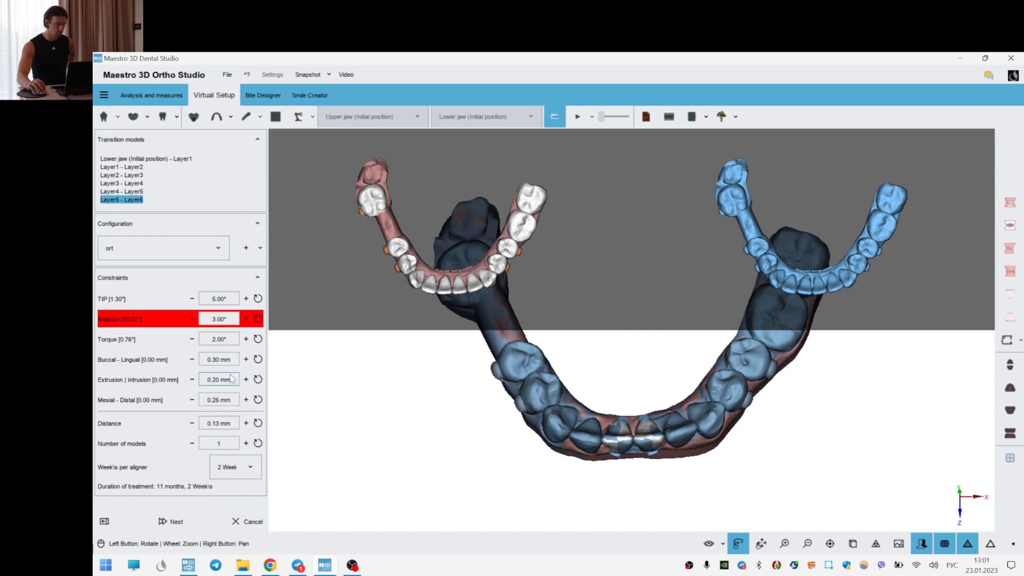
left_click(246, 318)
left_click(246, 319)
left_click(246, 319)
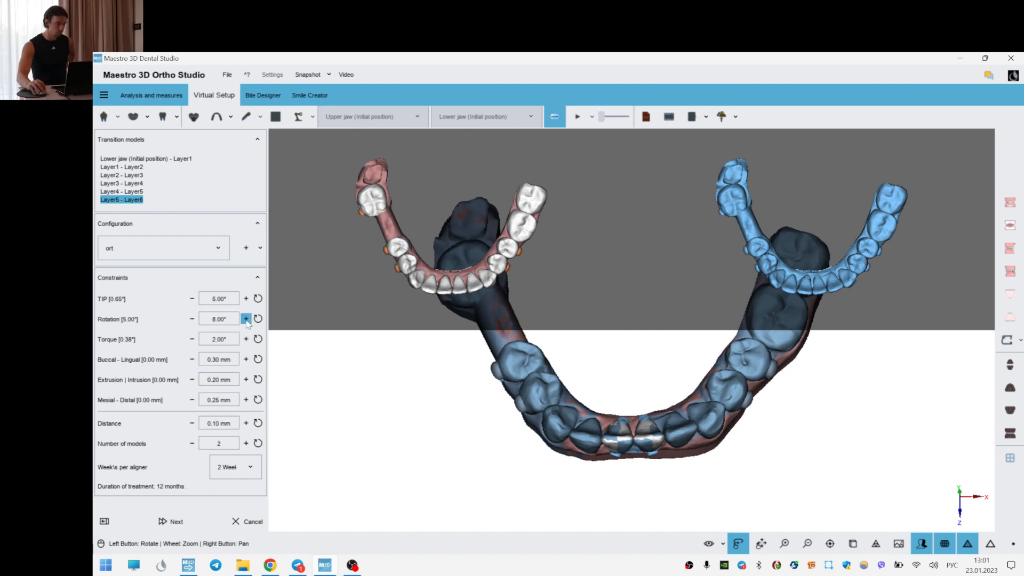
left_click(192, 444)
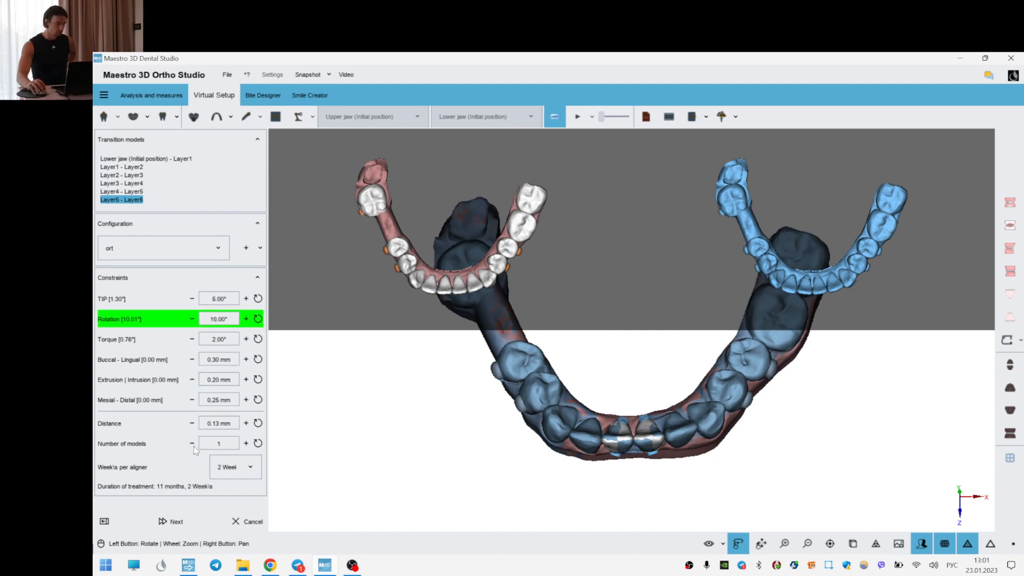
left_click(245, 319)
- Generate the lower jaw transition models, decline saving, and open the transition models for the upper jaw alone
left_click(181, 523)
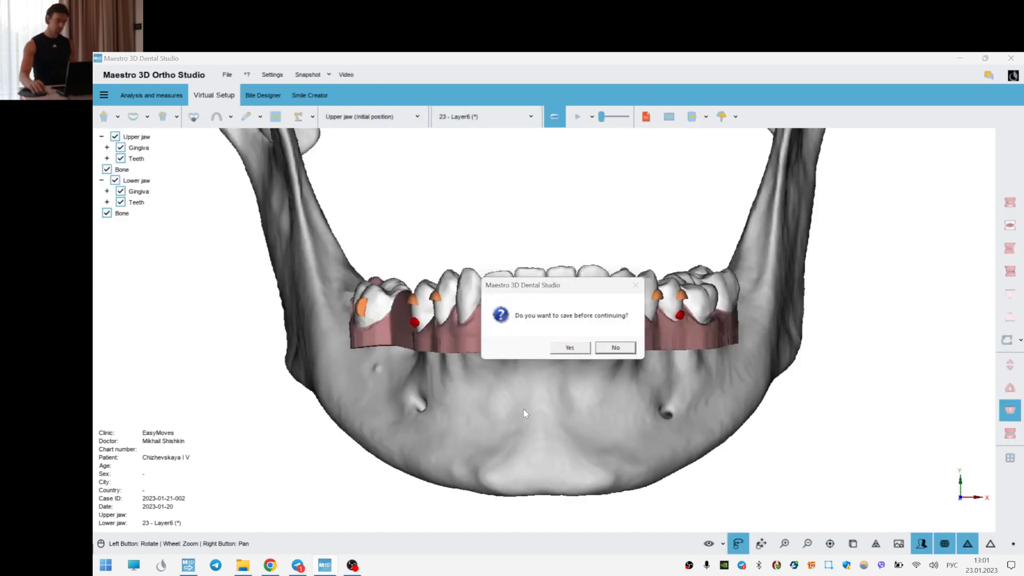
left_click(608, 347)
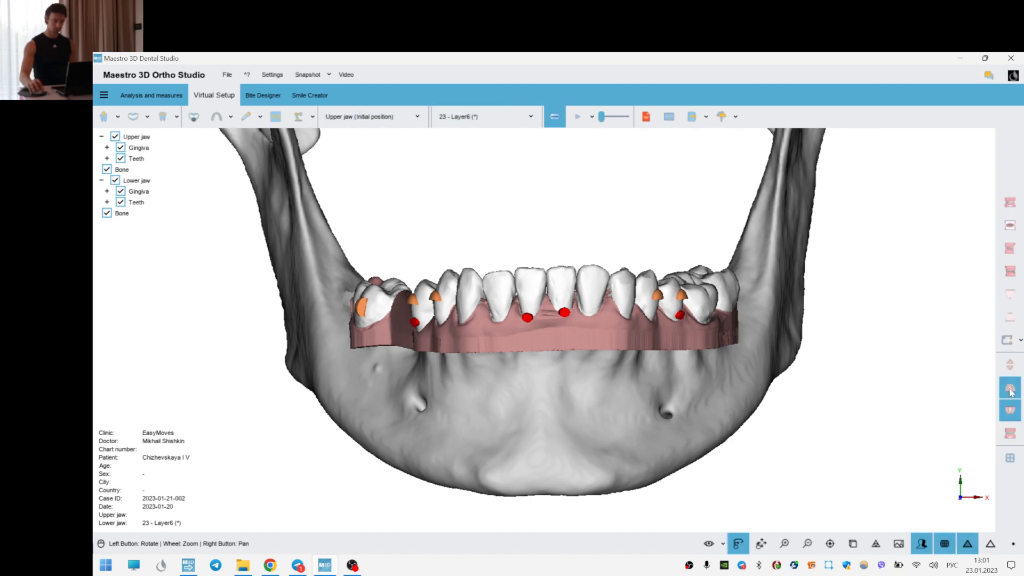
left_click(1010, 390)
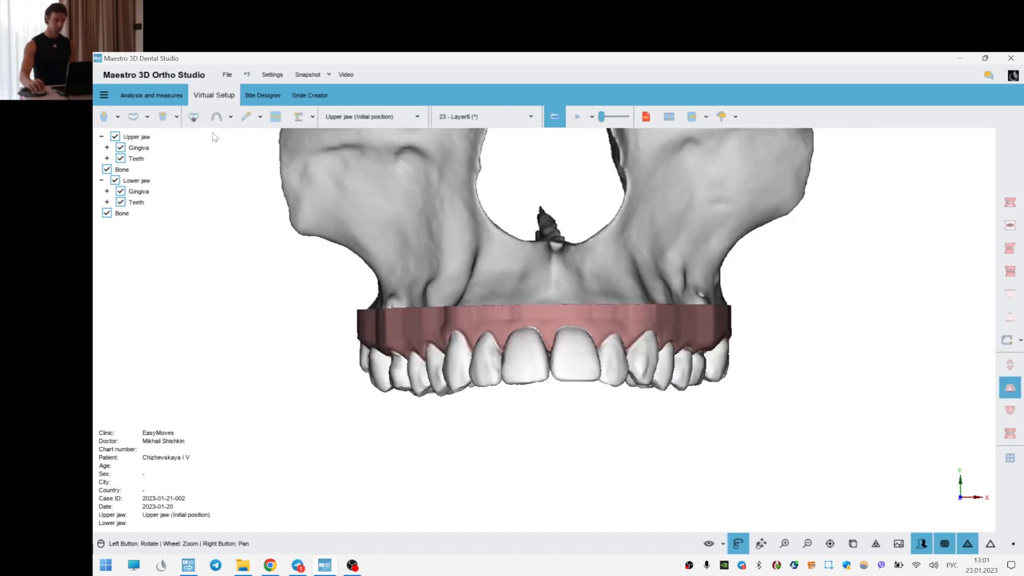
left_click(193, 119)
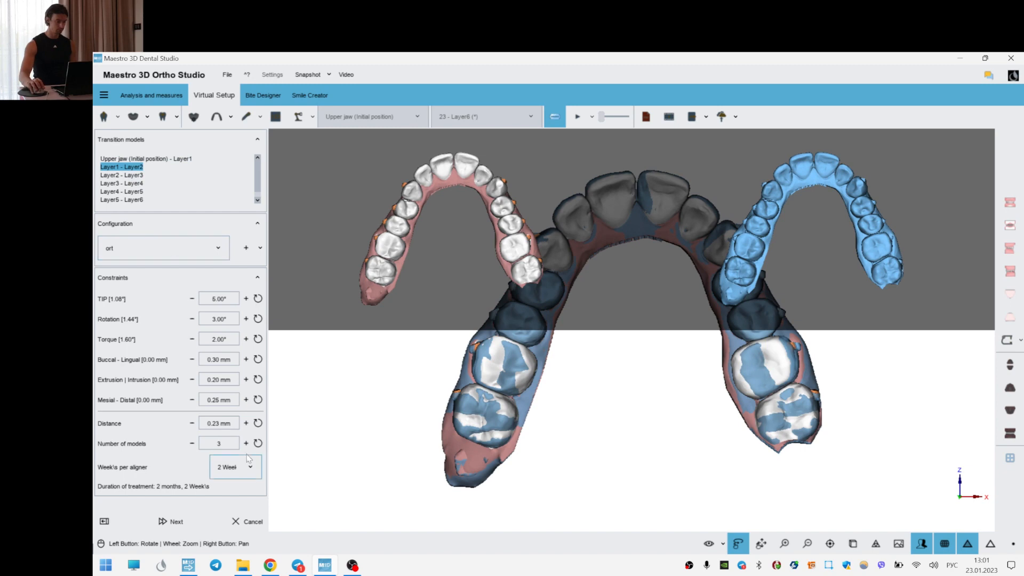
- Set the upper jaw's Layer2–Layer3 transition to 3 models and check the transitions from Layer3 through Layer6
left_click(126, 176)
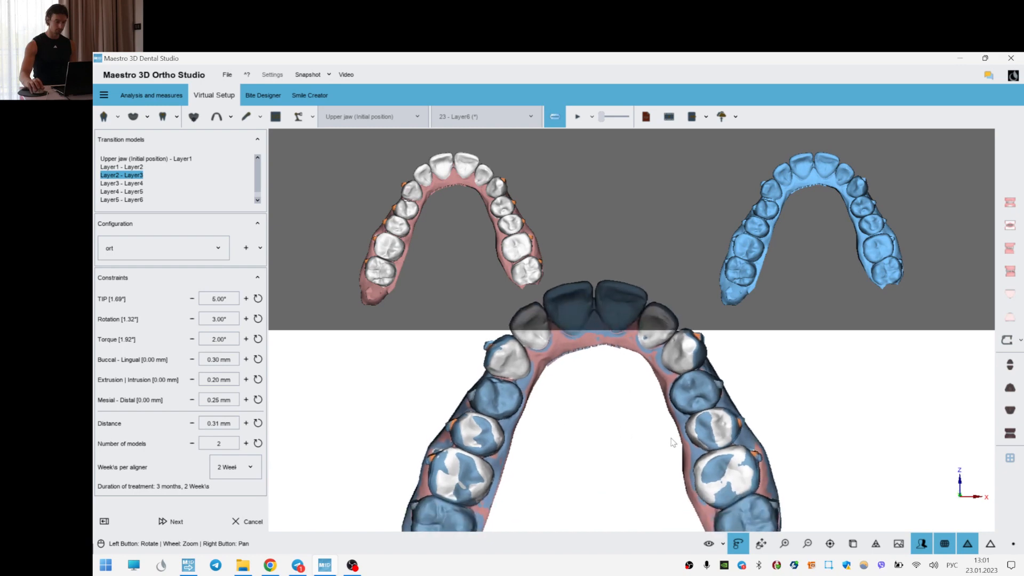
left_click(246, 443)
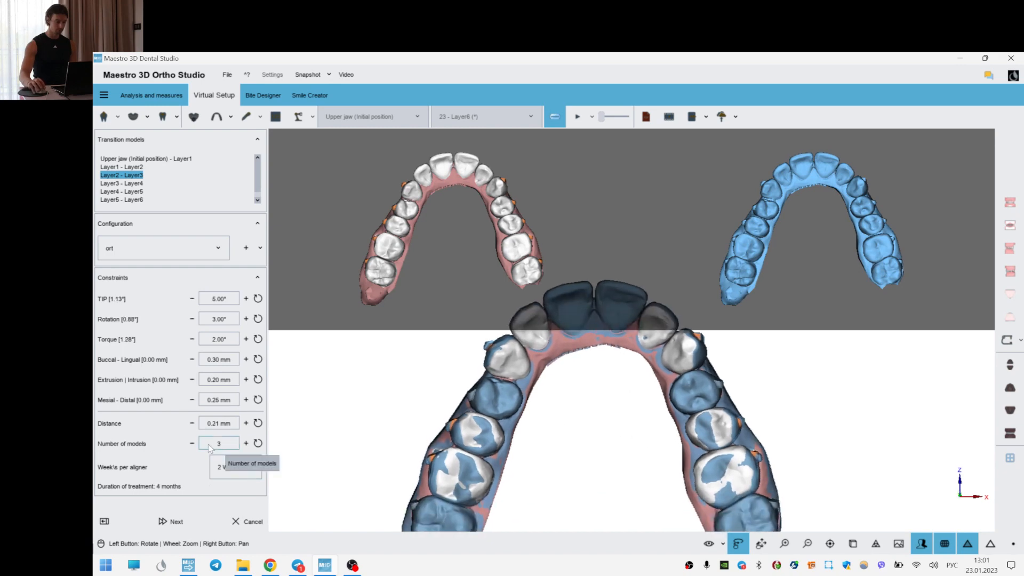
left_click(134, 183)
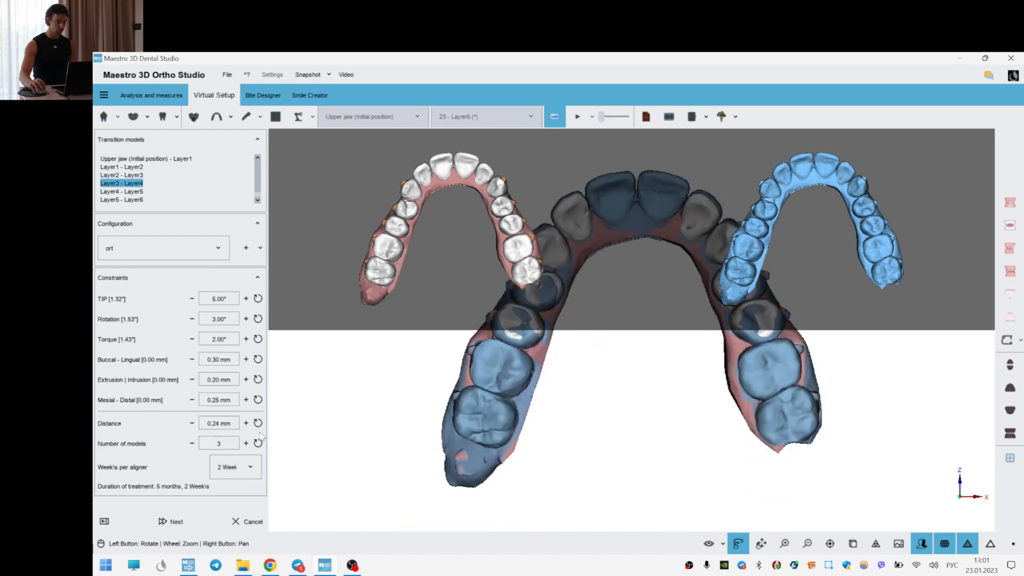
left_click(120, 192)
left_click(135, 200)
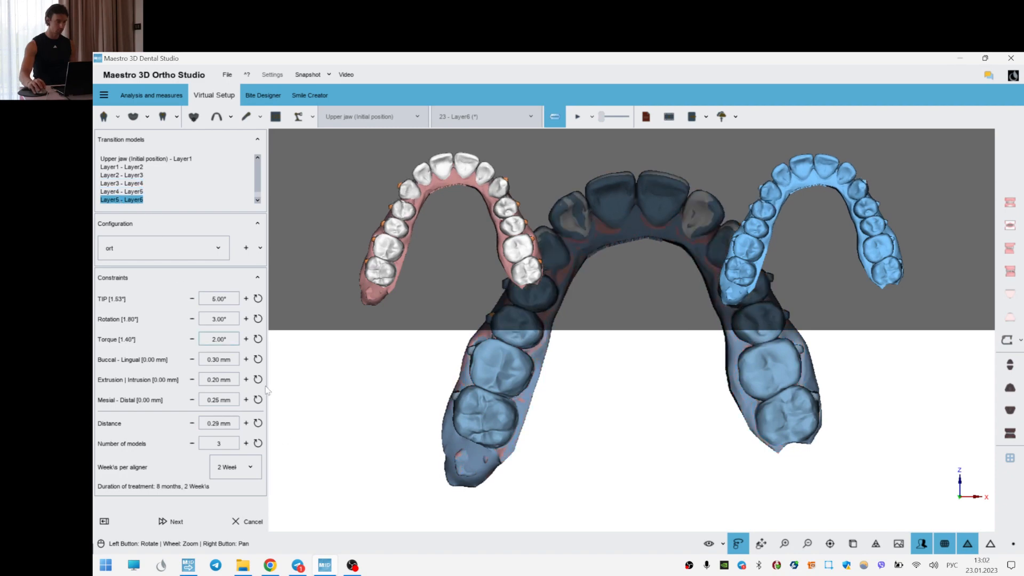
- Set the number of models to 8 for the Layer6–Layer7 transition and generate the upper jaw transition models
left_click_drag(257, 177, 258, 217)
left_click(122, 197)
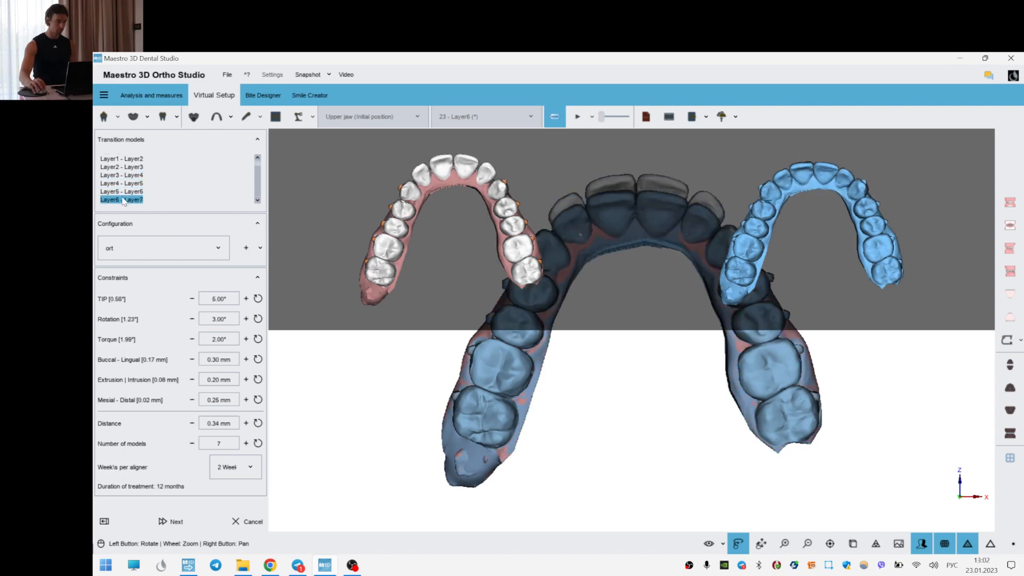
left_click_drag(676, 367, 595, 452)
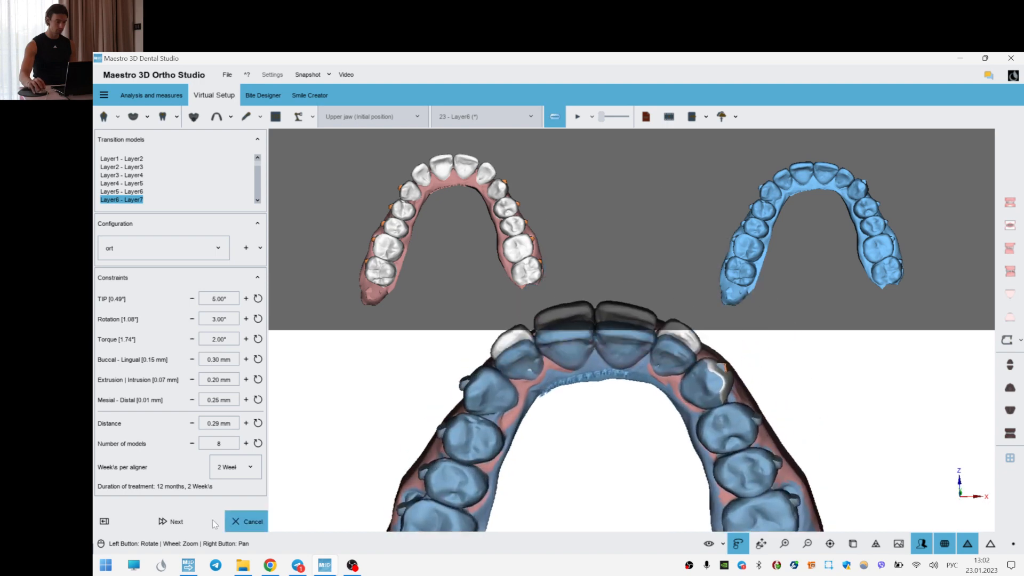
left_click(181, 522)
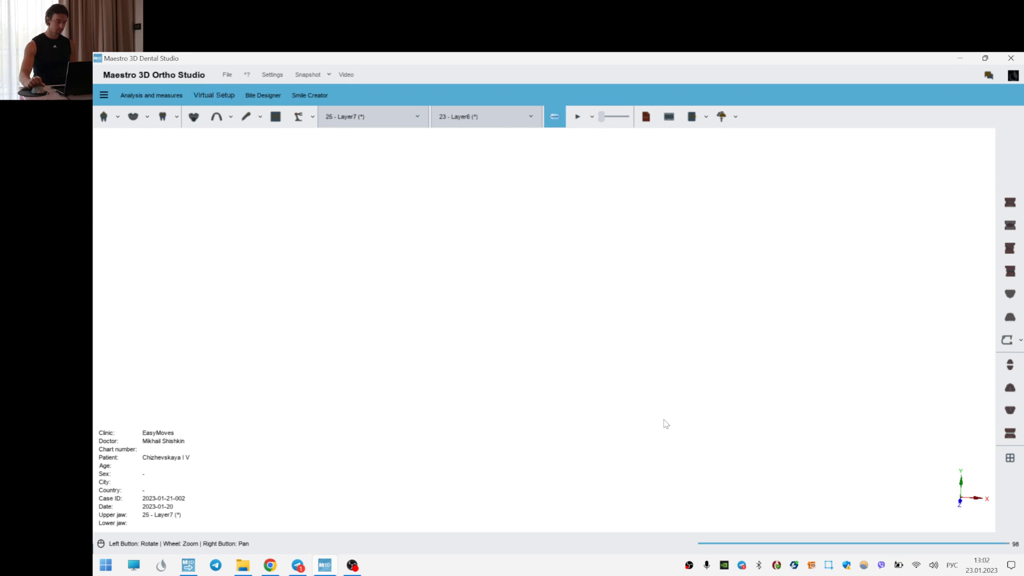
left_click(580, 347)
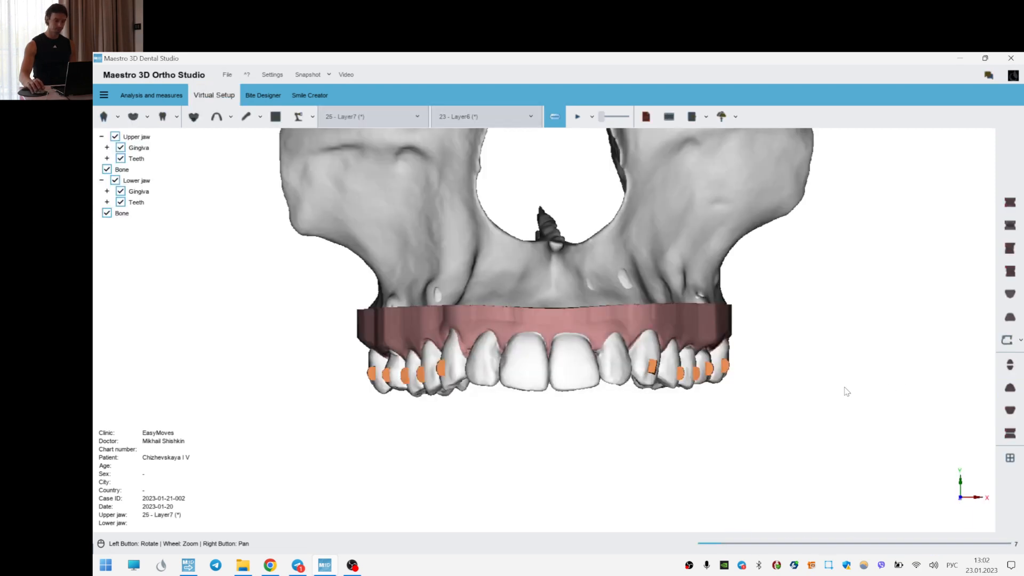
- Examine the final setup's teeth and attachments on the upper jaw, in occlusion, and on the lower jaw from the occlusal side
left_click_drag(589, 337, 915, 403)
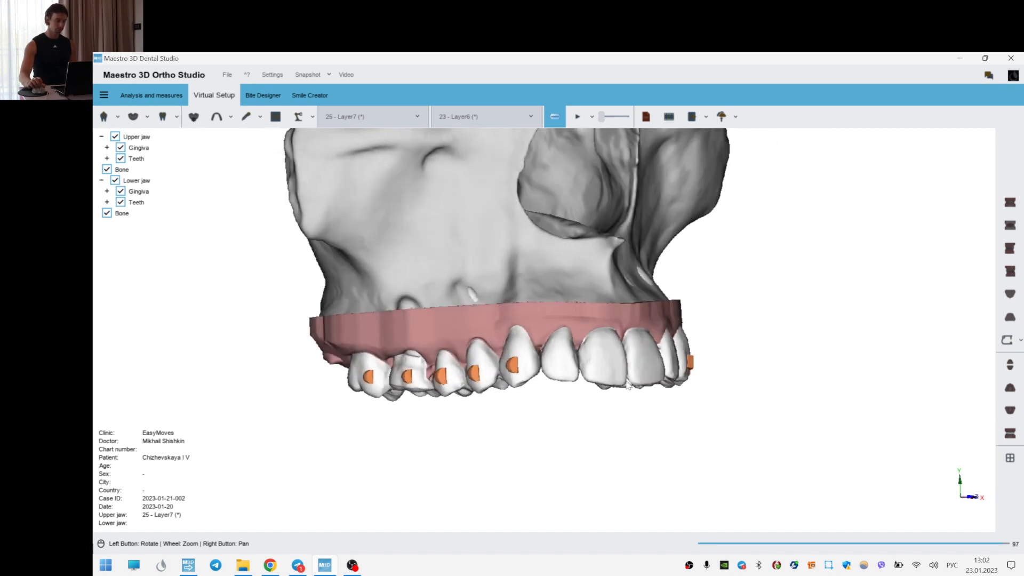
left_click(1018, 439)
left_click_drag(754, 343, 909, 385)
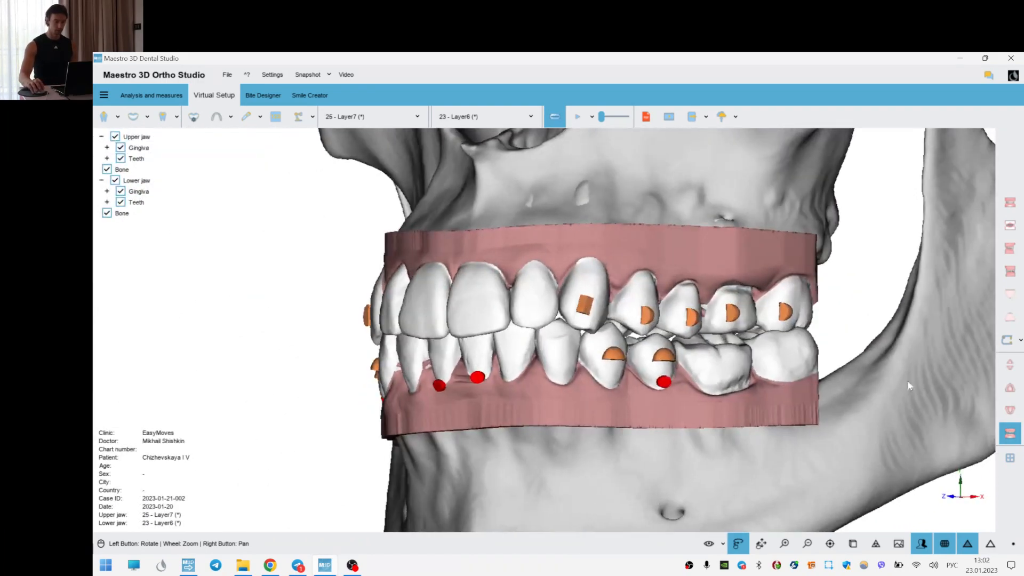
left_click(1011, 415)
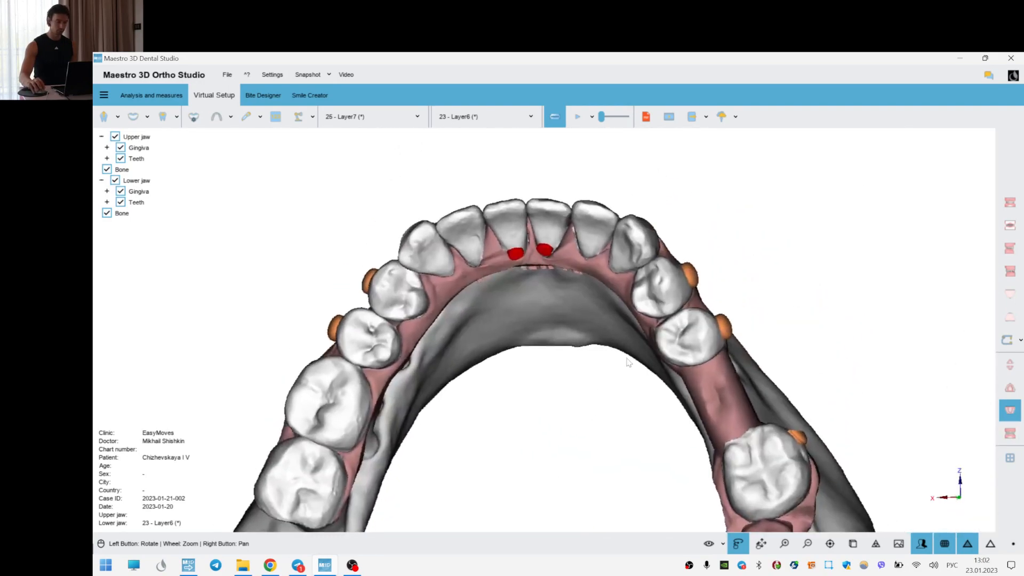
left_click_drag(626, 358, 637, 364)
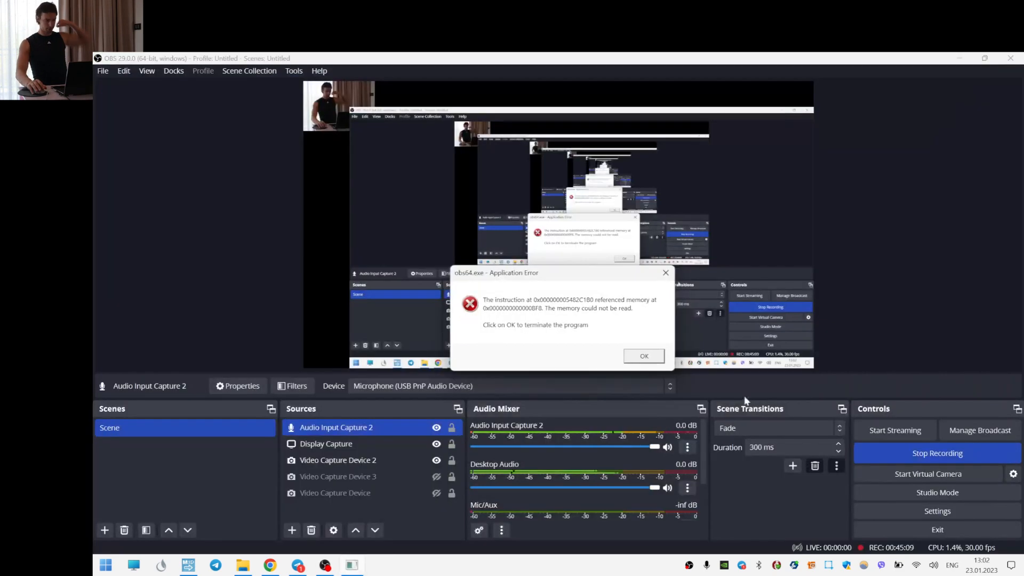
left_click(655, 361)
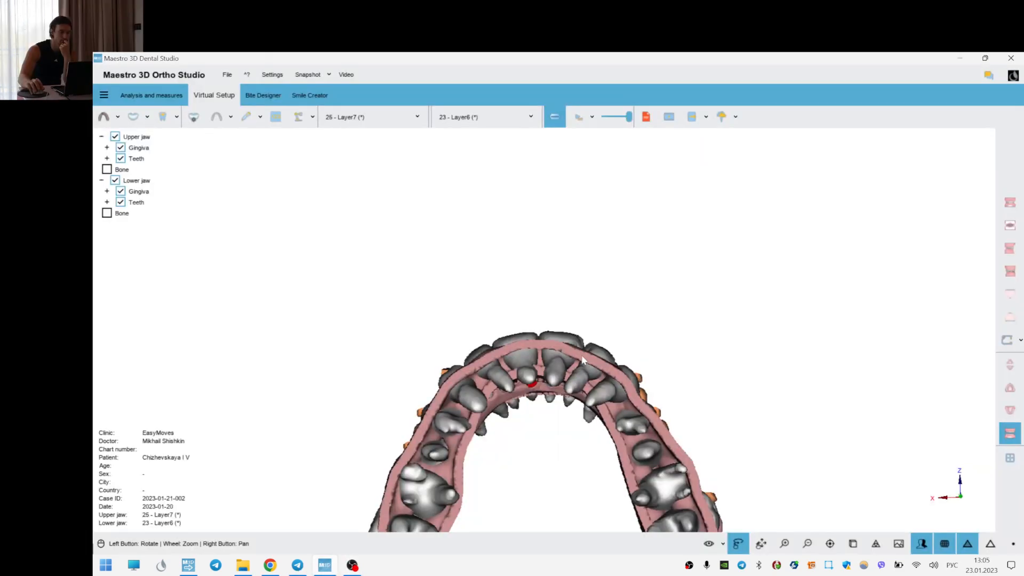
- Show the lower jaw alone up close from the occlusal side and play the treatment animation through its stages
left_click(1010, 411)
scroll(621, 353, "up", 5)
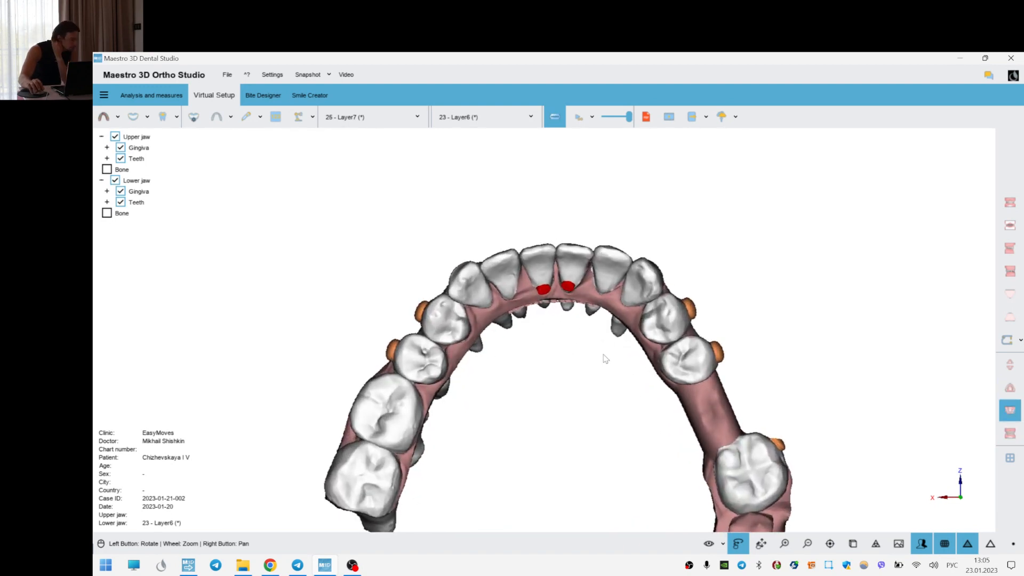
scroll(601, 370, "up", 4)
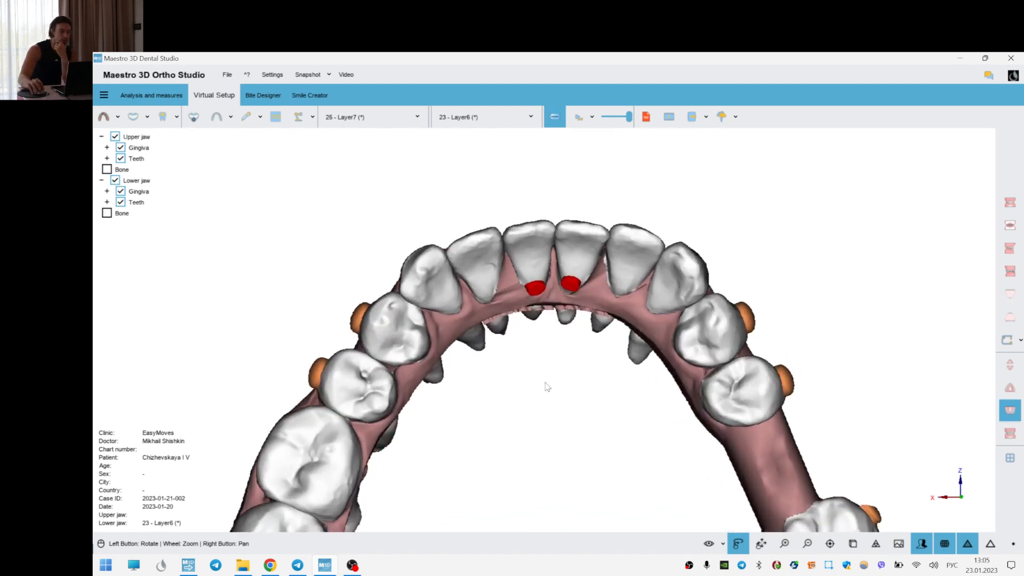
mouse_move(631, 389)
left_mouse_down()
mouse_move(546, 402)
mouse_move(622, 407)
left_mouse_up()
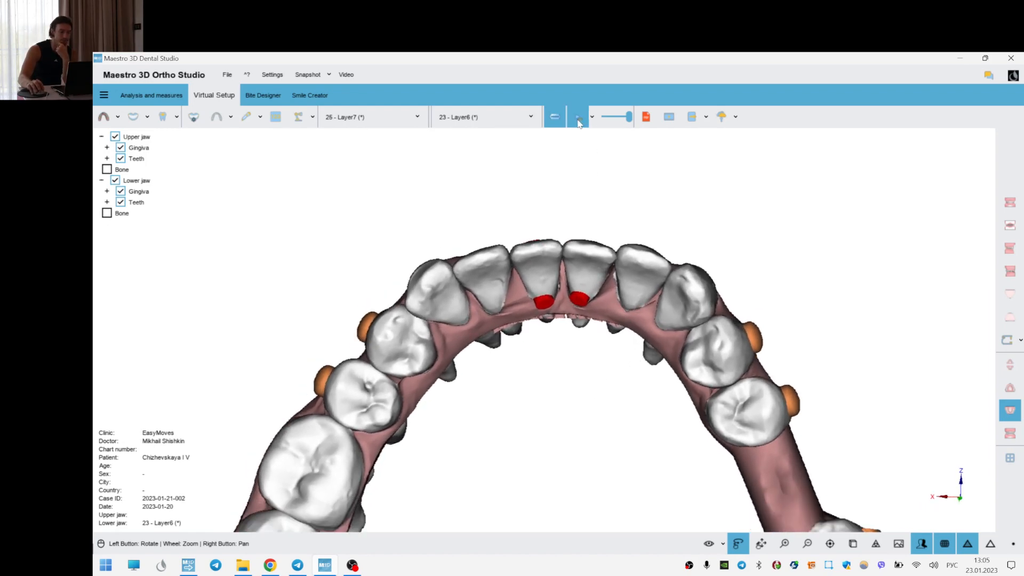
left_click(578, 118)
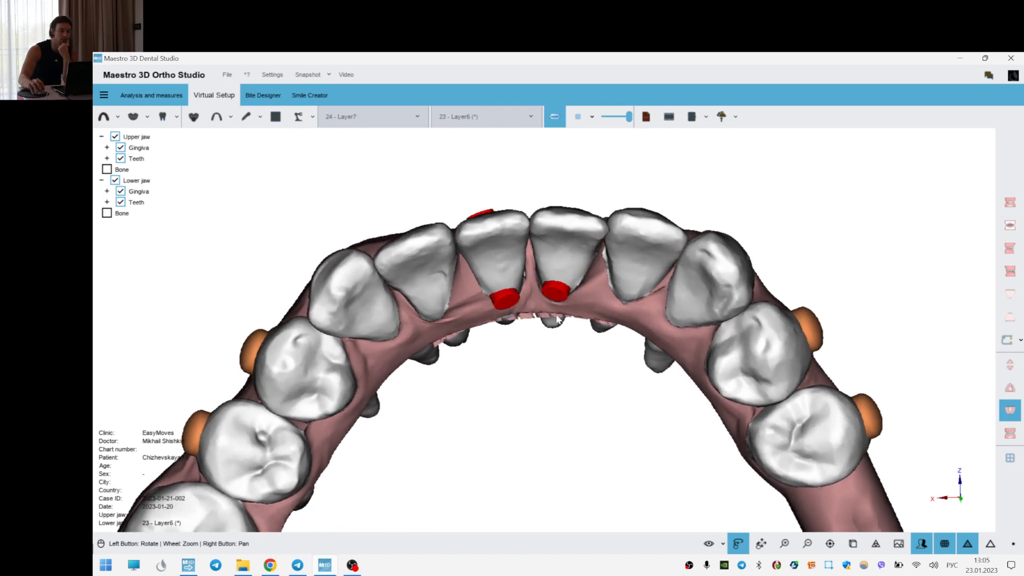
- Follow the running treatment animation on the upper jaw from the occlusal side, and bring both jaws back into view
left_click(1011, 388)
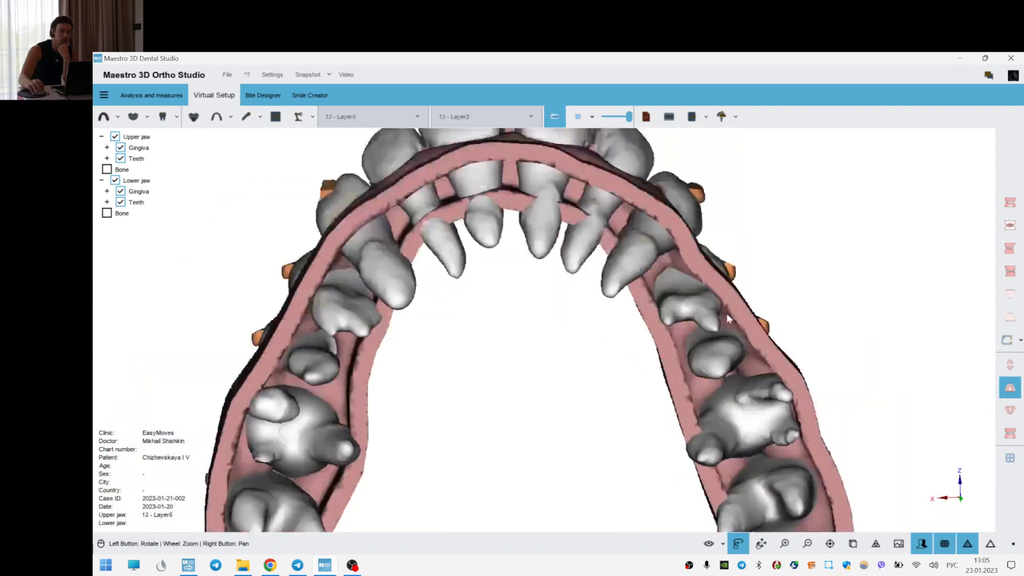
left_click_drag(726, 313, 620, 376)
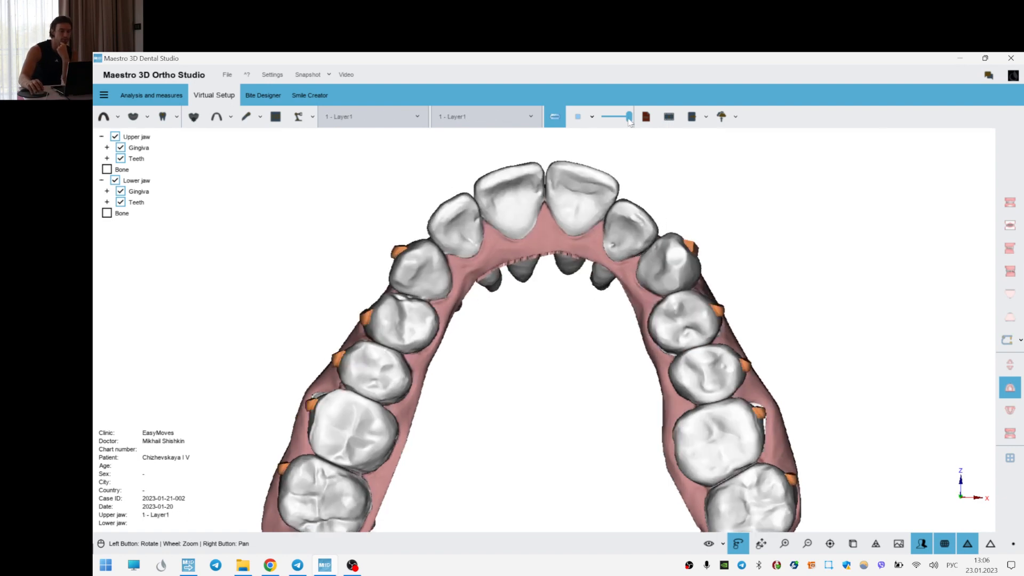
left_click(1007, 432)
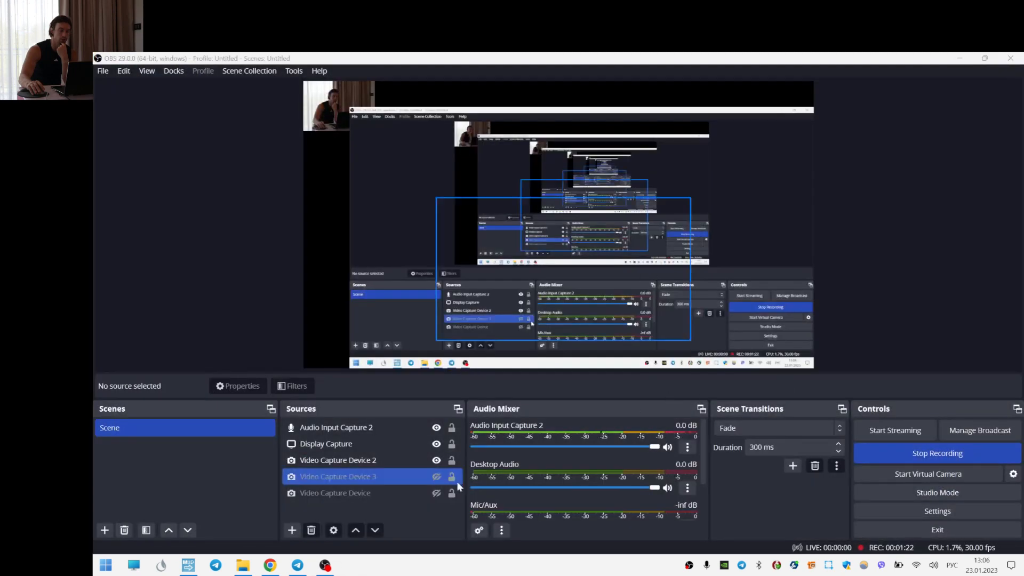
- Switch to Maestro 3D, open the selected case with write rights, and enter its Virtual Setup
left_click(189, 566)
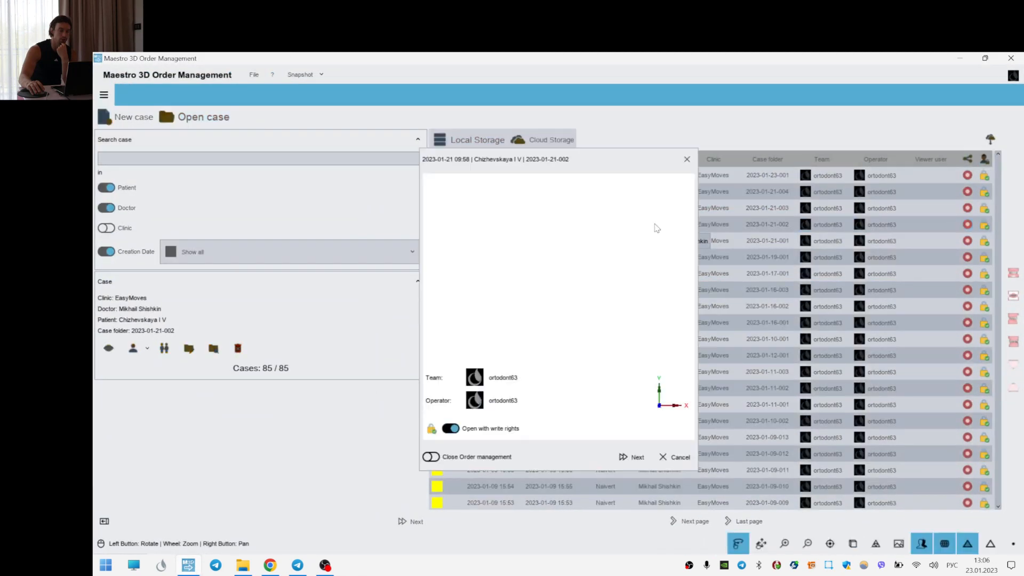
left_click(625, 455)
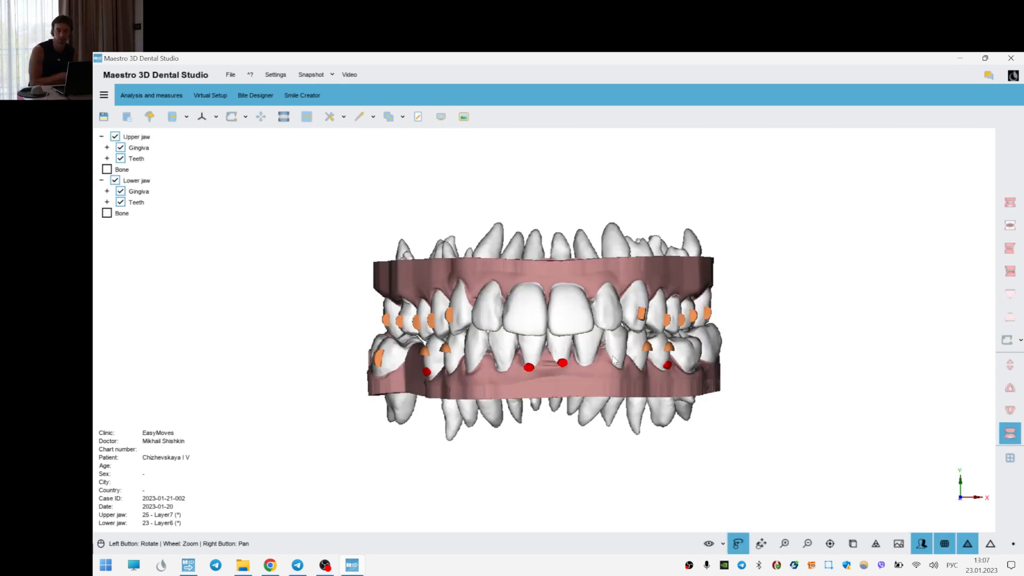
left_click(1010, 410)
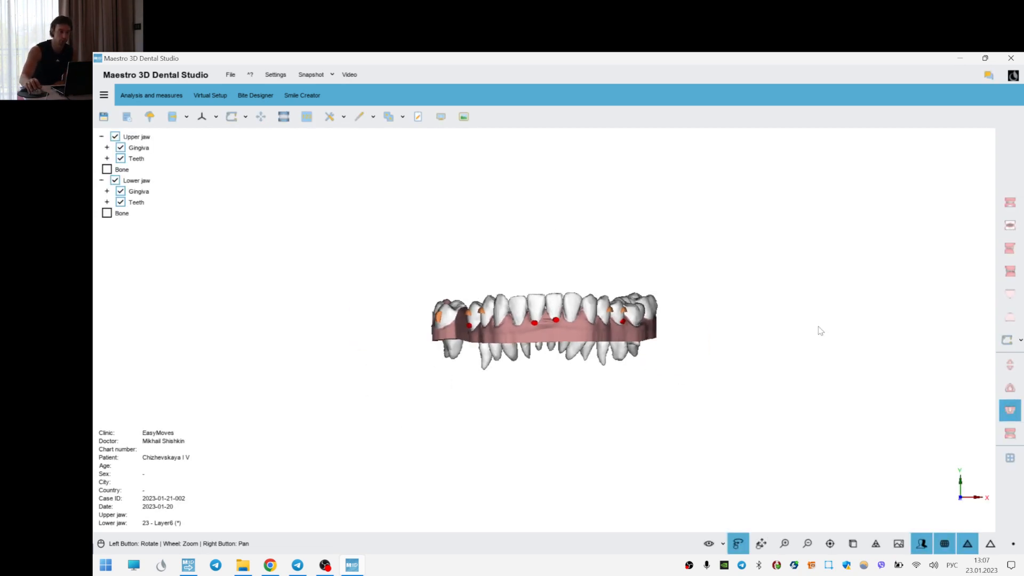
left_click(210, 95)
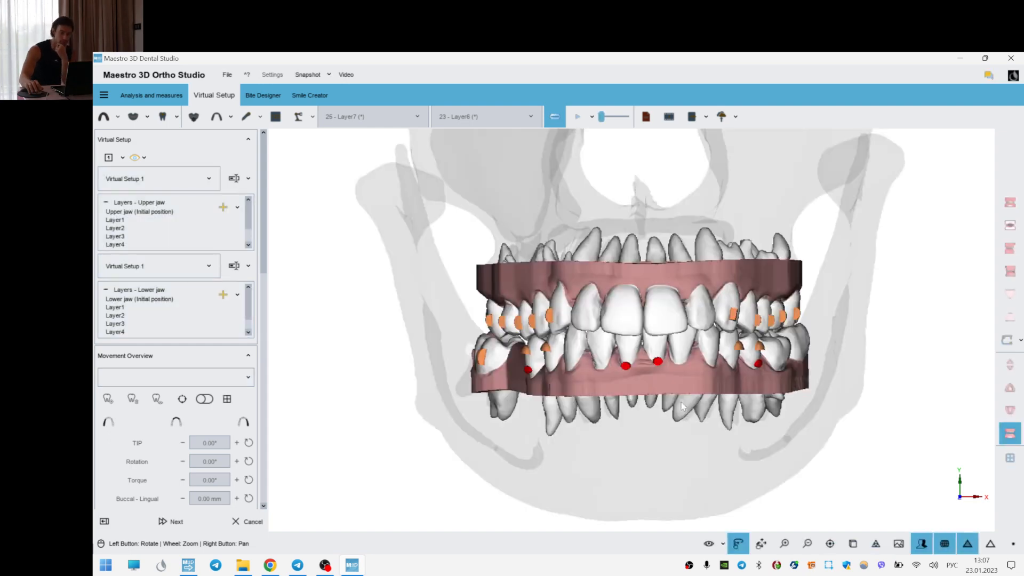
- Show only the lower jaw at Layer1 and place an attach3 attachment on the lingual surface of tooth 31
left_click(1009, 410)
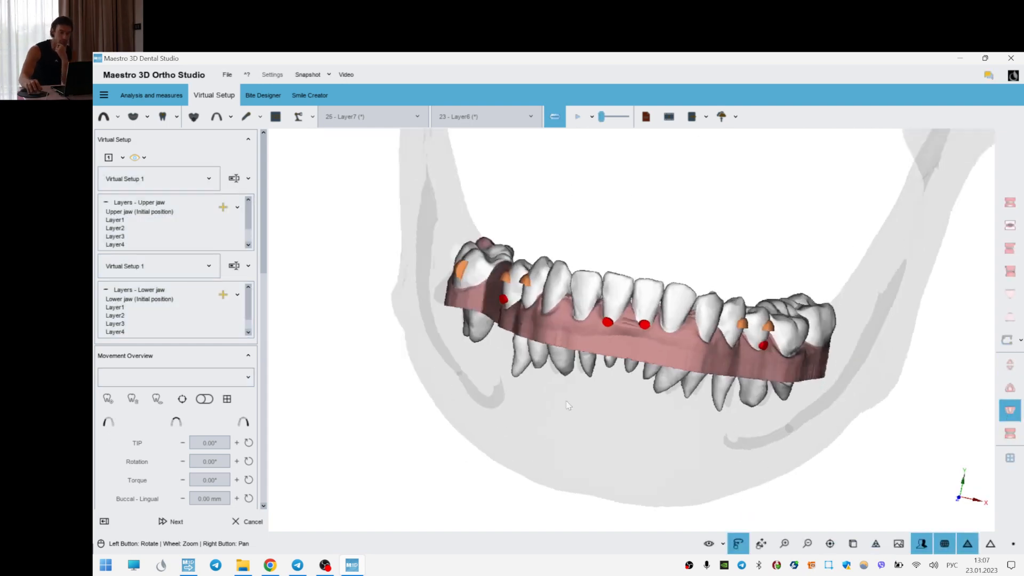
left_click_drag(118, 300, 117, 309)
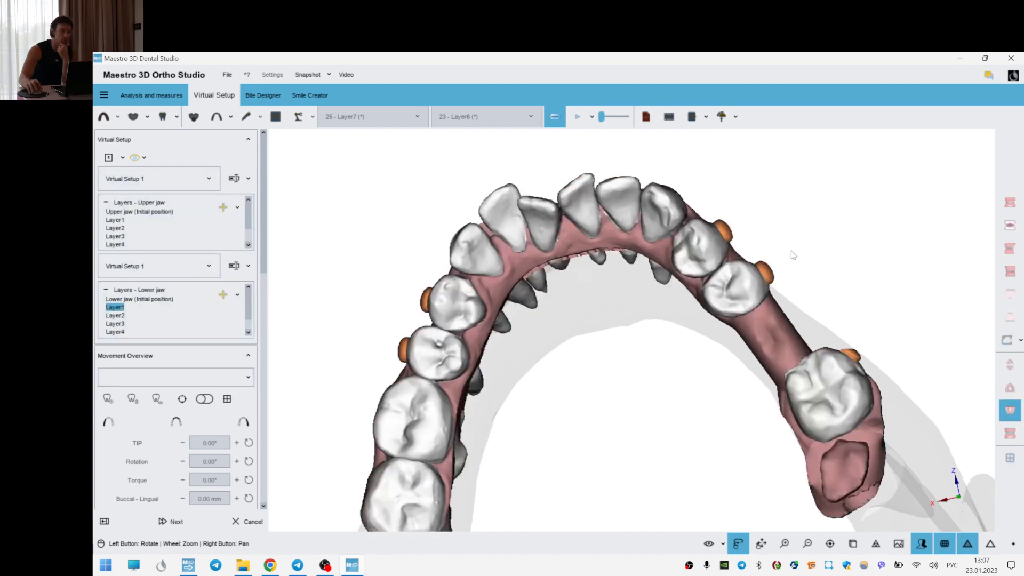
left_click_drag(263, 258, 260, 465)
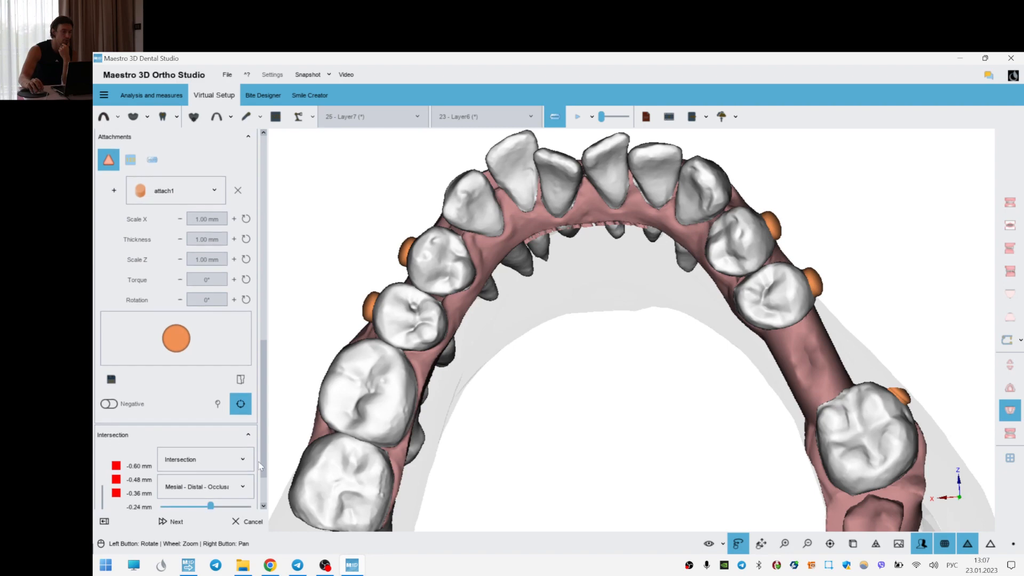
left_click(176, 190)
left_click(190, 231)
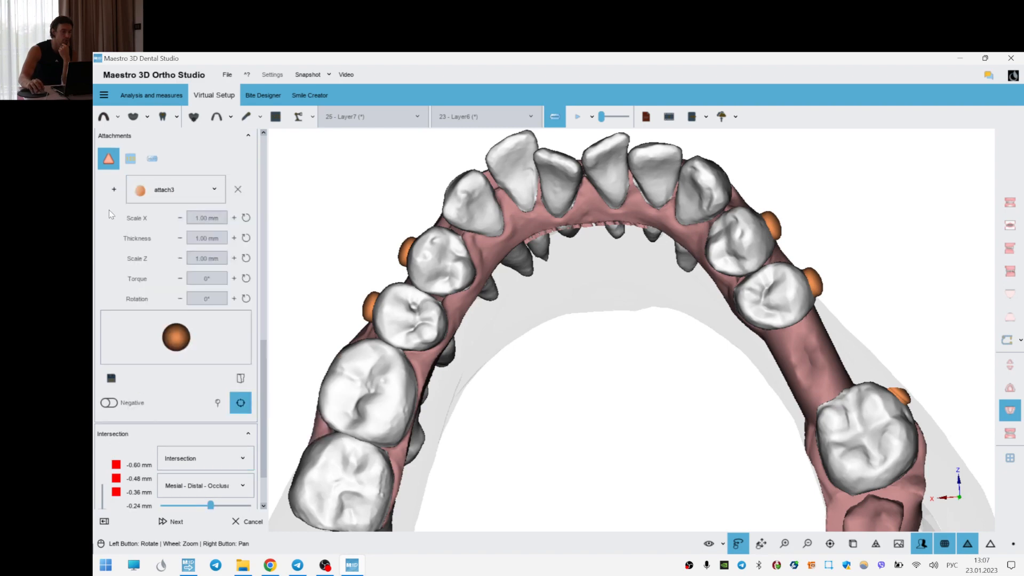
left_click(114, 191)
right_click_drag(638, 206, 653, 276)
scroll(654, 277, "up", 2)
right_click_drag(594, 232, 576, 283)
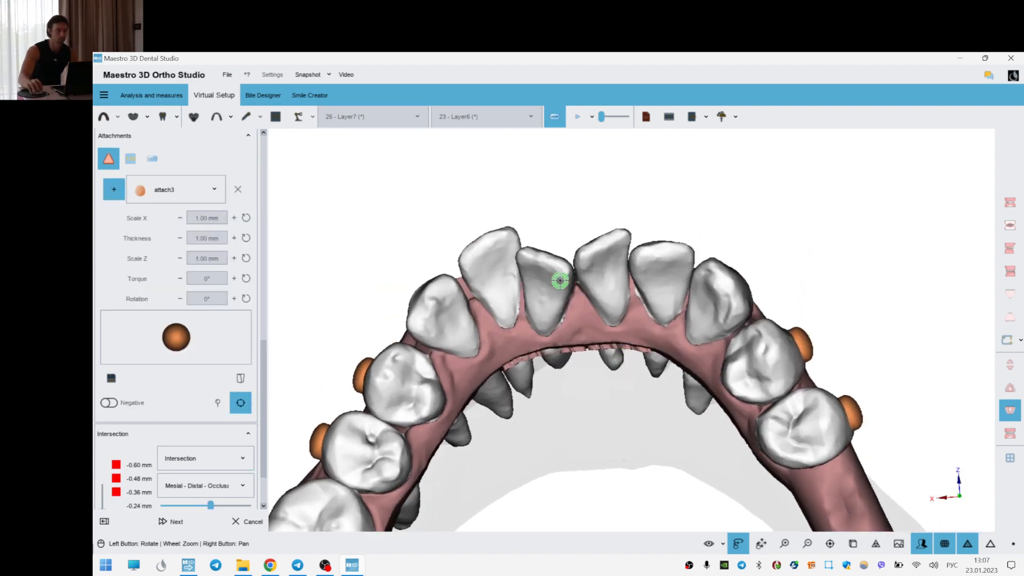
left_click(560, 281)
- Resize the tooth 31 attachment to Scale X 1.20 mm and Scale Z 2.42 mm, and make it negative
left_click_drag(565, 294, 584, 292)
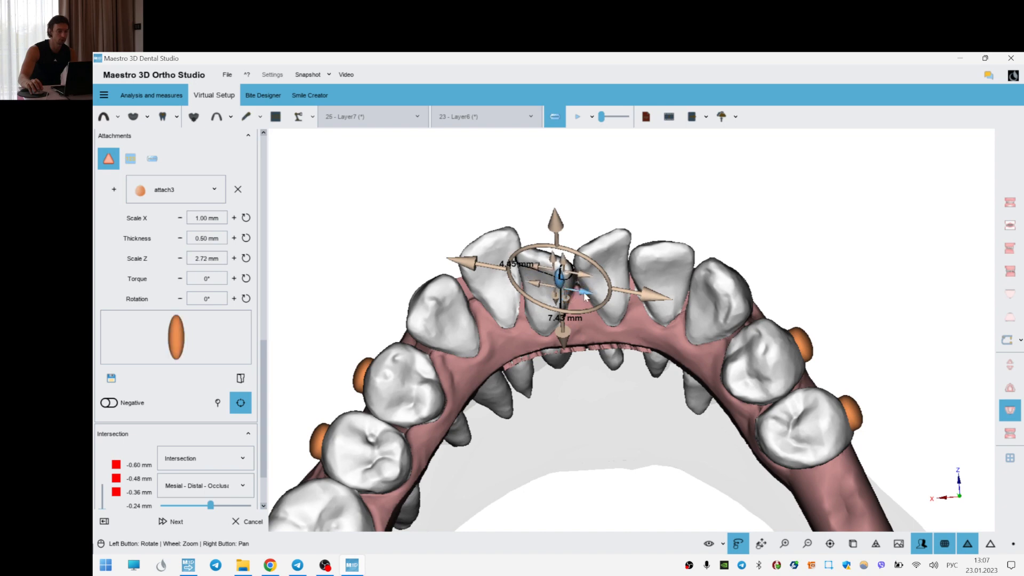
left_click_drag(470, 267, 467, 266)
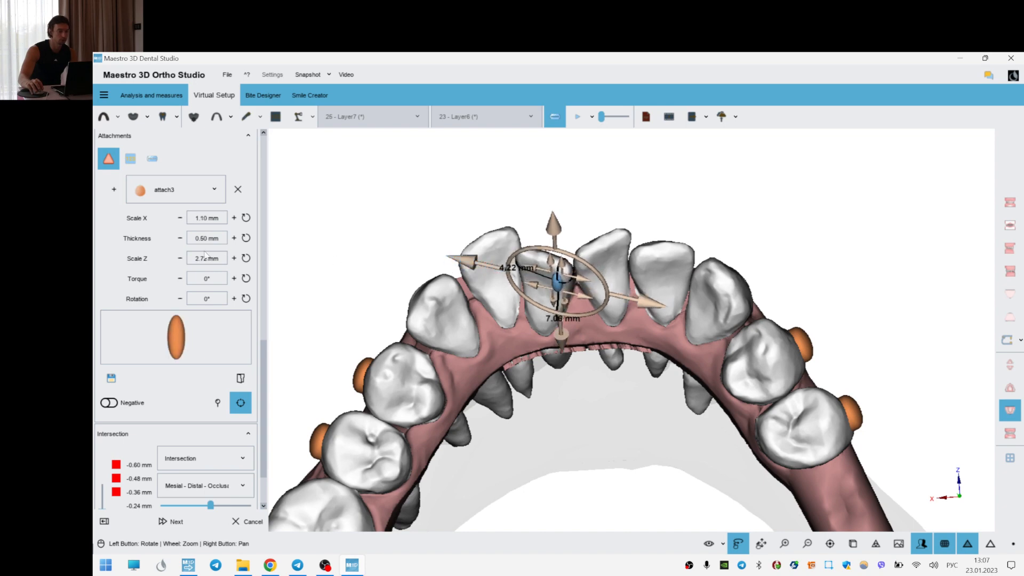
left_click(180, 258)
left_click(179, 259)
left_click(179, 259)
left_click(113, 403)
left_click_drag(573, 306, 603, 247)
scroll(603, 248, "up", 1)
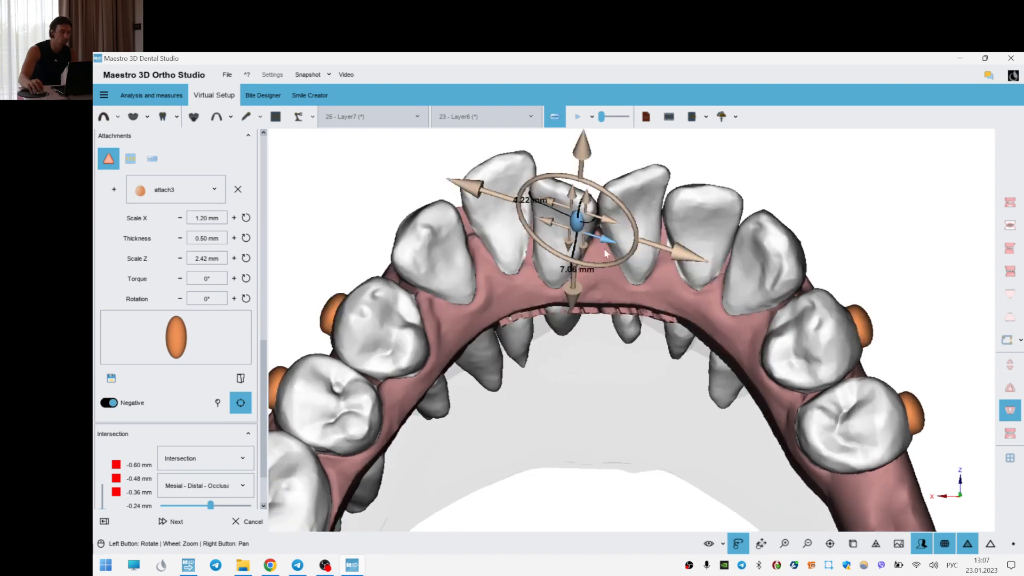
- Copy the negative attachment from tooth 31, paste it onto the lingual surface of tooth 41, and adjust its position
left_click_drag(574, 297, 573, 294)
right_click(578, 226)
left_click(600, 174)
right_click(616, 204)
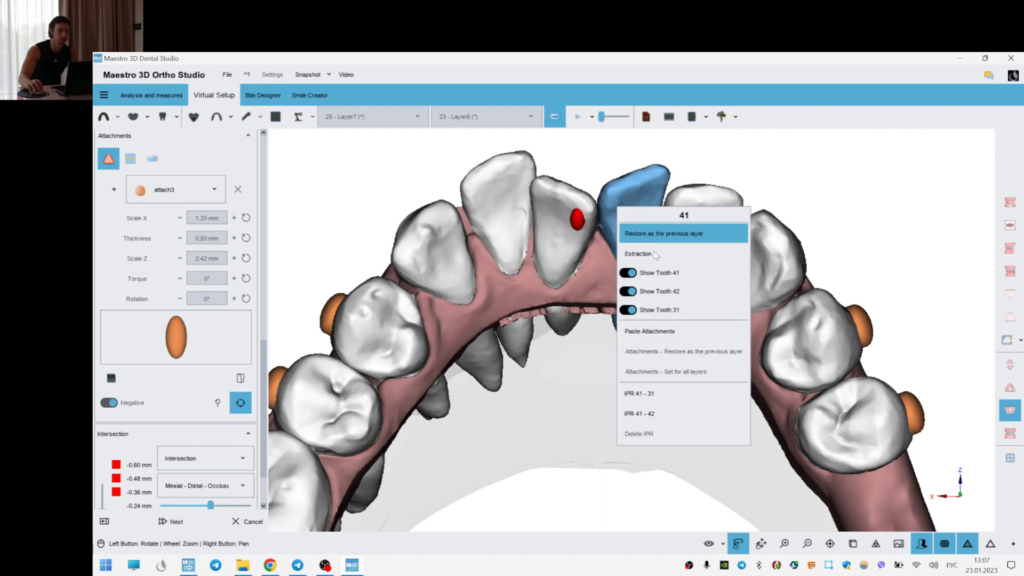
left_click(655, 326)
left_click_drag(617, 284, 617, 287)
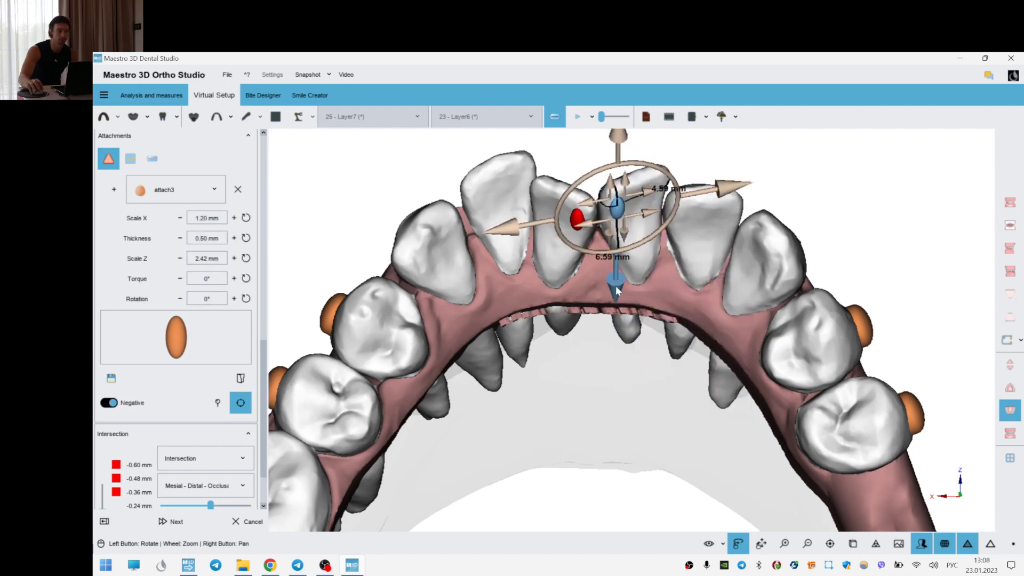
left_click_drag(714, 190, 716, 190)
right_click(804, 171)
left_click(802, 169)
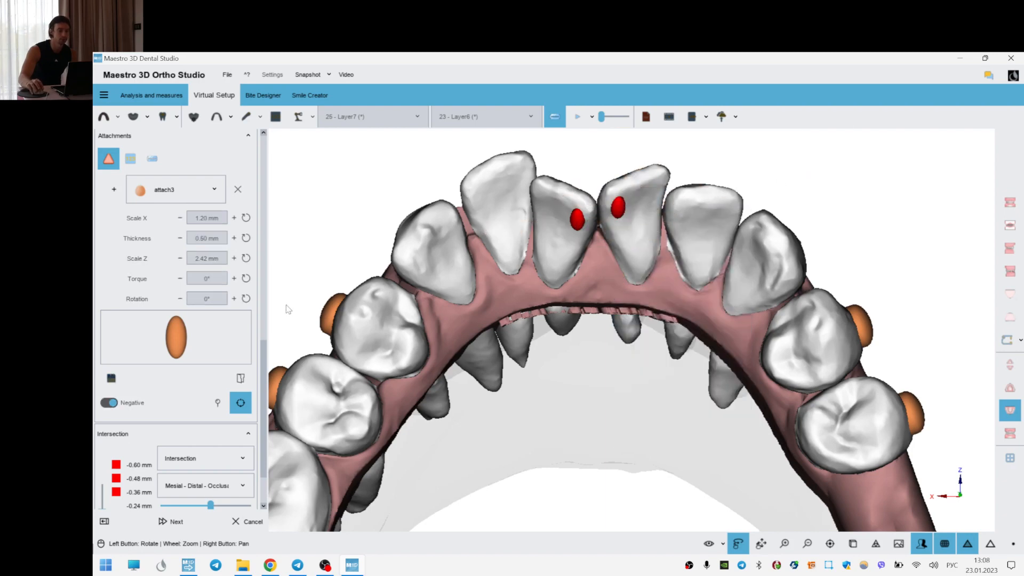
- Paste the negative attachment onto the lingual surfaces of teeth 31 and 41 in the lower jaw's Layer2
left_click_drag(266, 344, 265, 142)
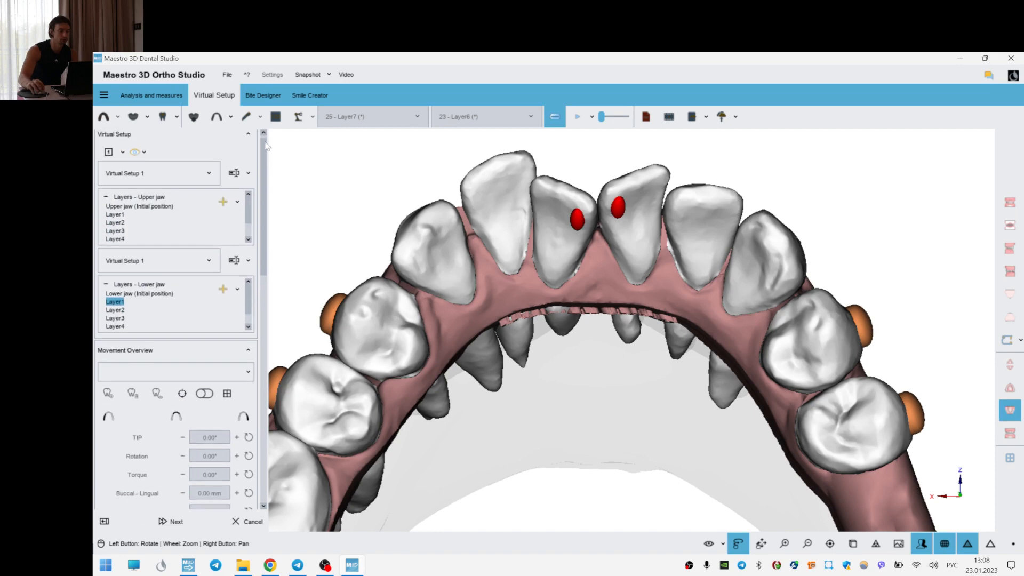
left_click(111, 311)
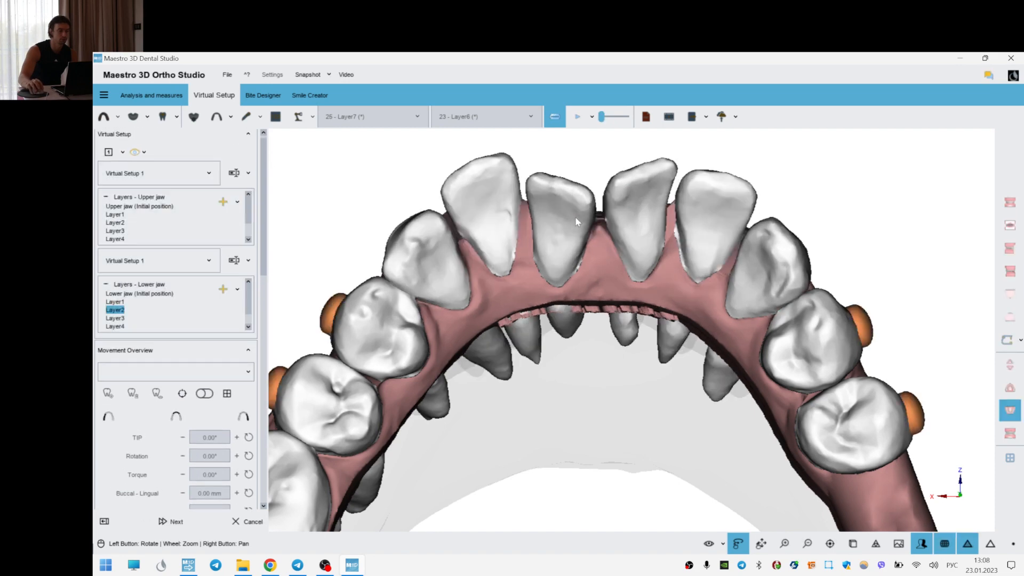
right_click(575, 216)
left_click(621, 342)
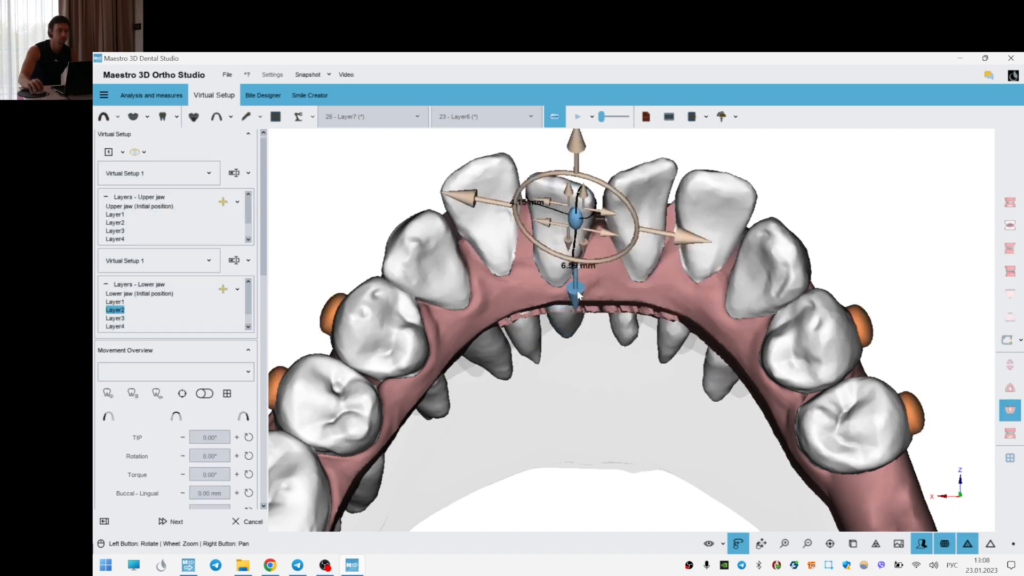
right_click(619, 206)
left_click(682, 349)
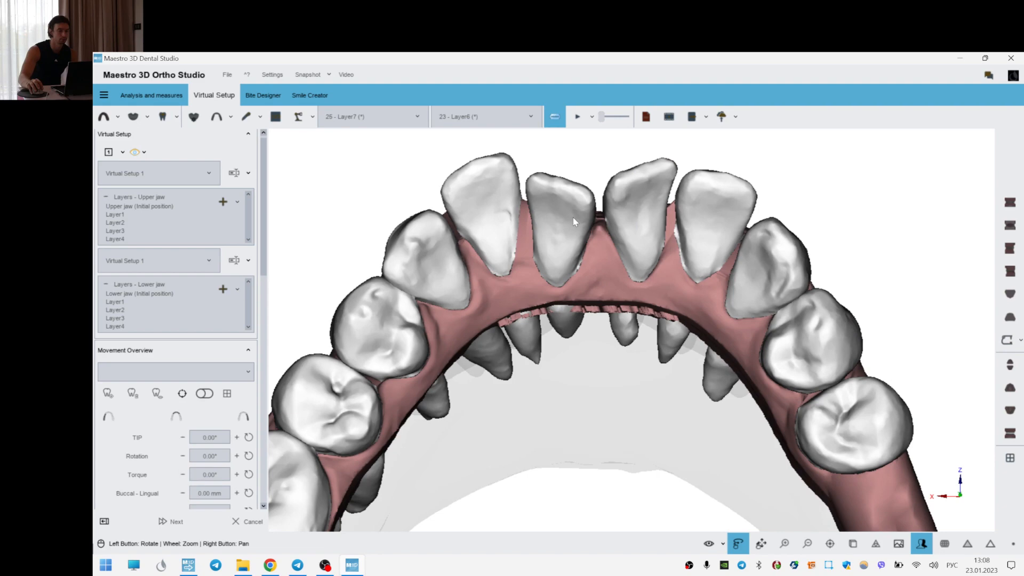
- In the lower jaw's Layer3, paste the negative attachment lingually onto teeth 31 and 41 and fine-tune both positions
right_click(573, 221)
left_click(618, 322)
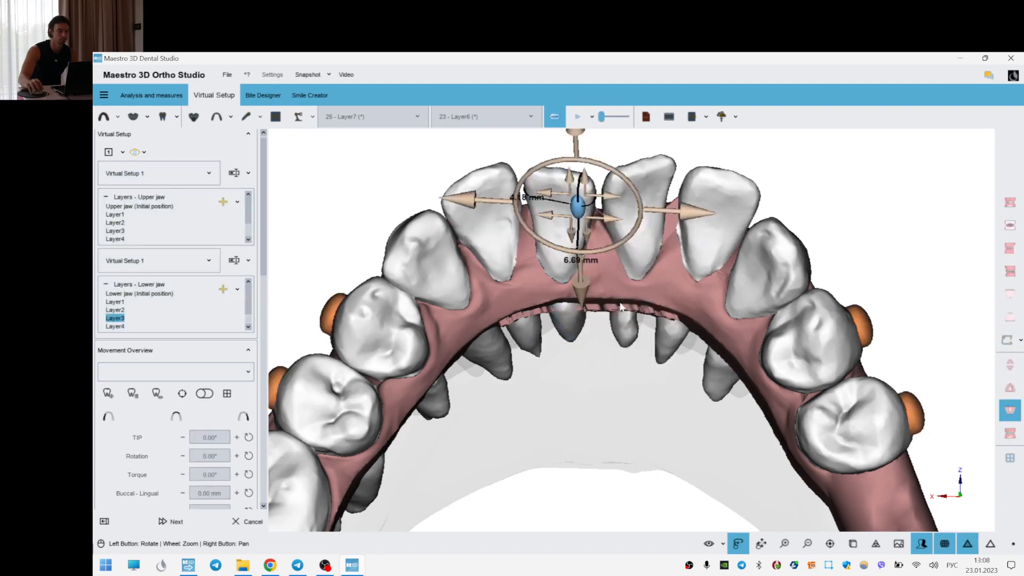
left_click_drag(582, 290, 581, 284)
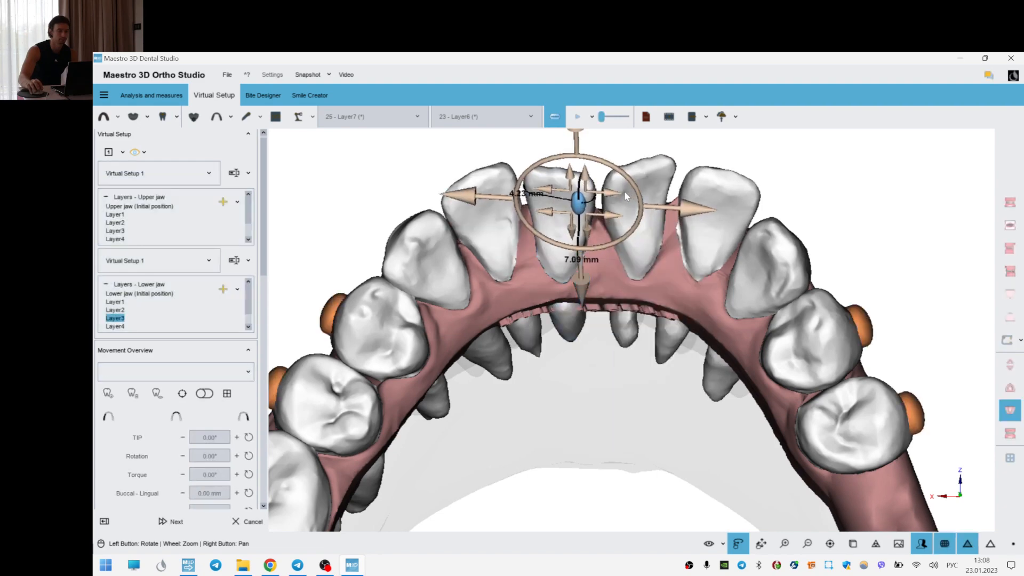
right_click(626, 198)
left_click(654, 315)
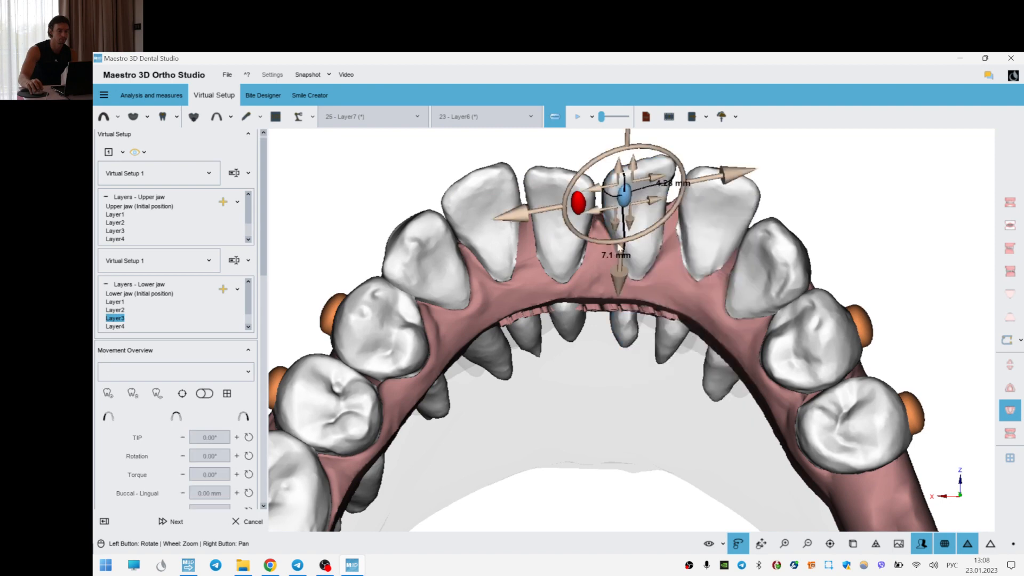
left_click_drag(518, 216, 516, 216)
right_click(631, 303)
left_click(653, 318)
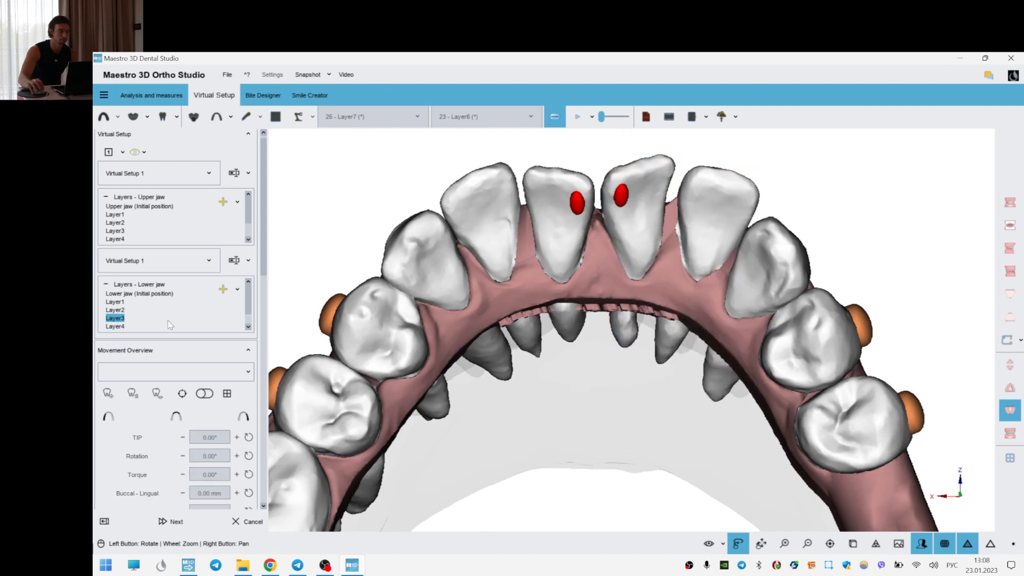
- In the lower jaw's Layer4, paste the negative attachment onto the labial surfaces of teeth 41 and 31 near their distal edges
left_click(117, 327)
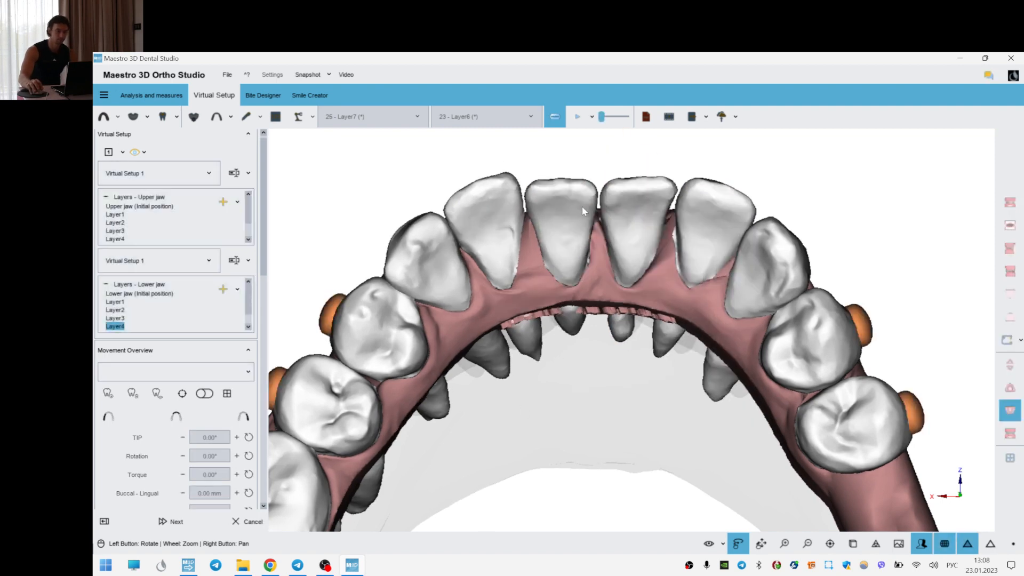
left_click_drag(583, 213, 645, 295)
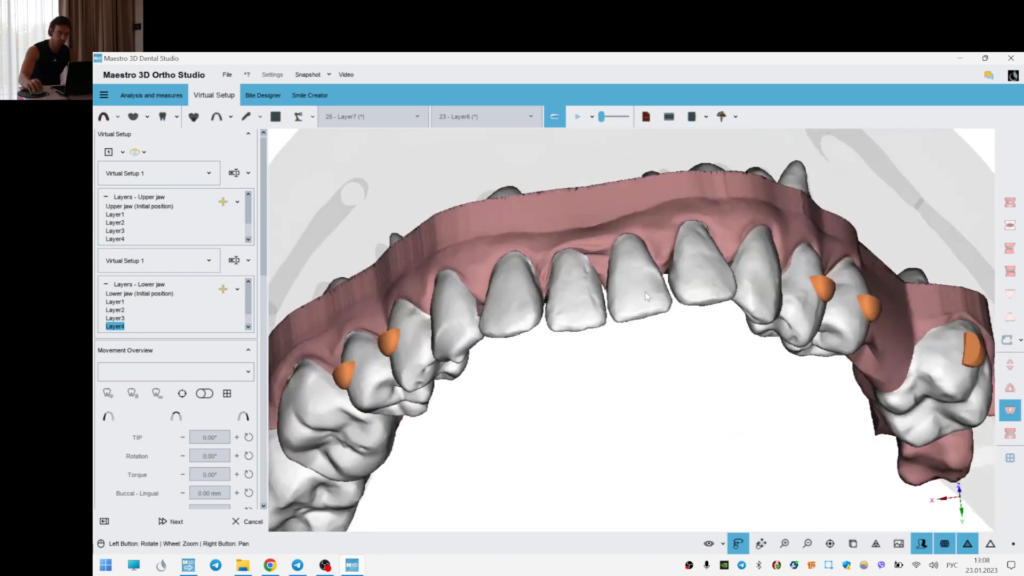
right_click(656, 294)
left_click(709, 415)
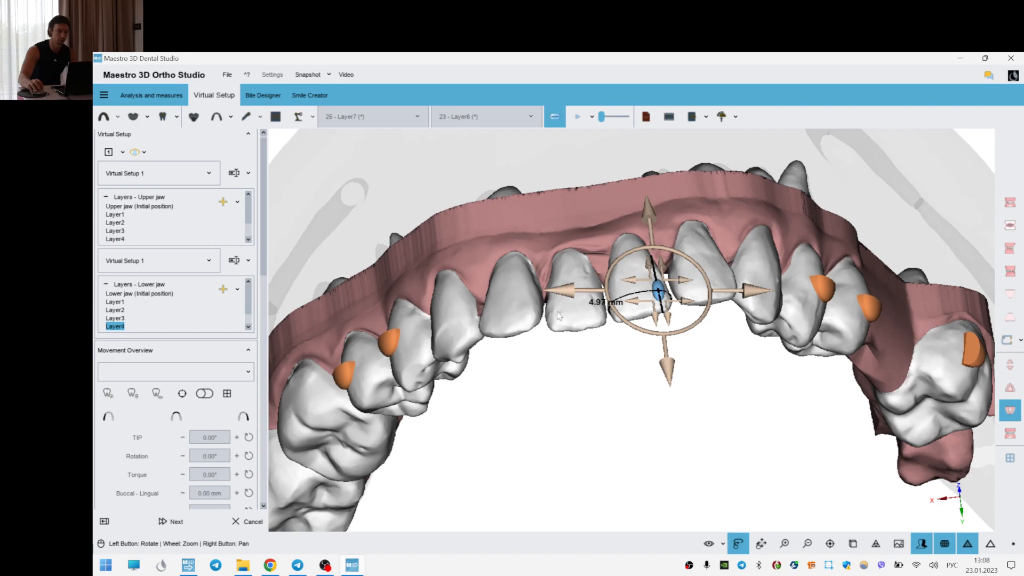
right_click(566, 322)
left_click(590, 196)
left_click_drag(713, 366, 731, 363)
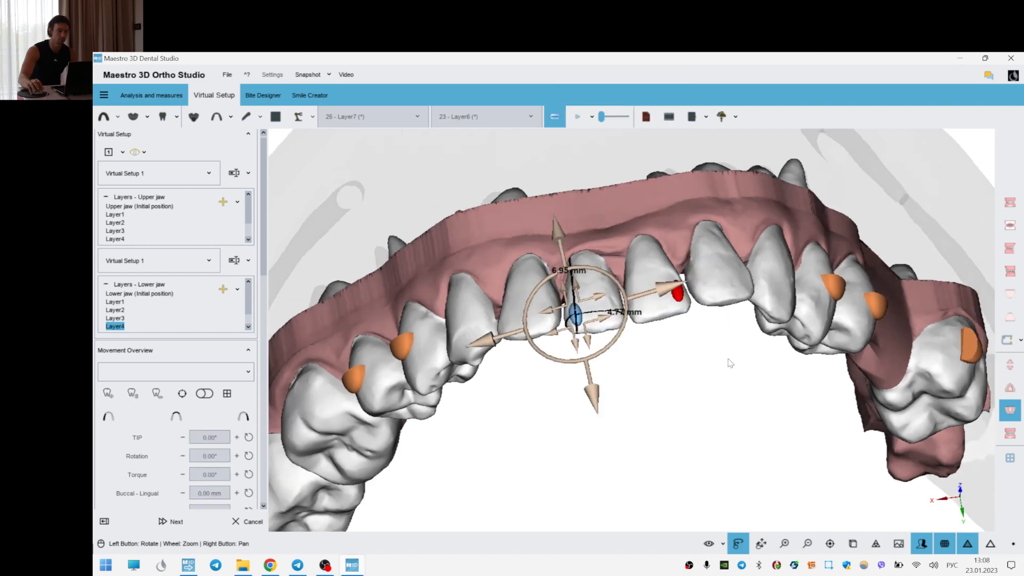
scroll(582, 400, "up", 3)
left_click_drag(572, 416, 571, 410)
left_click_drag(669, 431, 625, 304)
scroll(665, 425, "down", 3)
left_click_drag(837, 300, 841, 346)
left_click_drag(585, 404, 594, 358)
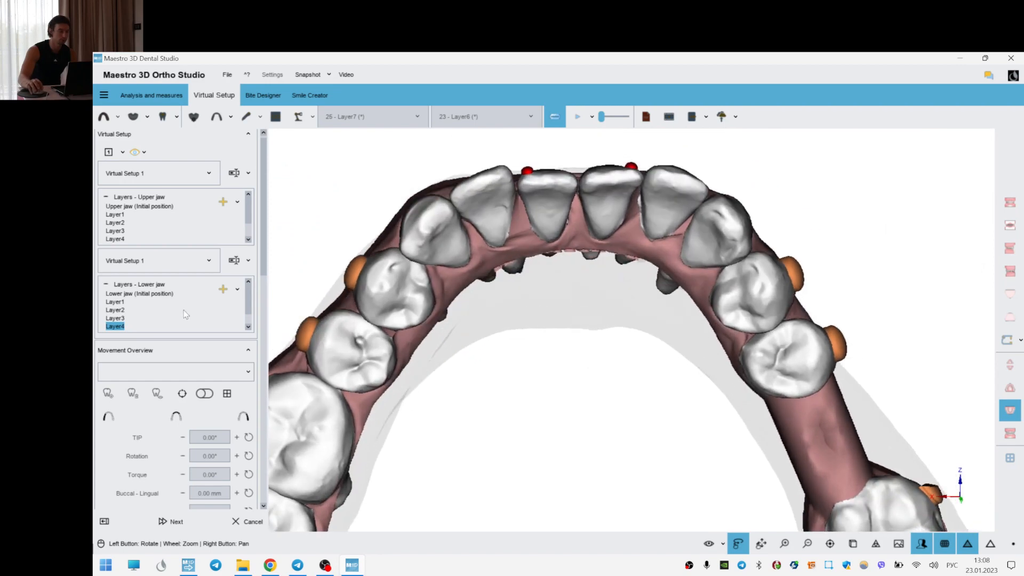
- In the lower jaw's Layer5, paste the negative attachment onto the labial surfaces of teeth 31 and 41 and adjust the placement
left_click_drag(248, 302, 248, 311)
left_click(120, 323)
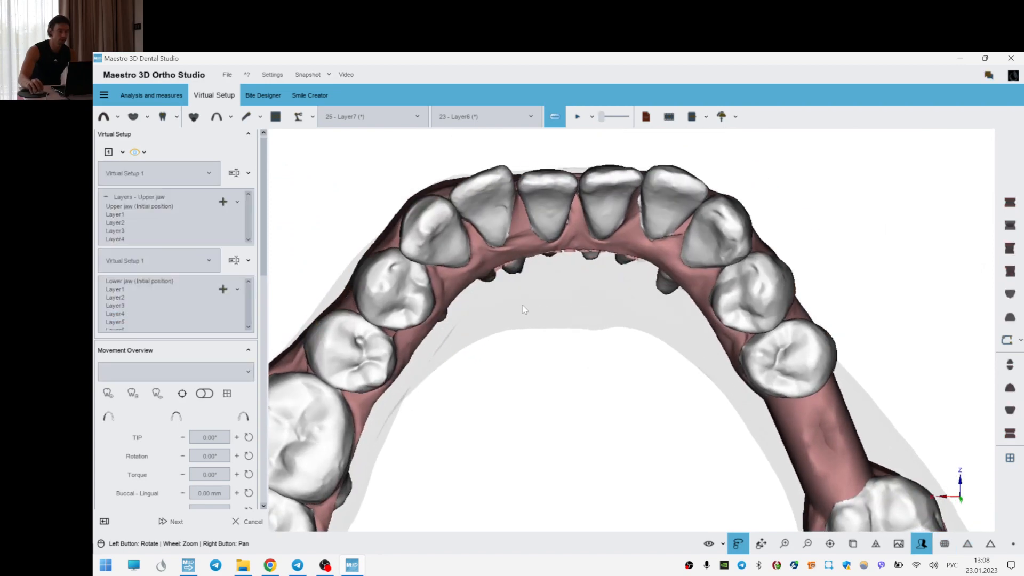
left_click_drag(603, 320, 550, 274)
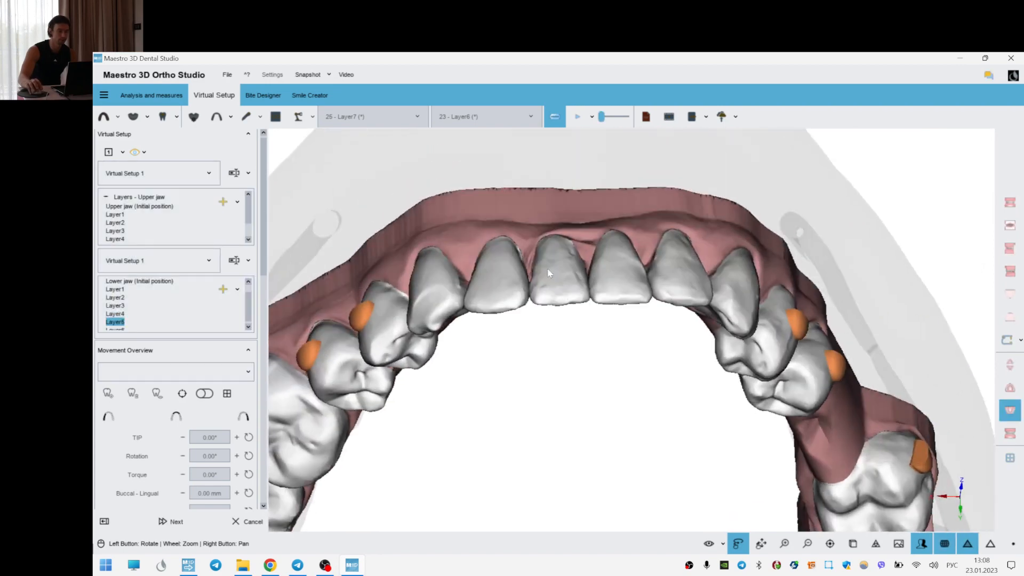
right_click(539, 291)
left_click(578, 414)
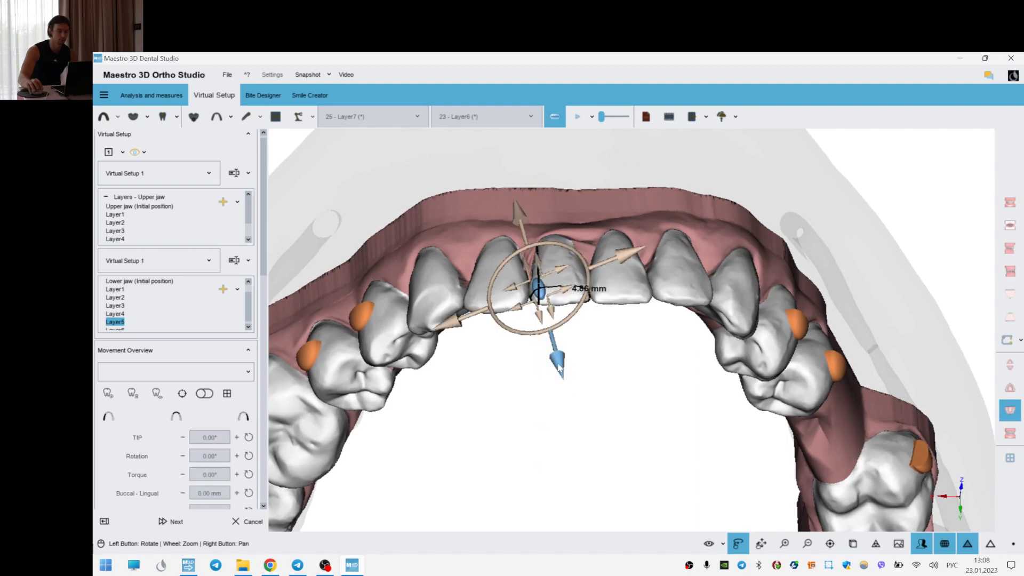
right_click(646, 284)
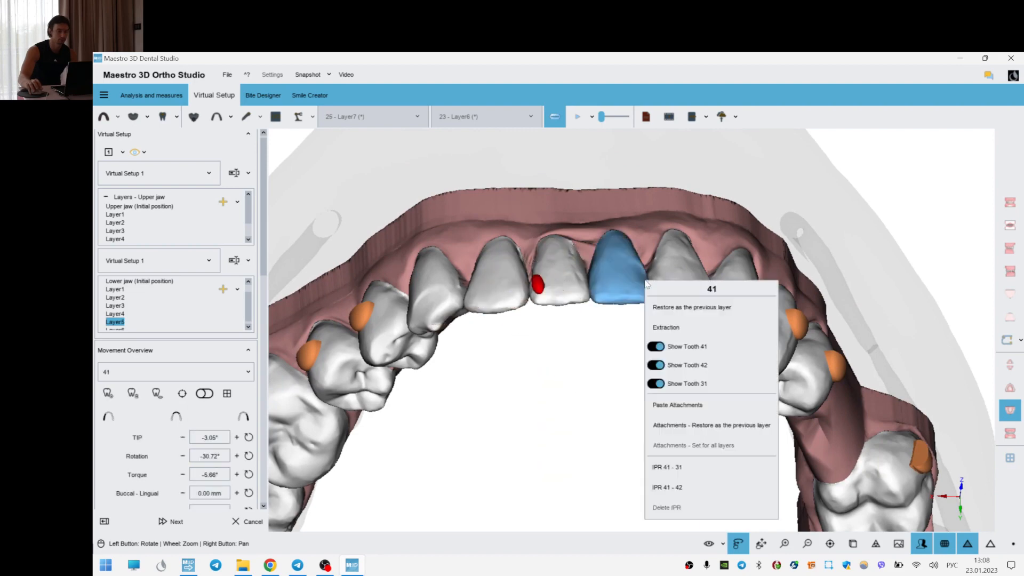
left_click(677, 404)
left_click_drag(629, 342, 520, 243)
right_click(603, 344)
left_click_drag(600, 393, 634, 299)
- Compare the lower jaw's initial position with its intermediate layers up to Layer5
left_click(121, 282)
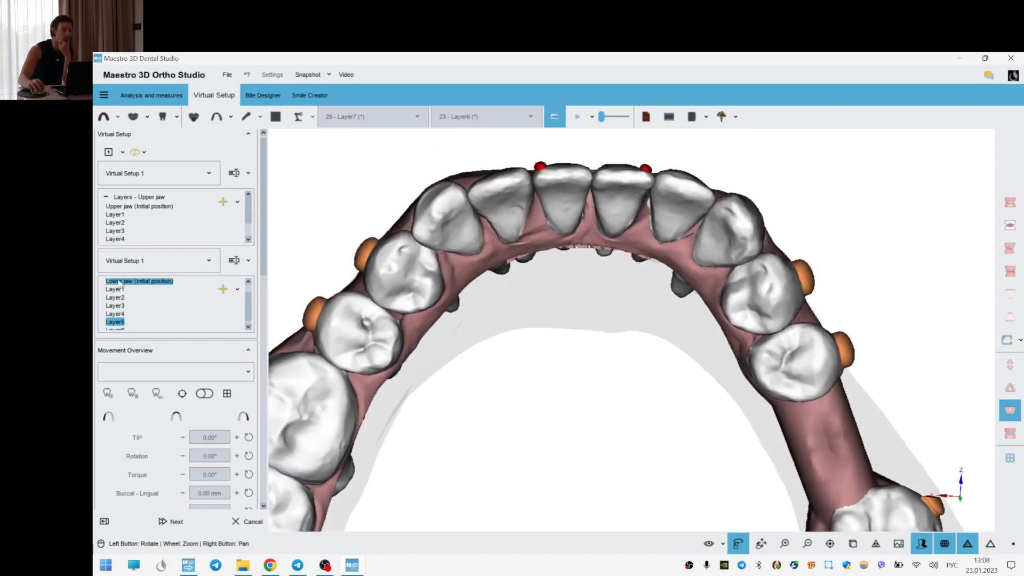
left_click(120, 289)
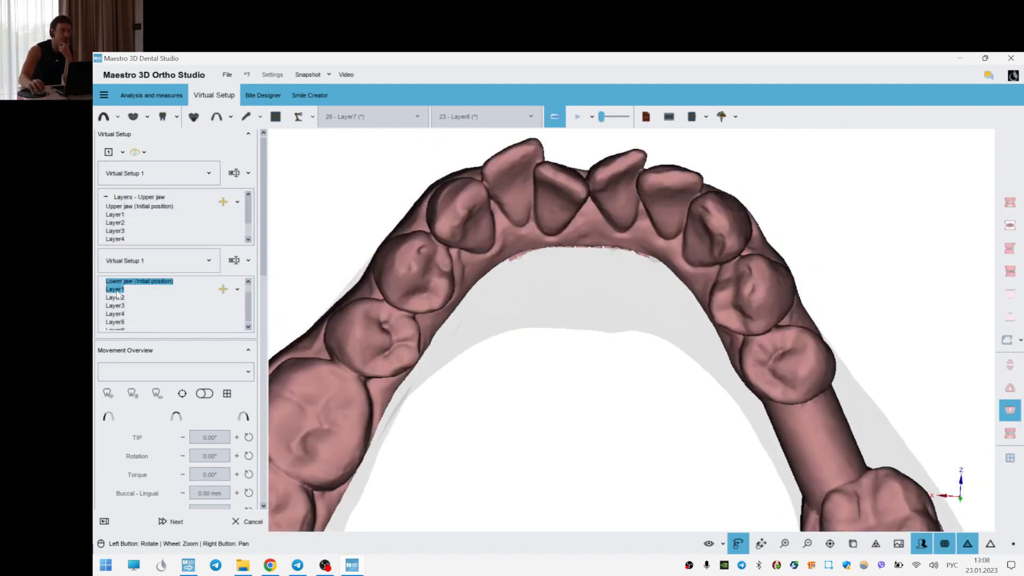
left_click(120, 315, "ctrl")
left_click(121, 314)
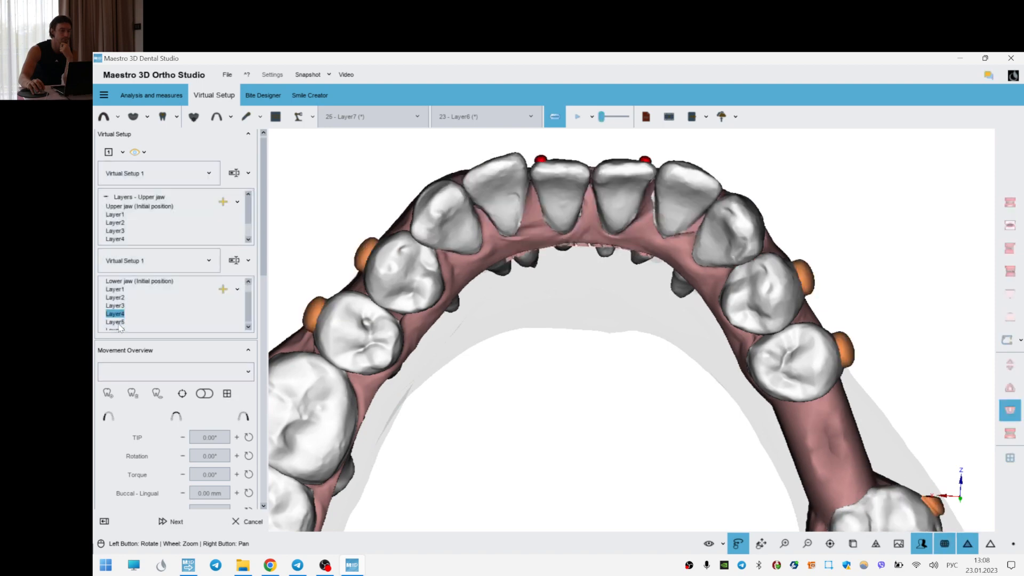
left_click(116, 322)
- In the lower jaw's Layer5, paste the negative attachment onto the labial surface of tooth 32 near its mesial edge
left_click_drag(452, 273, 571, 335)
right_click(561, 338)
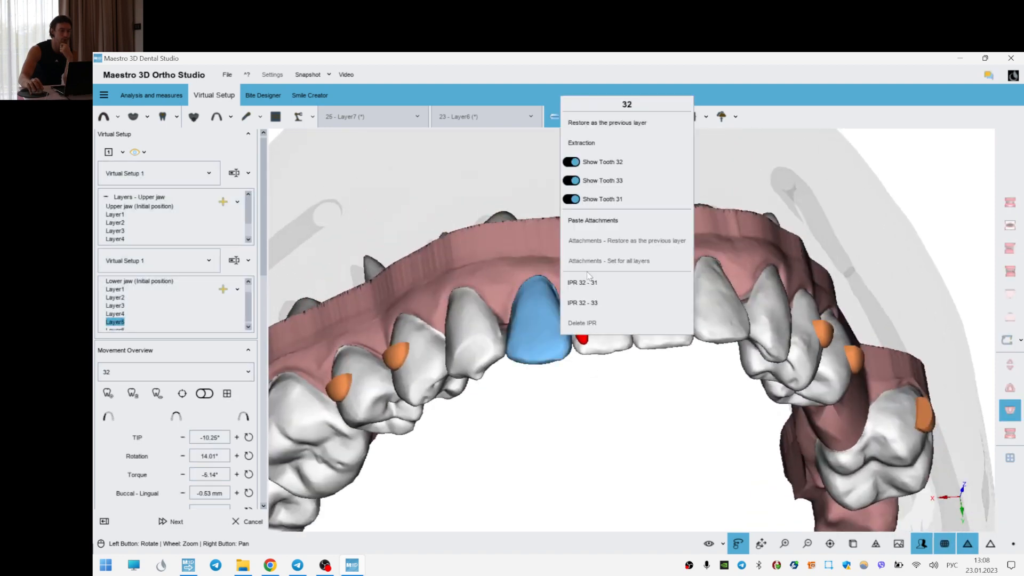
left_click(591, 223)
left_click(472, 327)
left_click(648, 450)
left_click_drag(603, 496, 585, 348)
left_click(488, 280)
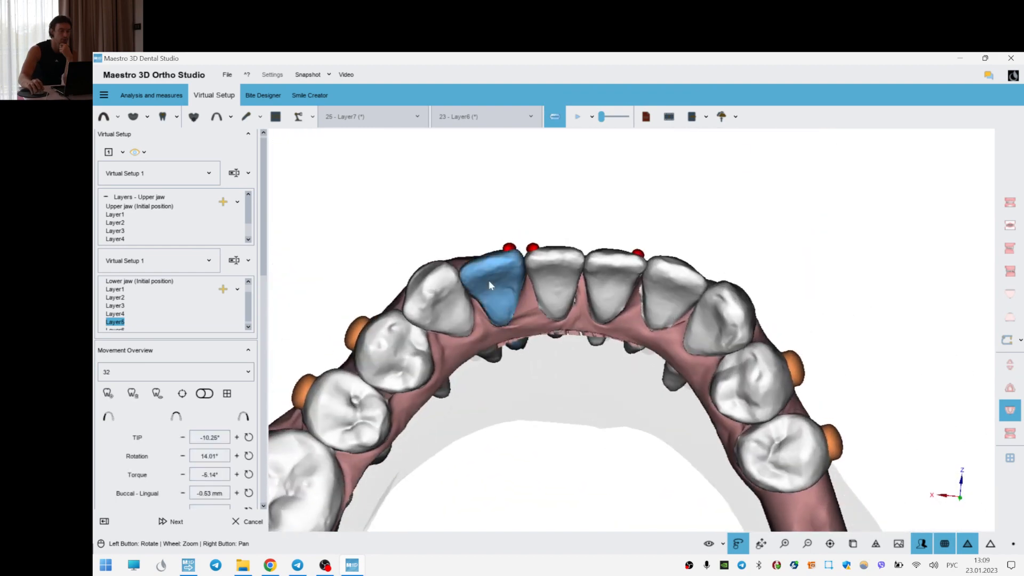
- Compare Layer5 with the initial position and rotate tooth 32 in the lower jaw's Layer5 to a torque of -6.24°
left_click(116, 323)
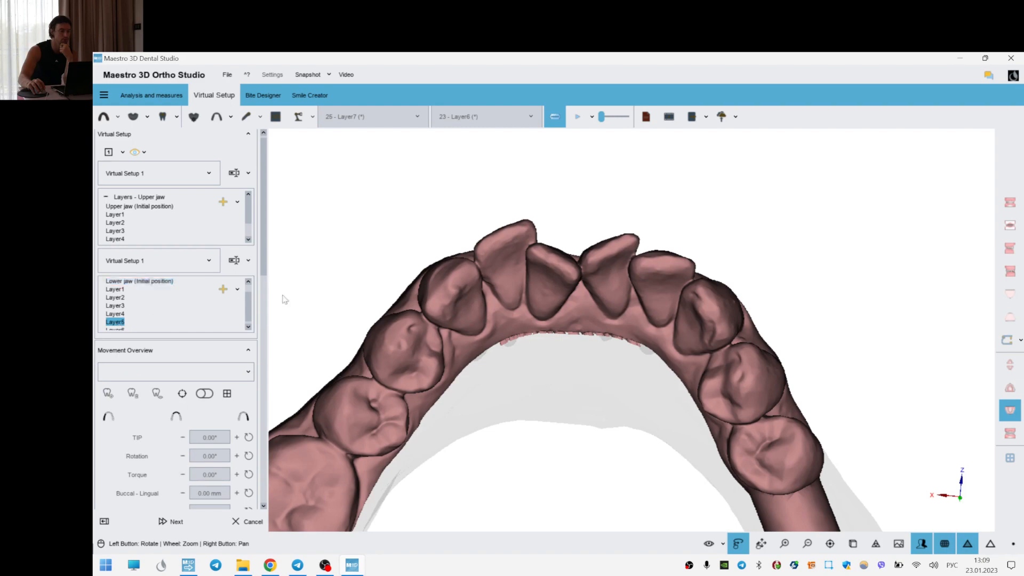
left_click(514, 266)
left_click(188, 397)
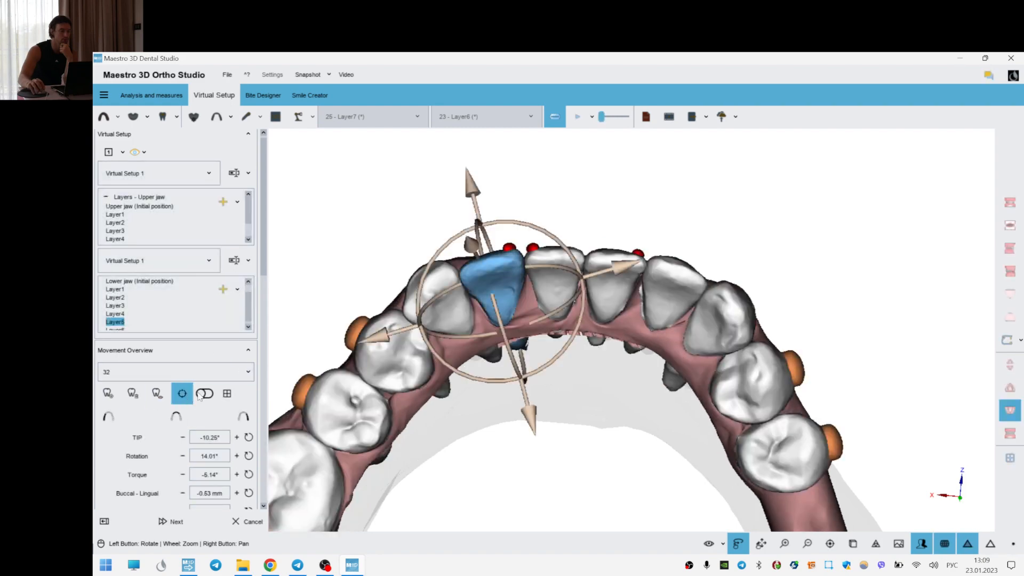
scroll(516, 323, "up", 2)
left_click_drag(495, 326, 497, 321)
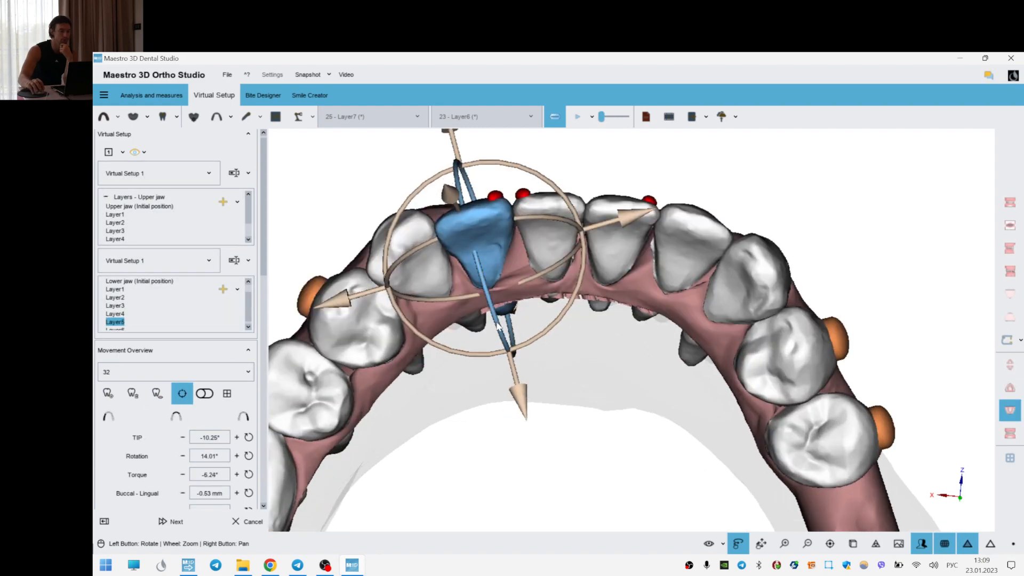
left_click(591, 366)
- In the lower jaw's Layer6, restore tooth 32's position and compare the arch with the initial position
left_click(122, 330)
left_click(478, 245)
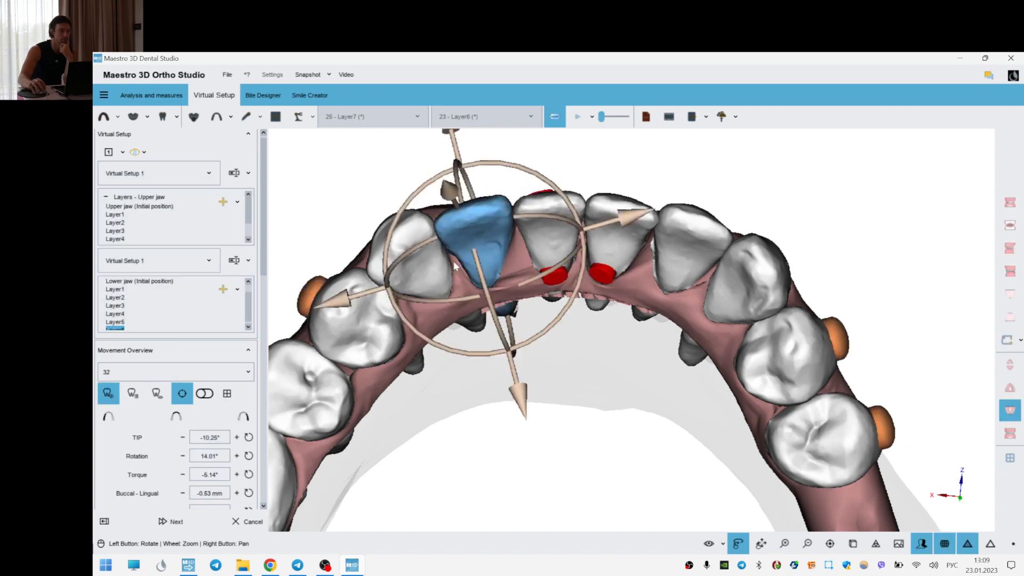
left_click(108, 395)
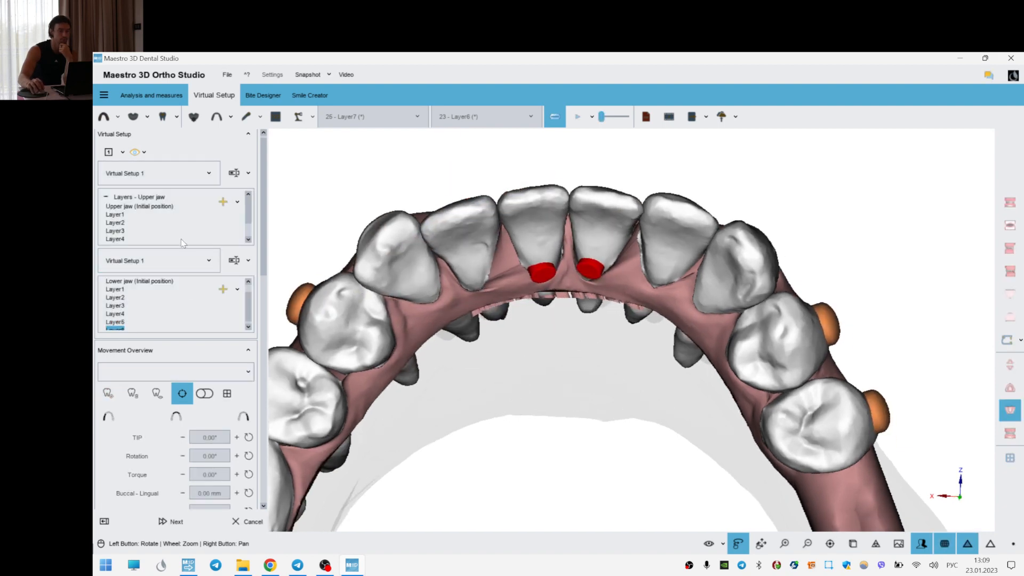
left_click(155, 281)
left_click(122, 329)
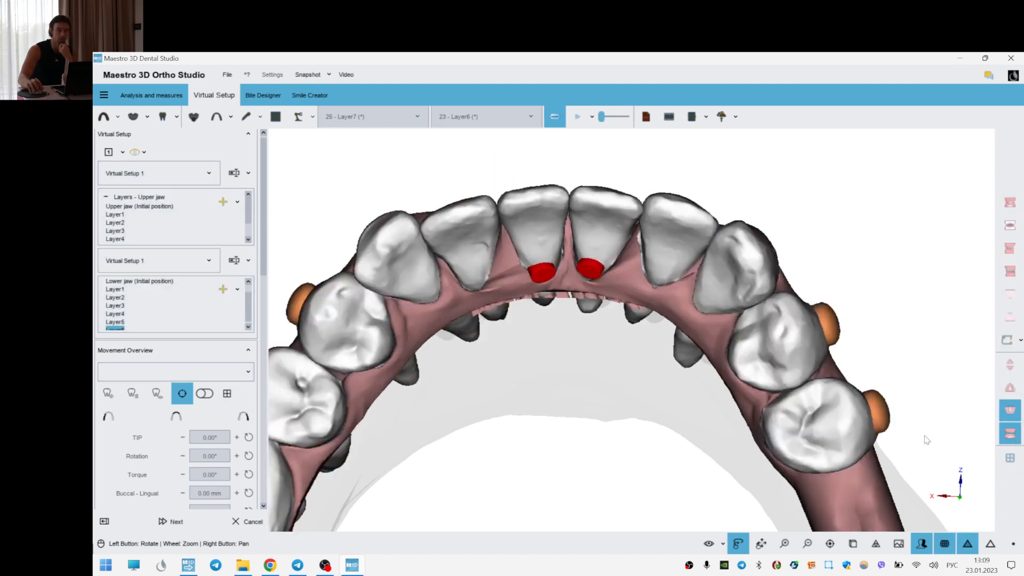
- Check both jaws in occlusion from the front, complete the virtual setup and save the case
left_click(1009, 410)
scroll(677, 418, "down", 3)
key("f")
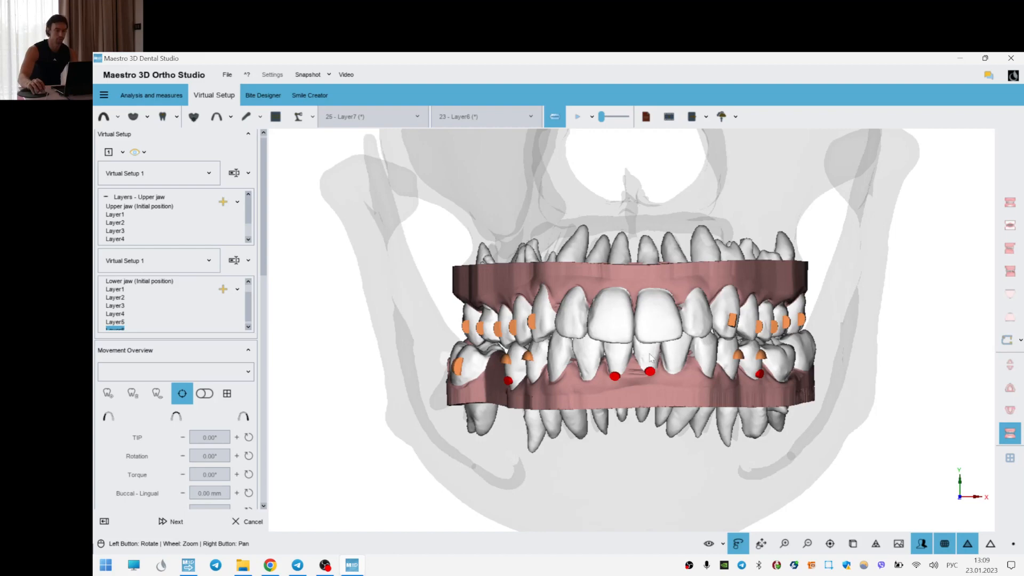
scroll(649, 362, "up", 3)
left_click(167, 527)
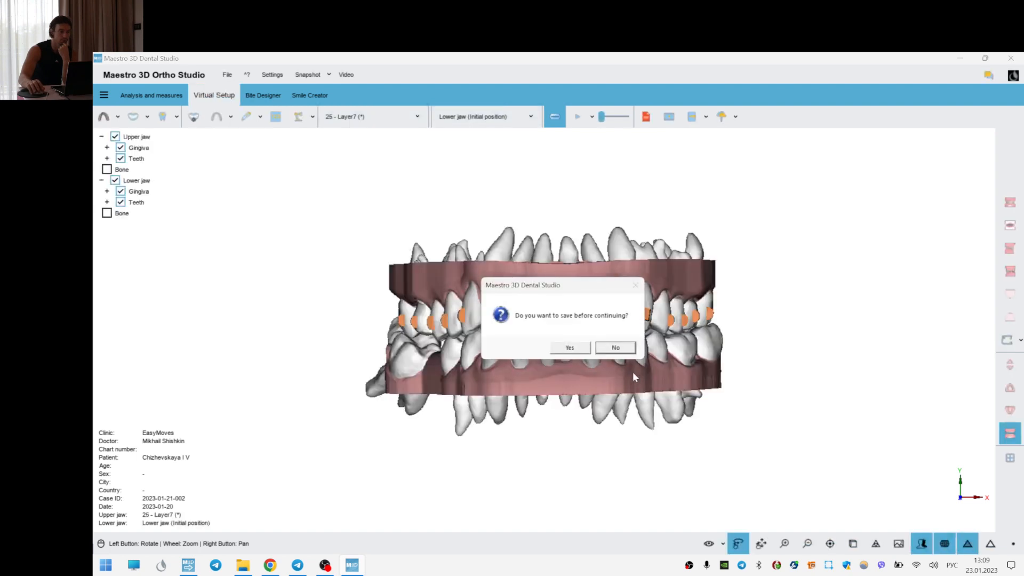
left_click(571, 347)
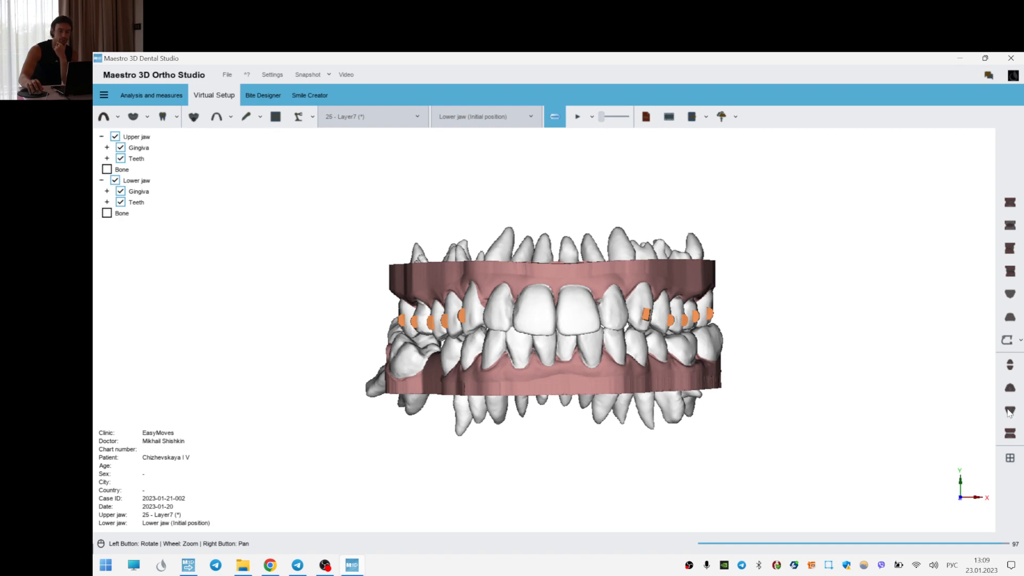
- Open the transition models for the lower jaw and review the Layer5 - Layer6 and Layer4 - Layer5 stages
left_click(1010, 410)
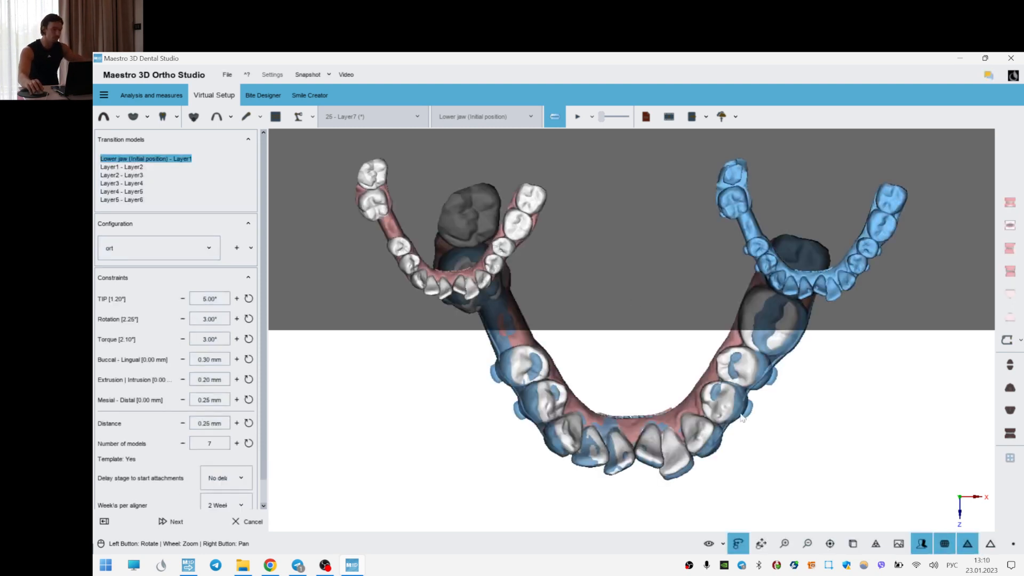
left_click(127, 200)
left_click(121, 191)
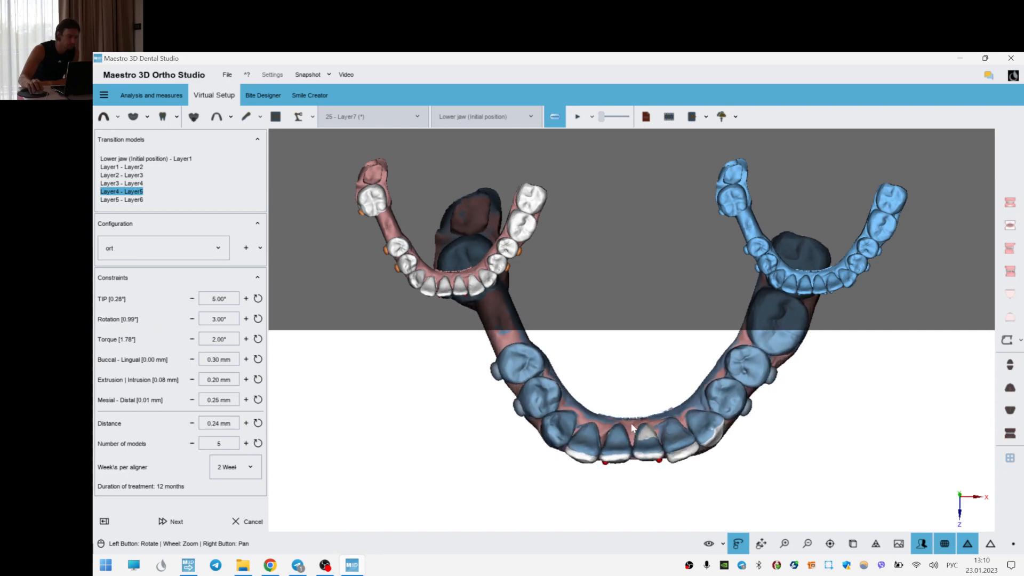
left_click(171, 524)
left_click(620, 422)
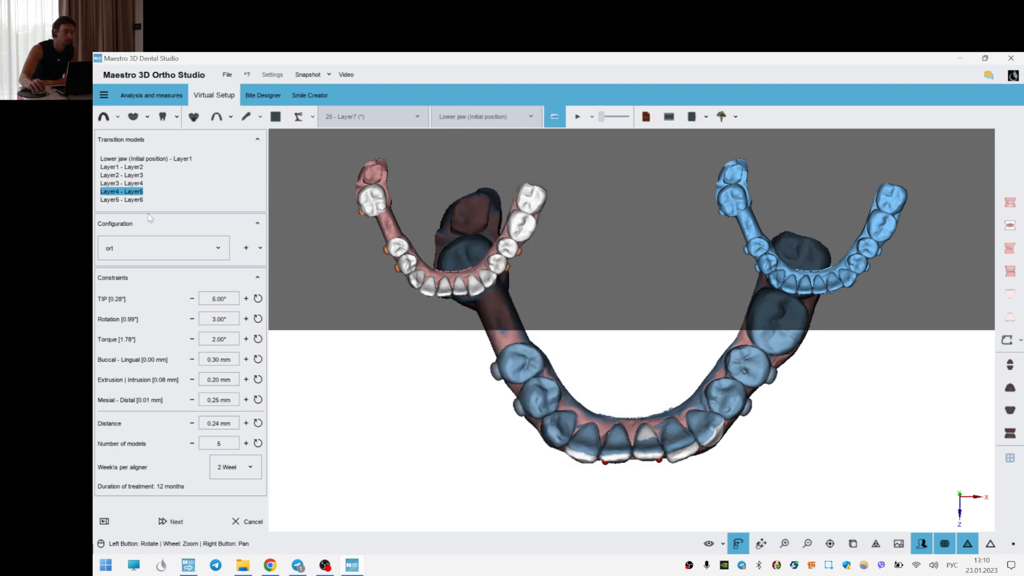
- Review the lower jaw's remaining layer transitions, generate its transition models and save the case
left_click(134, 168)
left_click(135, 176)
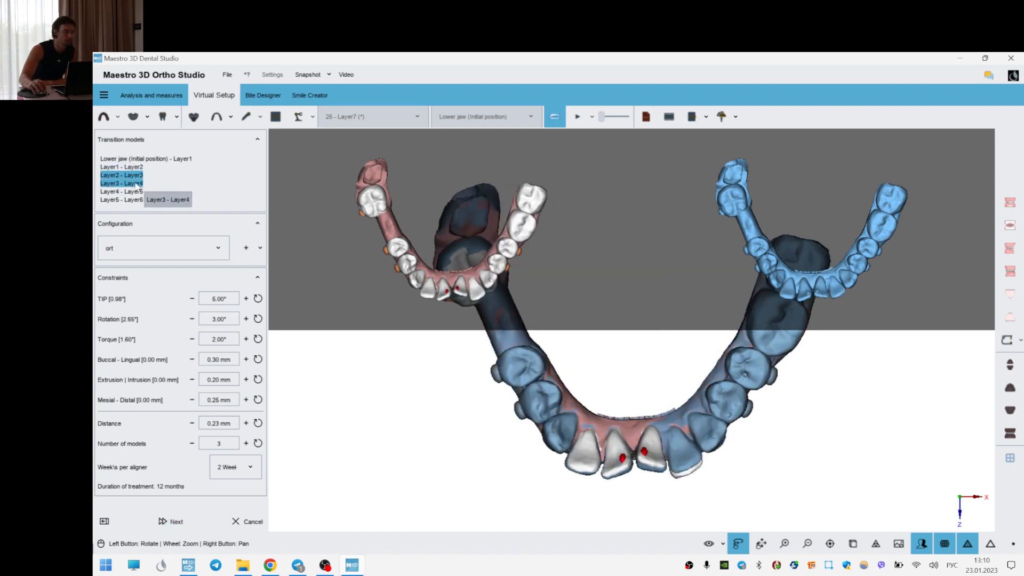
left_click(135, 183)
left_click(136, 193)
left_click(138, 199)
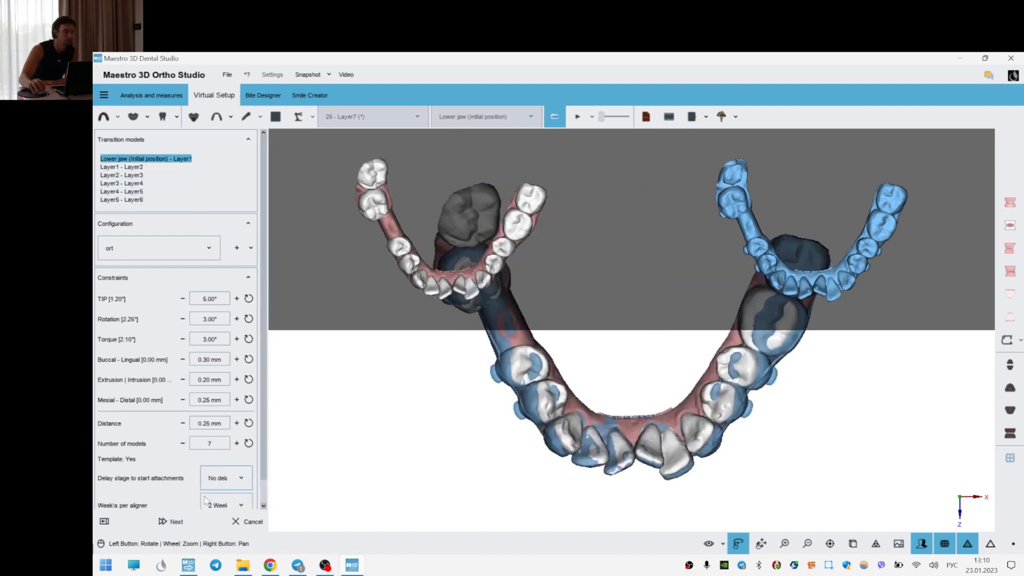
left_click(184, 521)
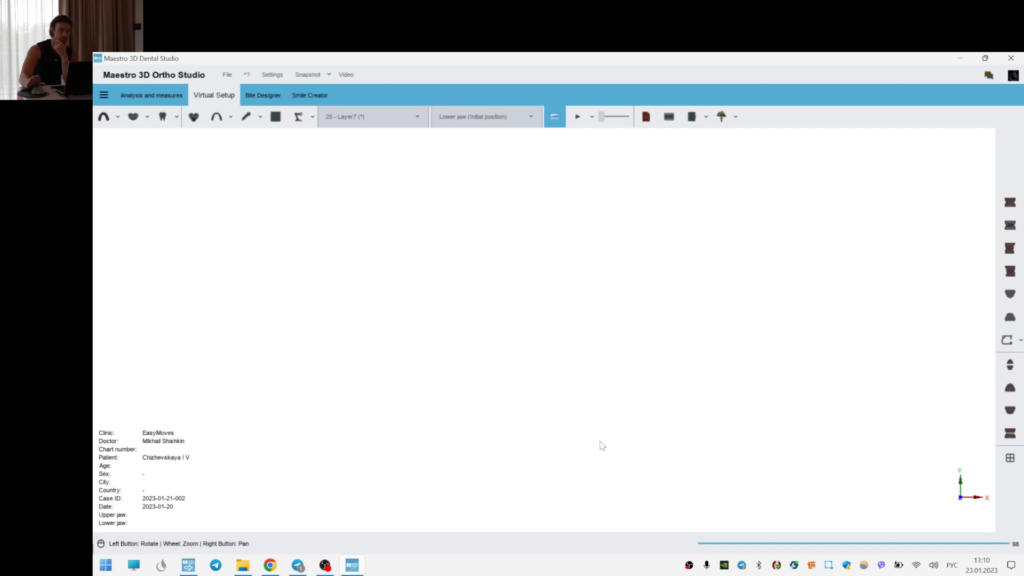
left_click(584, 346)
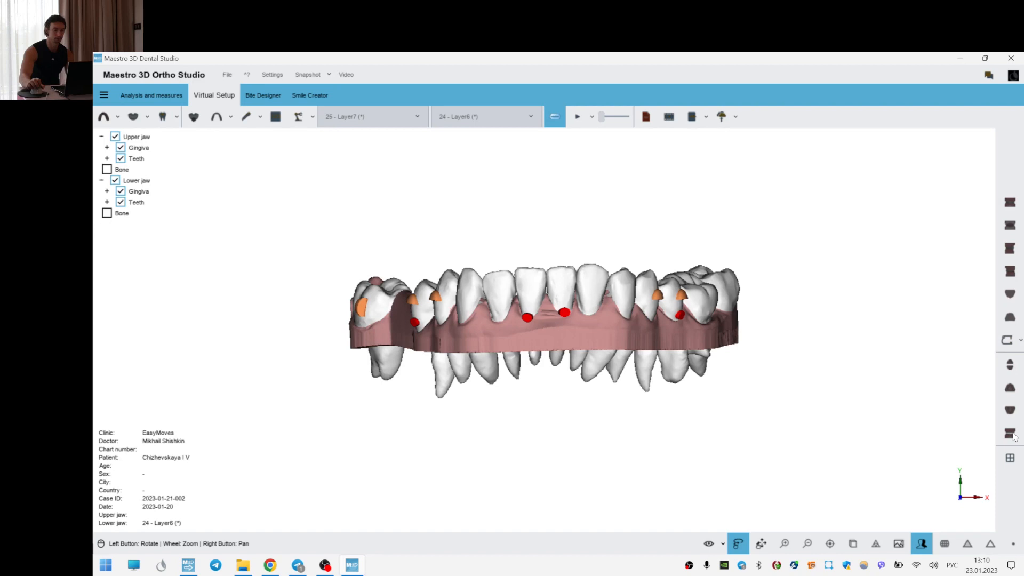
- Display both jaws together and play the treatment animation at maximum speed, viewing the arches from below, and stop it
left_click(1009, 434)
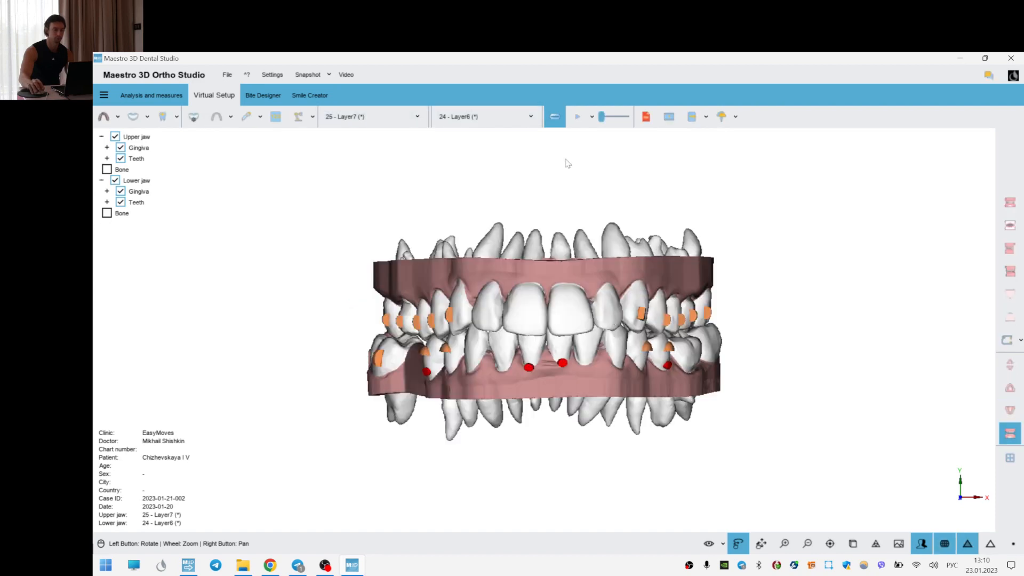
left_click(592, 116)
left_click(610, 145)
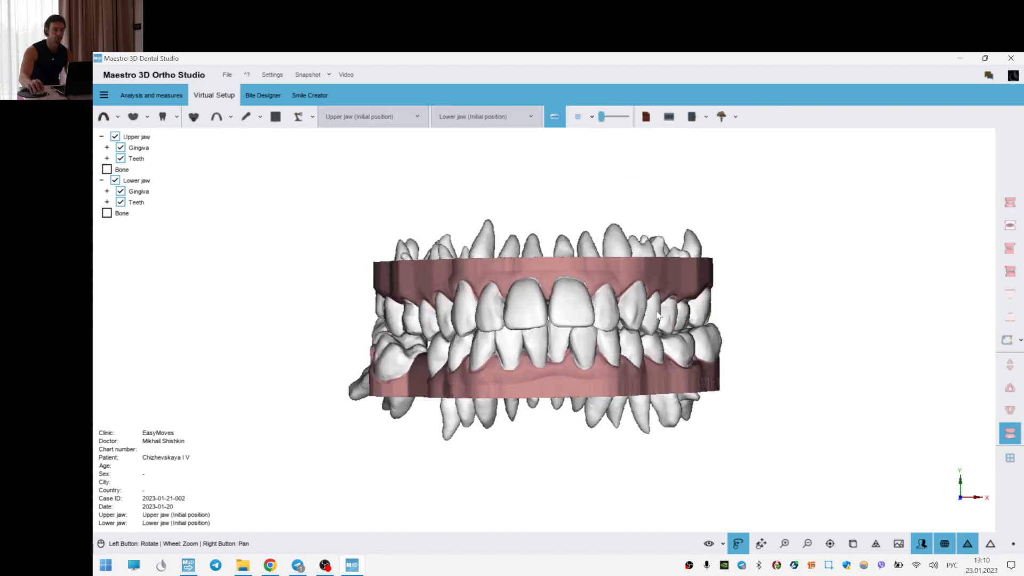
left_click_drag(657, 316, 641, 288)
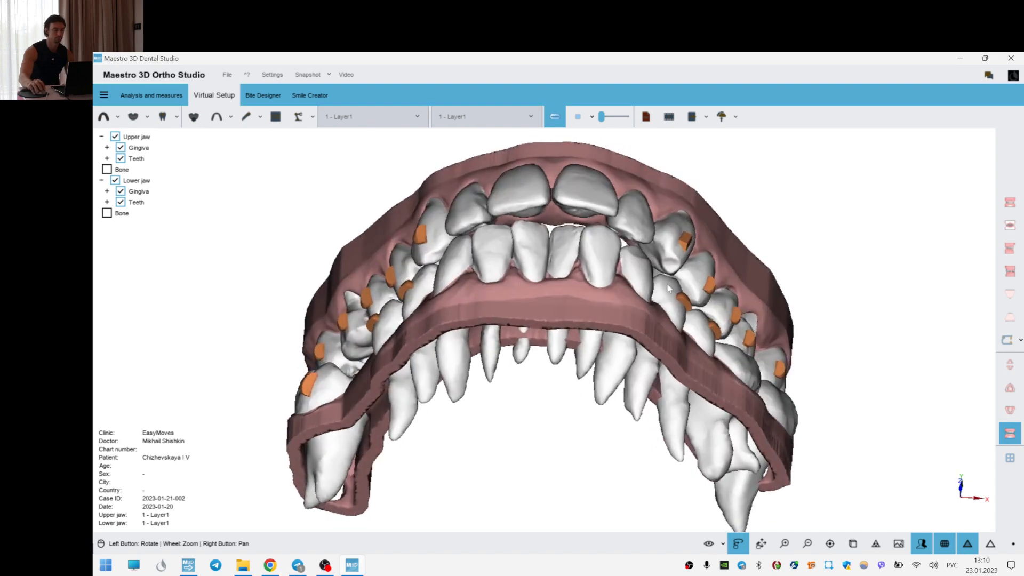
left_click(630, 118)
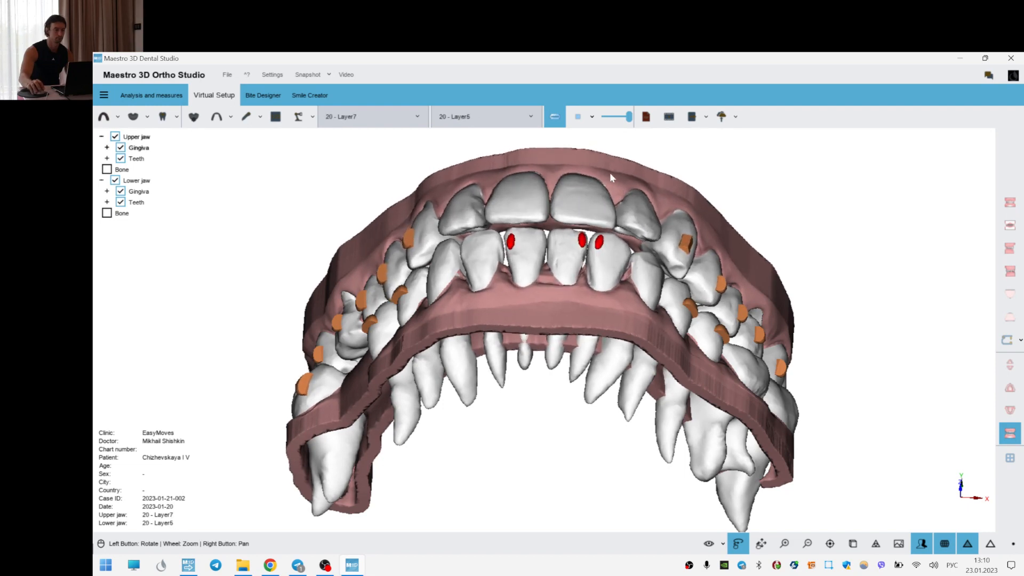
left_click(576, 120)
- Export the 3D models for the web viewer to the cloud and switch to Chrome
left_click(735, 118)
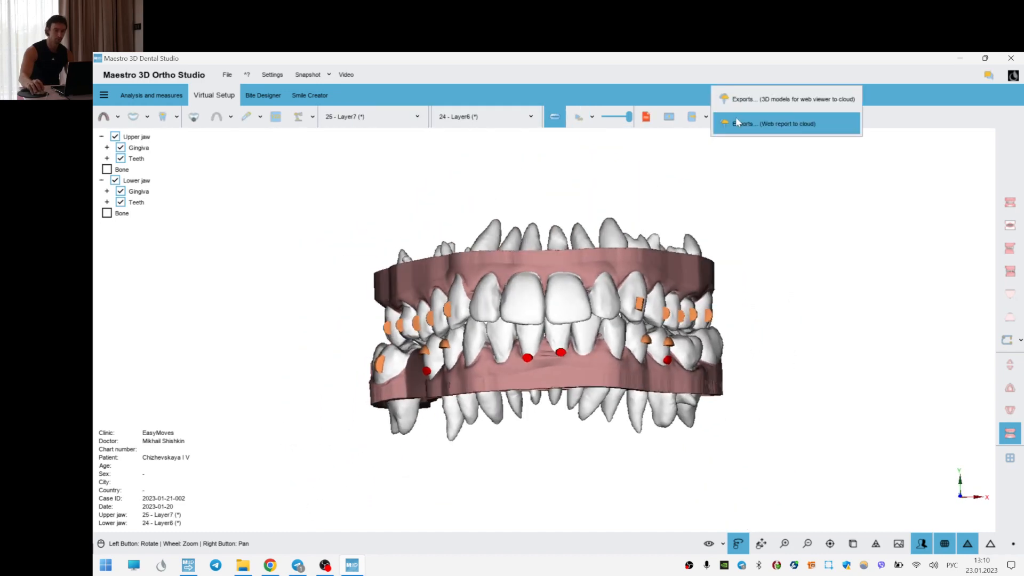
left_click(764, 99)
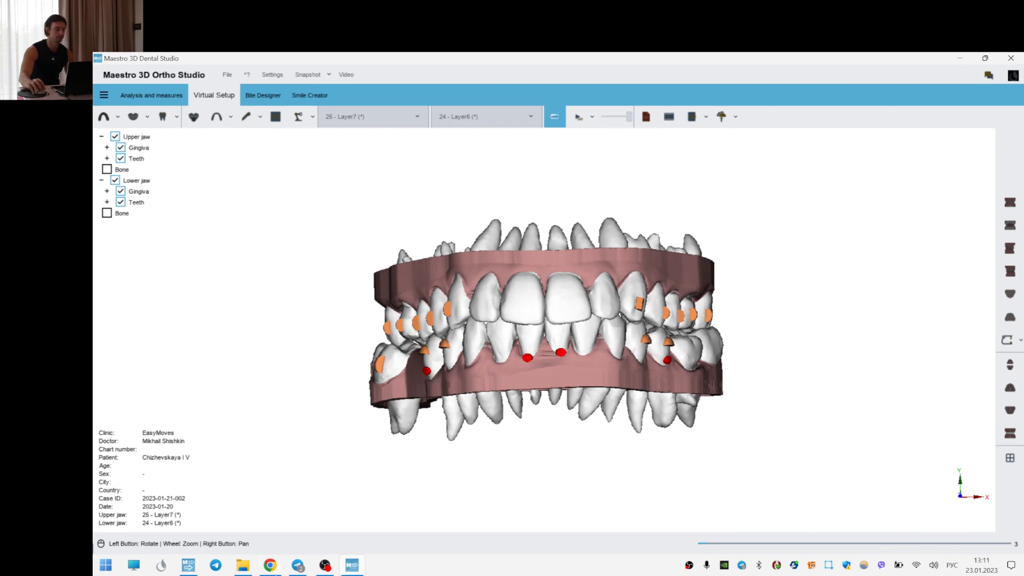
left_click(280, 569)
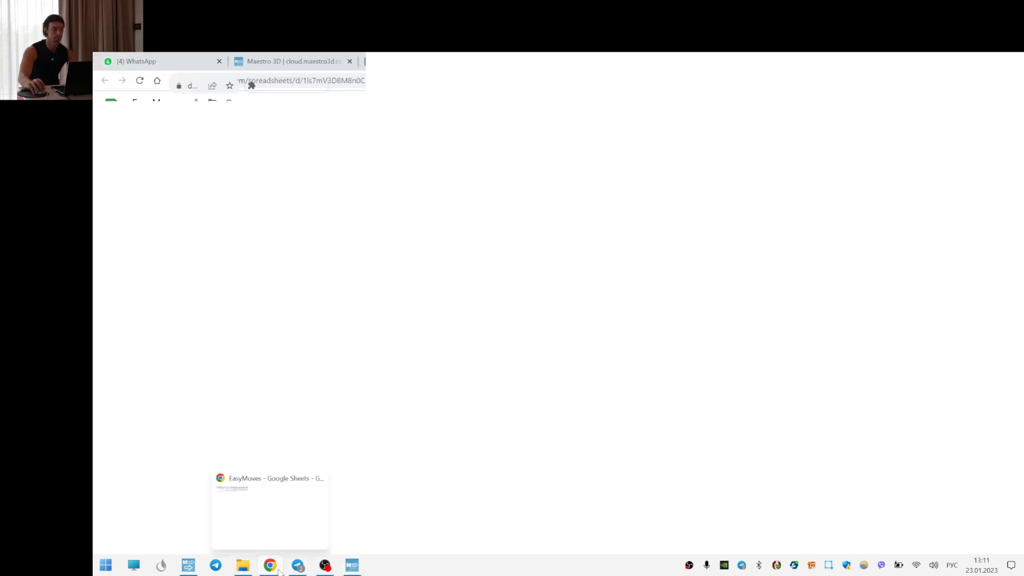